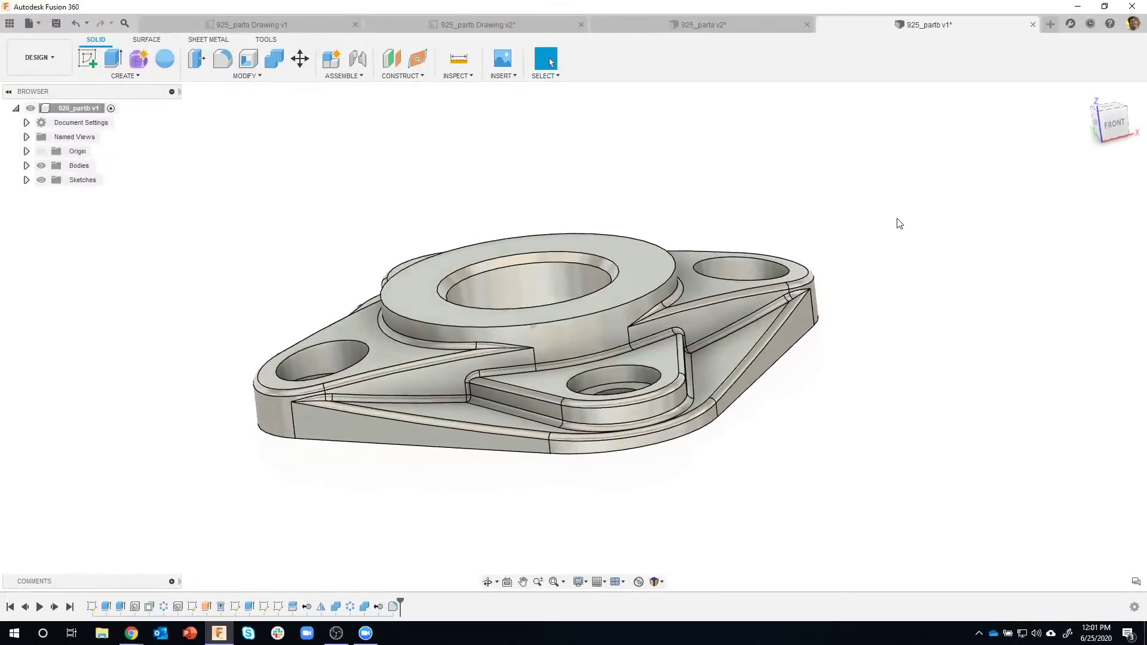
# - Examine the four-lobed 925_partb flange from several angles and compare it with the two-lobed 925_parta model
pyautogui.keyDown('shift'); pyautogui.moveTo(896, 222); pyautogui.dragTo(366, 303, button='middle'); pyautogui.keyUp('shift')
pyautogui.click(363, 300)
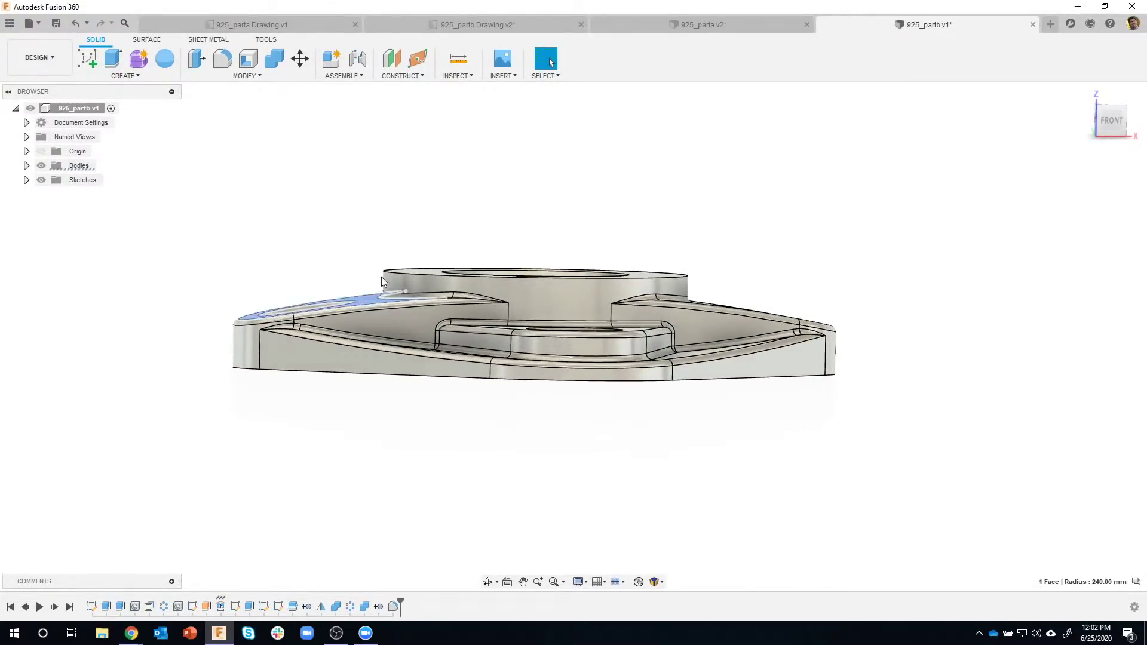
pyautogui.keyDown('shift'); pyautogui.moveTo(532, 300); pyautogui.dragTo(627, 216, button='middle'); pyautogui.keyUp('shift')
pyautogui.click(640, 187)
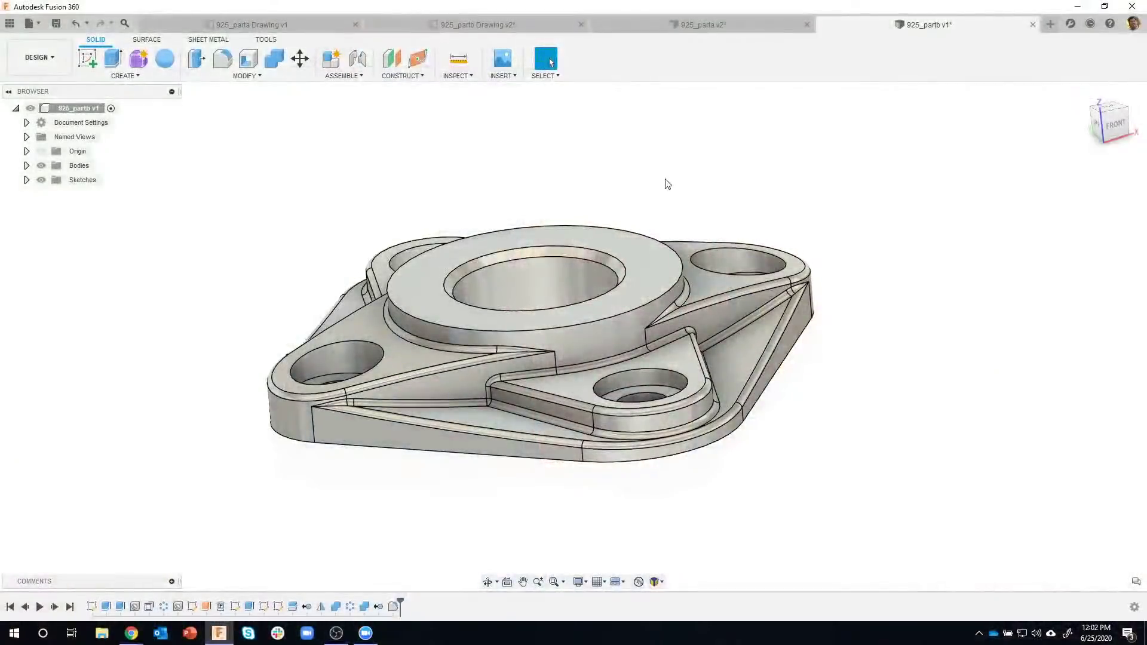
pyautogui.click(657, 29)
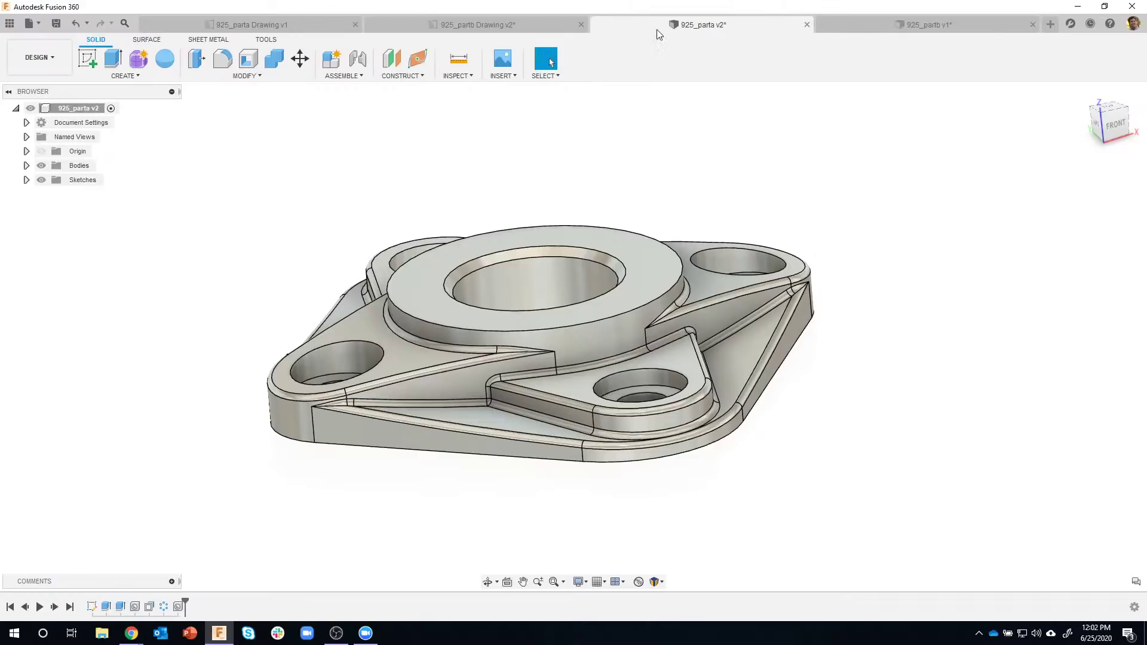
pyautogui.keyDown('shift'); pyautogui.moveTo(803, 182); pyautogui.dragTo(783, 169, button='middle'); pyautogui.keyUp('shift')
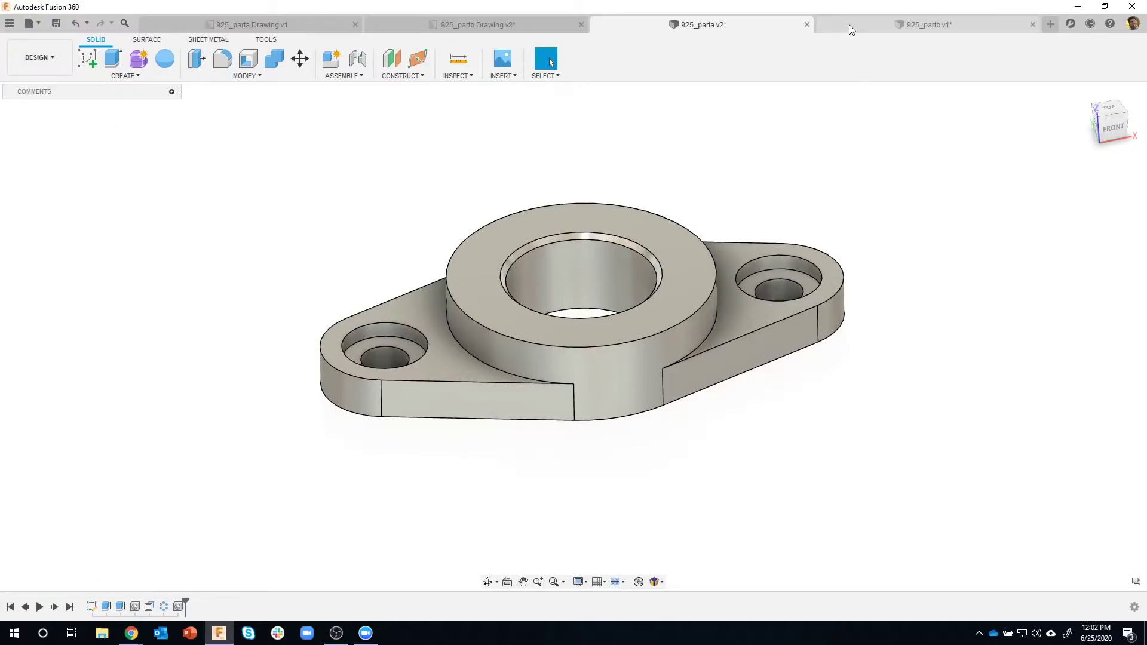
pyautogui.click(849, 25)
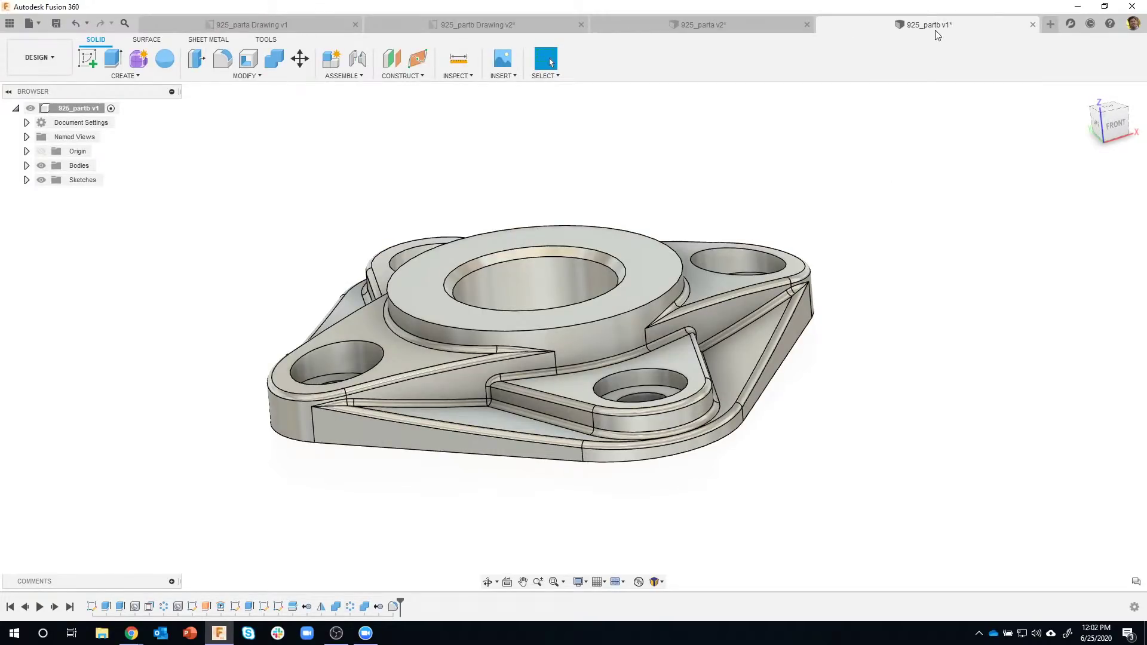
pyautogui.moveTo(794, 161)
pyautogui.keyDown('shift'); pyautogui.mouseDown(button='middle')
pyautogui.moveTo(890, 209)
pyautogui.moveTo(804, 209)
pyautogui.mouseUp(button='middle'); pyautogui.keyUp('shift')
# - Review the 925_parta and 925_partb drawings, examining the views and dimensions of partb's curved side profile
pyautogui.click(250, 25)
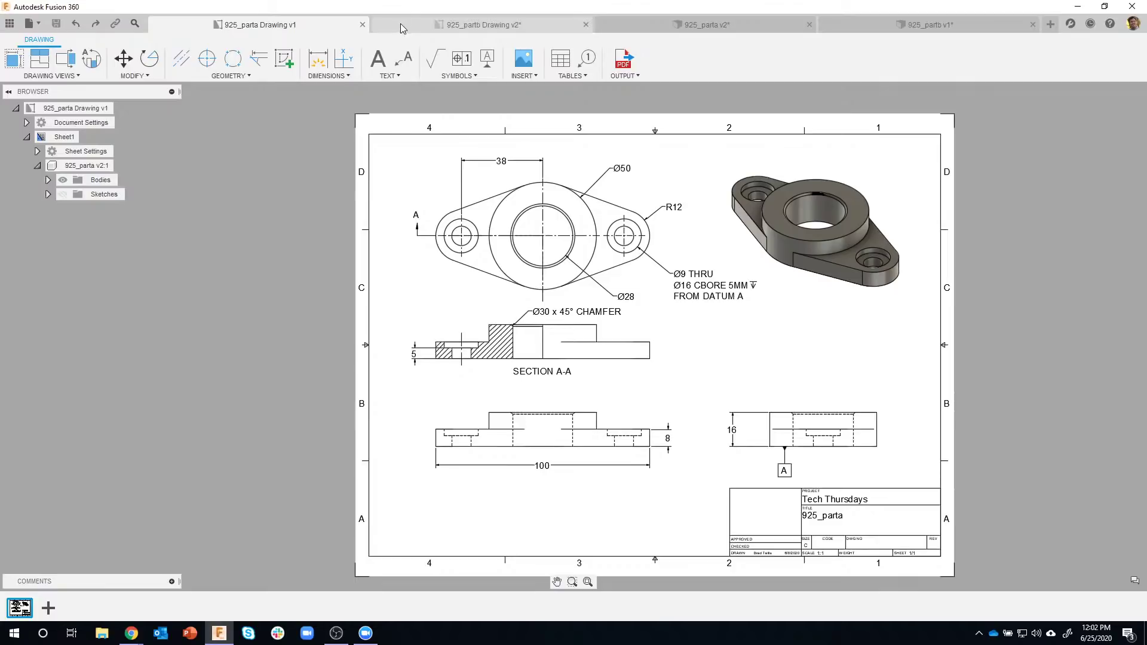
pyautogui.click(457, 26)
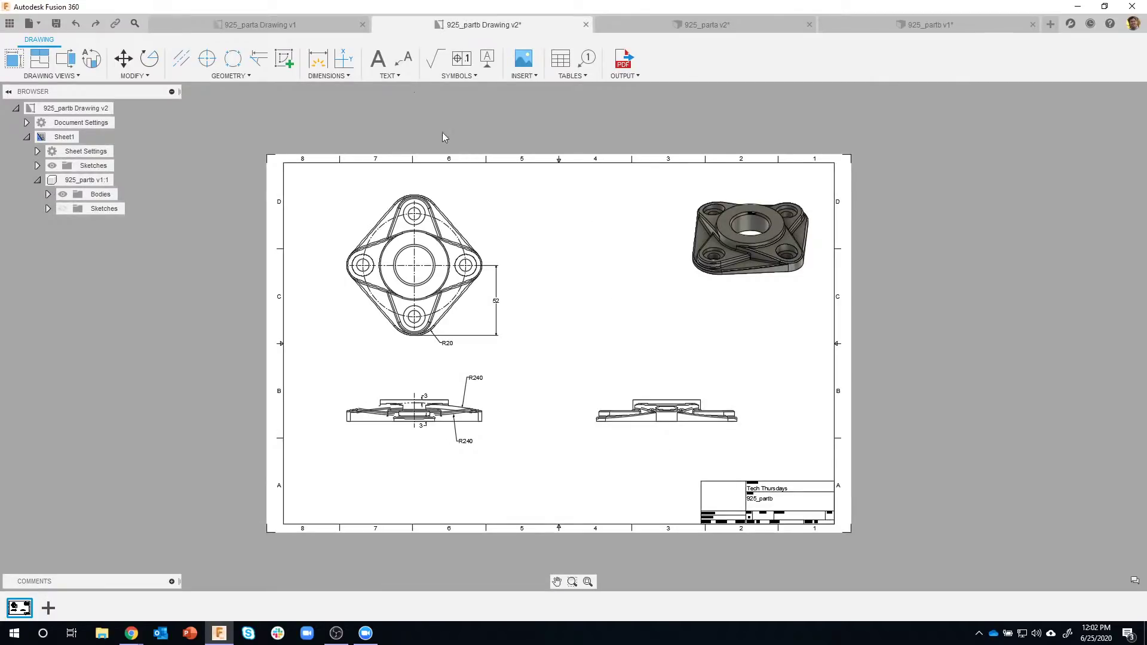
pyautogui.scroll(3, 399, 281)
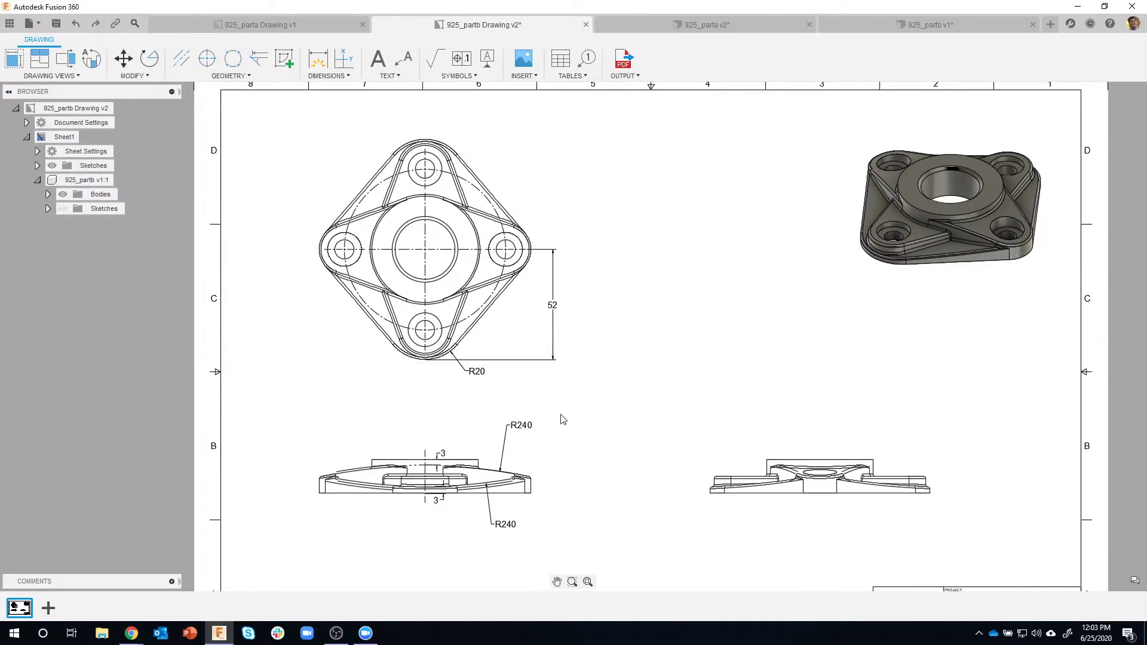
pyautogui.scroll(3, 450, 503)
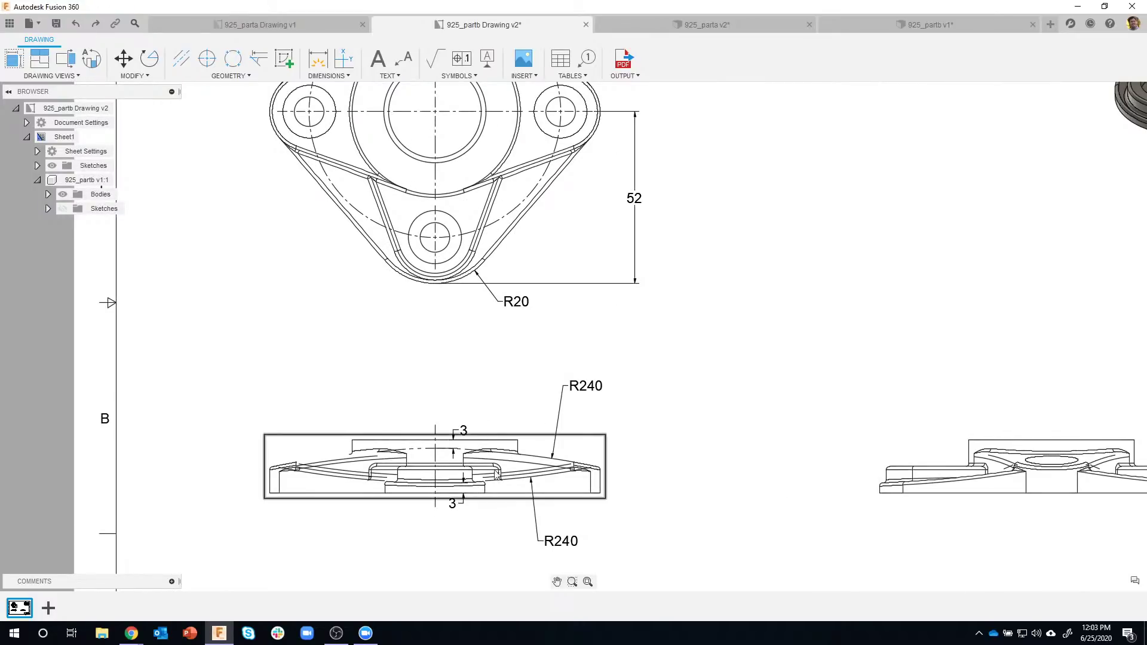
pyautogui.scroll(-3, 551, 401)
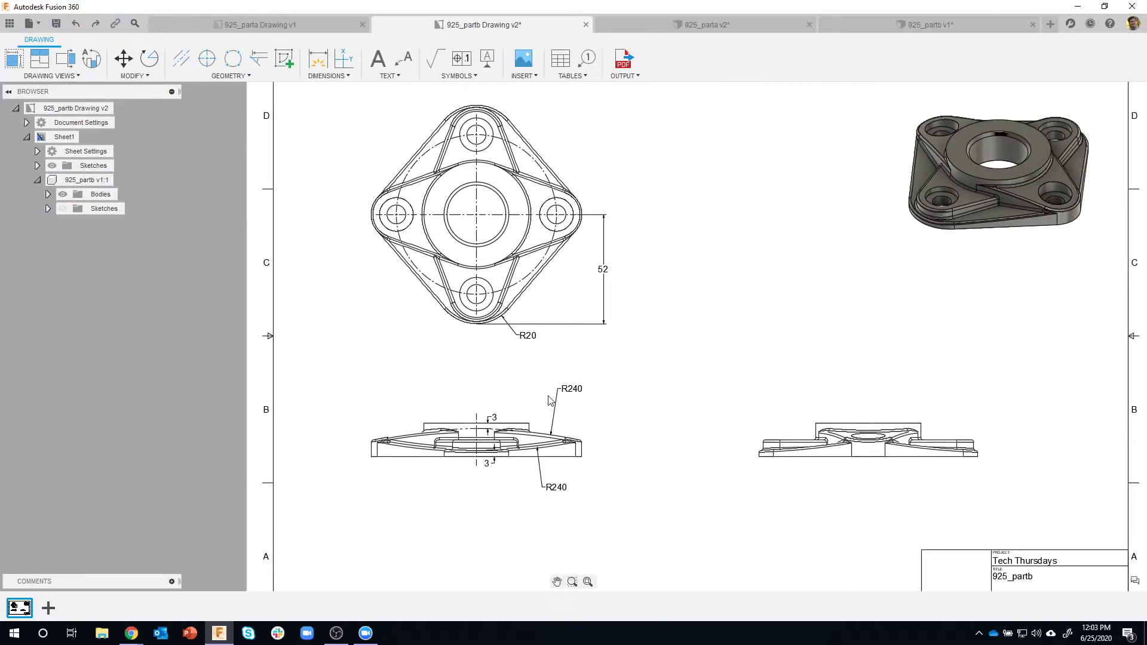
pyautogui.click(285, 28)
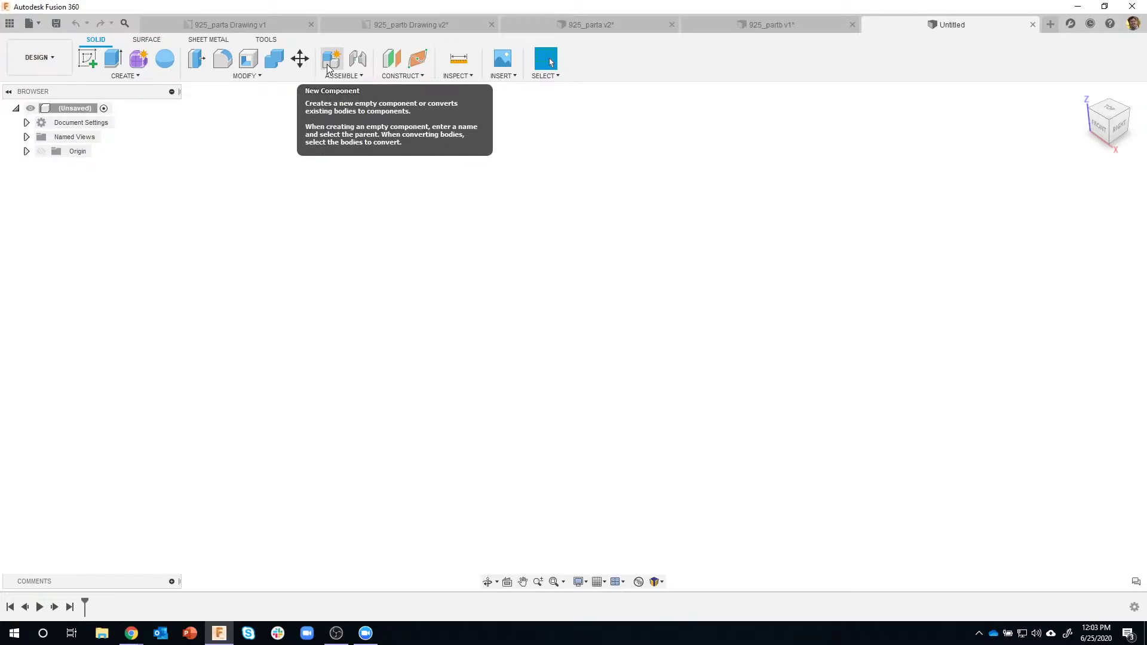
# - Create an empty, active component named Part925 in the new design and expand it in the browser
pyautogui.click(127, 76)
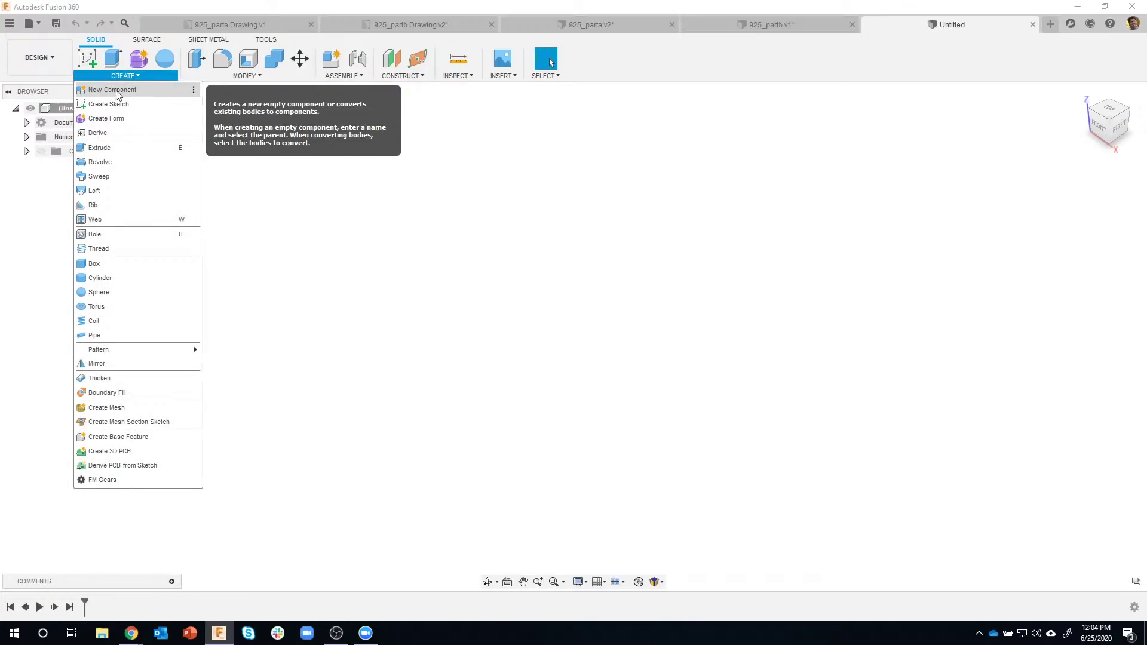
pyautogui.click(147, 89)
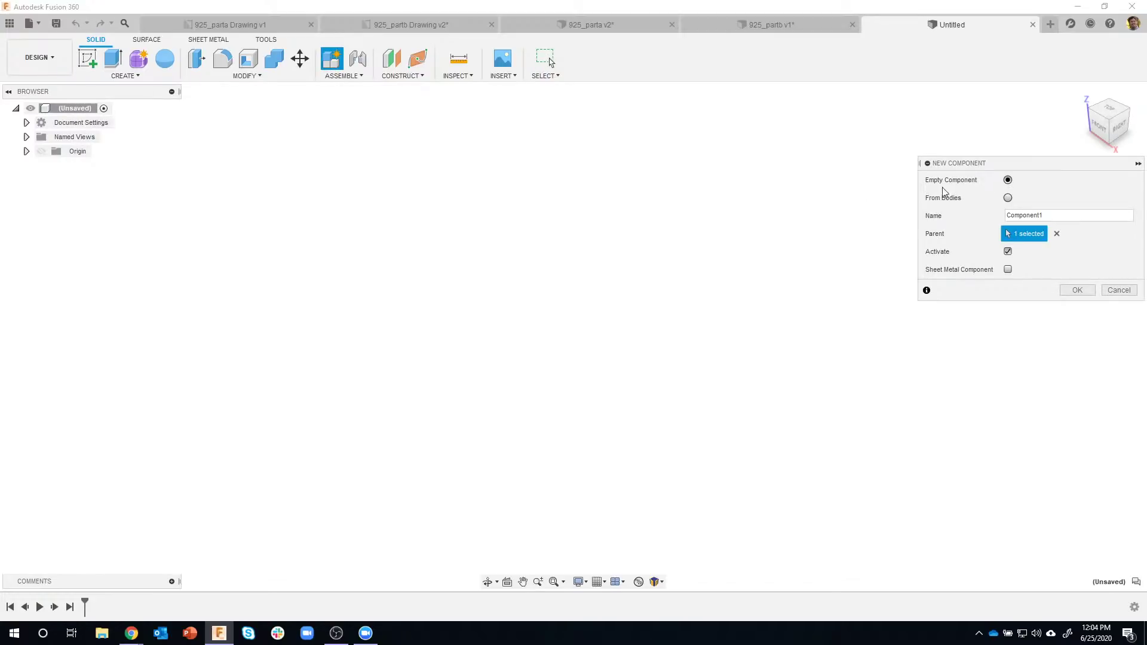
pyautogui.moveTo(1019, 164); pyautogui.dragTo(919, 147)
pyautogui.moveTo(964, 198); pyautogui.dragTo(872, 197)
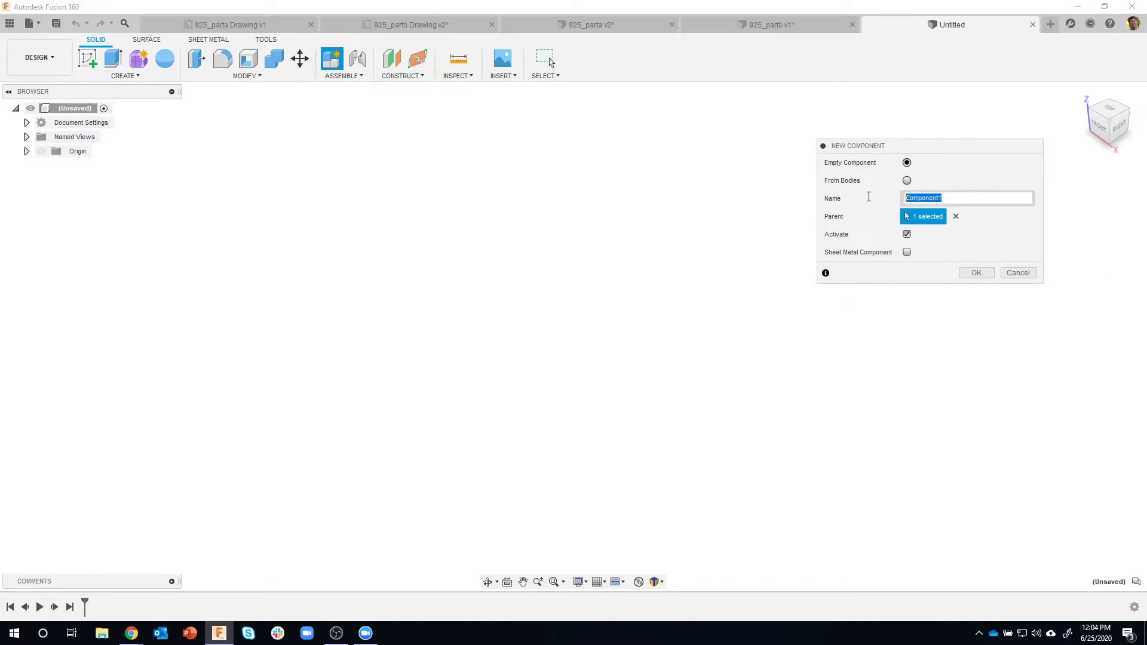
pyautogui.write('Part925')
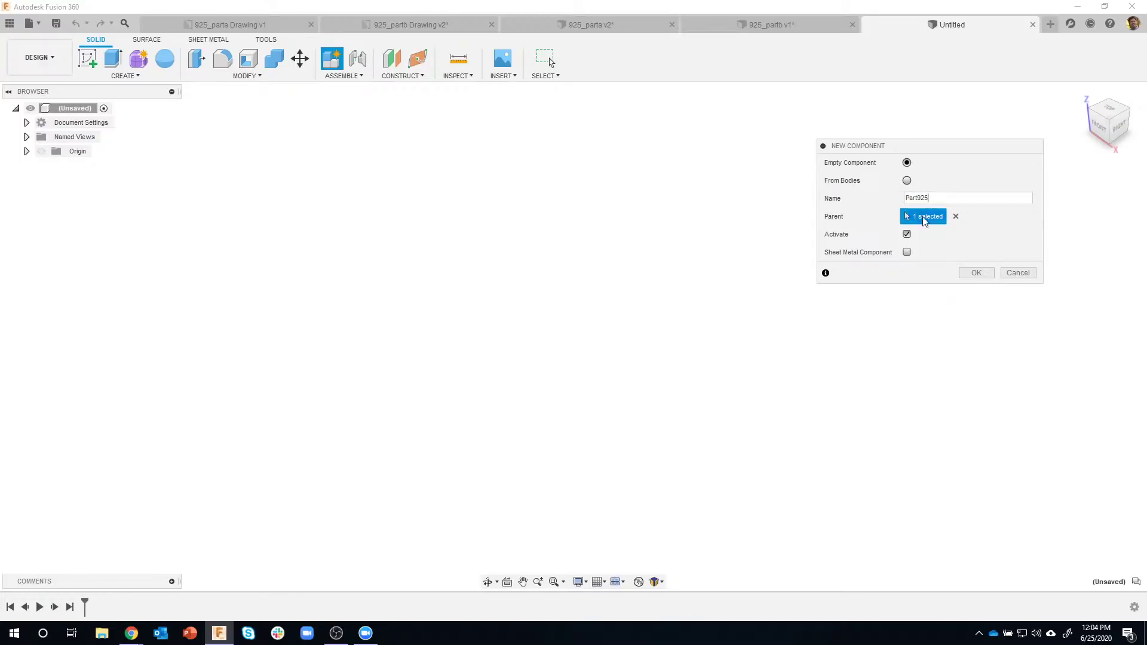
pyautogui.click(964, 273)
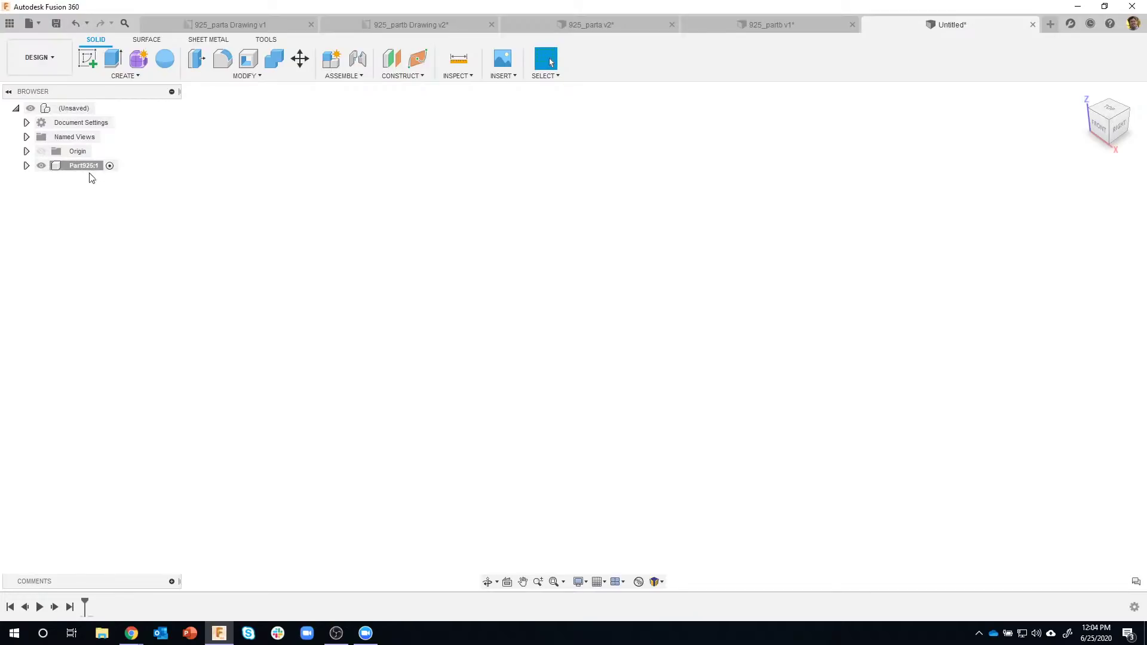
pyautogui.click(26, 166)
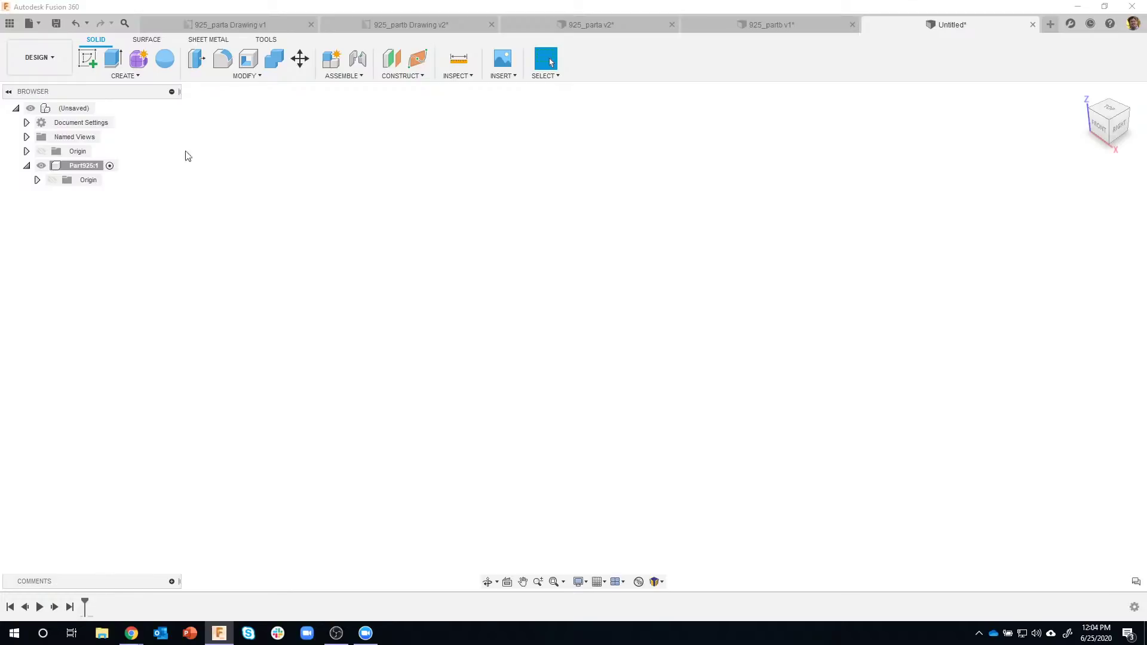
# - Change the document's active units to Millimeter
pyautogui.click(26, 124)
pyautogui.moveTo(90, 139)
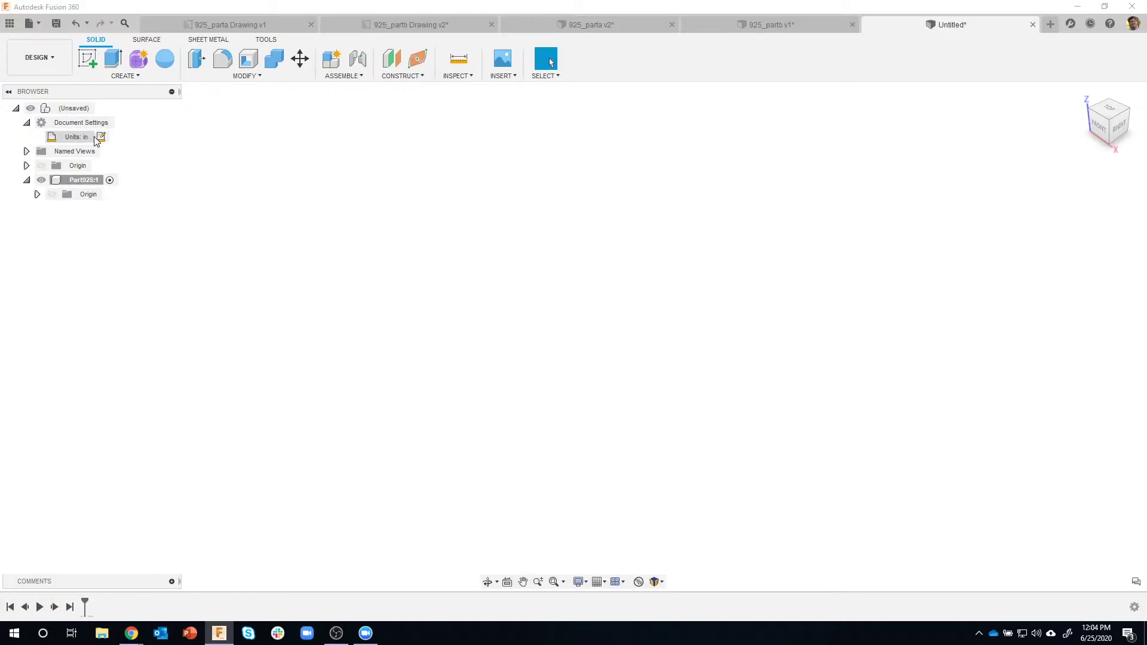
pyautogui.click(101, 136)
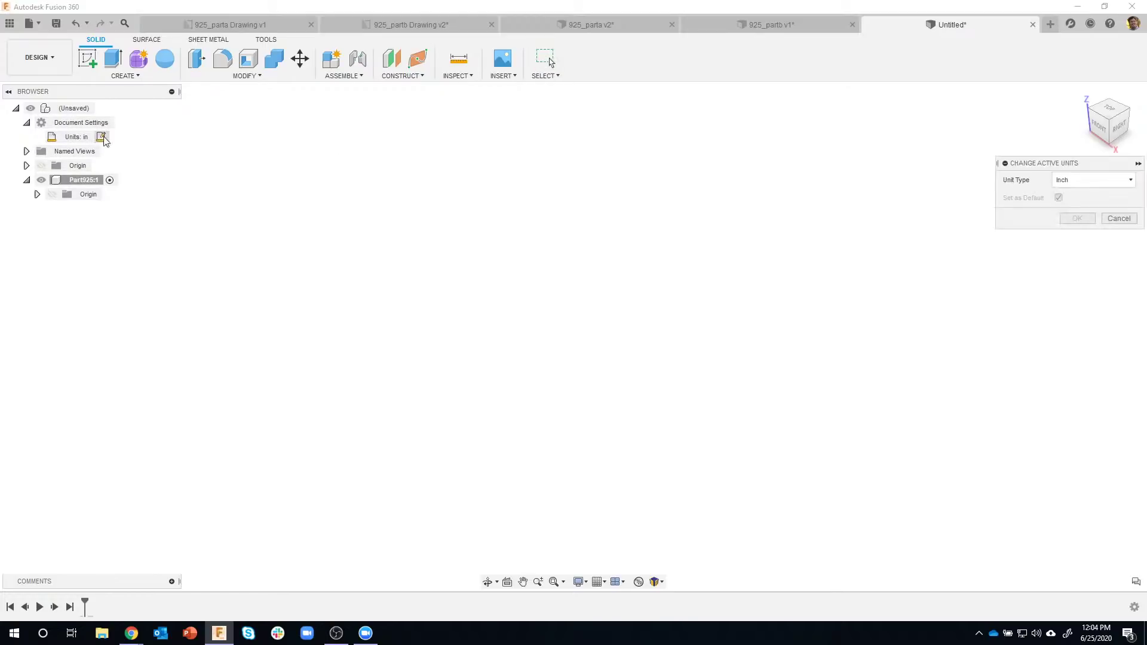
pyautogui.click(1082, 182)
pyautogui.click(1079, 209)
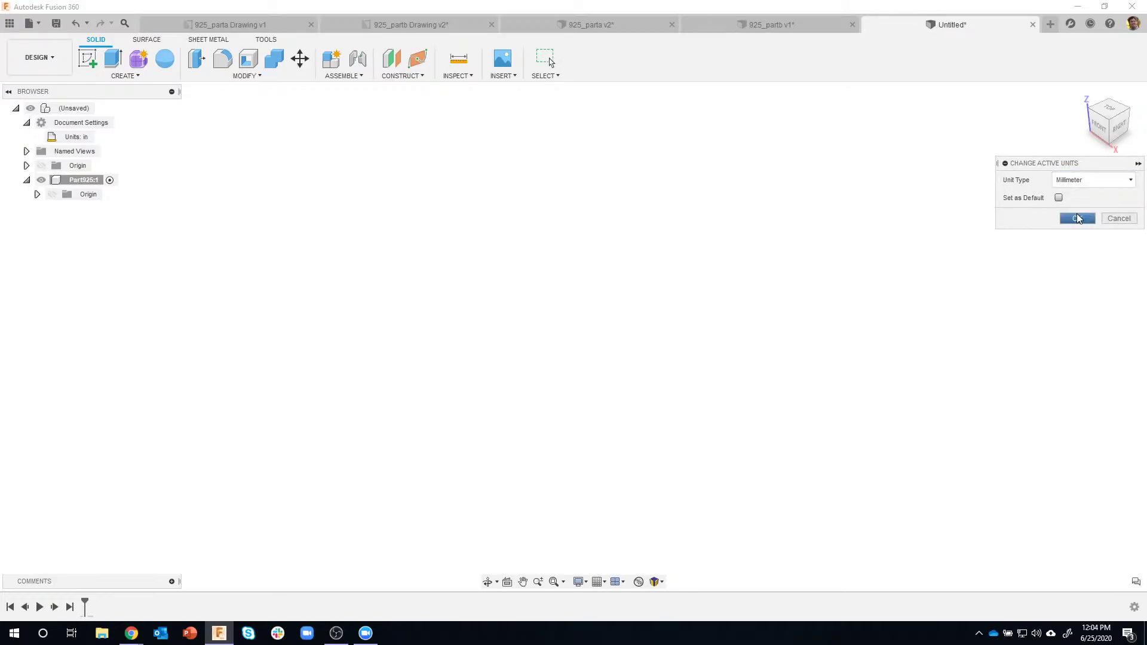
pyautogui.click(1071, 219)
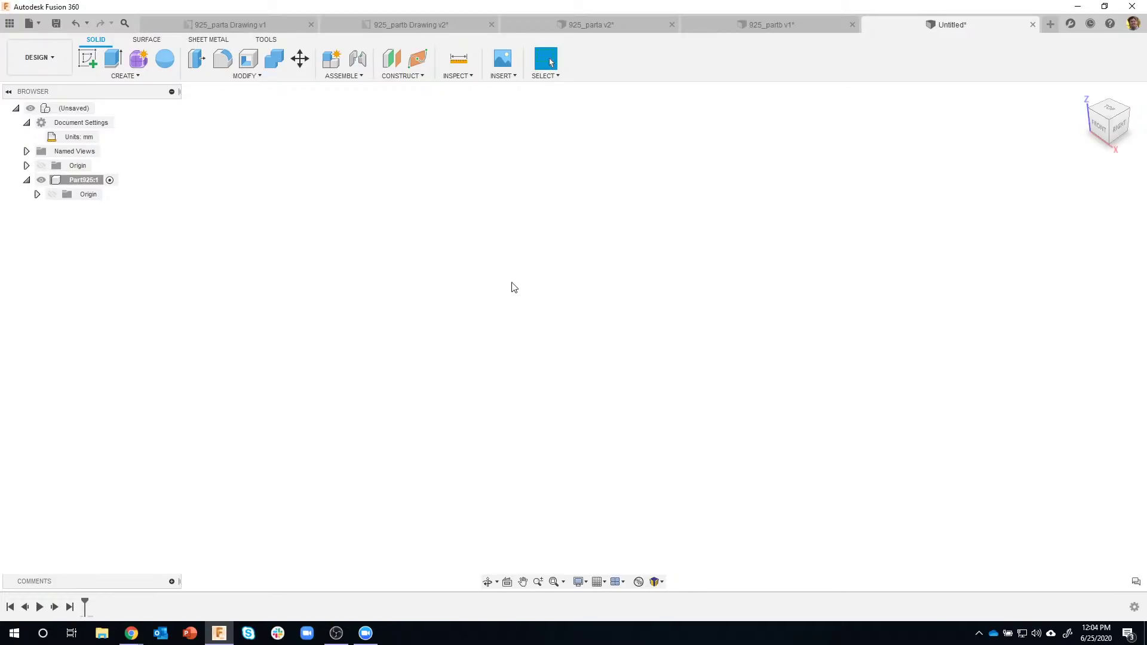
# - Start a sketch on the horizontal XY plane and consult the 925_parta drawing for the plan-view dimensions
pyautogui.click(85, 62)
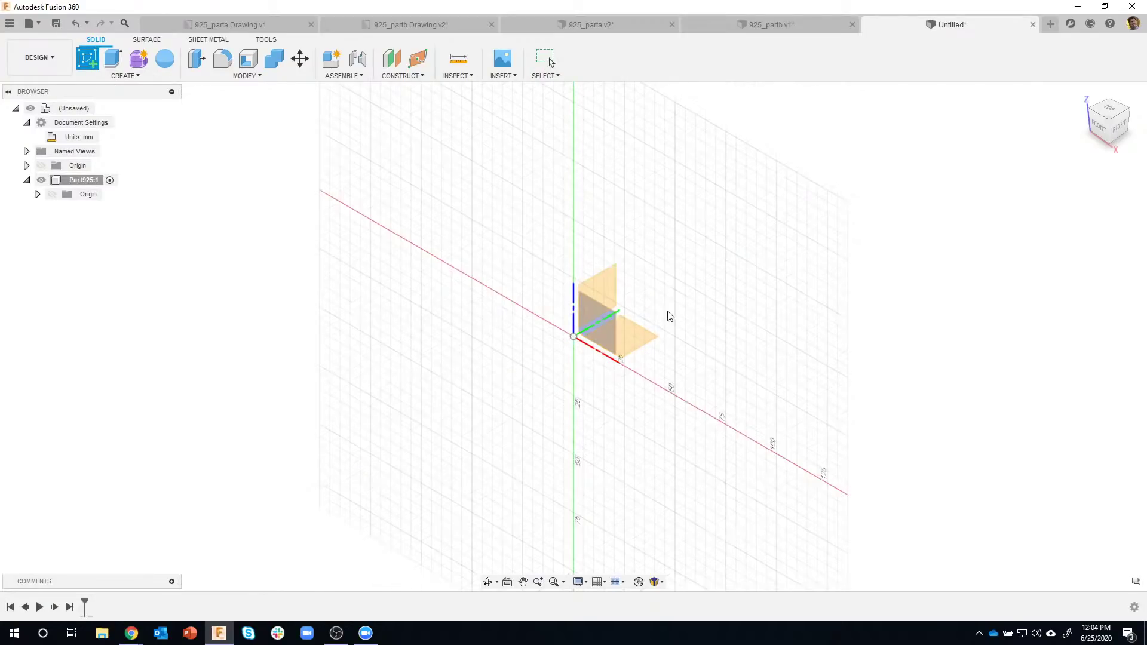
pyautogui.click(636, 340)
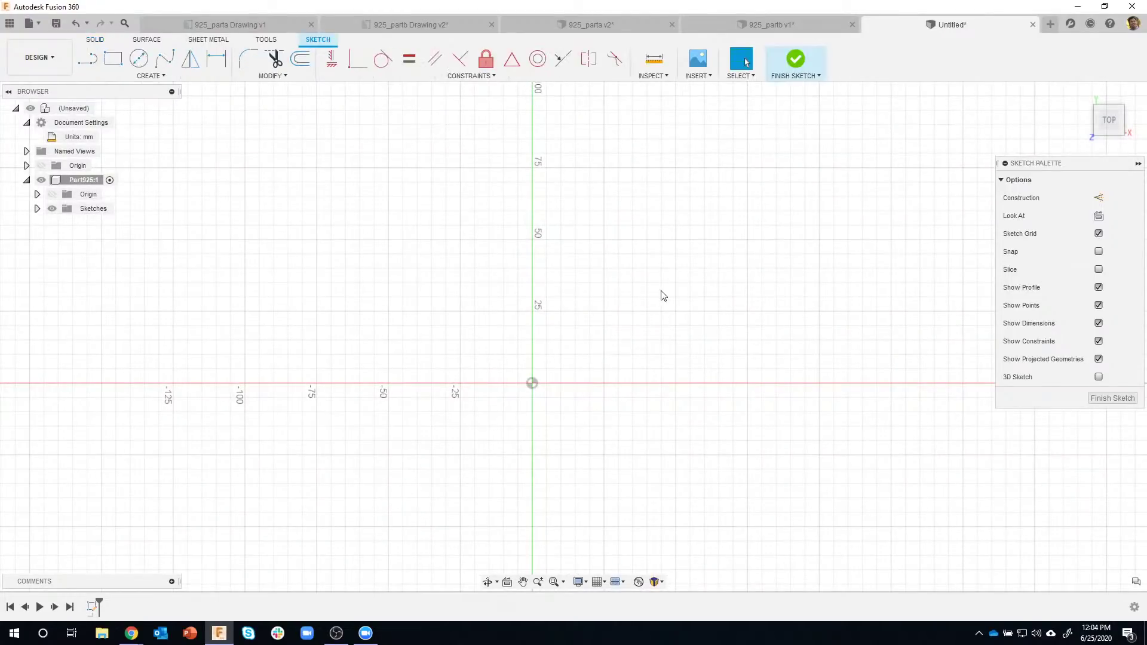
pyautogui.click(239, 24)
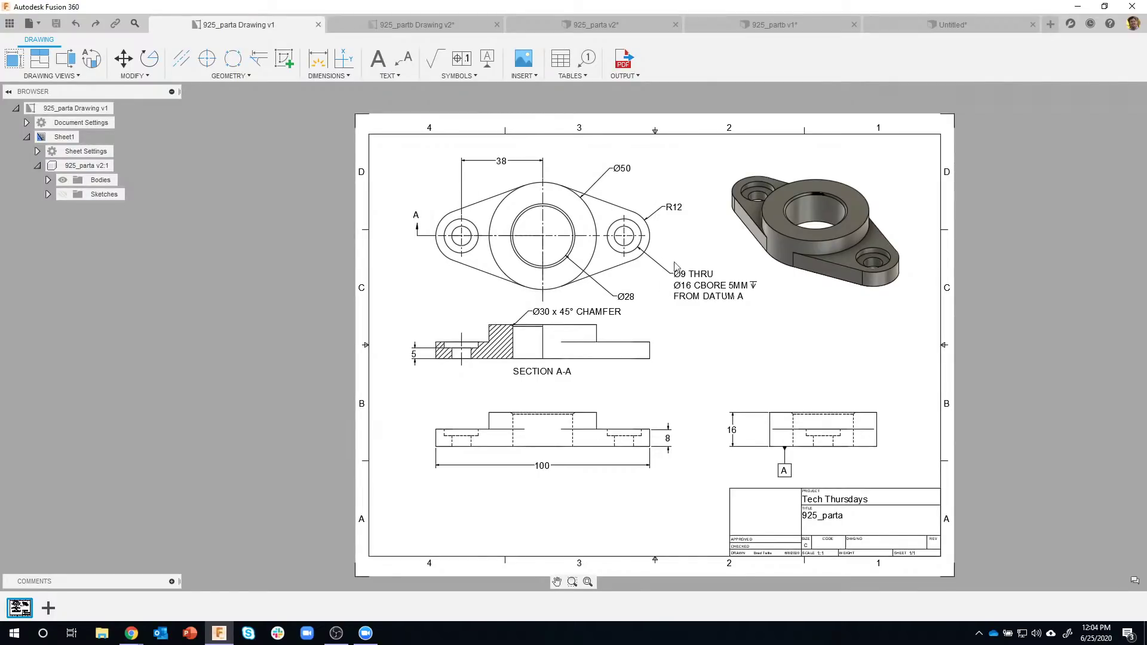
pyautogui.click(929, 25)
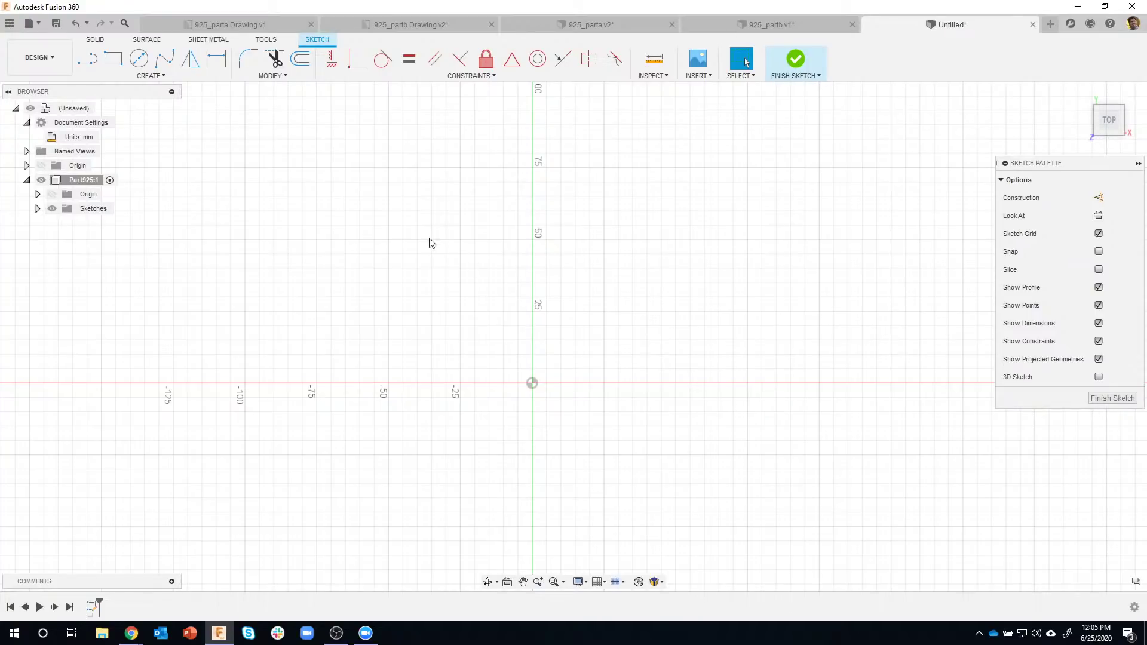
# - Sketch a 50 mm diameter circle centred on the origin
pyautogui.click(138, 60)
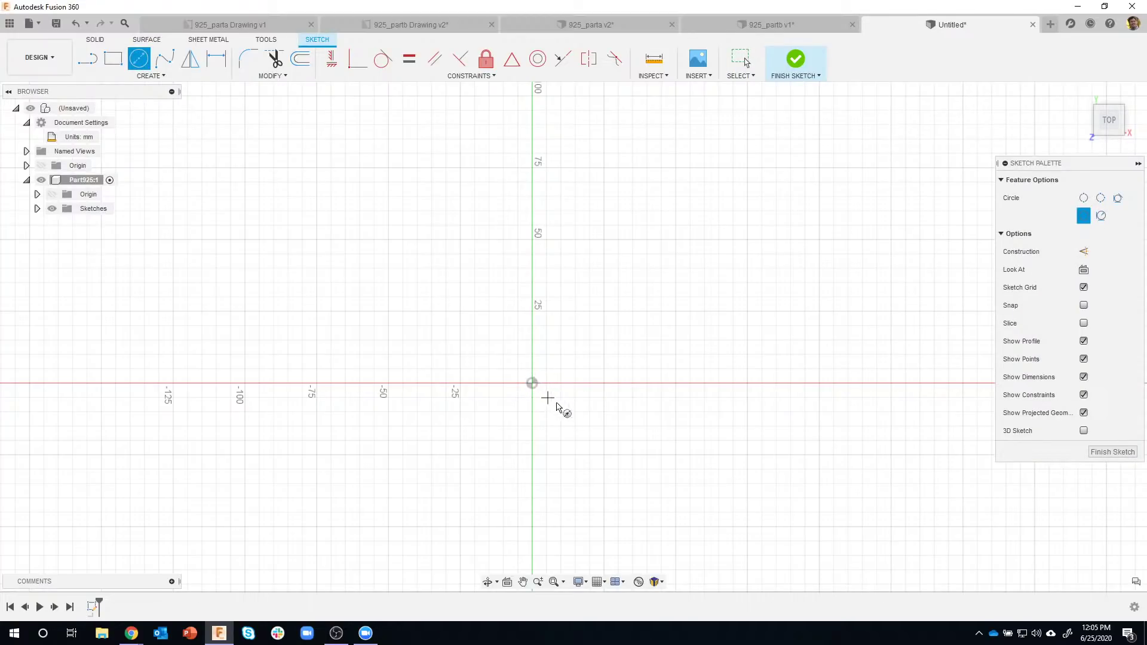
pyautogui.click(531, 383)
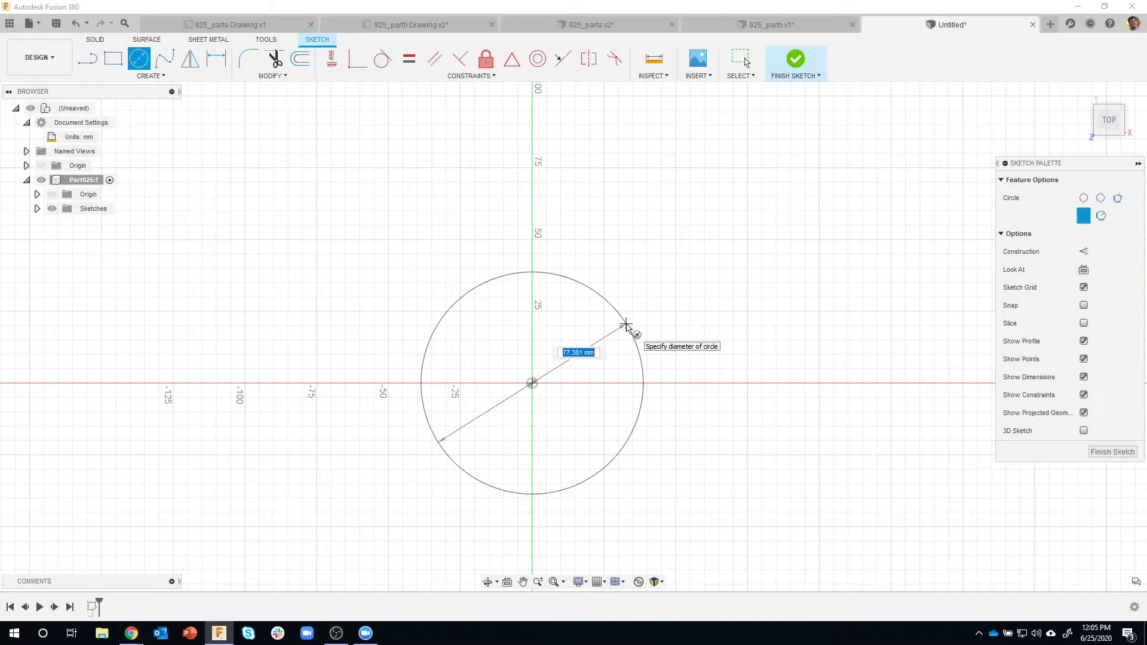
pyautogui.write('50')
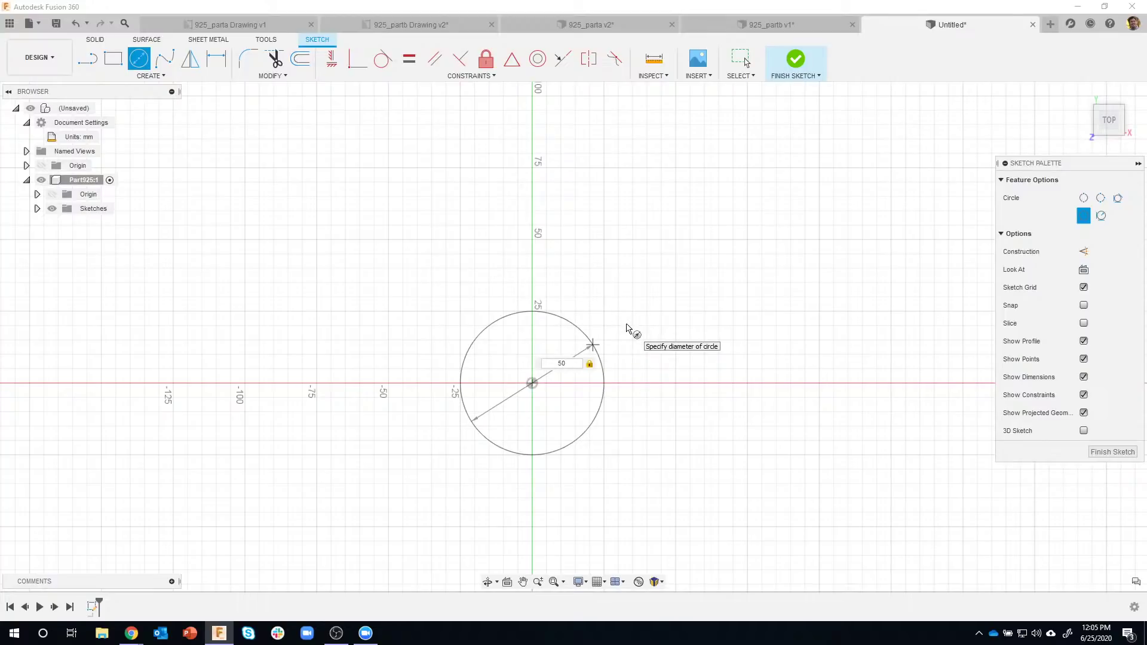
pyautogui.press('Return')
pyautogui.press('Escape')
# - Sketch one circle on each side of the central circle, slightly above the horizontal axis, the left one about 17.5 mm in diameter
pyautogui.scroll(3, 630, 404)
pyautogui.moveTo(651, 417); pyautogui.dragTo(734, 414, button='middle')
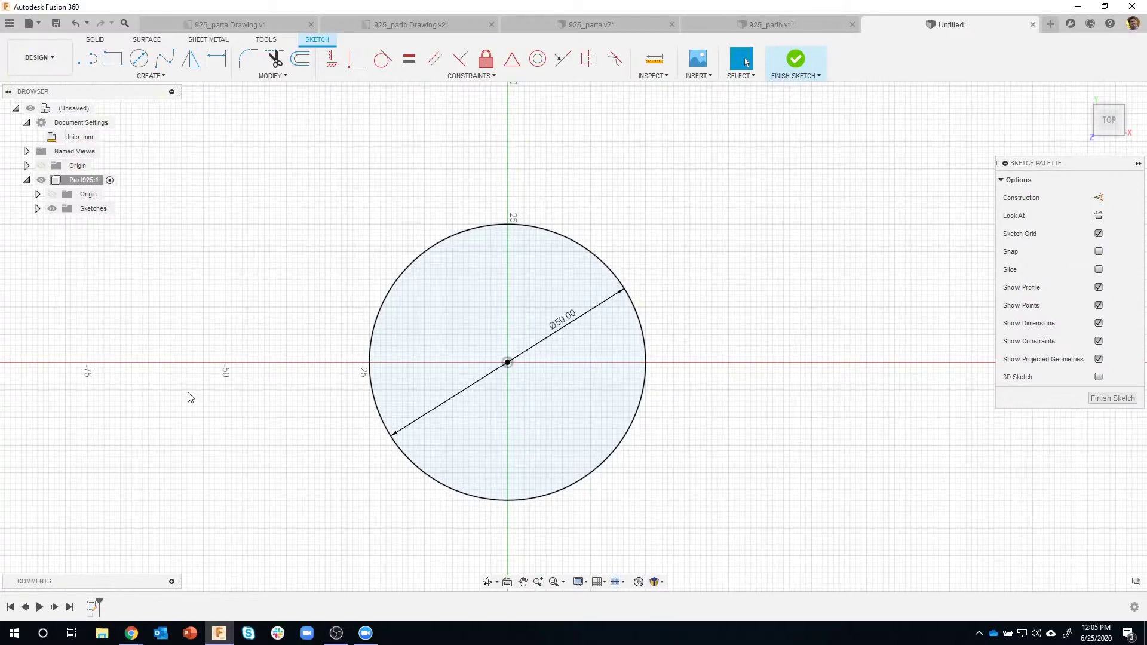
pyautogui.click(139, 57)
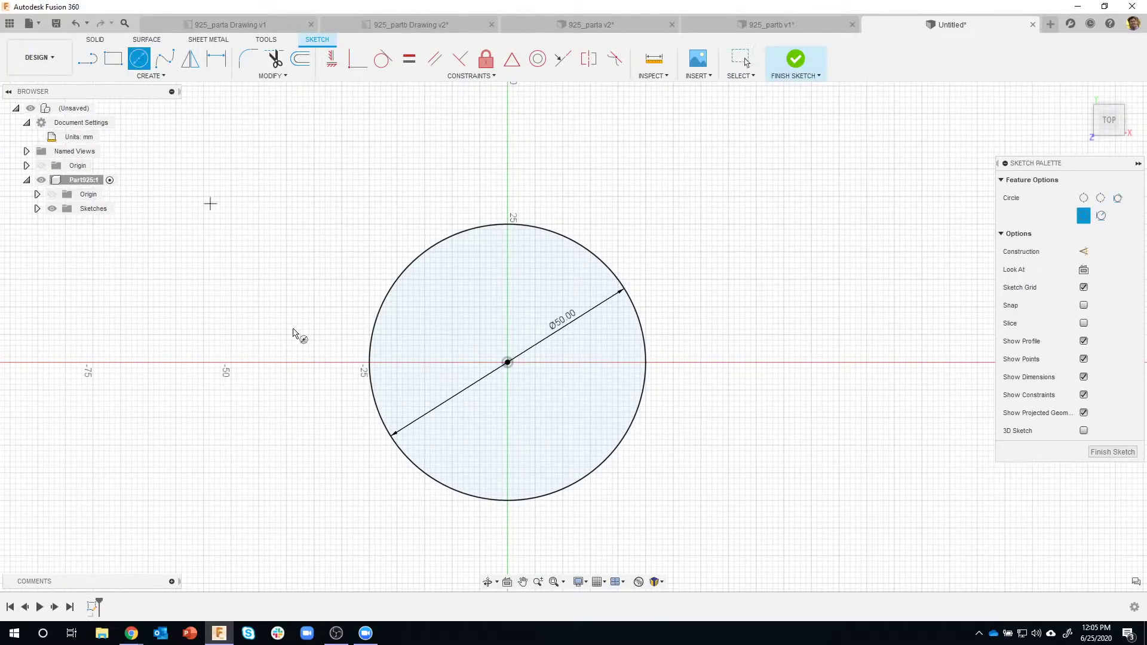
pyautogui.click(237, 303)
pyautogui.click(273, 338)
pyautogui.click(765, 313)
pyautogui.click(818, 372)
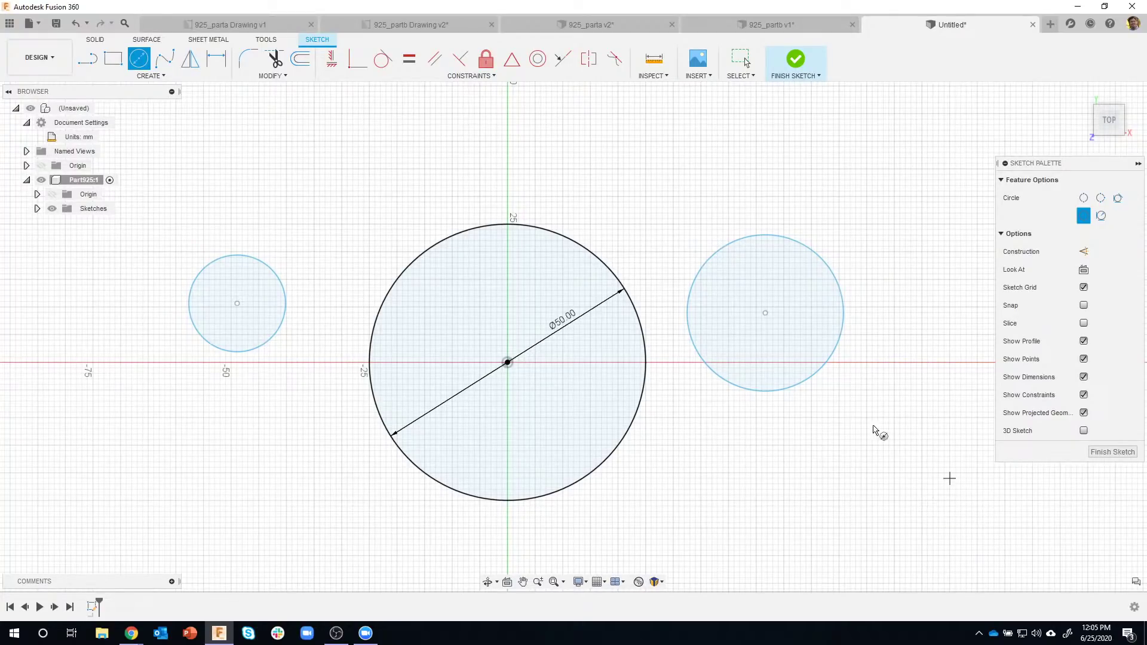
pyautogui.press('Escape')
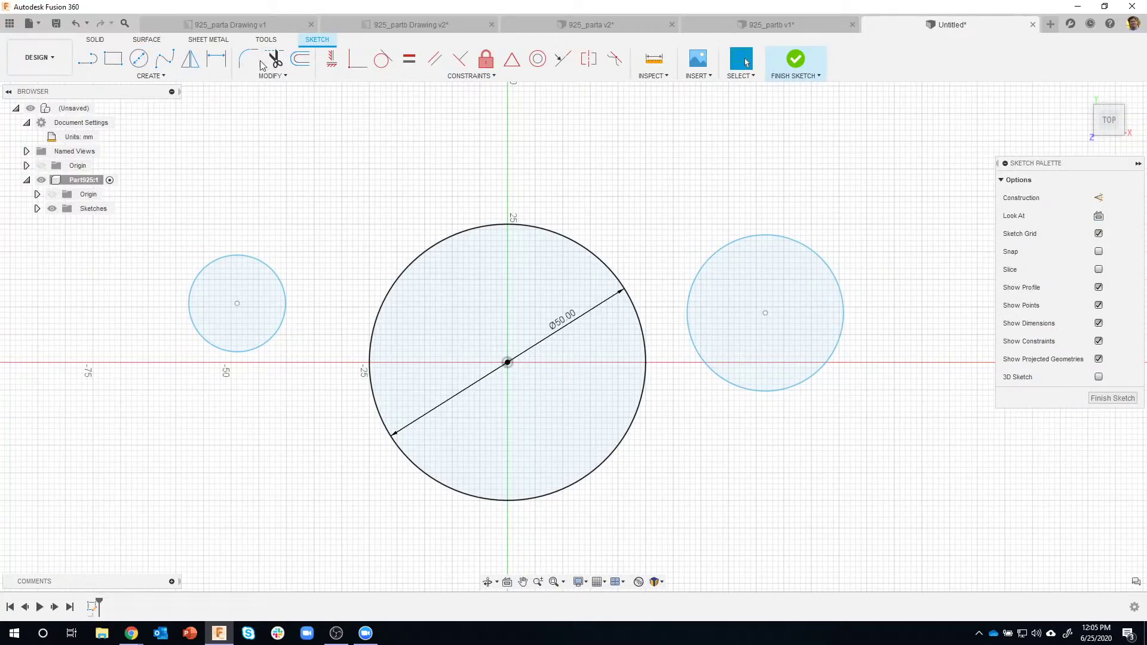
# - Dimension the left circle as a radius instead of a diameter and set it to 12 mm
pyautogui.click(216, 58)
pyautogui.click(268, 266)
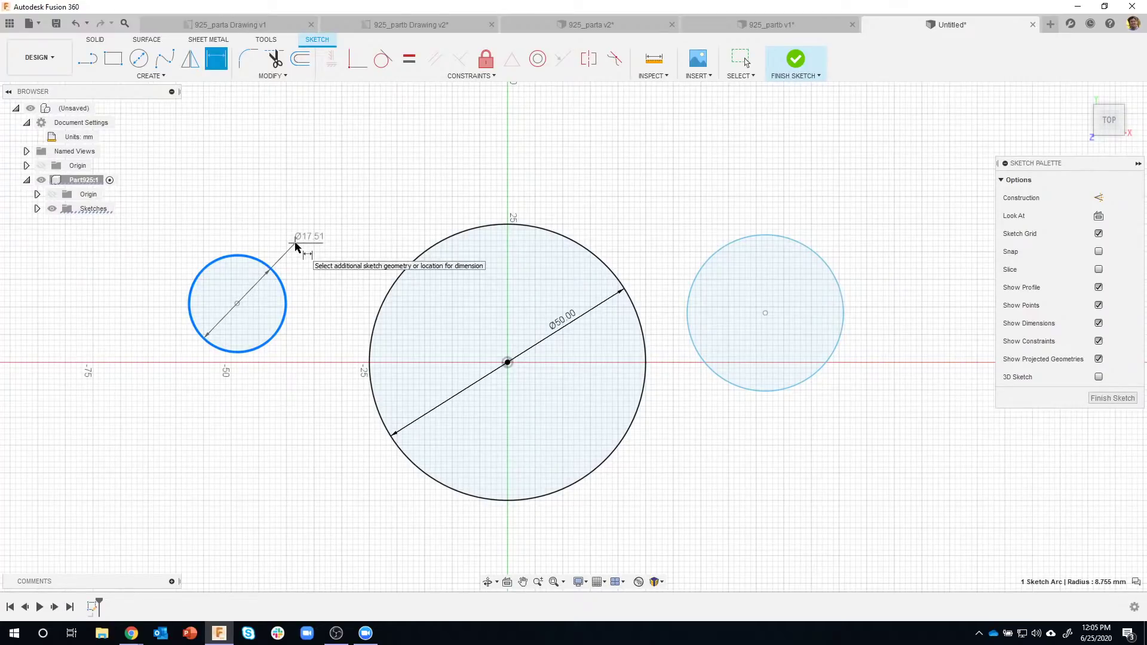
pyautogui.rightClick(295, 245)
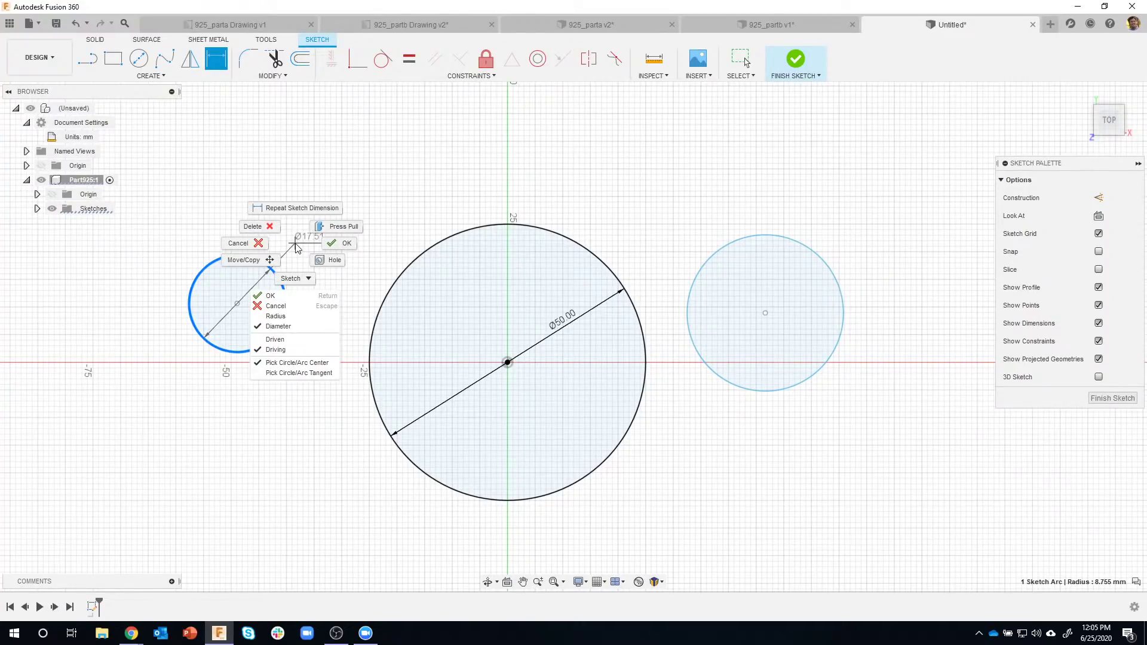
pyautogui.click(298, 322)
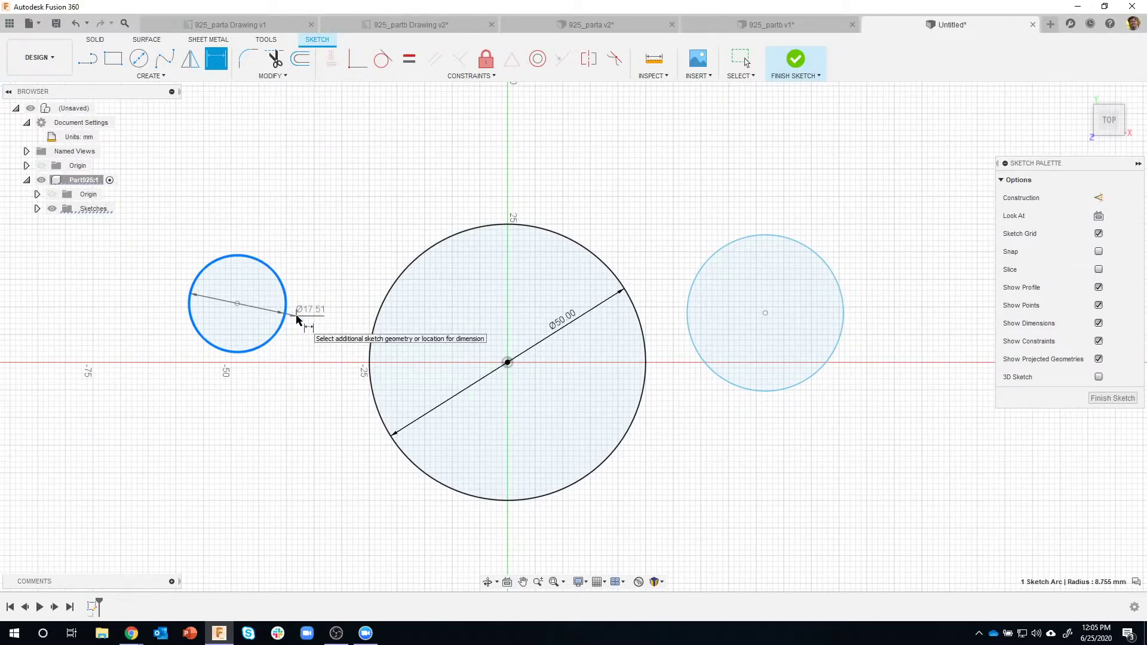
pyautogui.click(302, 245)
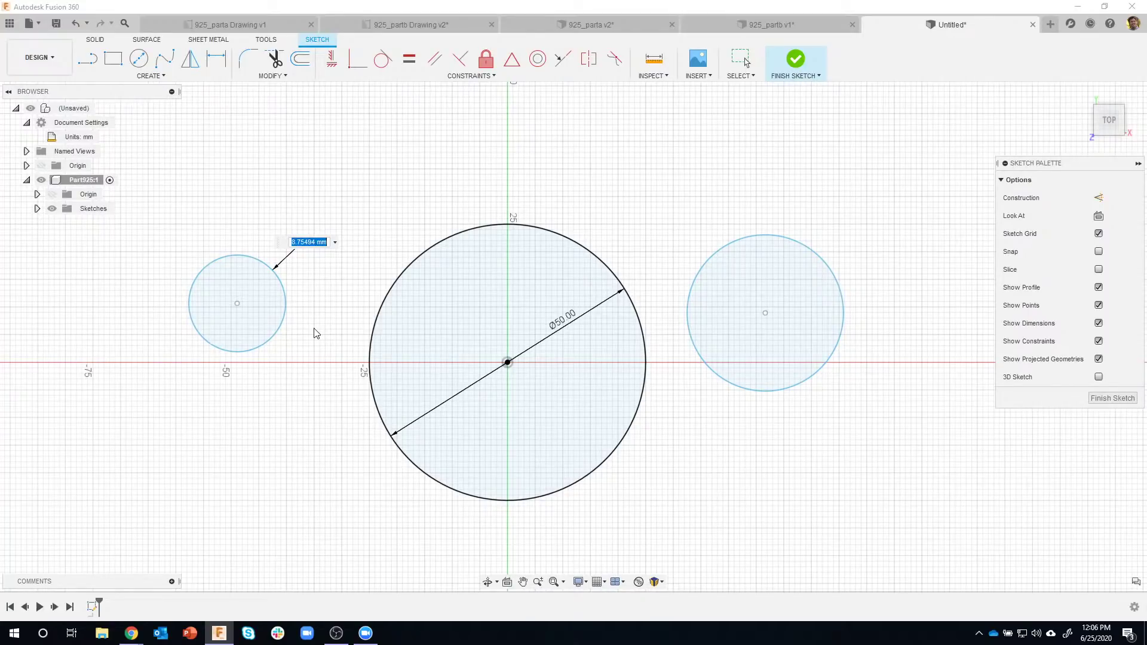
pyautogui.write('12')
pyautogui.press('Return')
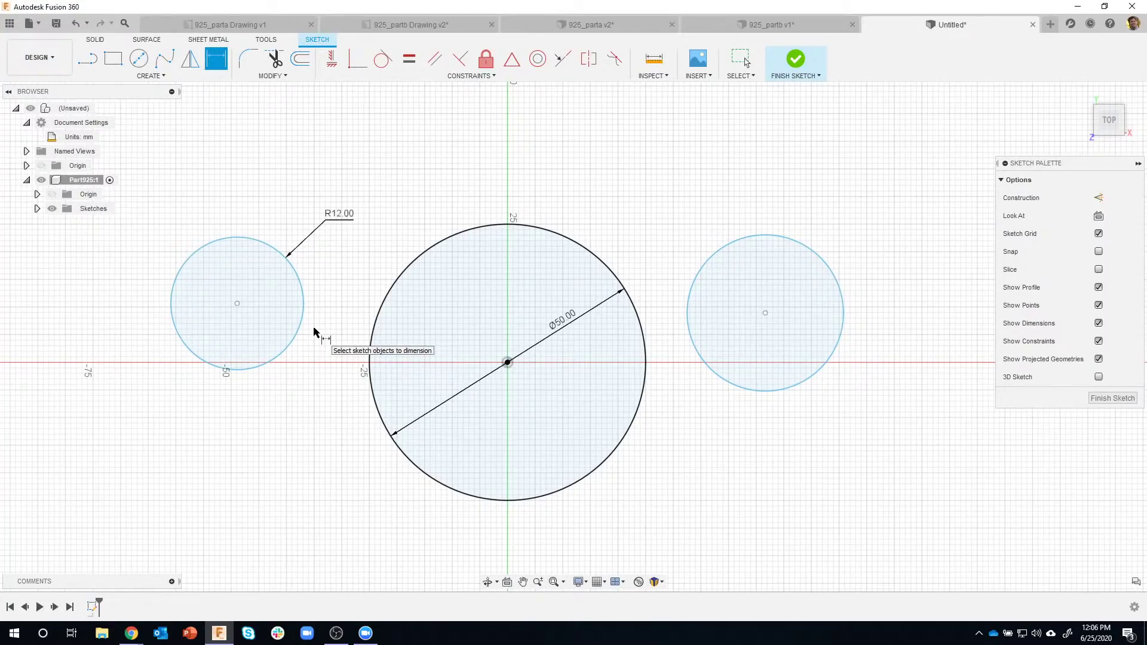
pyautogui.scroll(-2, 406, 239)
pyautogui.moveTo(422, 180); pyautogui.dragTo(423, 222, button='middle')
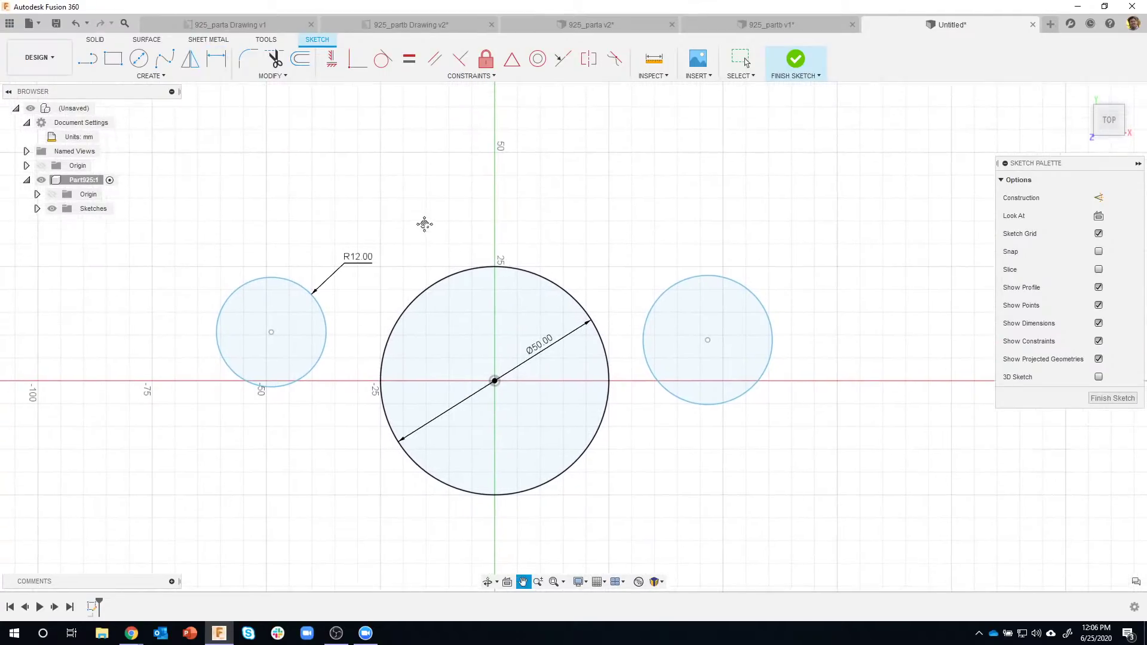
pyautogui.scroll(-1, 426, 224)
pyautogui.press('d')
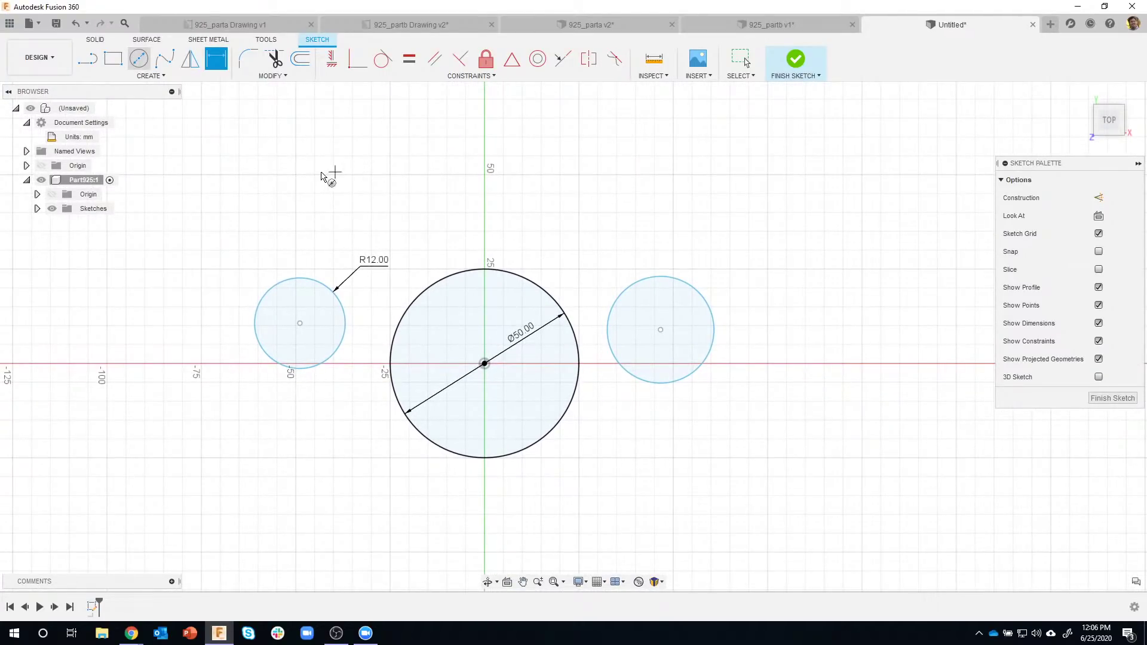
pyautogui.press('c')
pyautogui.click(315, 151)
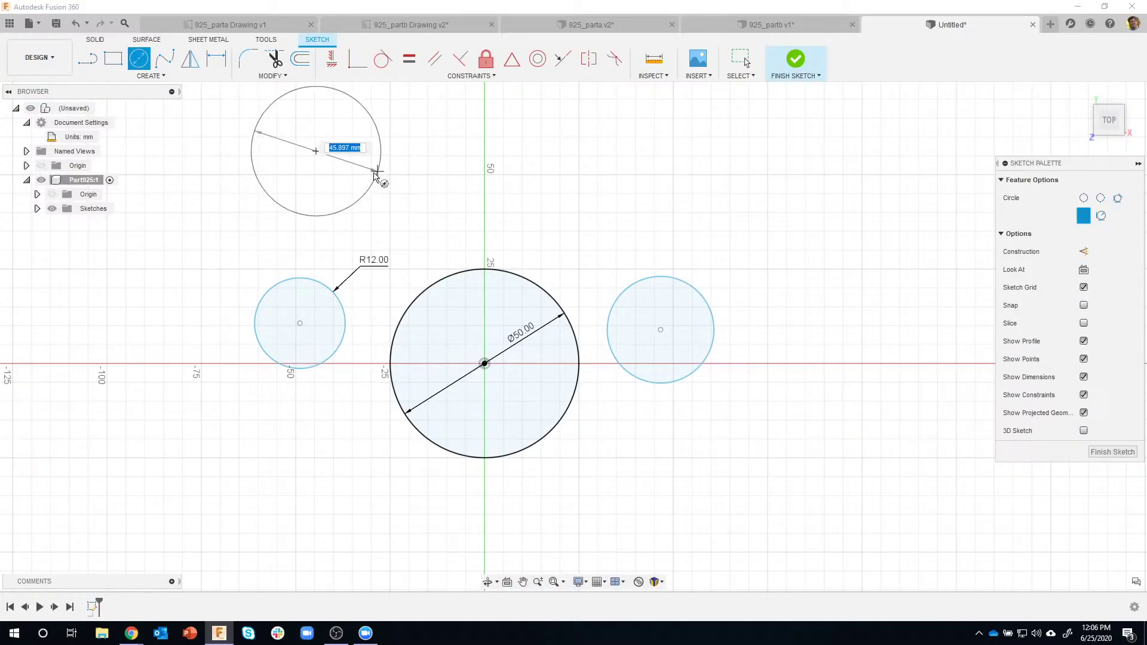
pyautogui.rightClick(371, 173)
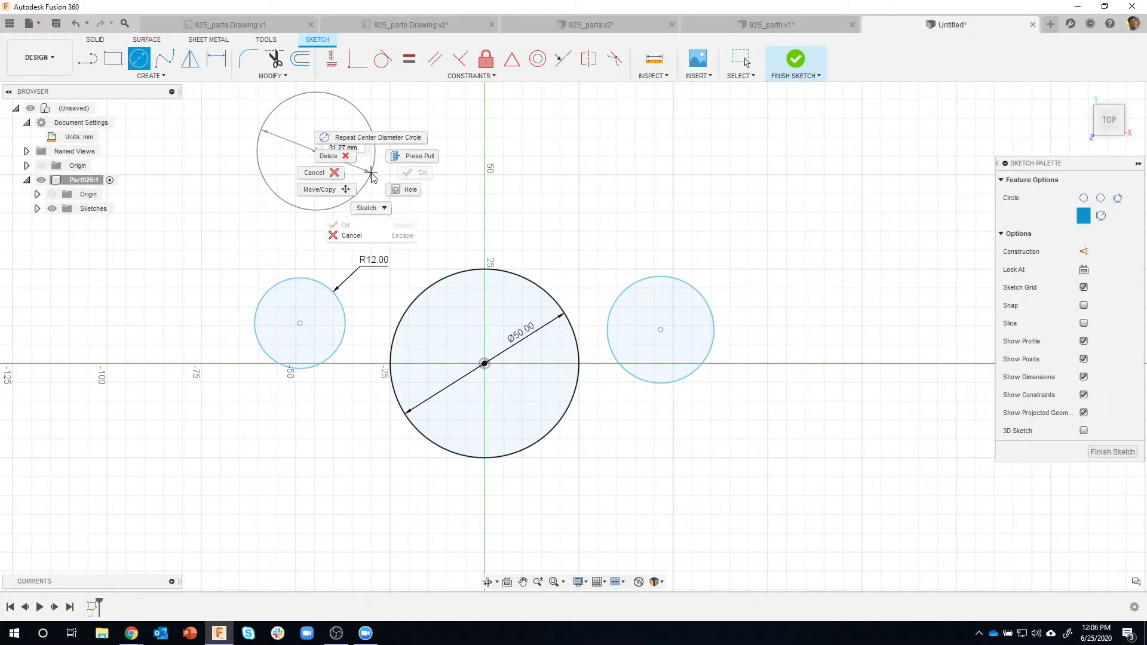
pyautogui.click(362, 233)
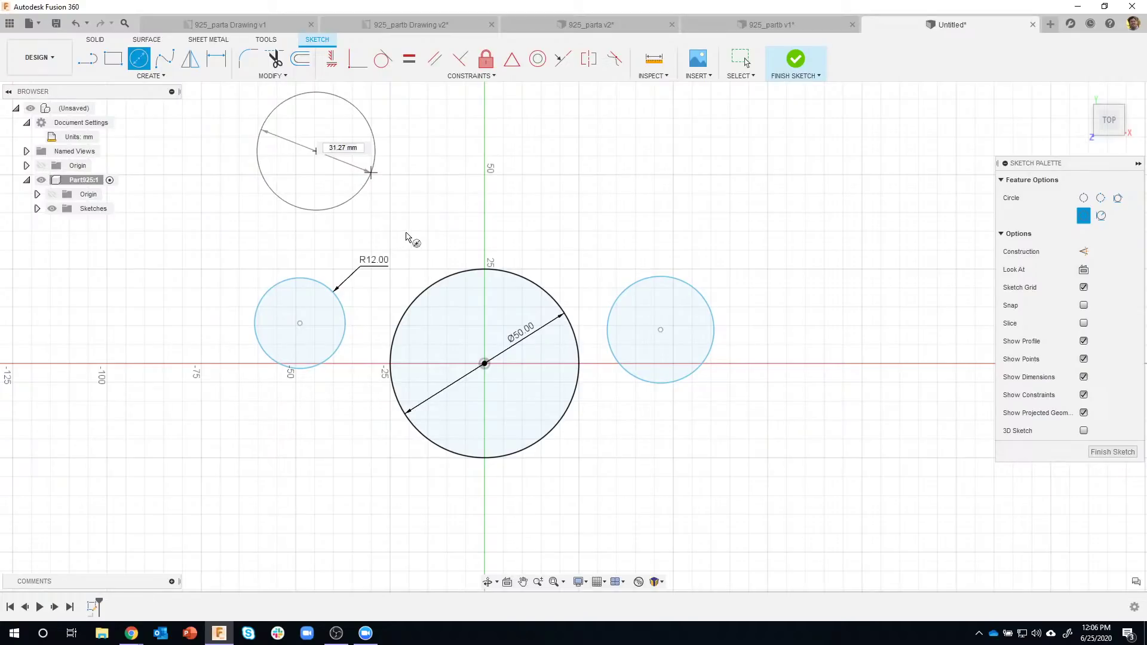
pyautogui.press('Escape')
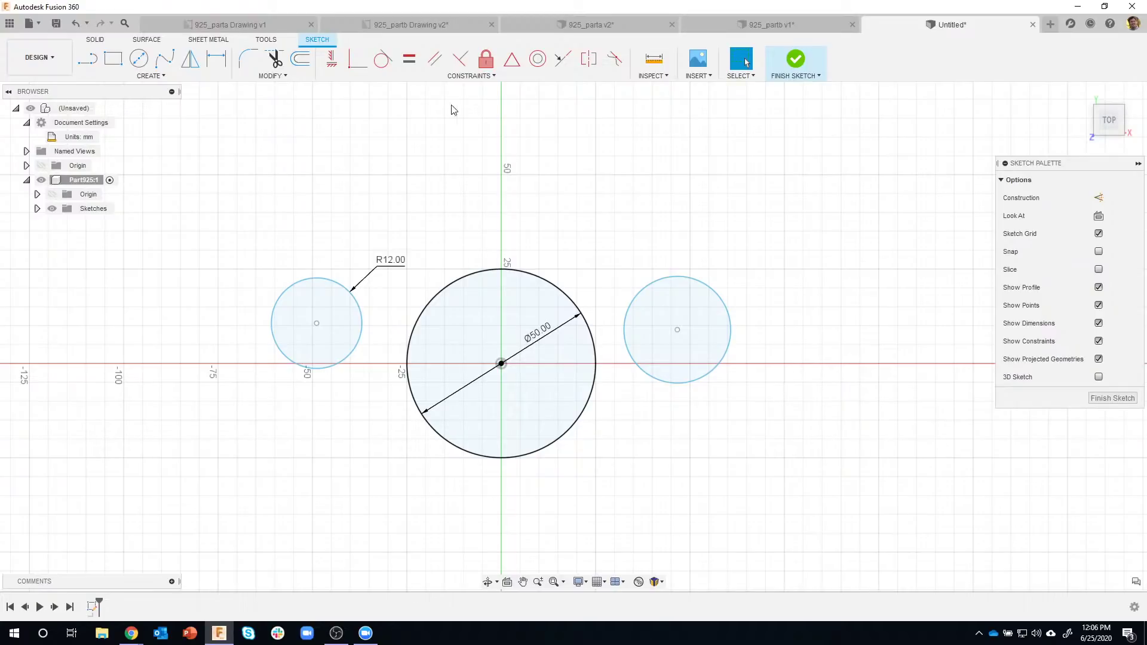
# - Apply an Equal constraint between the left and right circles
pyautogui.click(410, 61)
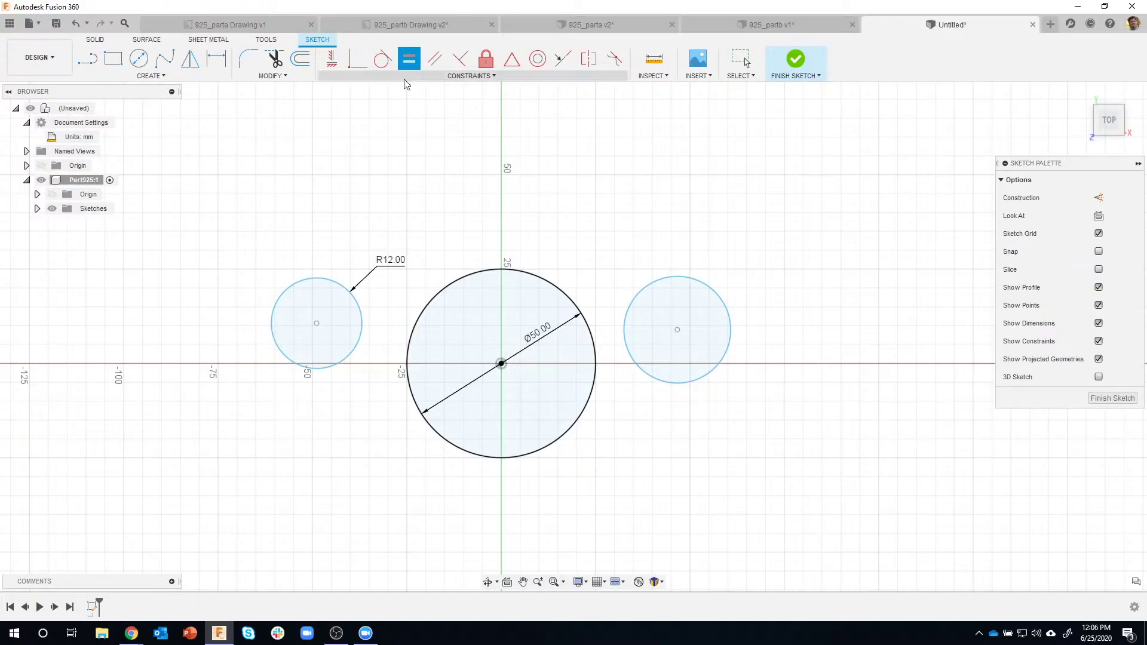
pyautogui.click(319, 279)
pyautogui.click(626, 316)
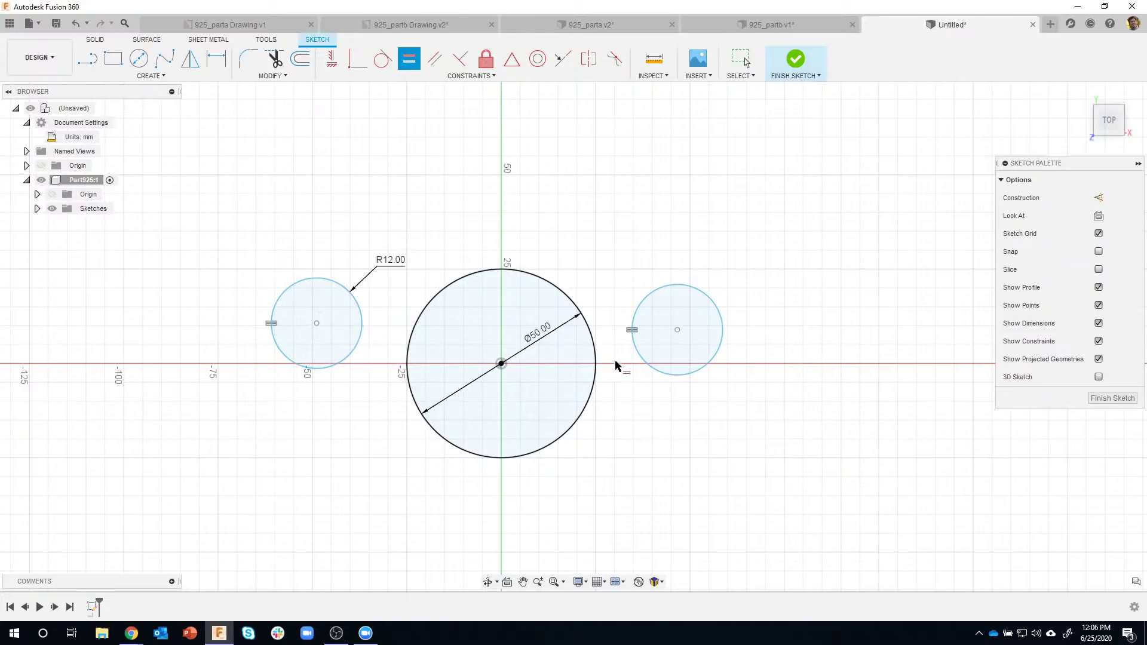
pyautogui.press('Escape')
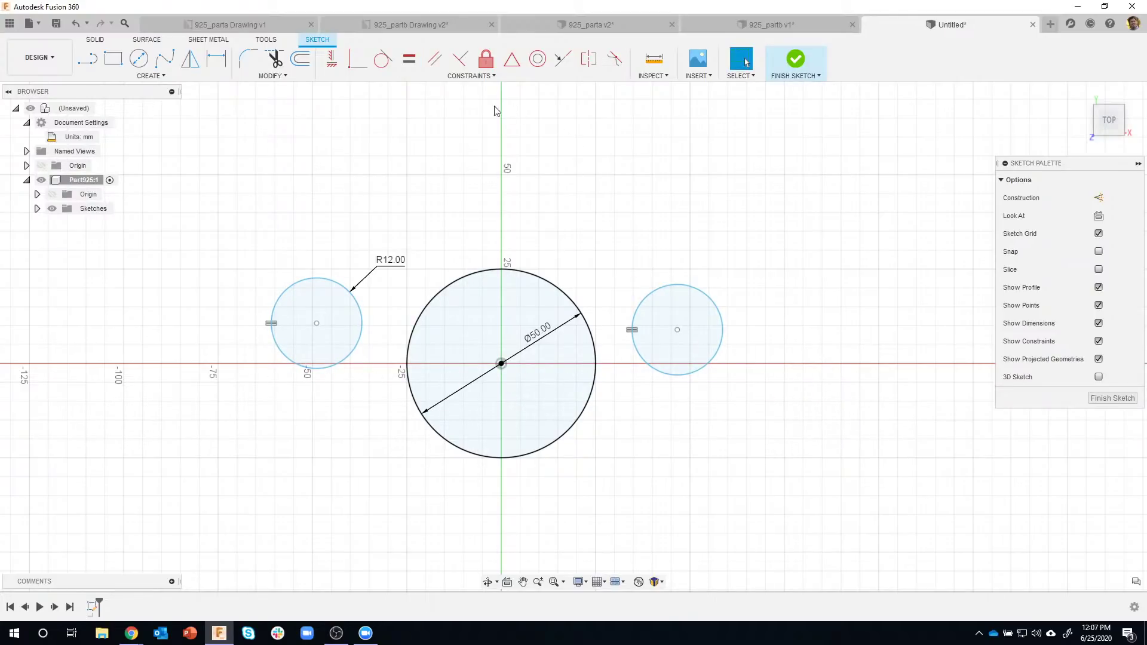
# - Align the centres of the left and right circles horizontally with the origin using Horizontal/Vertical constraints
pyautogui.click(332, 60)
pyautogui.click(317, 324)
pyautogui.click(501, 364)
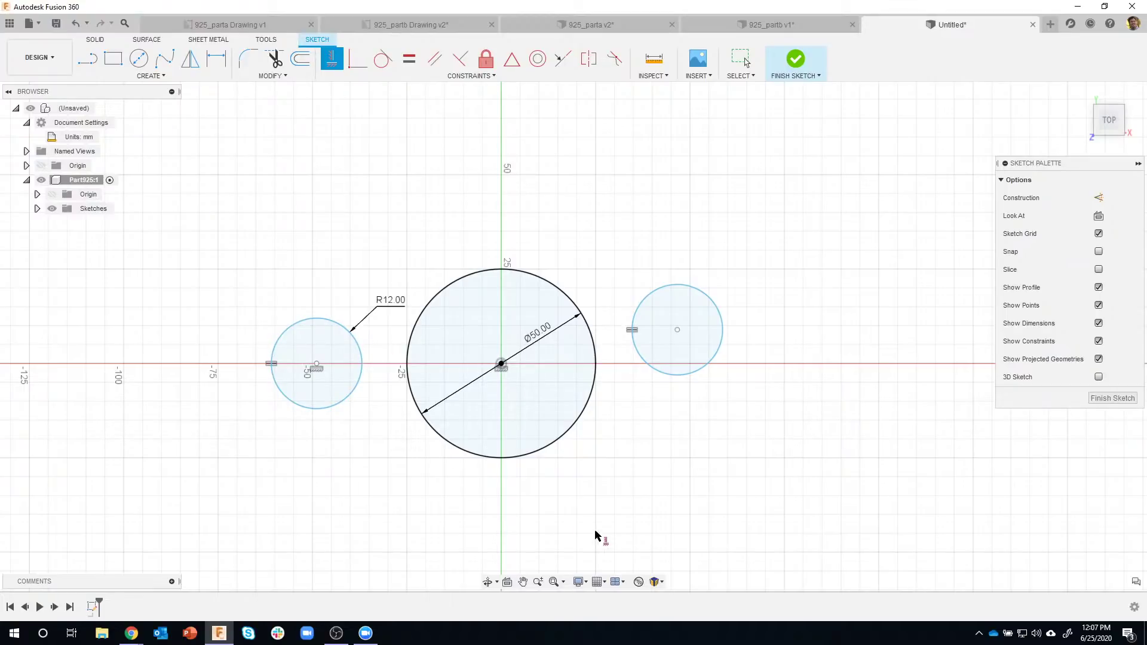
pyautogui.click(677, 330)
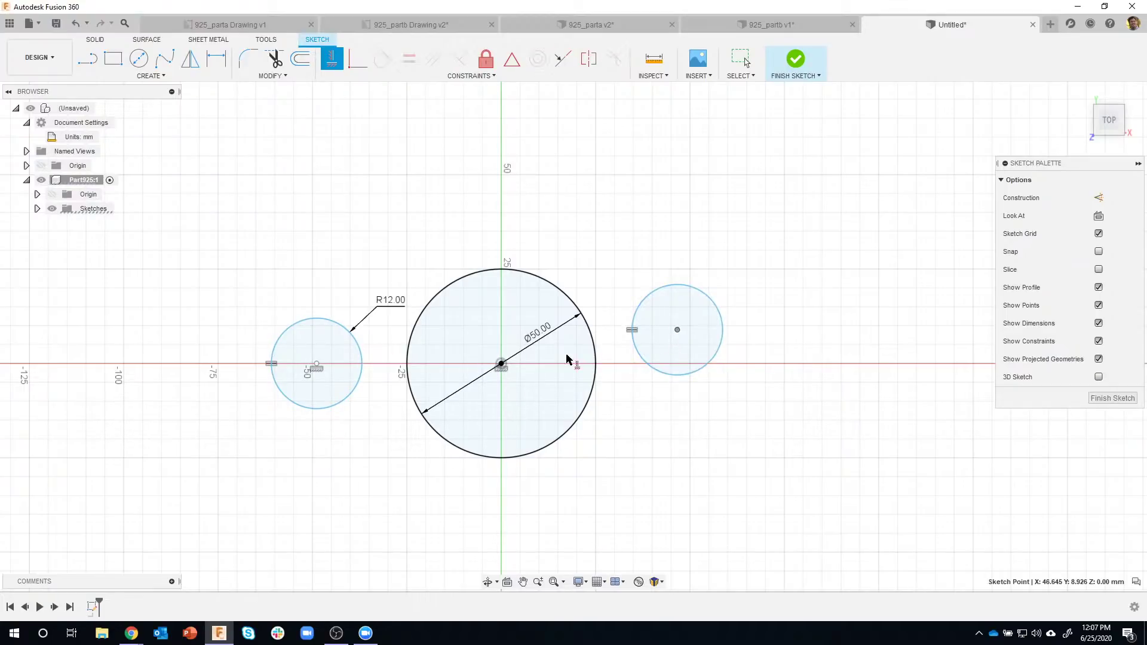
pyautogui.click(501, 364)
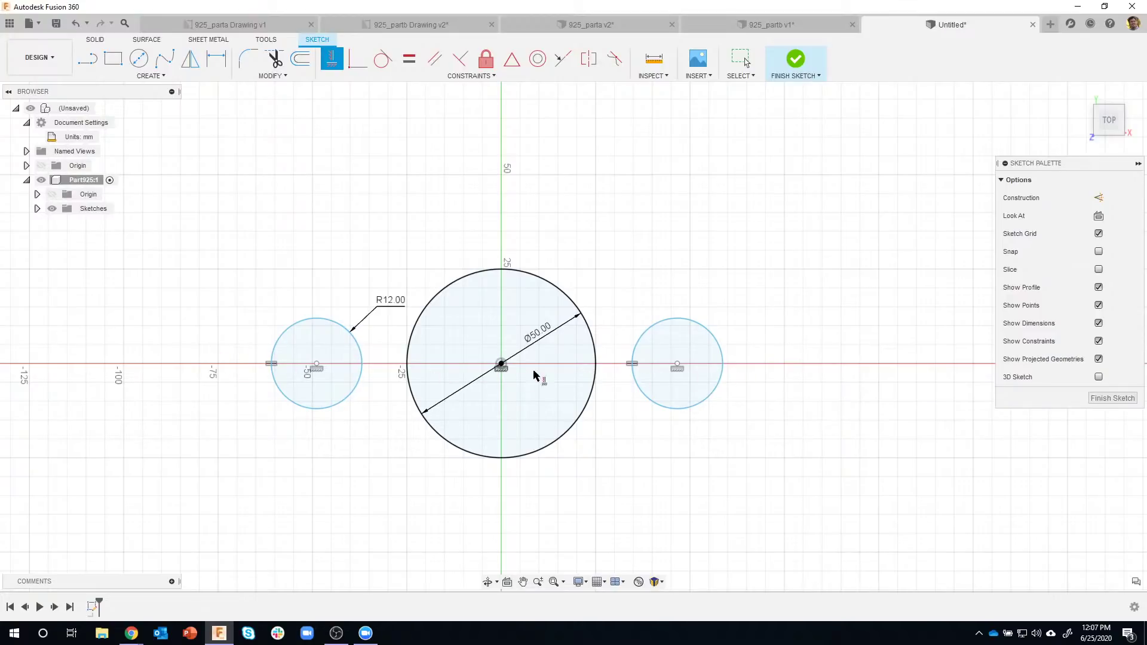
pyautogui.press('Escape')
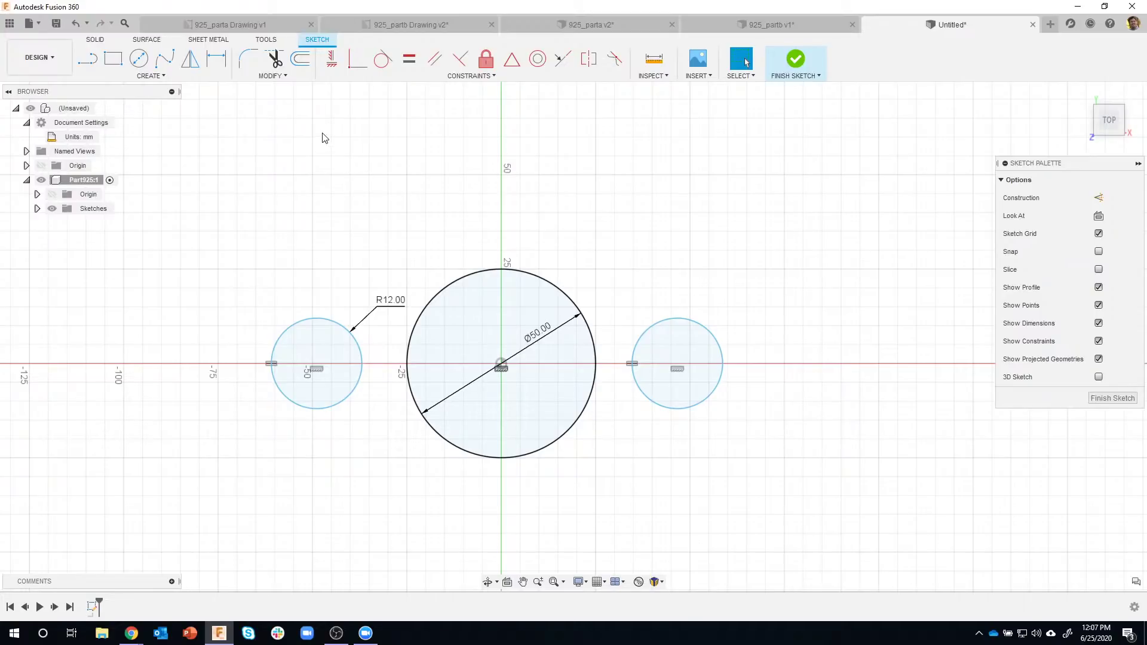
# - Dimension the horizontal distance between the left circle's centre and the origin as 38 mm
pyautogui.click(216, 58)
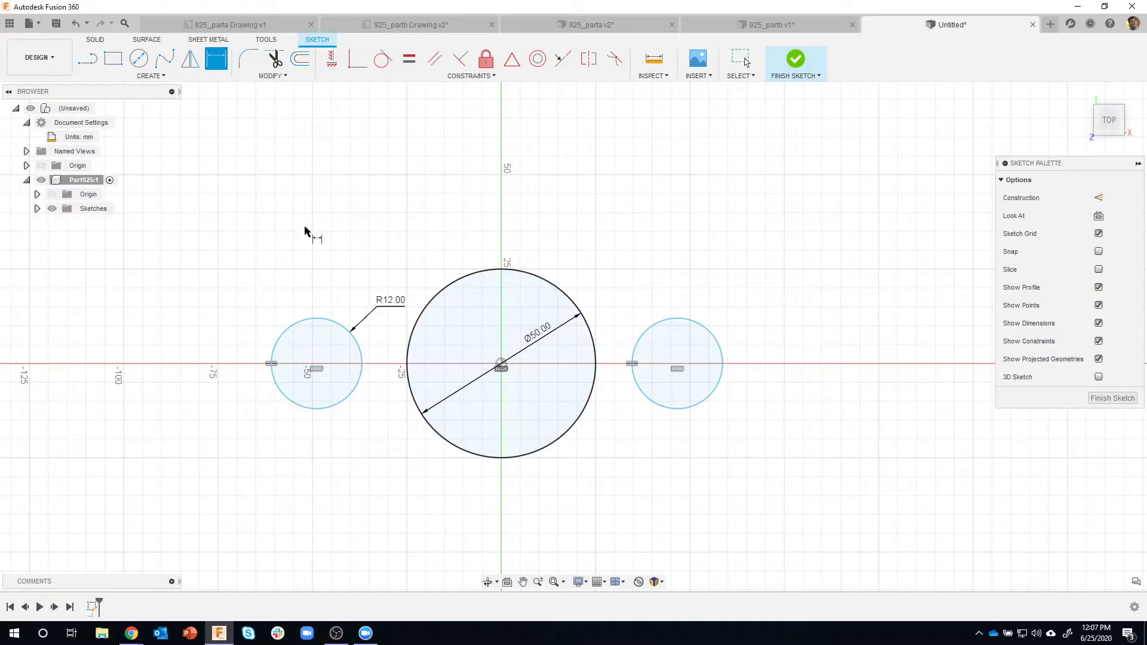
pyautogui.click(317, 365)
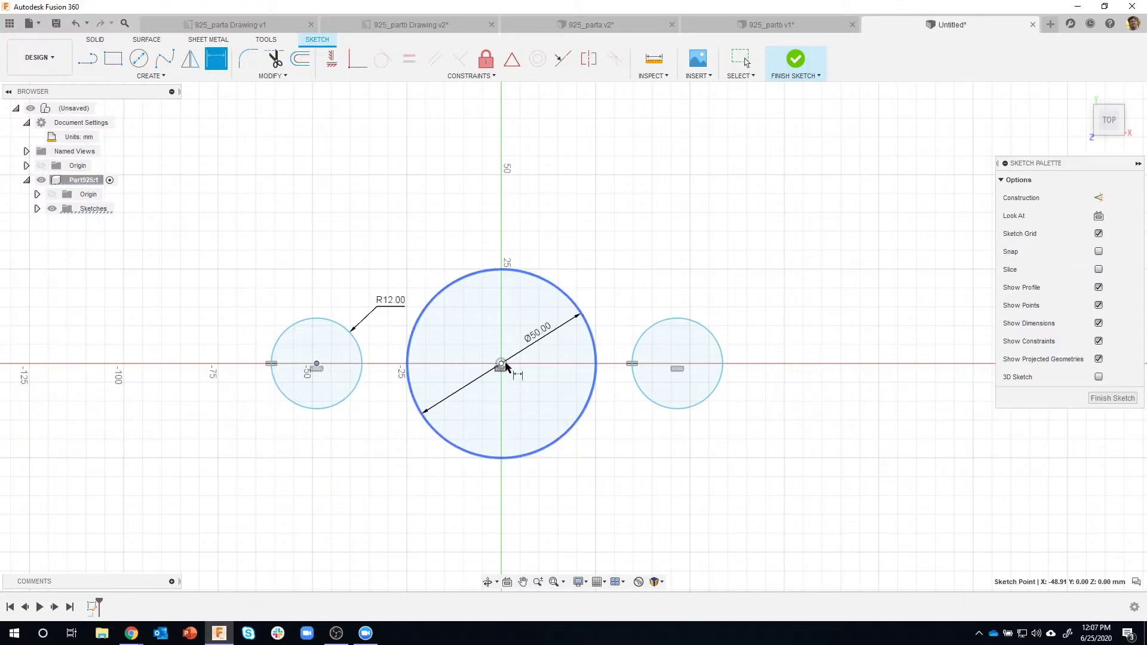
pyautogui.click(502, 365)
pyautogui.click(410, 221)
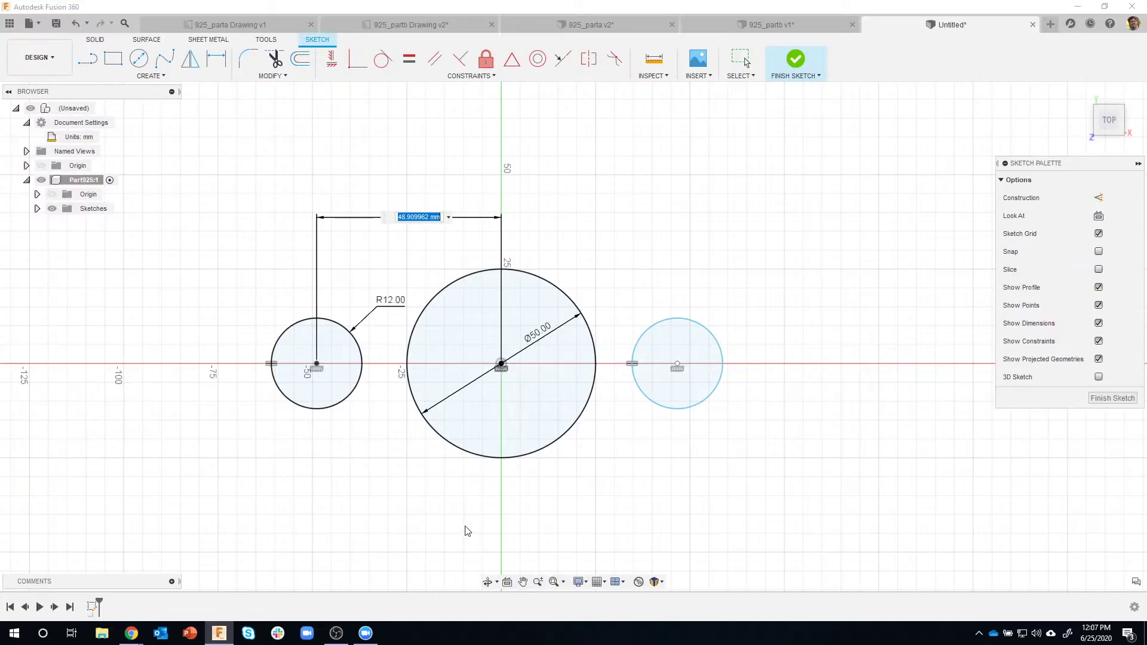
pyautogui.write('38')
pyautogui.press('Return')
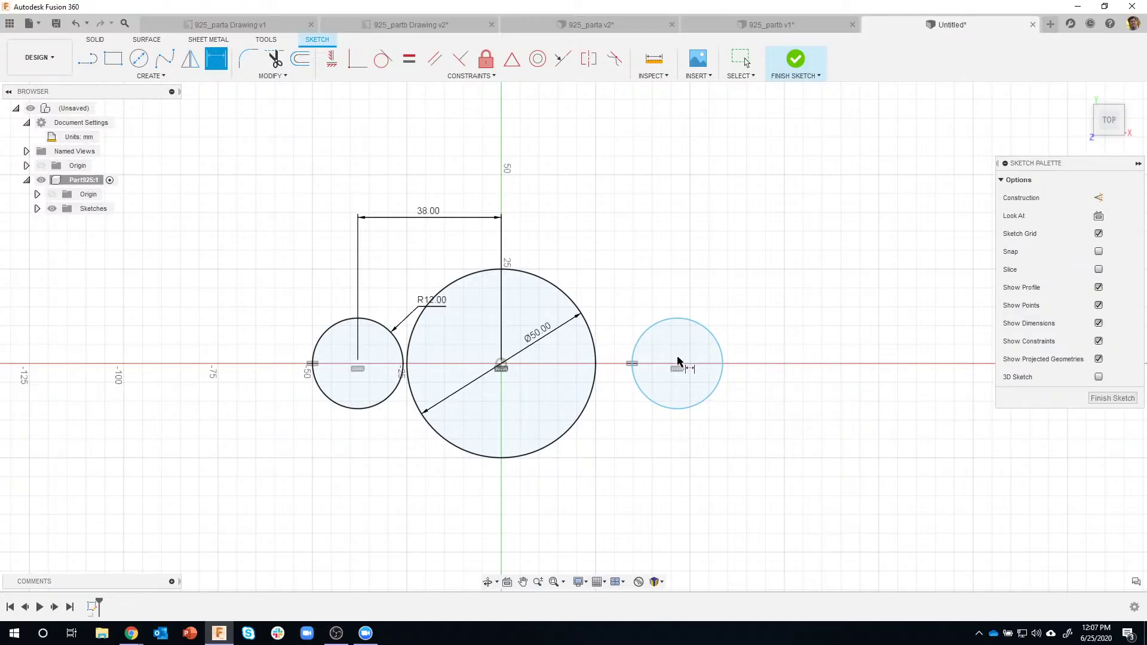
# - Dimension the right circle's centre distance from the origin and link its value to the left circle's 38 mm dimension
pyautogui.click(664, 342)
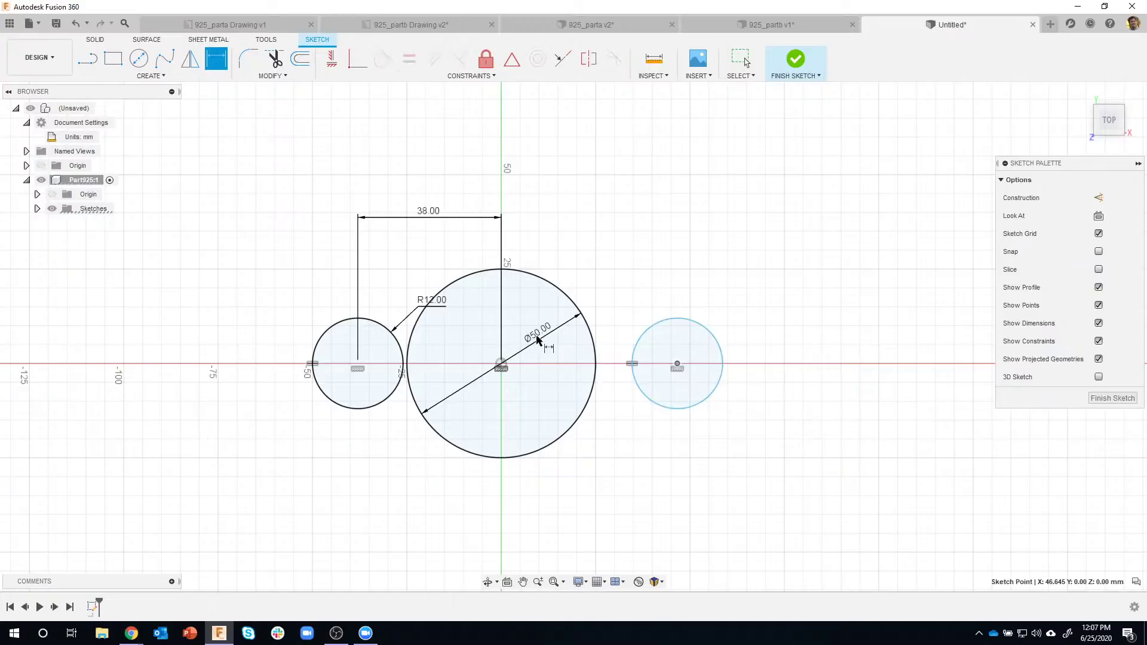
pyautogui.click(502, 364)
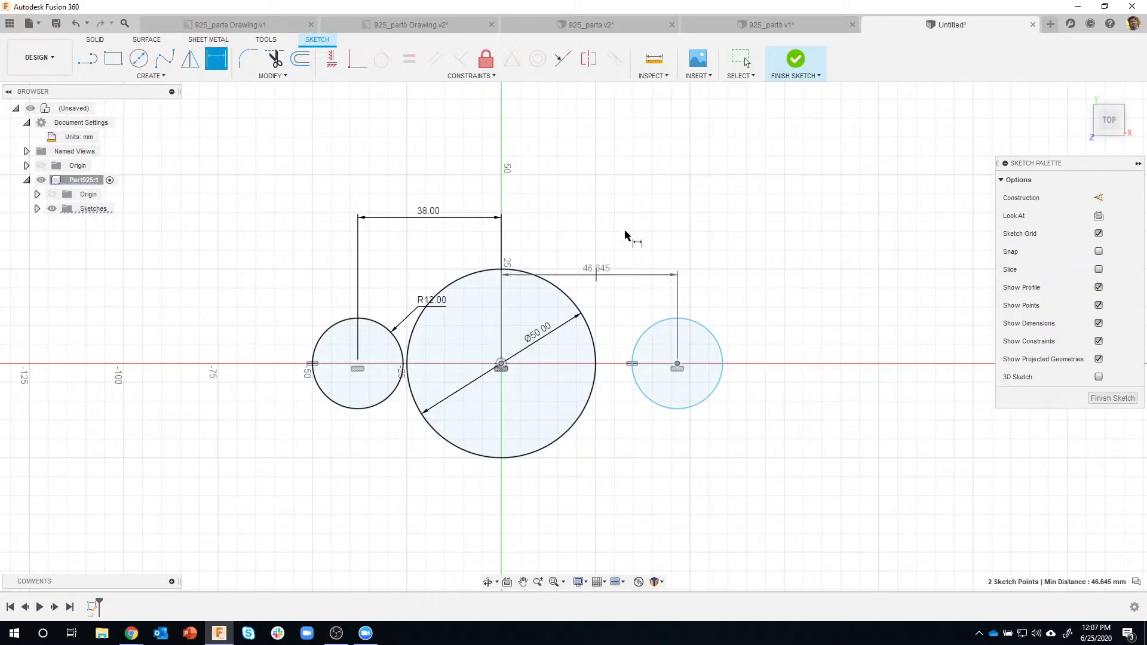
pyautogui.click(594, 224)
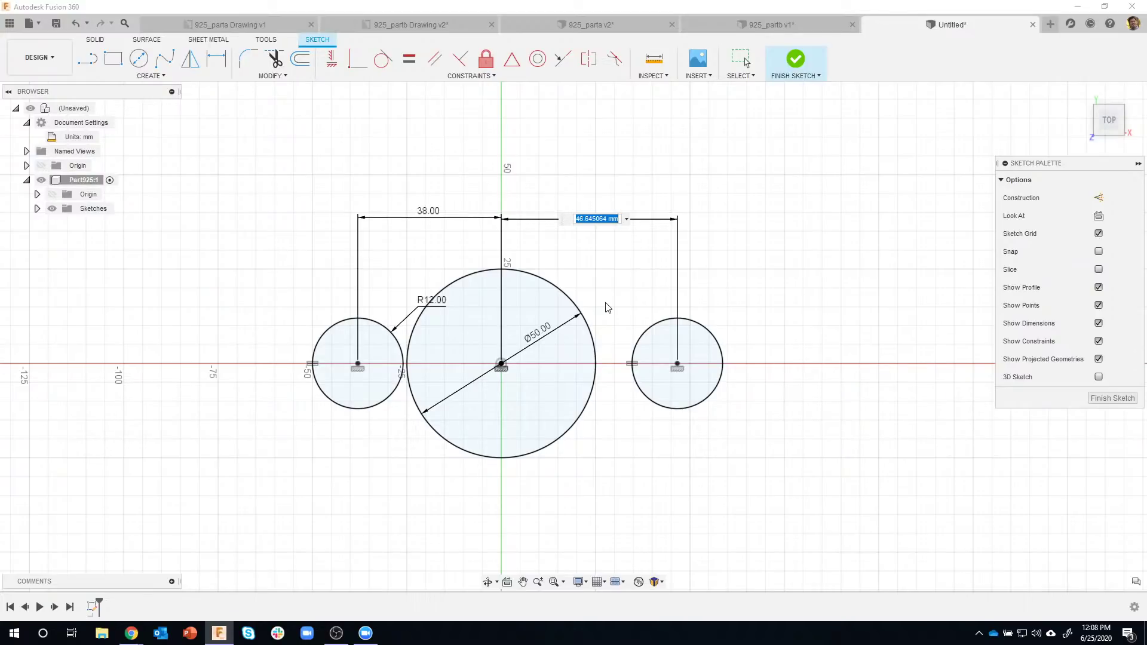
pyautogui.click(425, 218)
pyautogui.press('Return')
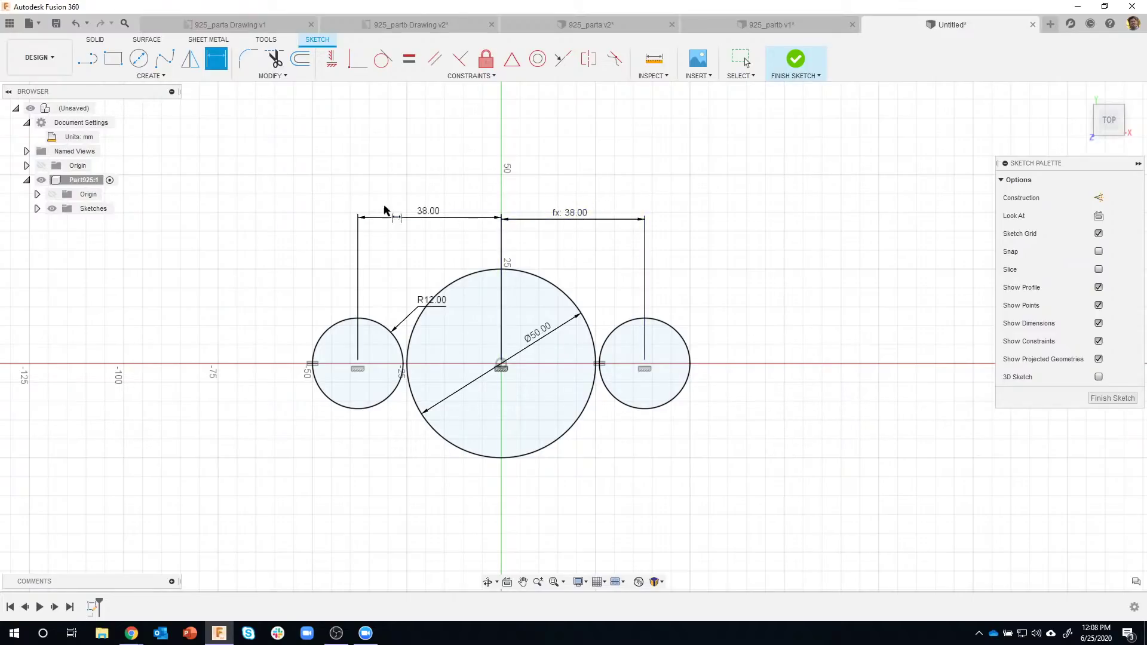
pyautogui.press('Escape')
# - Test the linked spacing by setting the left circle's centre distance to 48 mm, and undo that change
pyautogui.doubleClick(429, 211)
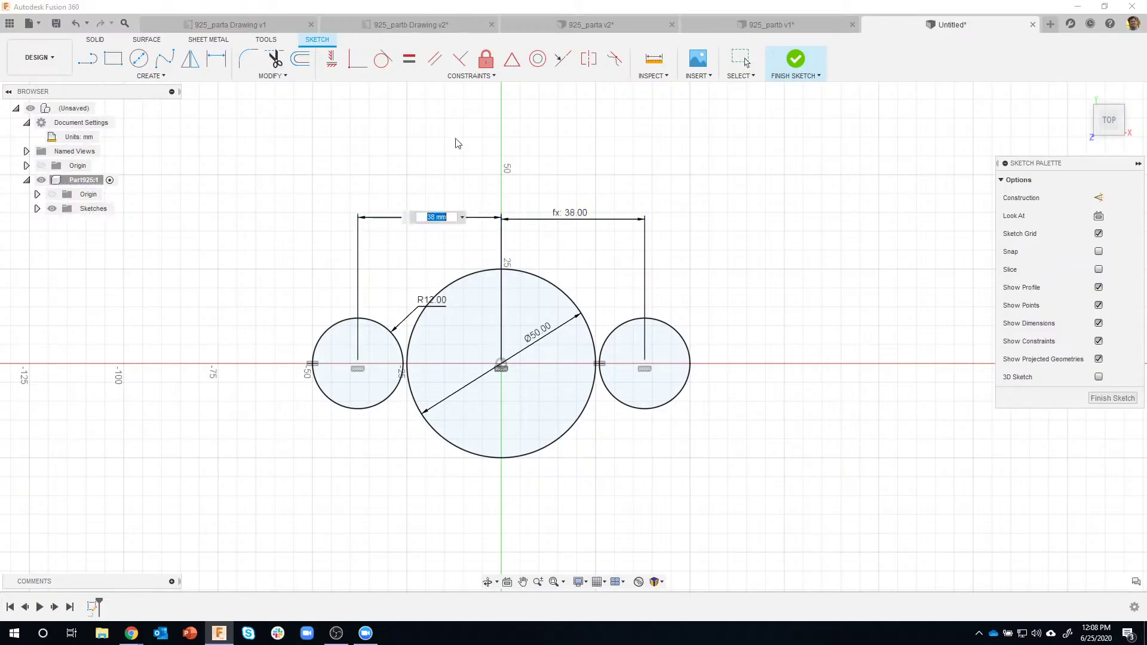
pyautogui.write('48')
pyautogui.press('Return')
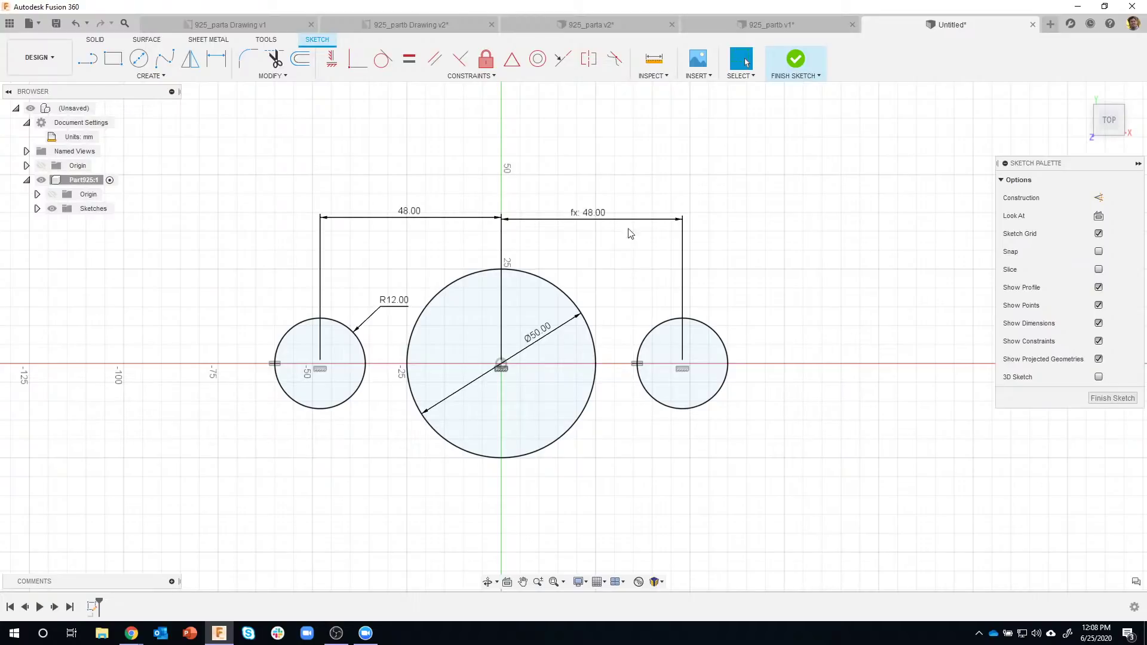
pyautogui.click(75, 23)
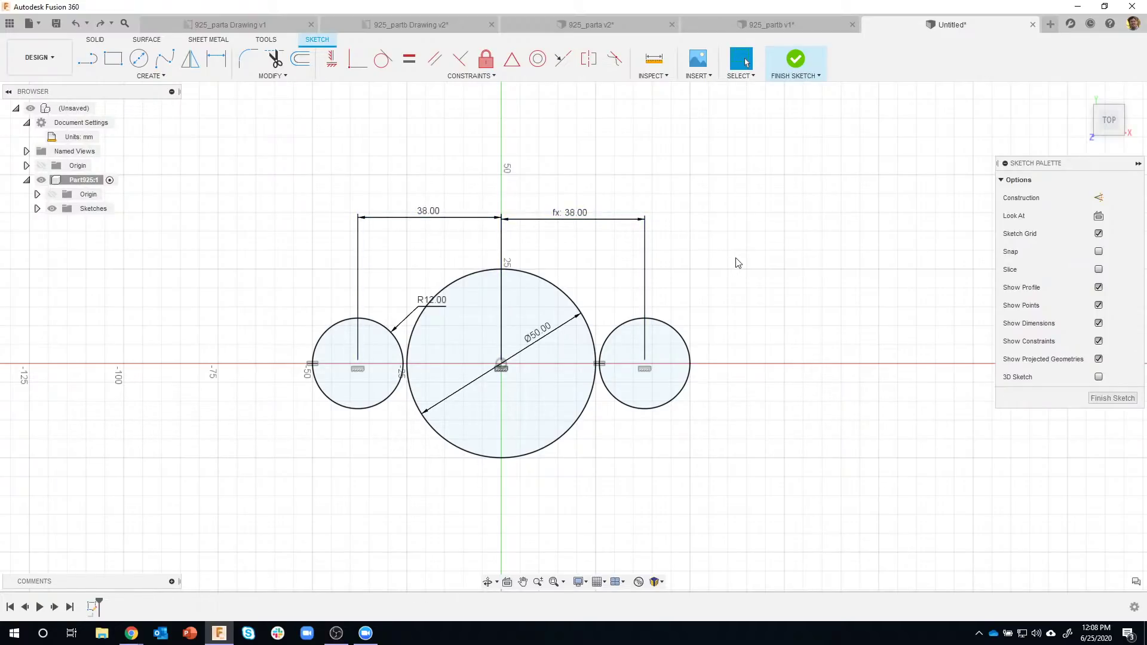
# - Move the R12 dimension label to the outer side of the left circle and check the profile against the 925_parta drawing
pyautogui.moveTo(418, 305); pyautogui.dragTo(269, 314)
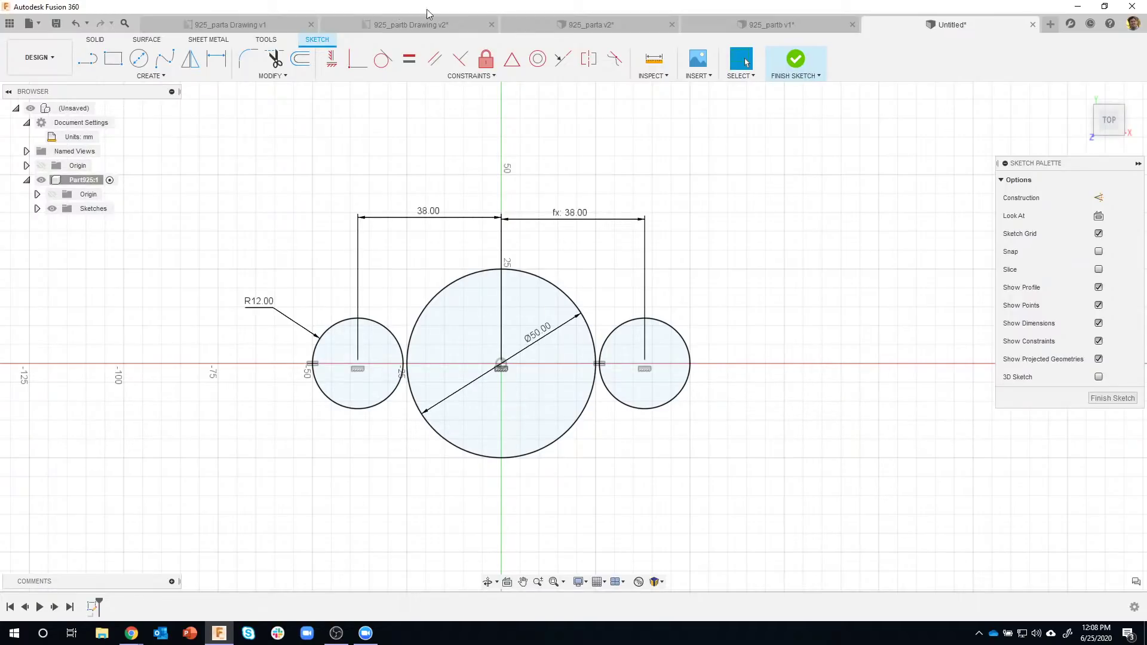
pyautogui.click(261, 27)
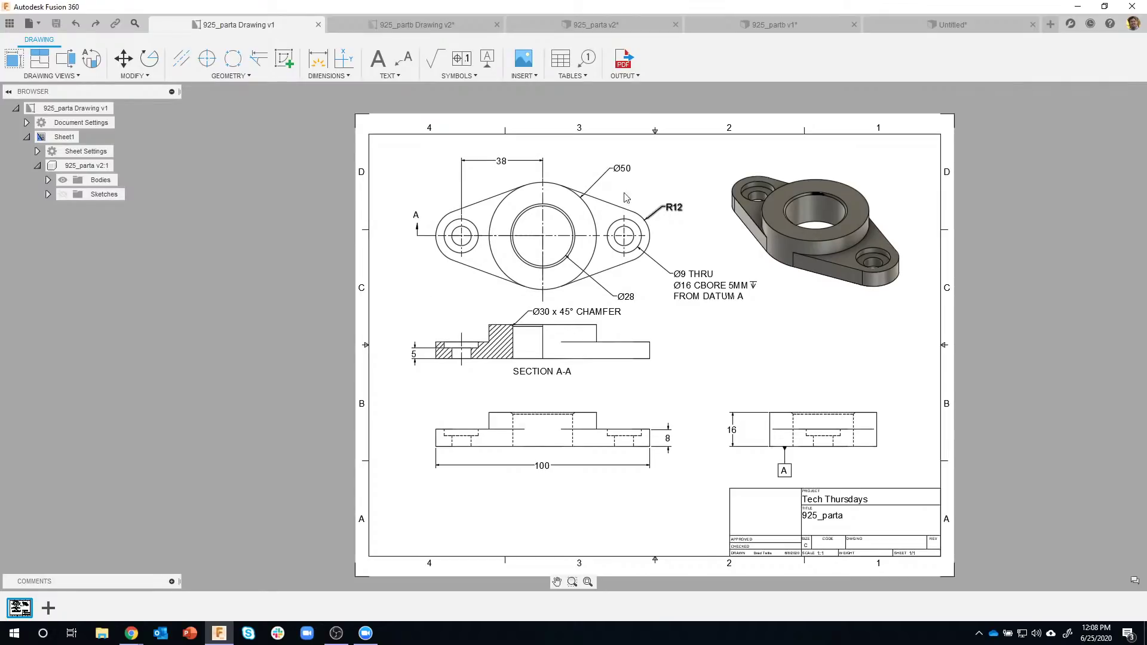
pyautogui.click(904, 26)
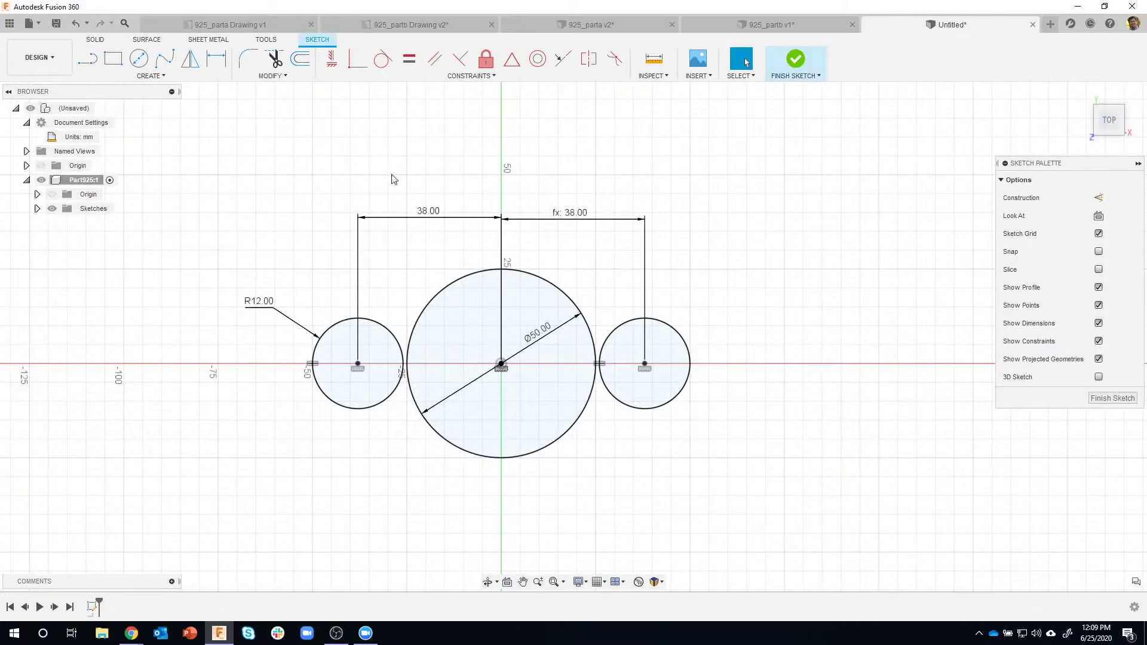
# - Draw upper and lower lines joining the left circle to the central circle, each tangent to both circles
pyautogui.click(87, 59)
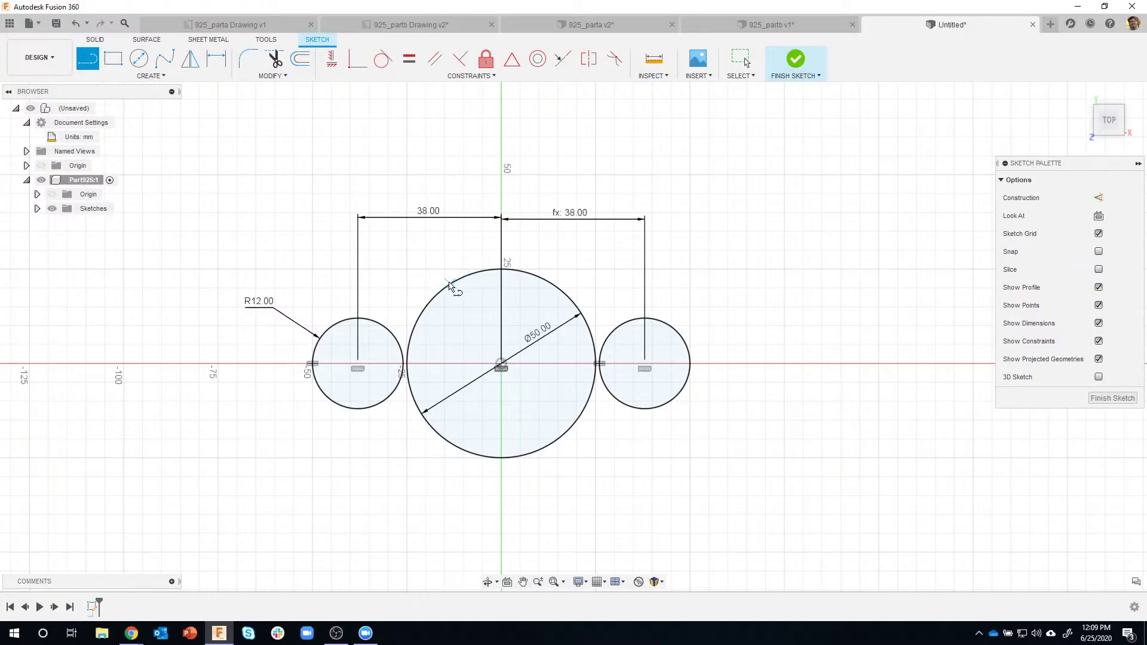
pyautogui.click(472, 274)
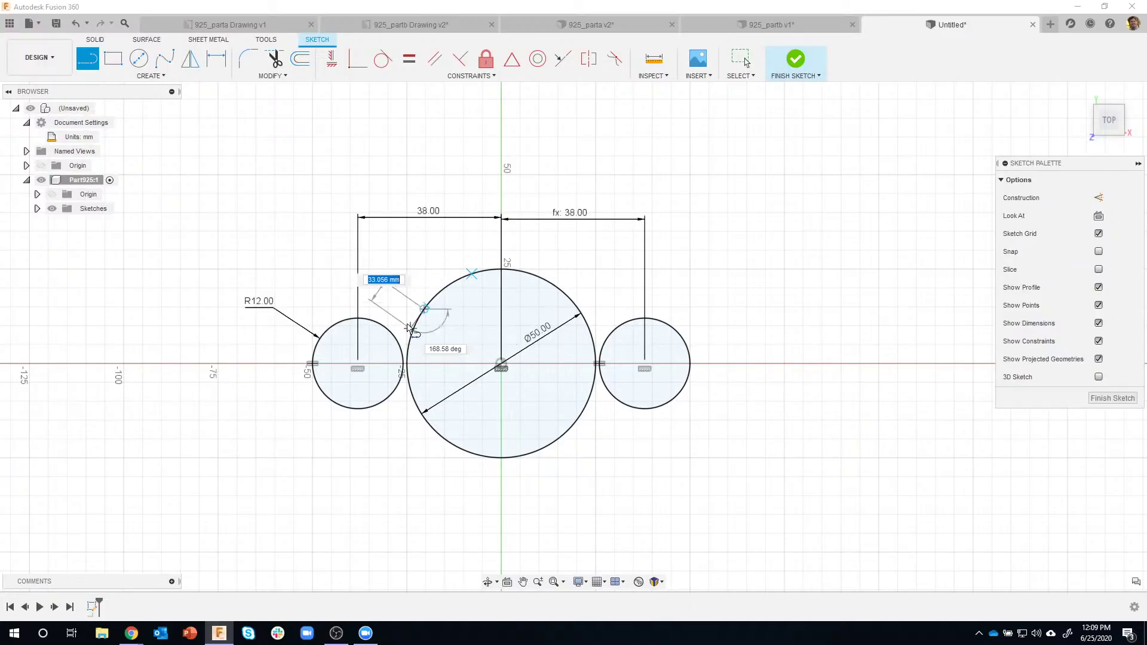
pyautogui.click(445, 287)
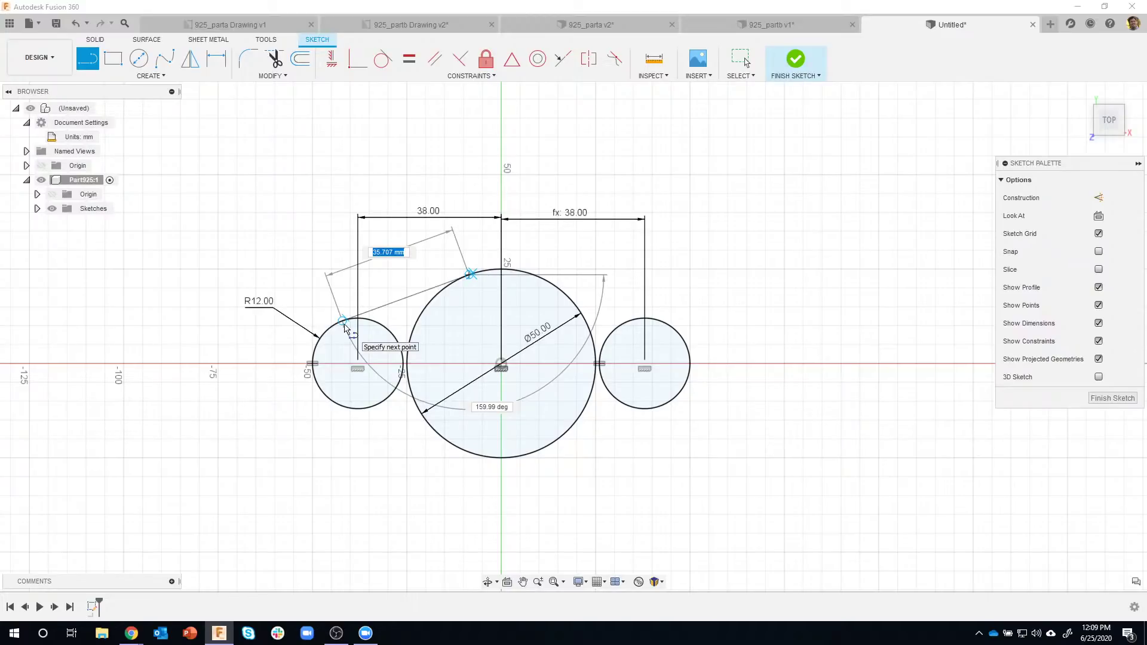
pyautogui.doubleClick(344, 325)
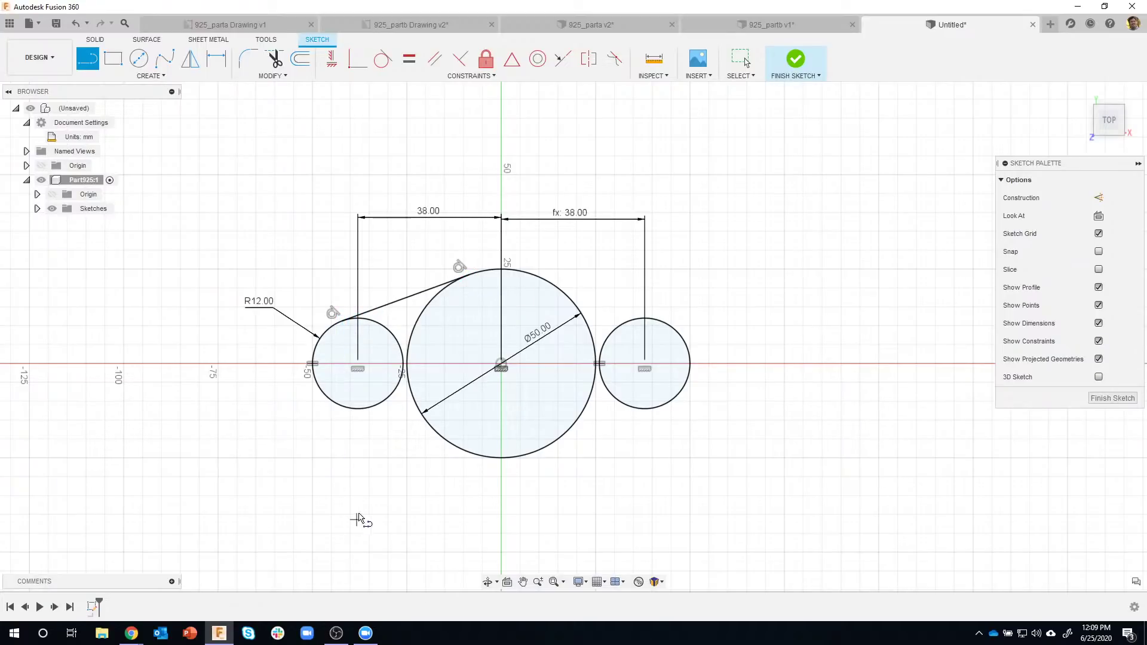
pyautogui.click(323, 394)
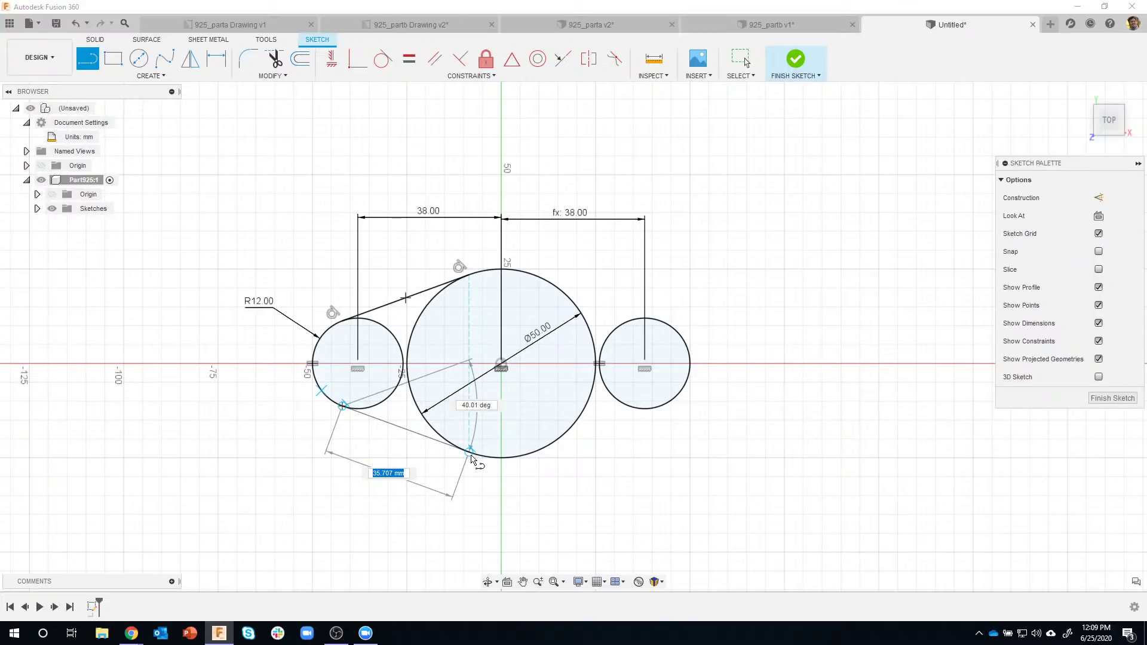
pyautogui.click(471, 457)
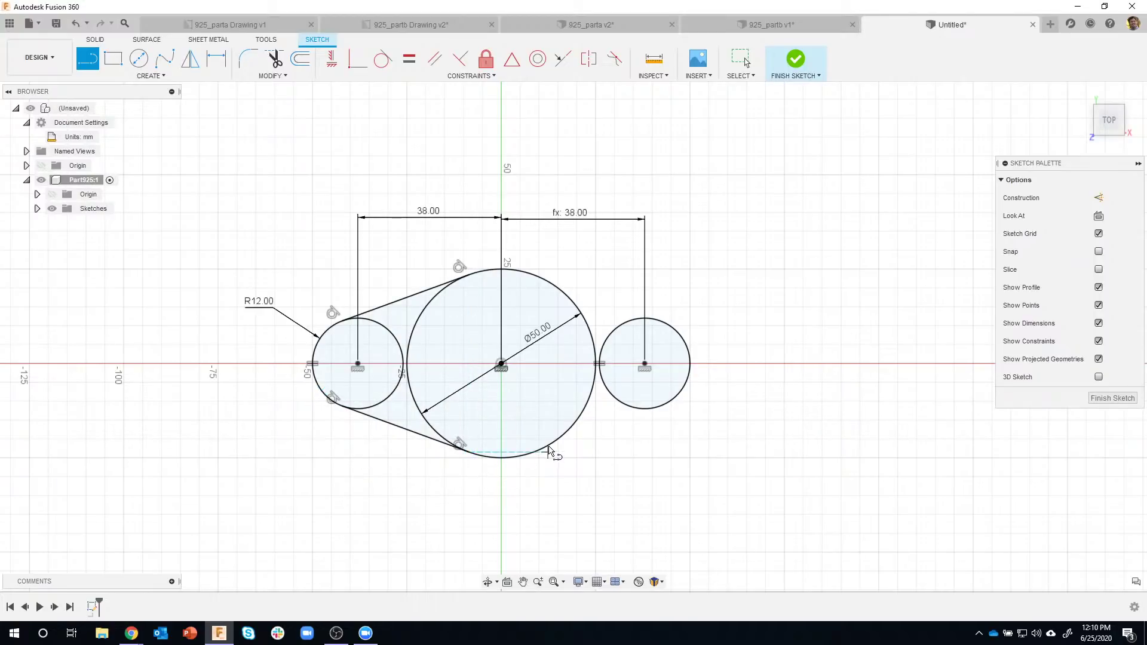
# - Draw lower and upper tangent lines joining the central circle to the right circle, and finish the sketch
pyautogui.click(535, 452)
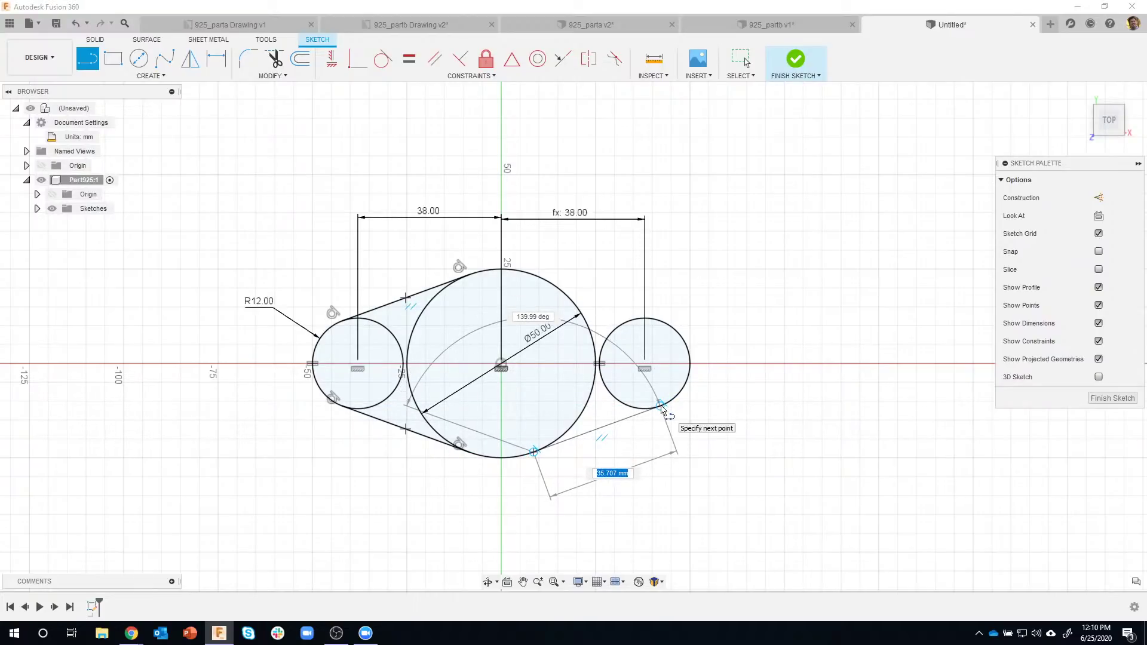
pyautogui.click(669, 406)
pyautogui.click(665, 323)
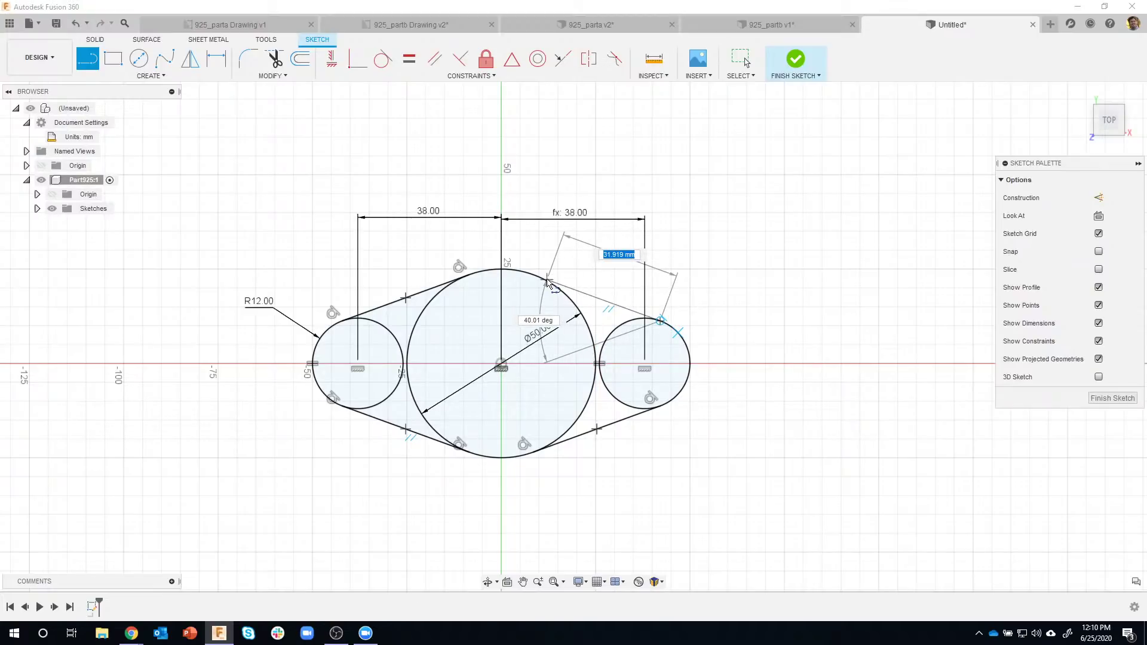
pyautogui.click(536, 277)
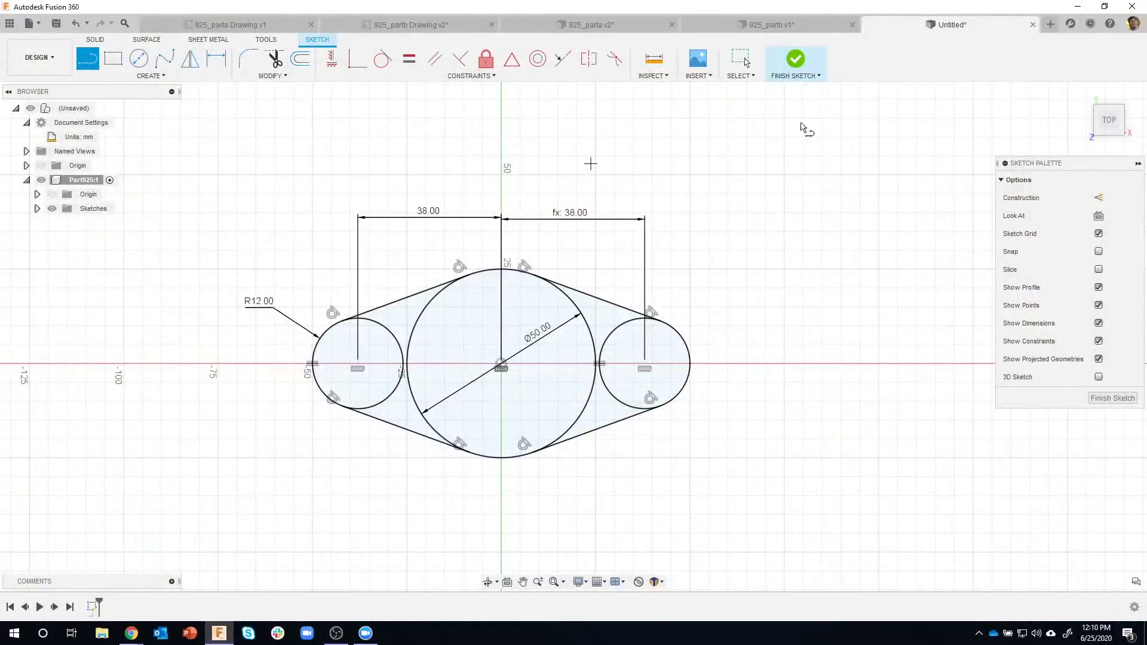
pyautogui.click(796, 70)
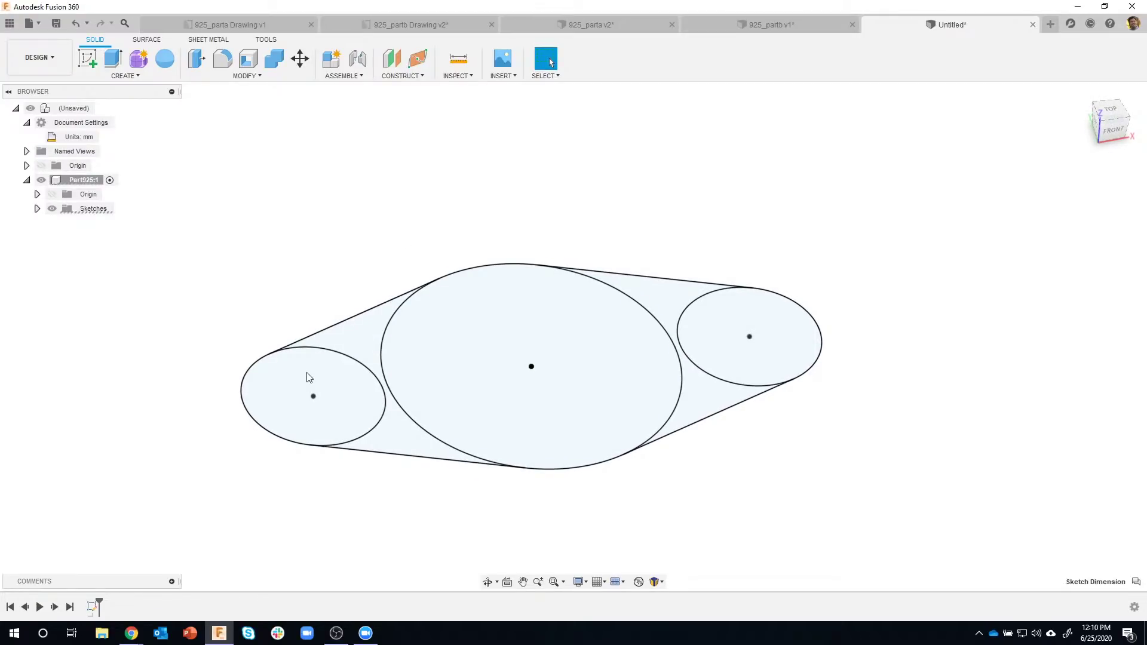
pyautogui.click(324, 381)
pyautogui.keyDown('ctrl'); pyautogui.click(352, 348); pyautogui.keyUp('ctrl')
pyautogui.keyDown('ctrl'); pyautogui.click(543, 331); pyautogui.keyUp('ctrl')
pyautogui.keyDown('ctrl'); pyautogui.click(670, 295); pyautogui.keyUp('ctrl')
pyautogui.keyDown('ctrl'); pyautogui.click(681, 332); pyautogui.keyUp('ctrl')
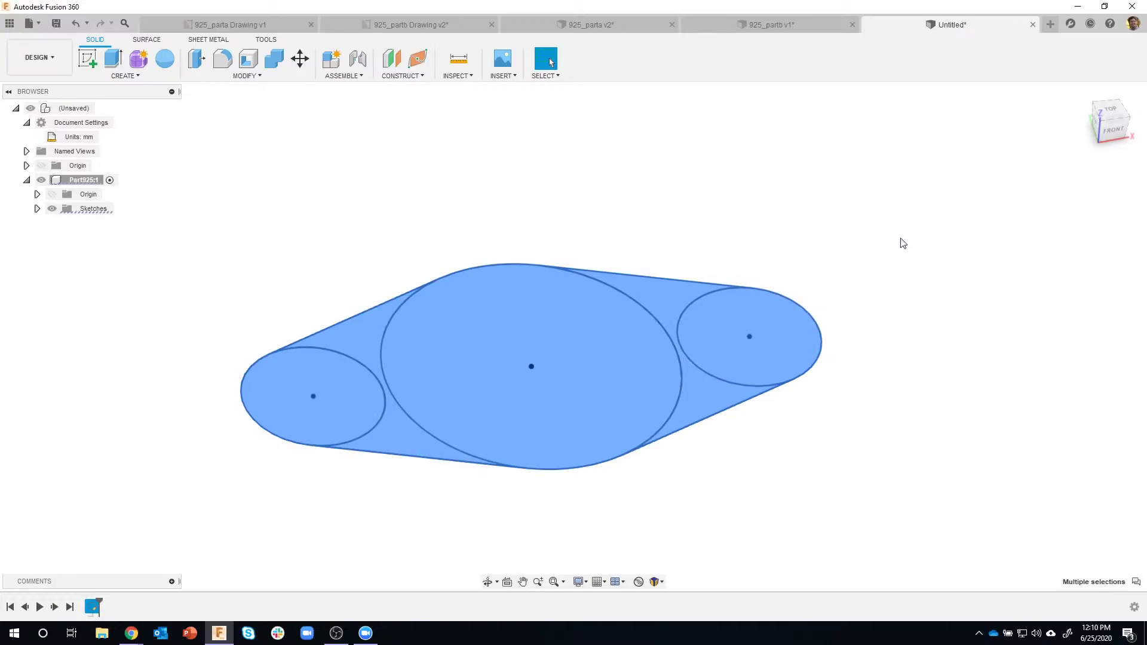
pyautogui.click(912, 368)
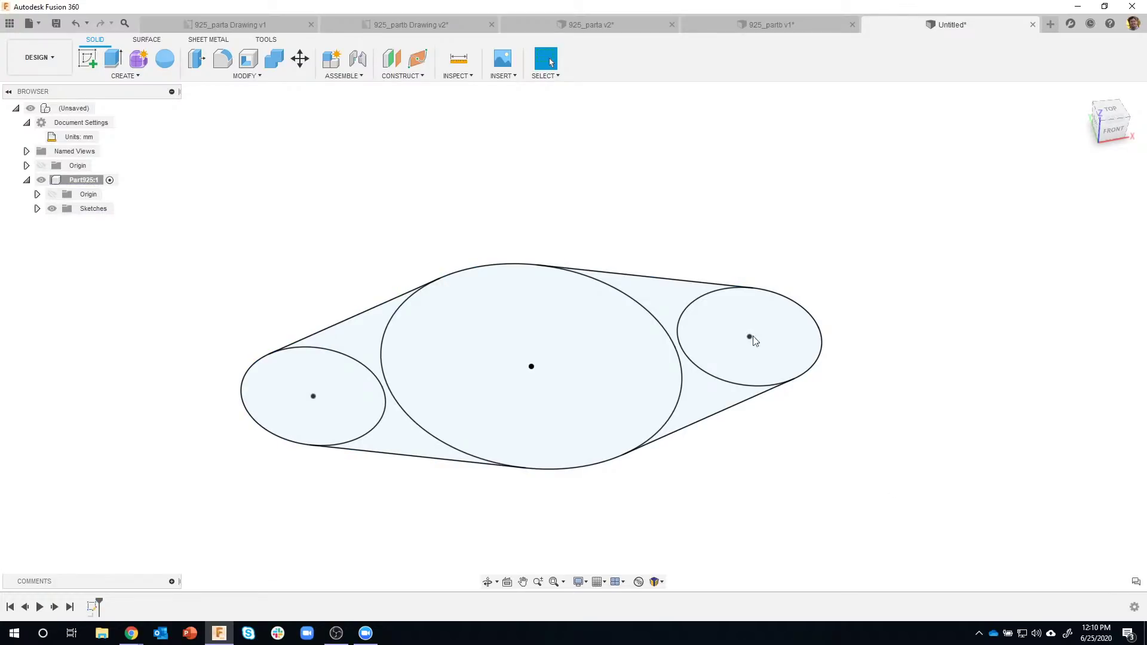
pyautogui.moveTo(194, 191); pyautogui.dragTo(902, 525)
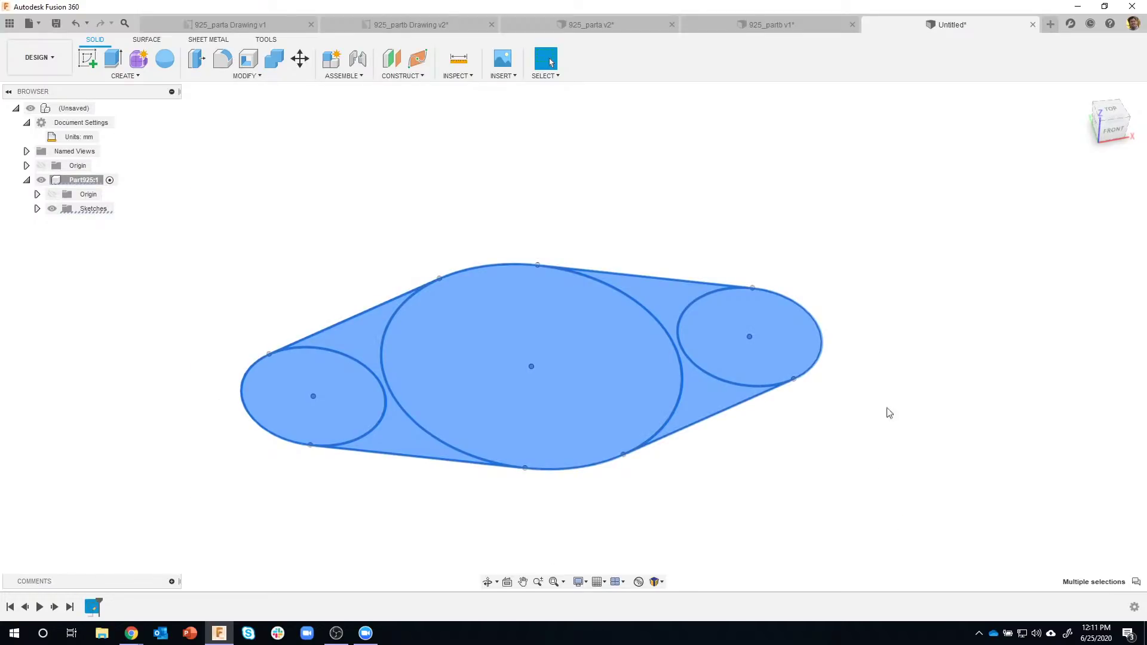
pyautogui.rightClick(572, 302)
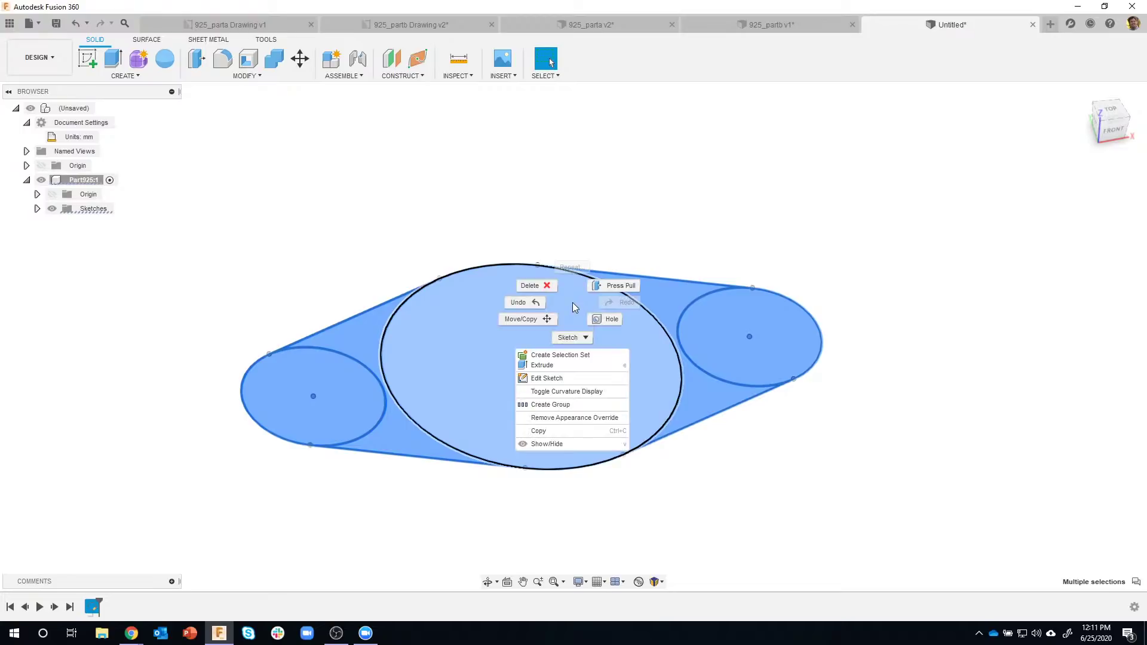
pyautogui.click(562, 371)
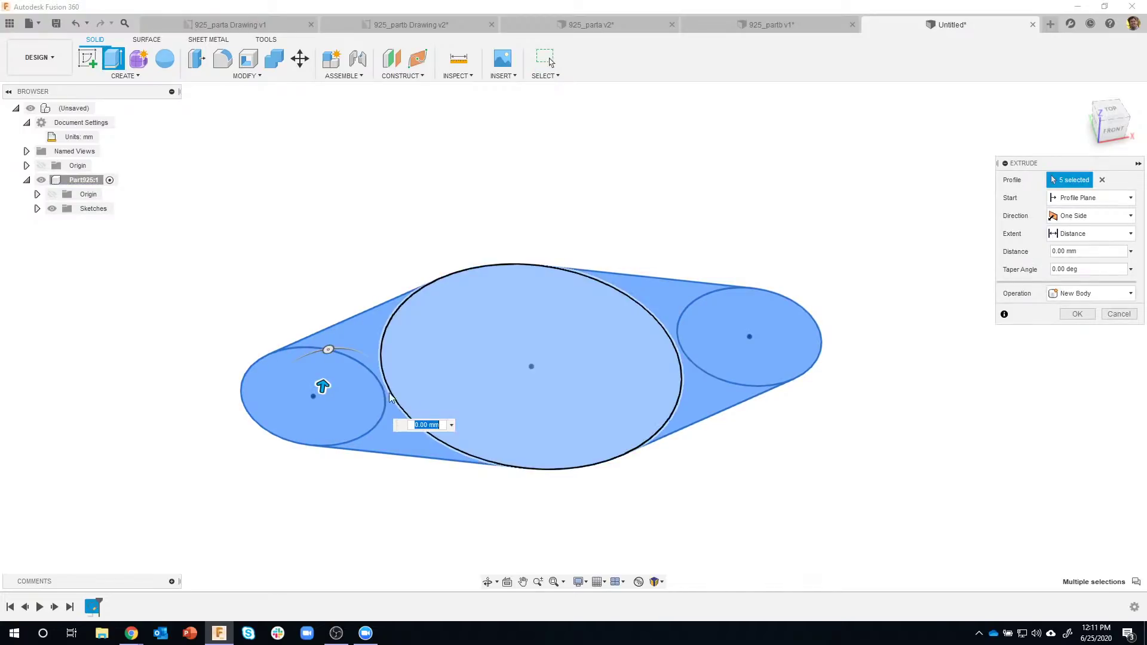
pyautogui.moveTo(320, 385); pyautogui.dragTo(337, 293)
pyautogui.keyDown('shift'); pyautogui.moveTo(756, 515); pyautogui.dragTo(364, 378, button='middle'); pyautogui.keyUp('shift')
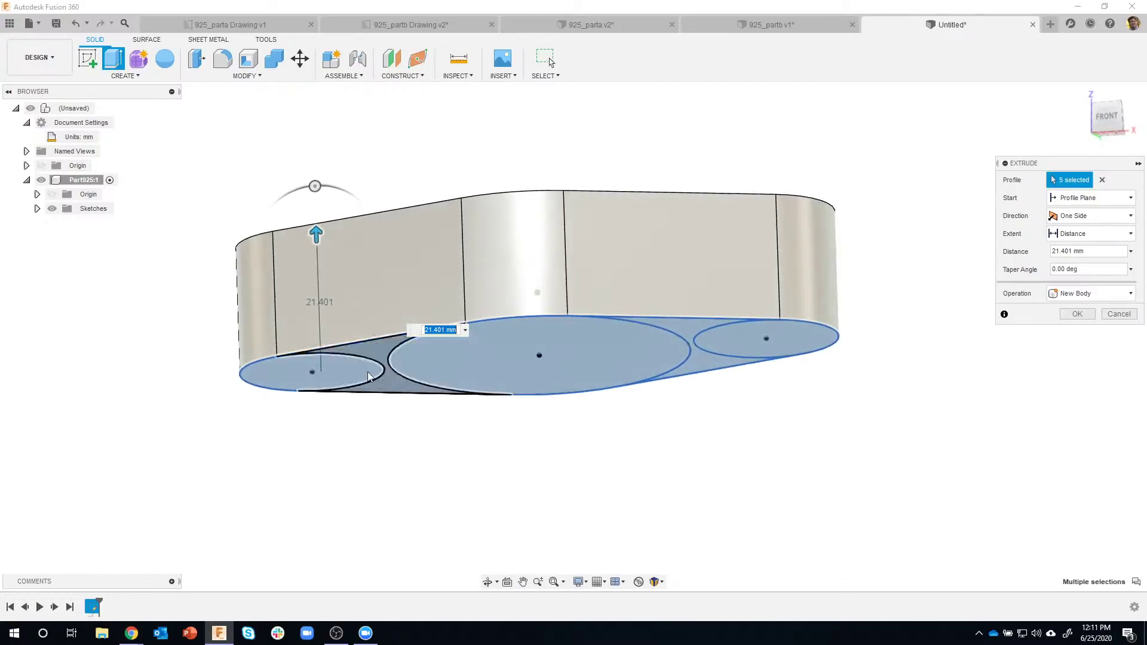
pyautogui.keyDown('shift'); pyautogui.moveTo(456, 422); pyautogui.dragTo(645, 563, button='middle'); pyautogui.keyUp('shift')
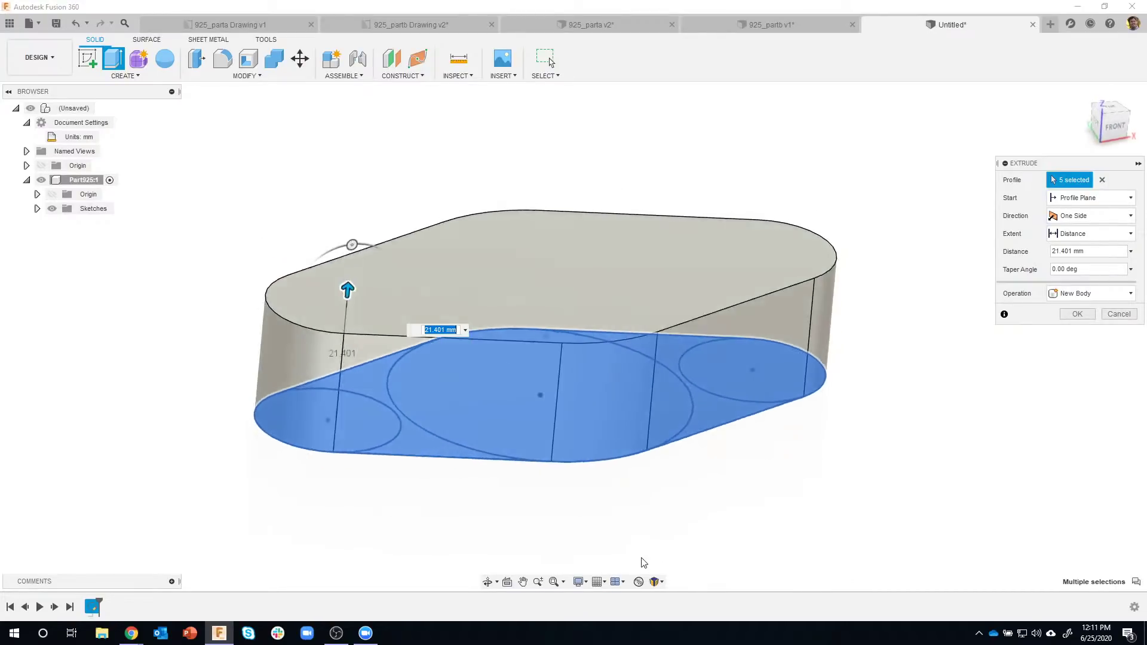
pyautogui.click(1119, 313)
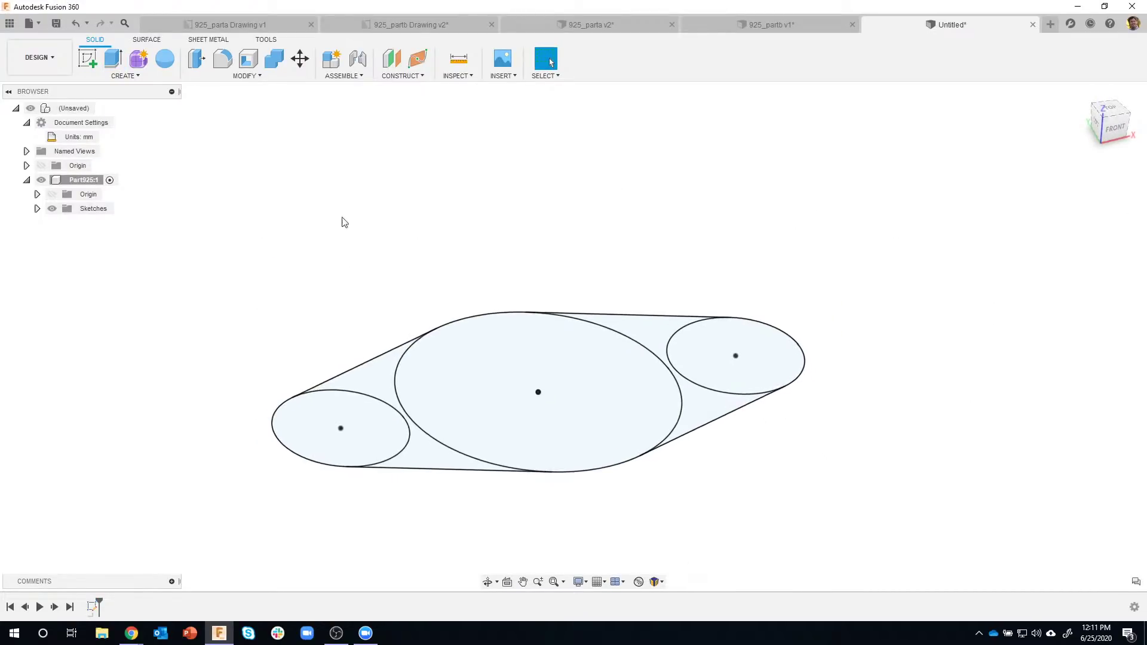
# - Extrude all five sketch profiles upward 8 mm on one side as a new body
pyautogui.moveTo(238, 199)
pyautogui.mouseDown()
pyautogui.moveTo(862, 492)
pyautogui.moveTo(899, 522)
pyautogui.mouseUp()
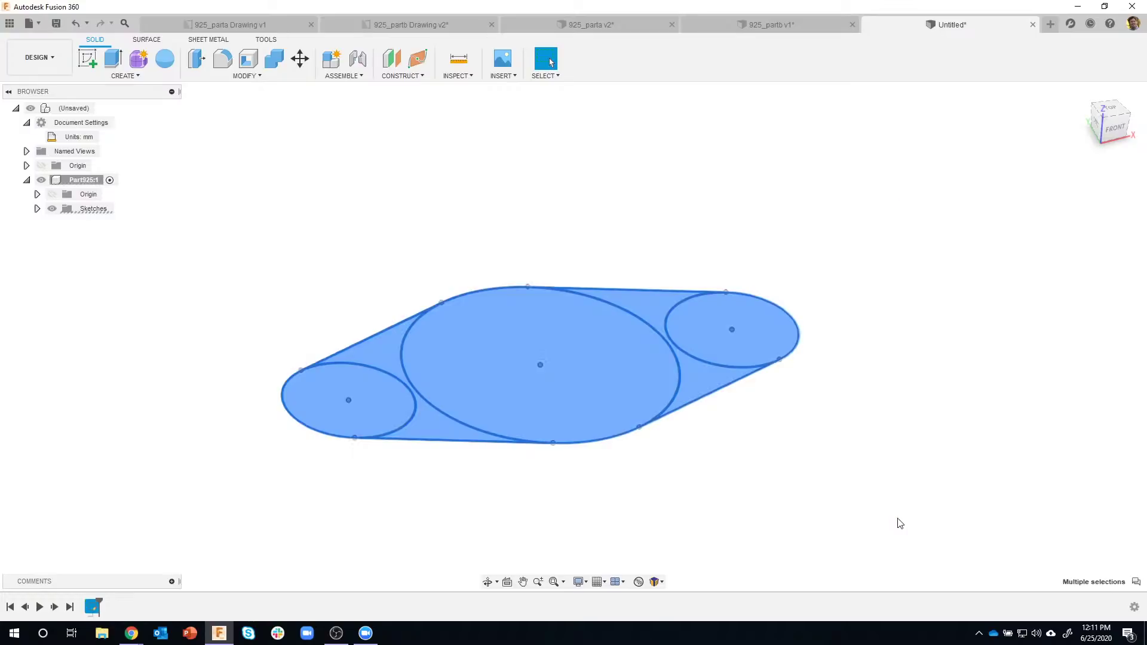
pyautogui.rightClick(579, 321)
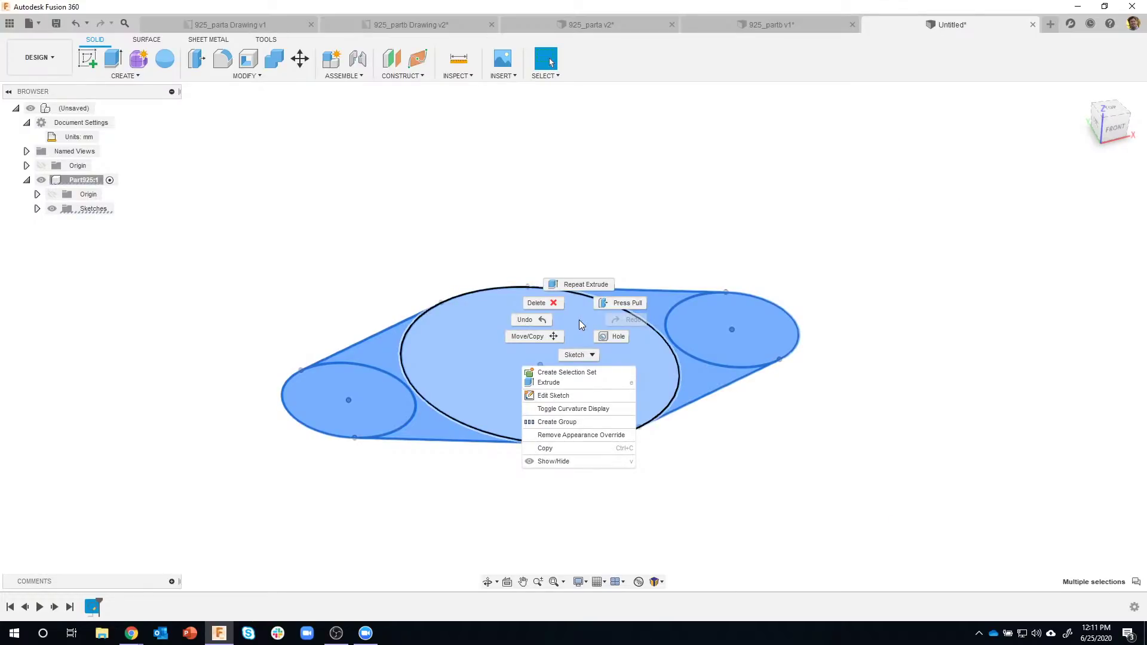
pyautogui.click(554, 384)
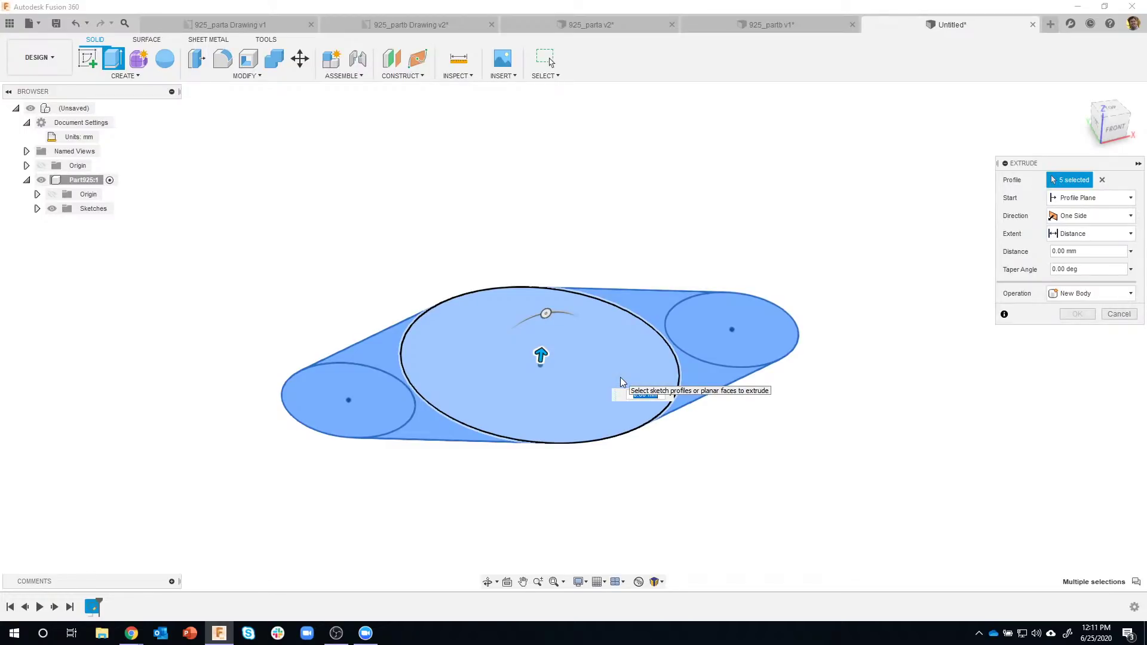
pyautogui.write('8')
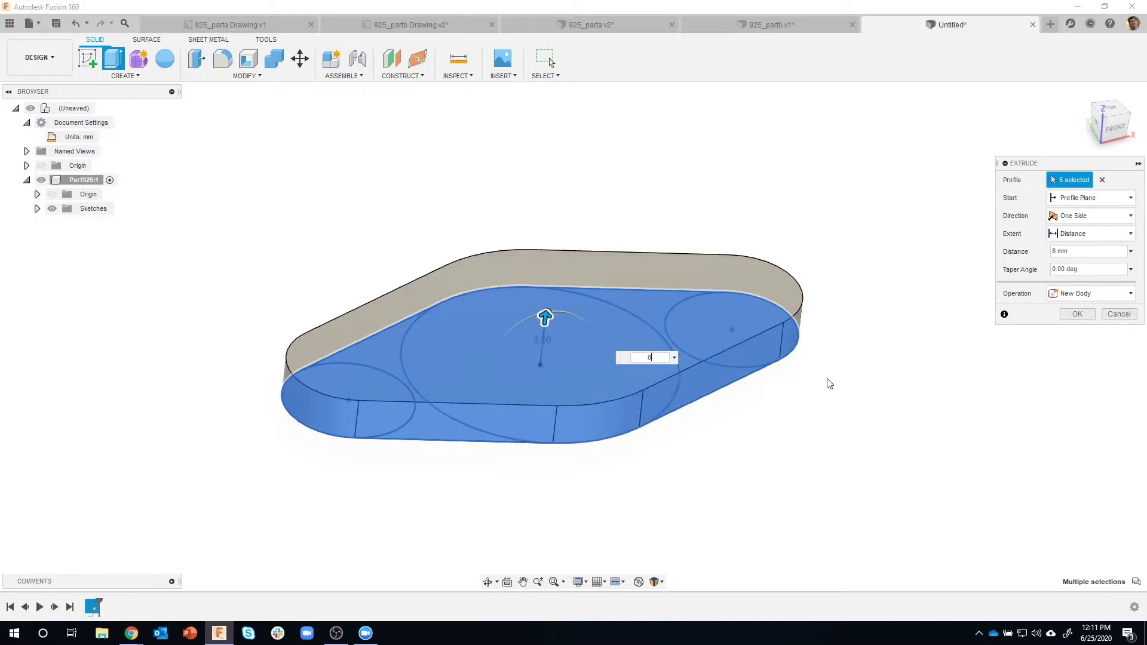
pyautogui.keyDown('shift'); pyautogui.moveTo(860, 433); pyautogui.dragTo(932, 322, button='middle'); pyautogui.keyUp('shift')
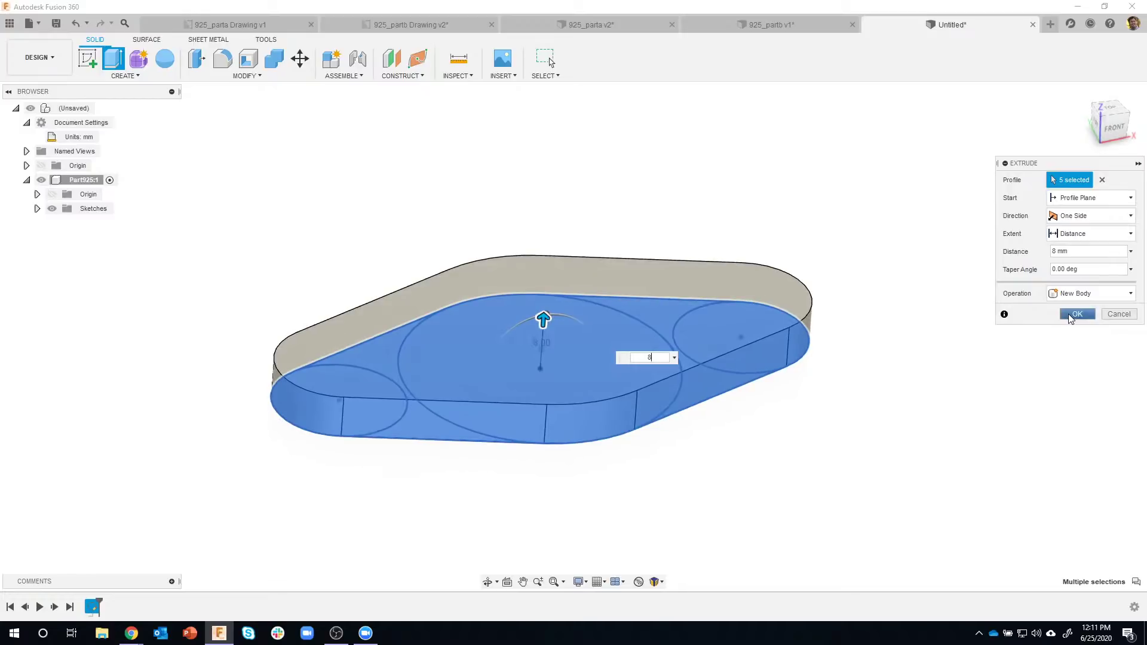
pyautogui.keyDown('shift'); pyautogui.moveTo(727, 316); pyautogui.dragTo(694, 306, button='middle'); pyautogui.keyUp('shift')
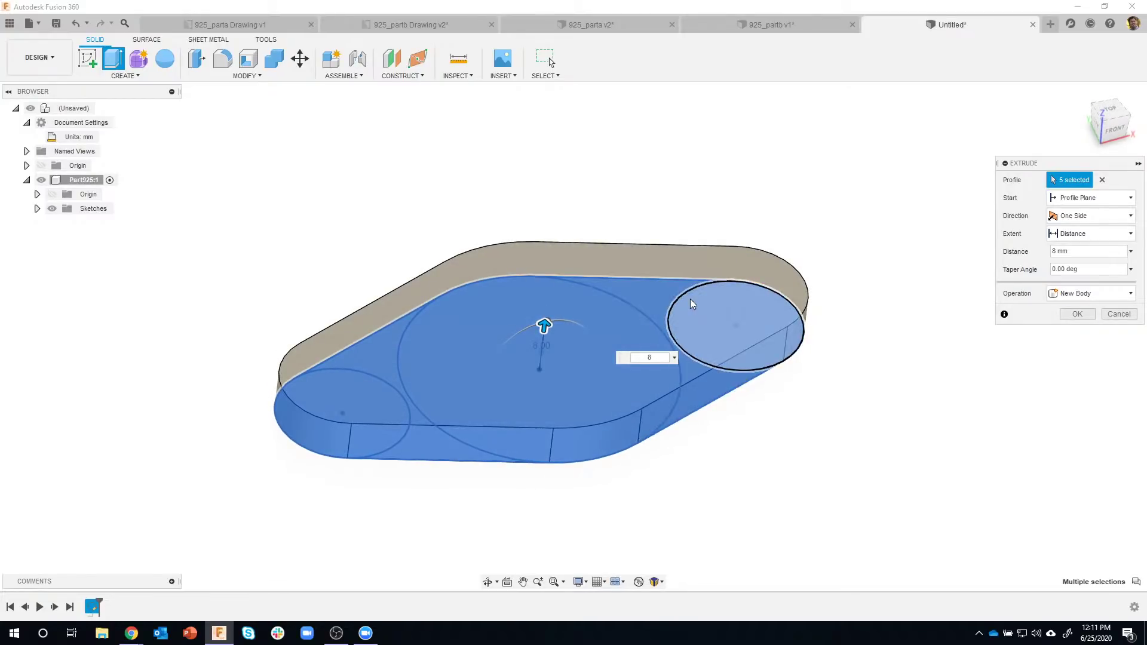
pyautogui.click(1076, 315)
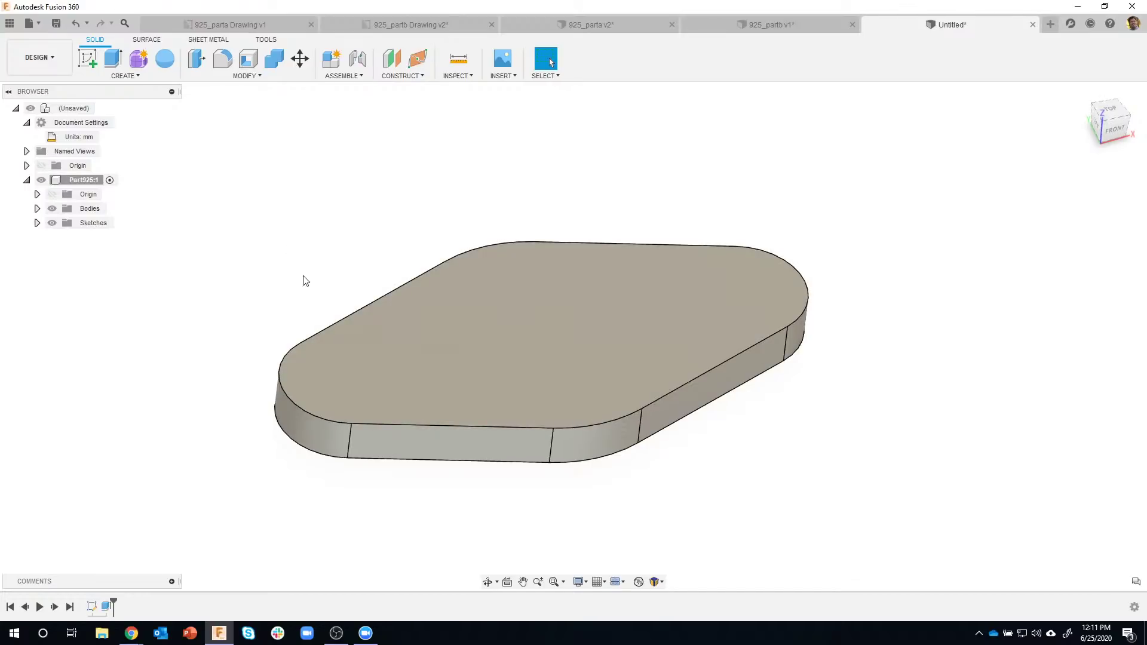
# - List the sketches of component Part925 and make Sketch1 visible together with the solid body
pyautogui.keyDown('shift'); pyautogui.moveTo(323, 292); pyautogui.dragTo(289, 284, button='middle'); pyautogui.keyUp('shift')
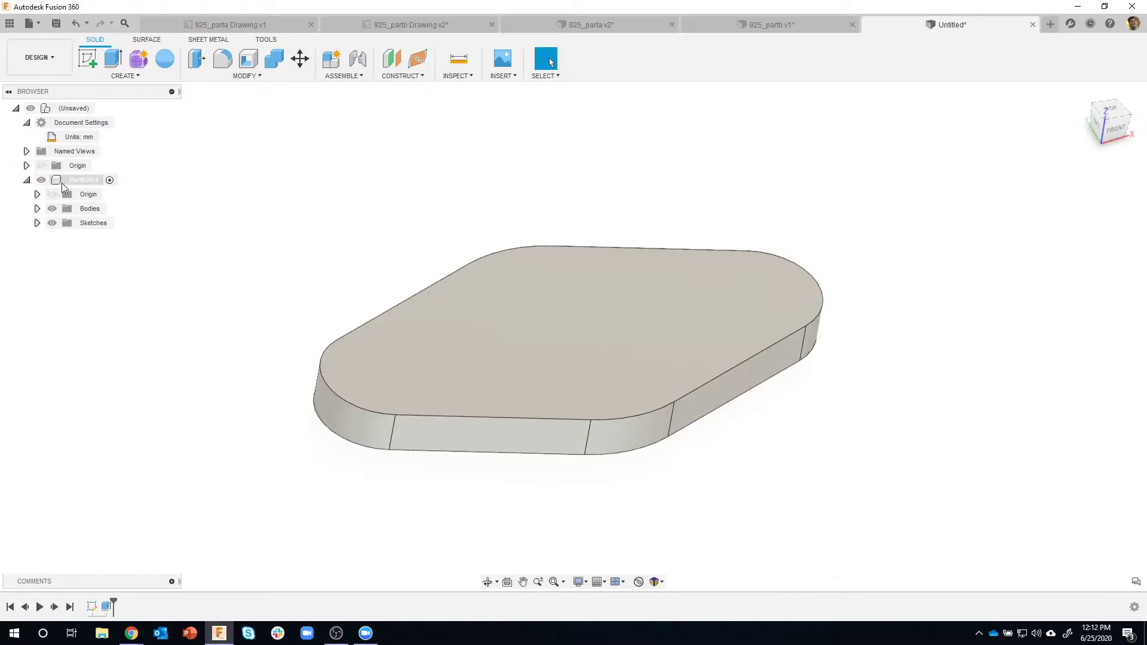
pyautogui.click(38, 223)
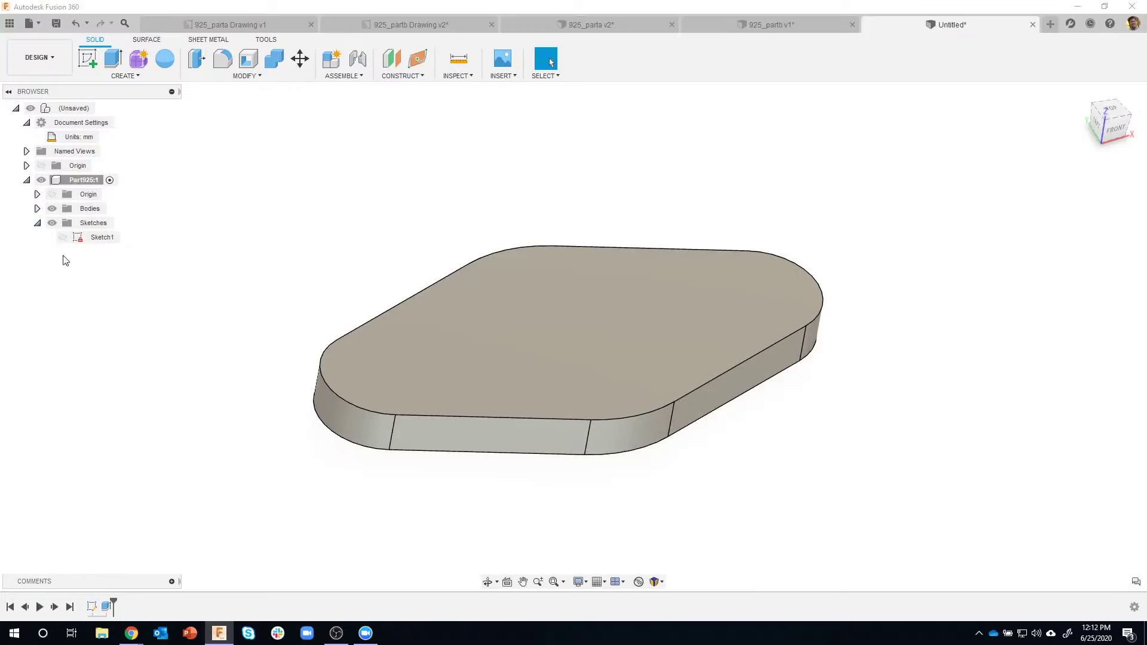
pyautogui.click(63, 239)
pyautogui.click(63, 238)
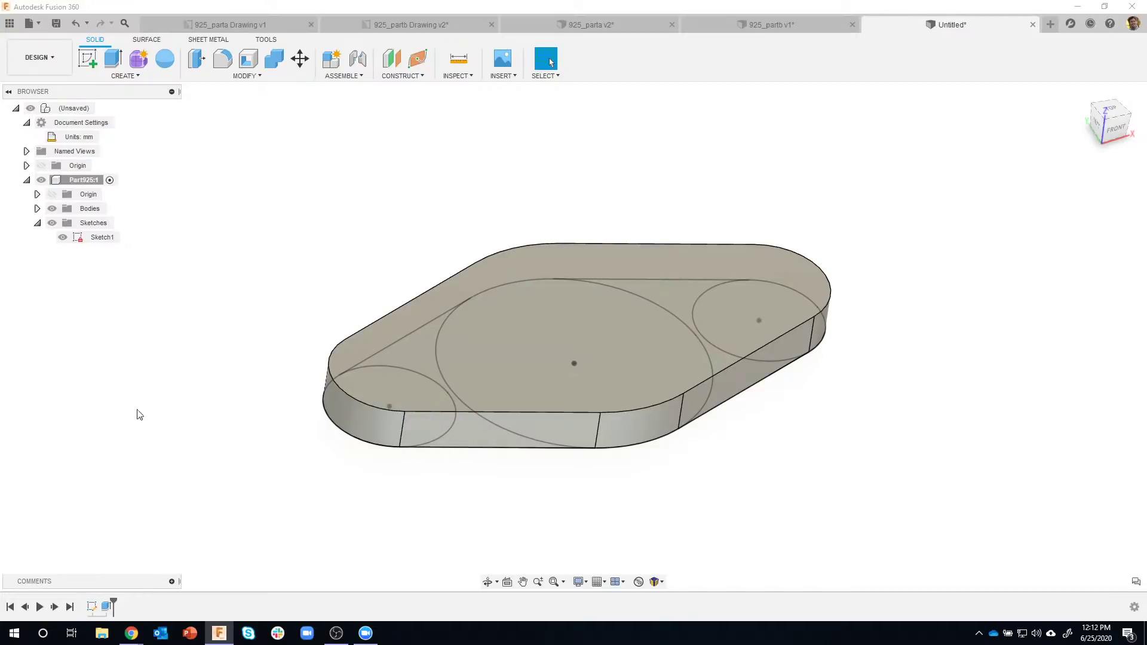
# - Reopen the base profile sketch for editing and delete the upper line between the left and central circles
pyautogui.doubleClick(91, 607)
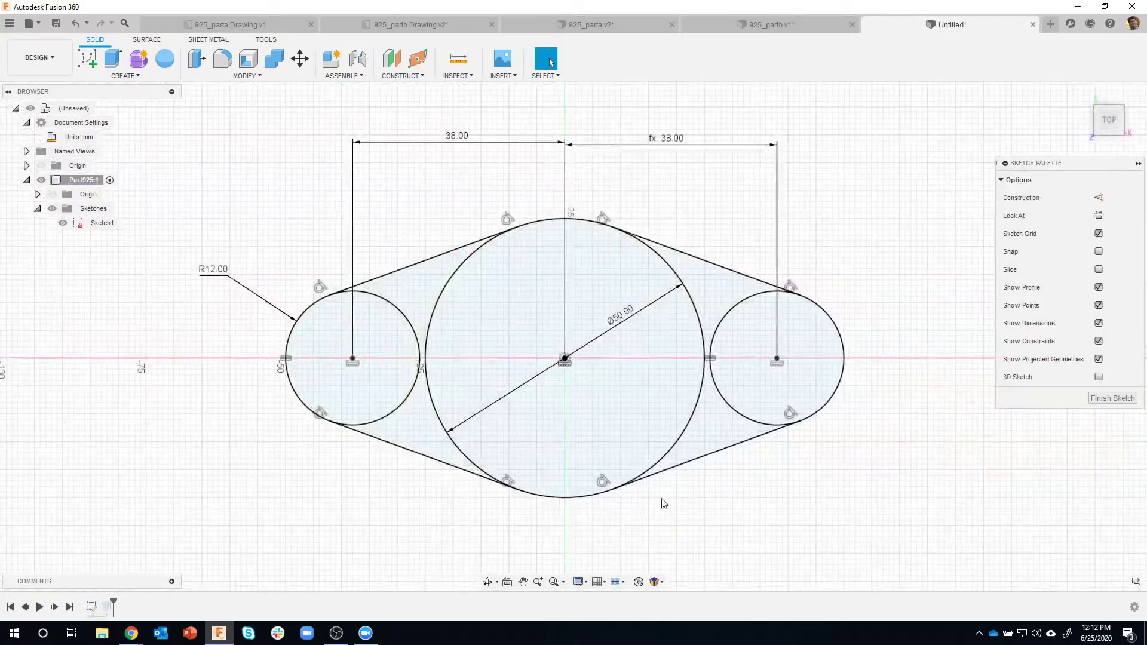
pyautogui.scroll(-2, 754, 485)
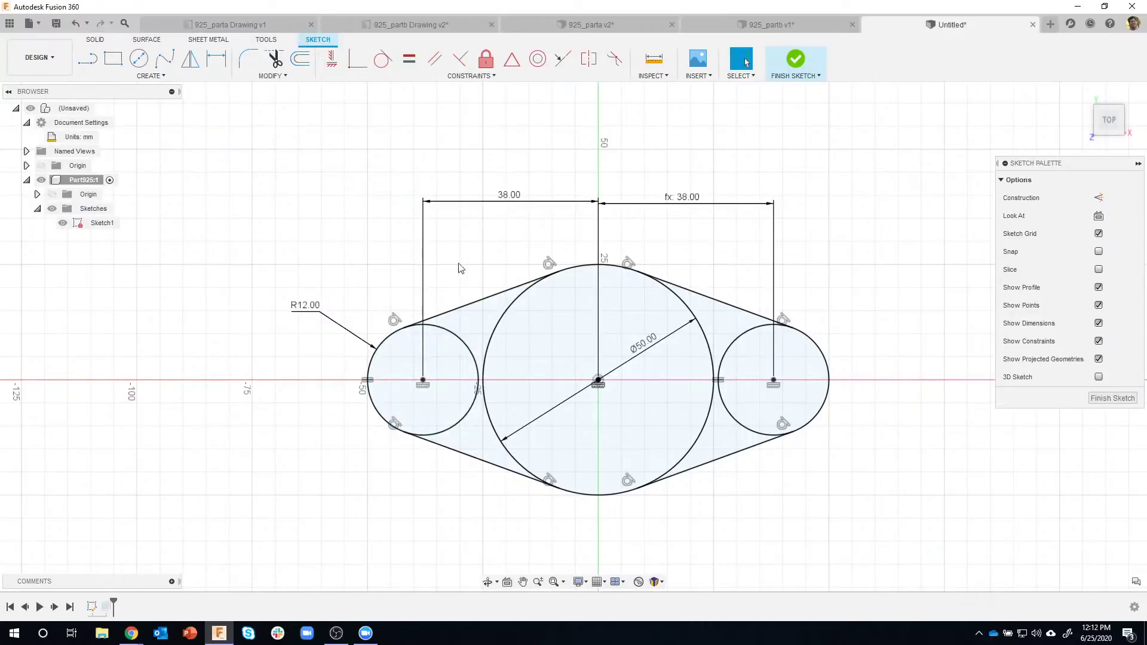
pyautogui.click(469, 307)
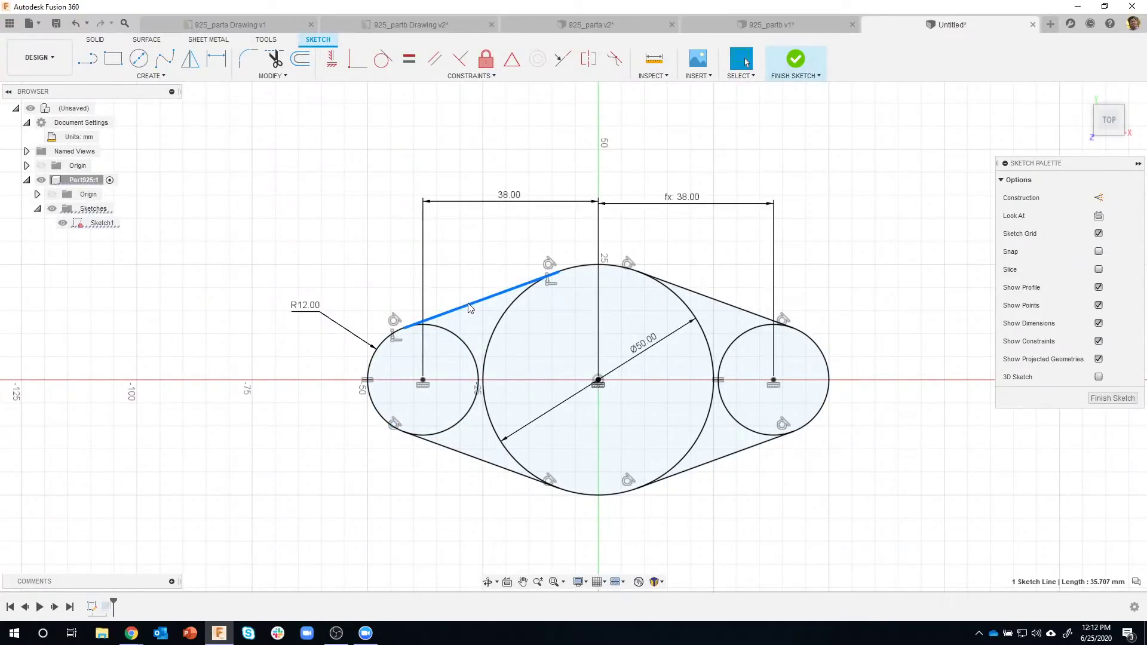
pyautogui.press('Delete')
# - Draw a line from the central circle's upper left edge to a free point above the left circle, and undo it
pyautogui.press('l')
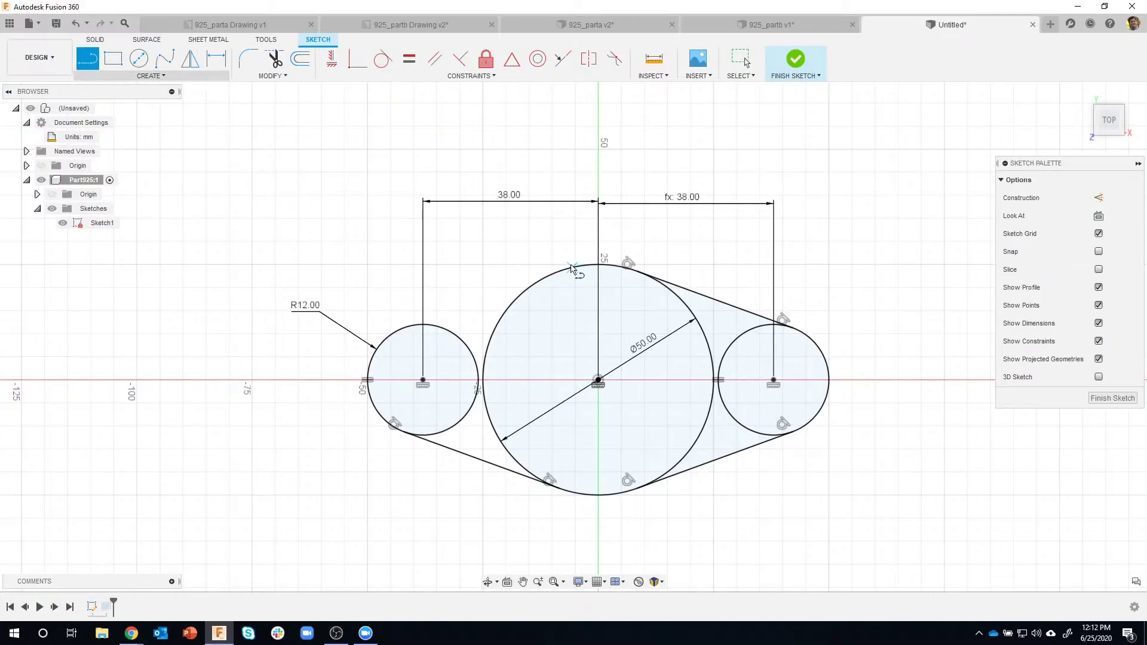
pyautogui.click(573, 268)
pyautogui.click(400, 287)
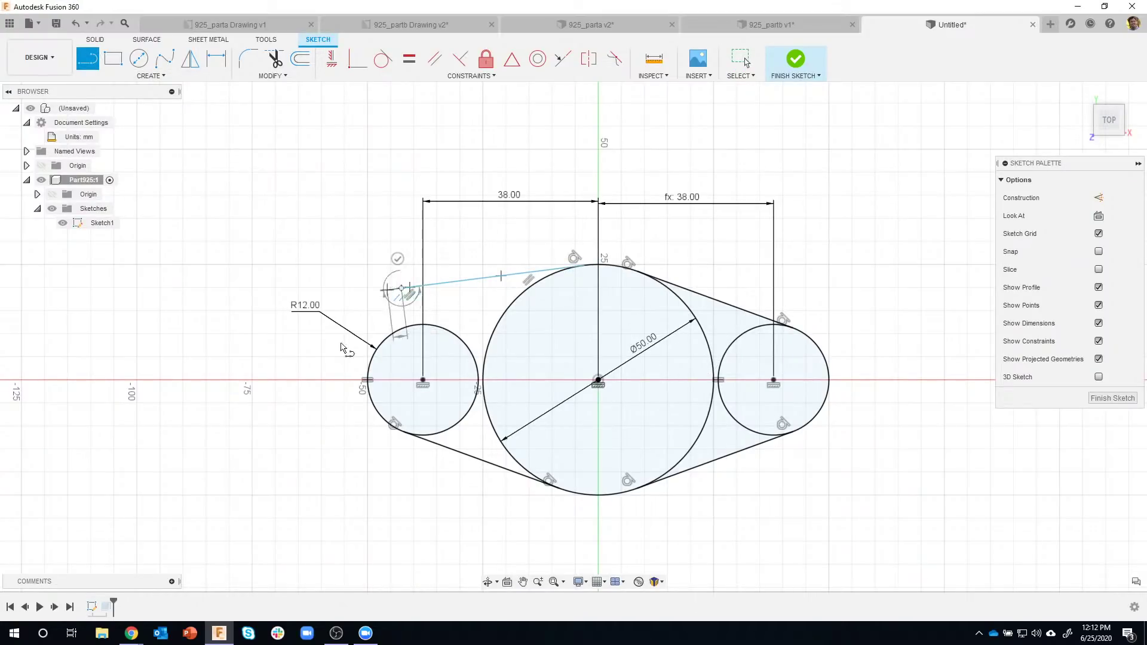
pyautogui.press('Escape')
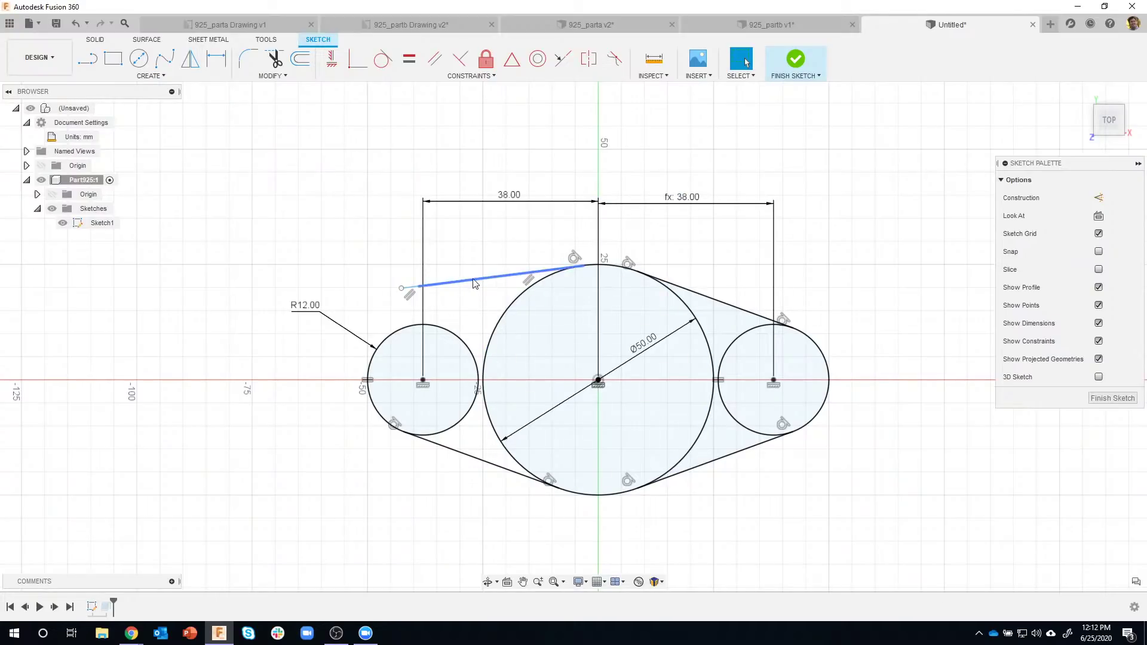
pyautogui.moveTo(405, 293)
pyautogui.mouseDown()
pyautogui.moveTo(386, 257)
pyautogui.moveTo(397, 302)
pyautogui.moveTo(390, 246)
pyautogui.moveTo(417, 277)
pyautogui.moveTo(399, 289)
pyautogui.mouseUp()
pyautogui.hotkey('ctrl', 'z')
pyautogui.hotkey('ctrl', 'z')
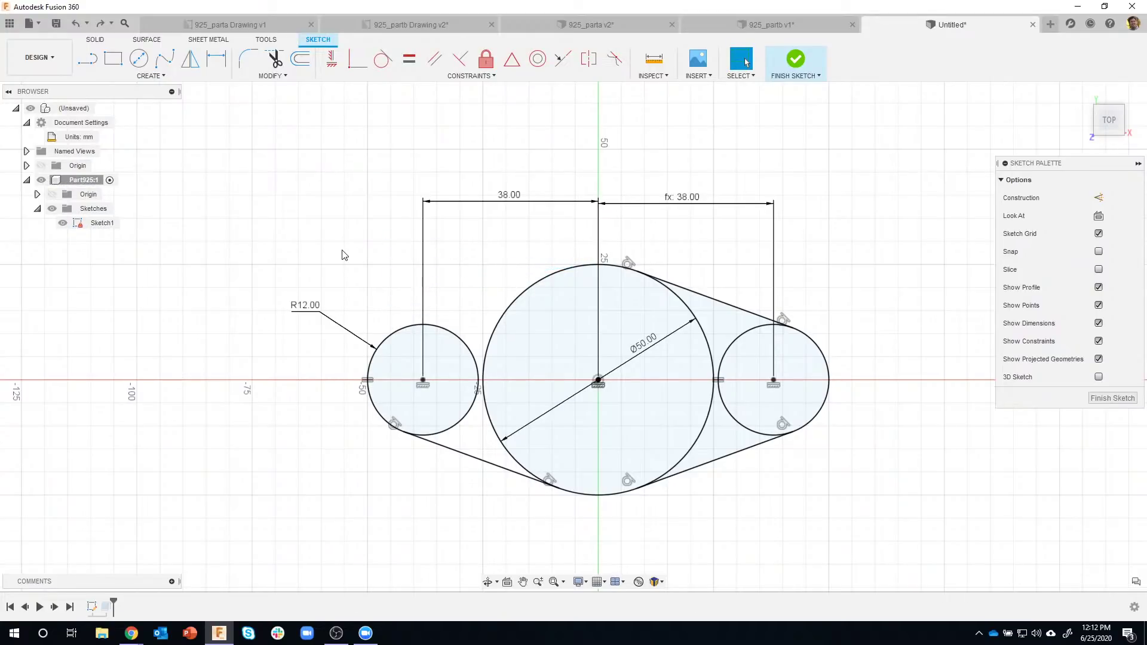
# - Draw the upper line between the left and central circles, tangent to both, and finish the sketch
pyautogui.click(88, 58)
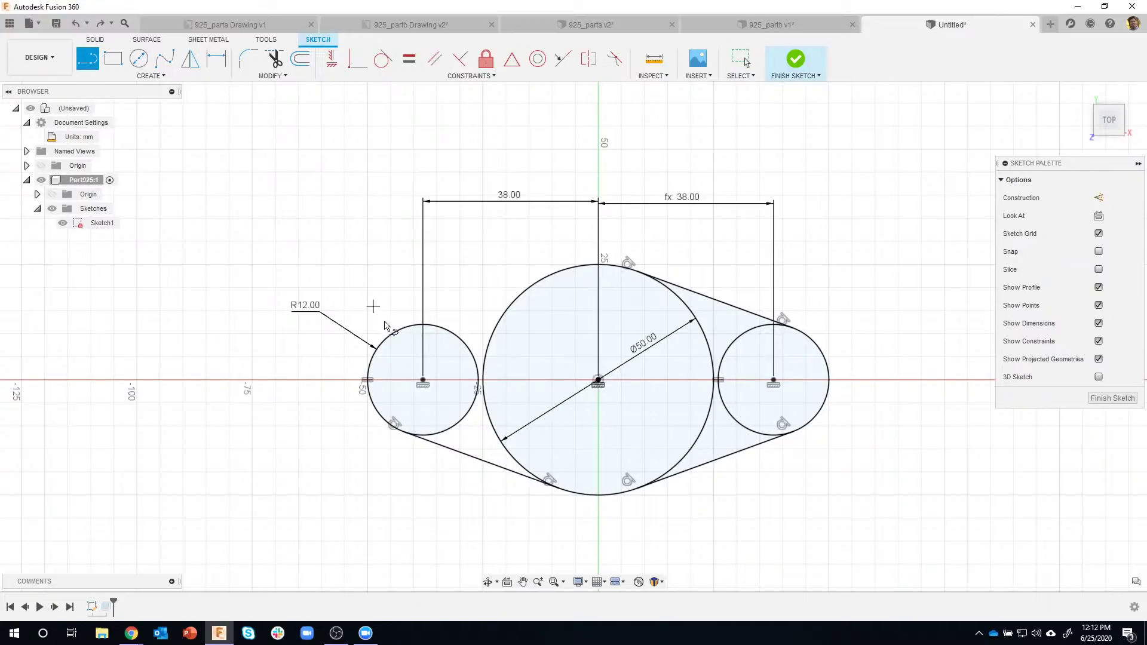
pyautogui.click(404, 327)
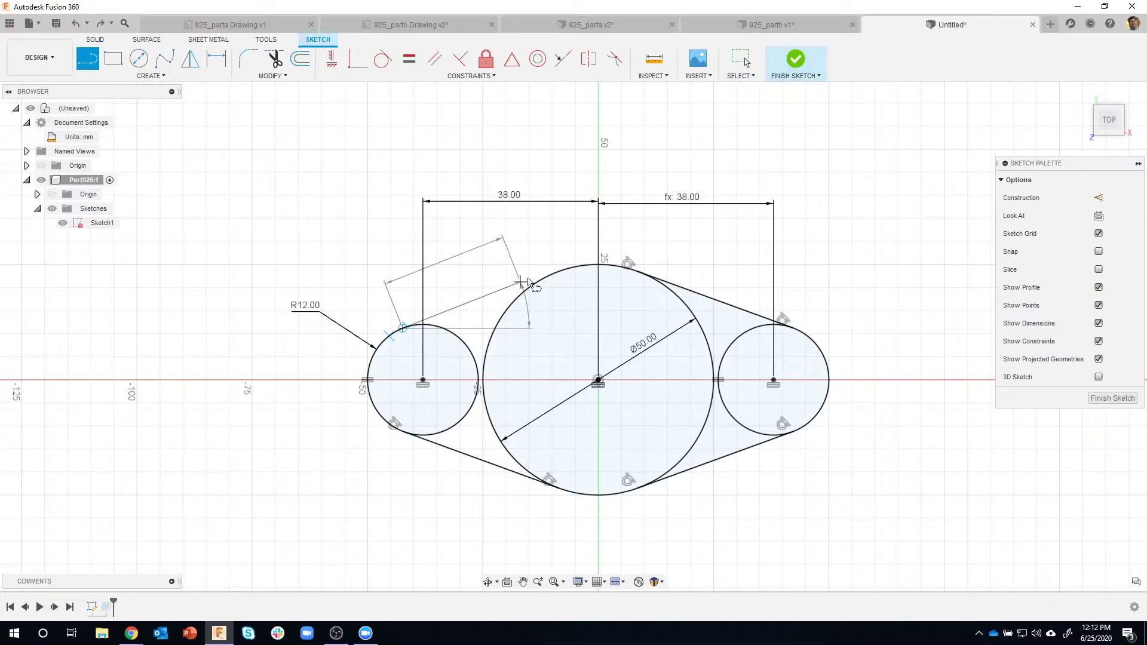
pyautogui.doubleClick(556, 276)
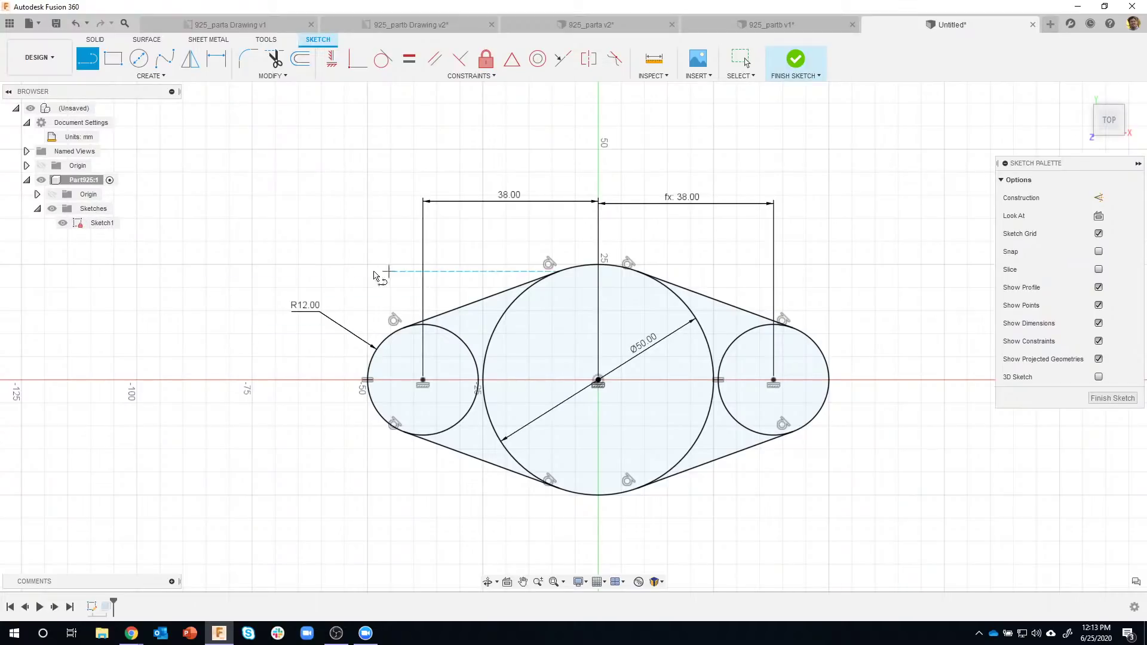
pyautogui.click(795, 58)
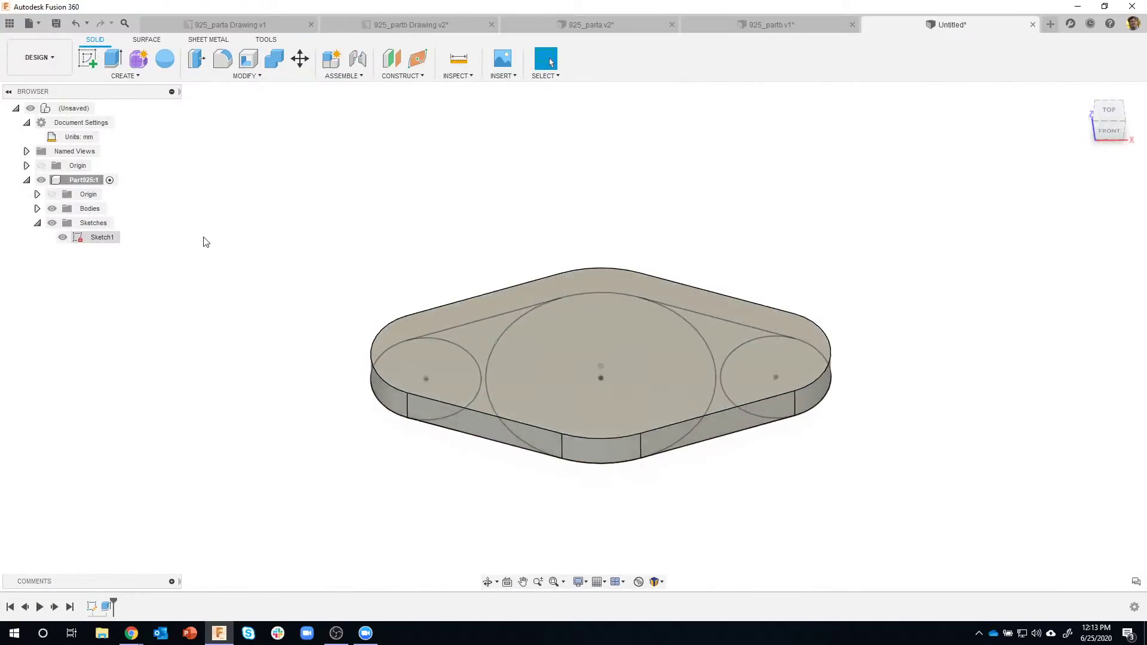
# - Extrude Sketch1's central circle profile, picked through the body, upward about 24 mm from the profile plane
pyautogui.click(62, 237)
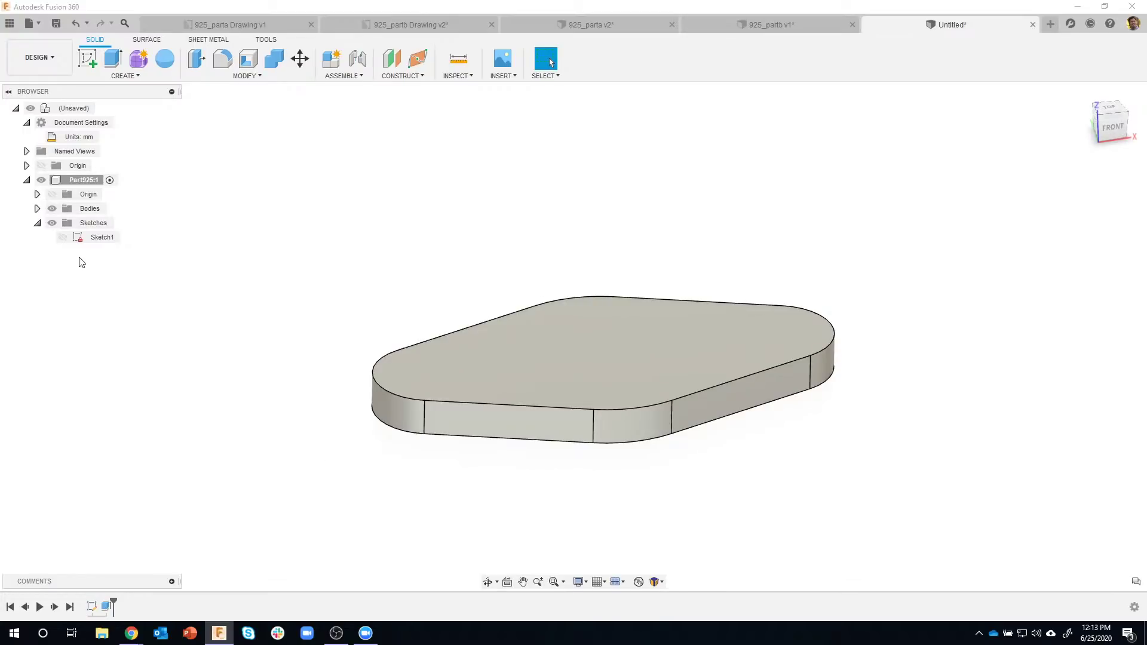
pyautogui.click(62, 237)
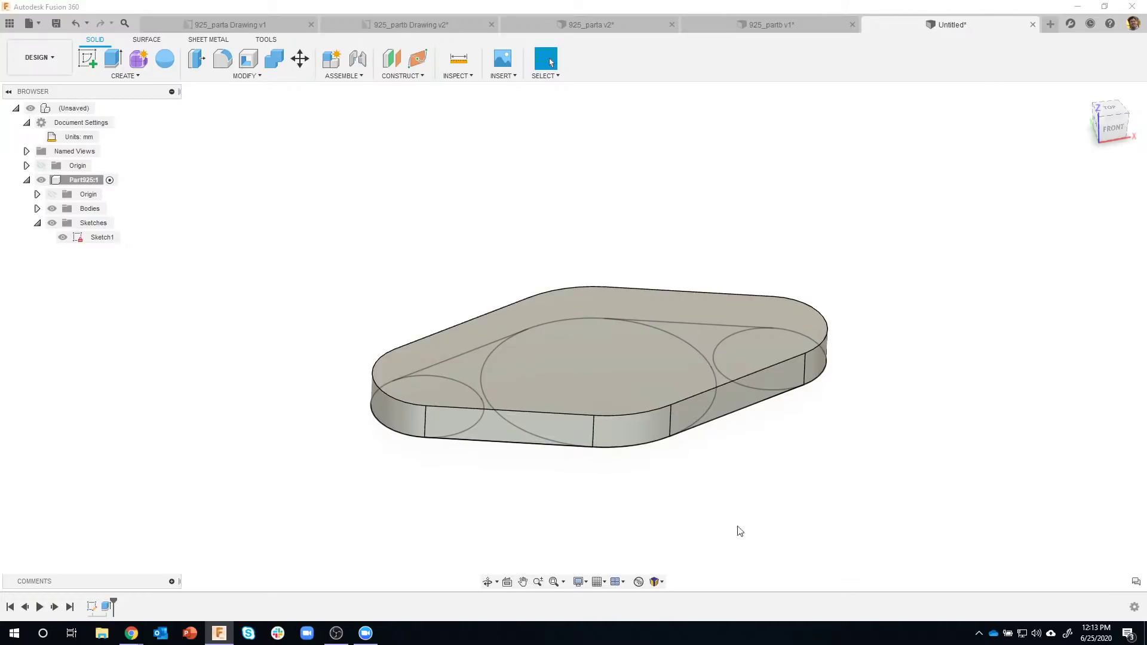
pyautogui.click(555, 370)
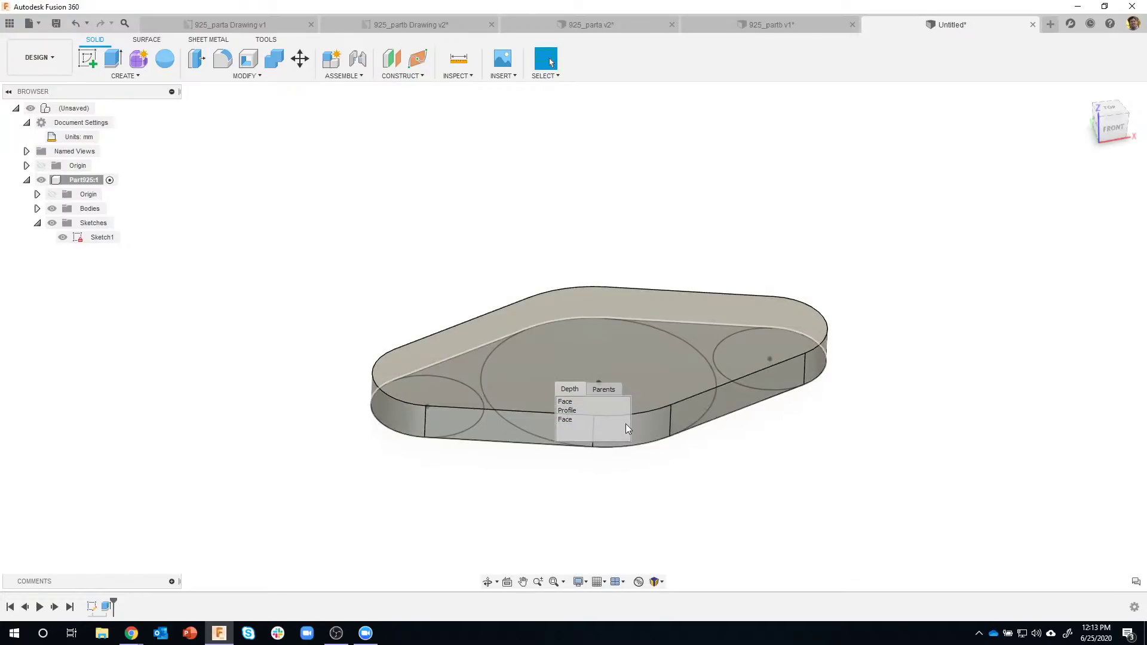
pyautogui.keyDown('shift'); pyautogui.moveTo(803, 443); pyautogui.dragTo(822, 492, button='middle'); pyautogui.keyUp('shift')
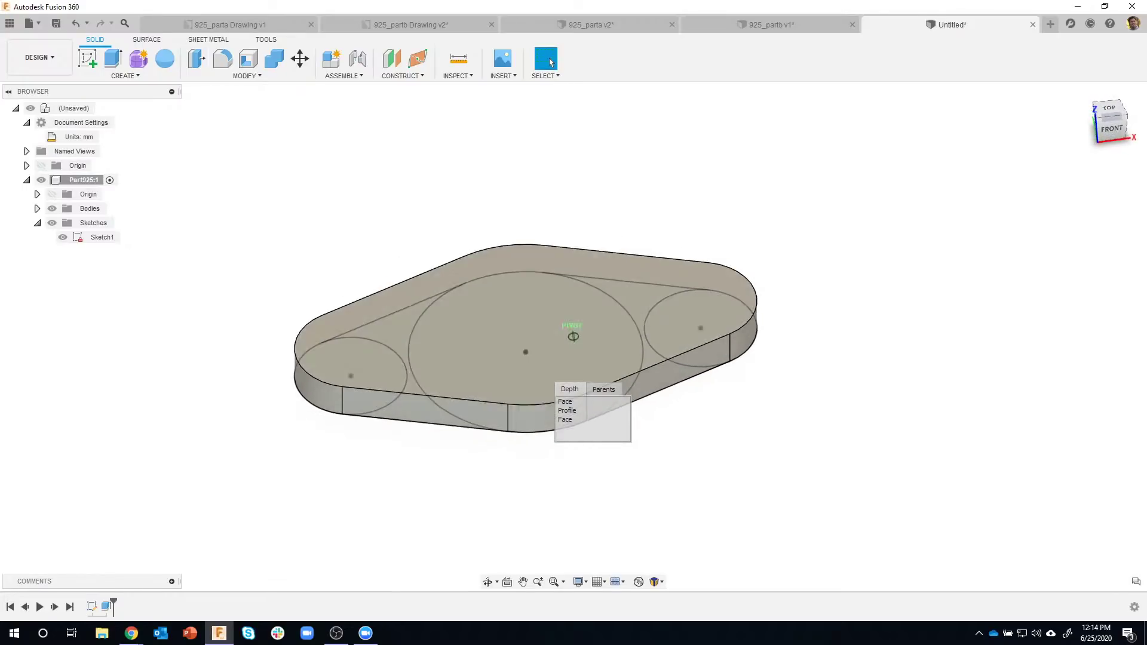
pyautogui.keyDown('shift'); pyautogui.moveTo(643, 291); pyautogui.dragTo(637, 223, button='middle'); pyautogui.keyUp('shift')
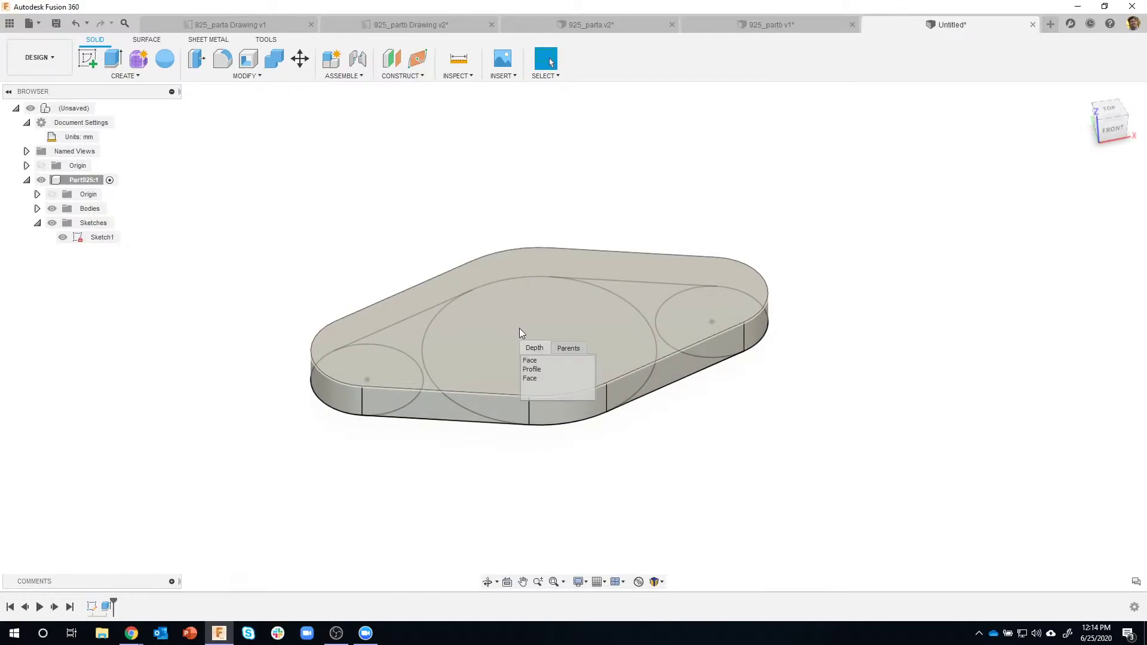
pyautogui.click(533, 371)
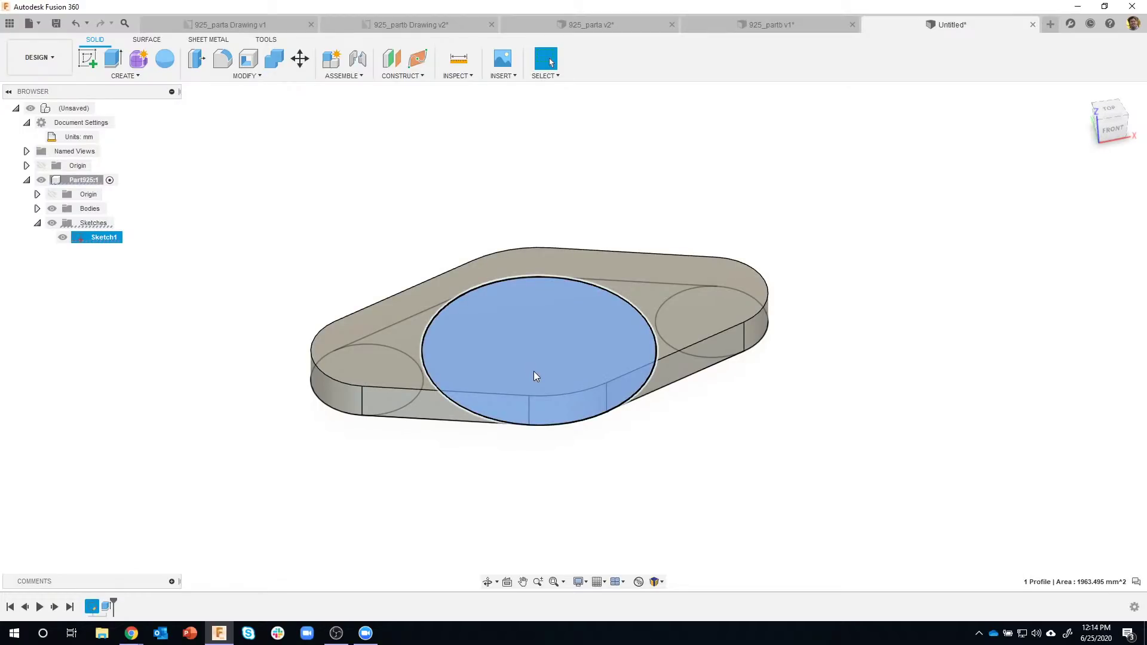
pyautogui.rightClick(500, 344)
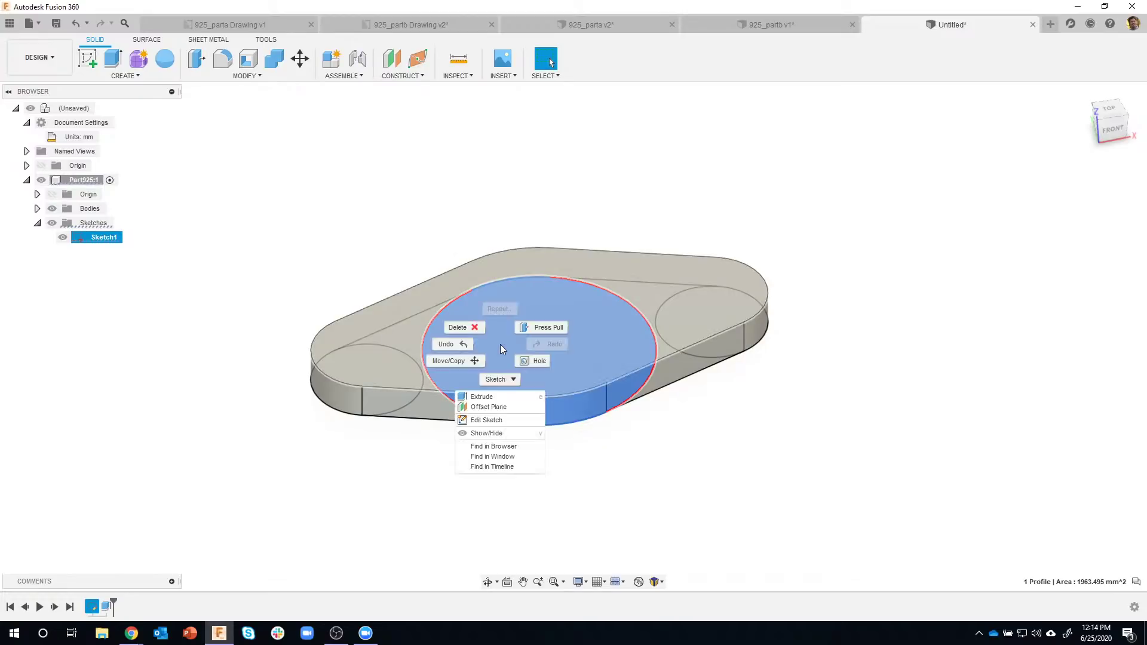
pyautogui.click(492, 397)
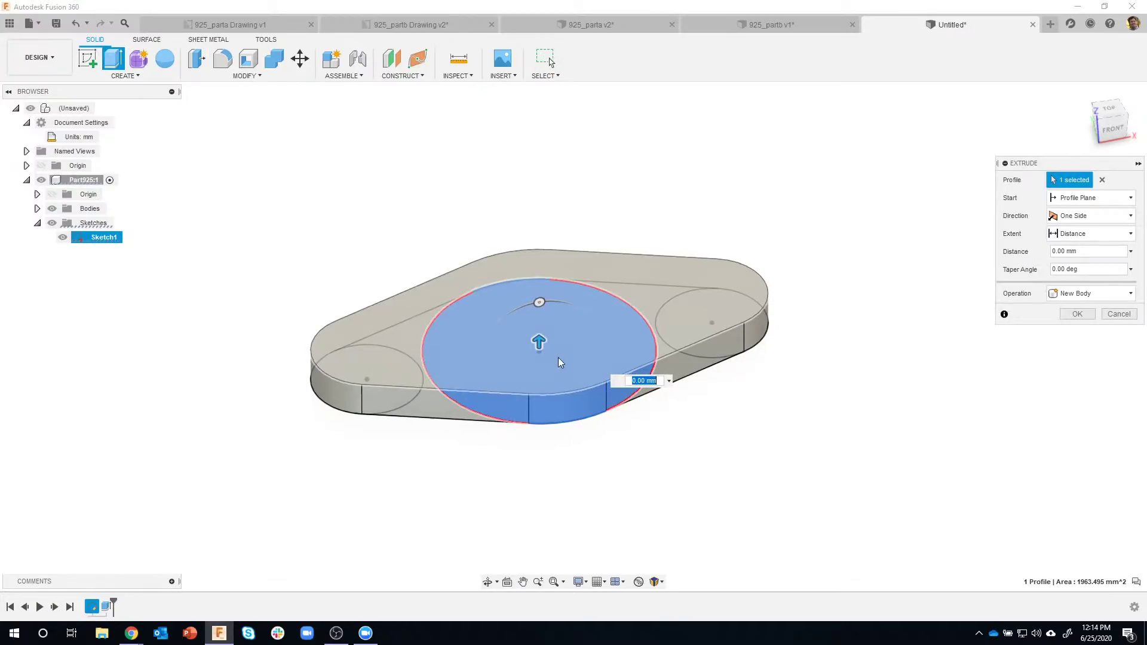
pyautogui.moveTo(539, 342); pyautogui.dragTo(565, 248)
pyautogui.keyDown('shift'); pyautogui.moveTo(628, 249); pyautogui.dragTo(563, 424, button='middle'); pyautogui.keyUp('shift')
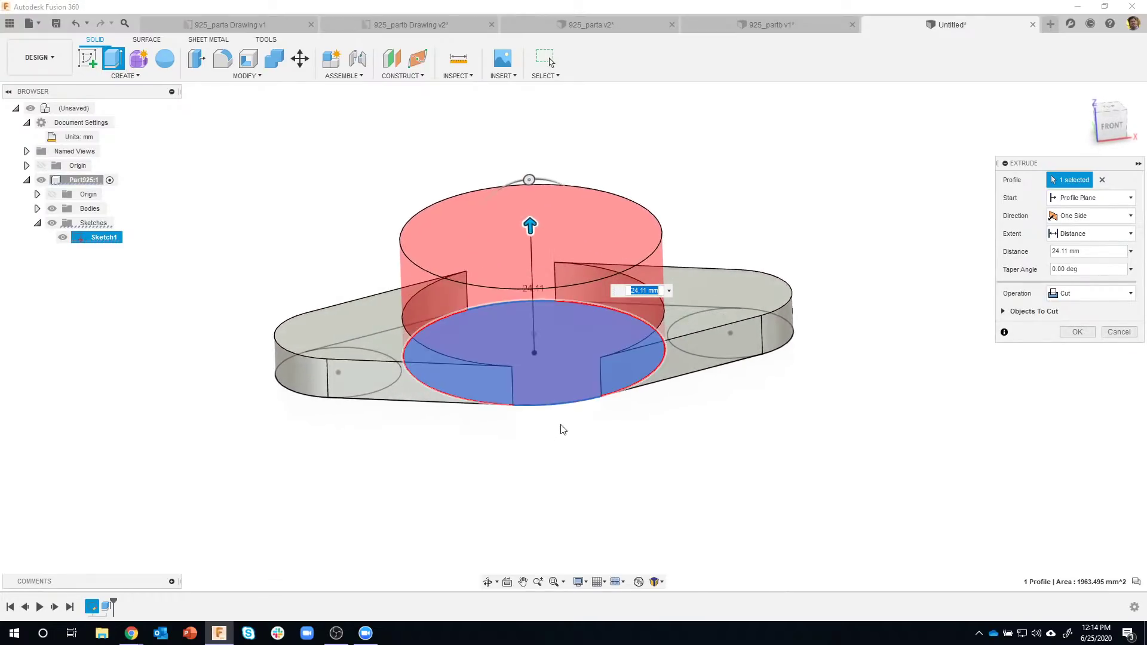
pyautogui.keyDown('shift'); pyautogui.moveTo(642, 180); pyautogui.dragTo(780, 251, button='middle'); pyautogui.keyUp('shift')
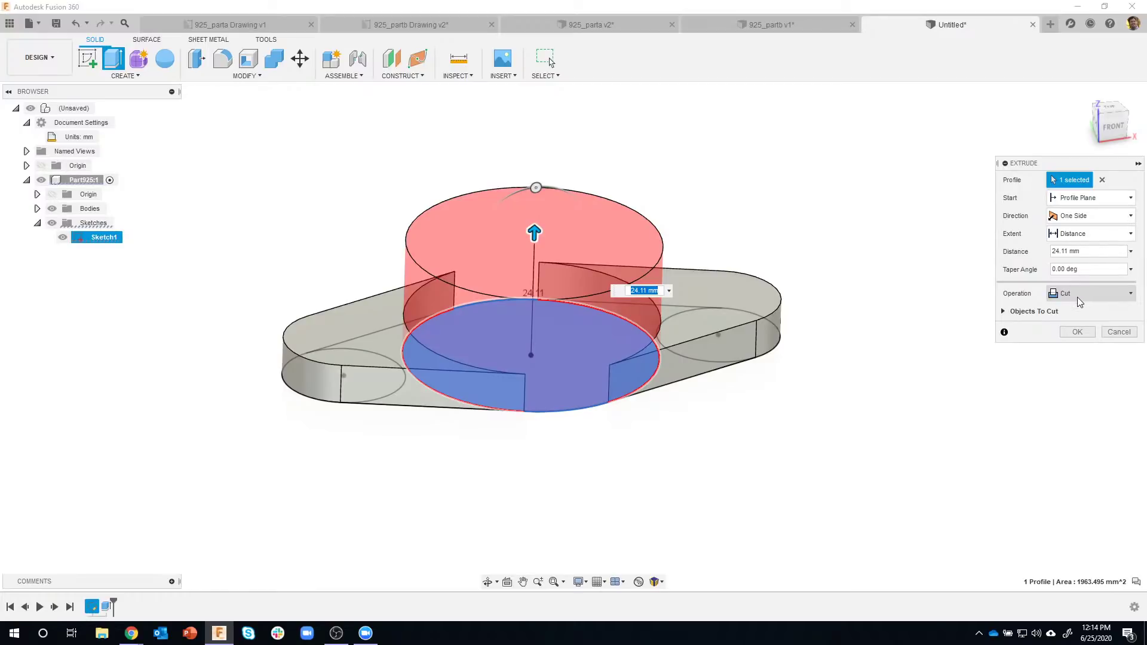
# - Set the central extrusion to join the existing body with a distance of 16 mm, complete it, and hide Sketch1
pyautogui.click(1084, 302)
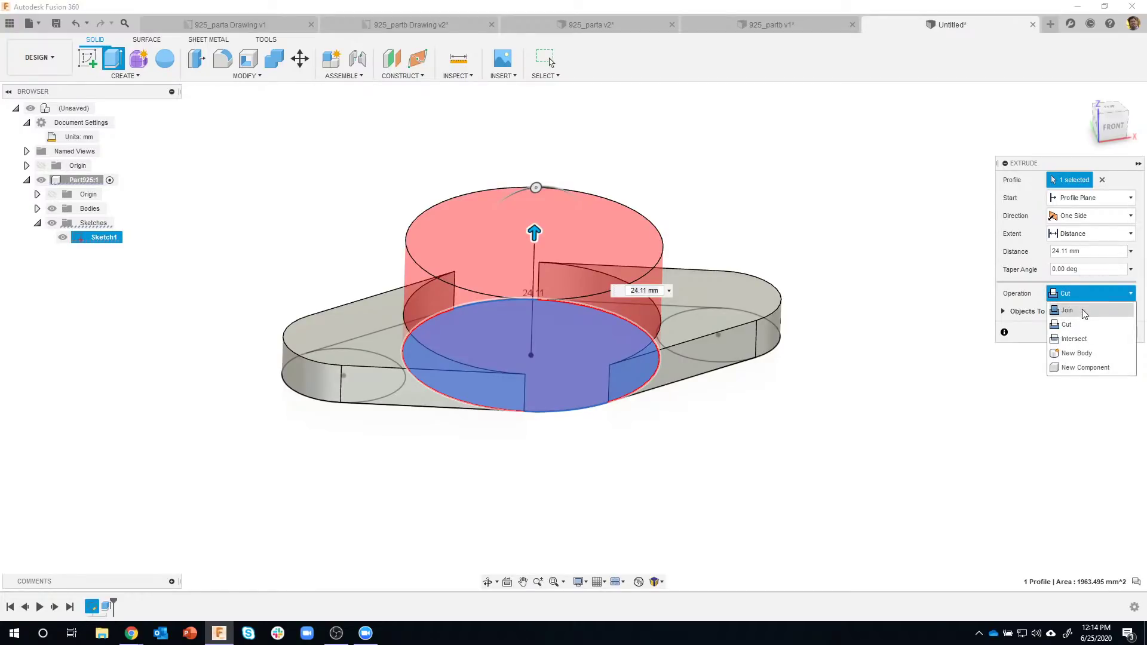
pyautogui.click(1085, 316)
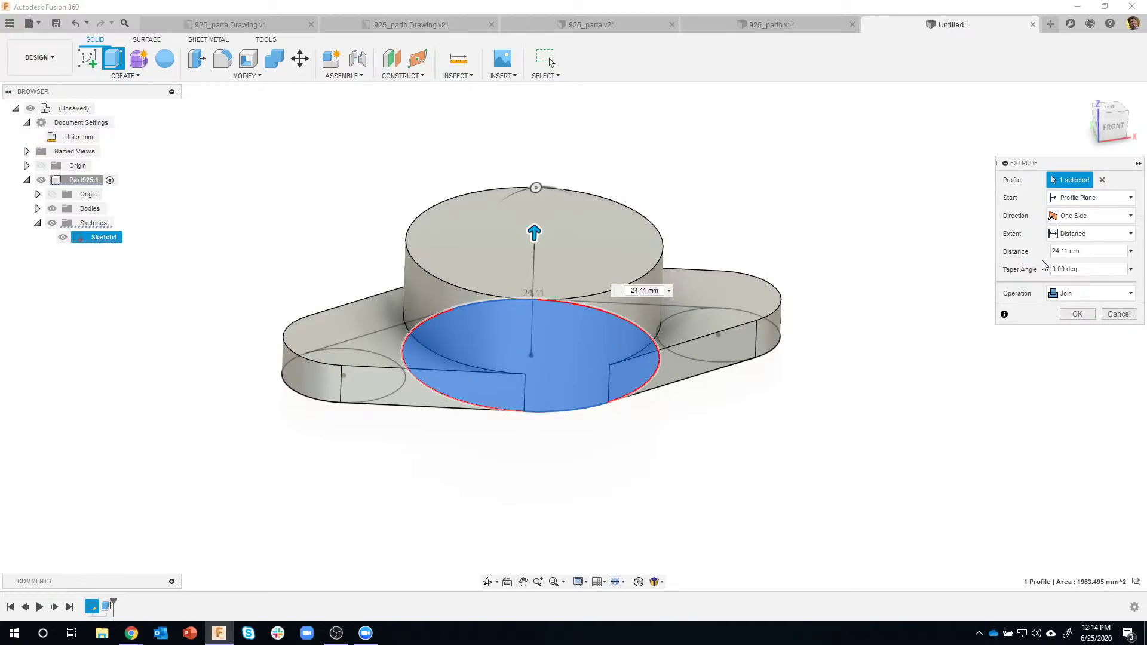
pyautogui.moveTo(1091, 254); pyautogui.dragTo(1040, 259)
pyautogui.write('16')
pyautogui.keyDown('shift'); pyautogui.moveTo(515, 463); pyautogui.dragTo(657, 478, button='middle'); pyautogui.keyUp('shift')
pyautogui.click(1077, 314)
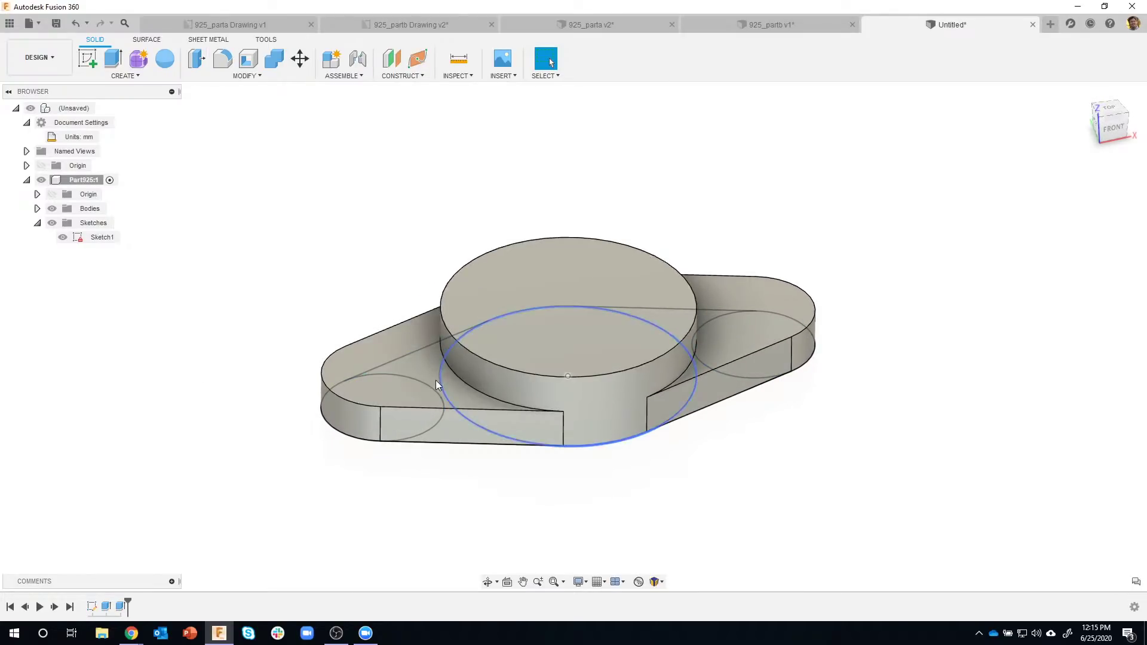
pyautogui.click(63, 238)
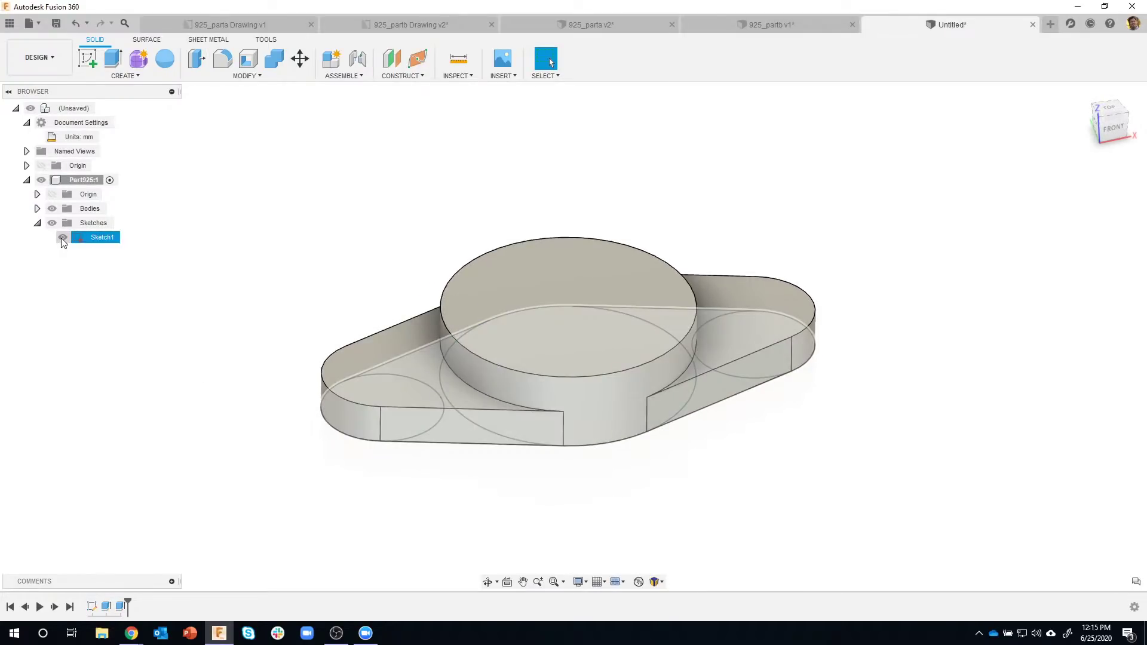
pyautogui.click(62, 238)
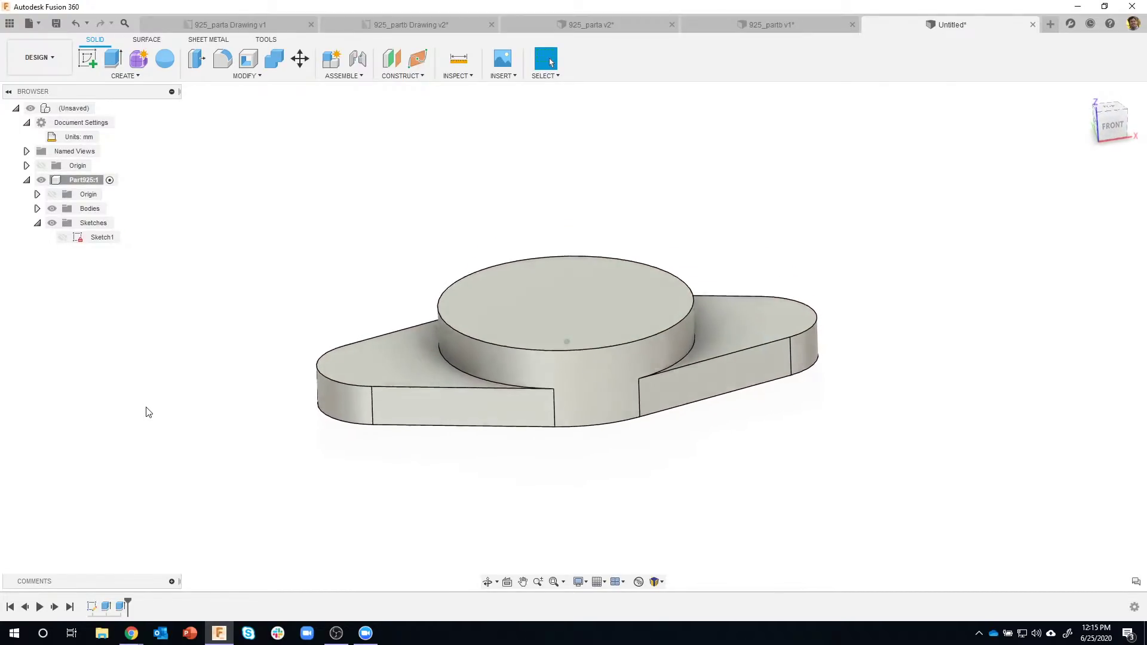
# - Check the central hole's dimensions in the 925_parta drawing and return to the untitled model
pyautogui.click(251, 25)
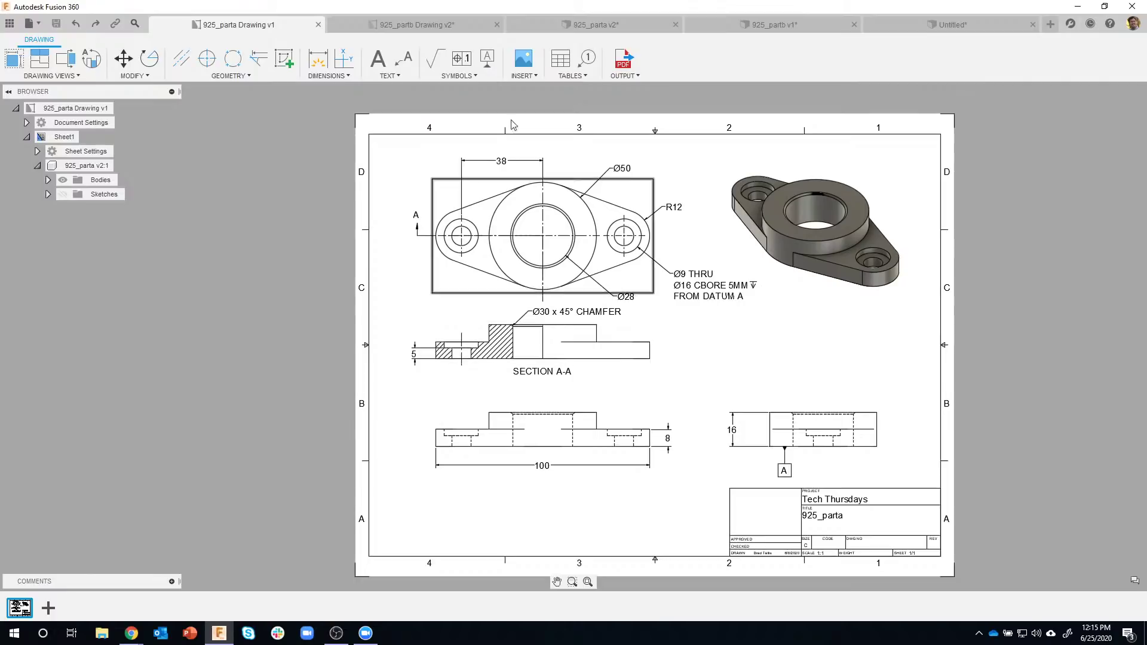
pyautogui.click(913, 30)
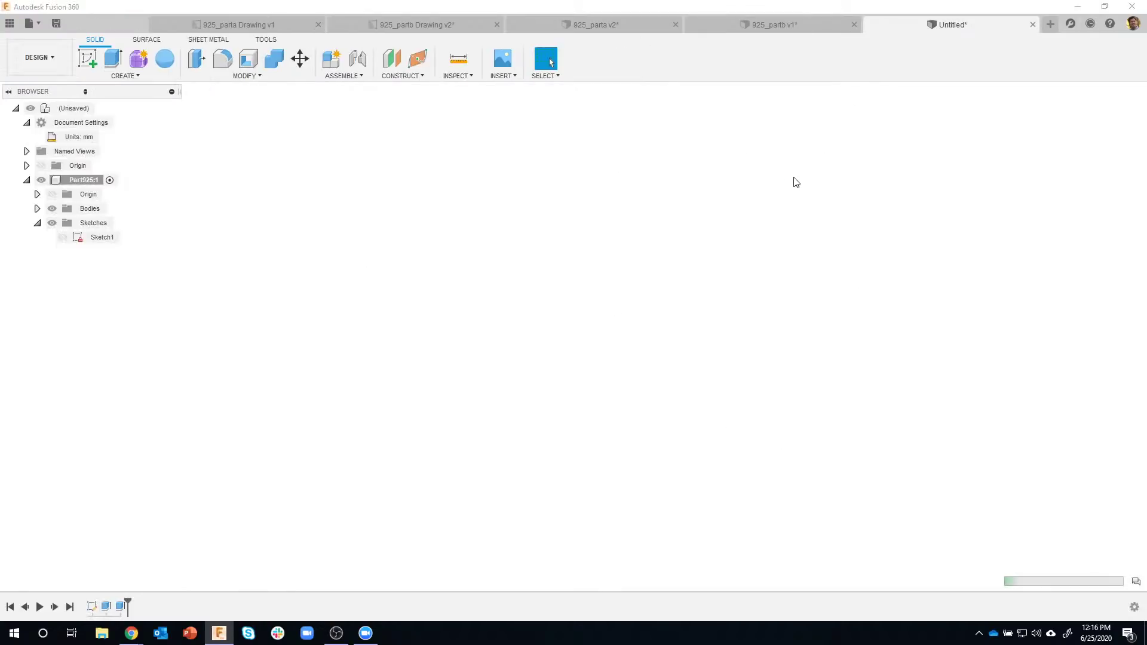
pyautogui.keyDown('shift'); pyautogui.moveTo(781, 189); pyautogui.dragTo(561, 293, button='middle'); pyautogui.keyUp('shift')
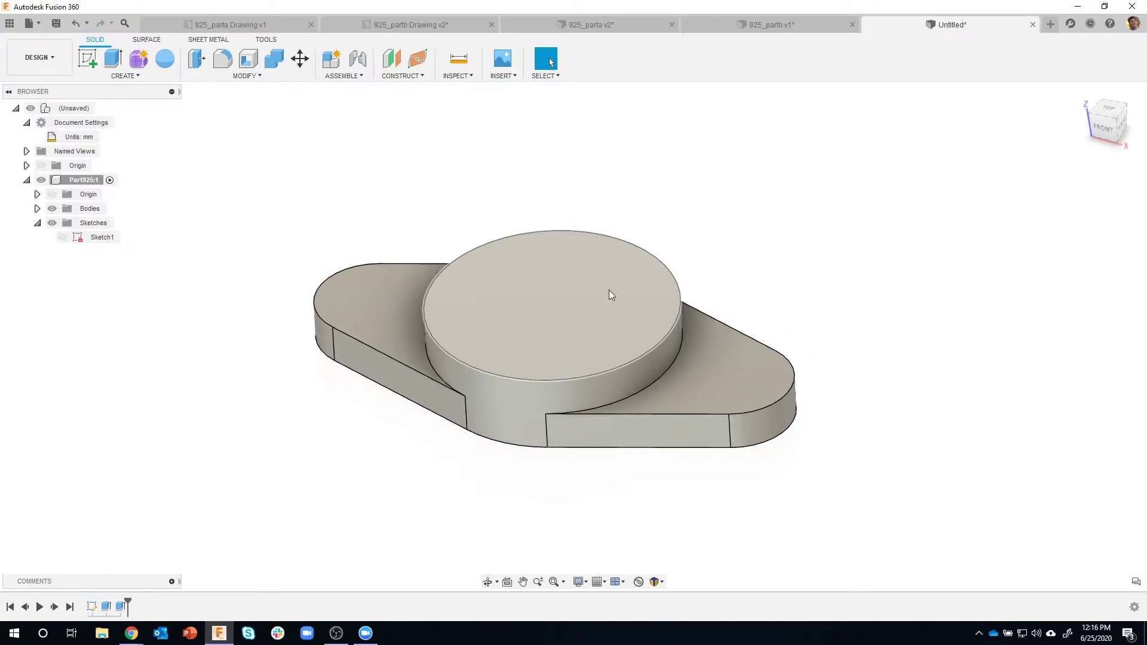
pyautogui.click(571, 285)
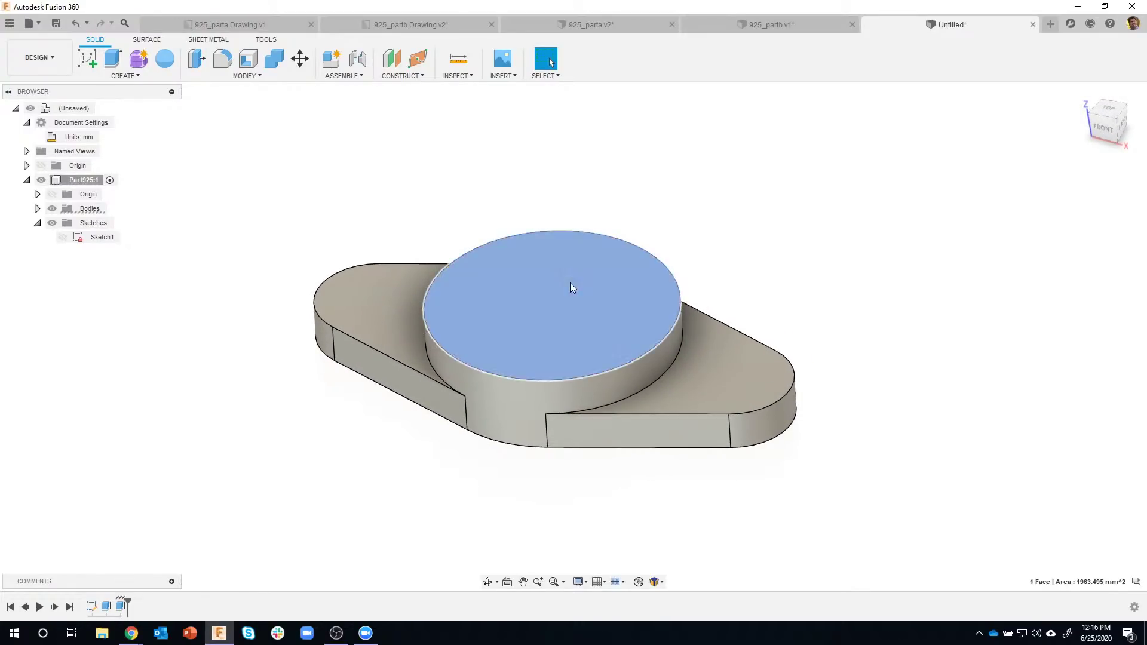
pyautogui.rightClick(571, 284)
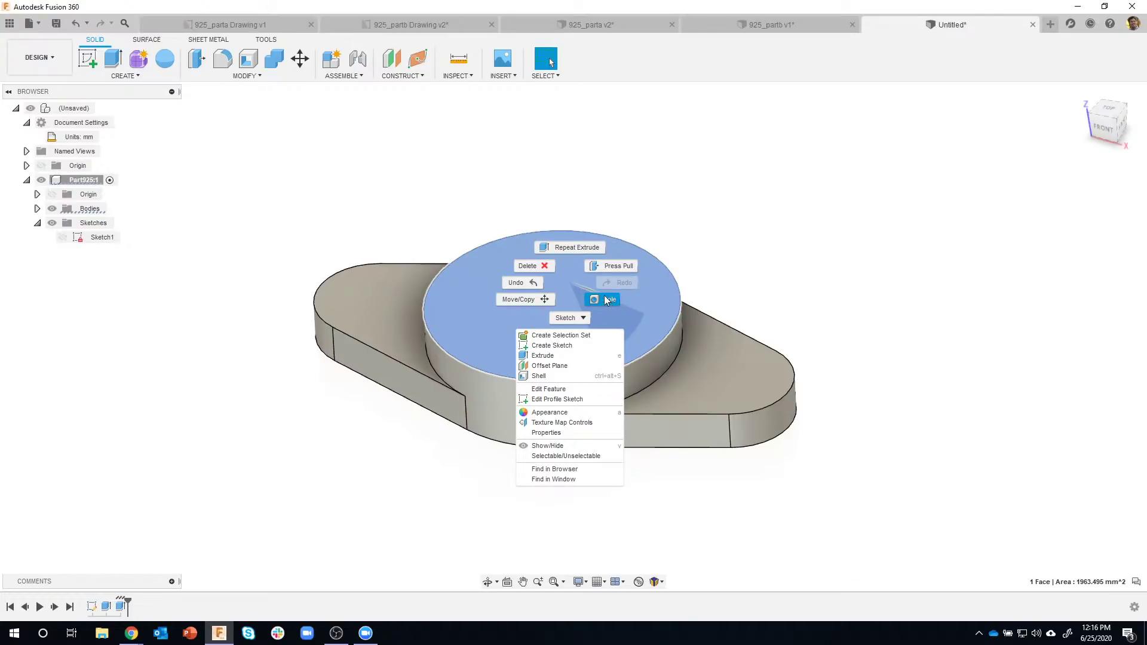
pyautogui.click(730, 198)
pyautogui.click(680, 189)
pyautogui.click(557, 275)
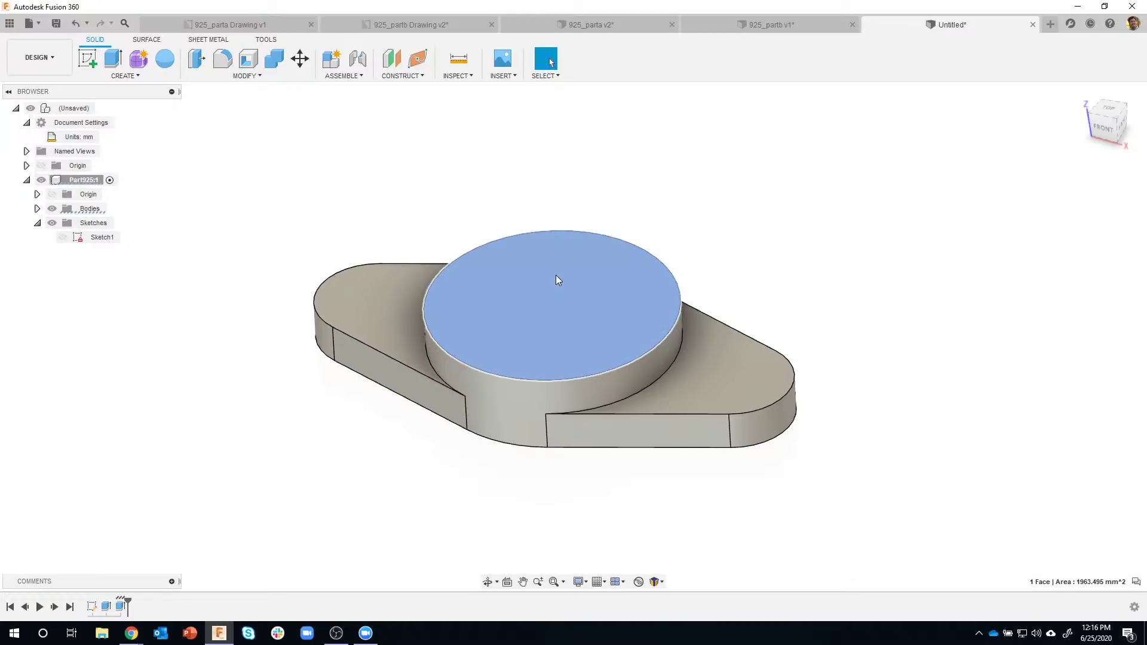
pyautogui.rightClick(556, 279)
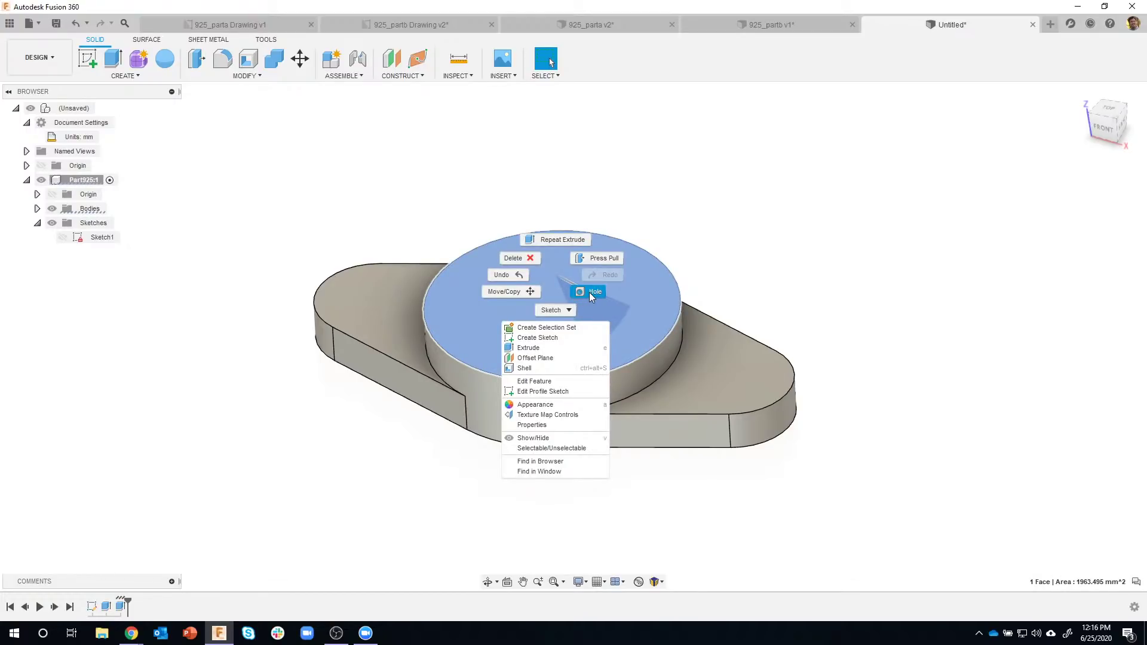
pyautogui.click(784, 234)
pyautogui.click(776, 218)
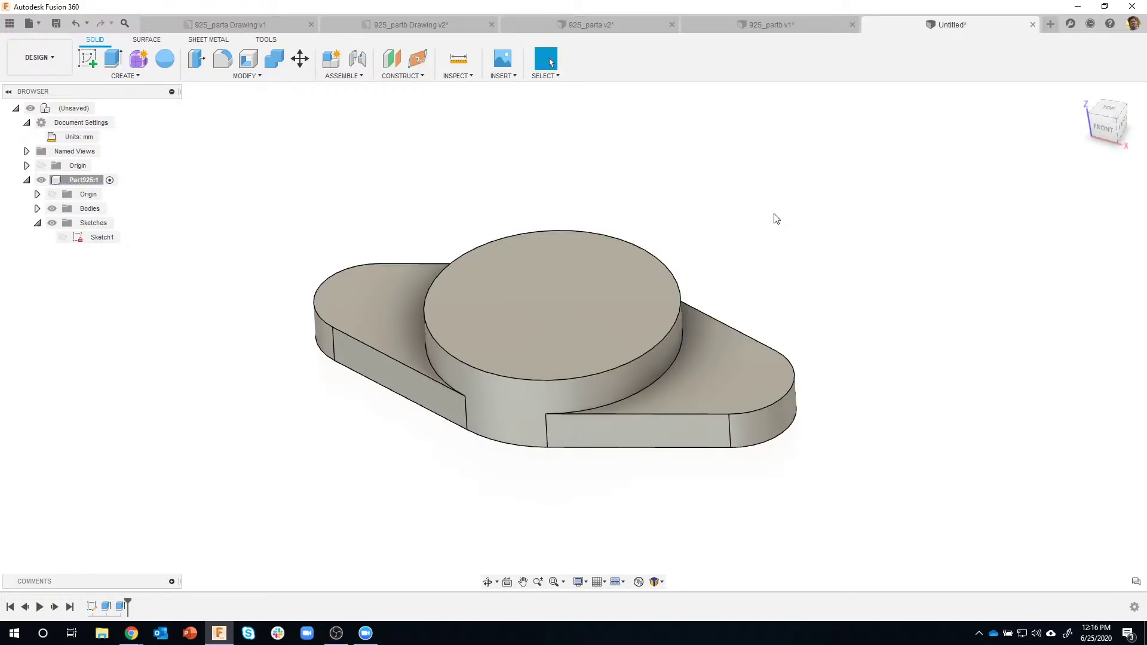
# - Start a hole on the top face of the central circular boss and set its hole type to Simple
pyautogui.click(141, 78)
pyautogui.rightClick(568, 262)
pyautogui.click(598, 278)
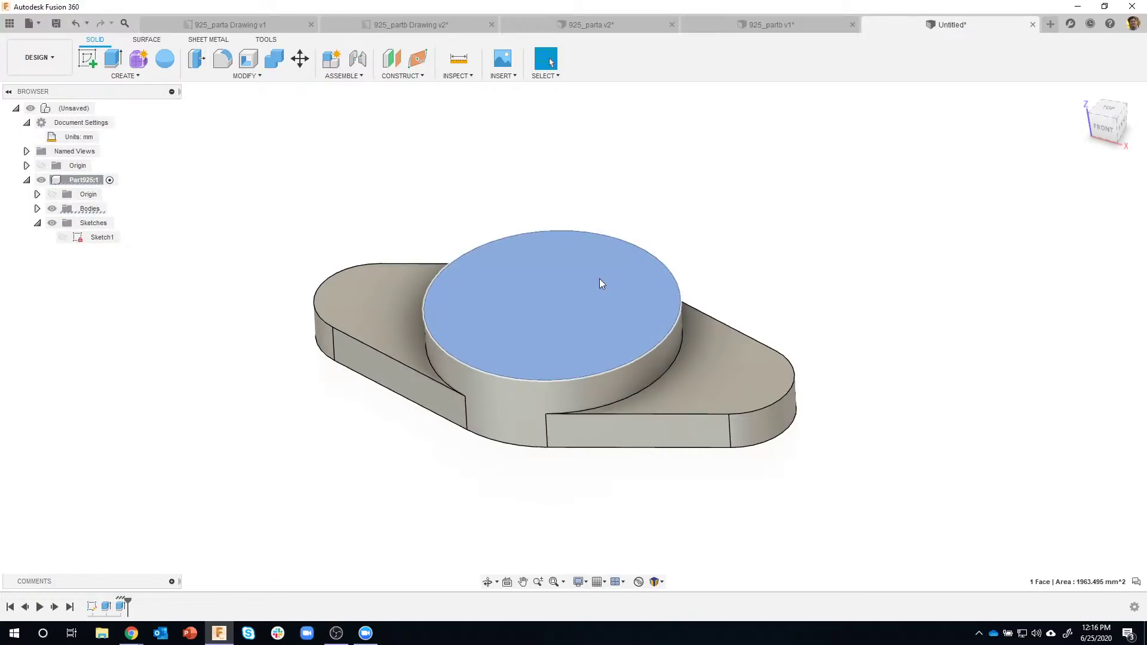
pyautogui.keyDown('shift'); pyautogui.moveTo(723, 233); pyautogui.dragTo(728, 230, button='middle'); pyautogui.keyUp('shift')
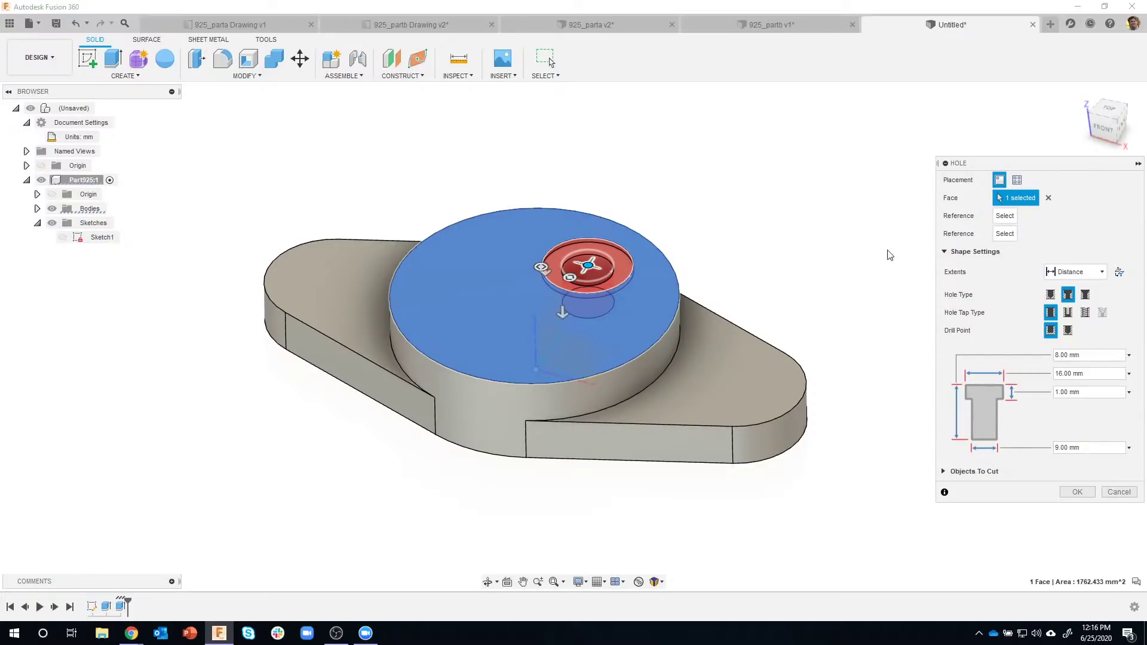
pyautogui.click(1051, 295)
pyautogui.keyDown('shift'); pyautogui.moveTo(917, 276); pyautogui.dragTo(717, 213, button='middle'); pyautogui.keyUp('shift')
pyautogui.keyDown('shift'); pyautogui.moveTo(590, 284); pyautogui.dragTo(588, 276, button='middle'); pyautogui.keyUp('shift')
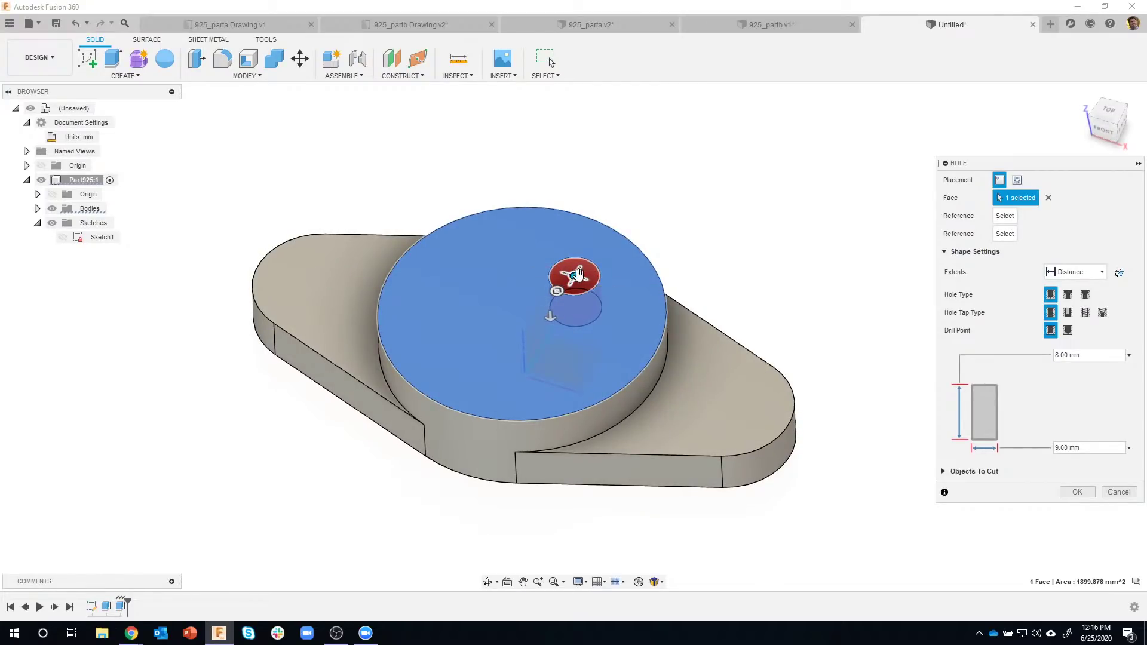
# - Move the hole to the centre of the boss's circular top face
pyautogui.moveTo(564, 258); pyautogui.dragTo(590, 289)
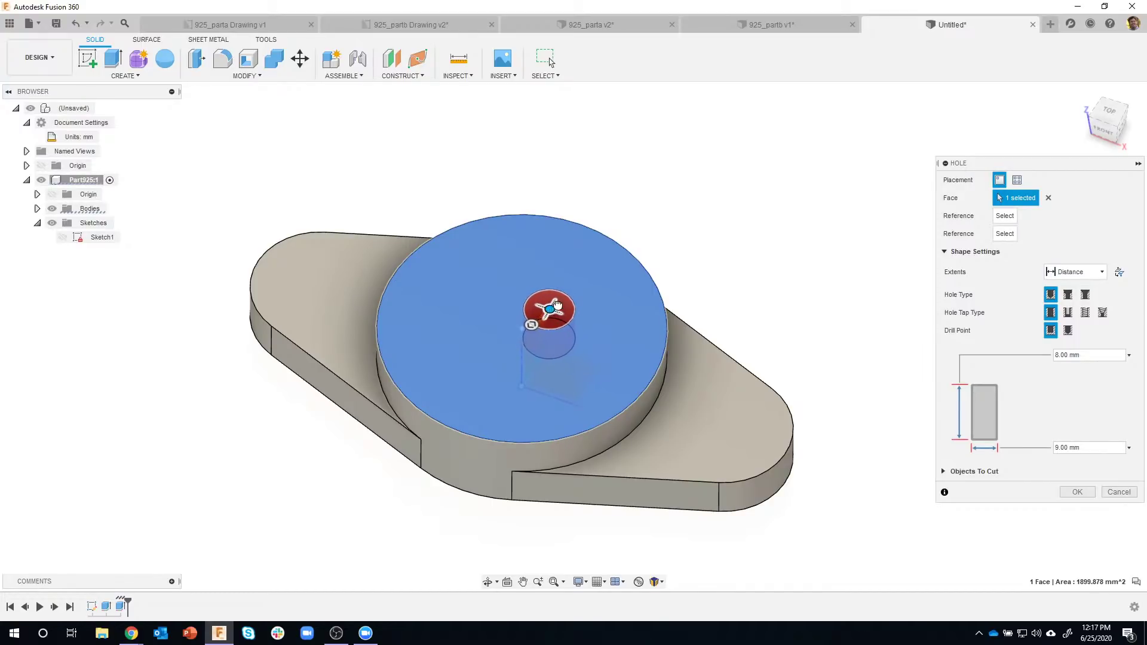
pyautogui.moveTo(549, 309); pyautogui.dragTo(523, 328)
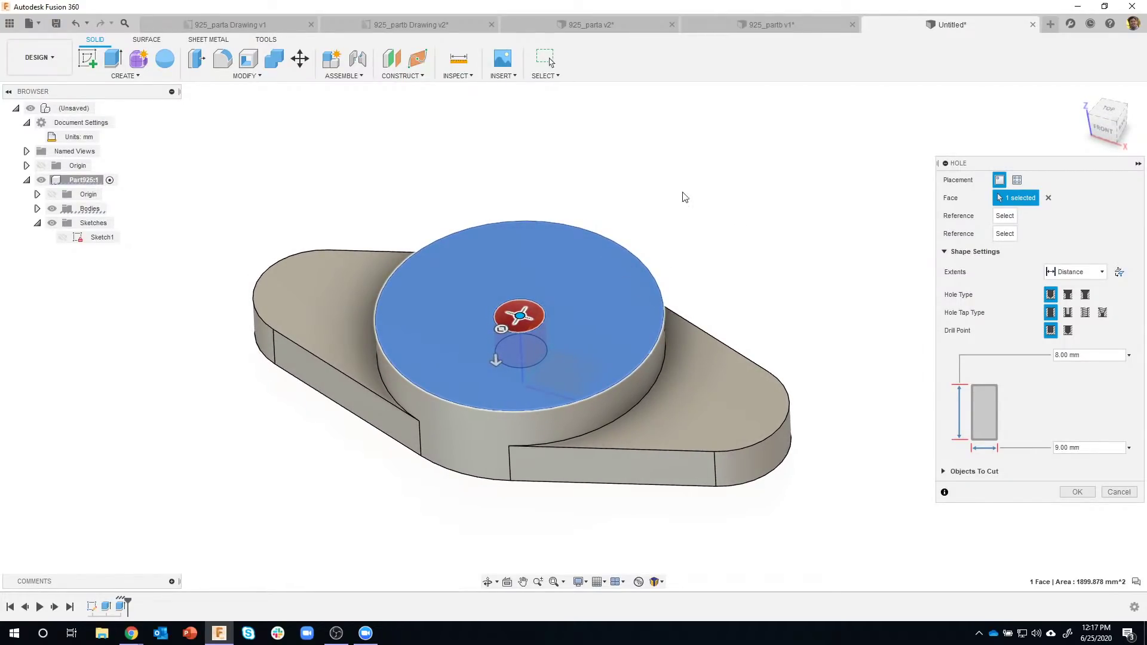
pyautogui.keyDown('shift'); pyautogui.moveTo(685, 197); pyautogui.dragTo(671, 246, button='middle'); pyautogui.keyUp('shift')
pyautogui.moveTo(520, 330)
pyautogui.mouseDown()
pyautogui.moveTo(585, 276)
pyautogui.moveTo(518, 326)
pyautogui.mouseUp()
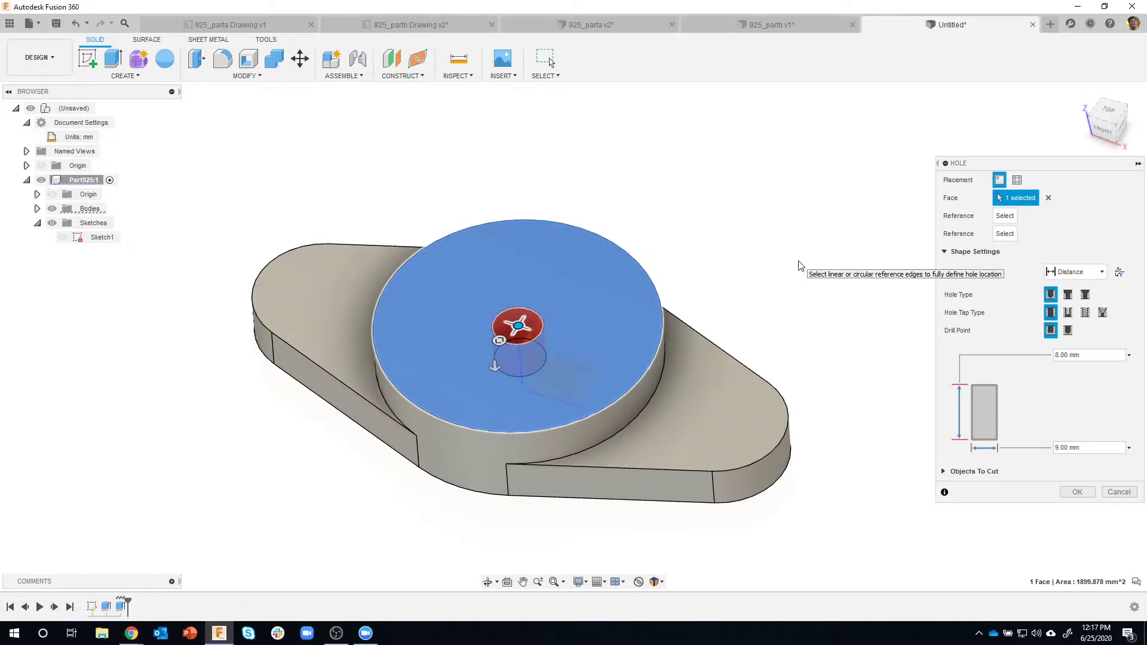
pyautogui.keyDown('shift'); pyautogui.moveTo(800, 266); pyautogui.dragTo(845, 246, button='middle'); pyautogui.keyUp('shift')
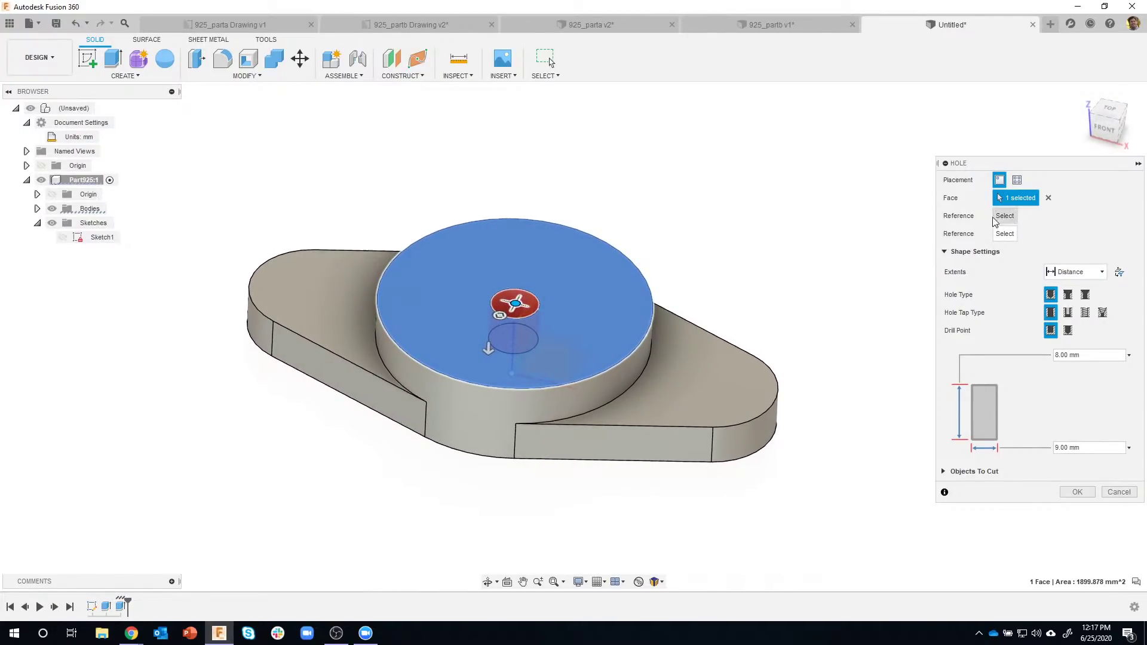
# - Try the hole with its extents set to All and with a Distance depth of about 9 mm
pyautogui.click(1102, 273)
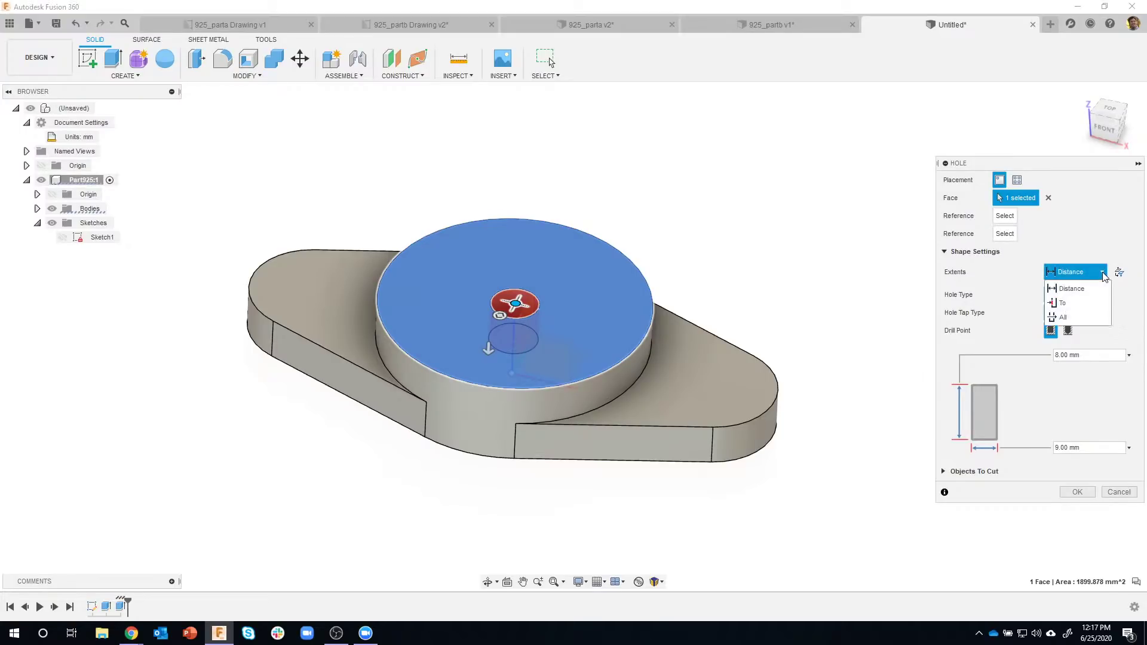
pyautogui.click(1072, 318)
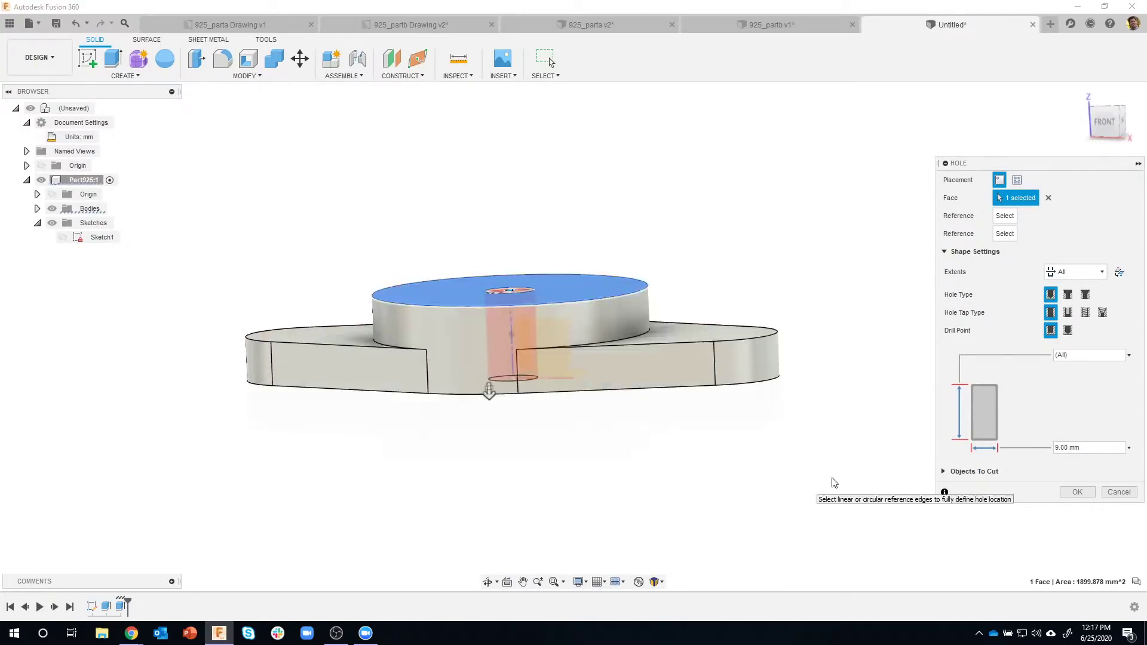
pyautogui.click(1075, 272)
pyautogui.click(1072, 287)
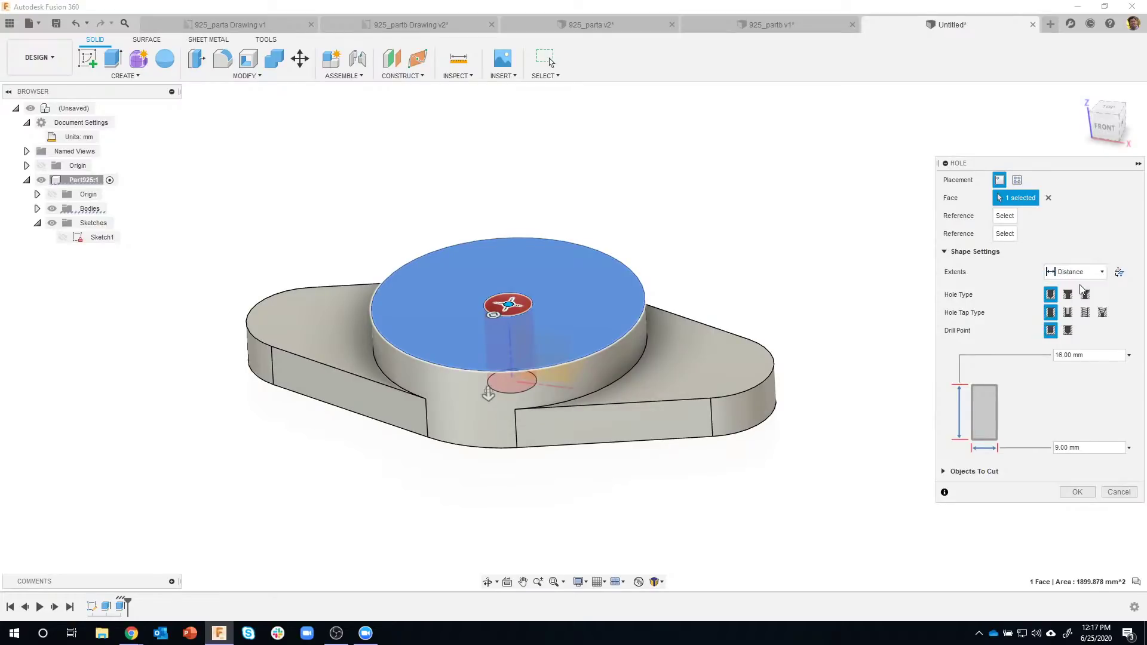
pyautogui.moveTo(489, 406); pyautogui.dragTo(487, 361)
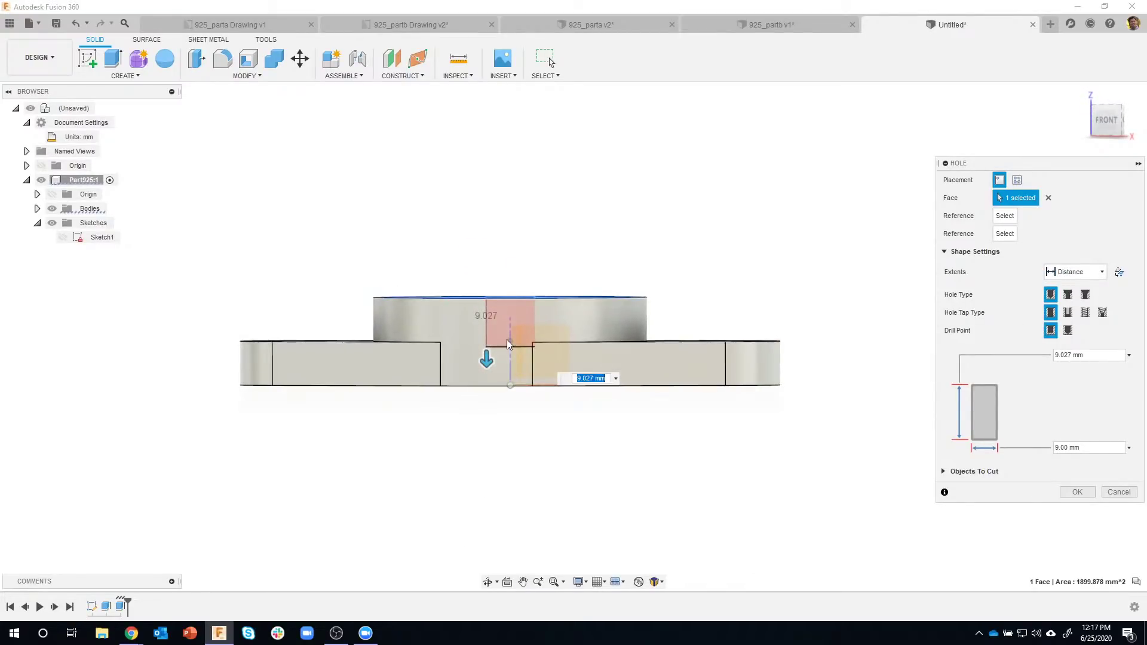
# - Set the central hole's extents to All and its diameter to 28 mm
pyautogui.click(1076, 272)
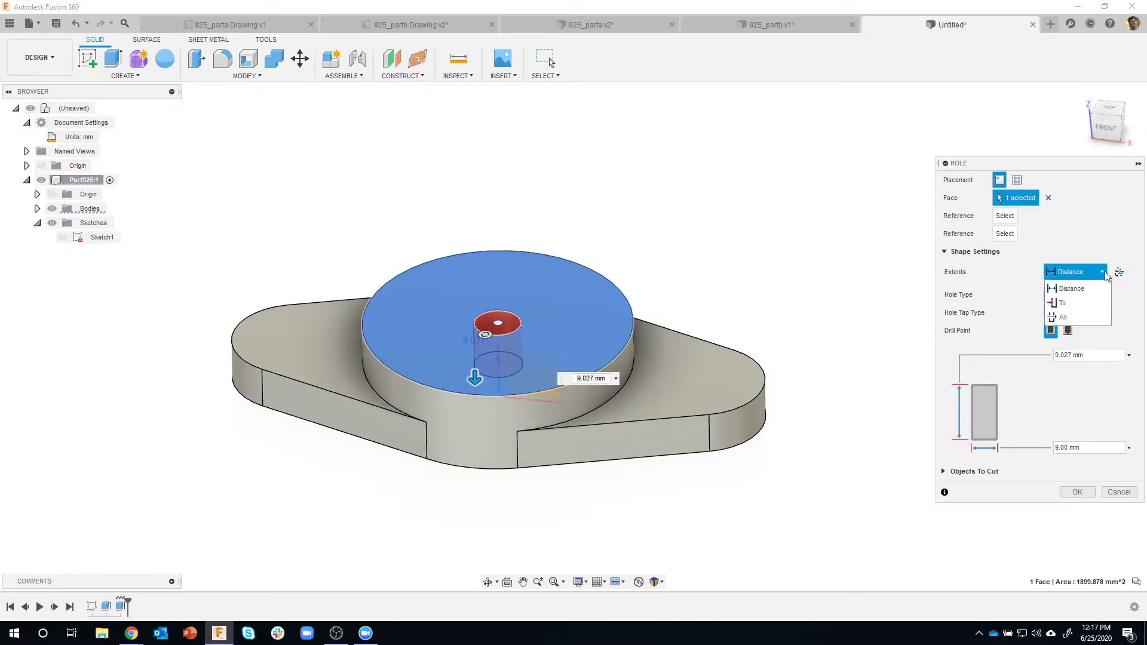
pyautogui.click(1070, 317)
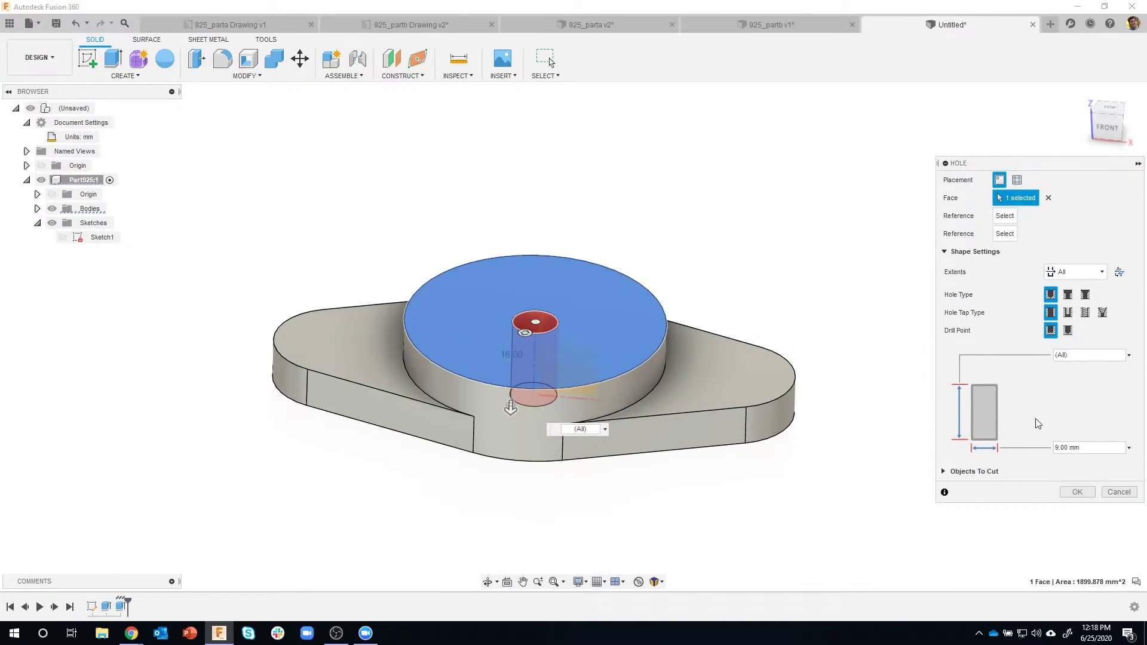
pyautogui.click(1055, 449)
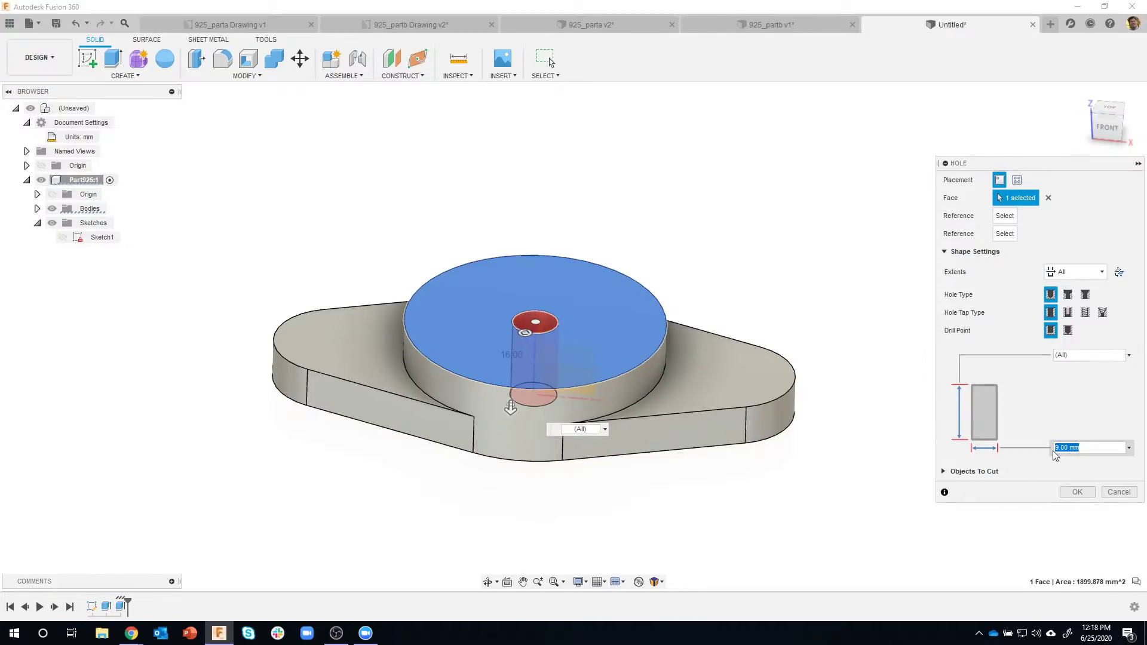
pyautogui.write('28')
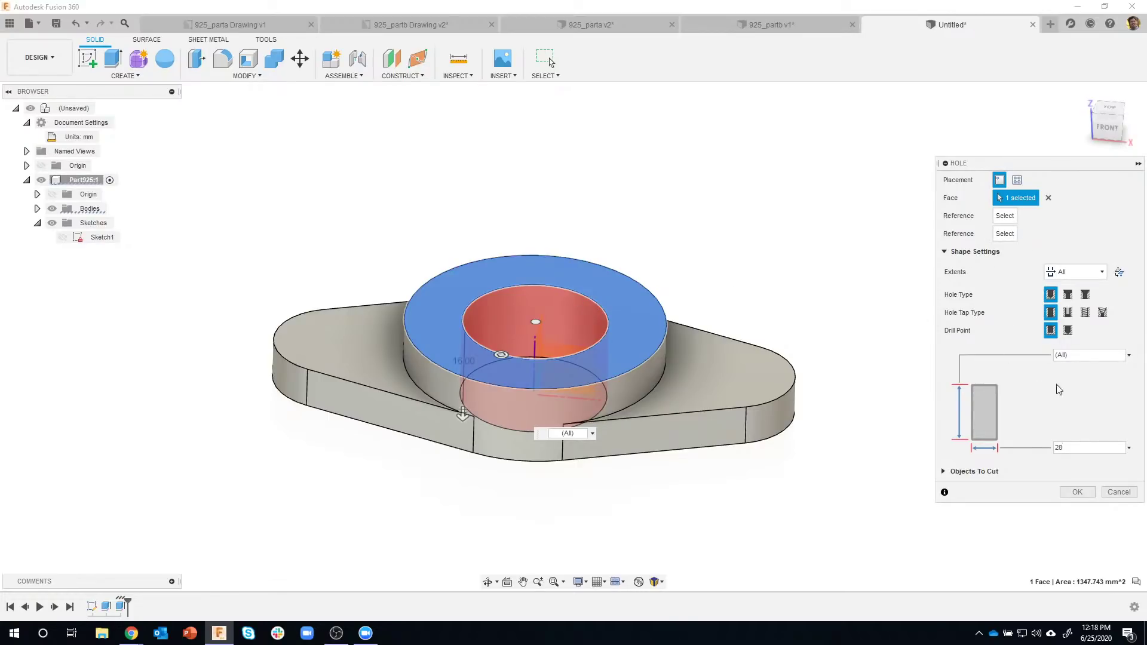
# - Change the central hole's type to Countersink and try a countersink diameter of 35 mm
pyautogui.click(1087, 296)
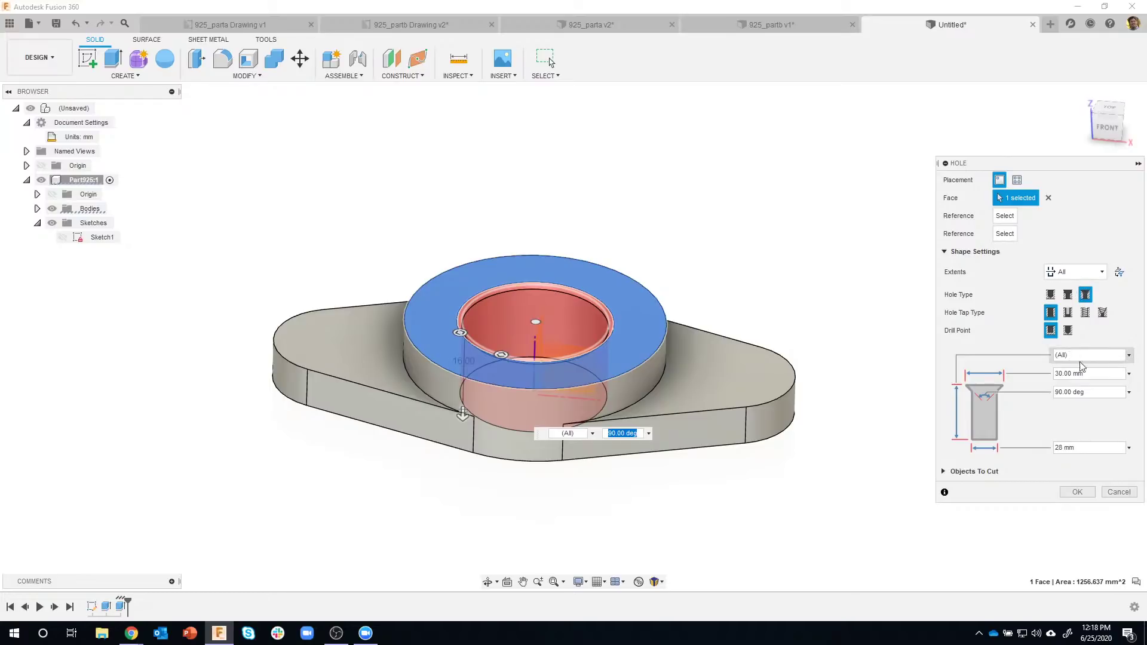
pyautogui.click(1091, 371)
pyautogui.write('35')
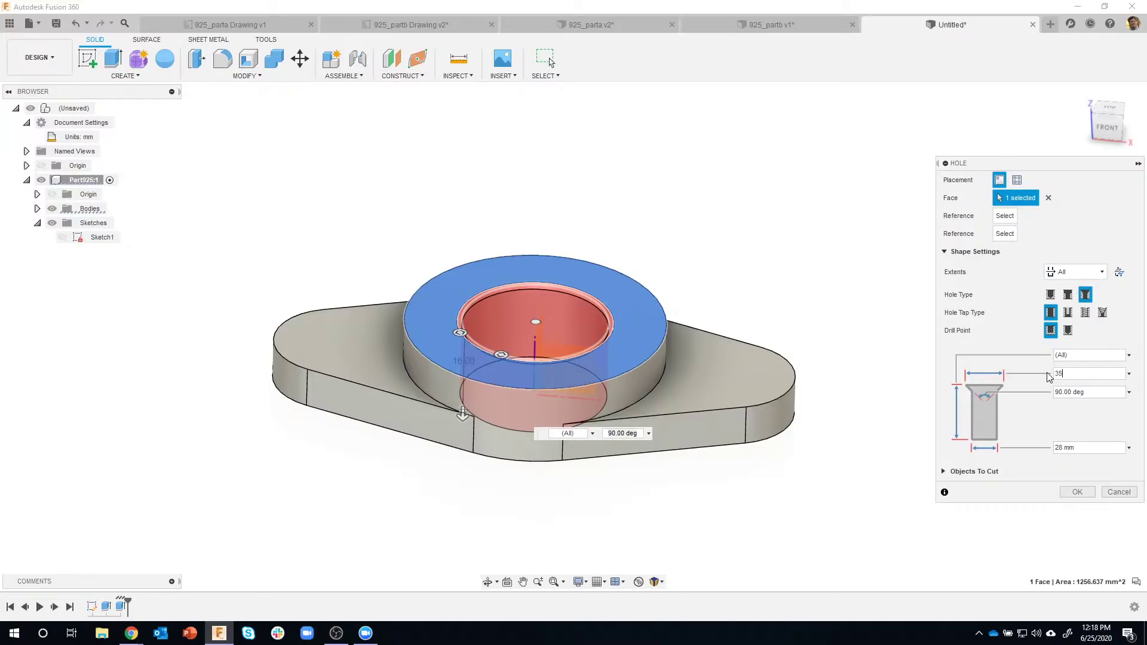
pyautogui.scroll(5, 584, 272)
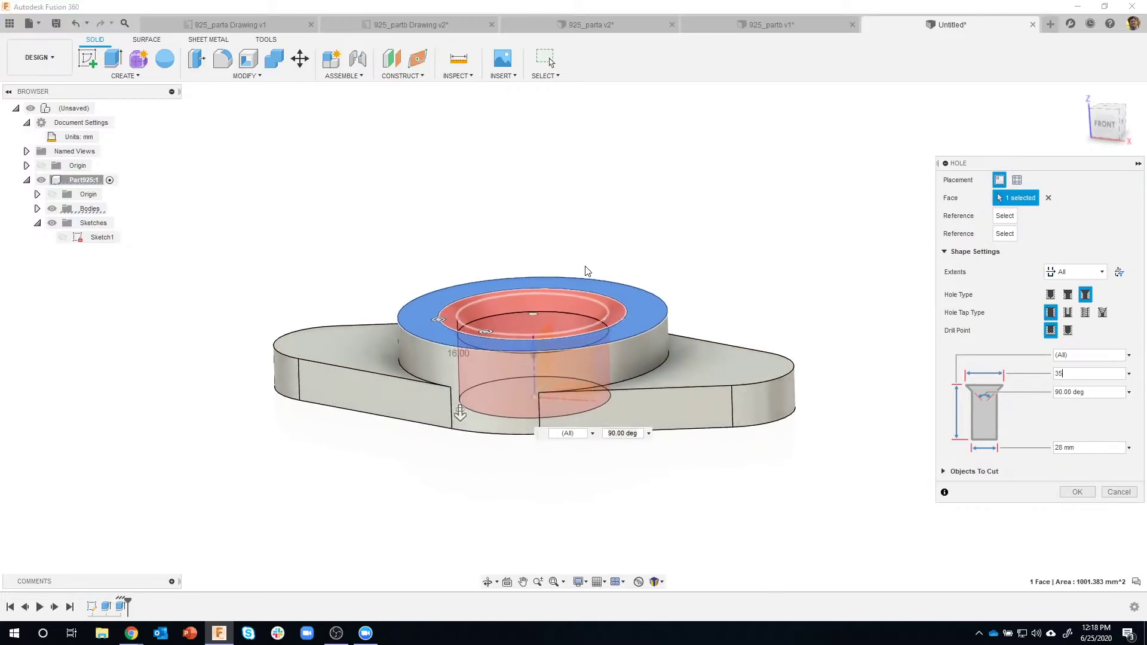
pyautogui.keyDown('shift'); pyautogui.moveTo(585, 272); pyautogui.dragTo(544, 295, button='middle'); pyautogui.keyUp('shift')
pyautogui.keyDown('shift'); pyautogui.moveTo(569, 323); pyautogui.dragTo(866, 310, button='middle'); pyautogui.keyUp('shift')
# - Set the countersink diameter to 30 mm and complete the central hole
pyautogui.click(1084, 374)
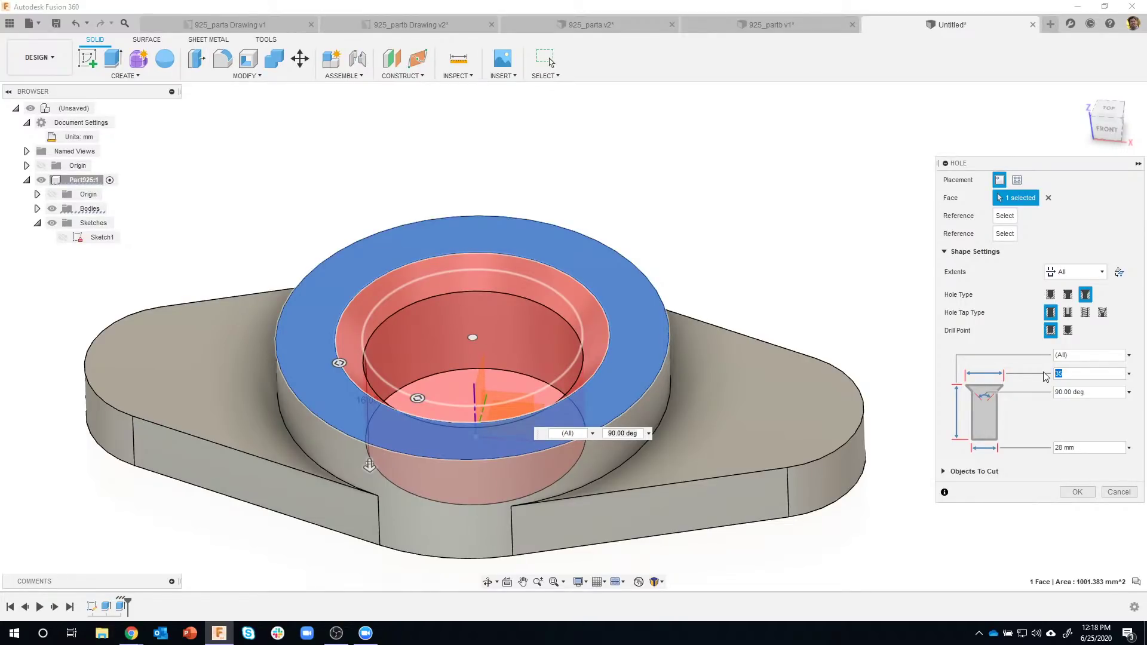
pyautogui.press('Tab')
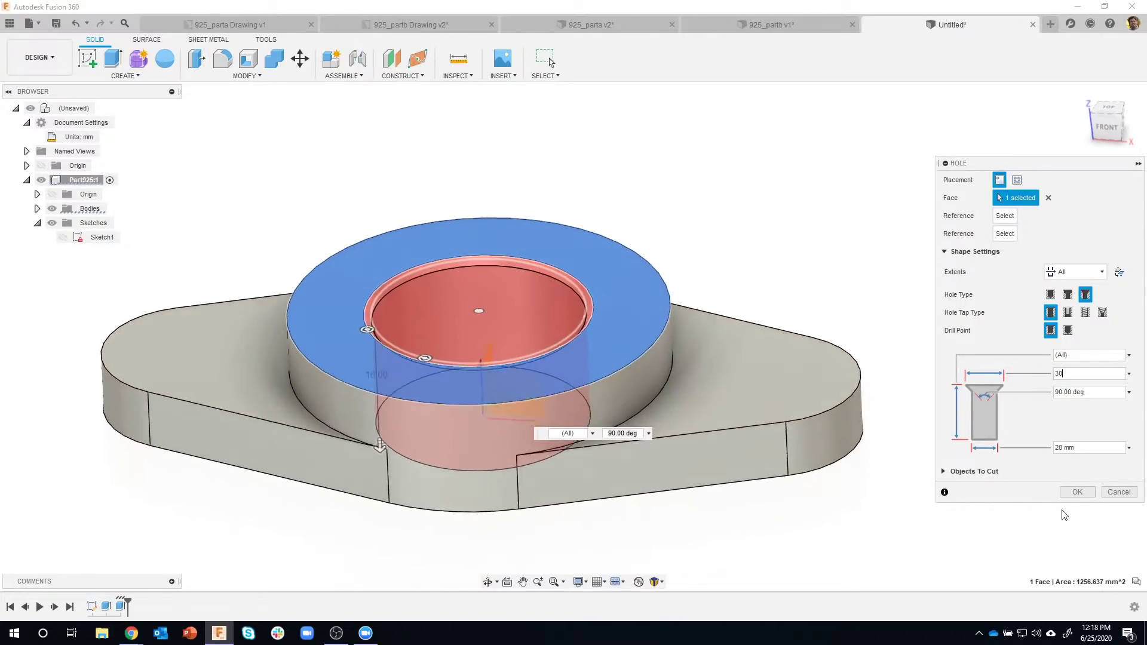
pyautogui.click(1075, 493)
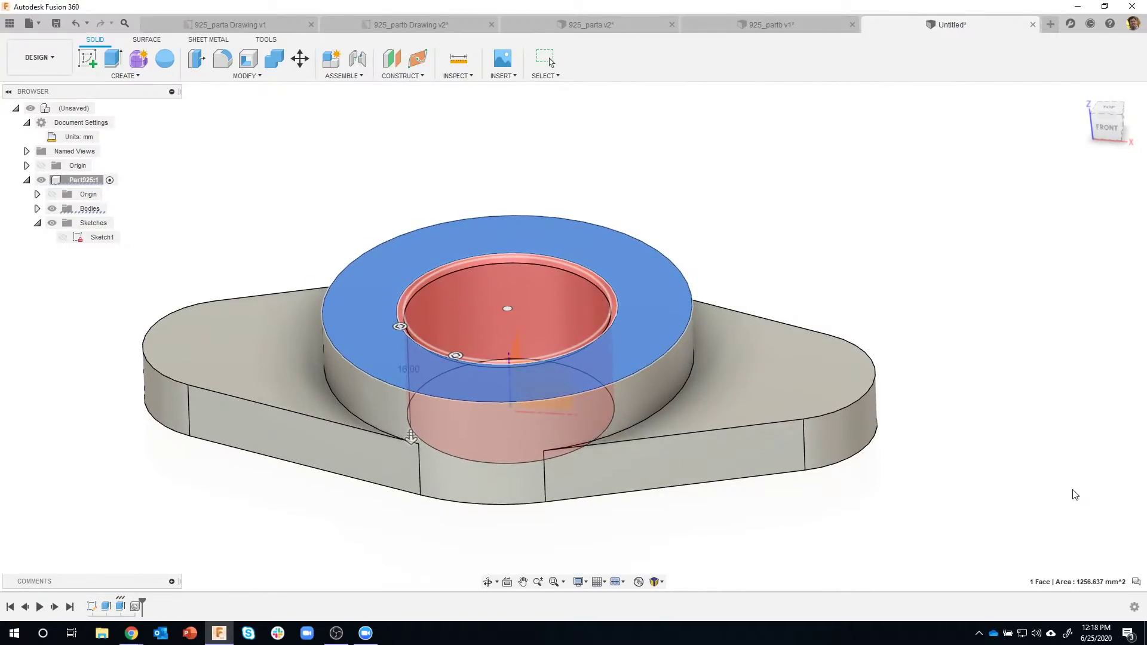
pyautogui.press('F6')
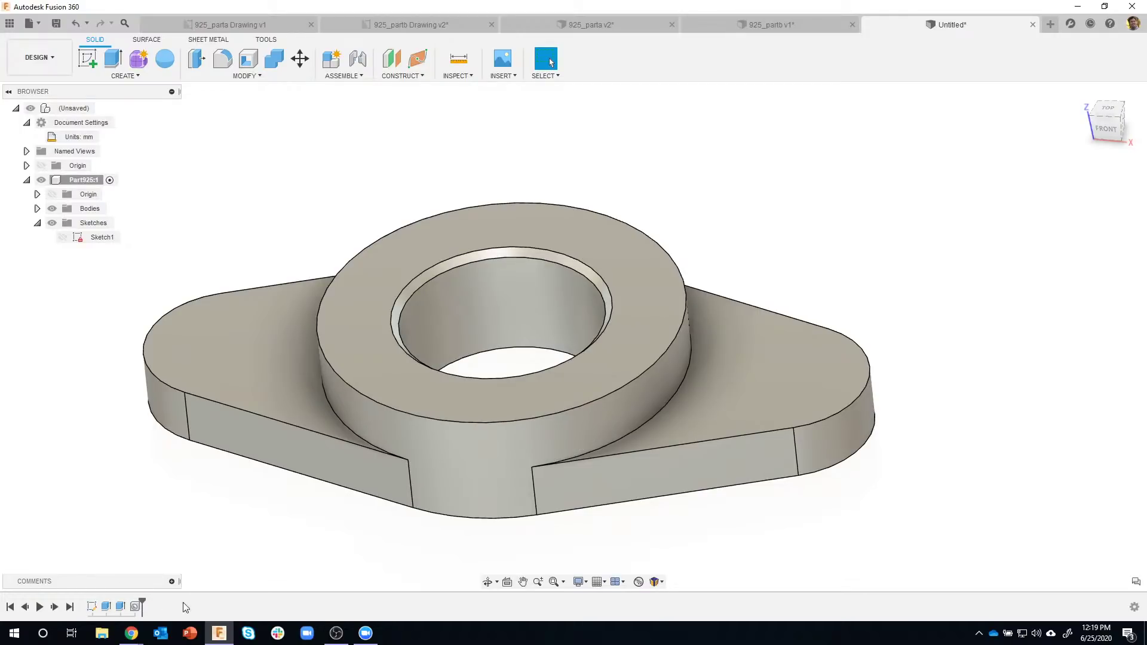
# - Try editing the central hole with a 20 mm diameter, a 22 mm countersink and the Counterbore type, and discard the changes
pyautogui.click(135, 608)
pyautogui.doubleClick(135, 608)
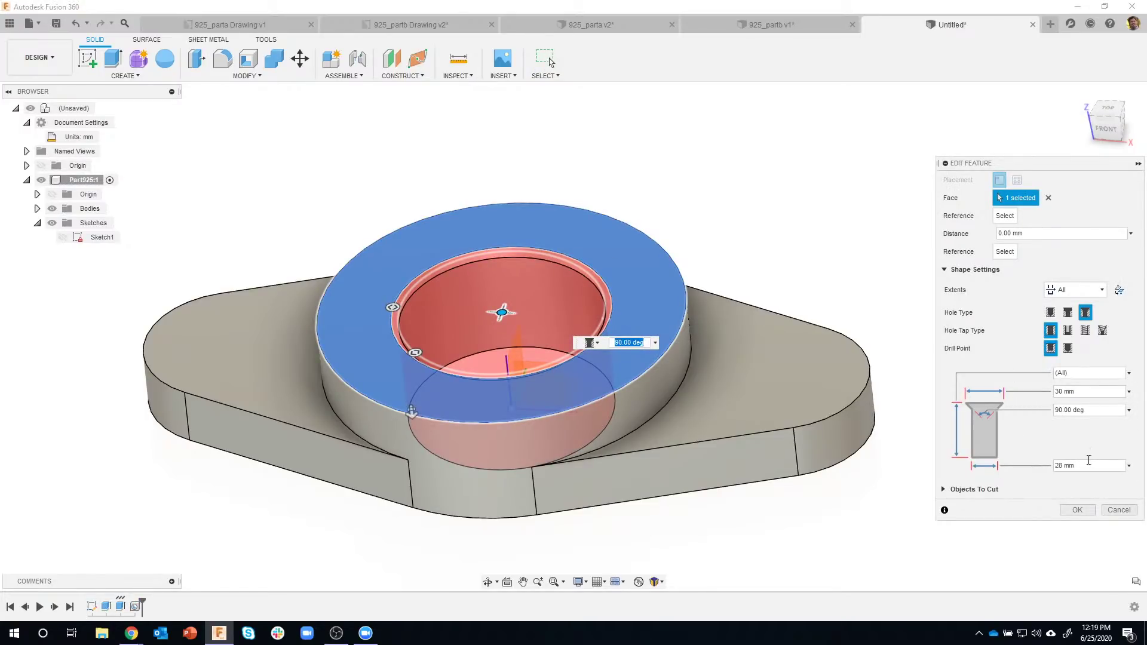
pyautogui.click(1066, 465)
pyautogui.write('20')
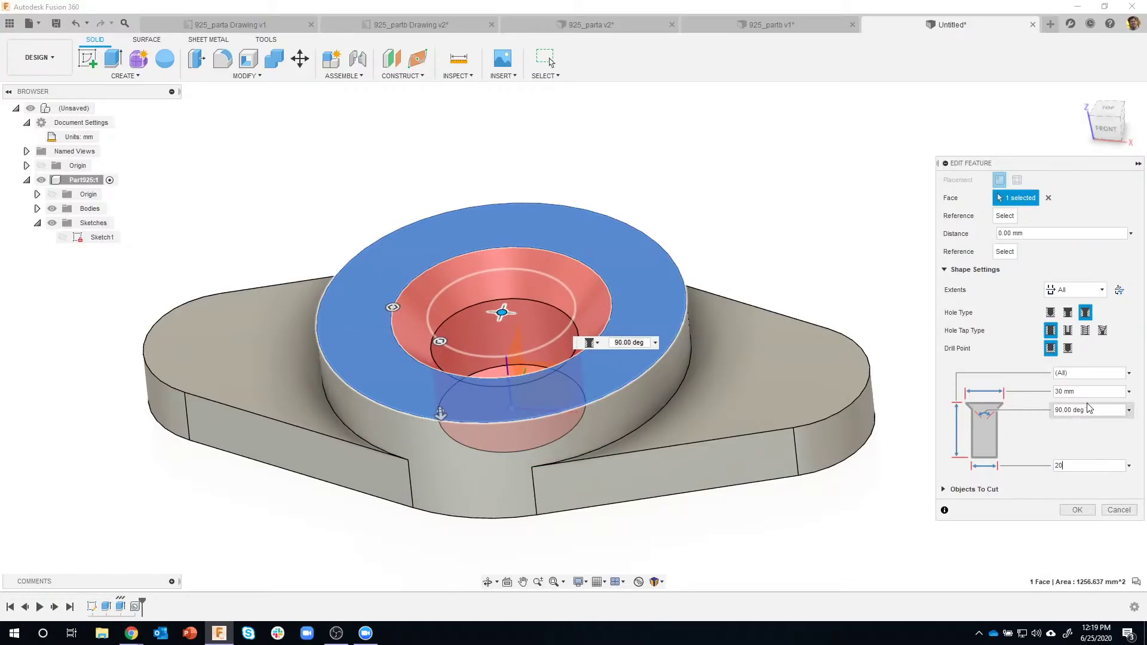
pyautogui.click(1065, 392)
pyautogui.write('22')
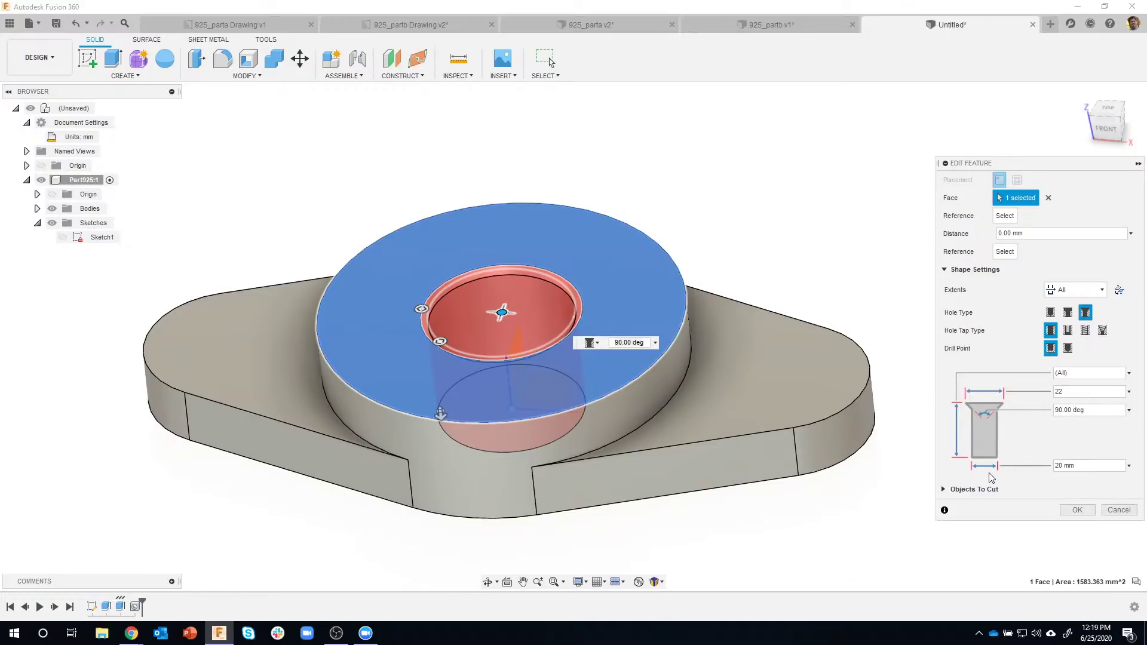
pyautogui.click(1069, 315)
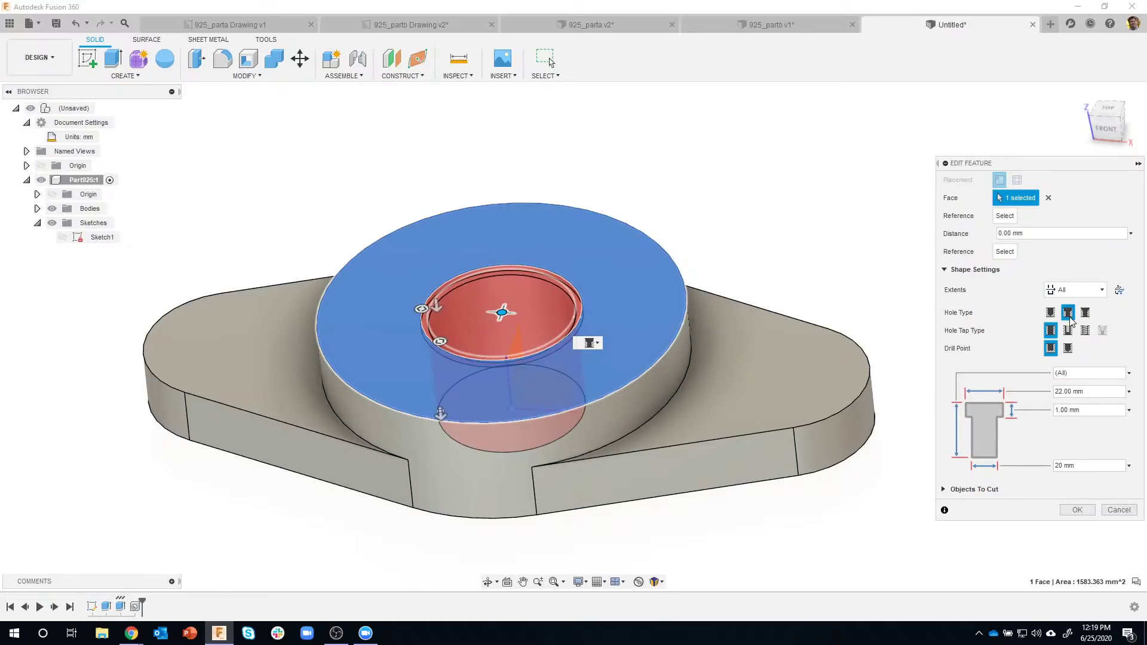
pyautogui.click(1085, 313)
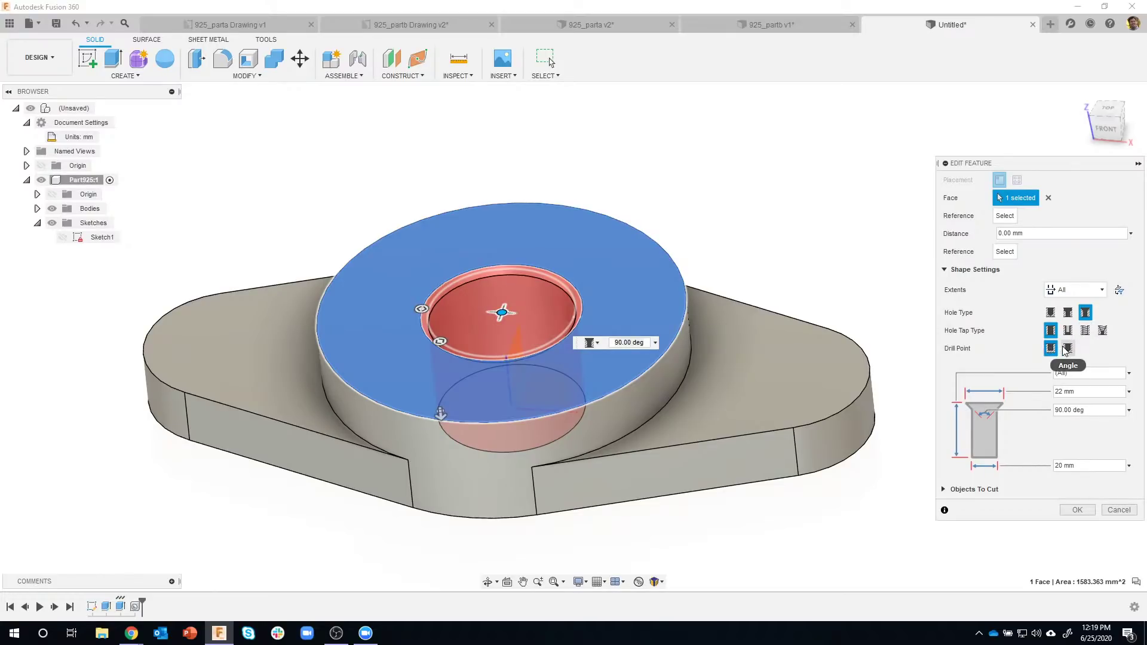
pyautogui.click(1119, 509)
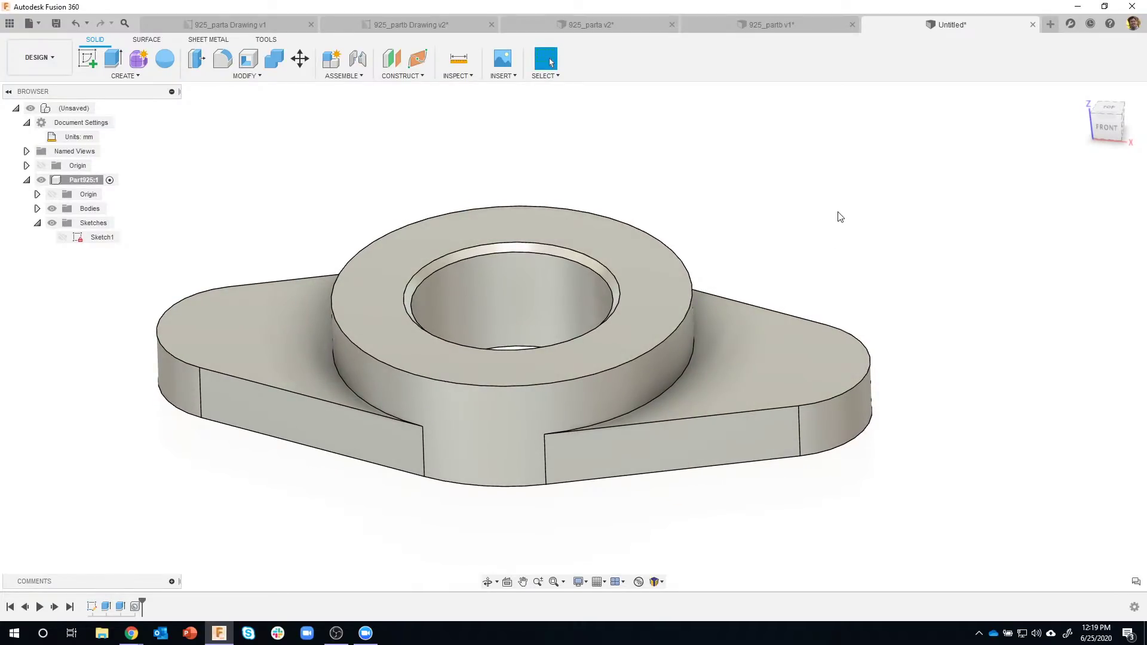
# - Start a Simple hole with a 9 mm diameter on the top face of the flange's left ear
pyautogui.keyDown('shift'); pyautogui.moveTo(840, 216); pyautogui.dragTo(349, 338, button='middle'); pyautogui.keyUp('shift')
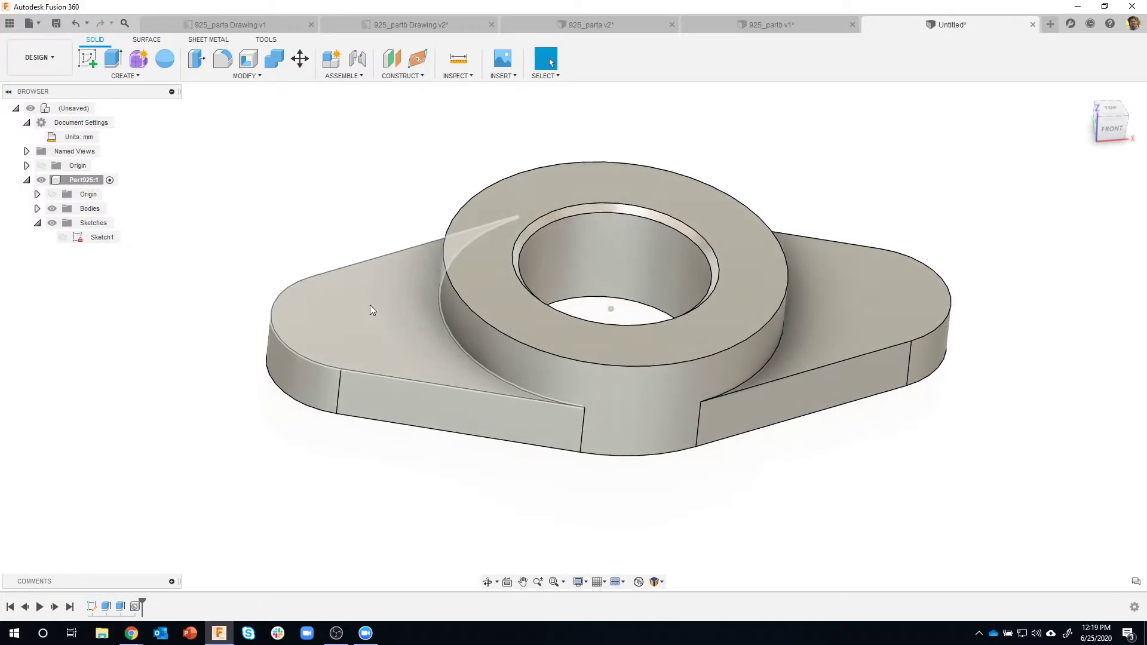
pyautogui.click(405, 315)
pyautogui.rightClick(405, 319)
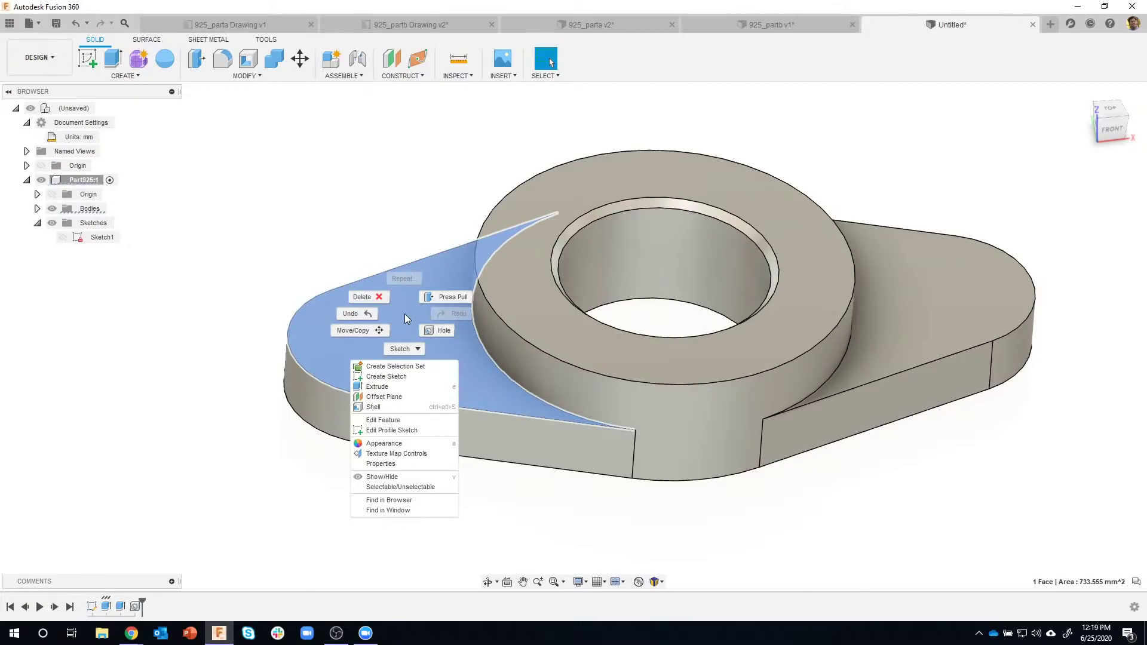
pyautogui.click(444, 332)
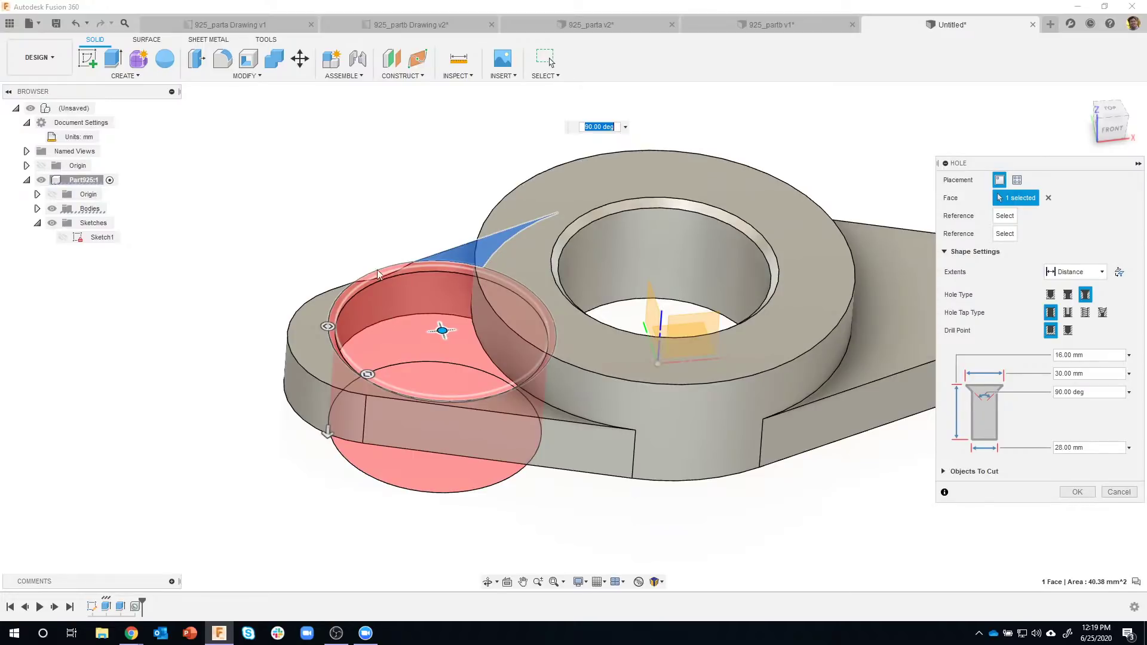
pyautogui.keyDown('shift'); pyautogui.moveTo(562, 365); pyautogui.dragTo(747, 358, button='middle'); pyautogui.keyUp('shift')
pyautogui.click(1052, 295)
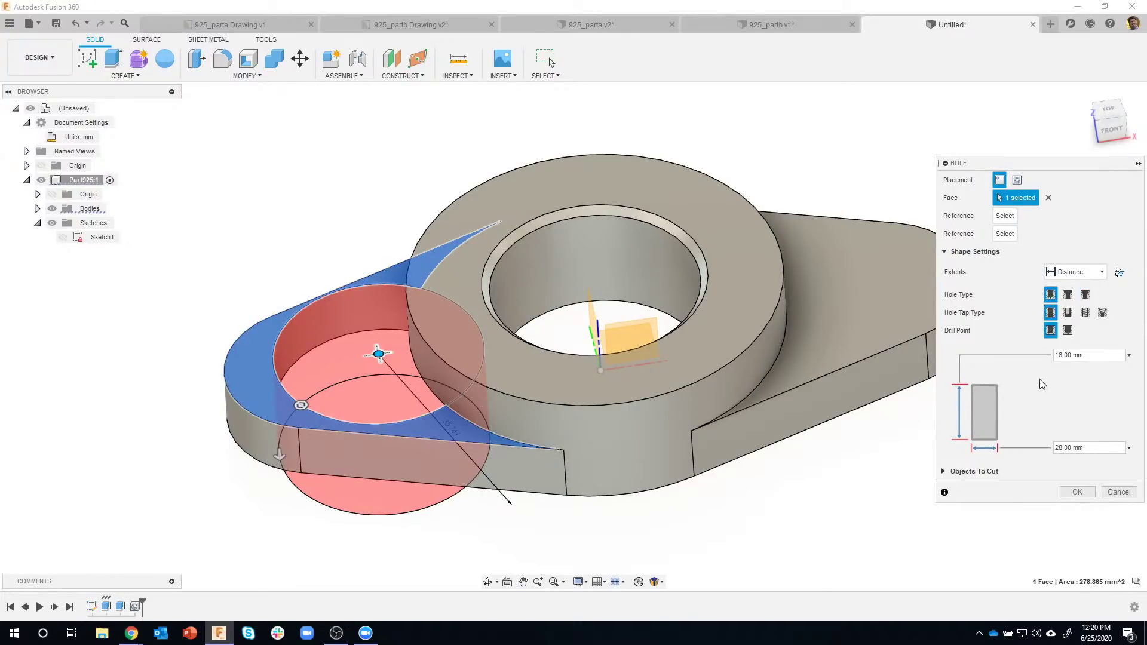
pyautogui.click(999, 448)
pyautogui.write('9')
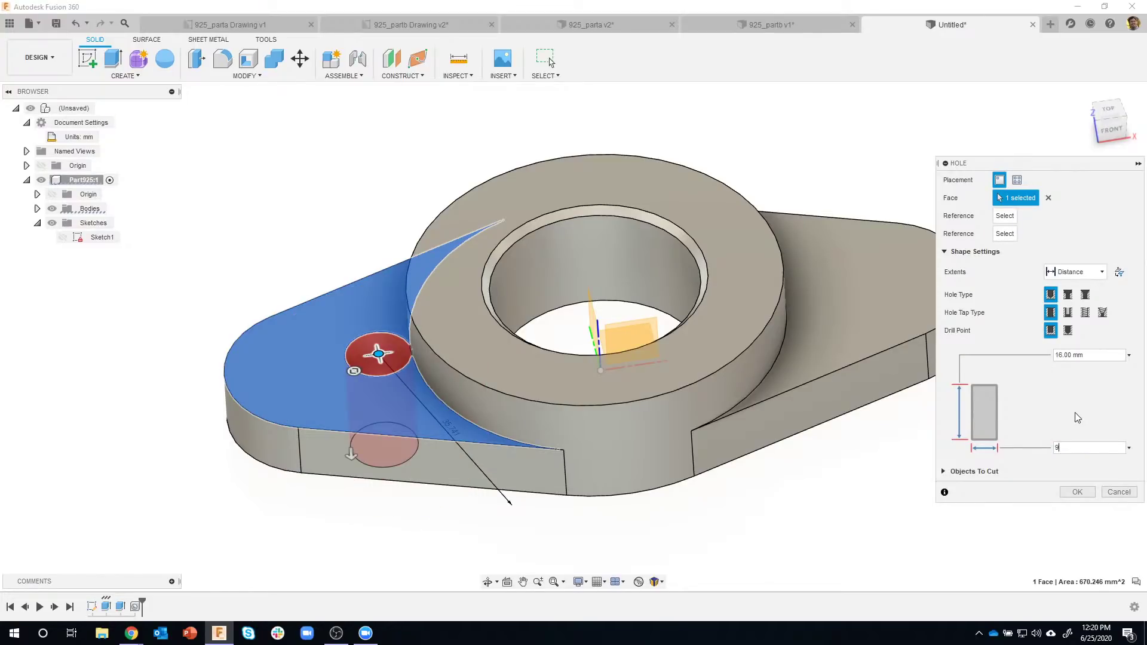
# - Move the 9 mm hole to the centre of the left ear's rounded end
pyautogui.keyDown('shift'); pyautogui.moveTo(613, 415); pyautogui.dragTo(380, 342, button='middle'); pyautogui.keyUp('shift')
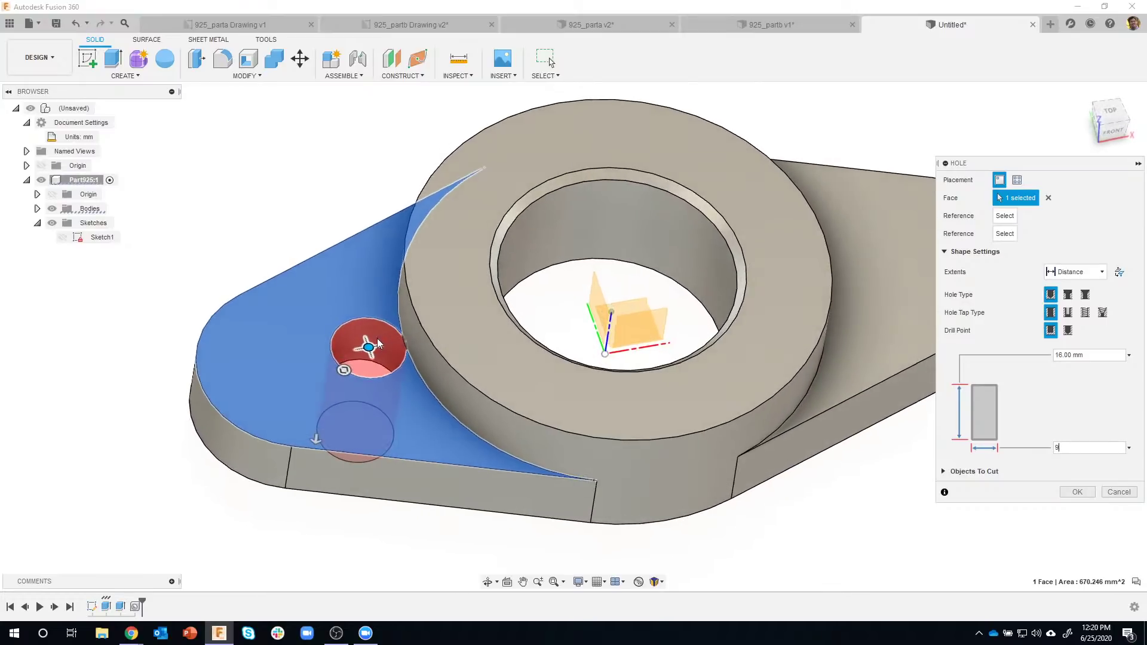
pyautogui.moveTo(367, 330); pyautogui.dragTo(359, 281)
pyautogui.moveTo(360, 281)
pyautogui.keyDown('shift'); pyautogui.mouseDown(button='middle')
pyautogui.moveTo(332, 287)
pyautogui.moveTo(349, 278)
pyautogui.mouseUp(button='middle'); pyautogui.keyUp('shift')
pyautogui.moveTo(350, 278); pyautogui.dragTo(334, 331)
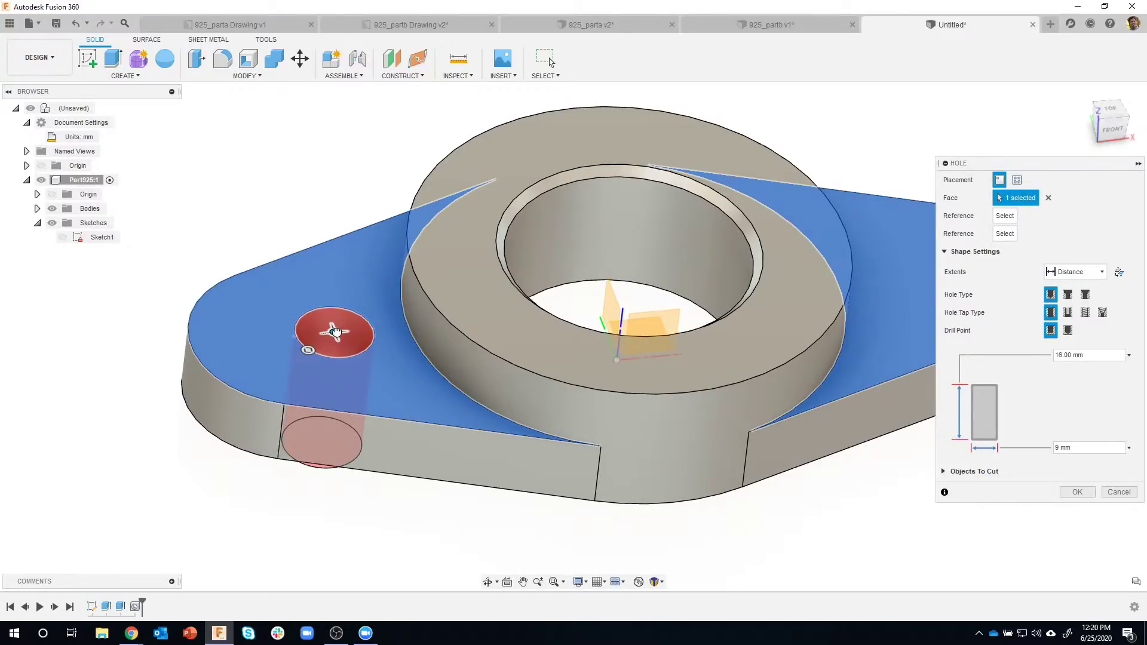
pyautogui.moveTo(321, 271); pyautogui.dragTo(296, 335)
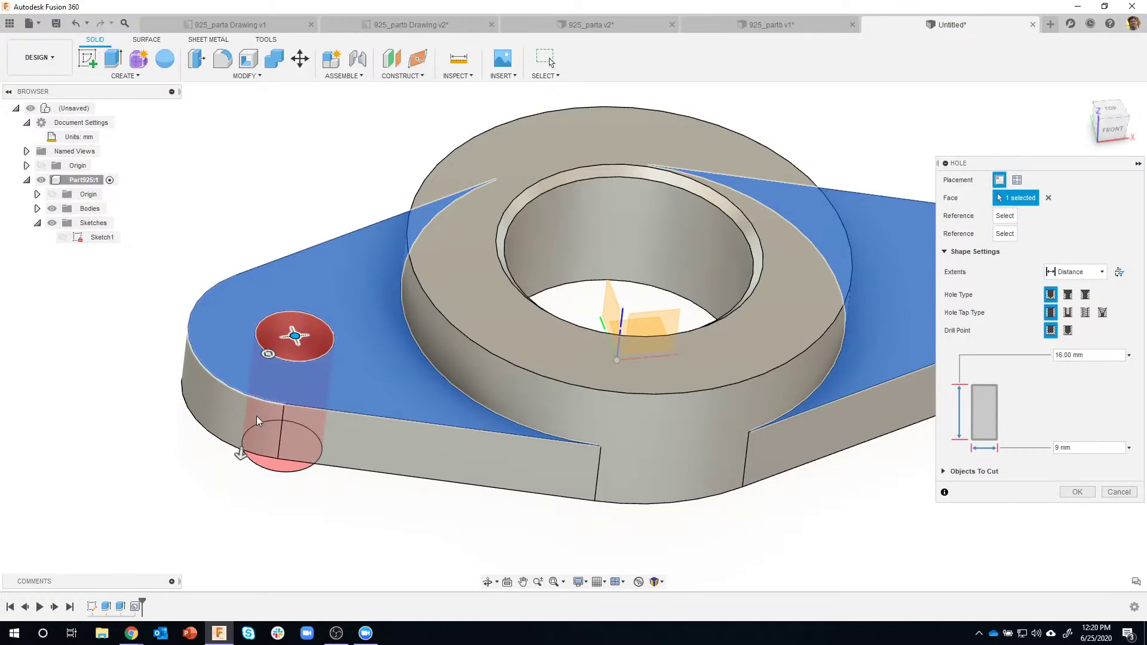
pyautogui.keyDown('shift'); pyautogui.moveTo(305, 314); pyautogui.dragTo(293, 355, button='middle'); pyautogui.keyUp('shift')
pyautogui.moveTo(290, 360)
pyautogui.mouseDown()
pyautogui.moveTo(321, 321)
pyautogui.moveTo(326, 263)
pyautogui.moveTo(304, 342)
pyautogui.mouseUp()
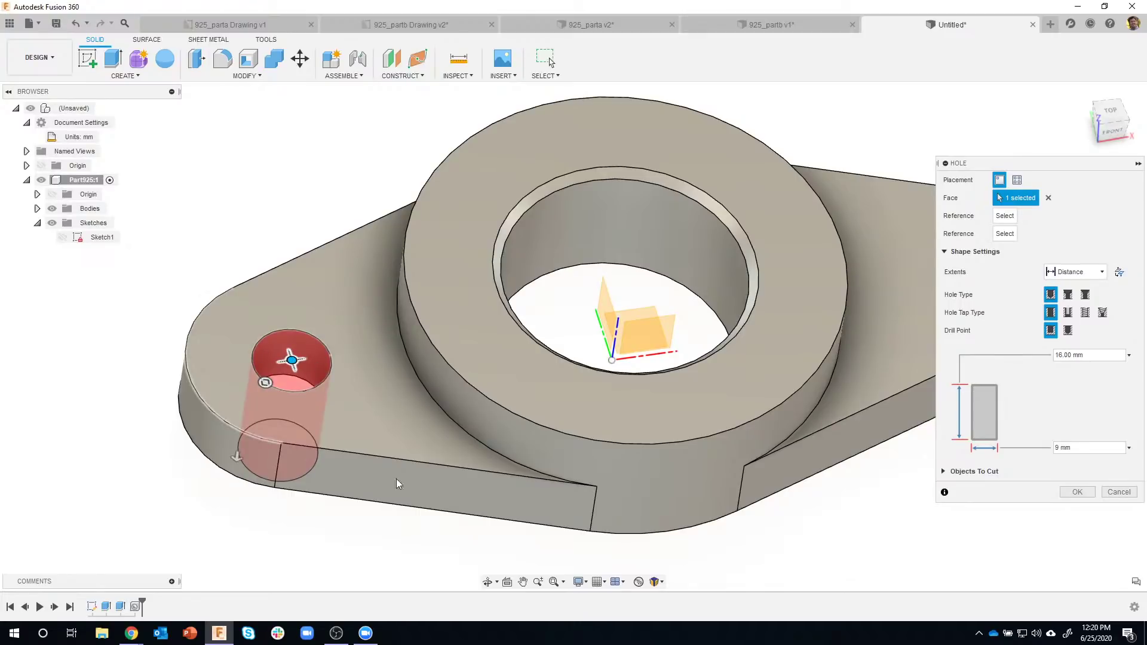
# - Set the extents of the left ear's 9 mm hole to All
pyautogui.keyDown('shift'); pyautogui.moveTo(397, 624); pyautogui.dragTo(848, 466, button='middle'); pyautogui.keyUp('shift')
pyautogui.click(1103, 273)
pyautogui.click(1074, 312)
pyautogui.keyDown('shift'); pyautogui.moveTo(704, 525); pyautogui.dragTo(283, 328, button='middle'); pyautogui.keyUp('shift')
pyautogui.keyDown('shift'); pyautogui.moveTo(400, 525); pyautogui.dragTo(762, 535, button='middle'); pyautogui.keyUp('shift')
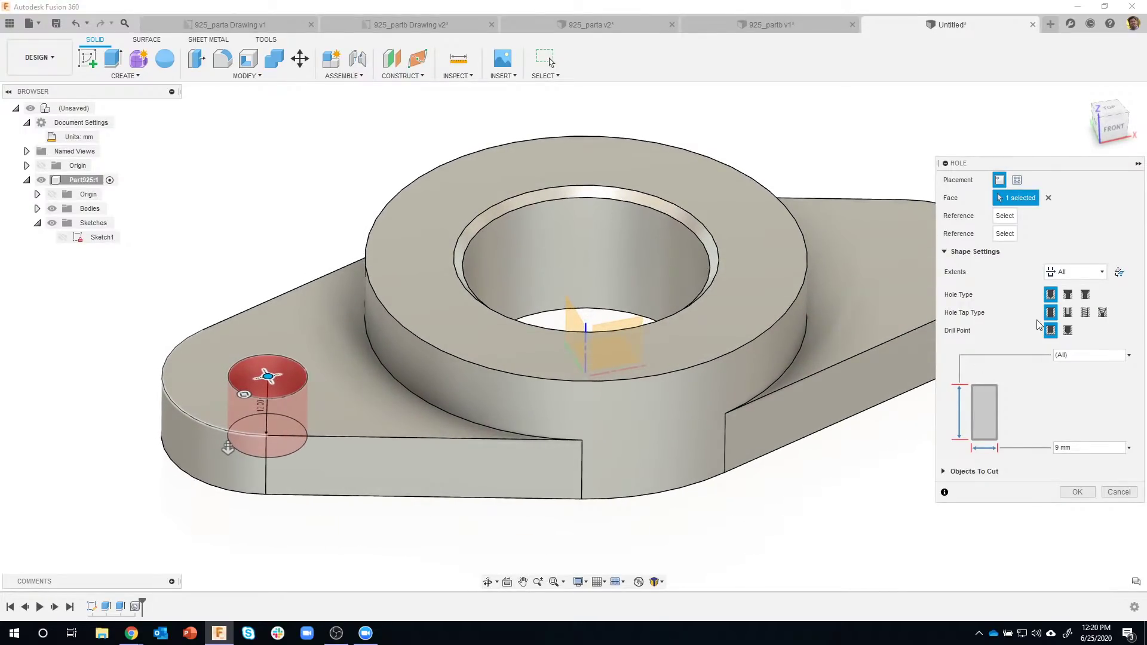
# - Make the left ear's hole a Counterbore, with the counterbore about 17.6 mm in diameter and 2.2 mm deep
pyautogui.click(1068, 295)
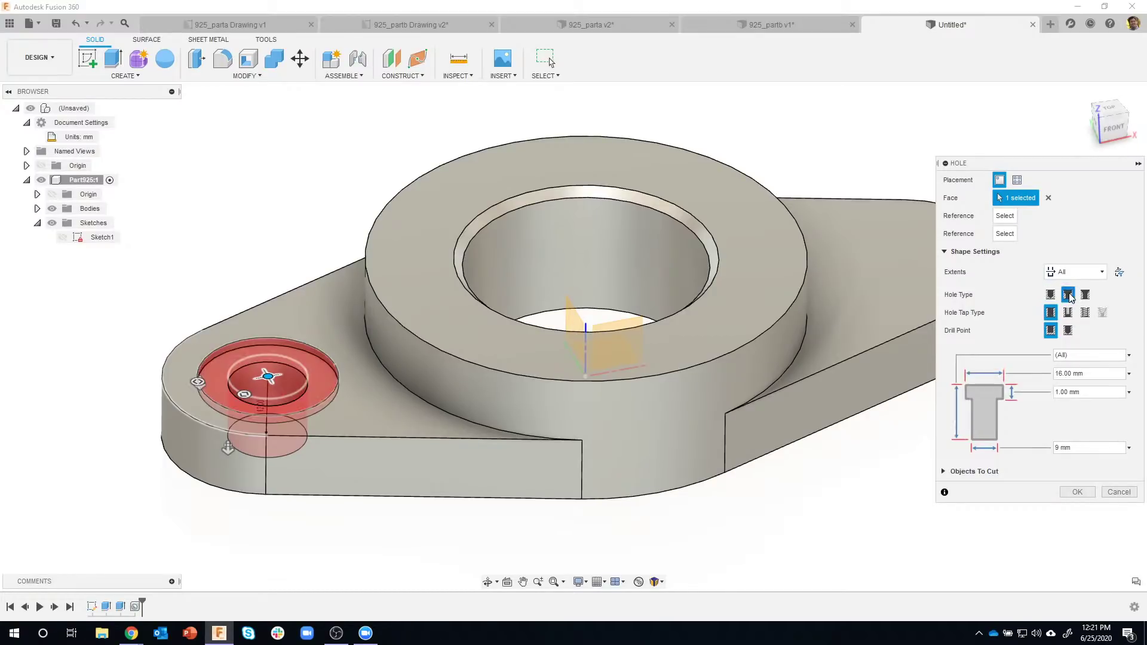
pyautogui.scroll(5, 514, 360)
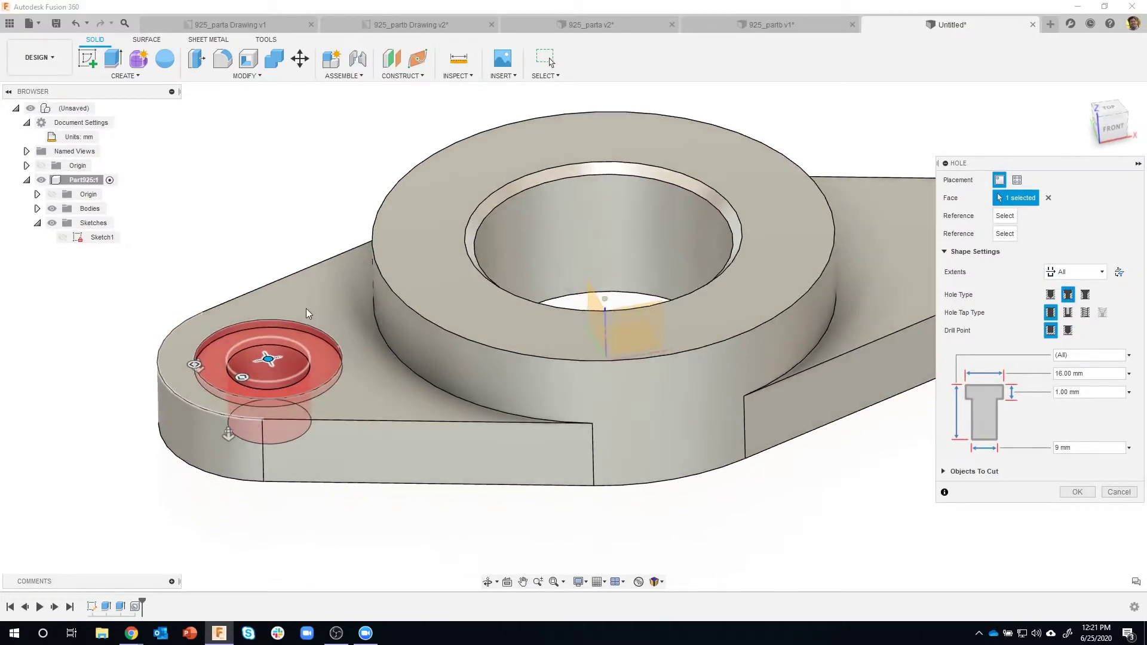
pyautogui.moveTo(185, 357); pyautogui.dragTo(173, 358)
pyautogui.keyDown('shift'); pyautogui.moveTo(254, 437); pyautogui.dragTo(197, 343, button='middle'); pyautogui.keyUp('shift')
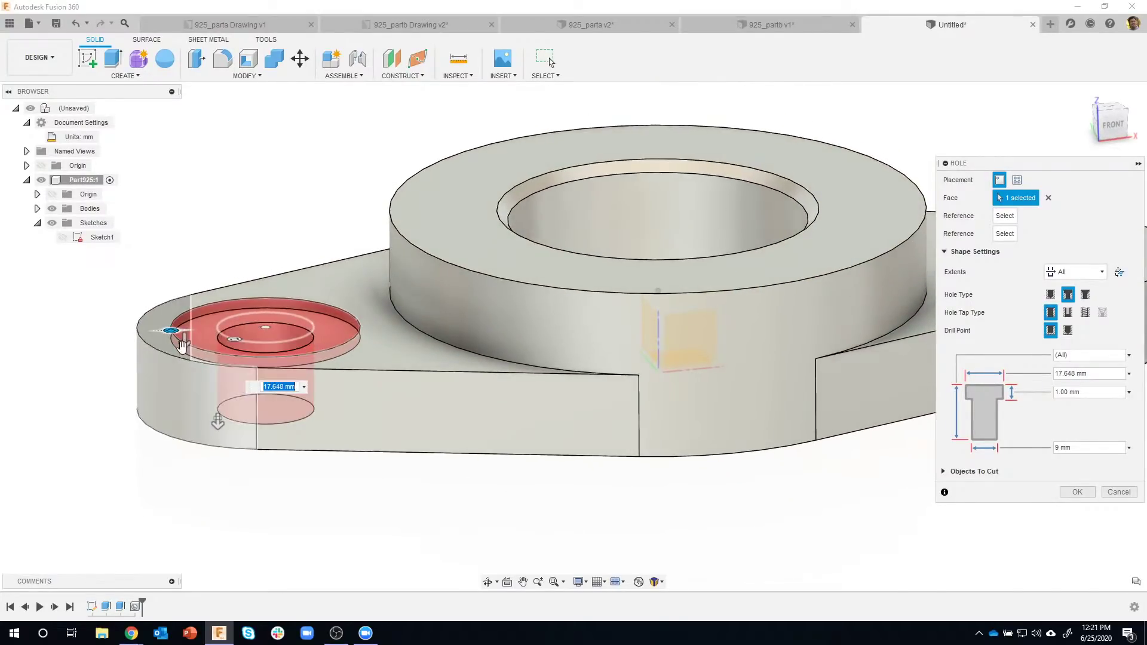
pyautogui.moveTo(182, 335); pyautogui.dragTo(185, 351)
pyautogui.moveTo(254, 364)
pyautogui.keyDown('shift'); pyautogui.mouseDown(button='middle')
pyautogui.moveTo(254, 313)
pyautogui.moveTo(395, 362)
pyautogui.moveTo(555, 359)
pyautogui.mouseUp(button='middle'); pyautogui.keyUp('shift')
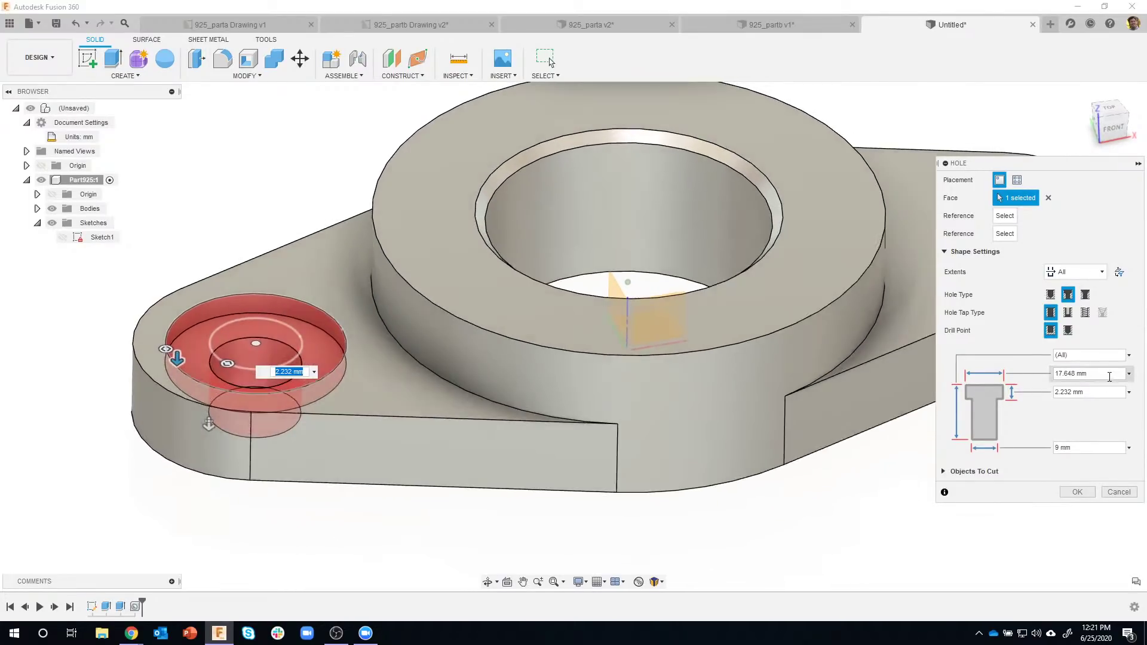
# - Set the counterbore diameter to 16 mm and create the left ear's hole
pyautogui.click(1093, 374)
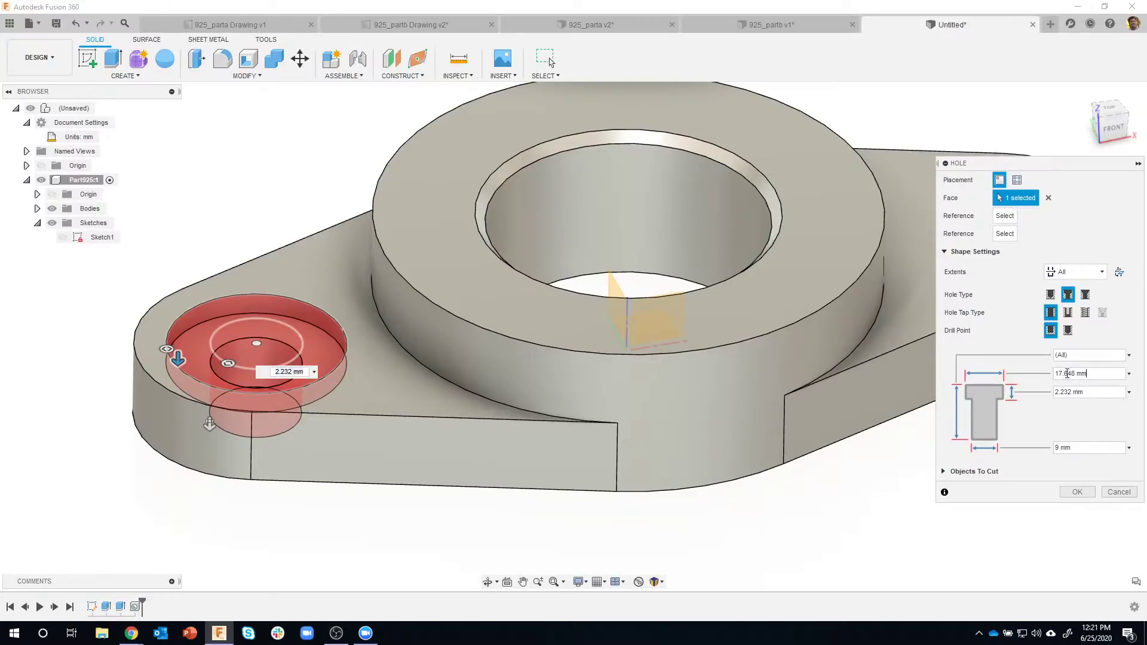
pyautogui.moveTo(1095, 374); pyautogui.dragTo(1050, 381)
pyautogui.write('16')
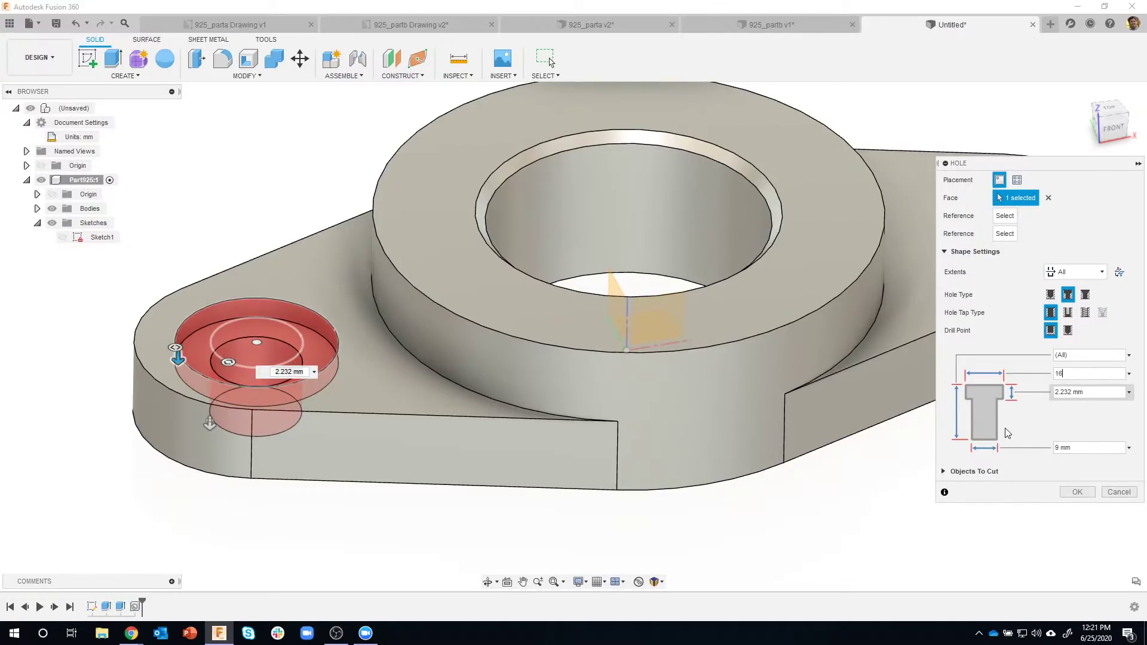
pyautogui.keyDown('shift'); pyautogui.moveTo(825, 439); pyautogui.dragTo(673, 362, button='middle'); pyautogui.keyUp('shift')
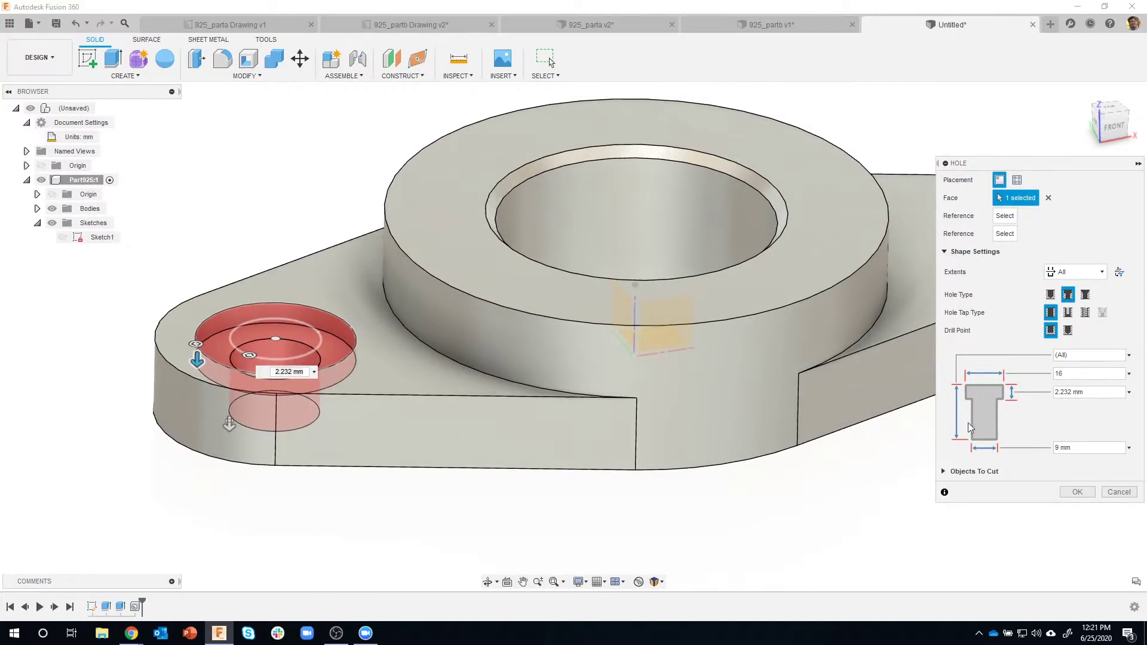
pyautogui.click(1076, 493)
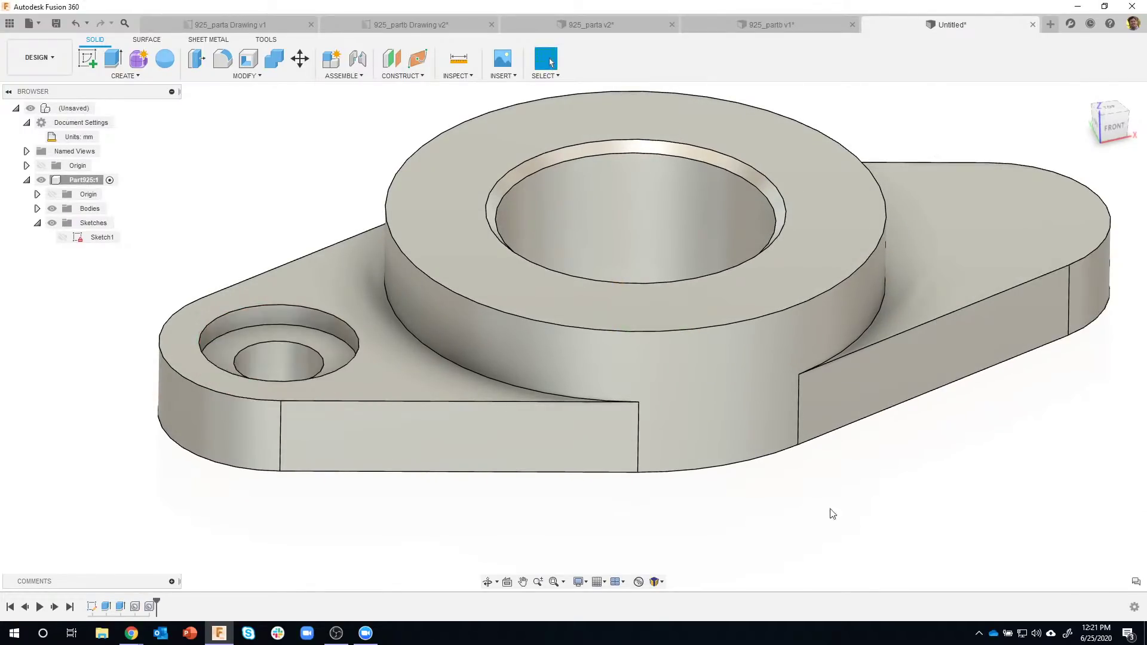
# - Measure the distance from the left ear's counterbore floor to the flange's bottom face
pyautogui.keyDown('shift'); pyautogui.moveTo(762, 522); pyautogui.dragTo(303, 149, button='middle'); pyautogui.keyUp('shift')
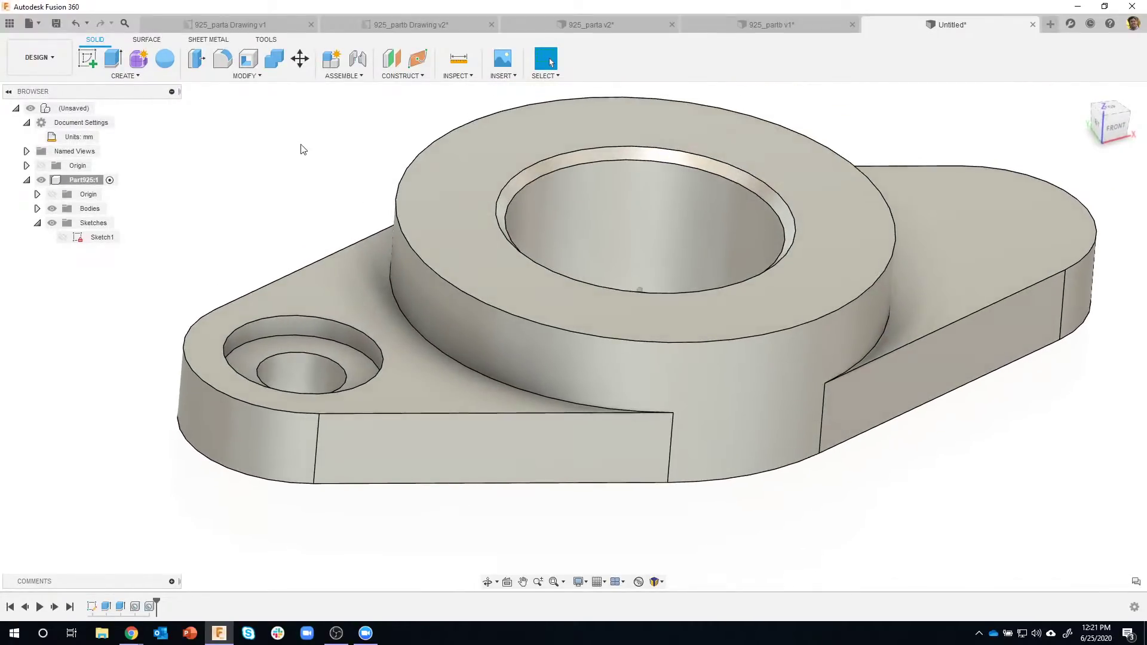
pyautogui.click(466, 64)
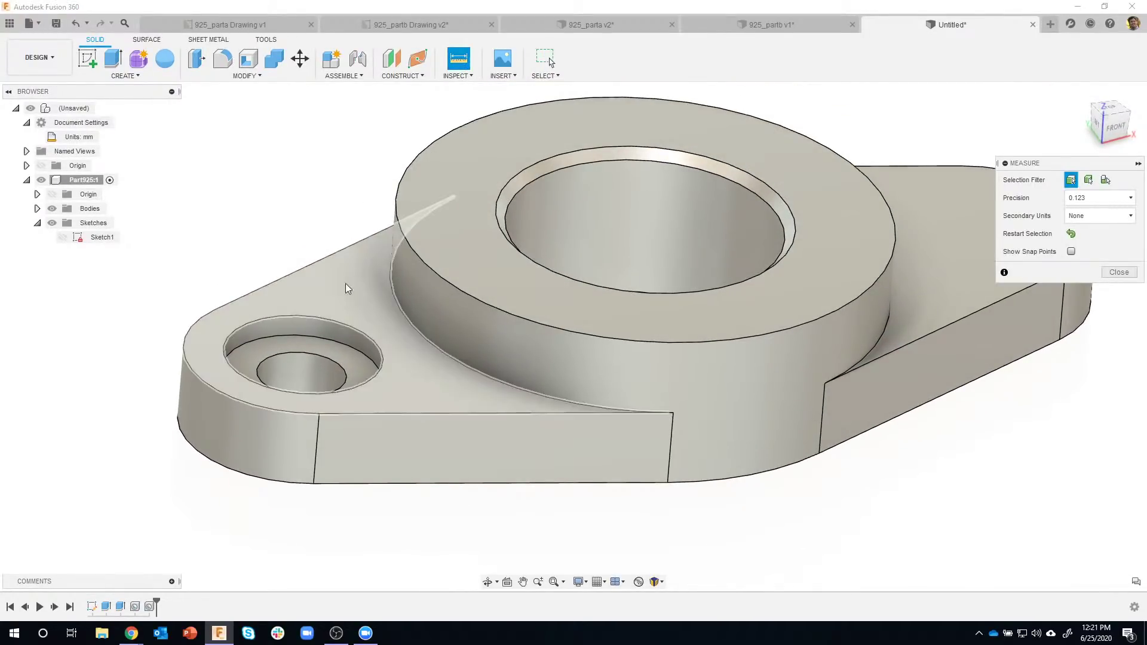
pyautogui.click(320, 343)
pyautogui.keyDown('shift'); pyautogui.moveTo(382, 439); pyautogui.dragTo(360, 372, button='middle'); pyautogui.keyUp('shift')
pyautogui.click(360, 377)
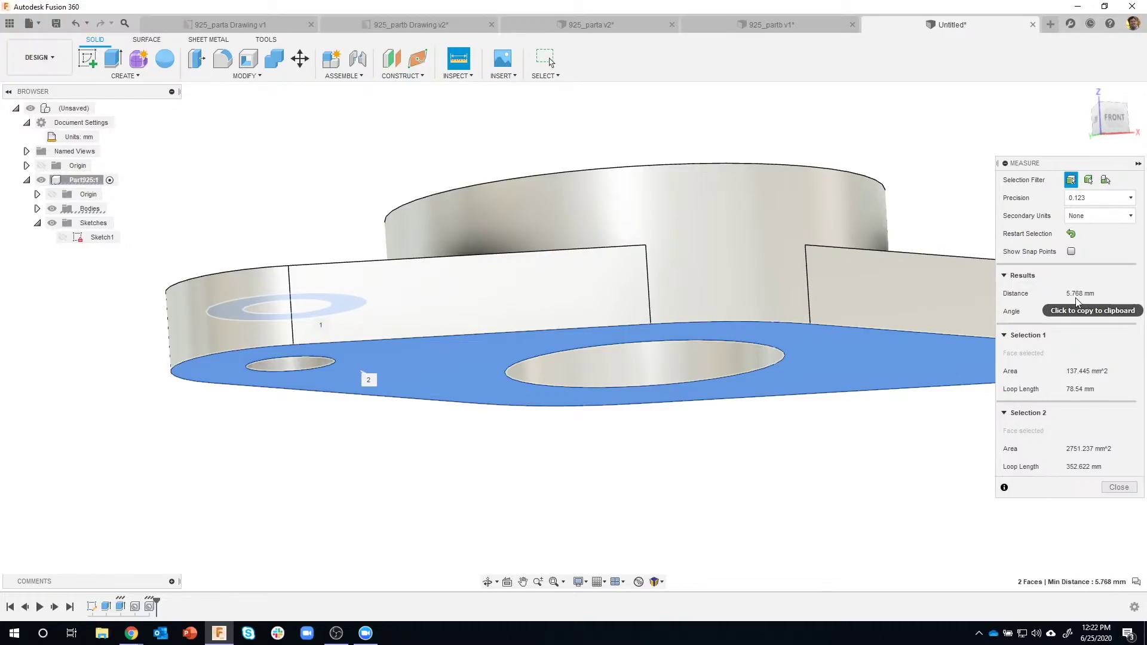
pyautogui.click(1119, 488)
# - Start a Press Pull on the left ear's counterbore floor and offset the face about 0.3 mm downward
pyautogui.keyDown('shift'); pyautogui.moveTo(686, 487); pyautogui.dragTo(289, 335, button='middle'); pyautogui.keyUp('shift')
pyautogui.click(288, 338)
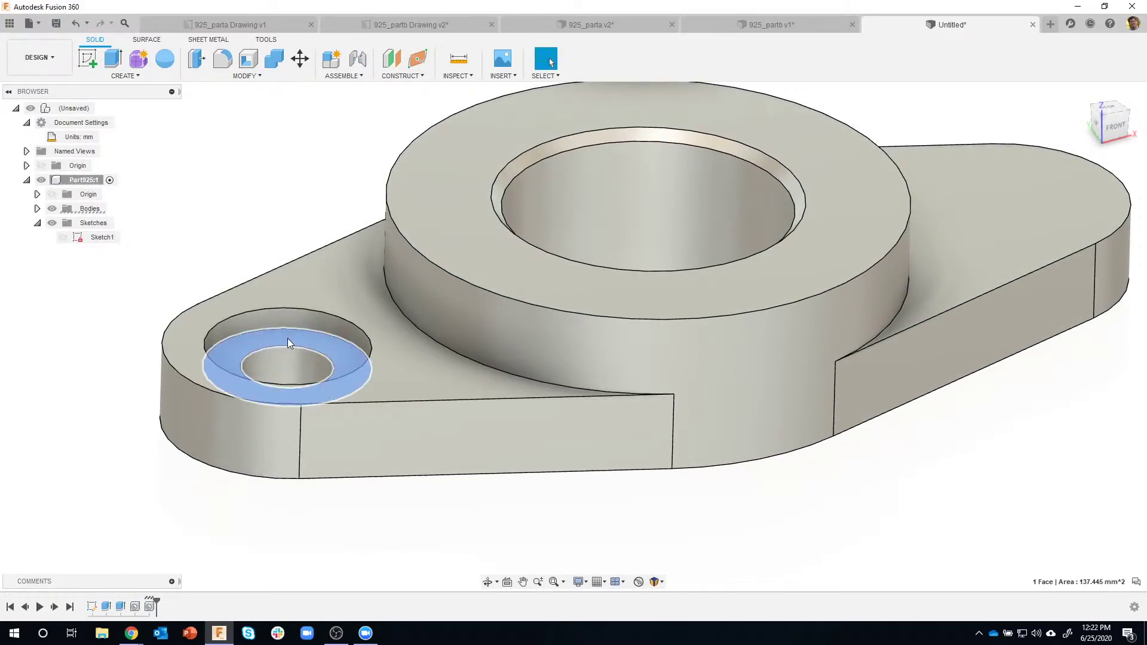
pyautogui.rightClick(288, 342)
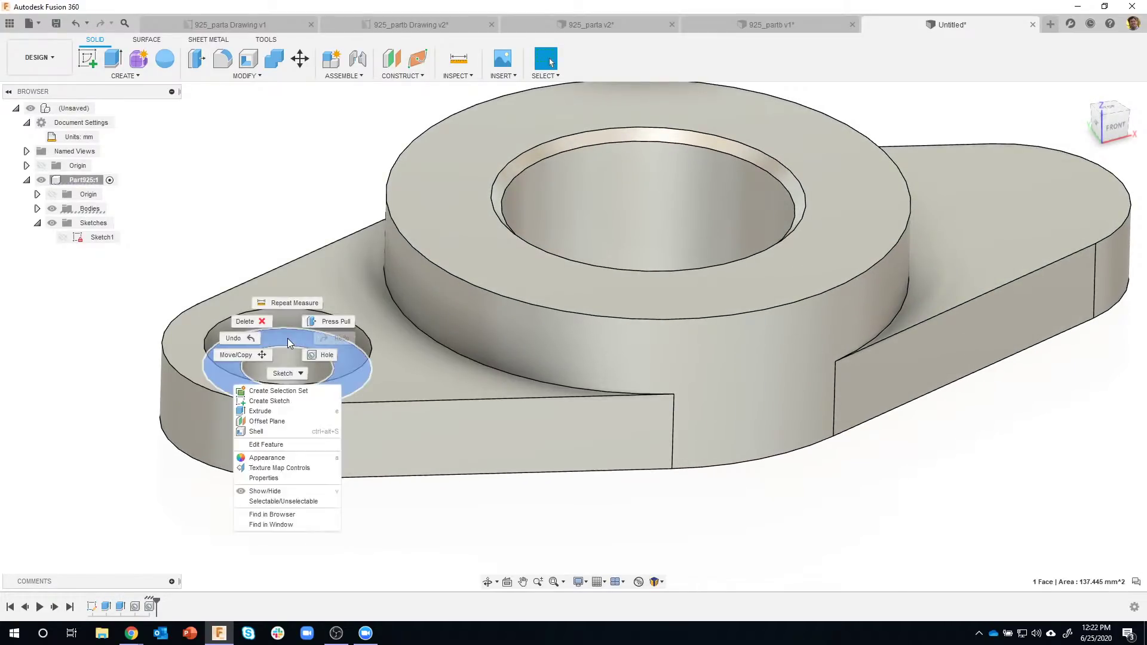
pyautogui.click(332, 322)
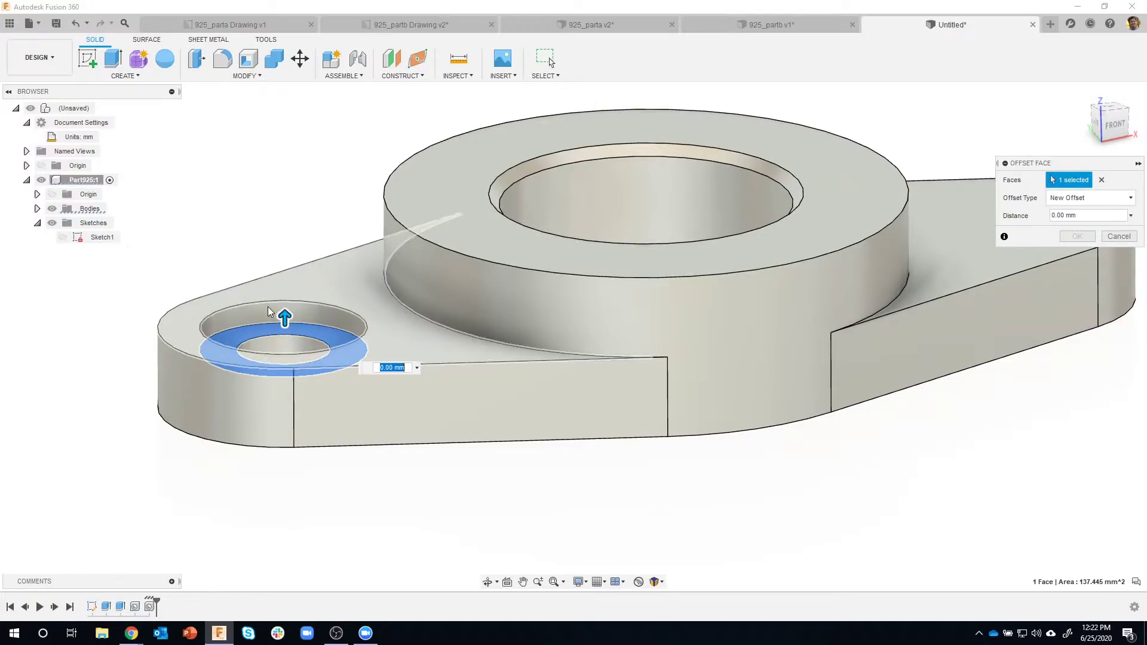
pyautogui.moveTo(283, 319)
pyautogui.mouseDown()
pyautogui.moveTo(285, 352)
pyautogui.moveTo(285, 317)
pyautogui.moveTo(285, 326)
pyautogui.mouseUp()
# - Try the Automatic offset type with a counterbore depth of about 2.95 mm, and return to New Offset
pyautogui.click(1104, 199)
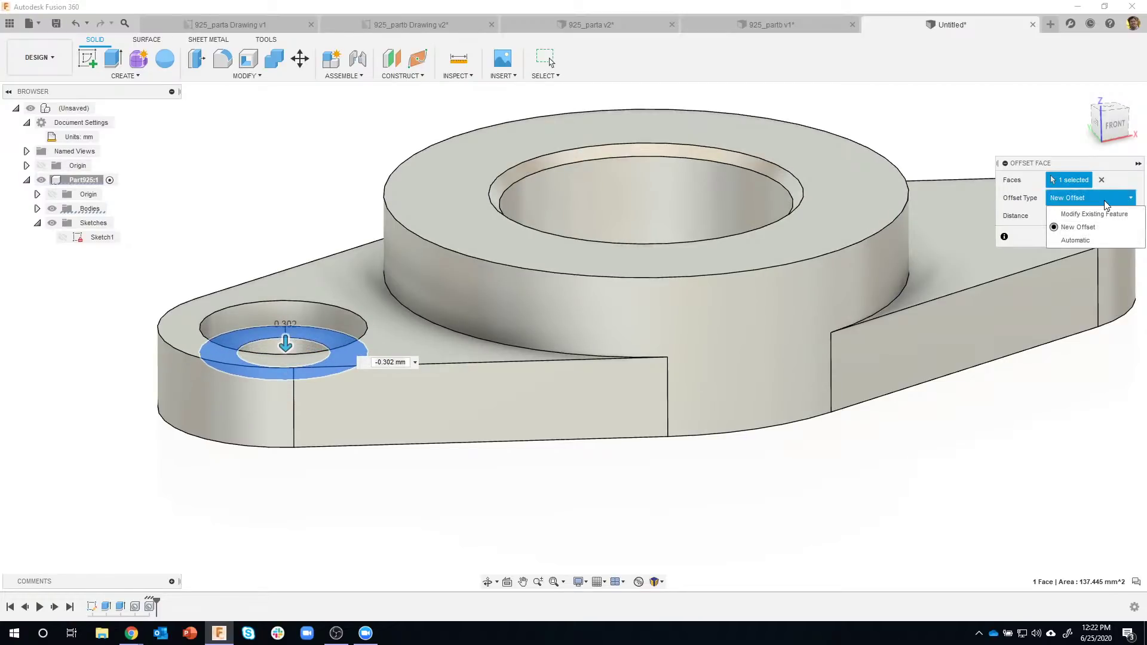
pyautogui.click(1091, 241)
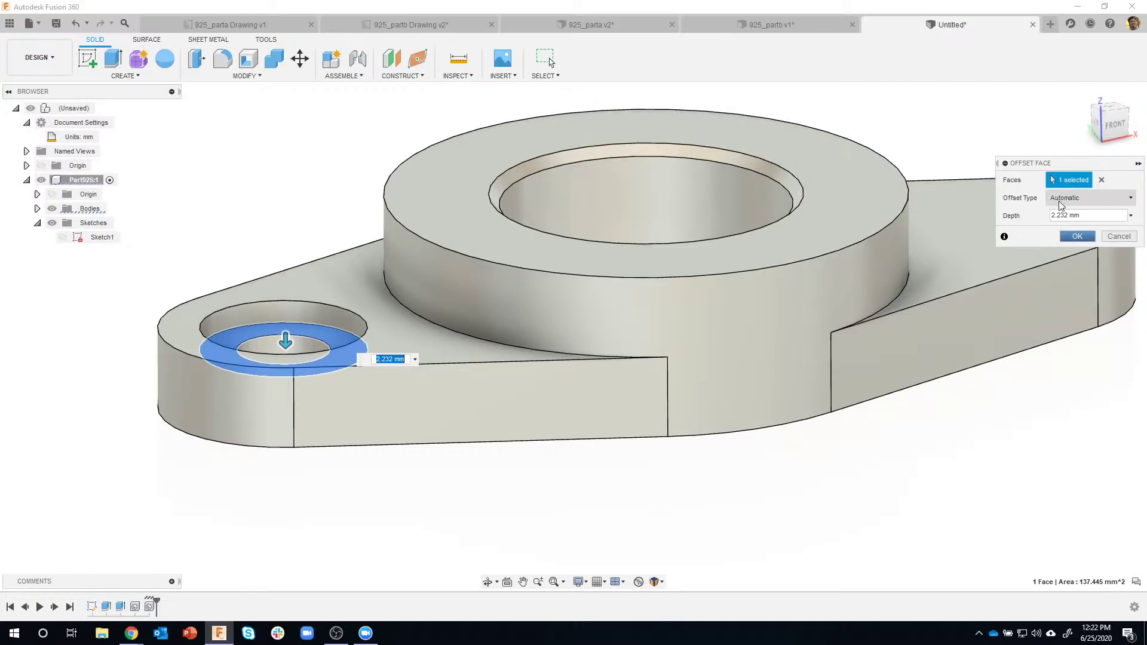
pyautogui.moveTo(286, 340); pyautogui.dragTo(286, 349)
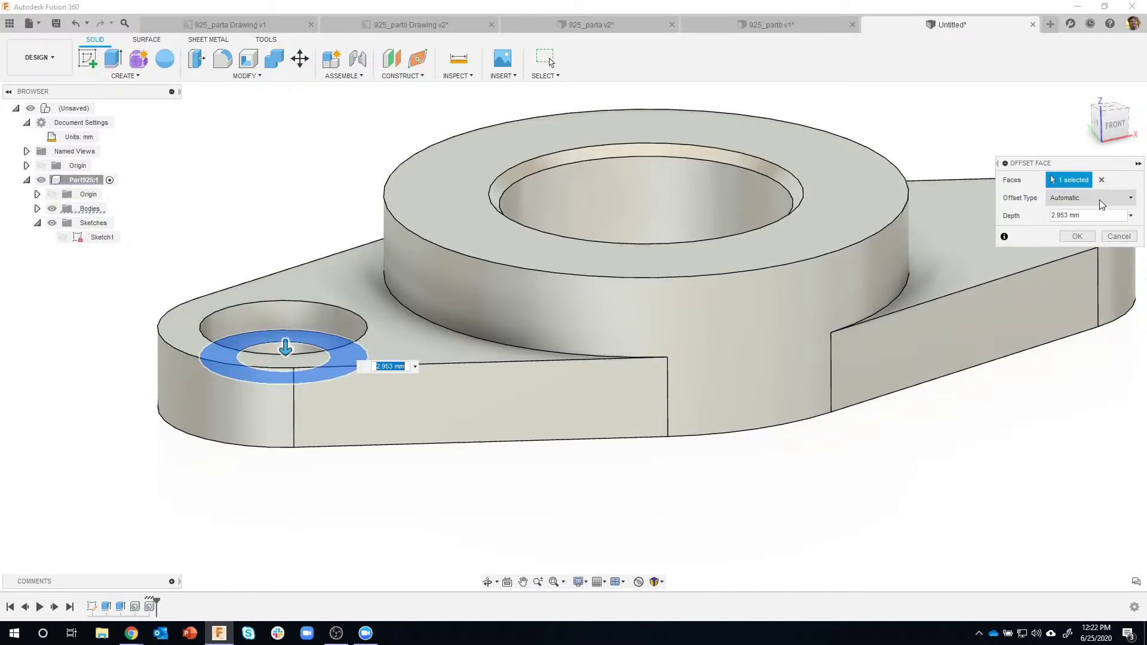
pyautogui.click(1099, 199)
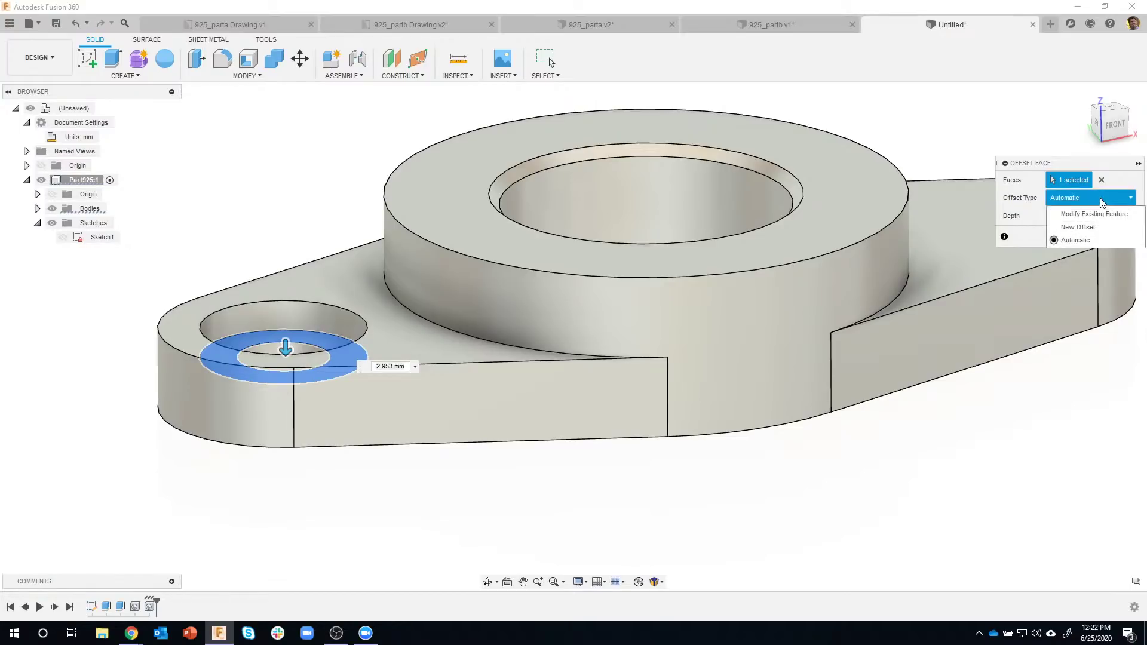
pyautogui.click(1079, 227)
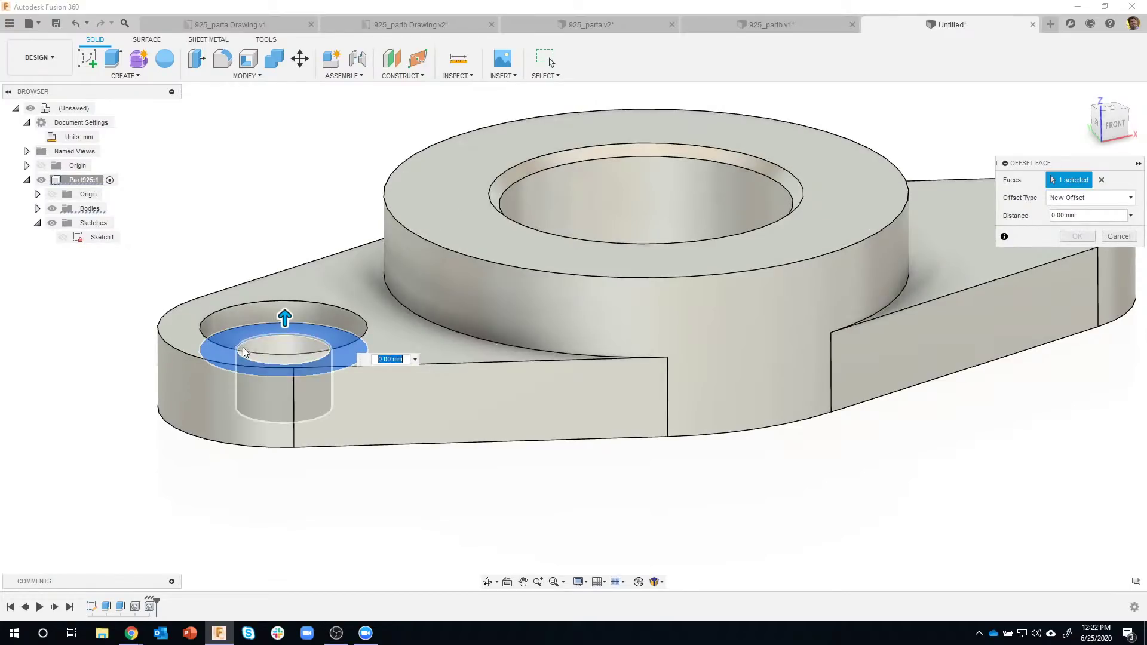
# - Offset the counterbore floor about 1 mm downward and re-anchor the offset distance to the flange's bottom face
pyautogui.moveTo(285, 318); pyautogui.dragTo(285, 326)
pyautogui.click(415, 370)
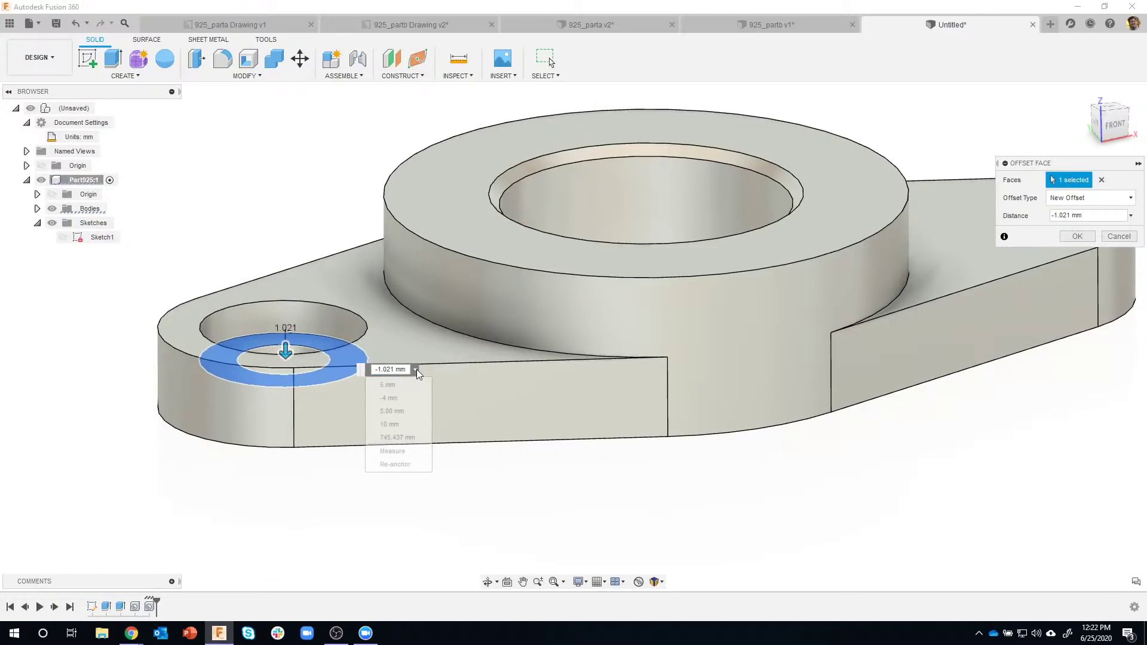
pyautogui.click(413, 465)
pyautogui.keyDown('shift'); pyautogui.moveTo(400, 502); pyautogui.dragTo(329, 351, button='middle'); pyautogui.keyUp('shift')
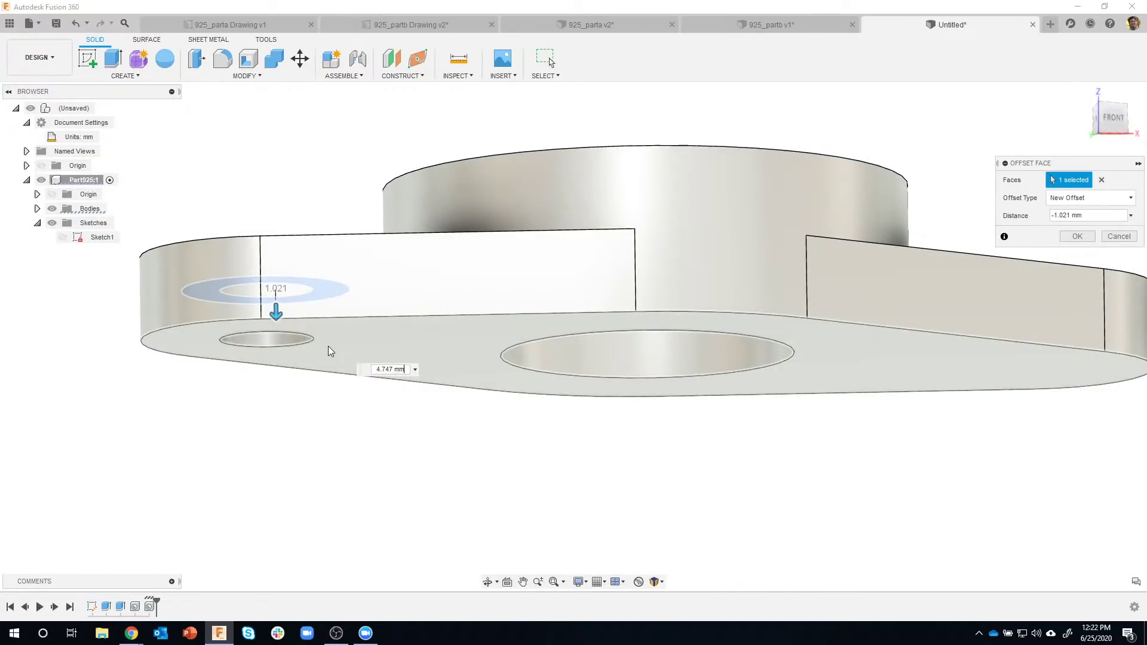
pyautogui.write('4.747 mm')
pyautogui.press('Return')
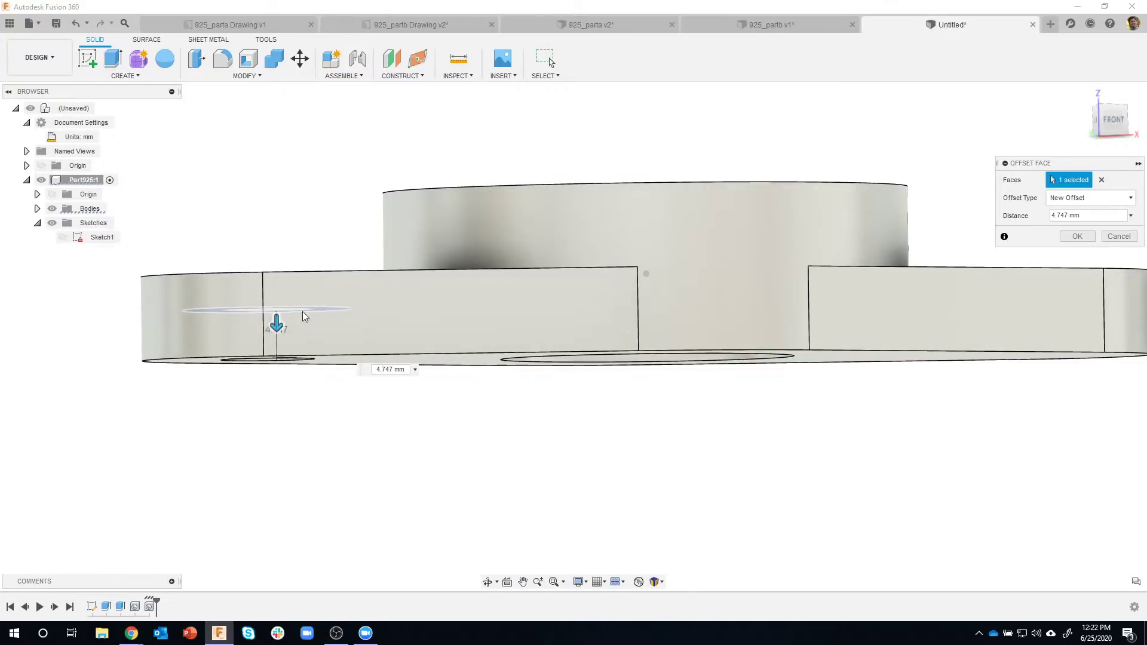
# - Set the counterbore floor's distance from the flange's bottom face to 5 mm and apply the face offset
pyautogui.keyDown('shift'); pyautogui.moveTo(310, 327); pyautogui.dragTo(270, 345, button='middle'); pyautogui.keyUp('shift')
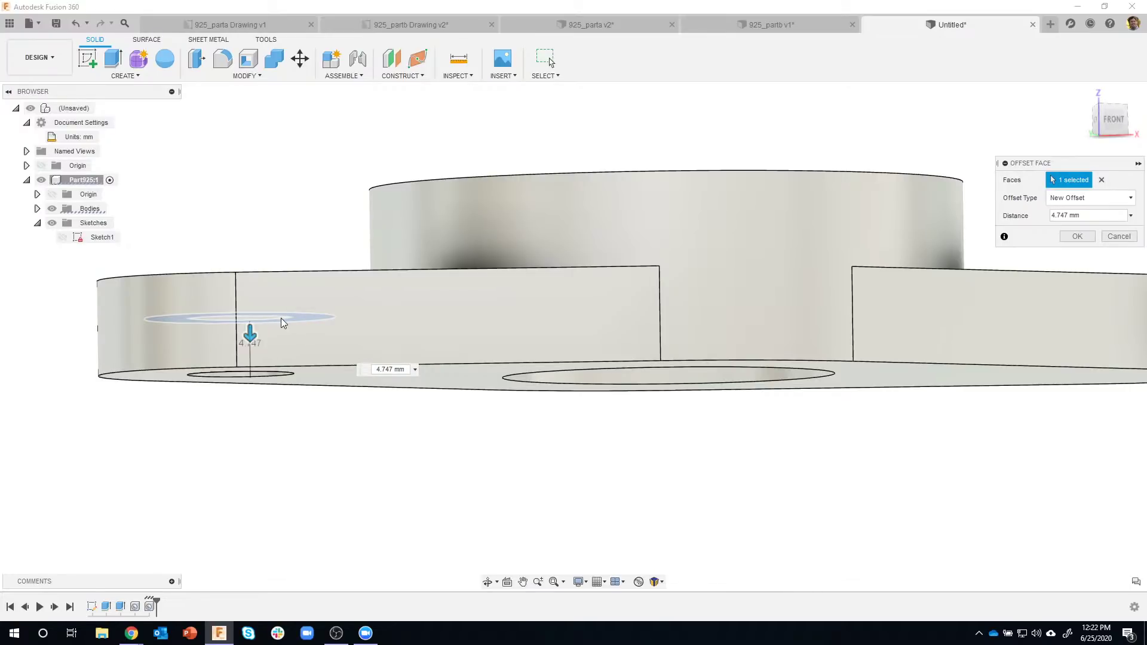
pyautogui.moveTo(250, 335); pyautogui.dragTo(254, 316)
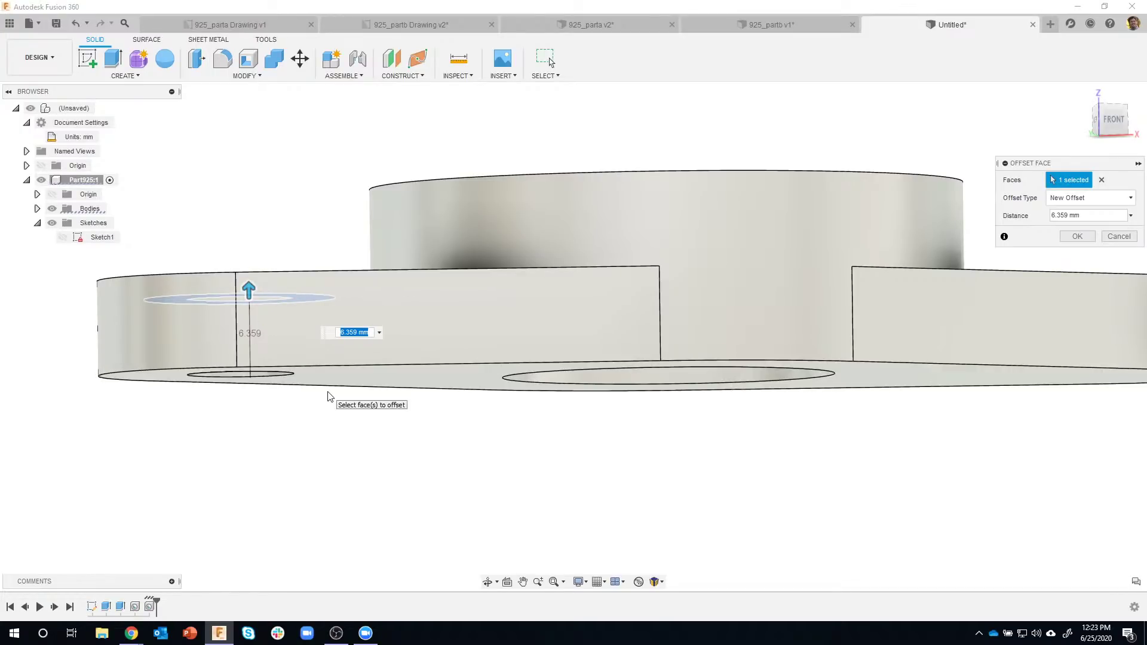
pyautogui.write('5')
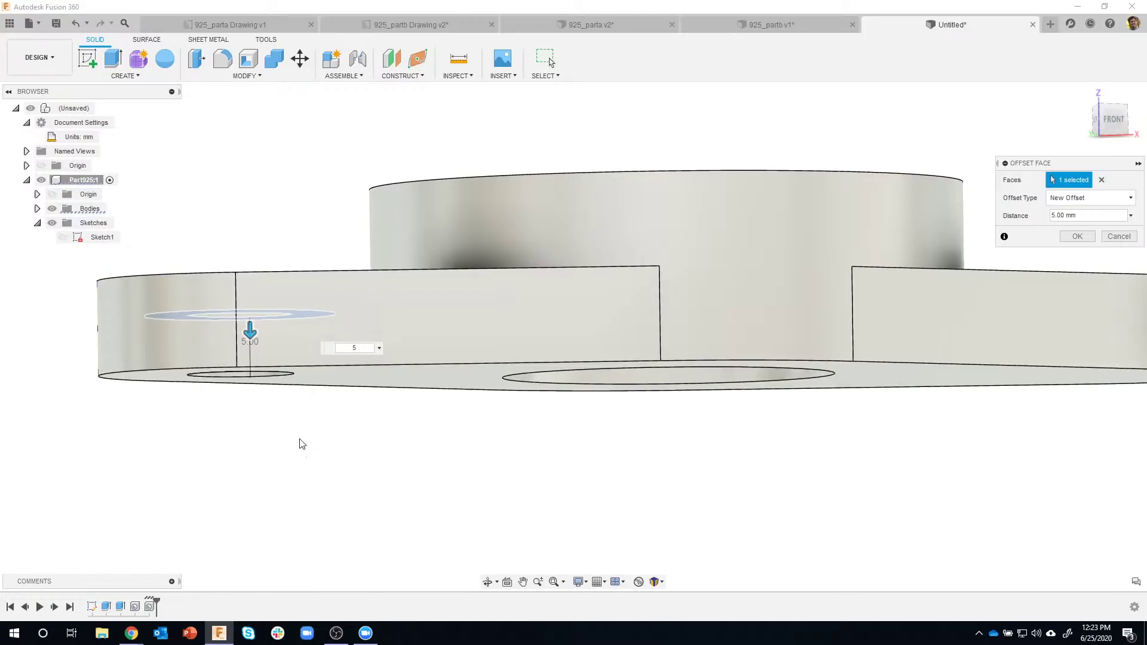
pyautogui.click(379, 348)
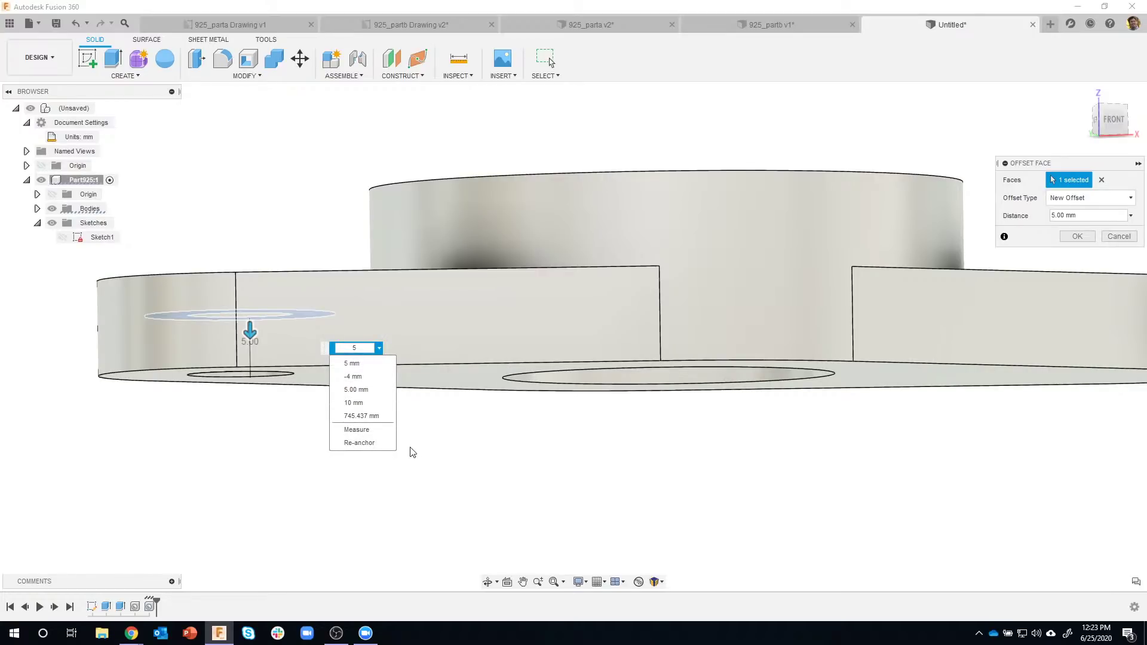
pyautogui.click(428, 442)
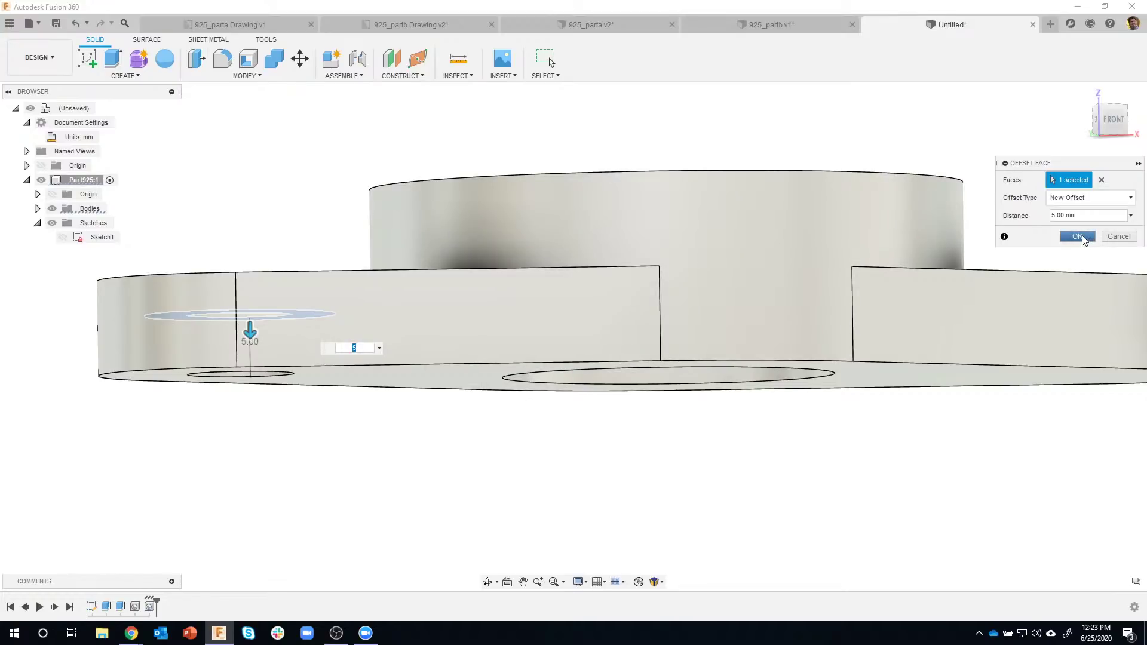
pyautogui.click(1078, 236)
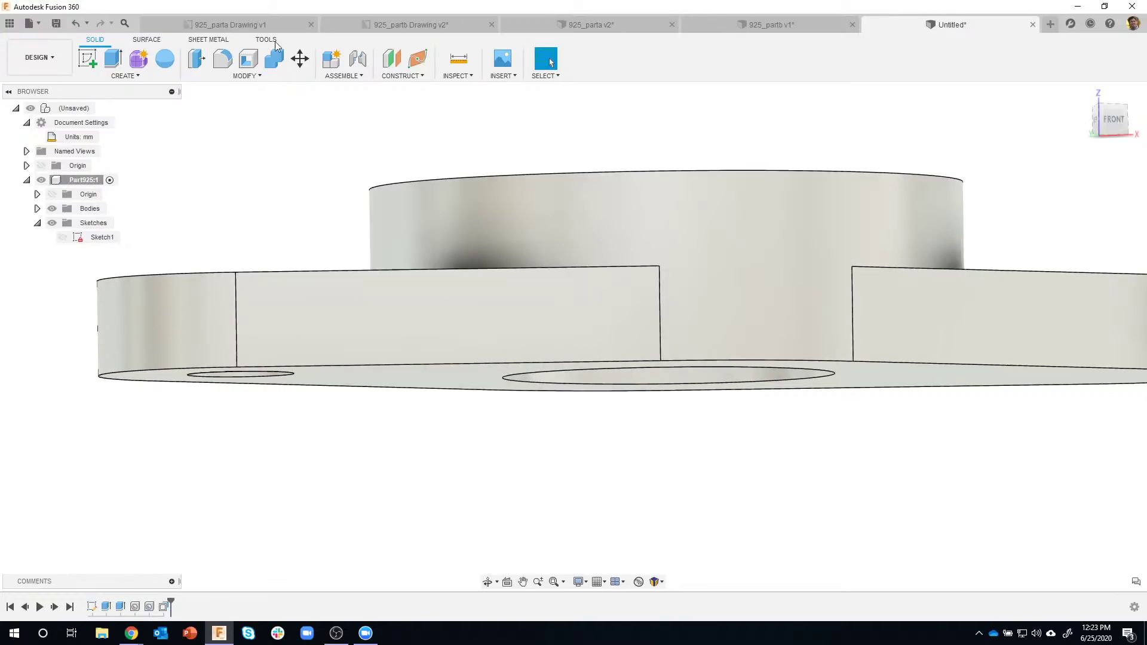
# - Consult the 925_parta drawing and recheck the material thickness between the counterbore floor and the flange's bottom face
pyautogui.click(245, 27)
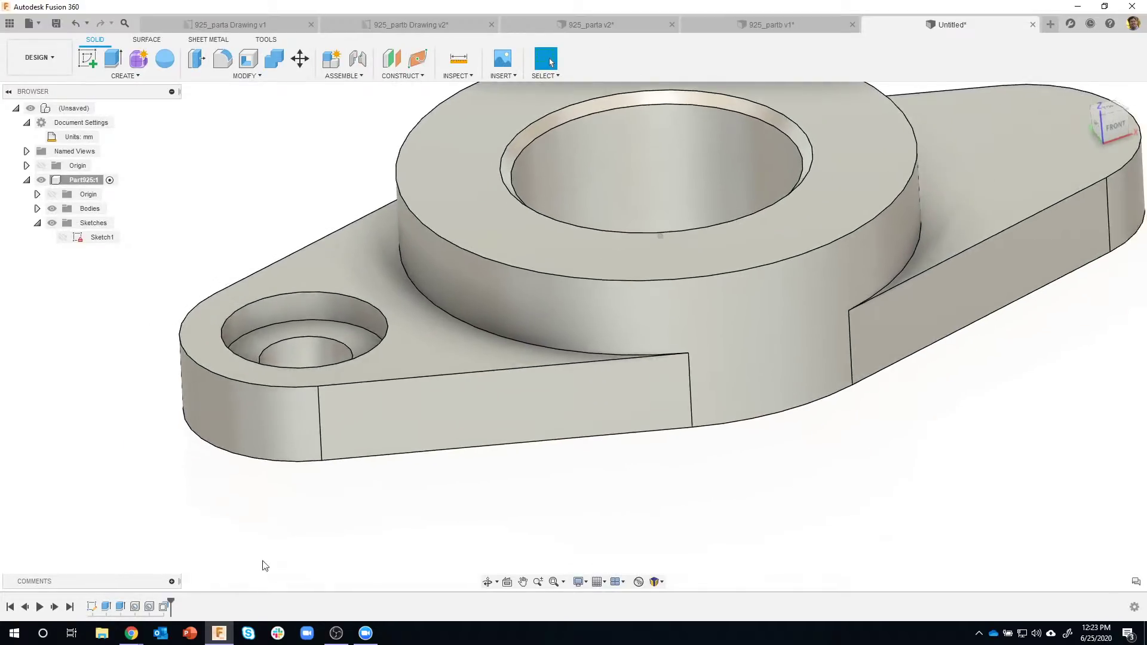
pyautogui.keyDown('shift'); pyautogui.moveTo(260, 574); pyautogui.dragTo(378, 475, button='middle'); pyautogui.keyUp('shift')
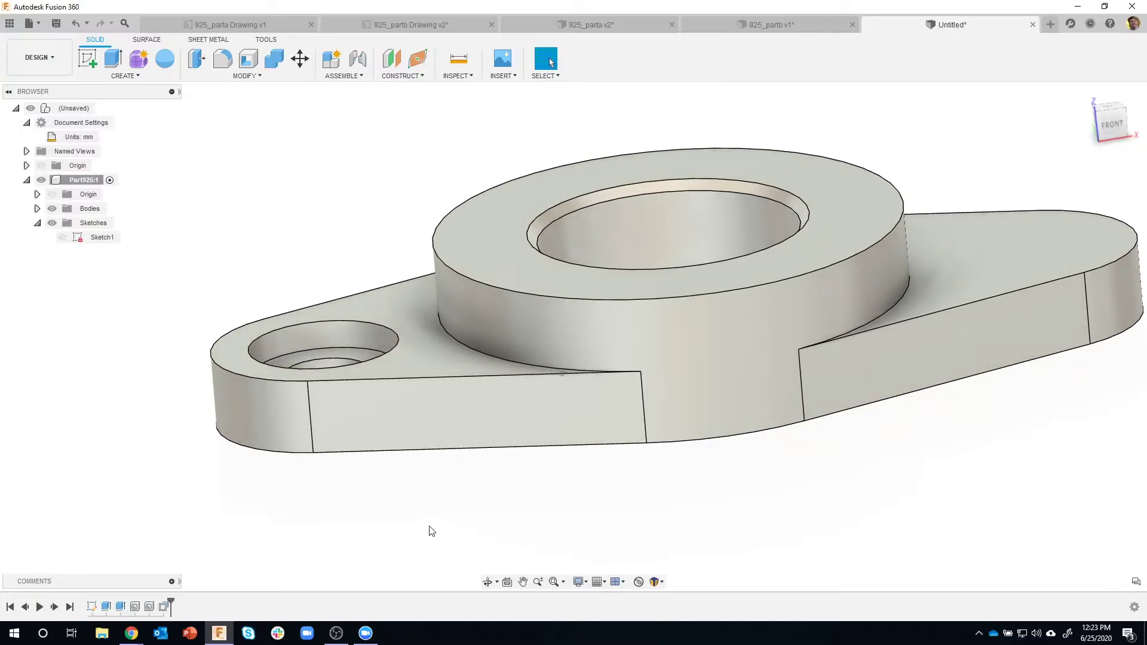
pyautogui.click(458, 58)
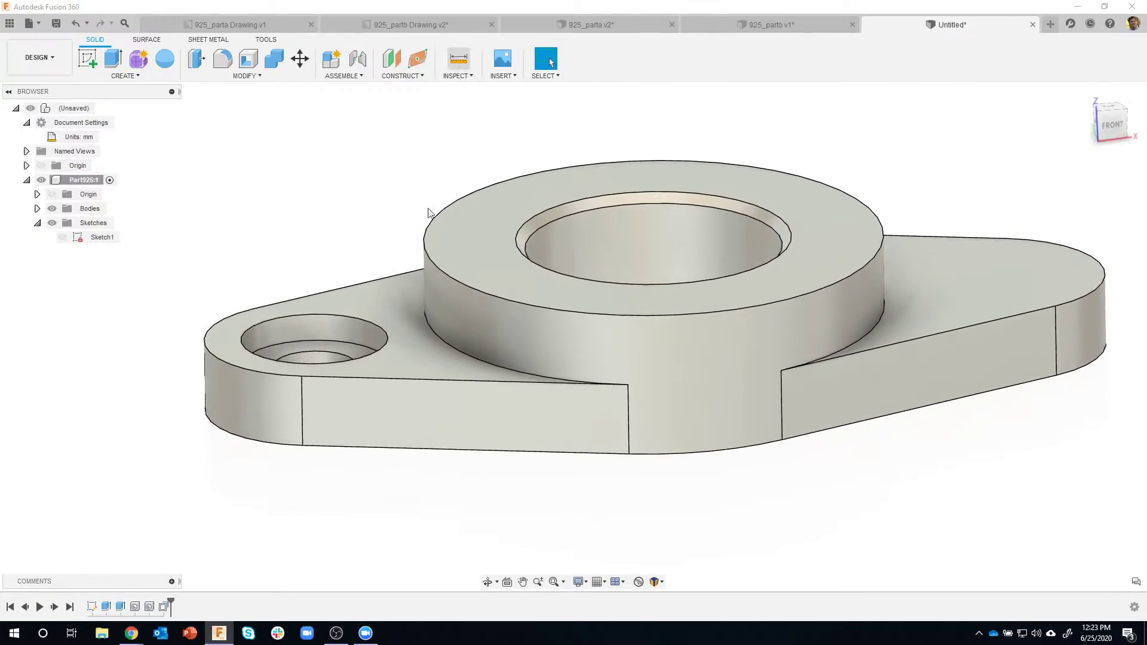
pyautogui.click(357, 349)
pyautogui.keyDown('shift'); pyautogui.moveTo(357, 349); pyautogui.dragTo(399, 361, button='middle'); pyautogui.keyUp('shift')
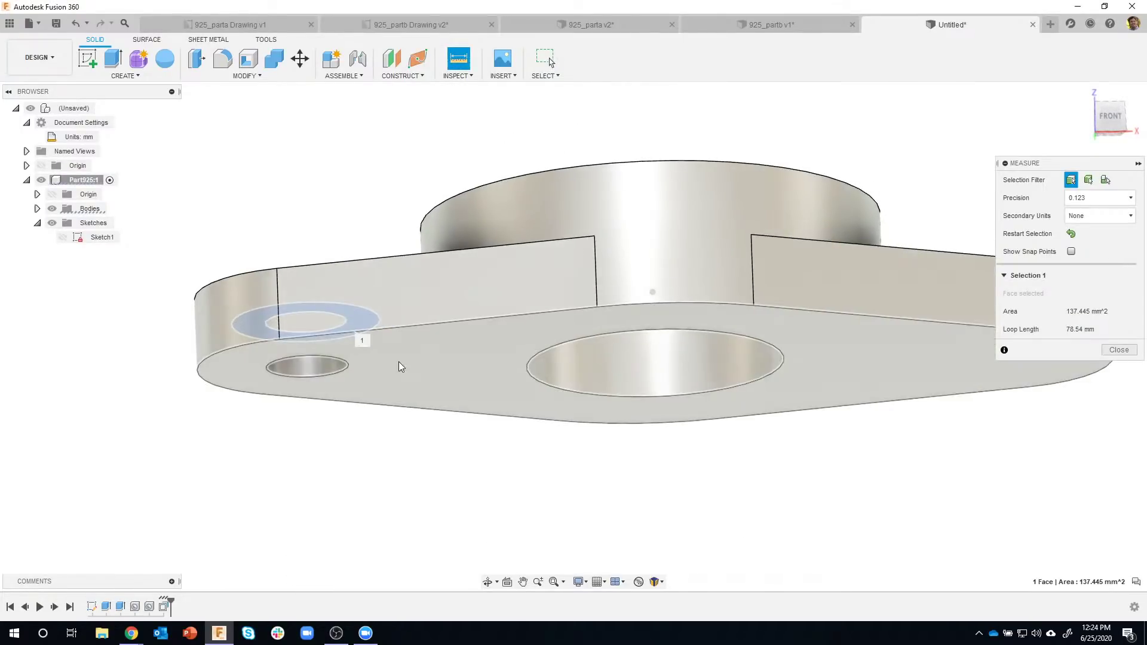
pyautogui.click(399, 361)
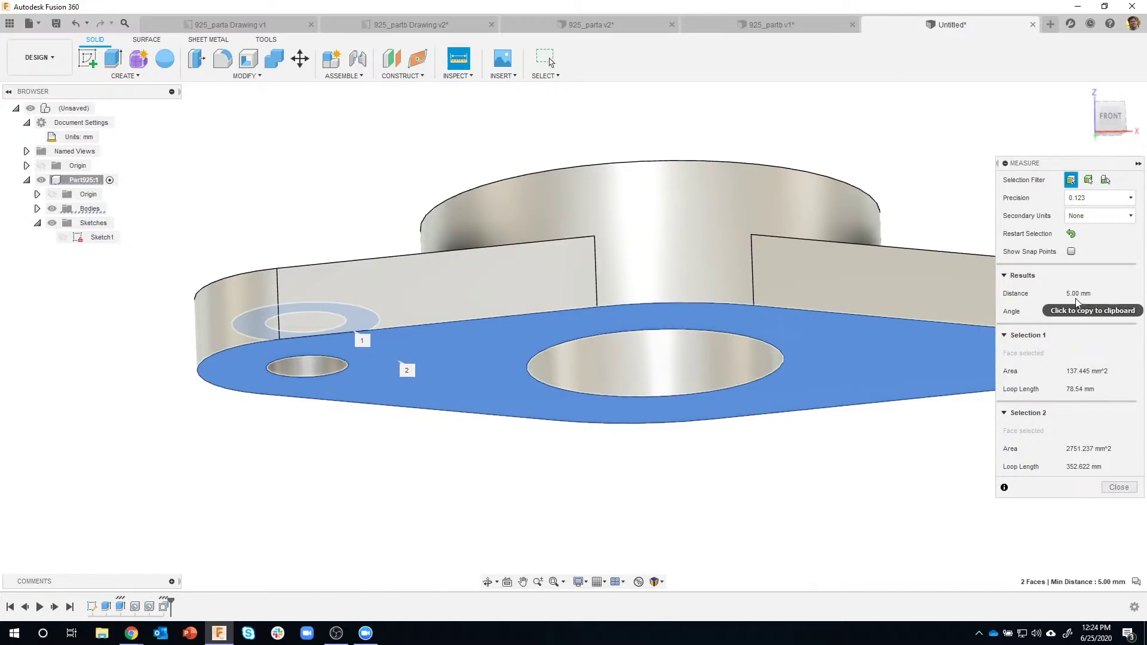
pyautogui.moveTo(995, 383)
pyautogui.keyDown('shift'); pyautogui.mouseDown(button='middle')
pyautogui.moveTo(994, 430)
pyautogui.moveTo(1111, 485)
pyautogui.mouseUp(button='middle'); pyautogui.keyUp('shift')
pyautogui.click(1119, 487)
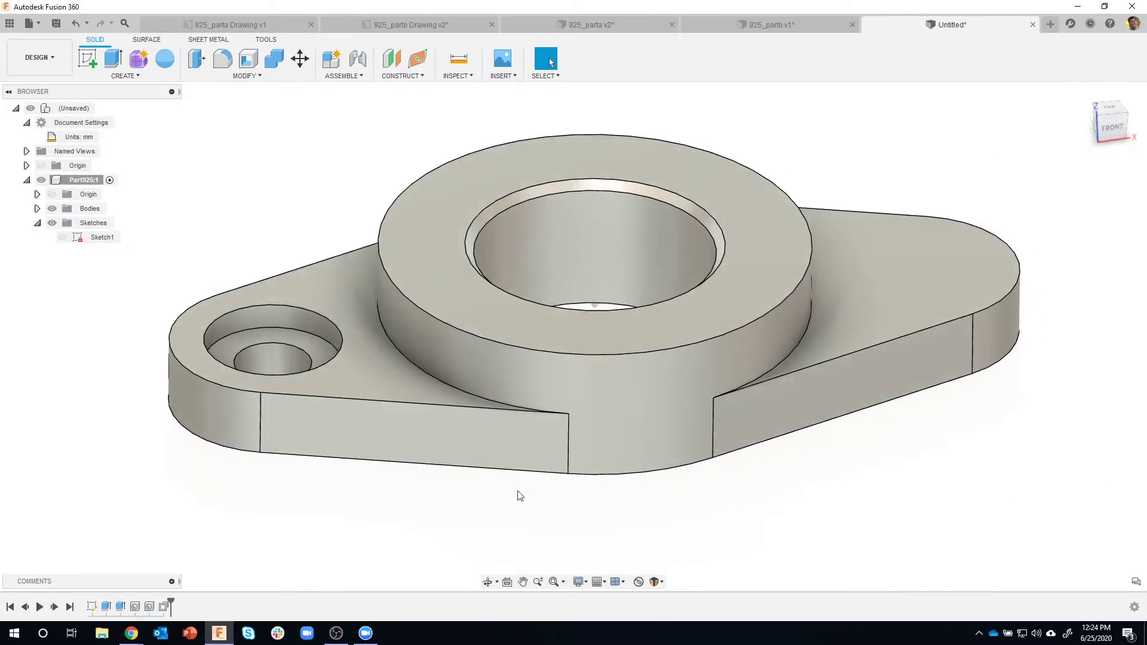
pyautogui.scroll(-2, 418, 529)
pyautogui.keyDown('shift'); pyautogui.moveTo(383, 544); pyautogui.dragTo(260, 414, button='middle'); pyautogui.keyUp('shift')
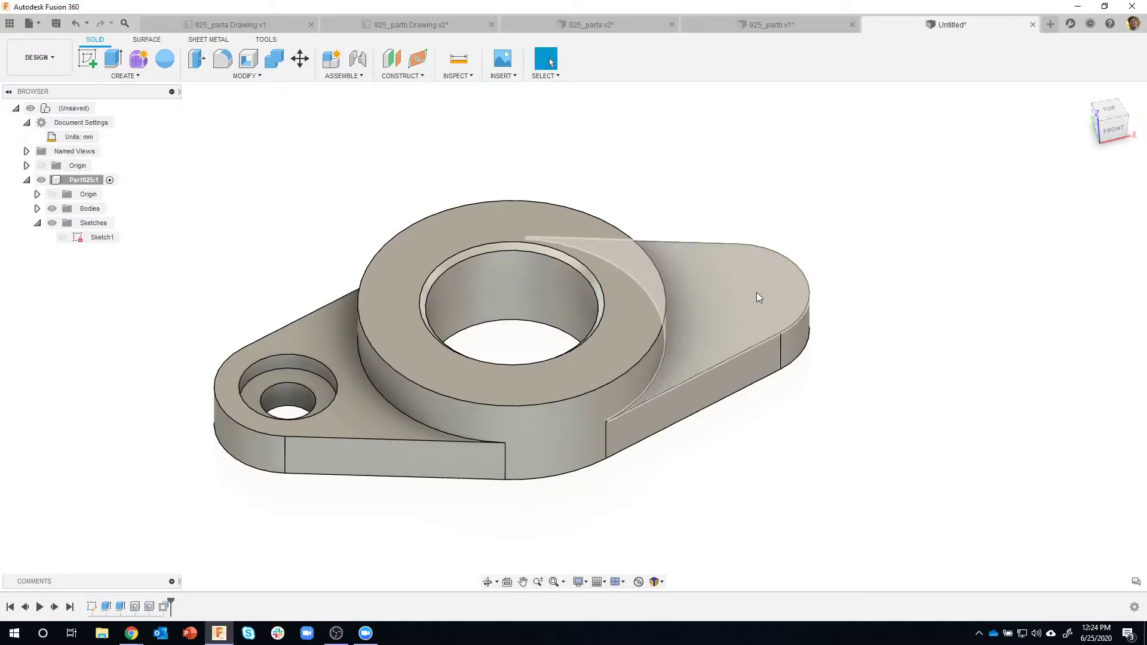
pyautogui.keyDown('shift'); pyautogui.moveTo(761, 289); pyautogui.dragTo(995, 199, button='middle'); pyautogui.keyUp('shift')
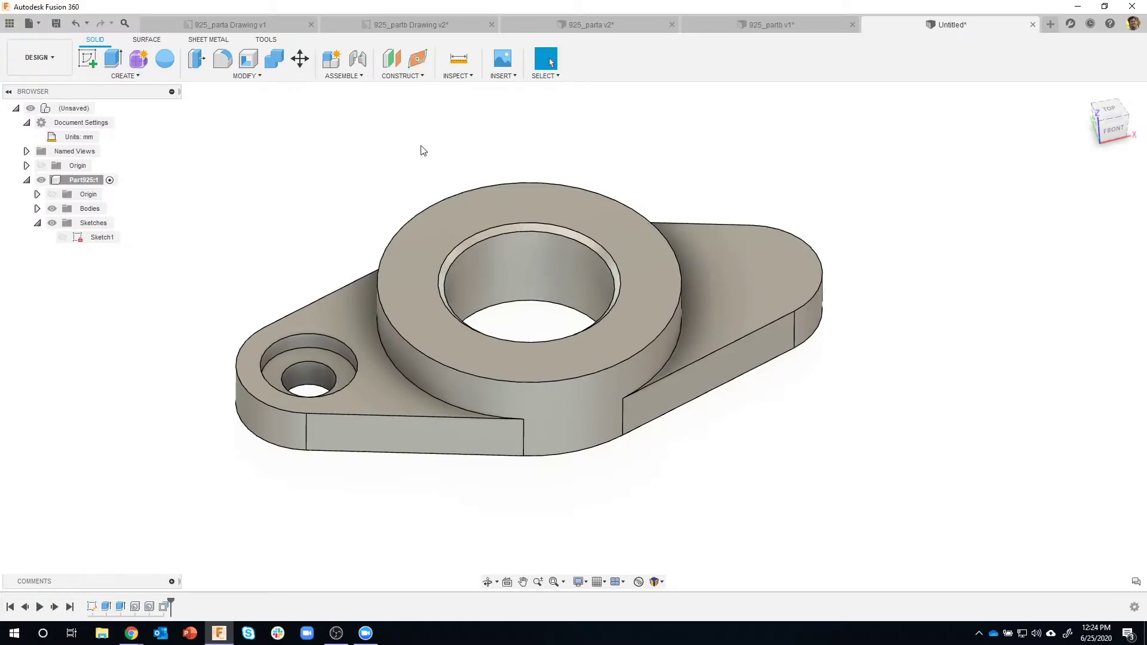
pyautogui.click(125, 76)
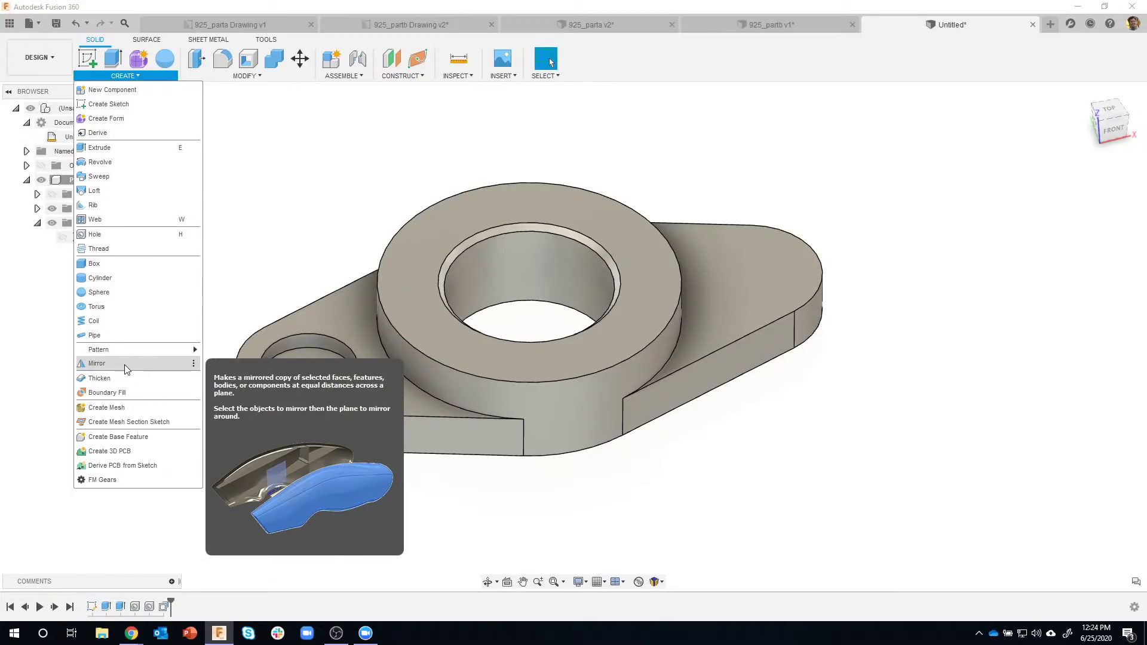
pyautogui.click(253, 249)
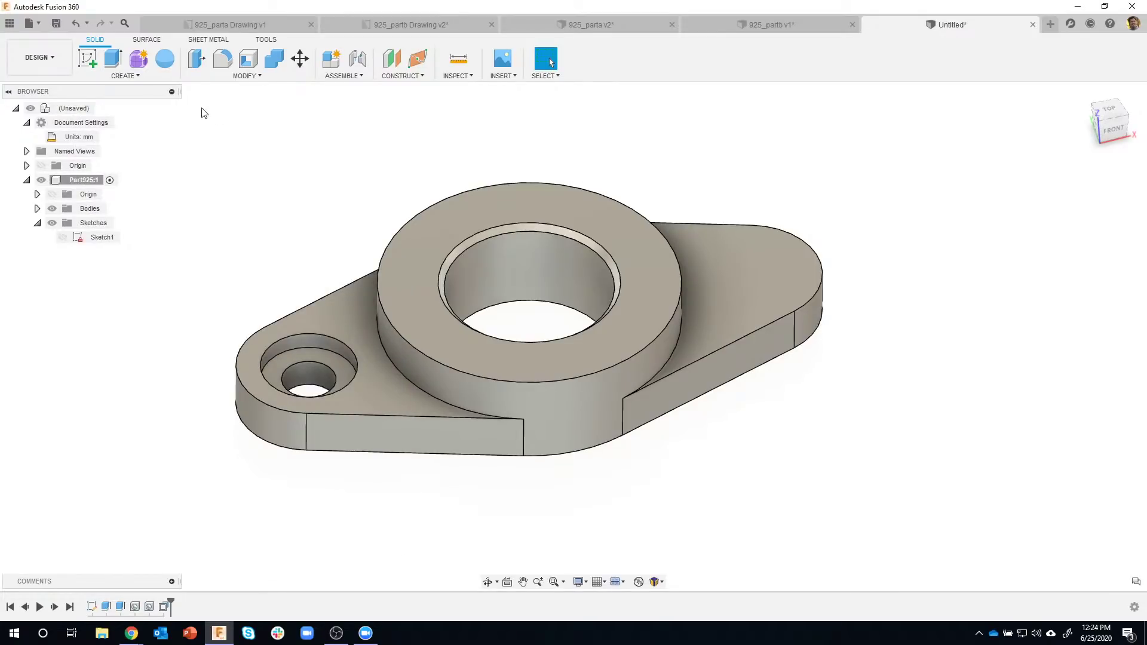
# - Start a circular pattern of type Features with the ear's counterbored hole and the counterbore floor's offset as its objects
pyautogui.click(139, 77)
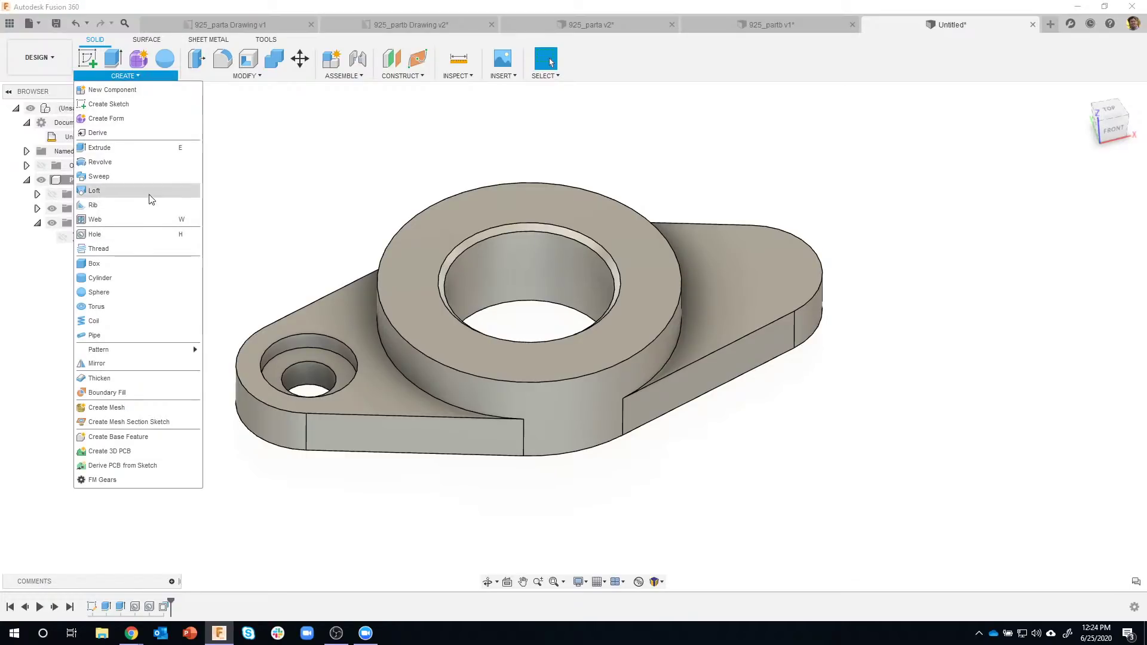
pyautogui.moveTo(149, 350)
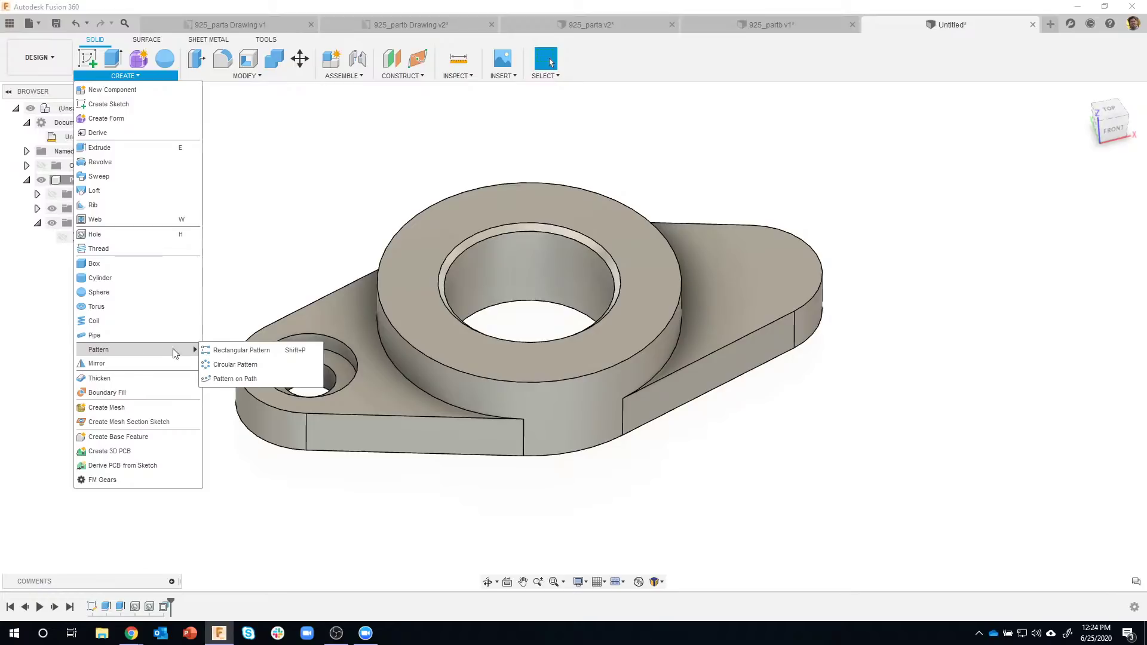
pyautogui.click(235, 365)
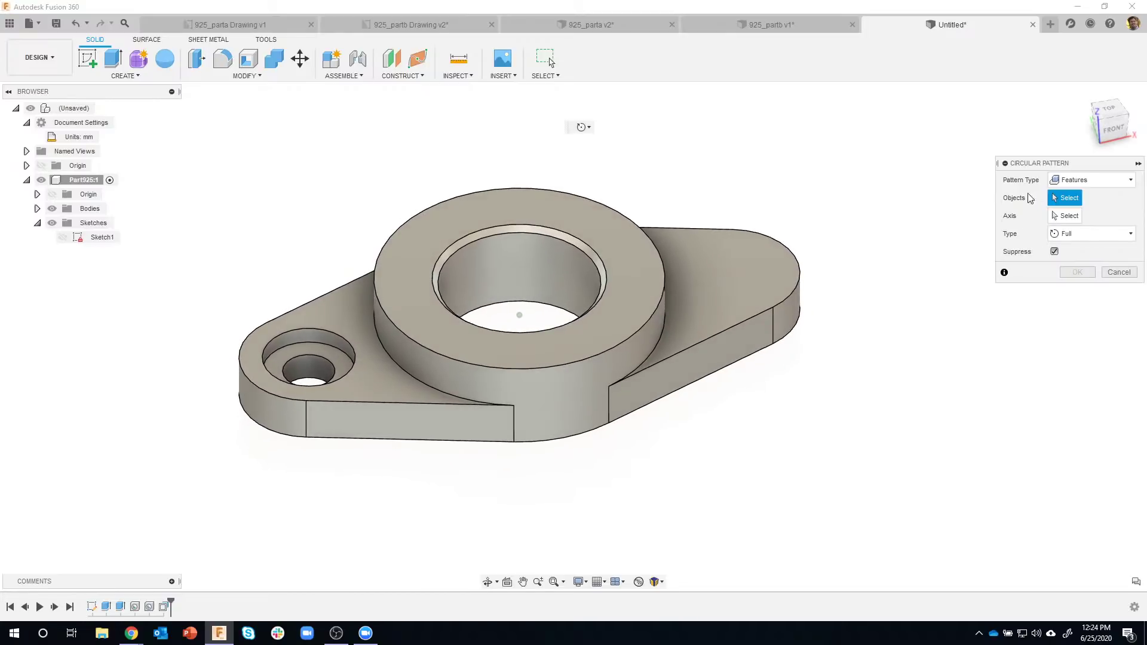
pyautogui.click(1093, 183)
pyautogui.click(1084, 195)
pyautogui.click(1091, 183)
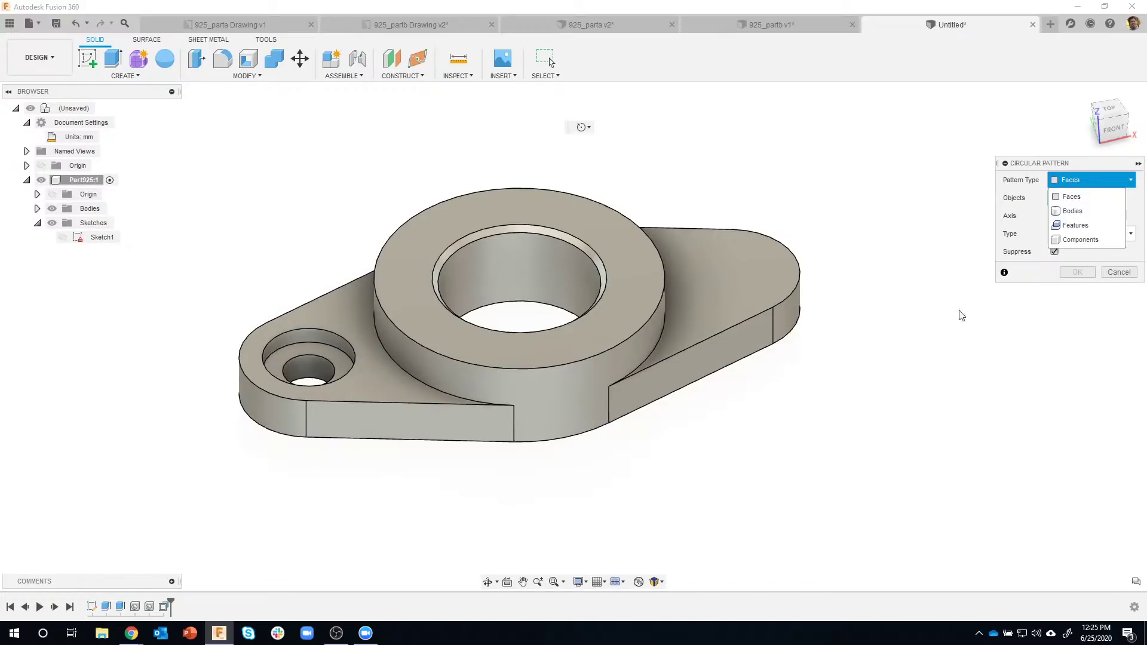
pyautogui.click(1080, 230)
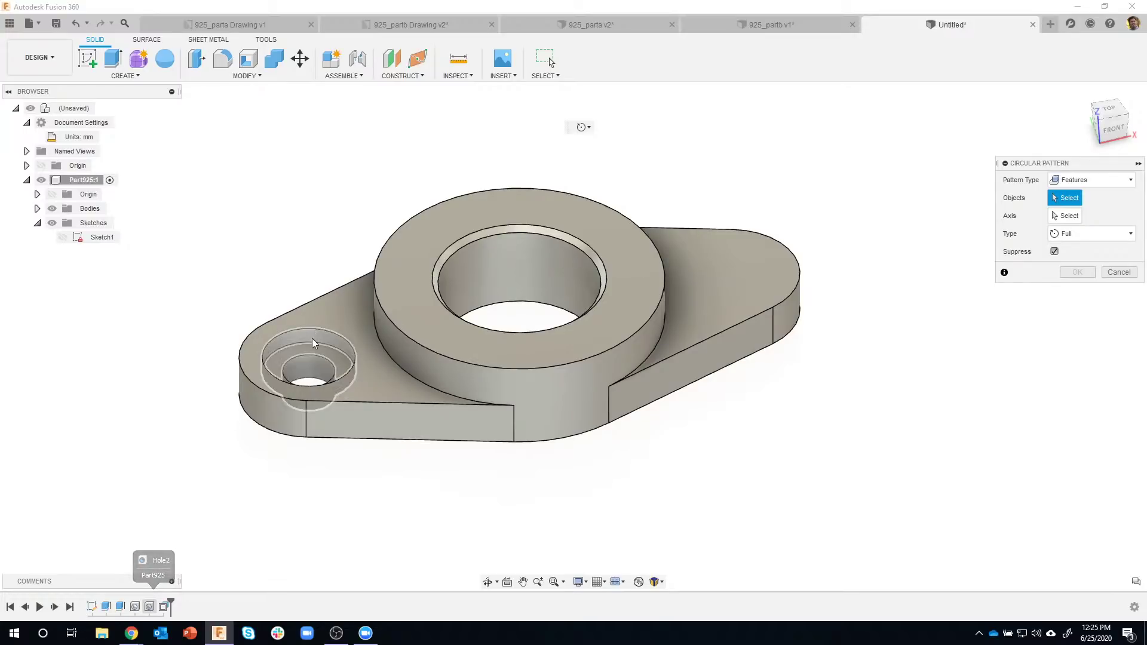
pyautogui.click(149, 607)
pyautogui.click(163, 607)
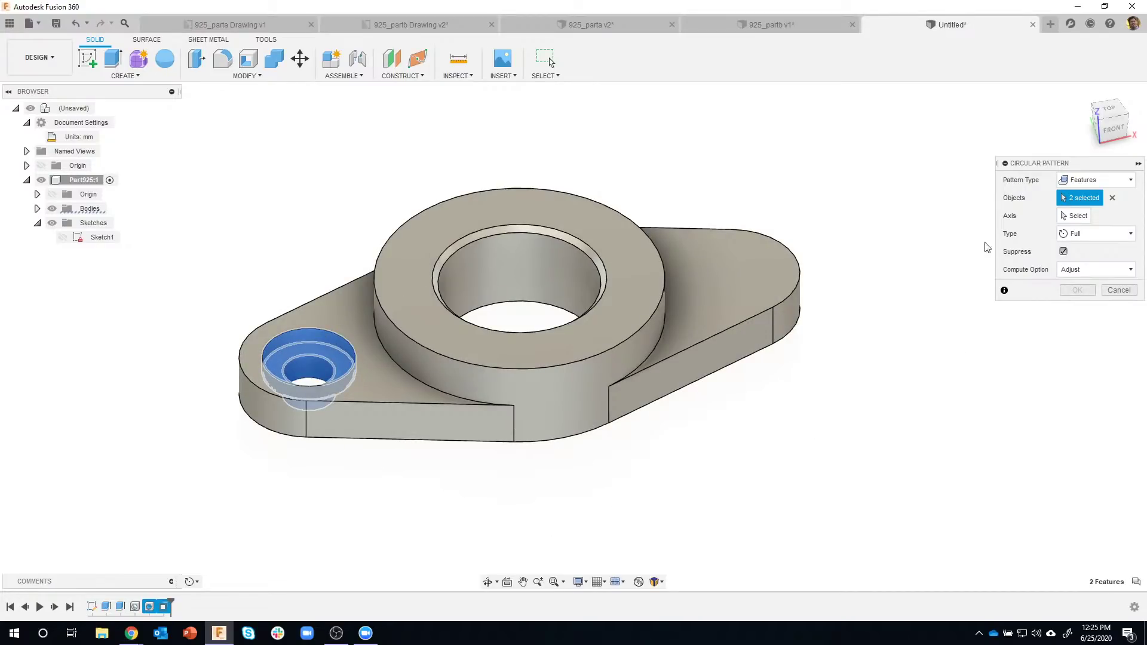
# - Pattern the two hole features fully around the vertical Z axis through the central bore with a quantity of 2
pyautogui.click(1075, 216)
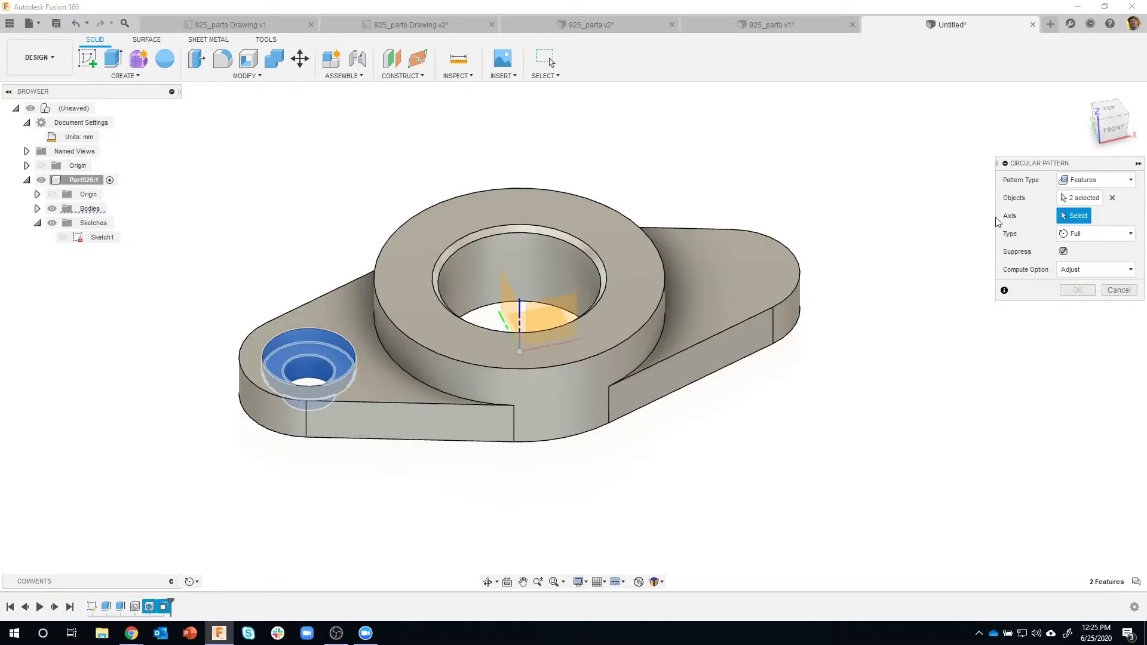
pyautogui.scroll(2, 712, 187)
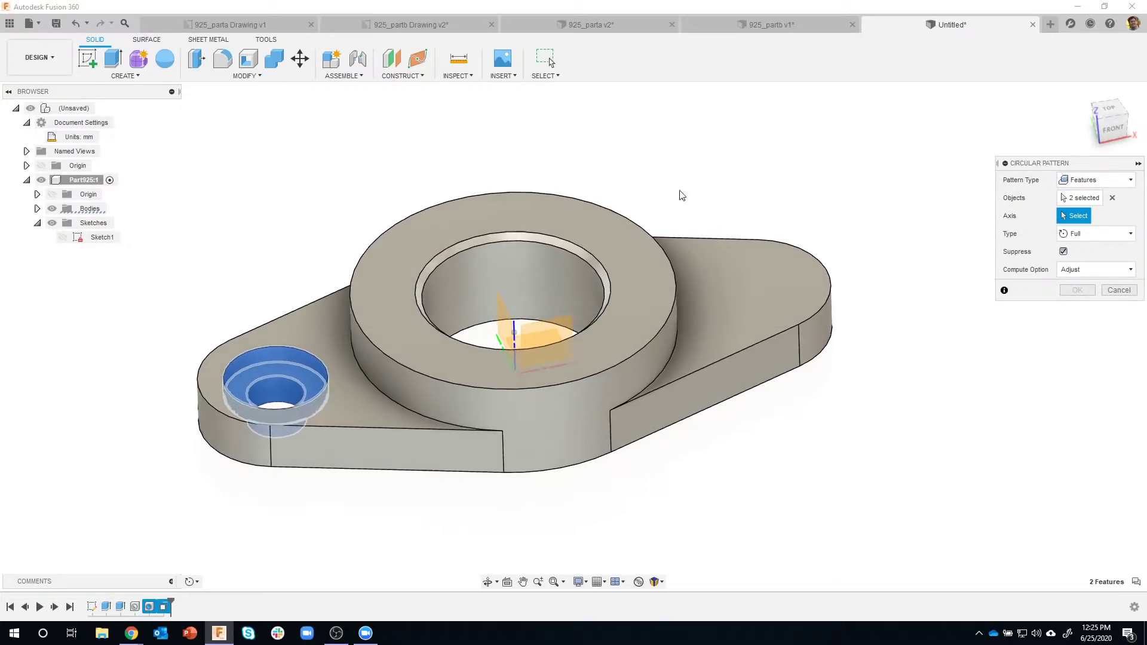
pyautogui.keyDown('shift'); pyautogui.moveTo(488, 279); pyautogui.dragTo(511, 271, button='middle'); pyautogui.keyUp('shift')
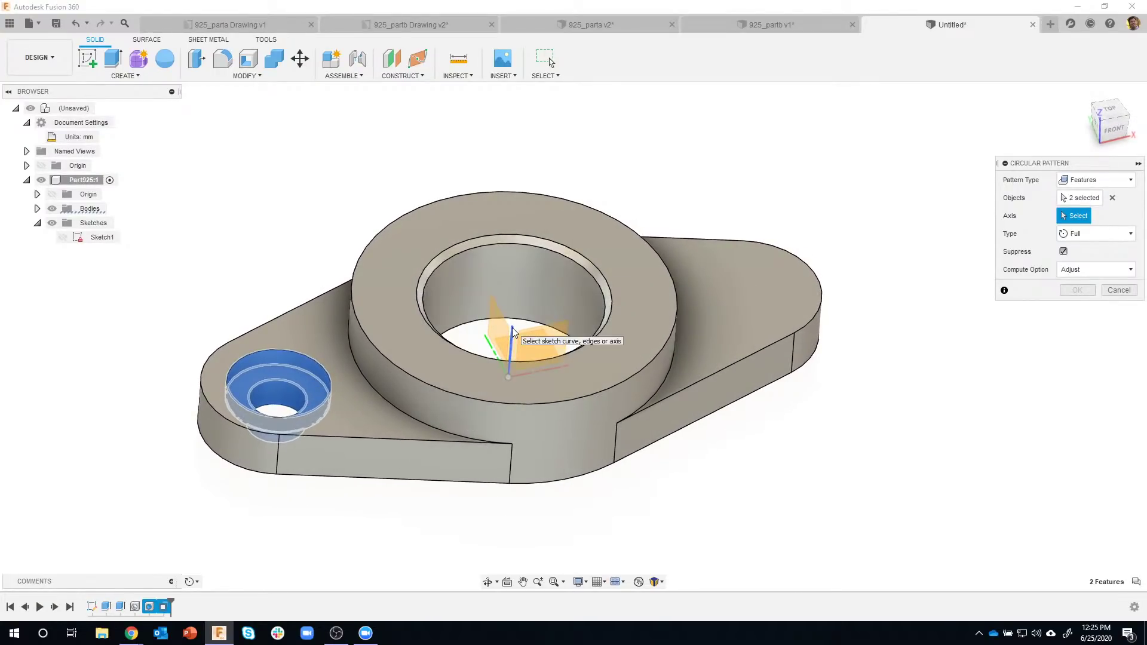
pyautogui.keyDown('shift'); pyautogui.moveTo(512, 327); pyautogui.dragTo(497, 369, button='middle'); pyautogui.keyUp('shift')
pyautogui.click(497, 369)
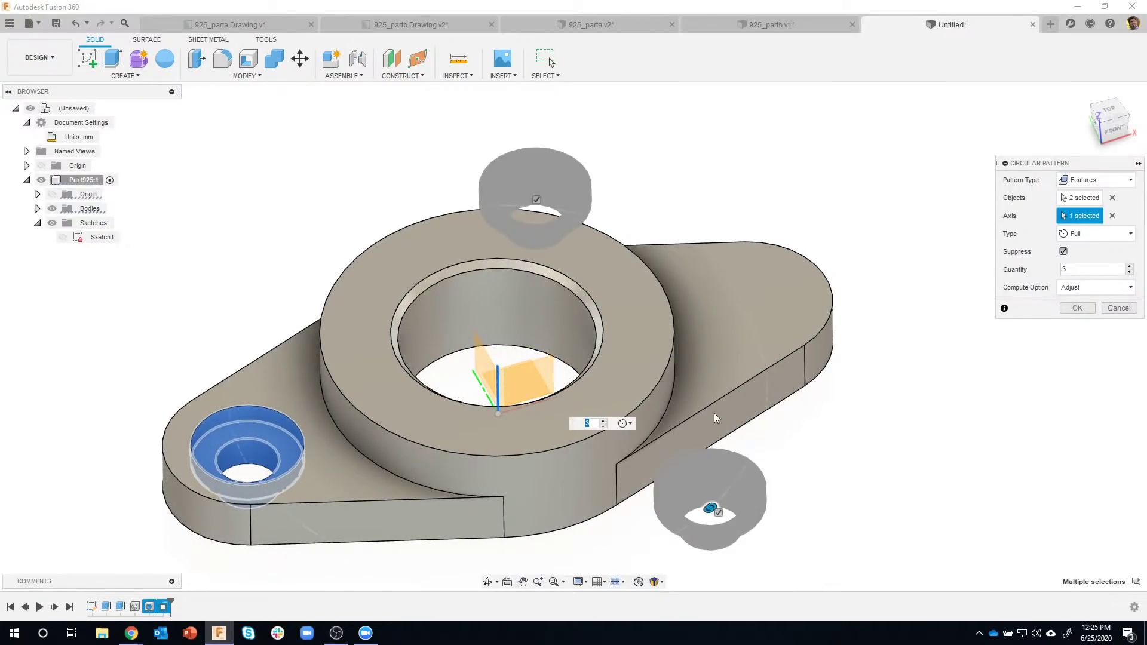
pyautogui.keyDown('shift'); pyautogui.moveTo(991, 401); pyautogui.dragTo(804, 331, button='middle'); pyautogui.keyUp('shift')
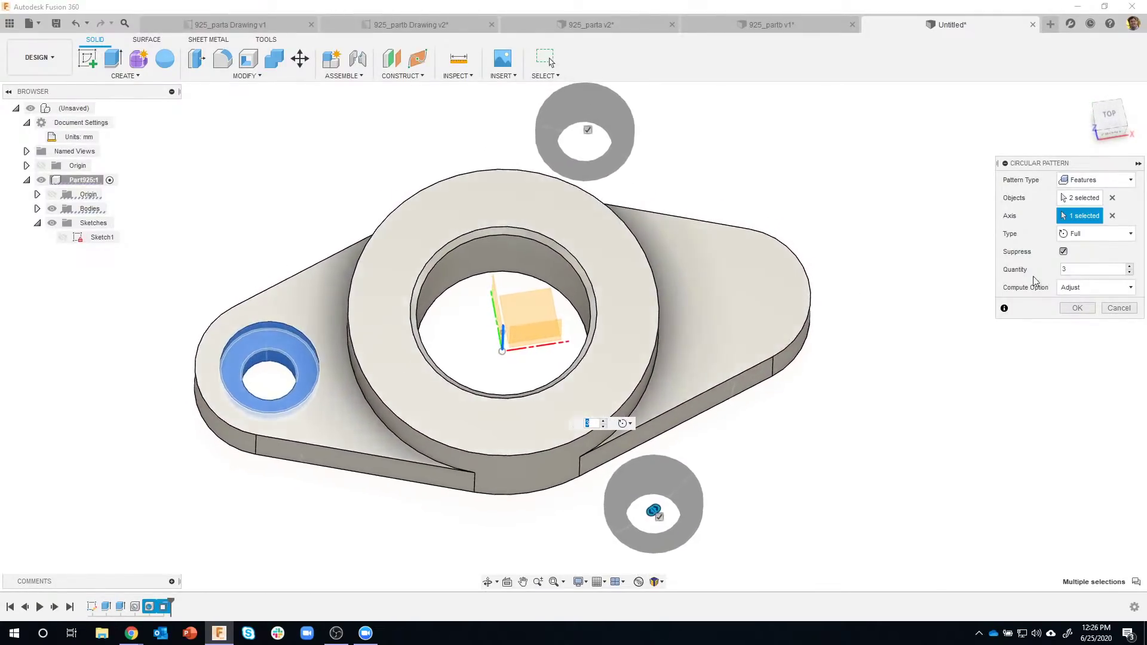
pyautogui.click(1130, 273)
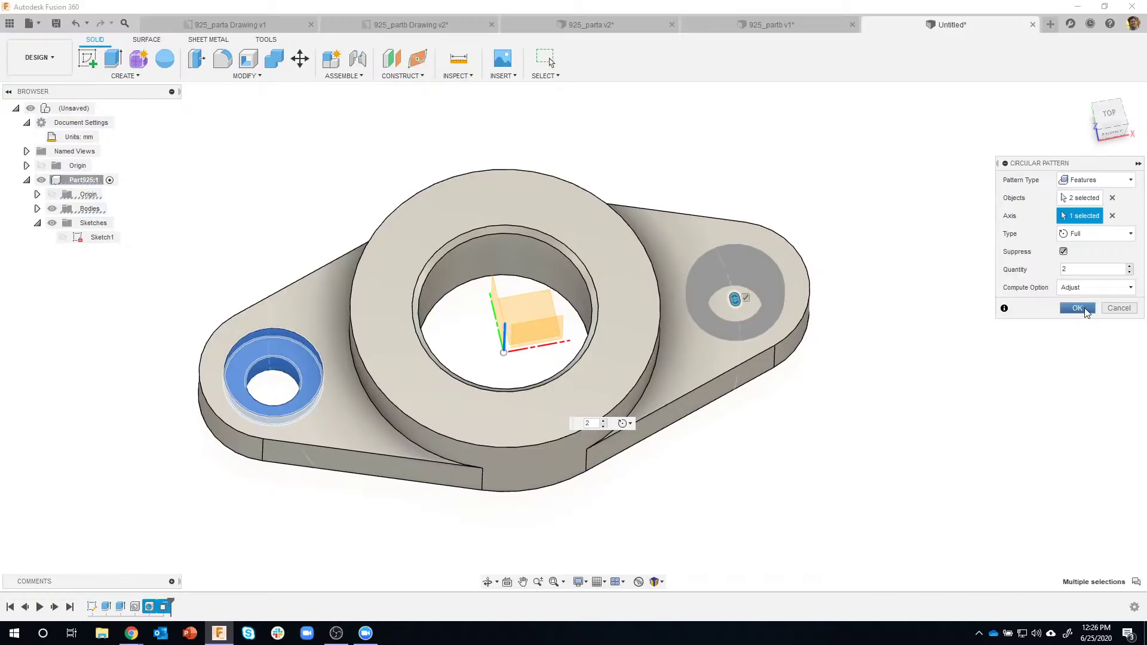
pyautogui.click(1078, 308)
# - Examine the counterbored holes on both ears and check the flange against the 925_parta drawing
pyautogui.keyDown('shift'); pyautogui.moveTo(922, 480); pyautogui.dragTo(859, 502, button='middle'); pyautogui.keyUp('shift')
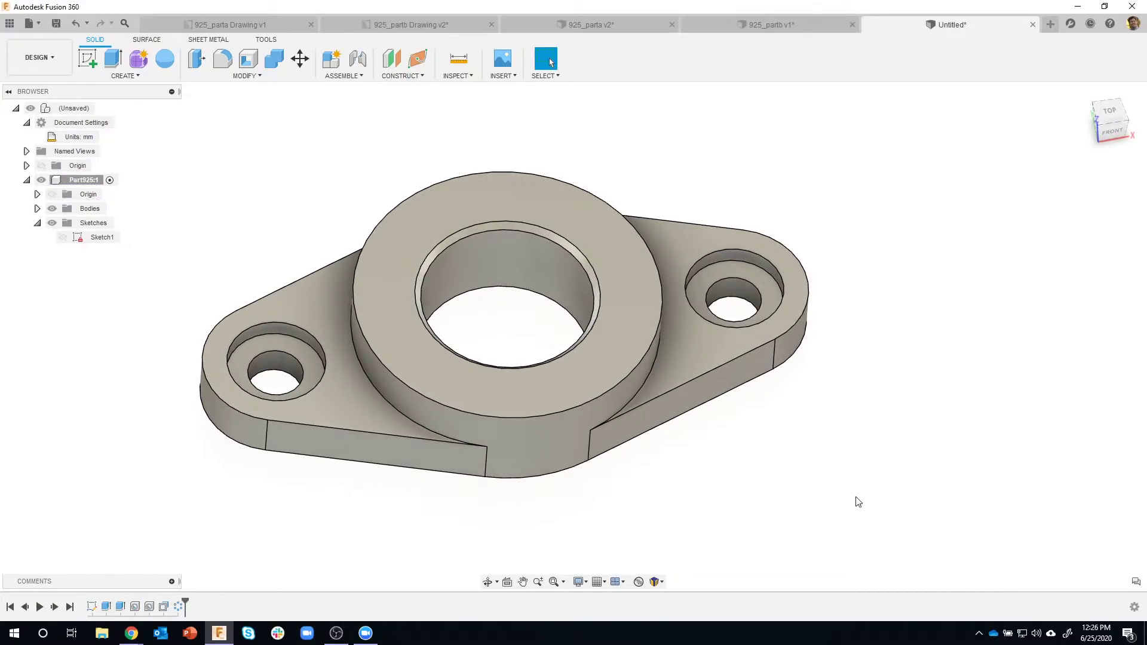
pyautogui.keyDown('shift'); pyautogui.moveTo(738, 302); pyautogui.dragTo(849, 396, button='middle'); pyautogui.keyUp('shift')
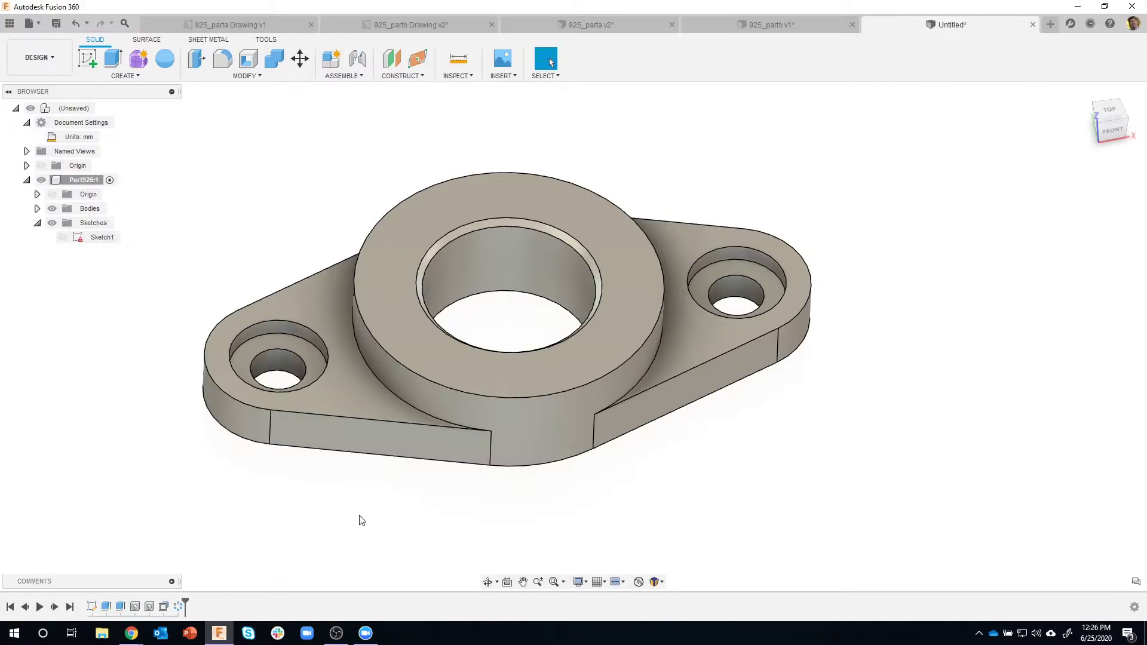
pyautogui.keyDown('shift'); pyautogui.moveTo(361, 520); pyautogui.dragTo(438, 520, button='middle'); pyautogui.keyUp('shift')
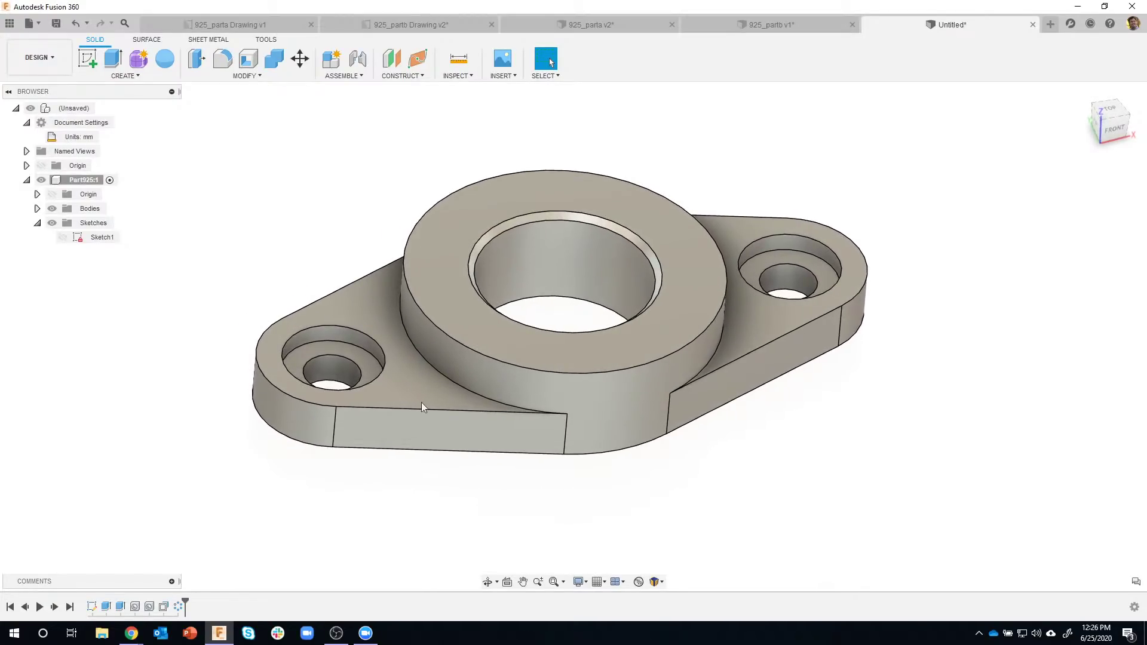
pyautogui.click(230, 24)
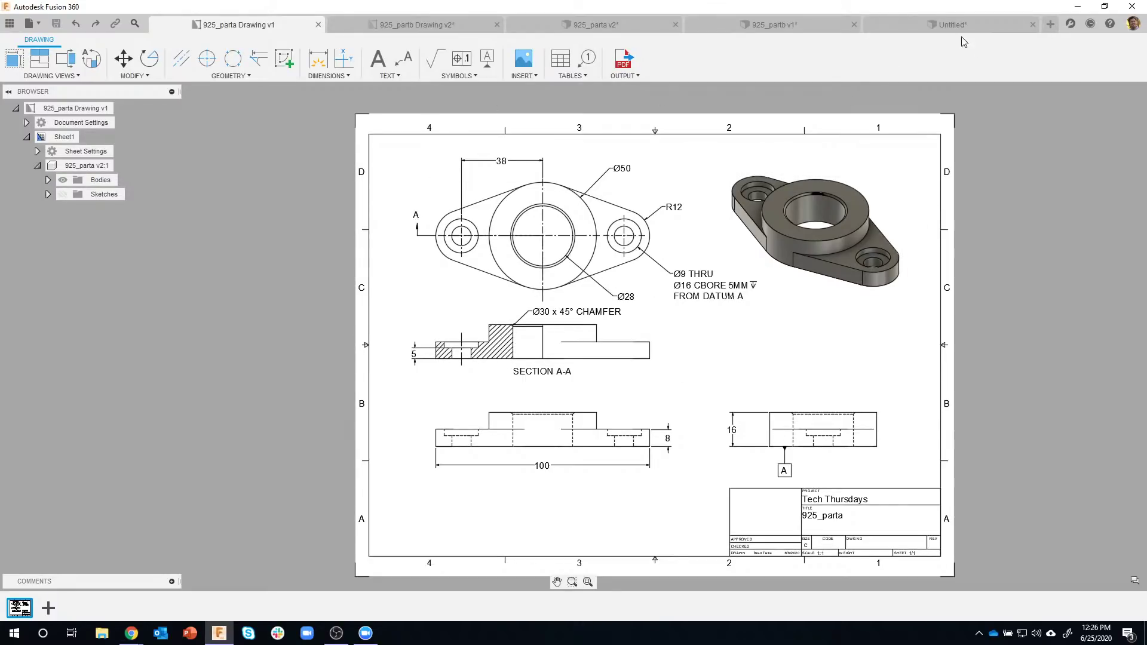
pyautogui.click(938, 24)
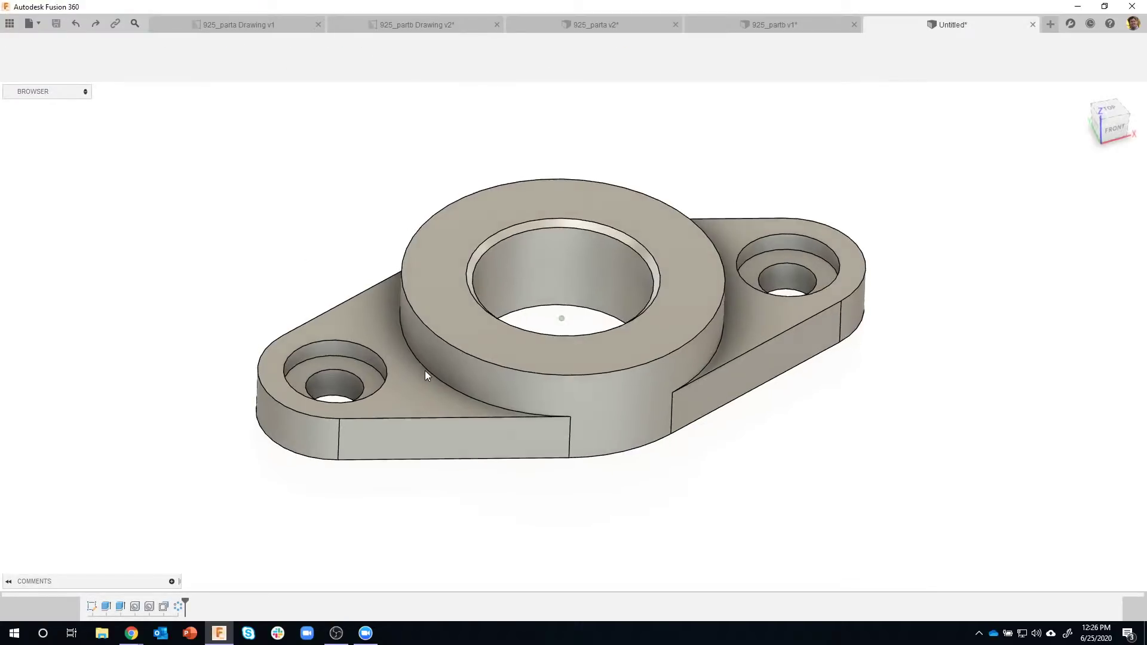
# - Start a 1 mm constant-radius fillet on the first ear's upper outline and the arc where it meets the boss
pyautogui.click(423, 372)
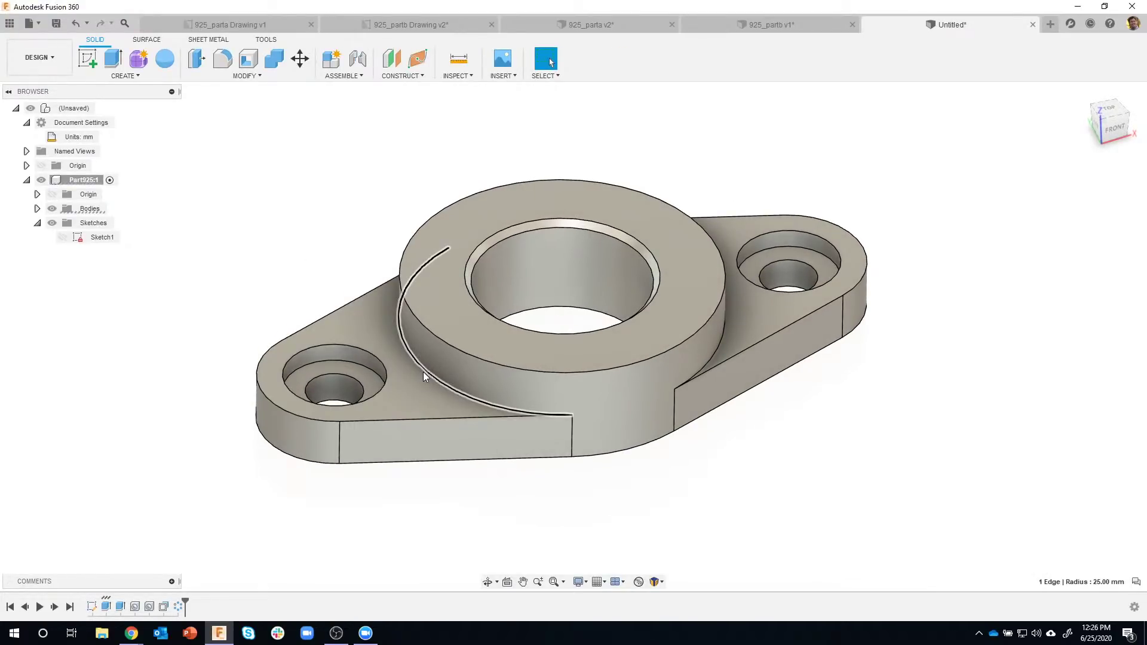
pyautogui.click(399, 422)
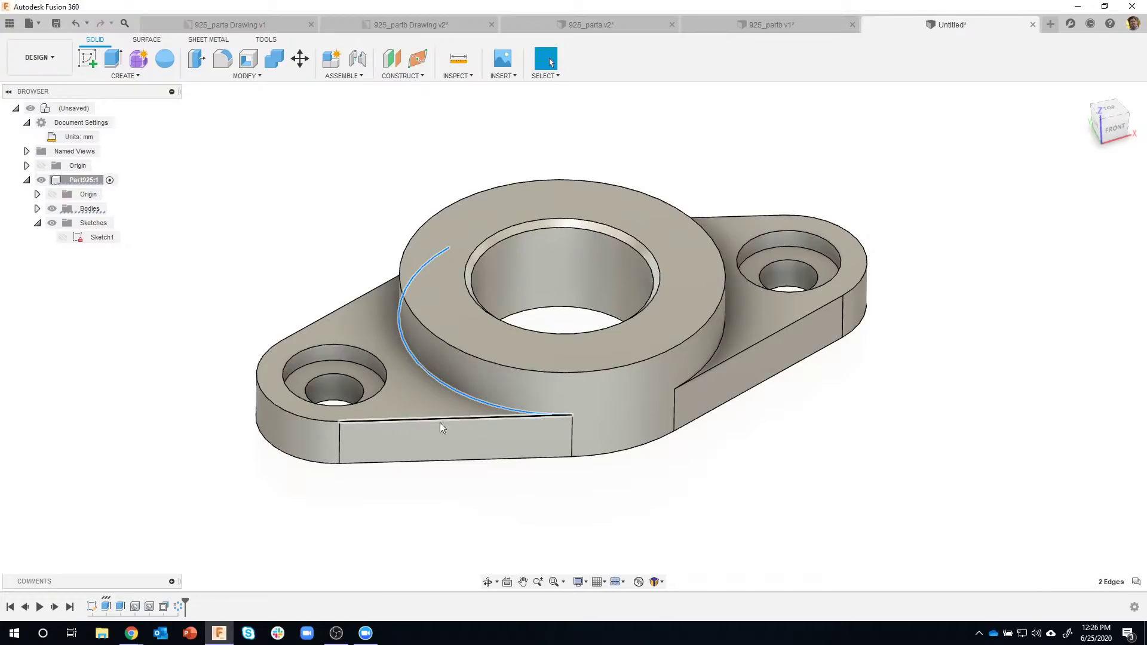
pyautogui.rightClick(419, 421)
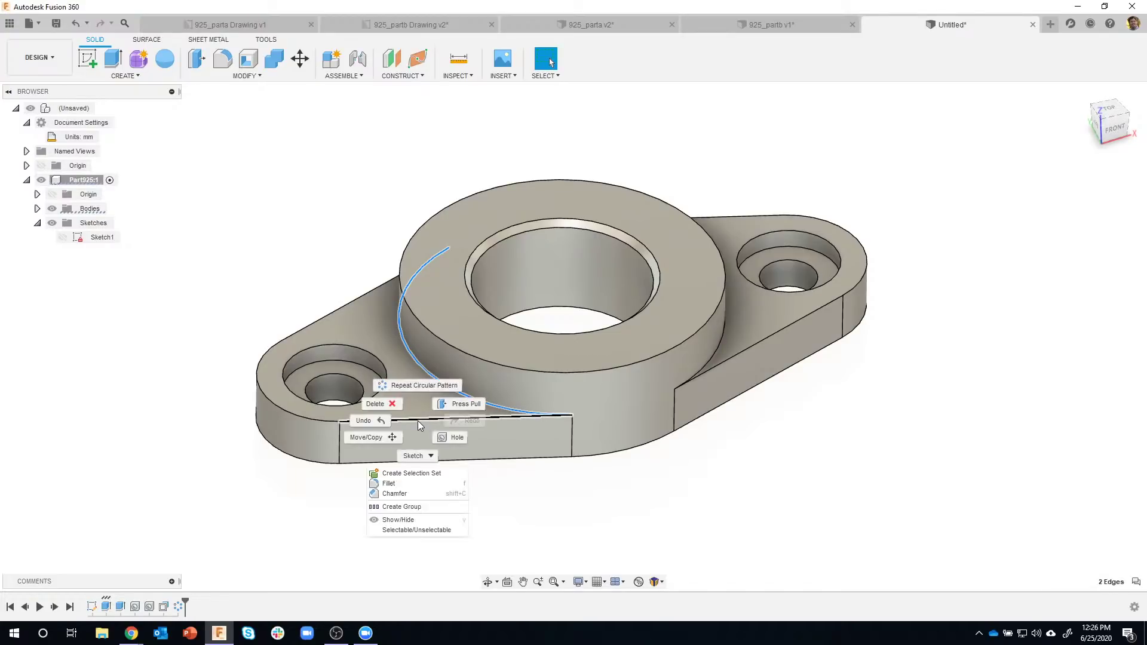
pyautogui.click(403, 484)
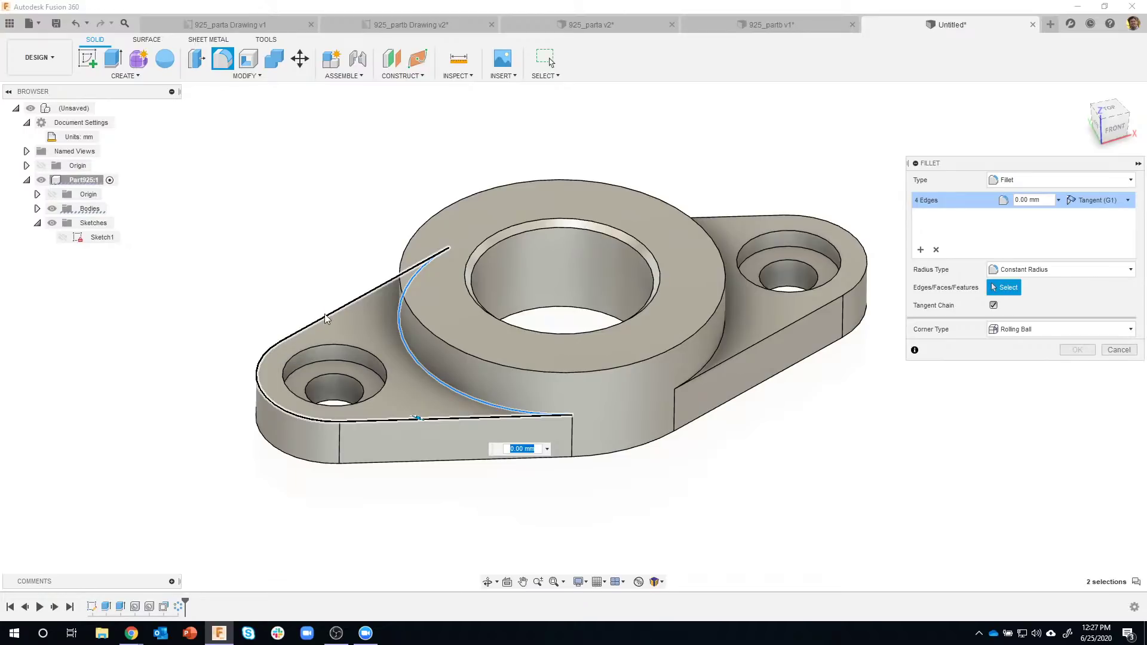
pyautogui.click(367, 299)
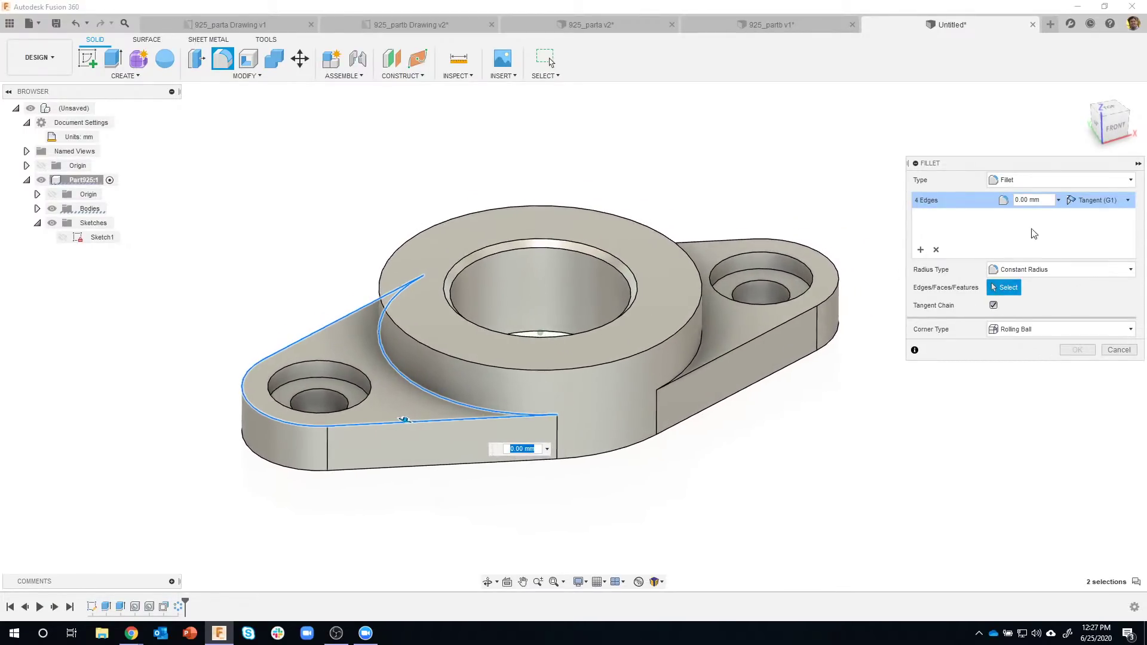
pyautogui.moveTo(1050, 202); pyautogui.dragTo(983, 198)
pyautogui.write('1')
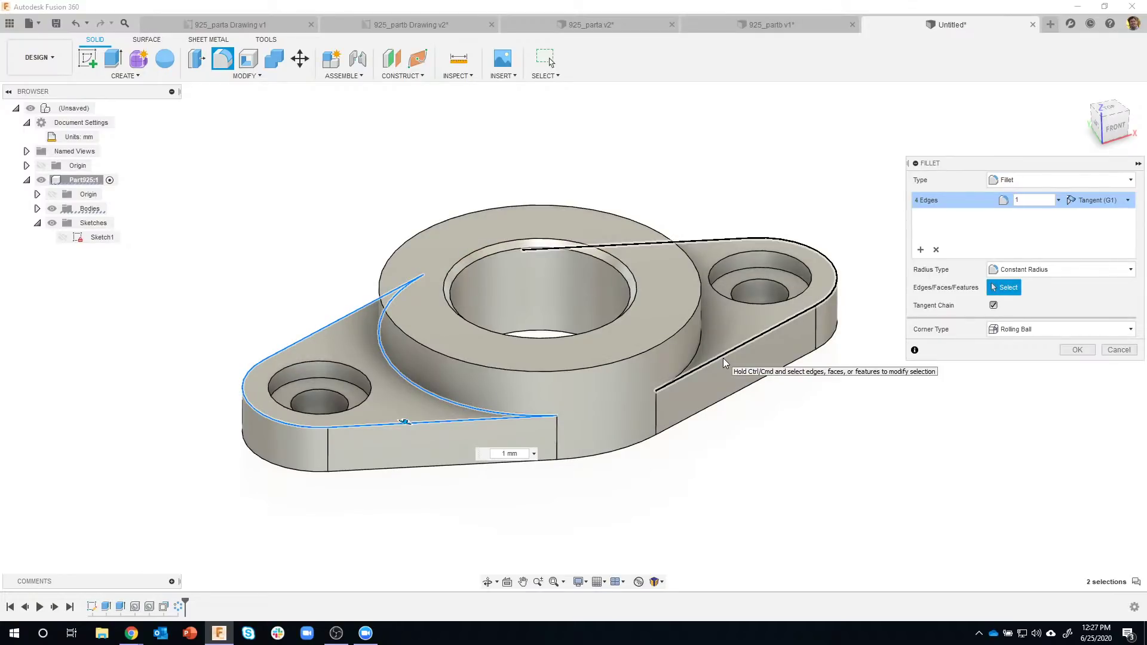
# - Try adding the opposite ear's upper outline and boss junction arc to the fillet, and clear the edge selection
pyautogui.click(724, 359)
pyautogui.click(701, 354)
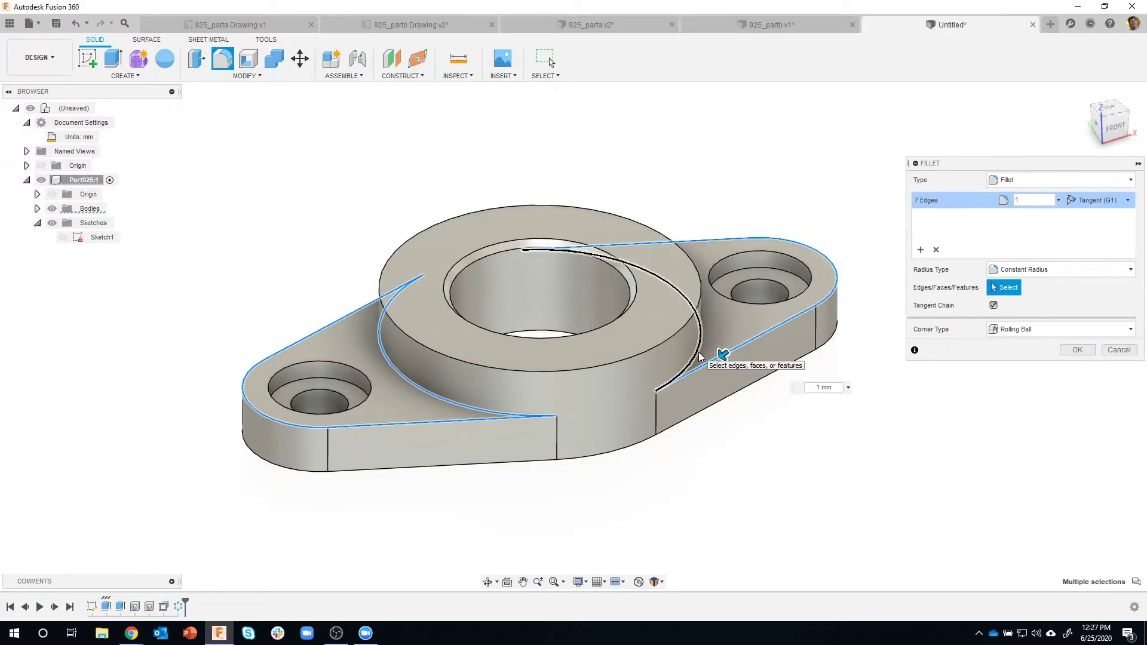
pyautogui.keyDown('shift'); pyautogui.moveTo(787, 532); pyautogui.dragTo(836, 358, button='middle'); pyautogui.keyUp('shift')
pyautogui.click(936, 250)
# - Try a 1 mm fillet on the first ear's whole top face, toggle its counterbore rim, and clear the selection
pyautogui.keyDown('shift'); pyautogui.moveTo(914, 436); pyautogui.dragTo(388, 400, button='middle'); pyautogui.keyUp('shift')
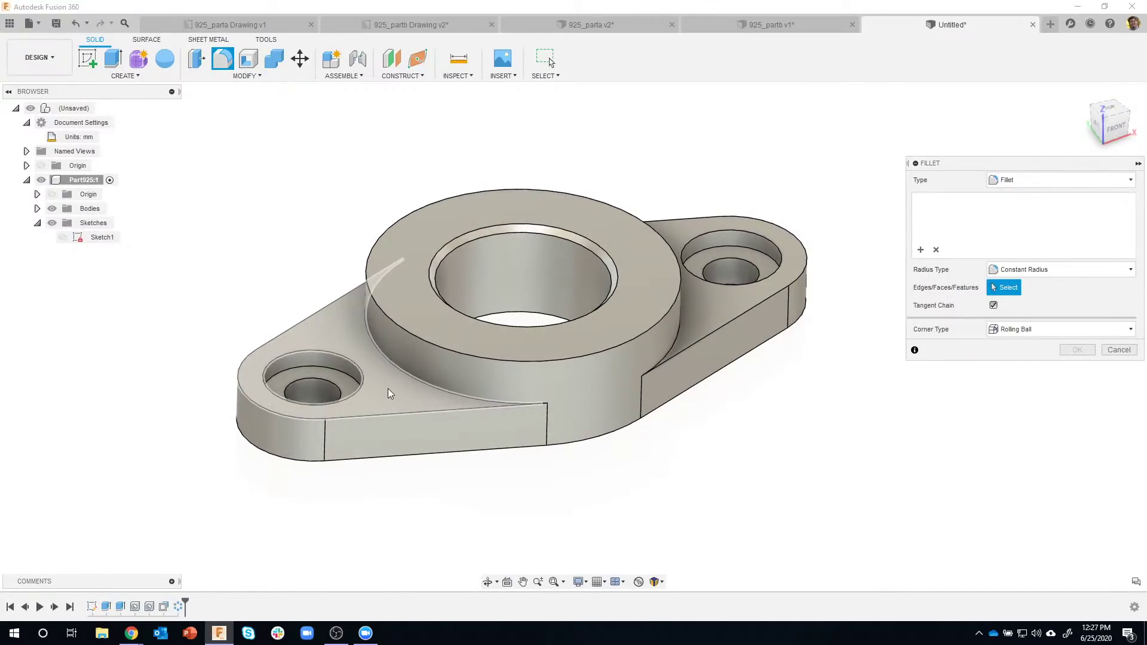
pyautogui.click(388, 391)
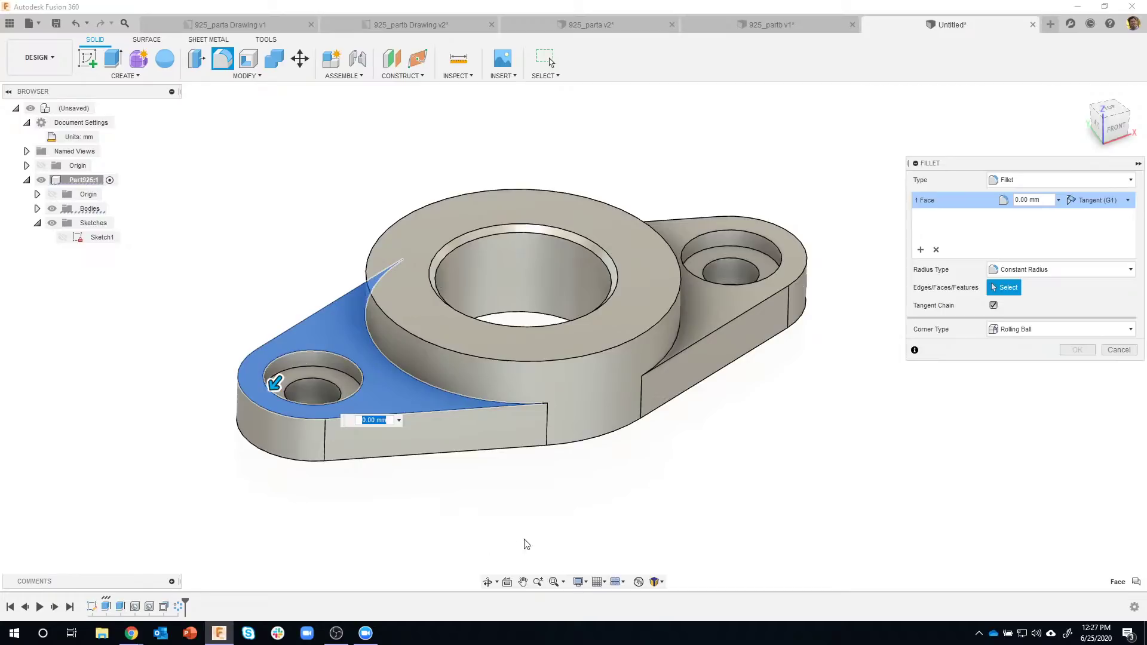
pyautogui.click(1036, 200)
pyautogui.write('1')
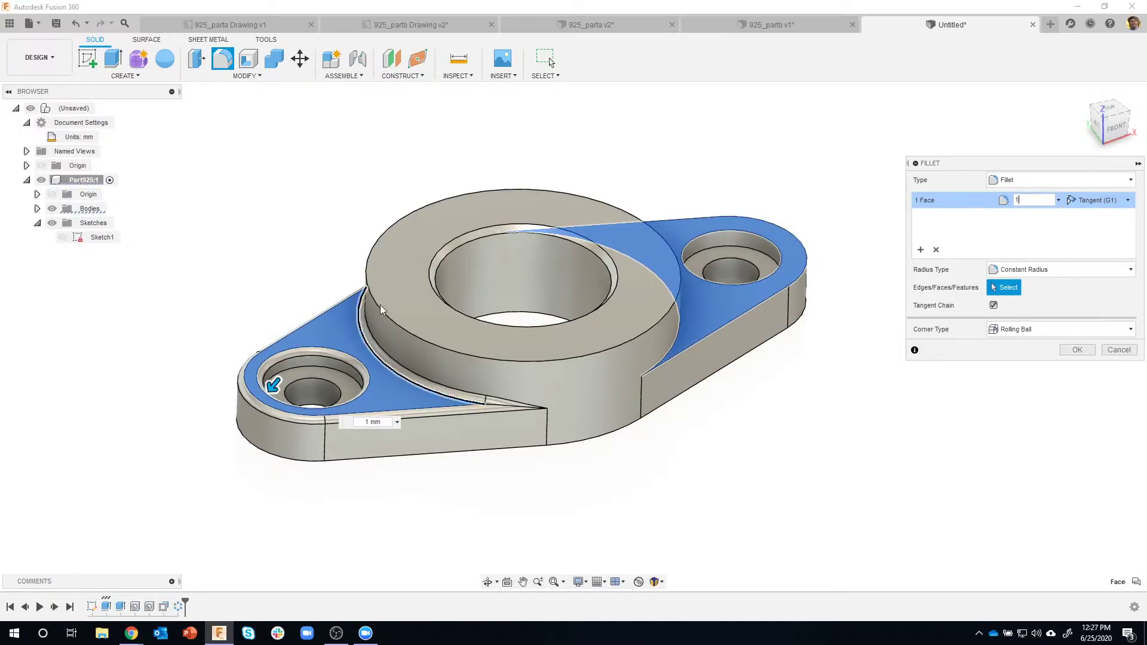
pyautogui.keyDown('shift'); pyautogui.moveTo(349, 339); pyautogui.dragTo(348, 292, button='middle'); pyautogui.keyUp('shift')
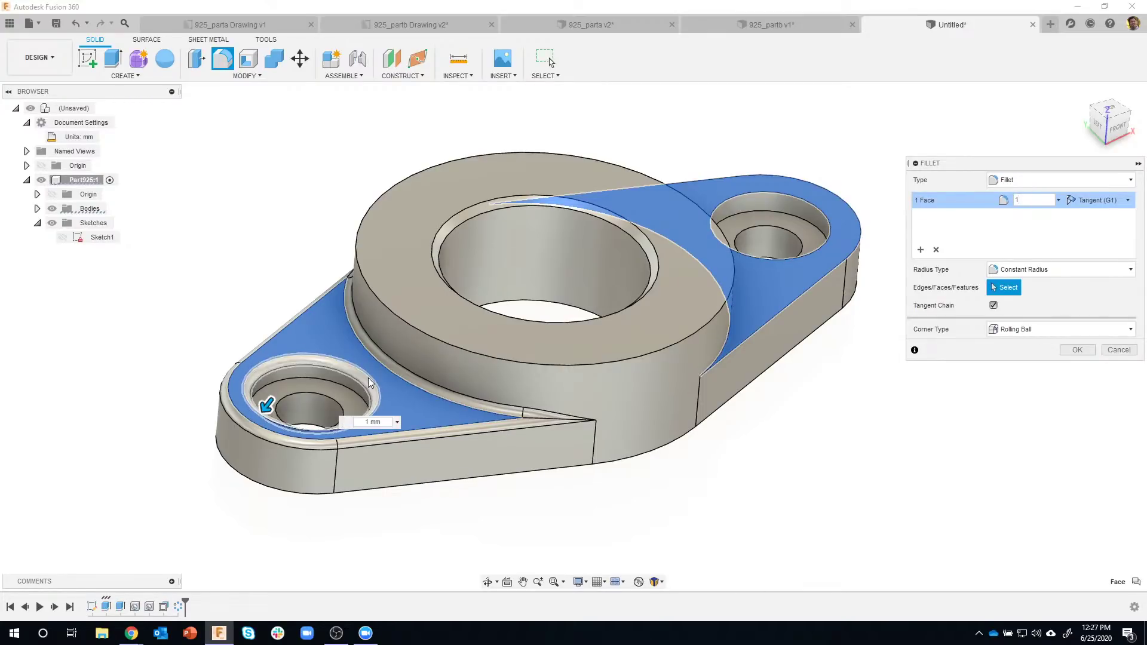
pyautogui.click(349, 353)
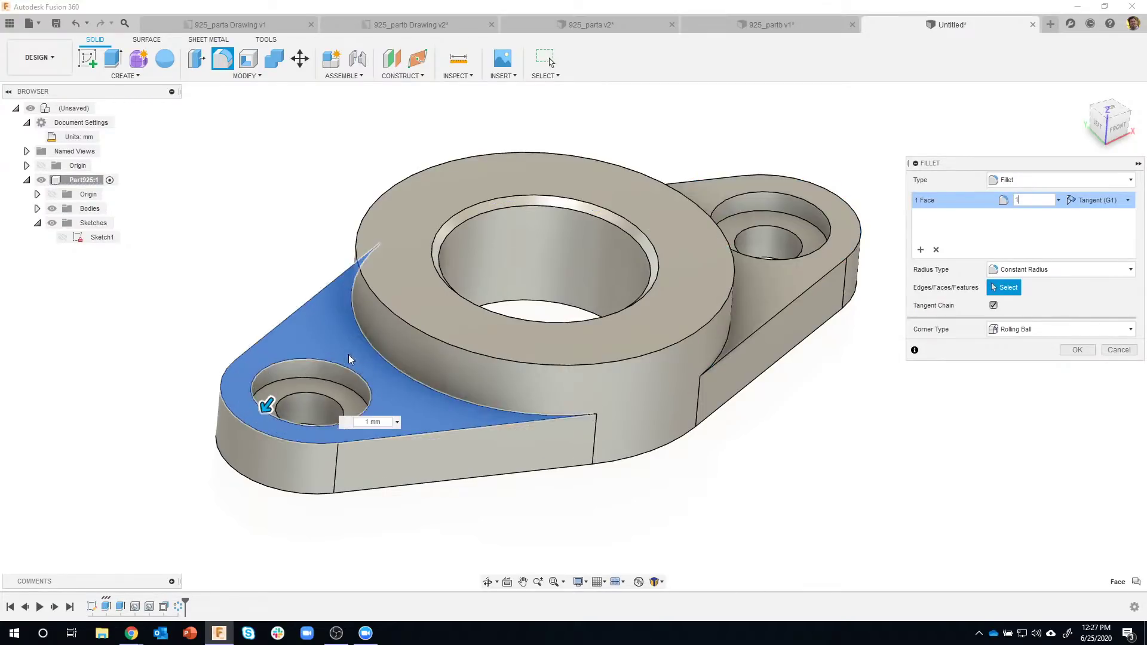
pyautogui.click(306, 356)
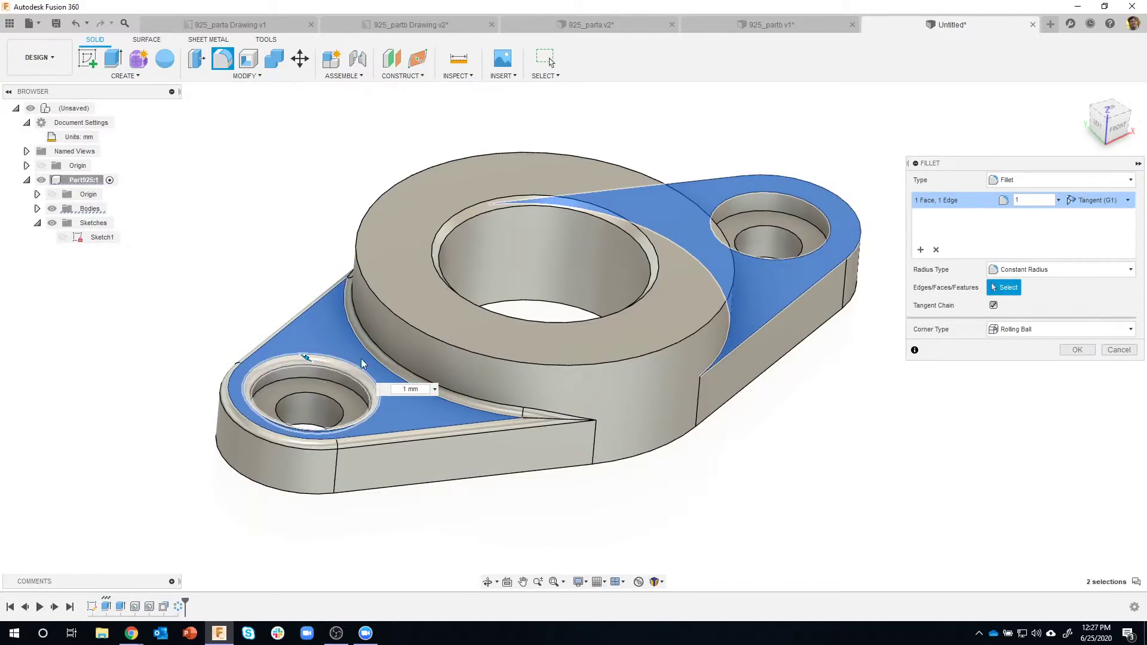
pyautogui.click(935, 249)
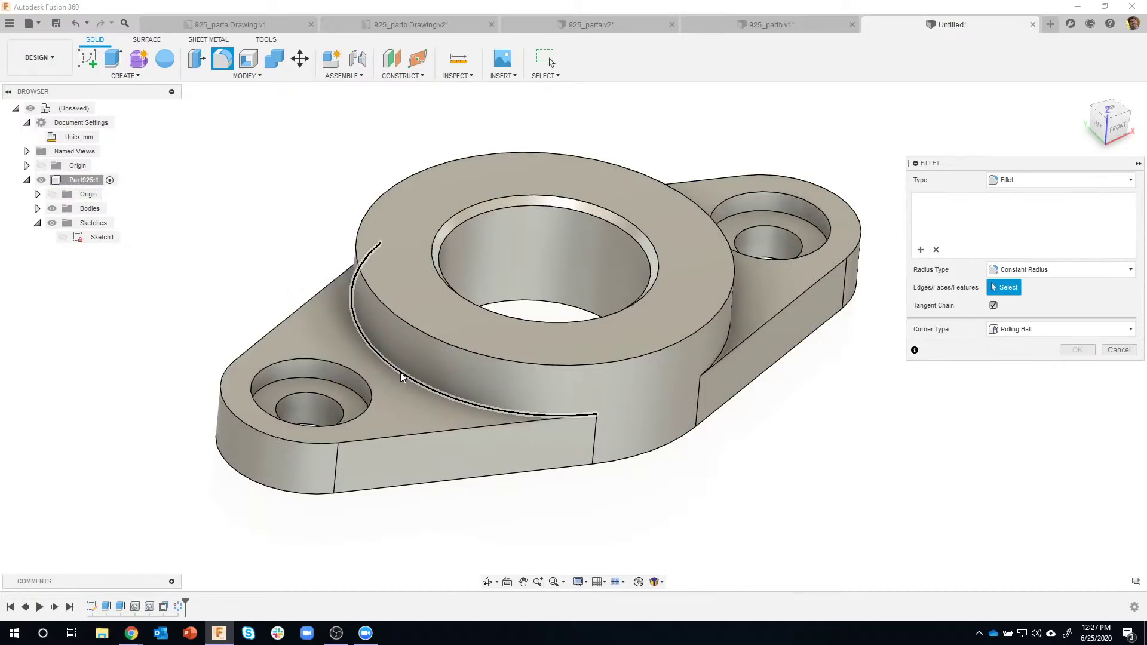
# - Apply a 1 mm constant-radius fillet to the upper outlines of both ears and the arcs where they meet the boss
pyautogui.click(401, 372)
pyautogui.click(380, 438)
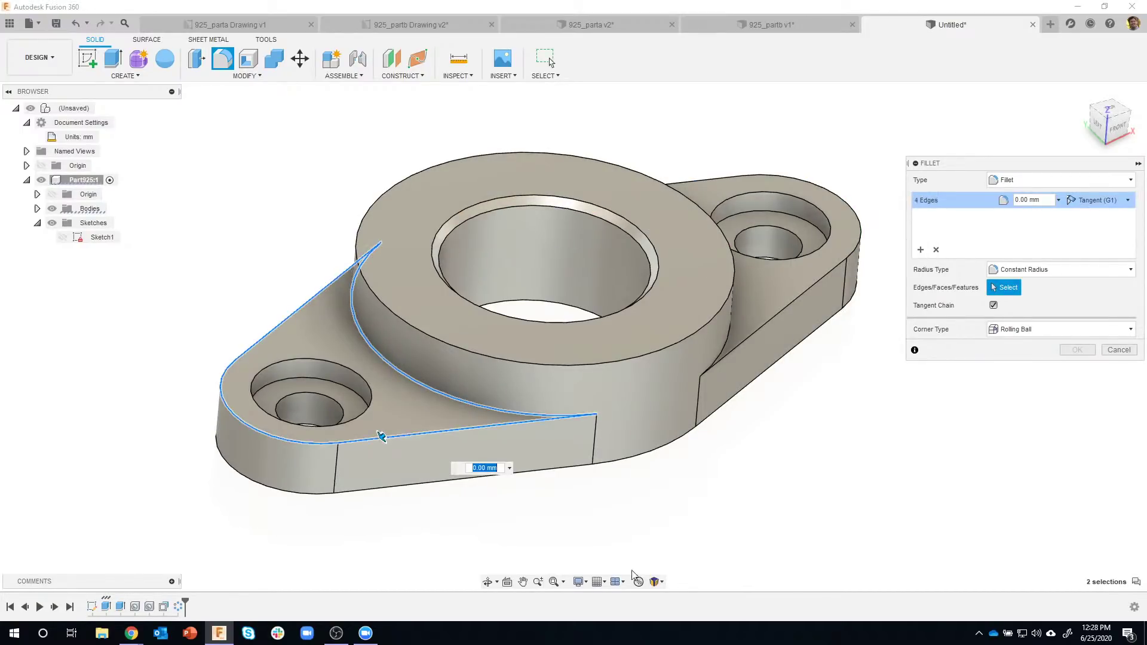
pyautogui.click(1015, 201)
pyautogui.write('1')
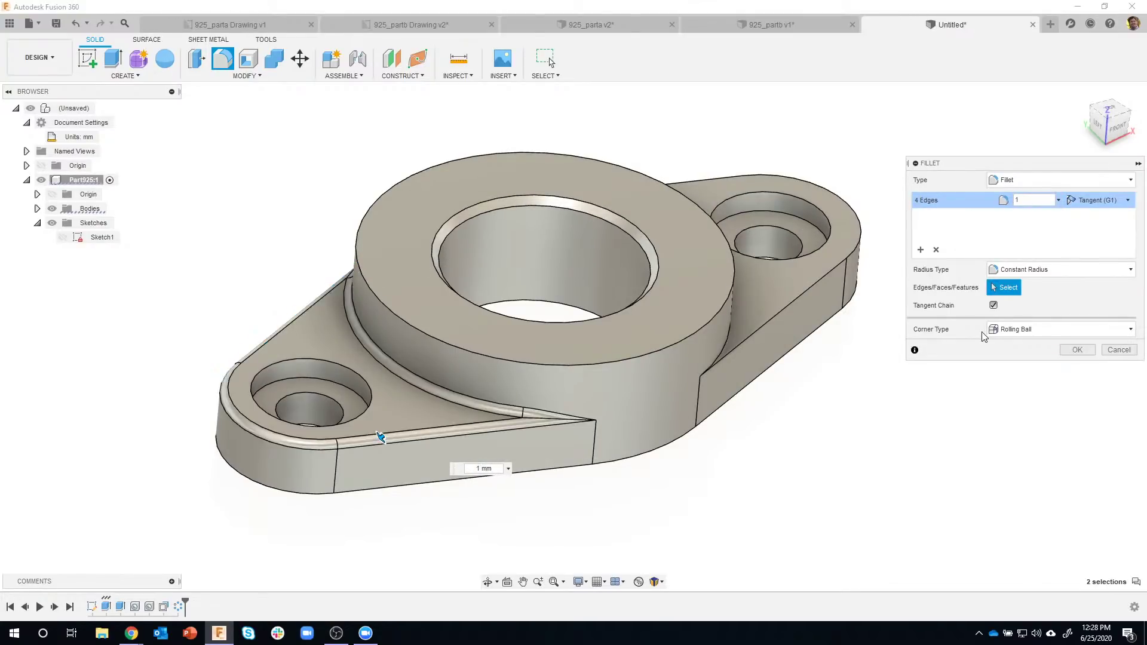
pyautogui.click(780, 307)
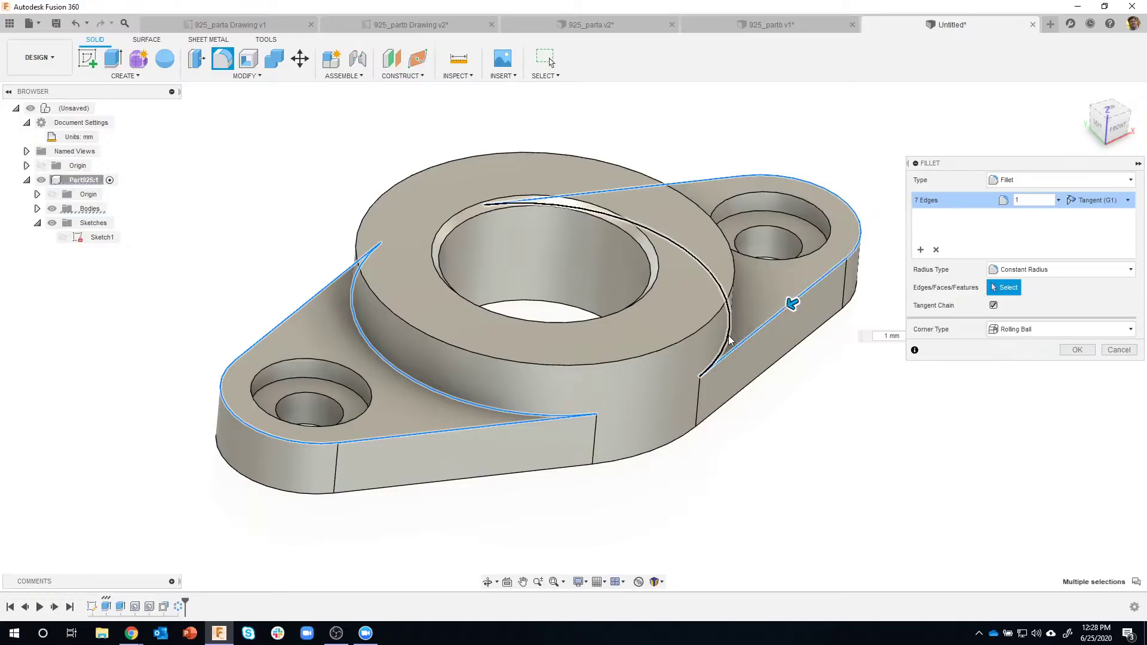
pyautogui.keyDown('shift'); pyautogui.moveTo(789, 341); pyautogui.dragTo(1010, 412, button='middle'); pyautogui.keyUp('shift')
pyautogui.click(1070, 354)
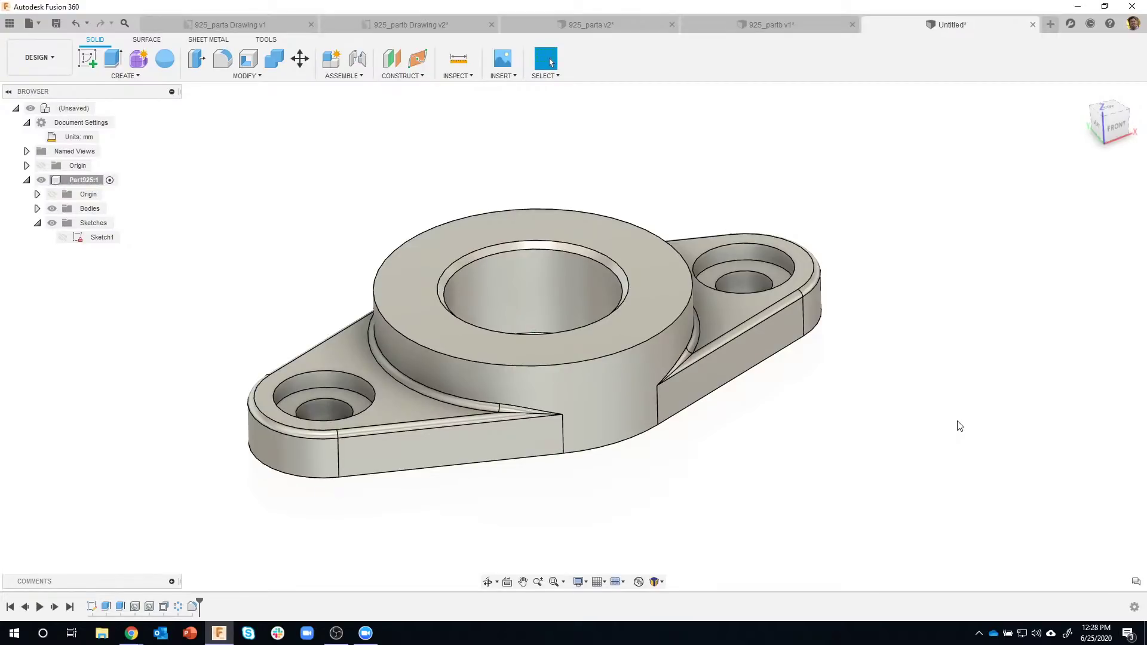
# - Save the design as 925_Part in the owner's First Project location
pyautogui.keyDown('shift'); pyautogui.moveTo(736, 268); pyautogui.dragTo(713, 170, button='middle'); pyautogui.keyUp('shift')
pyautogui.scroll(-1, 711, 168)
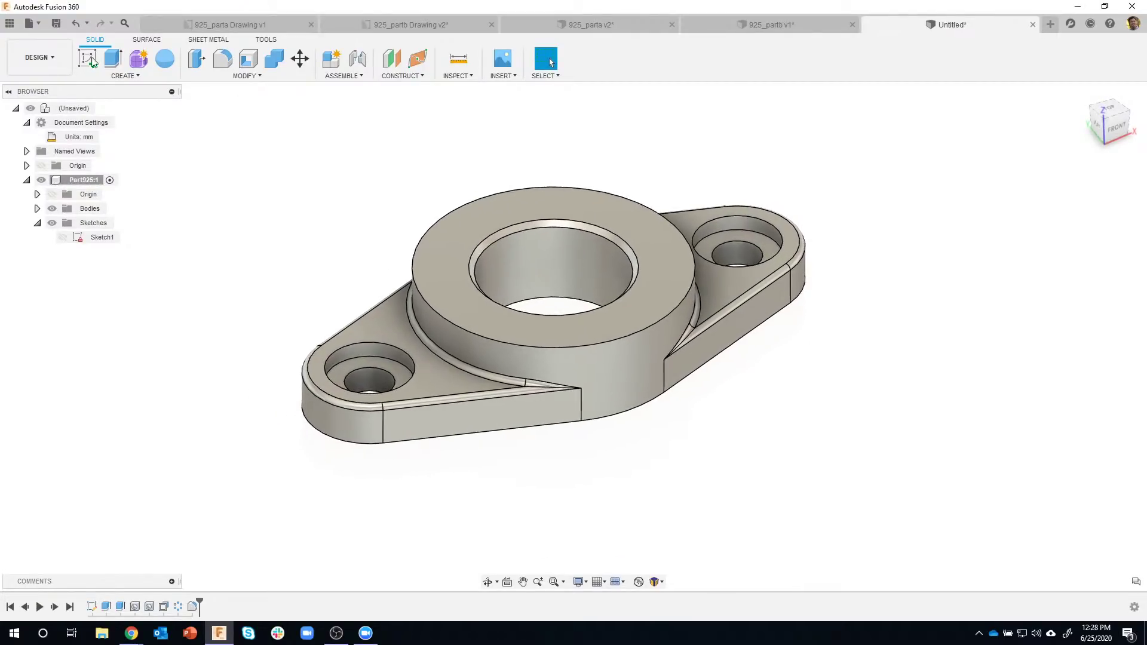
pyautogui.click(56, 24)
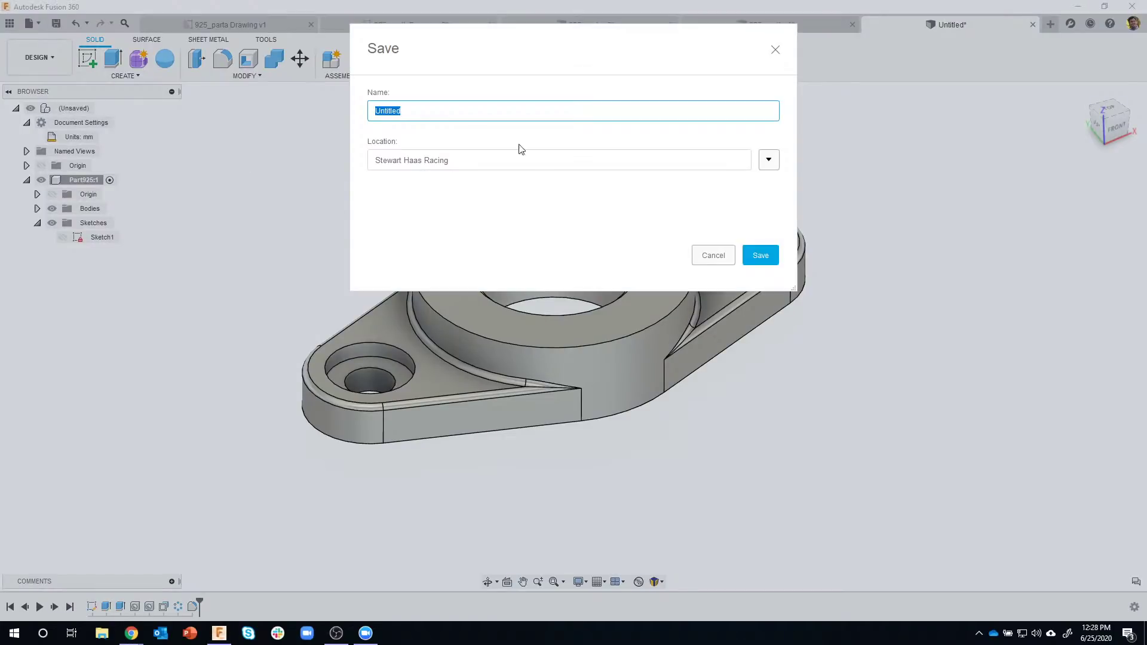
pyautogui.click(769, 160)
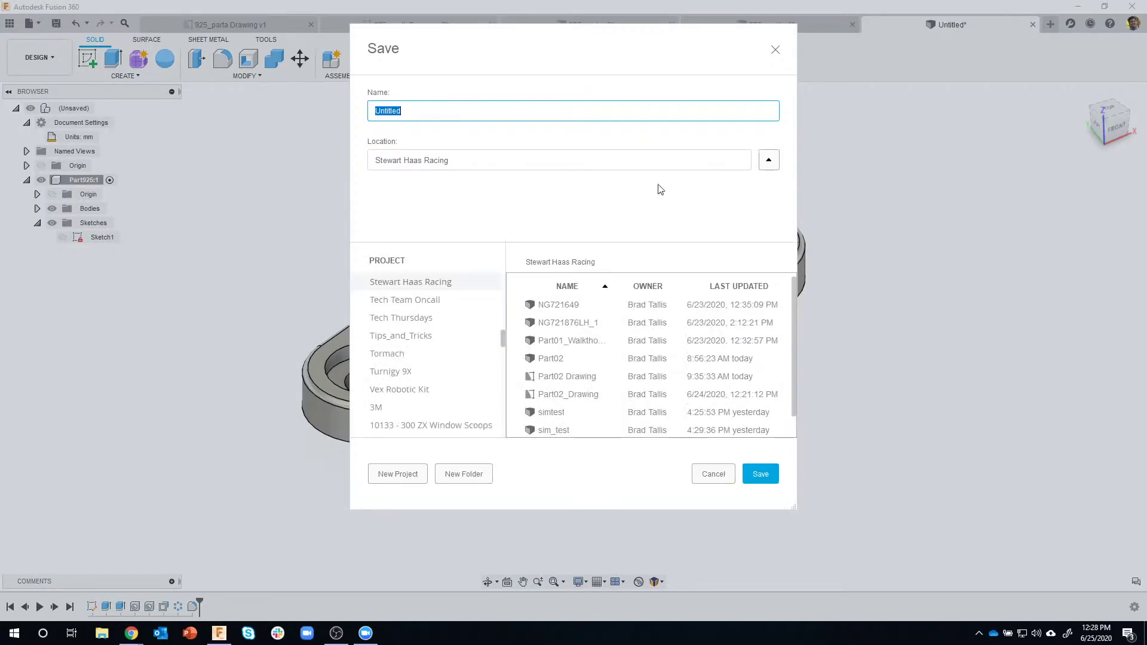
pyautogui.moveTo(503, 342); pyautogui.dragTo(539, 293)
pyautogui.click(436, 355)
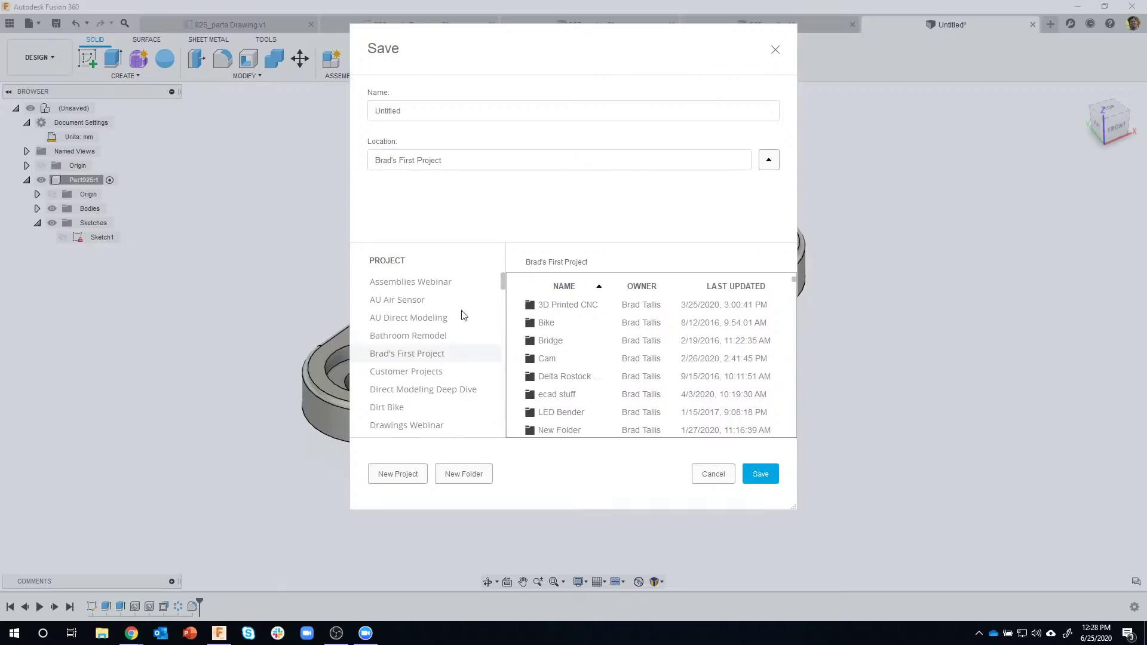
pyautogui.moveTo(445, 118); pyautogui.dragTo(361, 116)
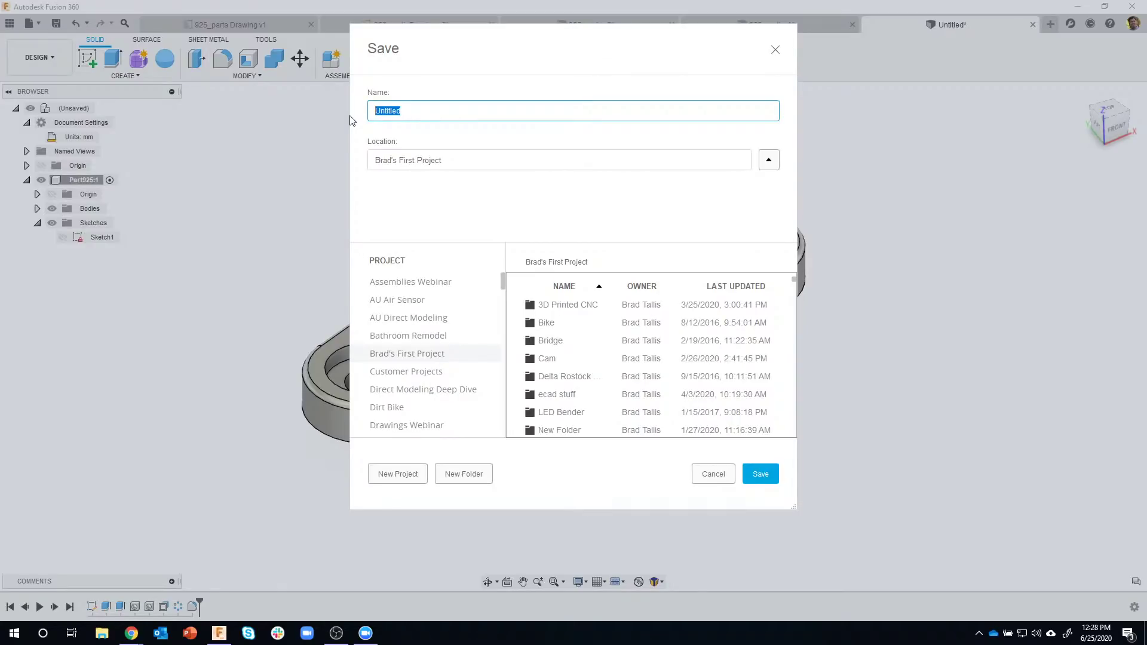
pyautogui.write('925')
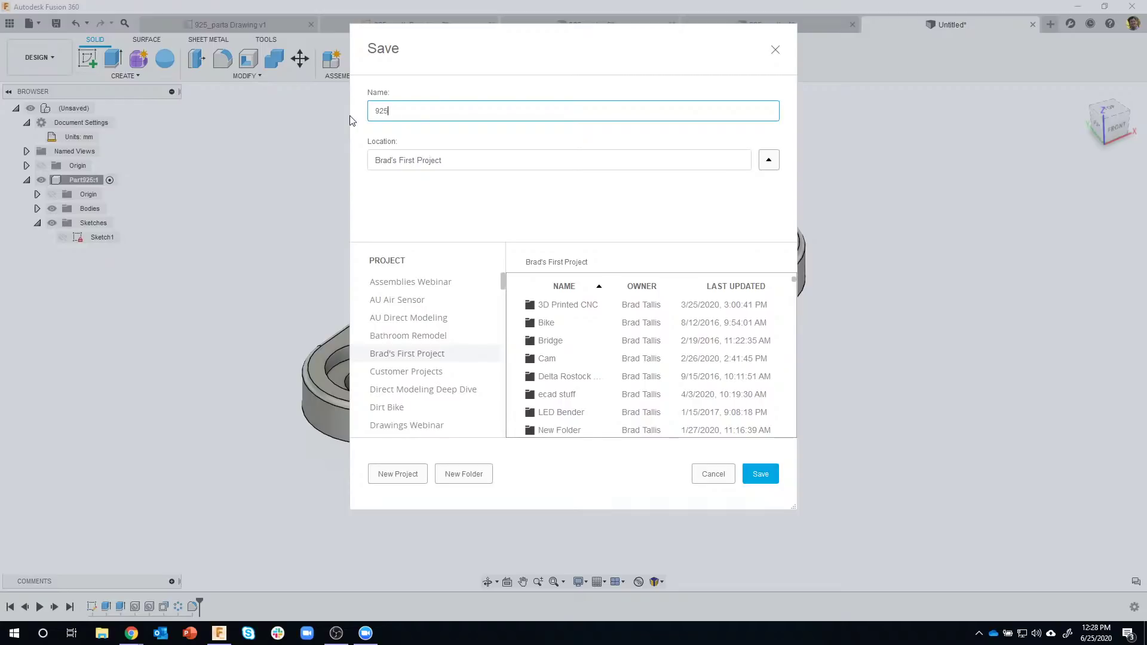
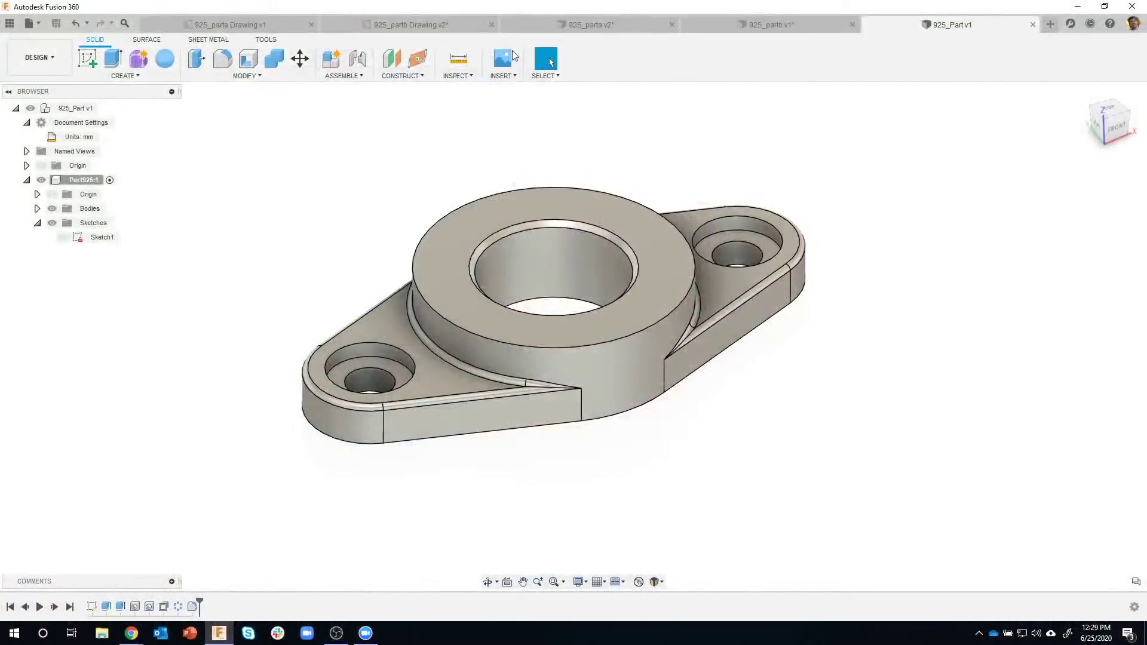
# - Examine the R240 arcs and their 3 mm offsets in the 925_partb drawing, along with its top and isometric views
pyautogui.click(440, 28)
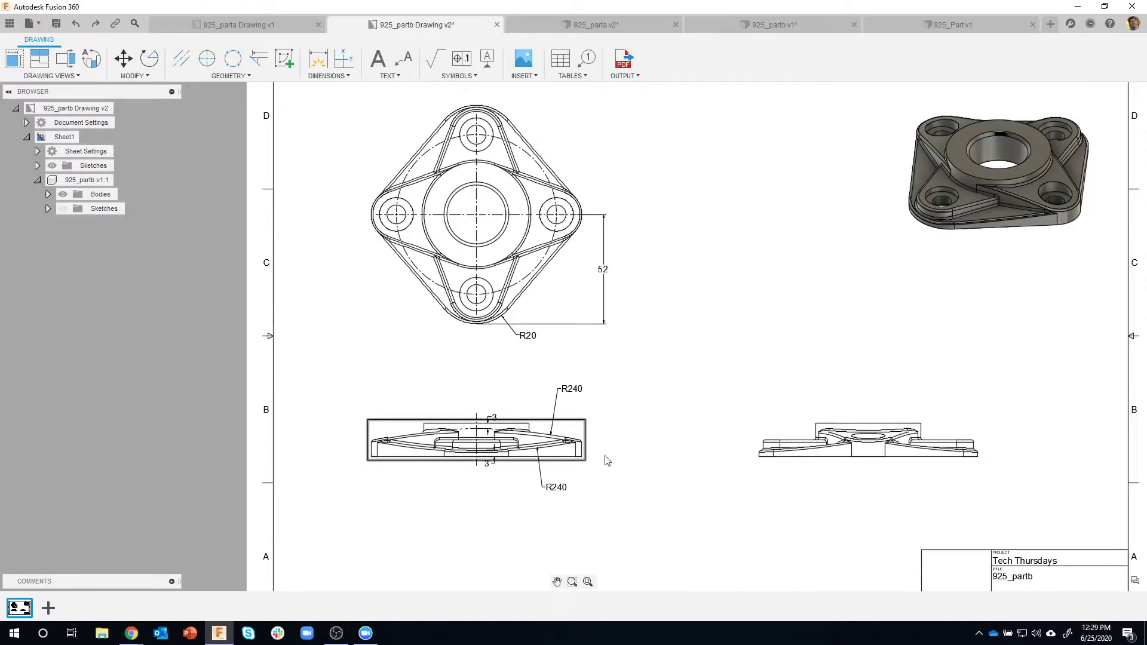
pyautogui.scroll(5, 604, 460)
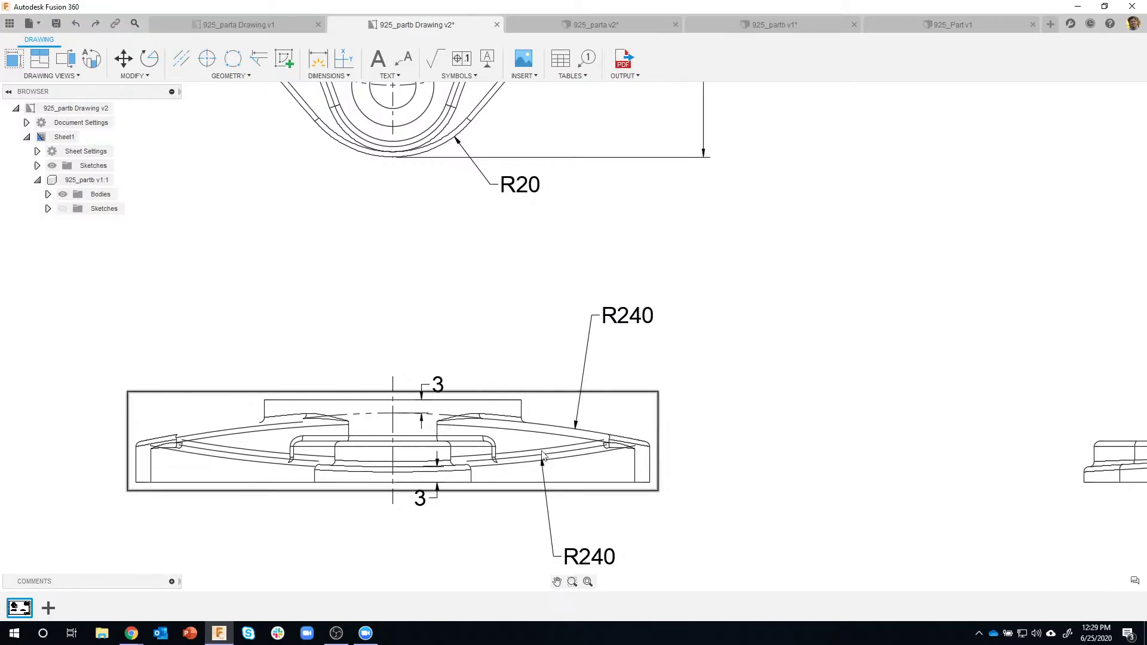
pyautogui.scroll(-5, 630, 411)
pyautogui.scroll(1, 694, 322)
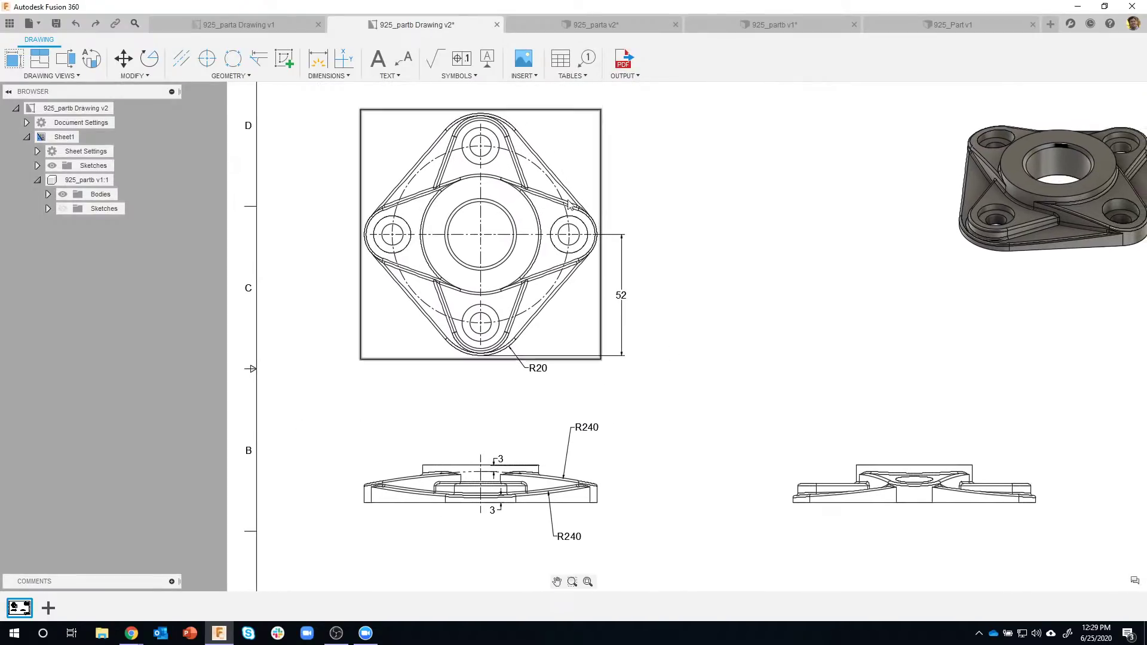
pyautogui.moveTo(783, 292); pyautogui.dragTo(664, 292, button='middle')
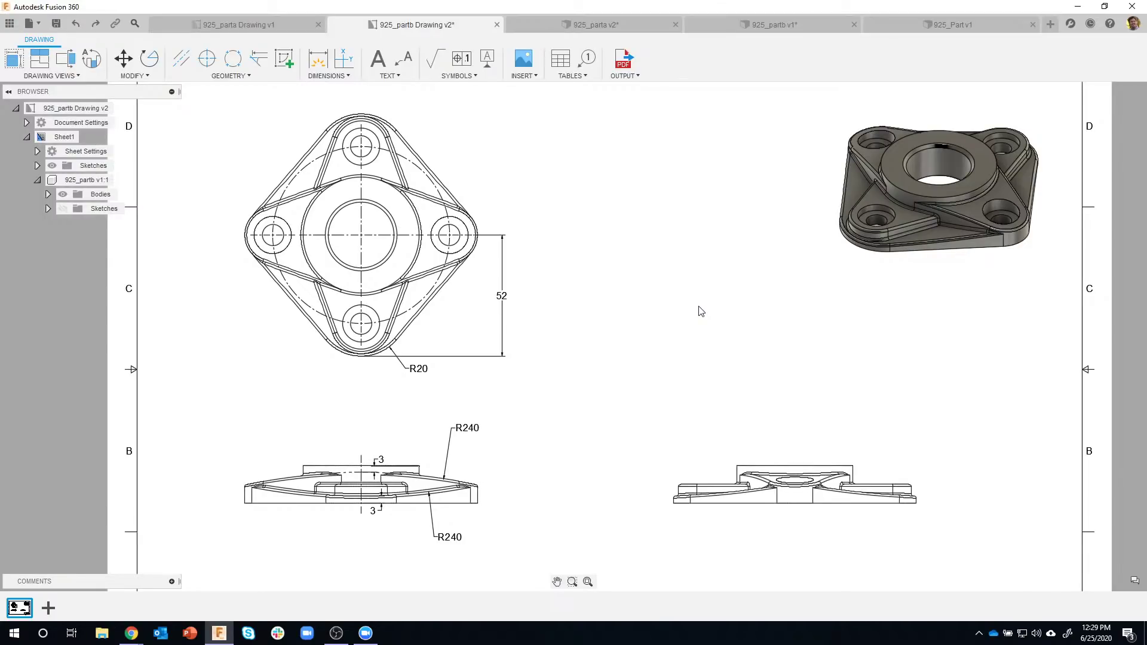
# - Return to the 925_Part model and start a sketch on the vertical XZ origin plane, viewed from the front
pyautogui.click(883, 24)
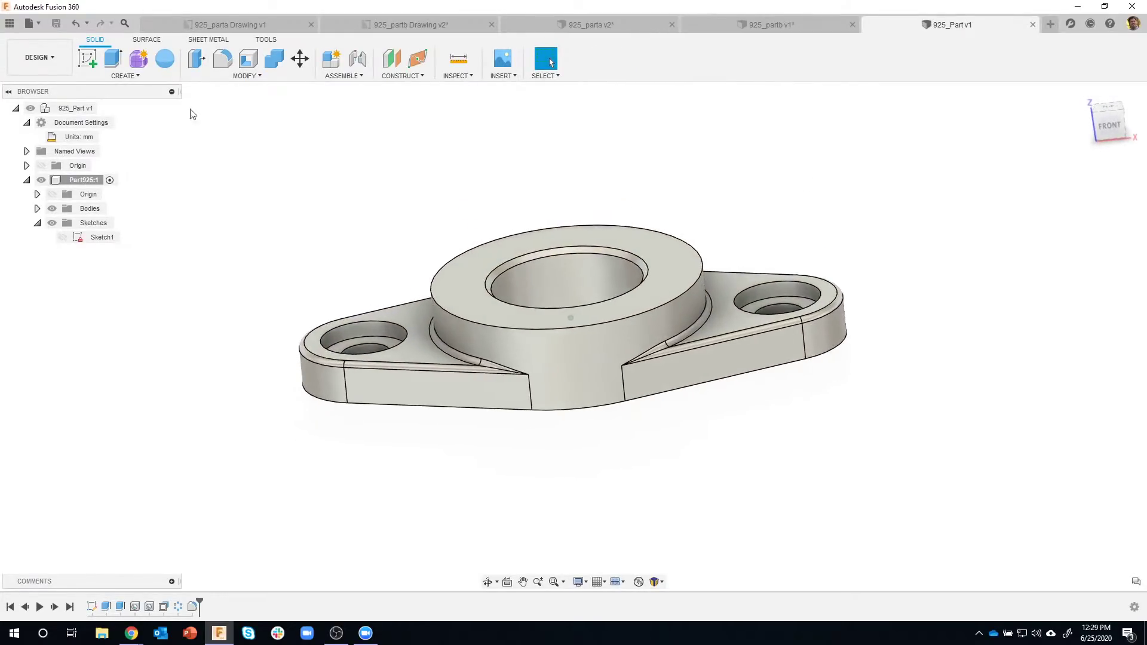
pyautogui.click(85, 60)
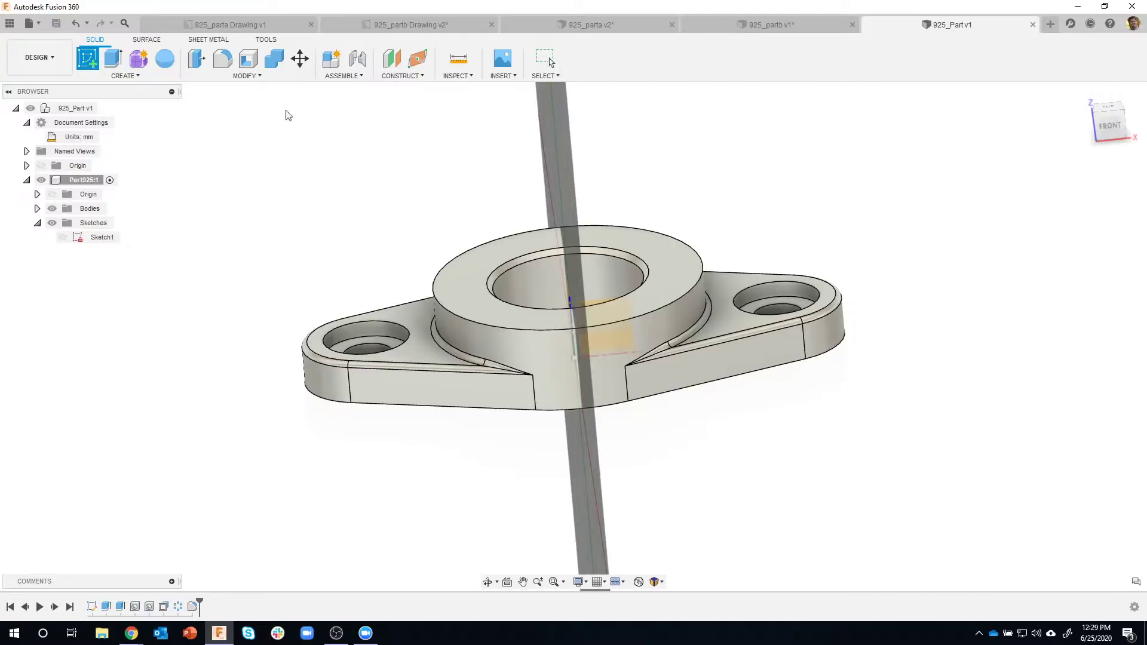
pyautogui.click(584, 319)
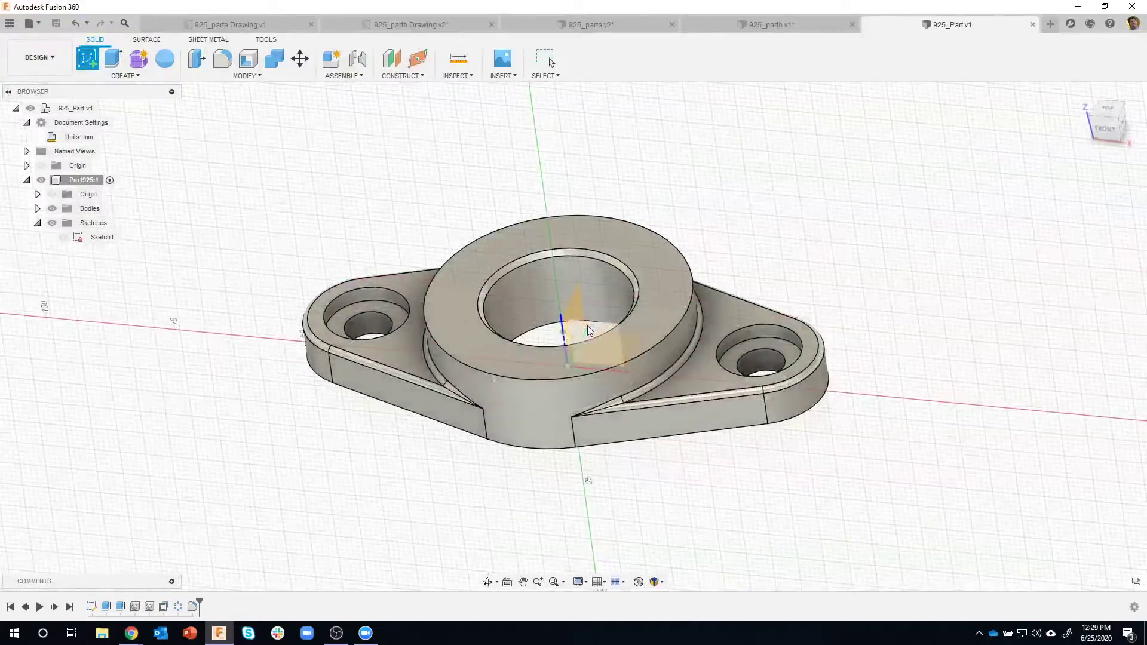
pyautogui.click(589, 331)
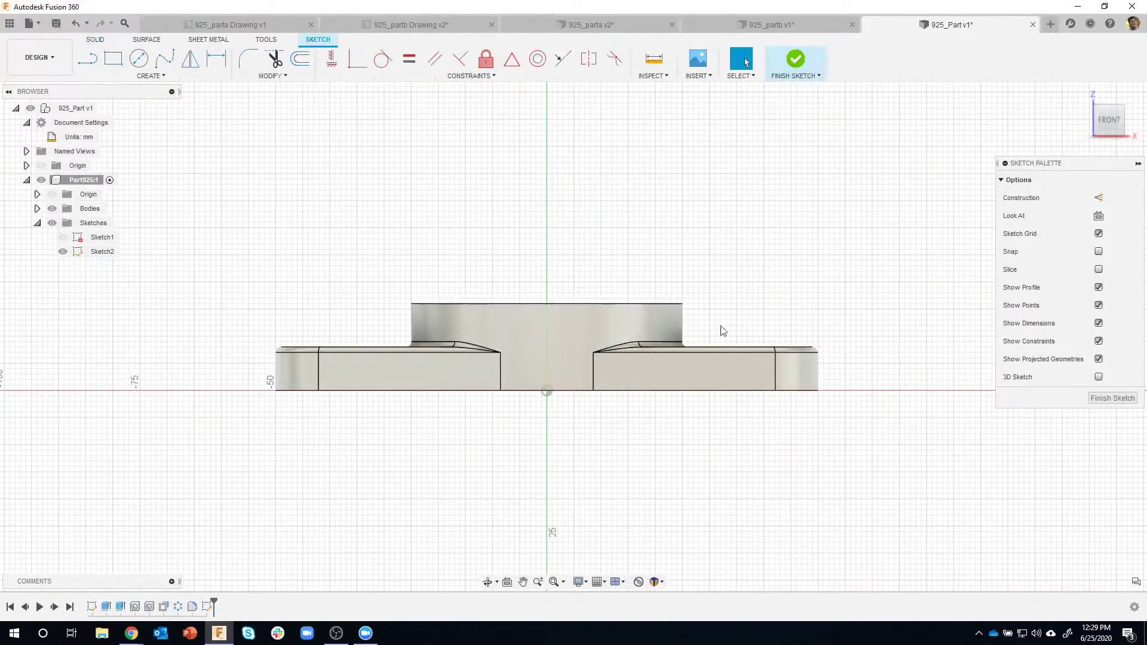
pyautogui.keyDown('shift'); pyautogui.moveTo(746, 347); pyautogui.dragTo(851, 302, button='middle'); pyautogui.keyUp('shift')
pyautogui.keyDown('shift'); pyautogui.moveTo(623, 344); pyautogui.dragTo(561, 352, button='middle'); pyautogui.keyUp('shift')
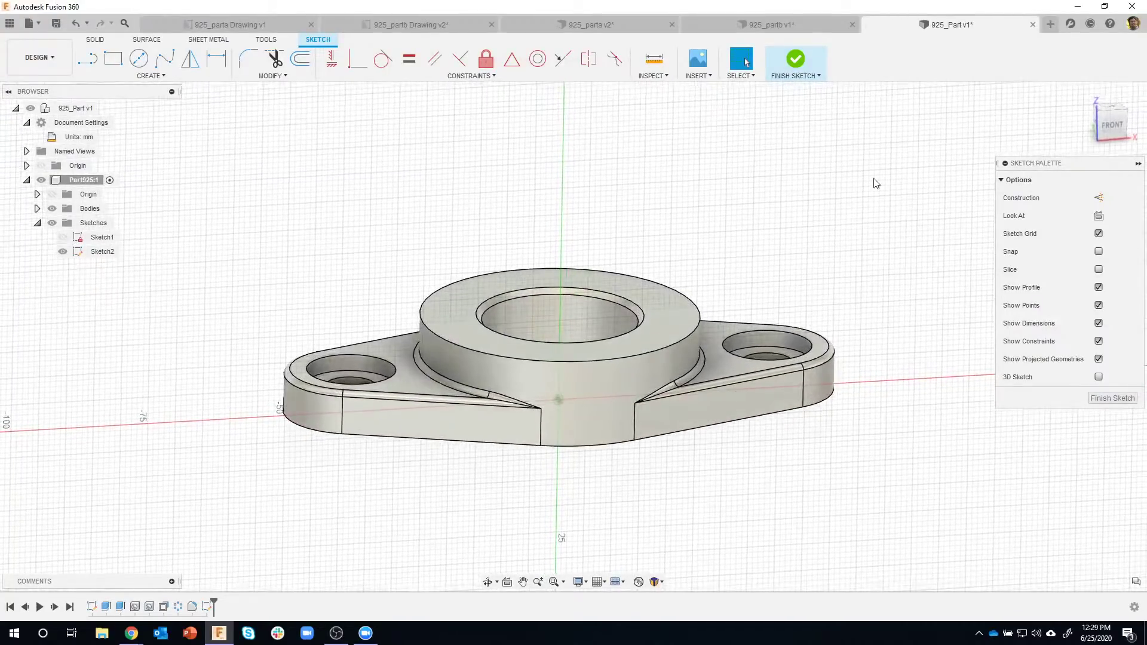
pyautogui.click(1113, 131)
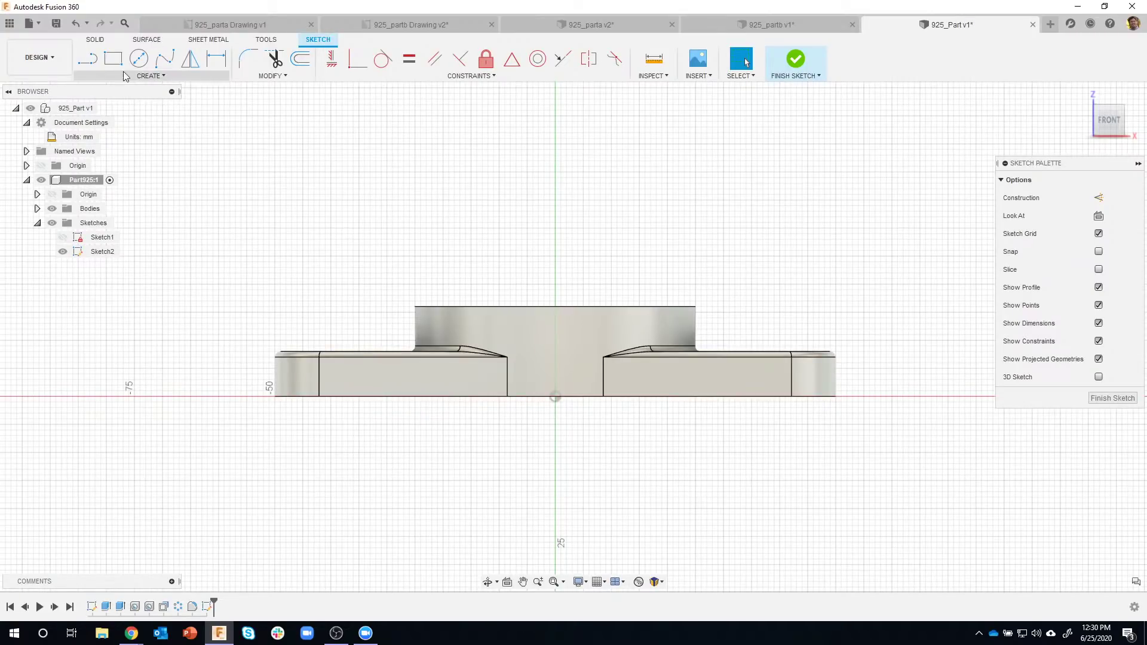
# - Sketch a circle about 19 mm in diameter above the flange, with its centre off the vertical axis
pyautogui.click(137, 59)
pyautogui.click(520, 236)
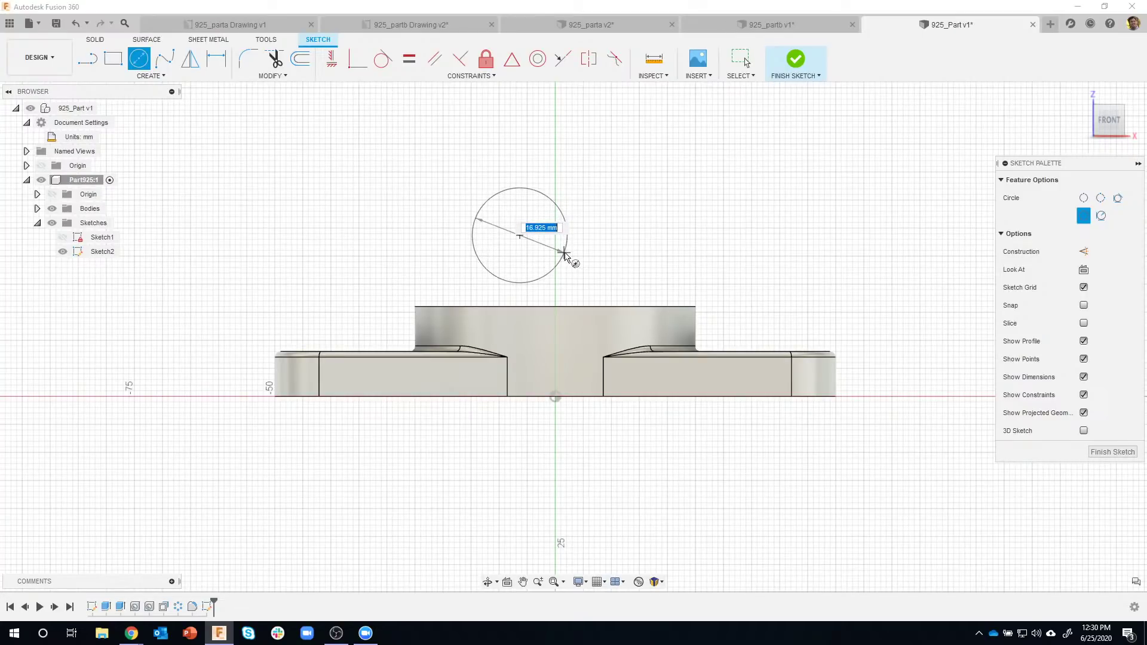
pyautogui.click(571, 256)
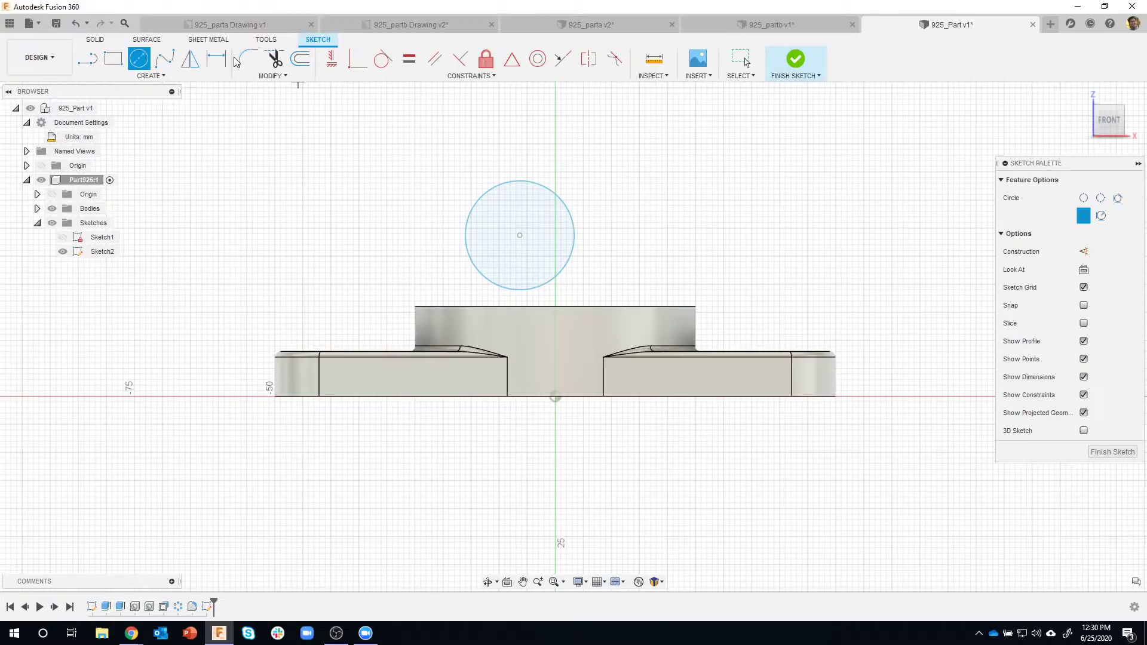
# - Dimension the circle by radius instead of diameter and set it to 240 mm
pyautogui.click(218, 61)
pyautogui.click(560, 205)
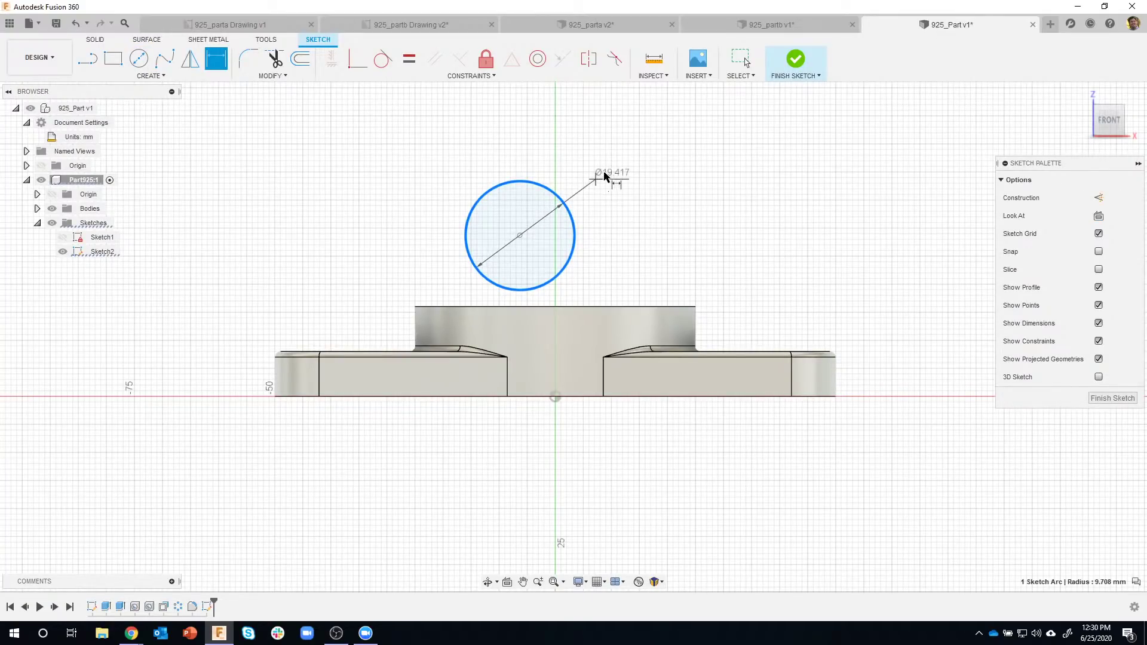
pyautogui.rightClick(605, 175)
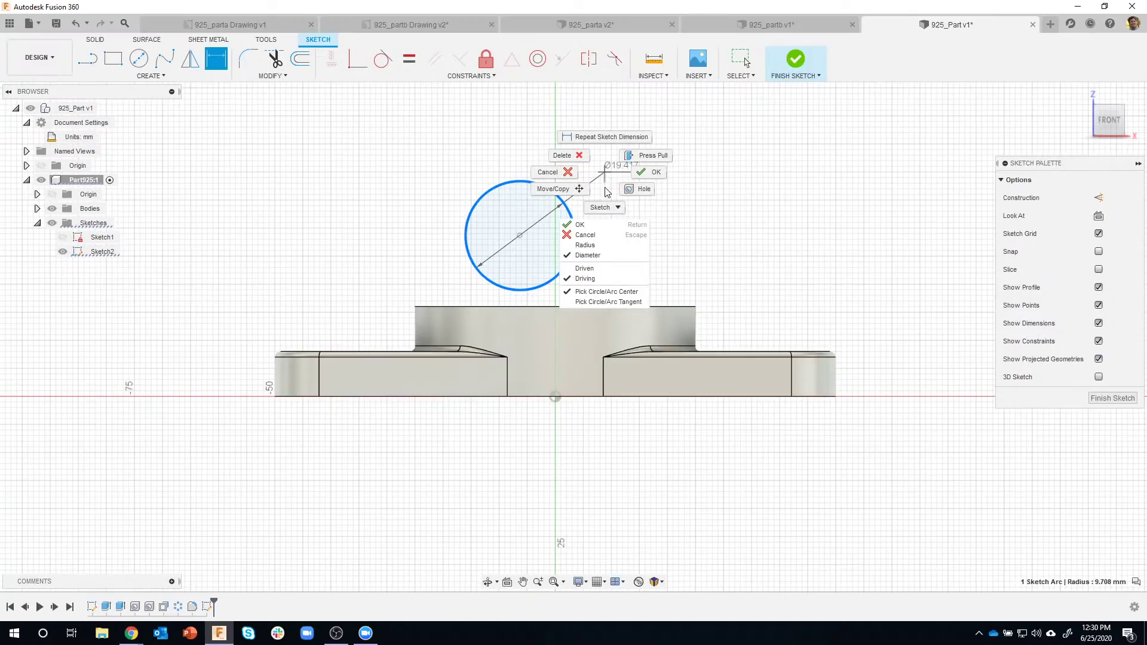
pyautogui.click(585, 245)
pyautogui.click(606, 191)
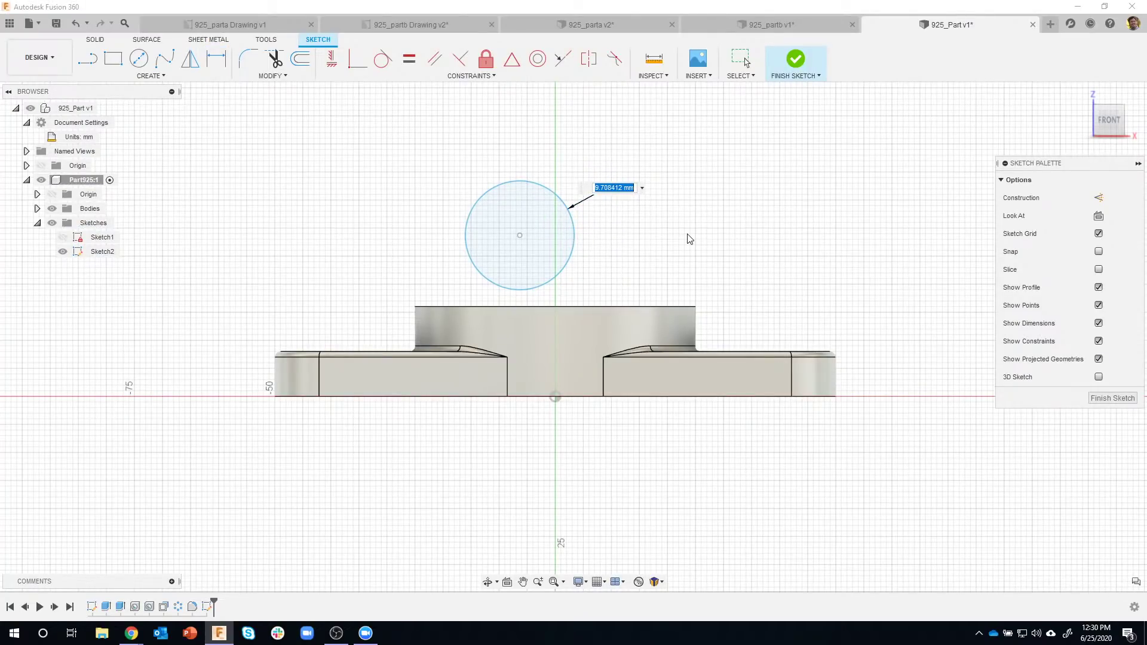
pyautogui.write('240')
pyautogui.press('Return')
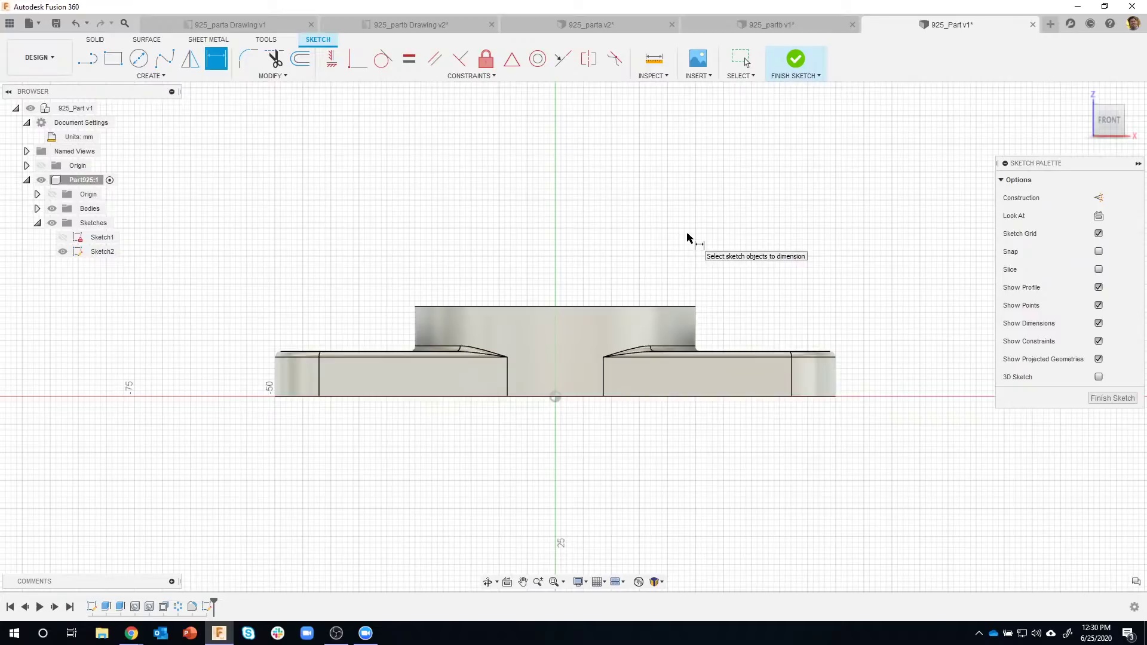
# - Move the R240 circle's centre well below the flange so that its upper arc passes near the part
pyautogui.scroll(-4, 693, 296)
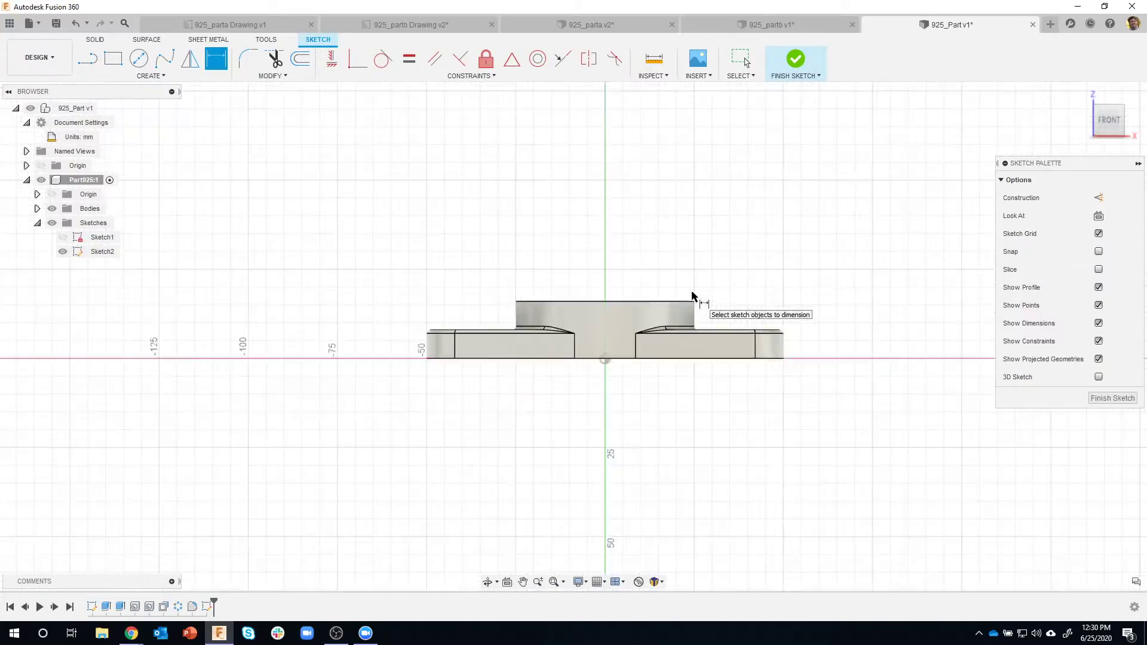
pyautogui.scroll(-5, 694, 296)
pyautogui.moveTo(729, 276); pyautogui.dragTo(622, 363, button='middle')
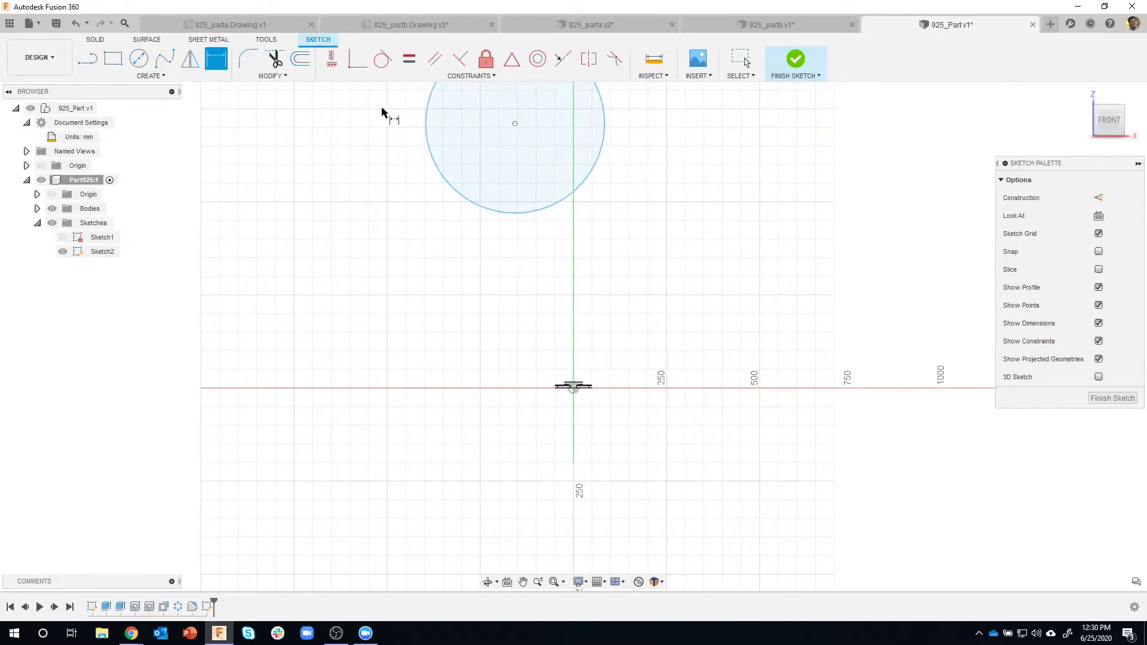
pyautogui.press('Escape')
pyautogui.moveTo(515, 126); pyautogui.dragTo(563, 297)
pyautogui.moveTo(579, 363); pyautogui.dragTo(570, 471)
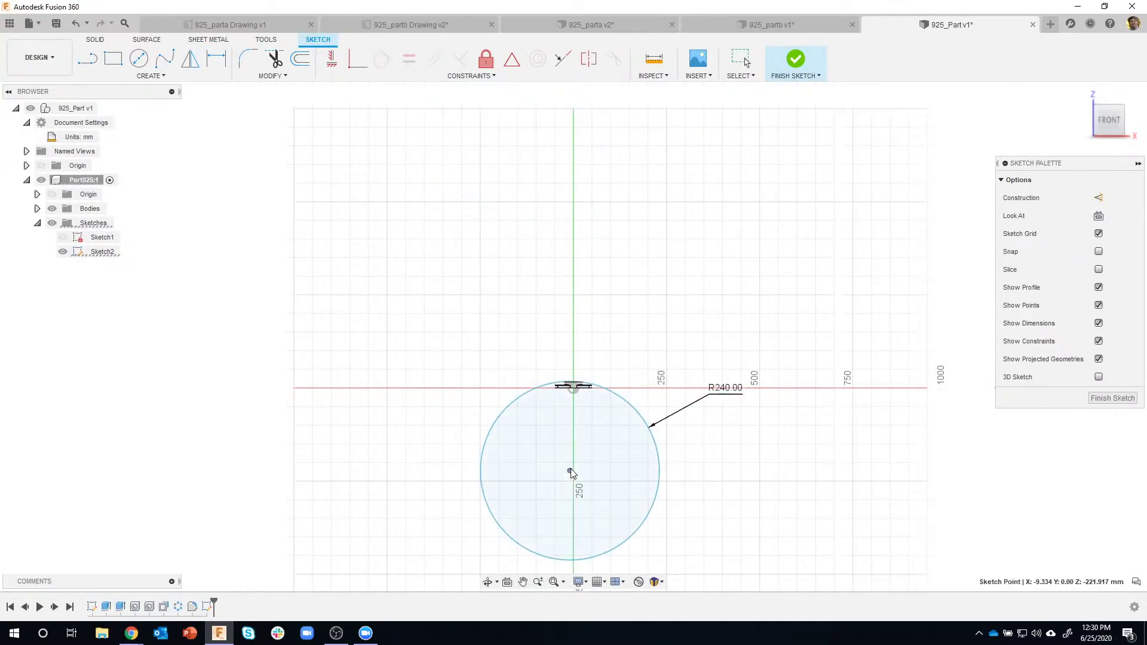
# - Move the R240 circle's centre further to the negative X side, to about X -27 mm and Z -225 mm
pyautogui.scroll(3, 582, 418)
pyautogui.scroll(5, 583, 358)
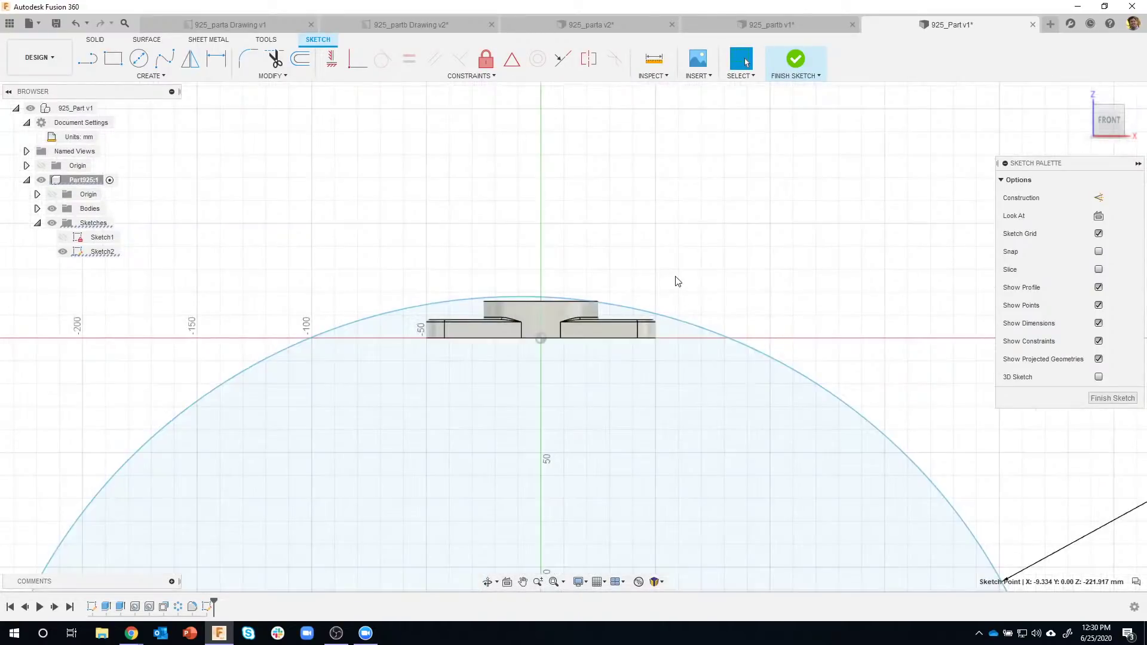
pyautogui.scroll(-2, 663, 258)
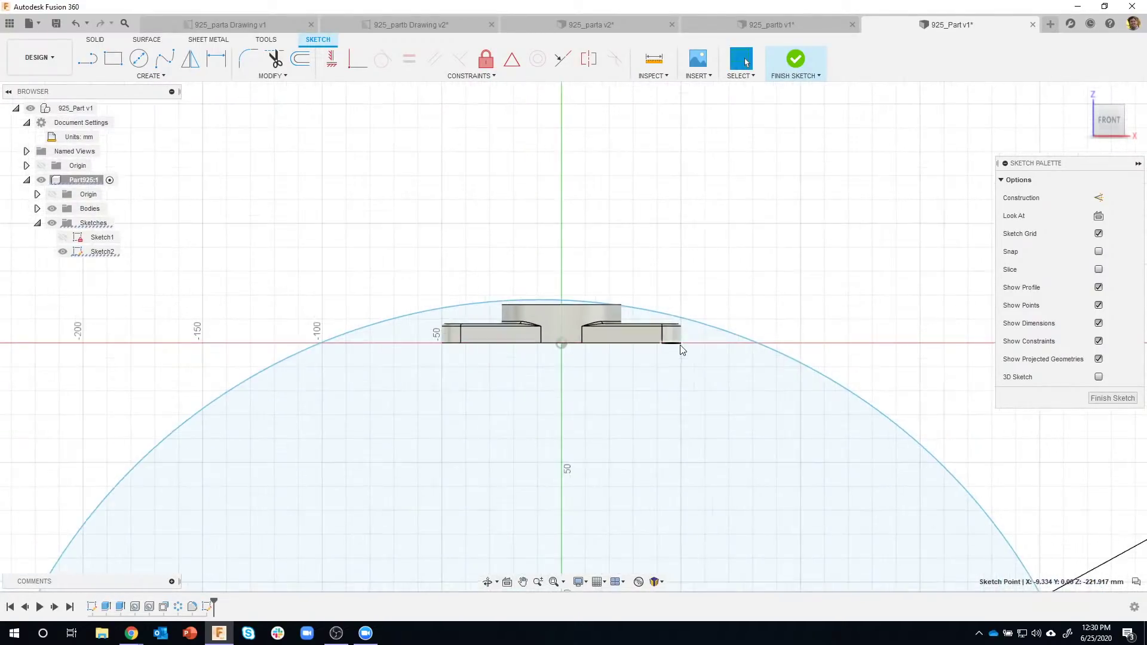
pyautogui.moveTo(707, 246); pyautogui.dragTo(683, 148, button='middle')
pyautogui.scroll(-2, 712, 238)
pyautogui.moveTo(713, 343); pyautogui.dragTo(678, 253, button='middle')
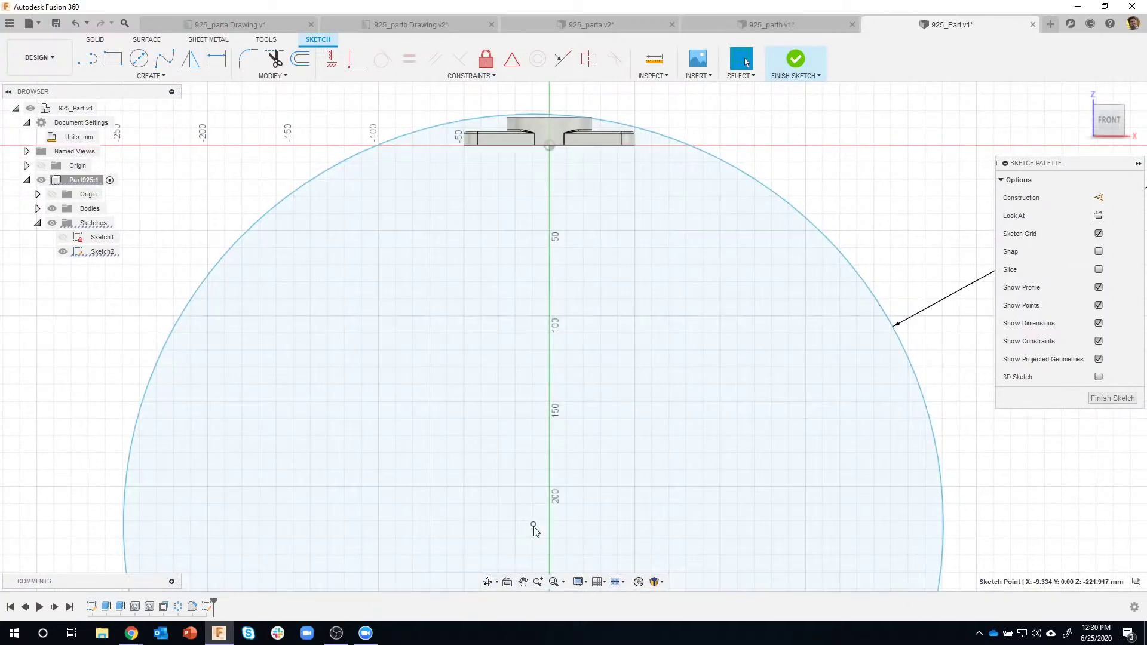
pyautogui.moveTo(533, 525); pyautogui.dragTo(500, 529)
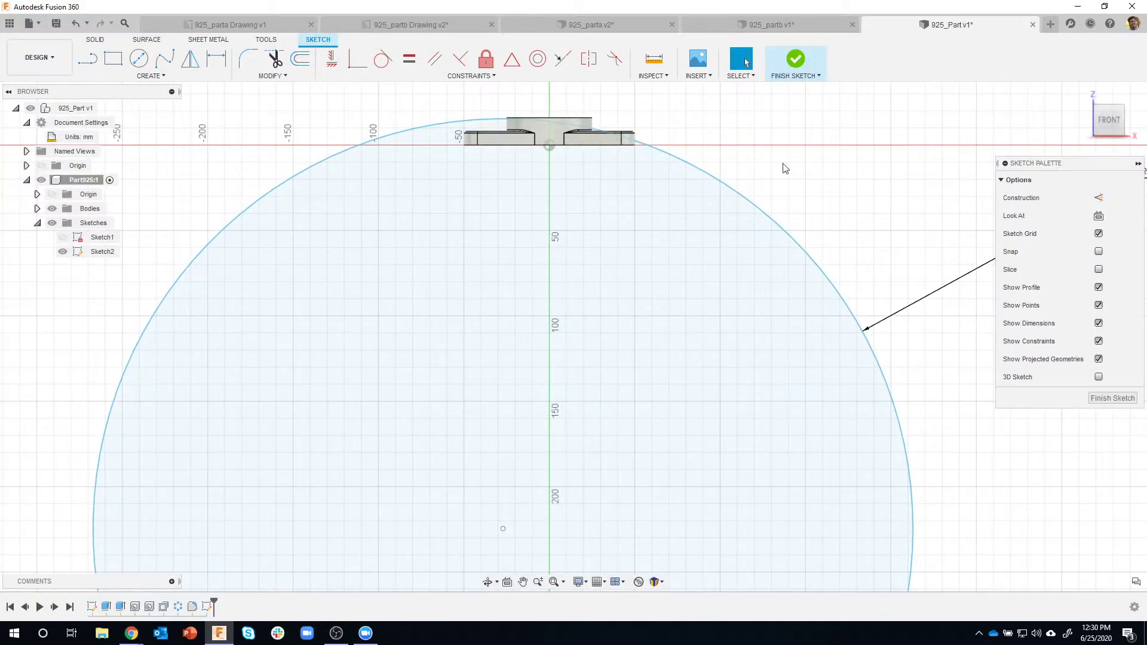
# - Constrain the R240 circle's centre to lie vertically in line with the origin
pyautogui.click(332, 62)
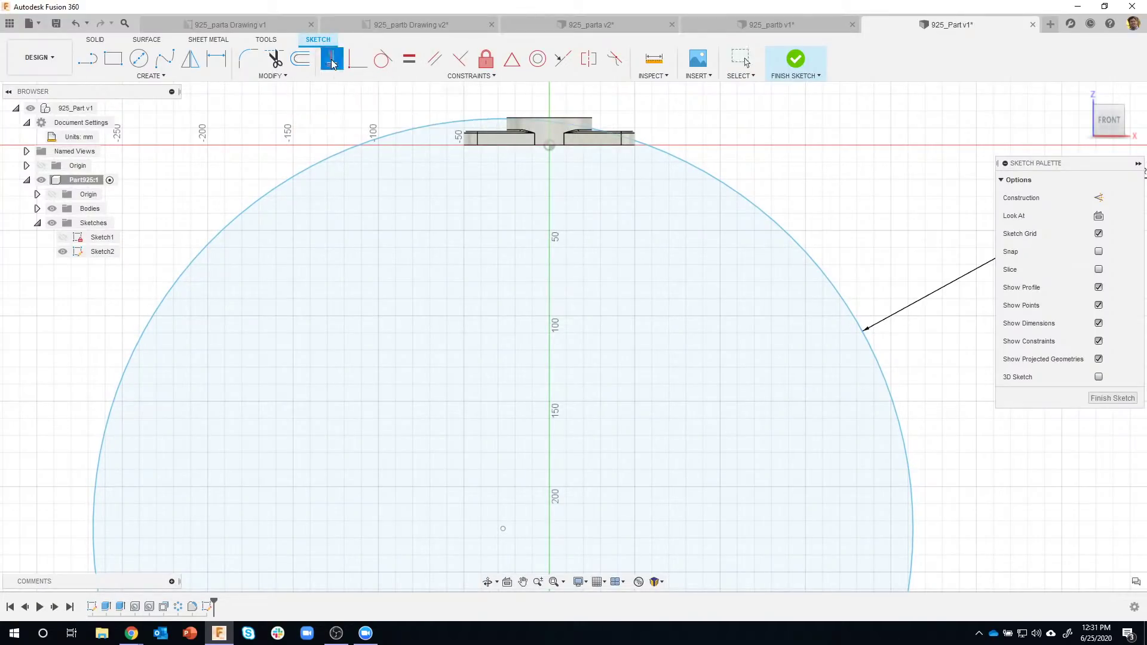
pyautogui.click(503, 529)
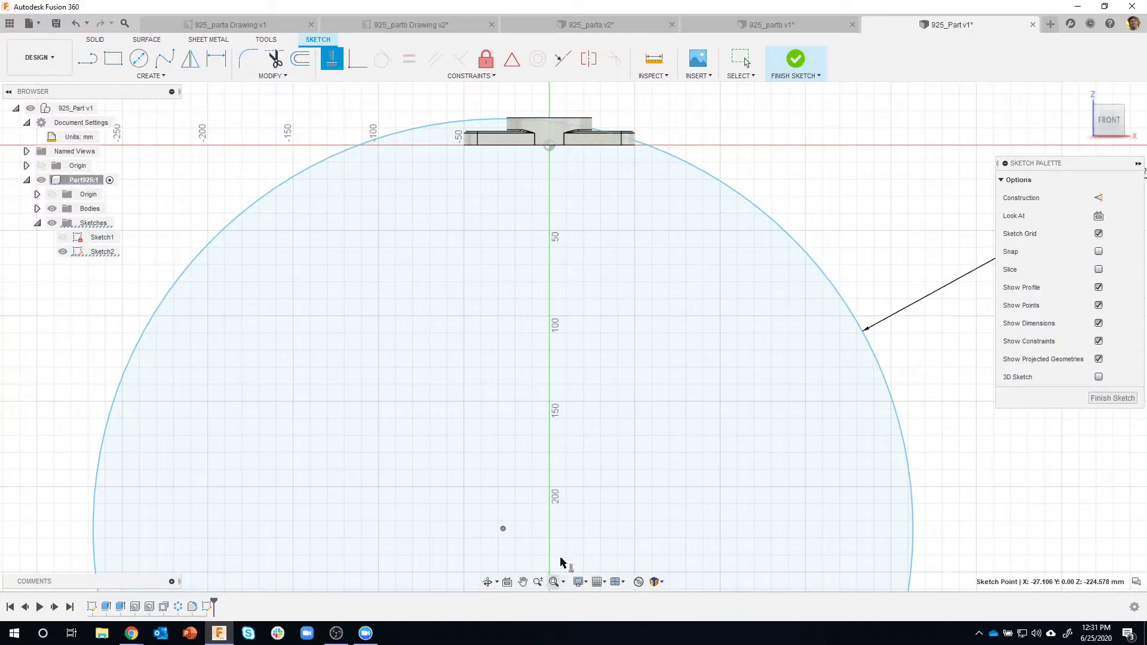
pyautogui.click(551, 146)
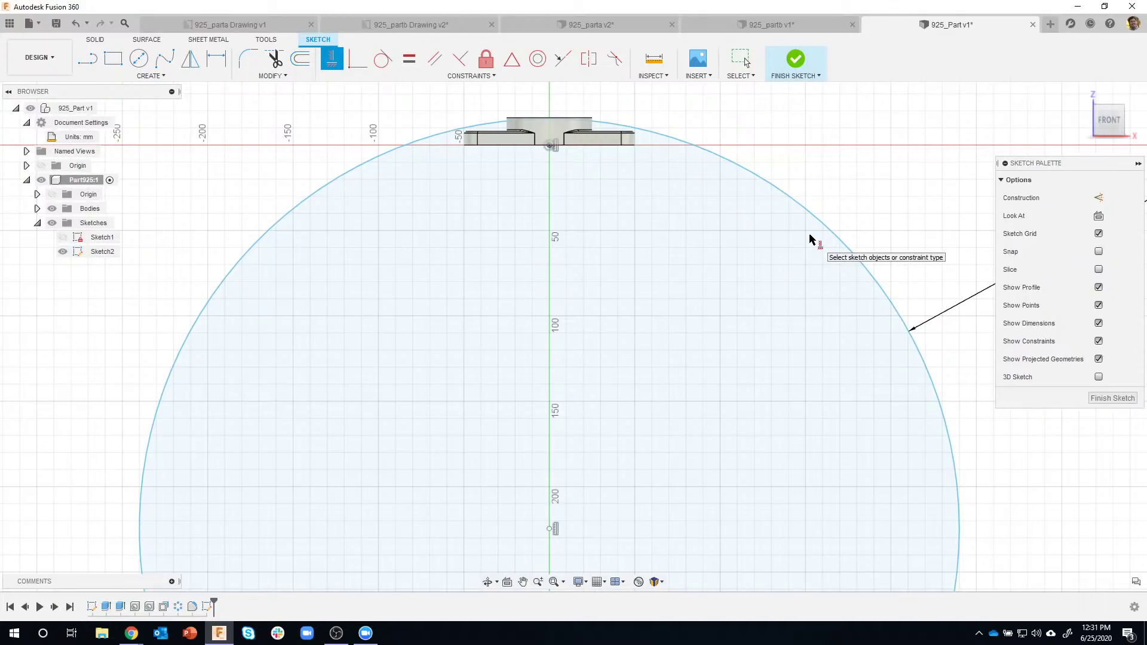
pyautogui.scroll(3, 552, 95)
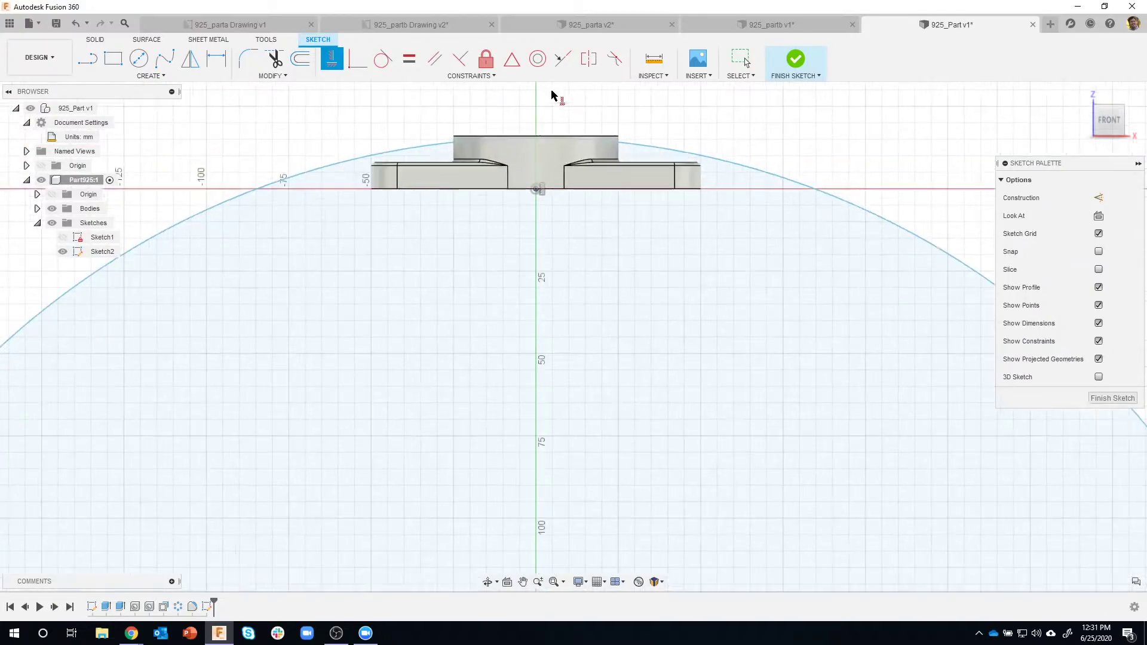
pyautogui.scroll(3, 563, 107)
pyautogui.press('Escape')
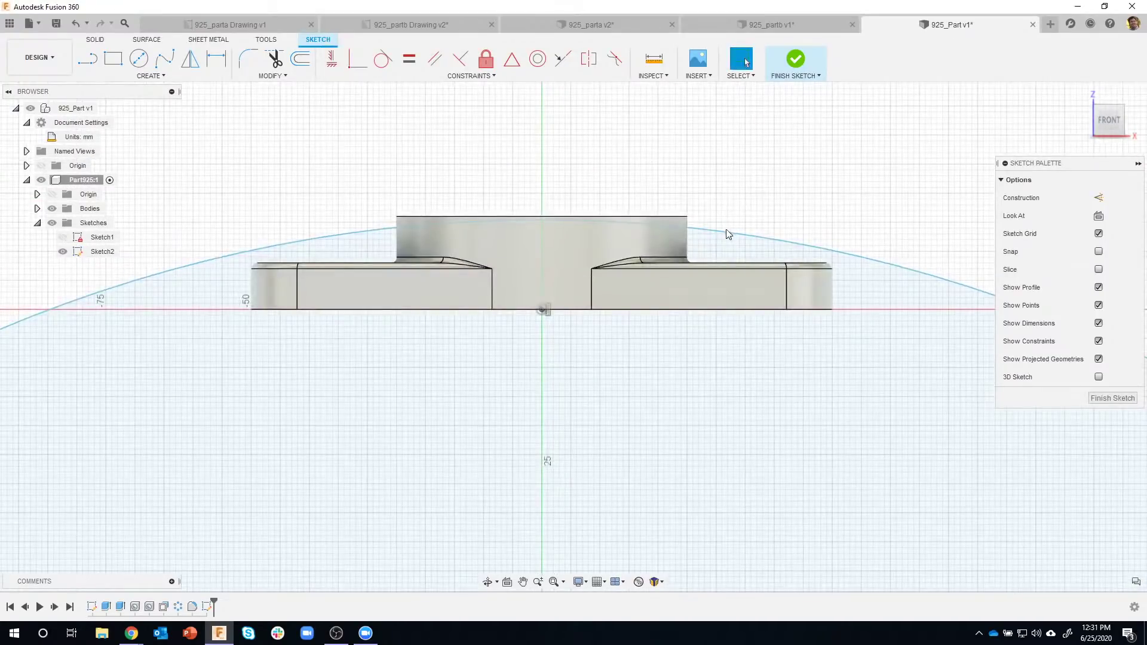
# - Lower the R240 circle slightly along the vertical axis so its arc passes just under the boss's top face
pyautogui.click(717, 232)
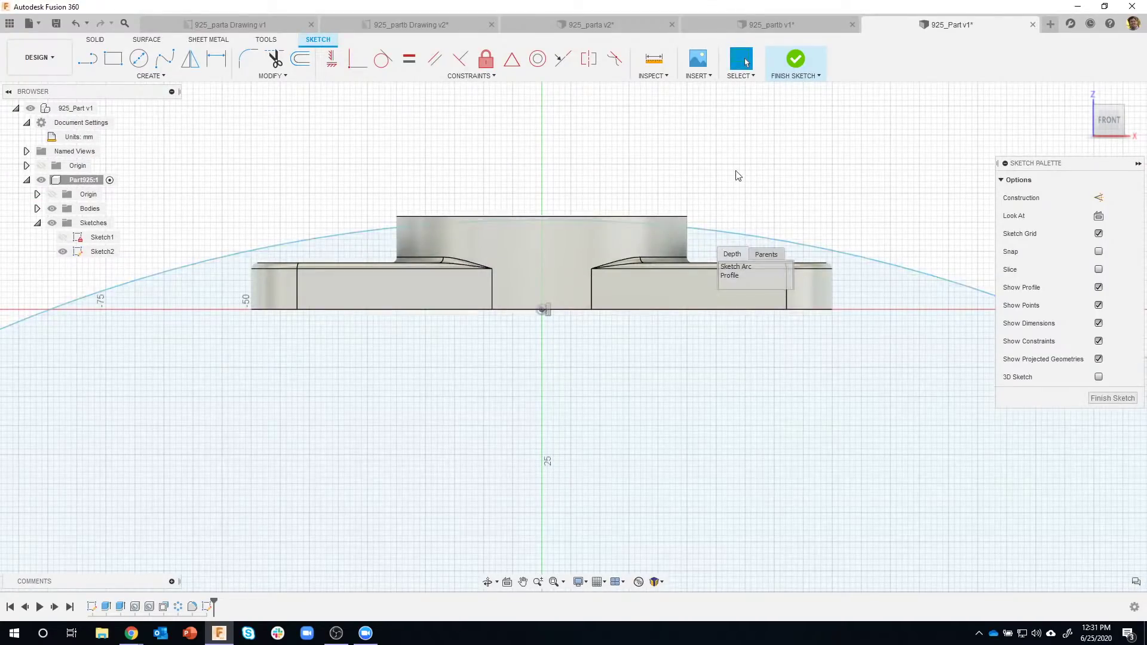
pyautogui.click(701, 238)
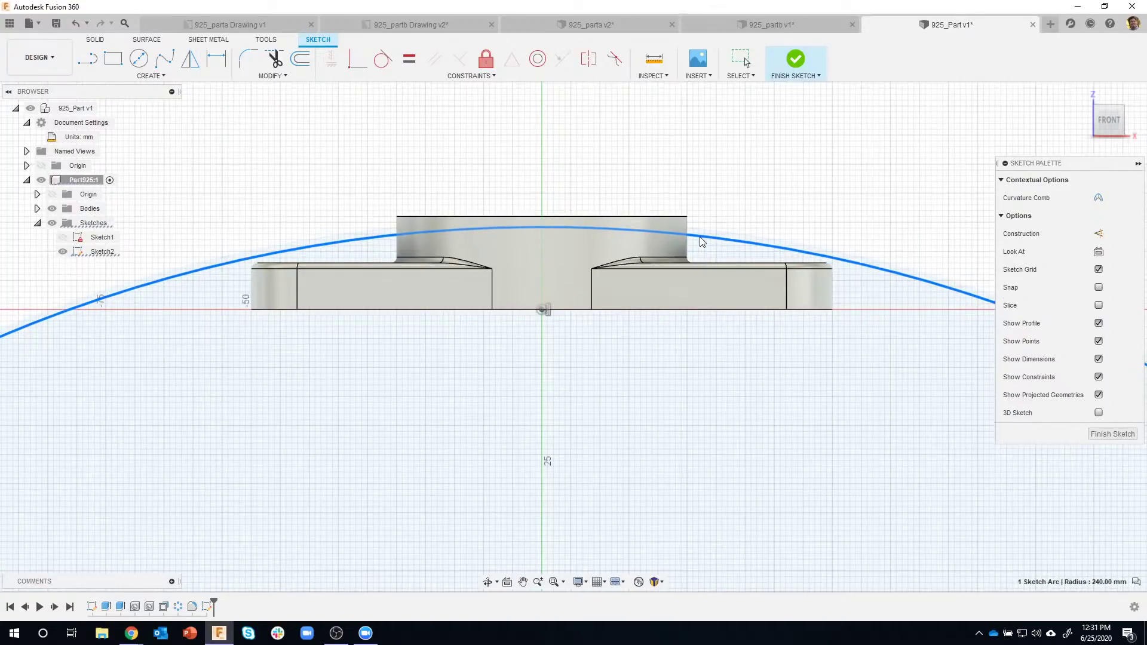
pyautogui.press('Escape')
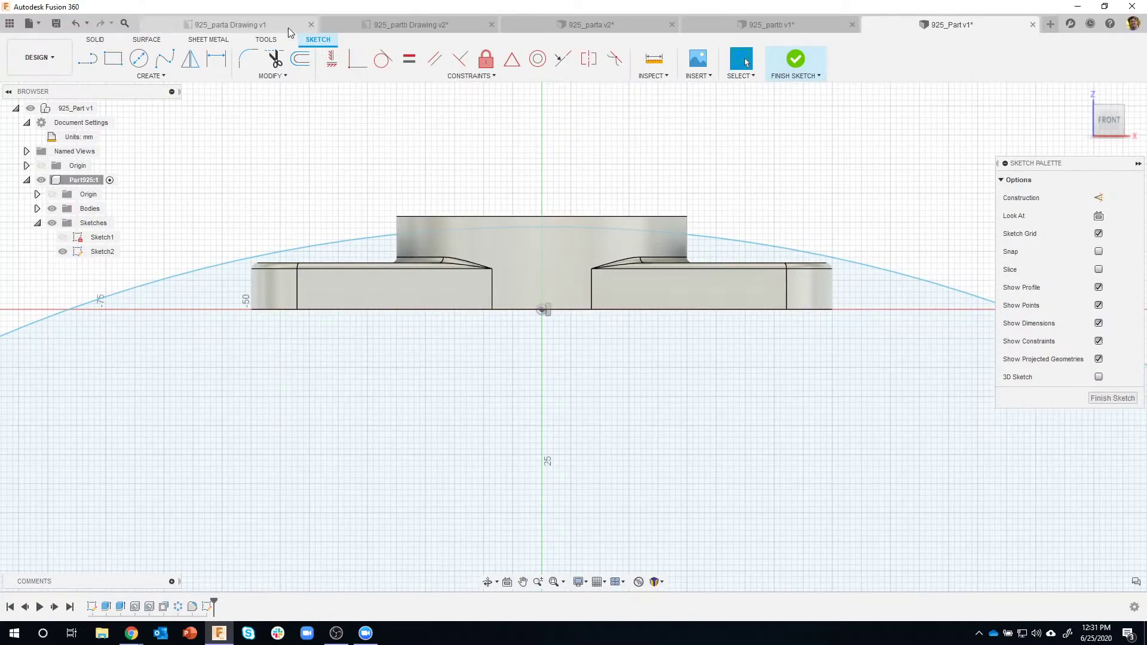
# - Check the upper R240 arc's offset from the boss's top face in the 925_partb drawing and return to the 925_Part model
pyautogui.click(405, 24)
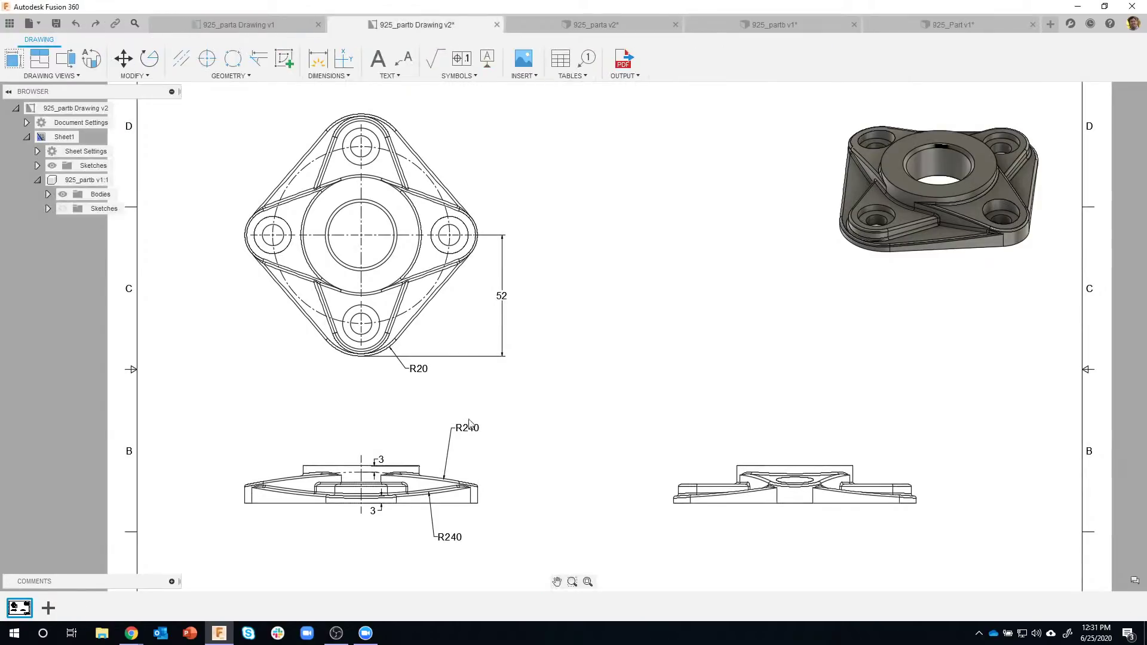
pyautogui.scroll(5, 394, 501)
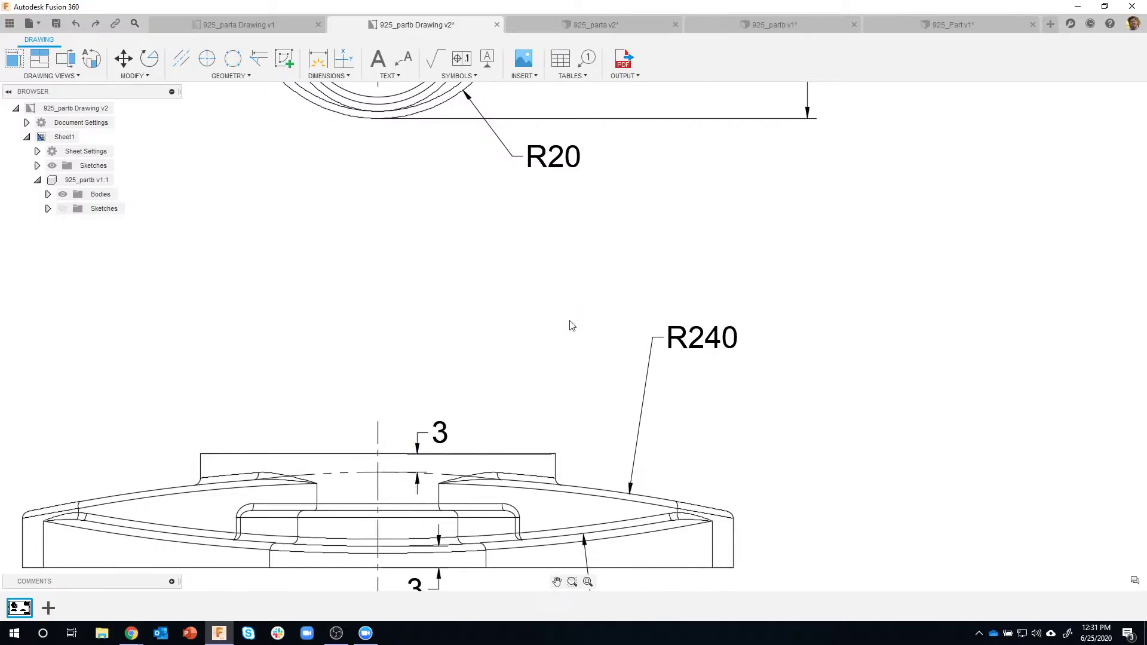
pyautogui.click(935, 25)
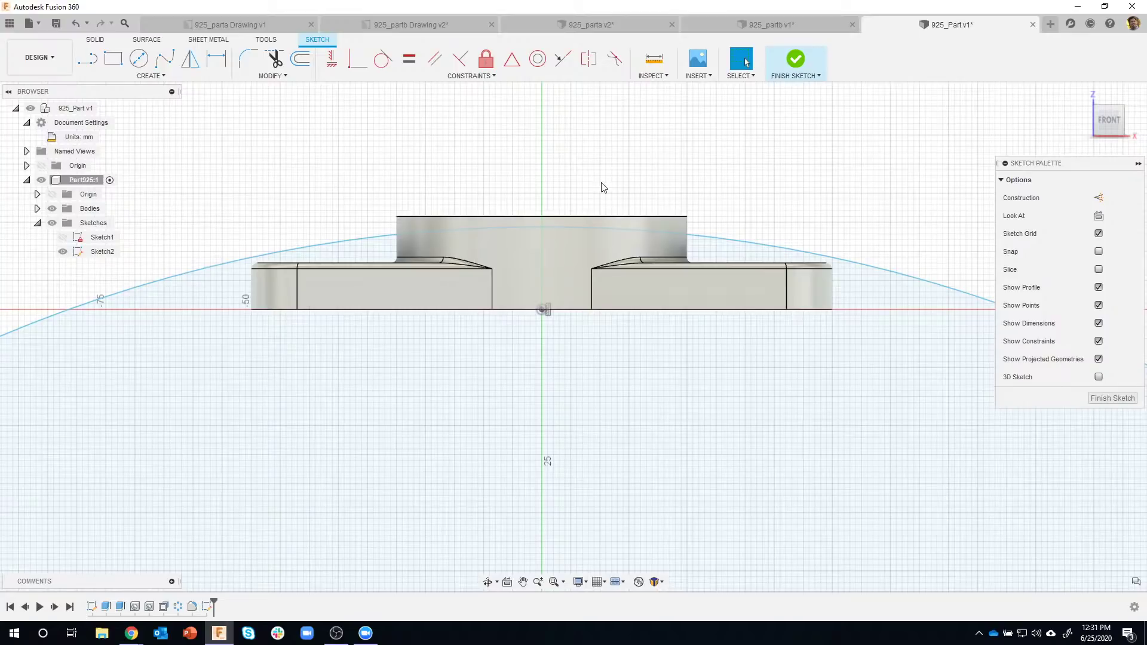
pyautogui.click(217, 59)
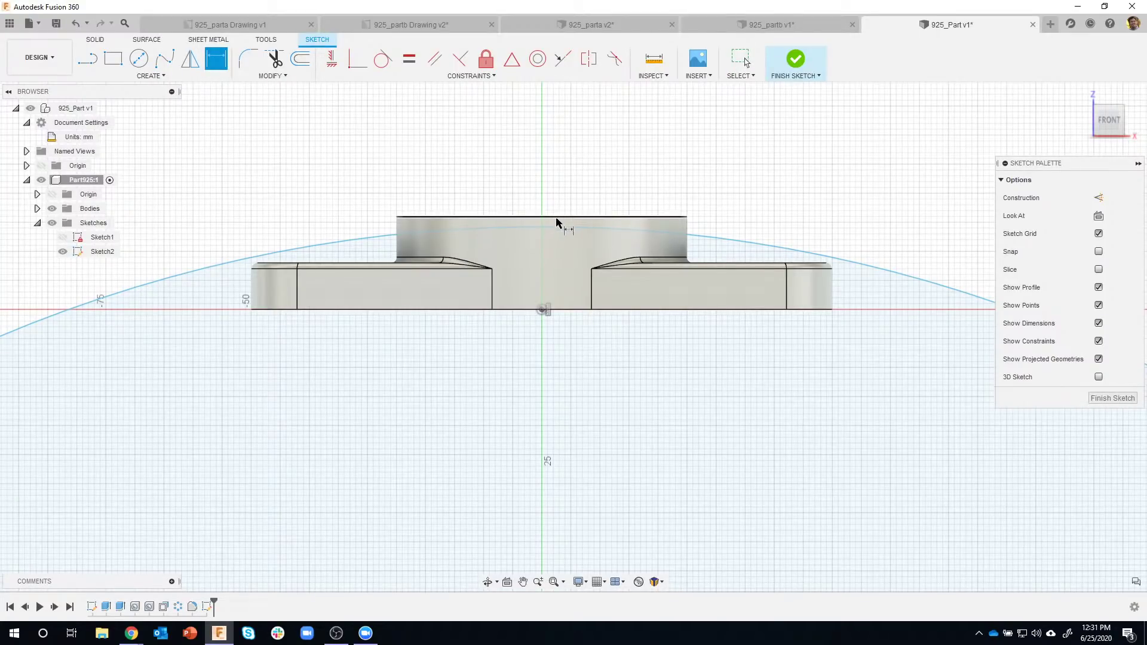
pyautogui.click(572, 217)
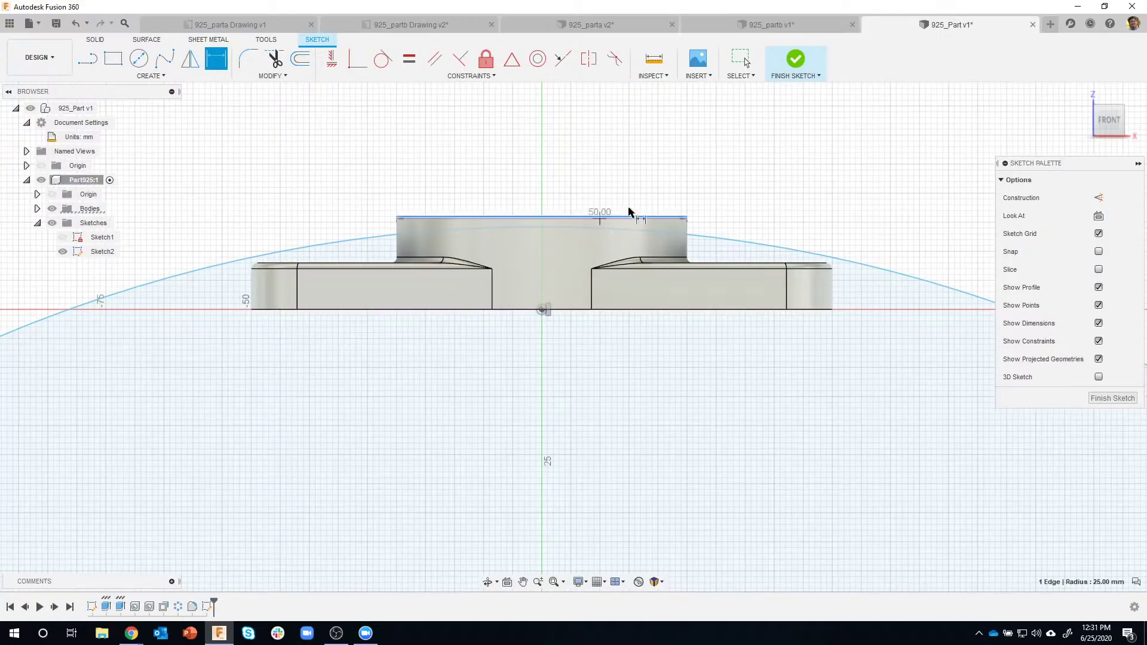
pyautogui.click(562, 227)
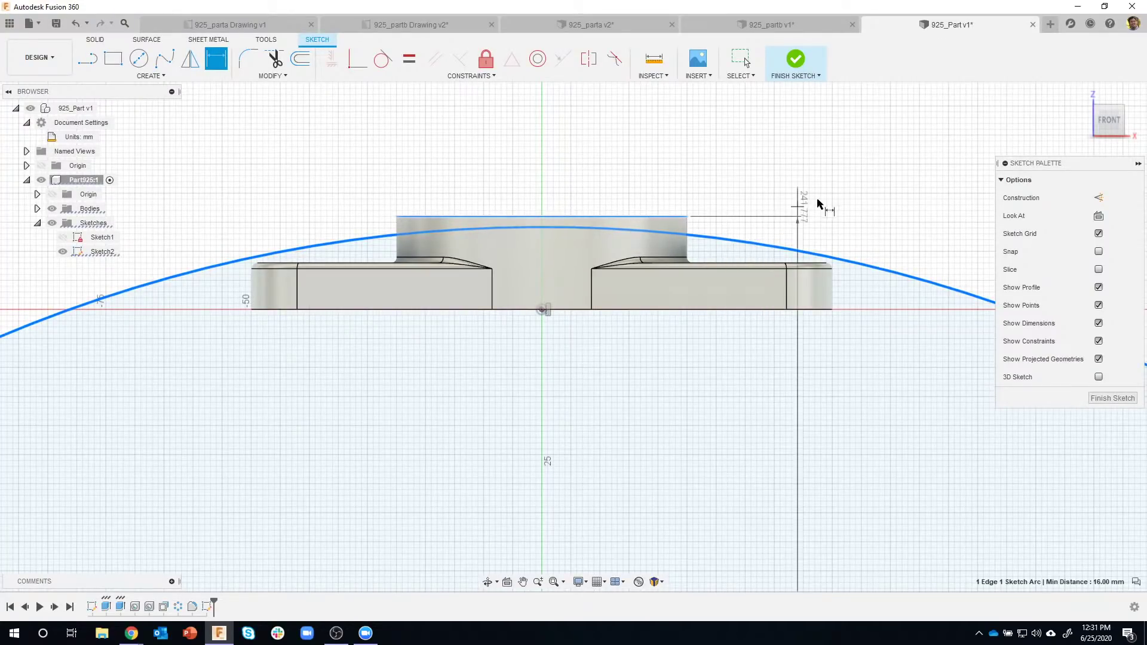
pyautogui.scroll(-5, 858, 210)
pyautogui.scroll(-3, 858, 211)
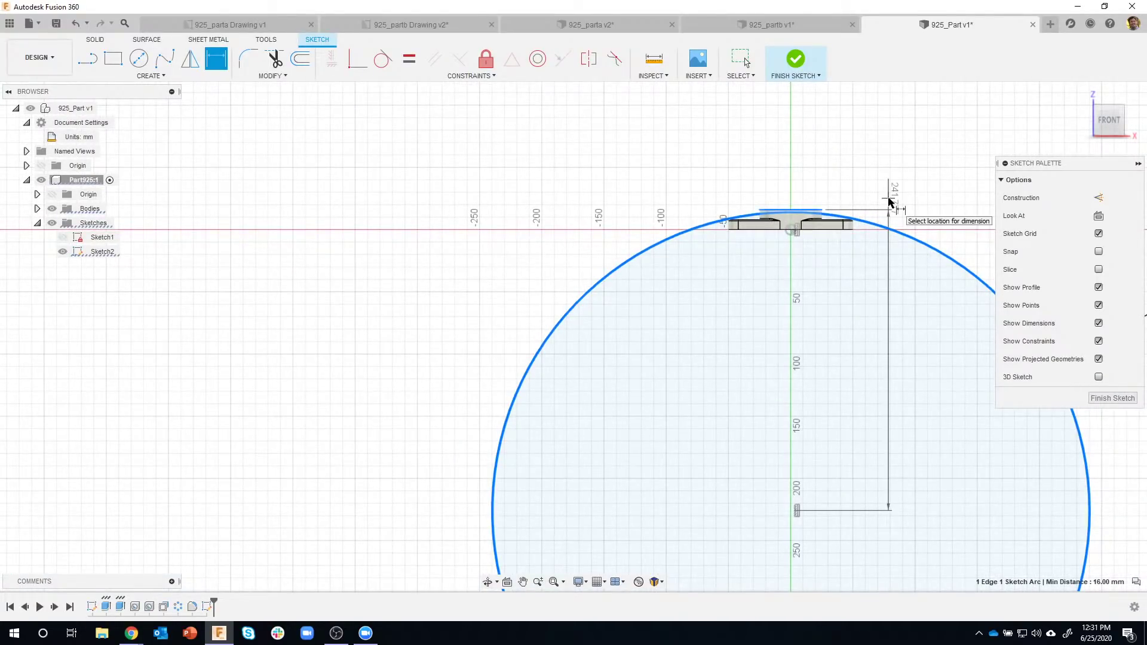
pyautogui.press('Escape')
pyautogui.scroll(8, 823, 197)
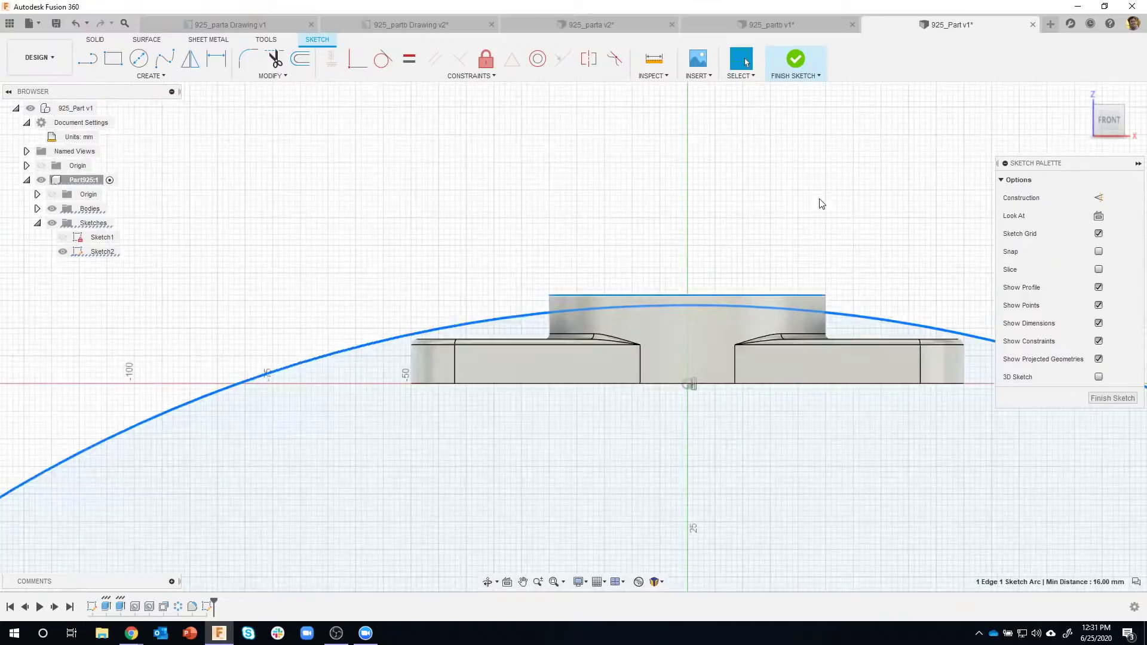
pyautogui.scroll(5, 692, 192)
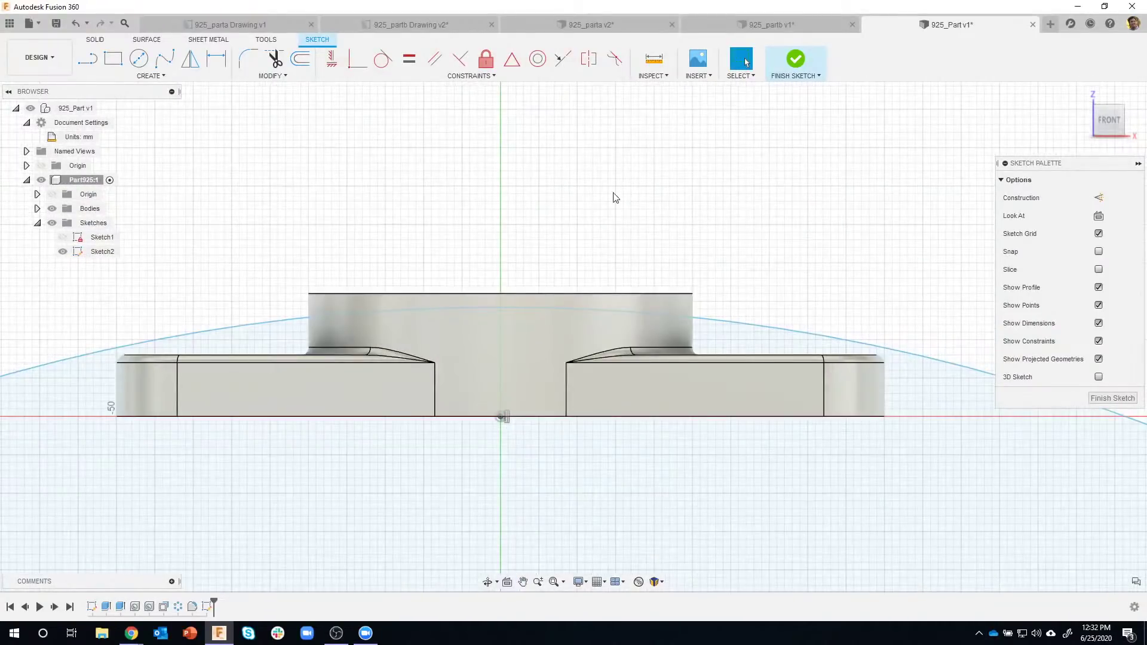
# - Dimension from the boss's top edge to the R240 circle's tangent instead of its centre and set the distance to 3 mm
pyautogui.click(215, 58)
pyautogui.click(531, 293)
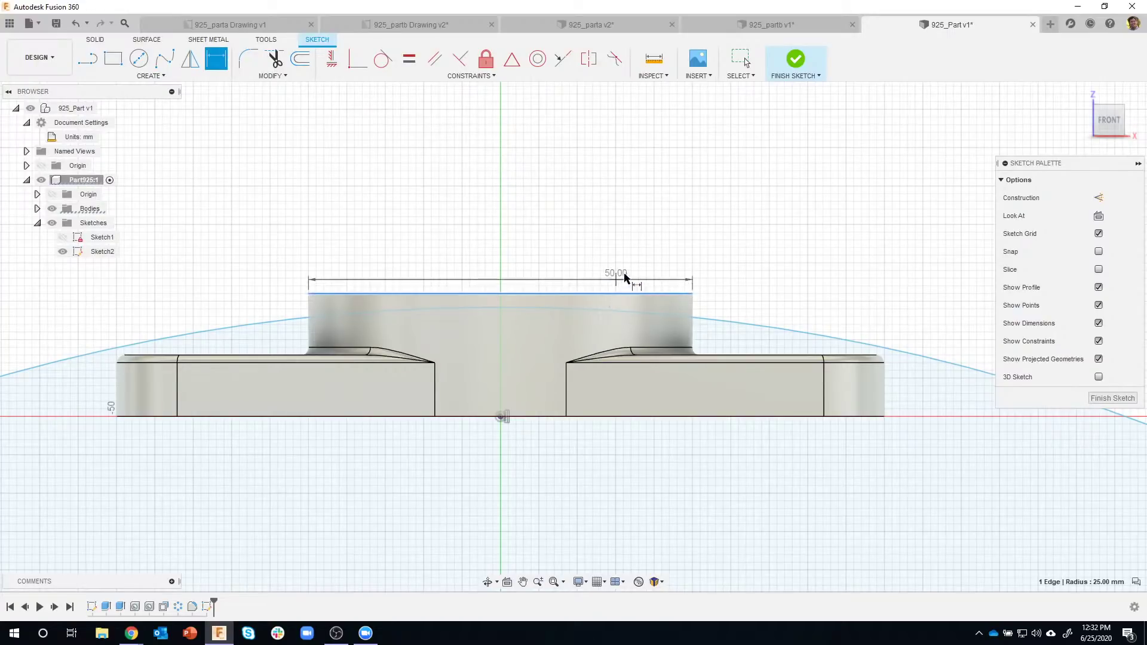
pyautogui.rightClick(606, 262)
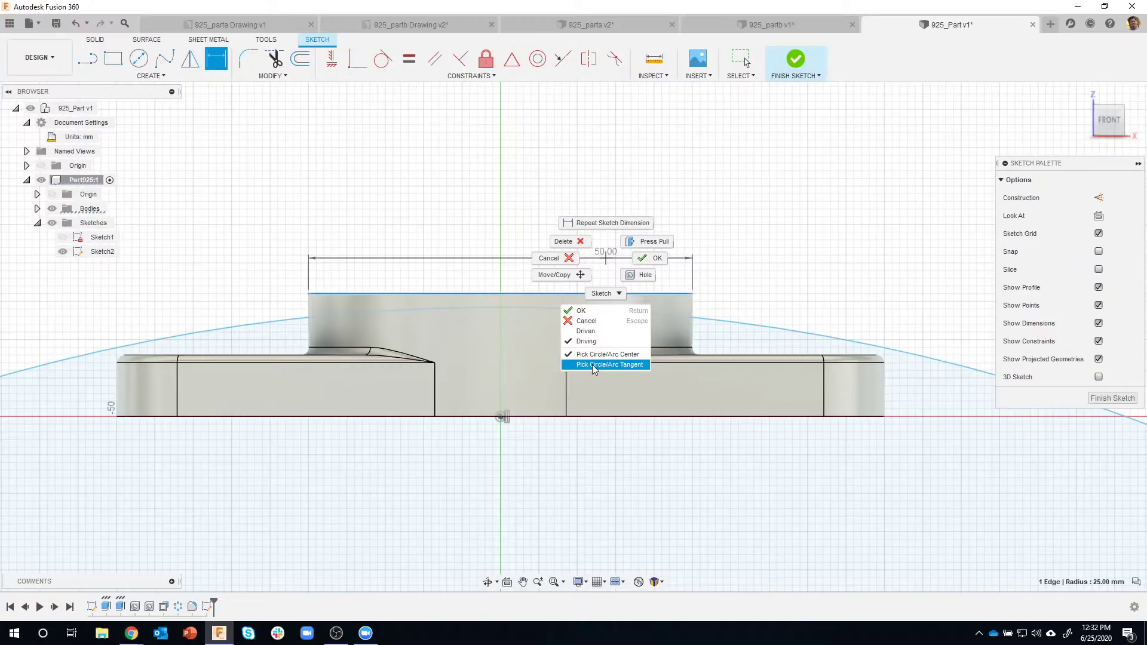
pyautogui.click(628, 366)
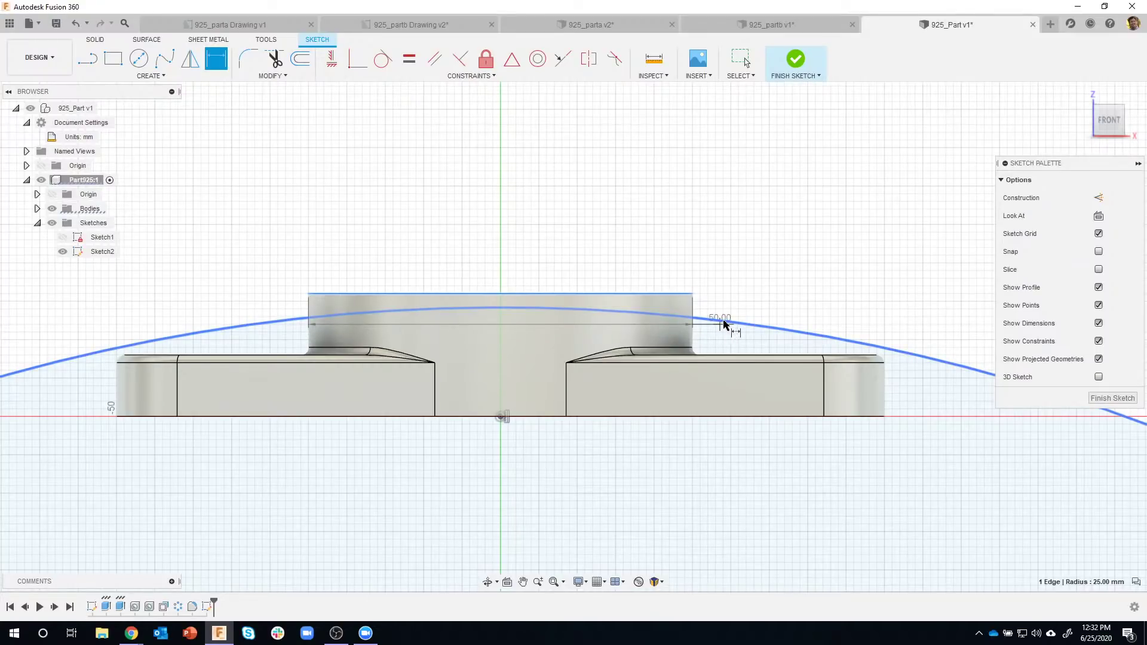
pyautogui.click(761, 326)
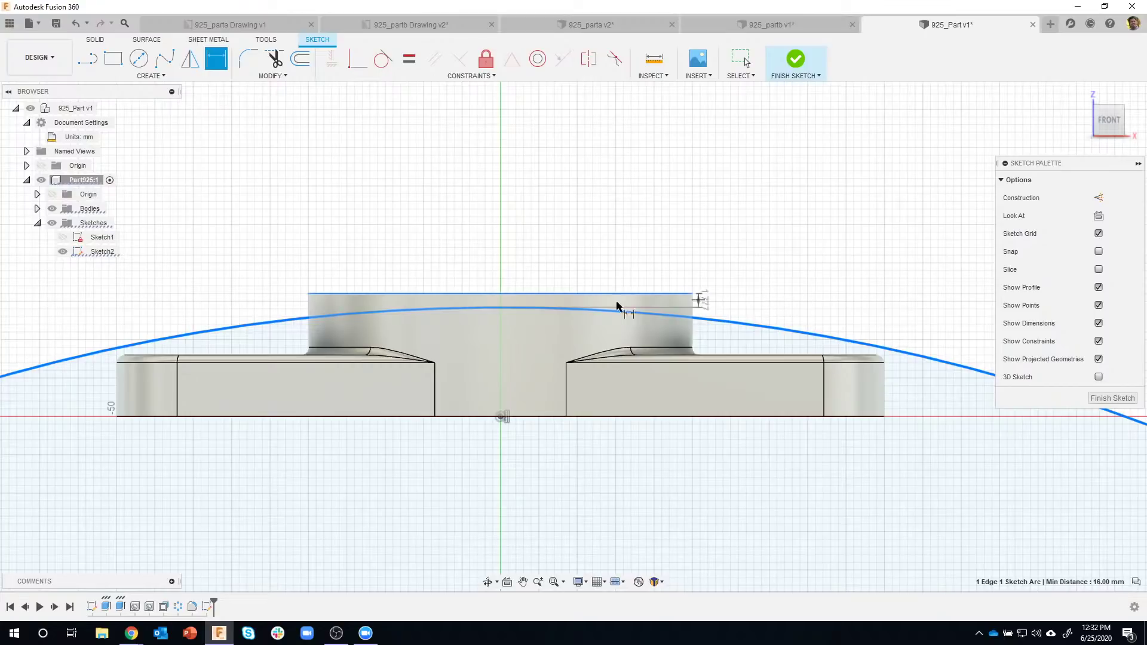
pyautogui.click(500, 309)
pyautogui.click(783, 301)
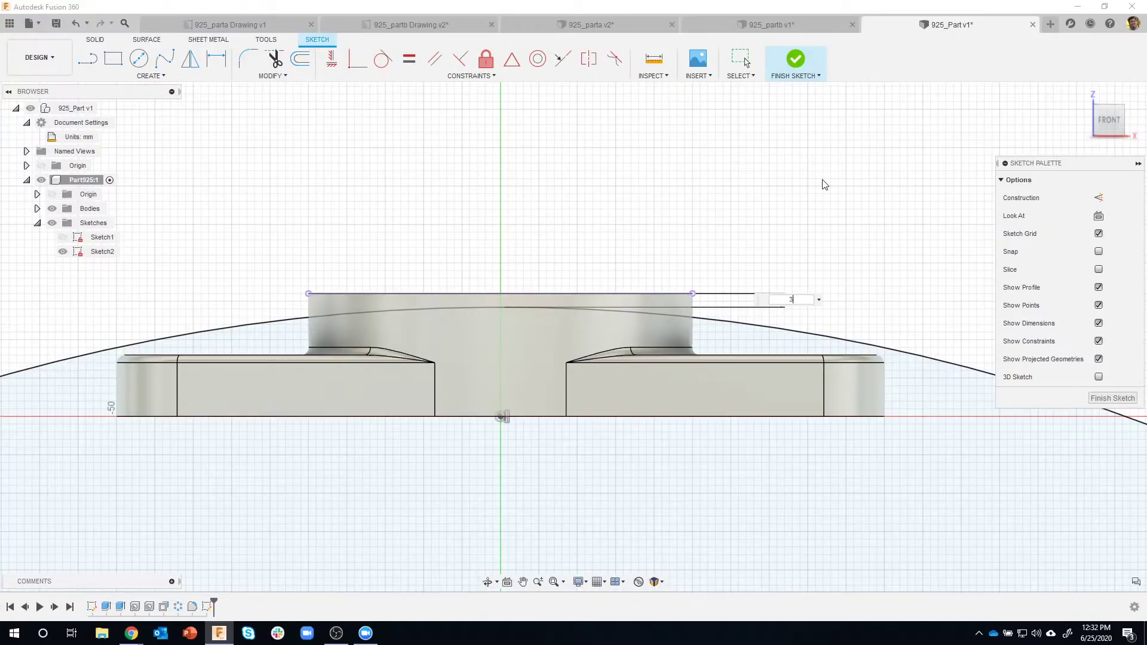
pyautogui.write('3')
pyautogui.press('Return')
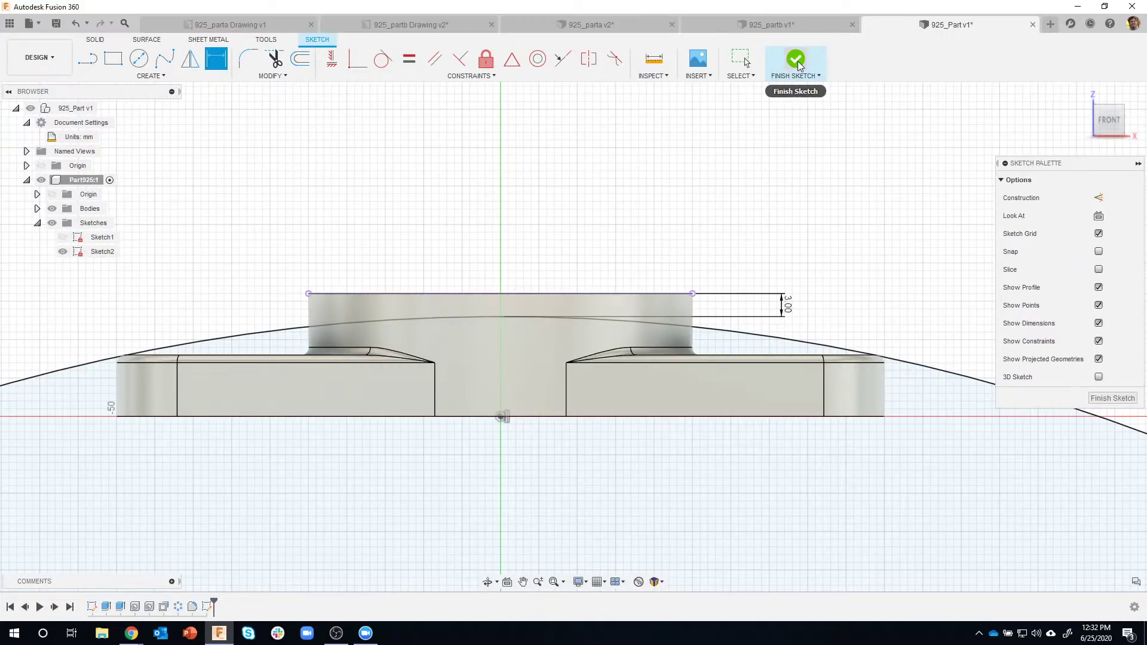
# - Inspect the fully dimensioned R240 circle and finish the sketch
pyautogui.scroll(-8, 763, 205)
pyautogui.moveTo(698, 197); pyautogui.dragTo(484, 187, button='middle')
pyautogui.moveTo(796, 253); pyautogui.dragTo(610, 246, button='middle')
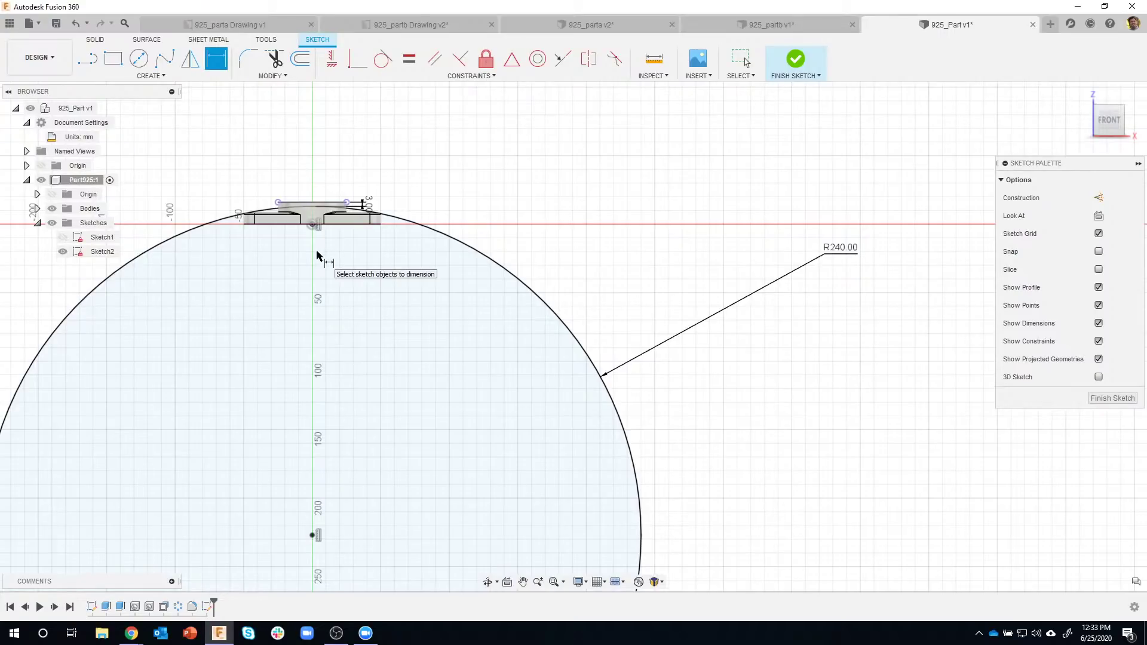
pyautogui.scroll(5, 318, 194)
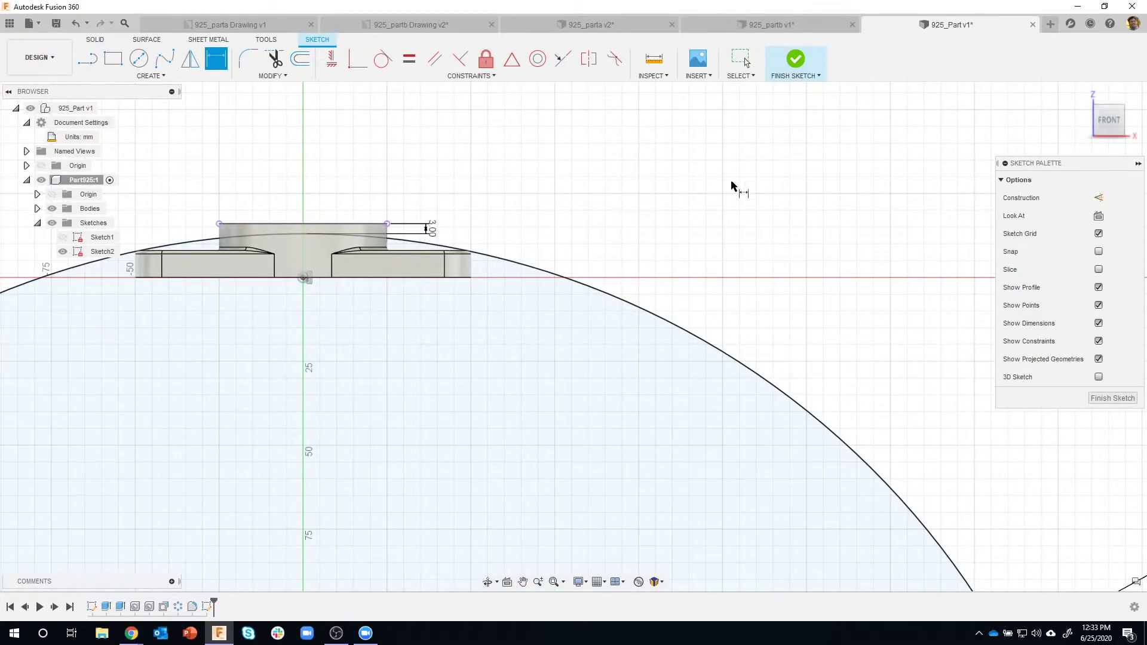
pyautogui.click(796, 60)
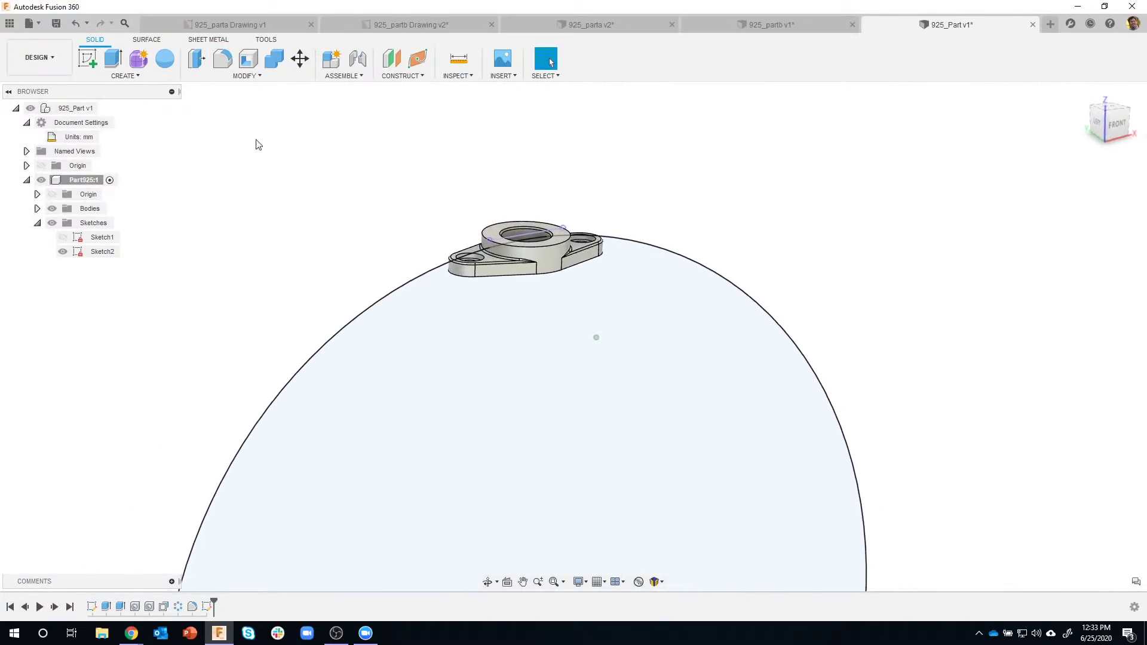
pyautogui.click(149, 41)
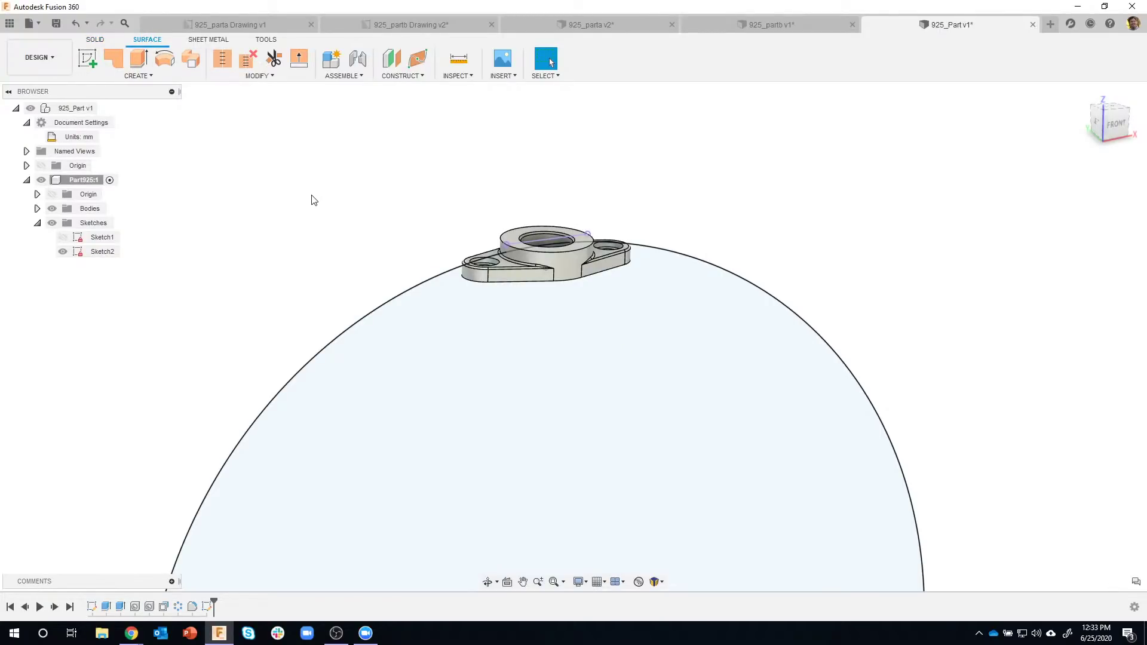
pyautogui.click(138, 76)
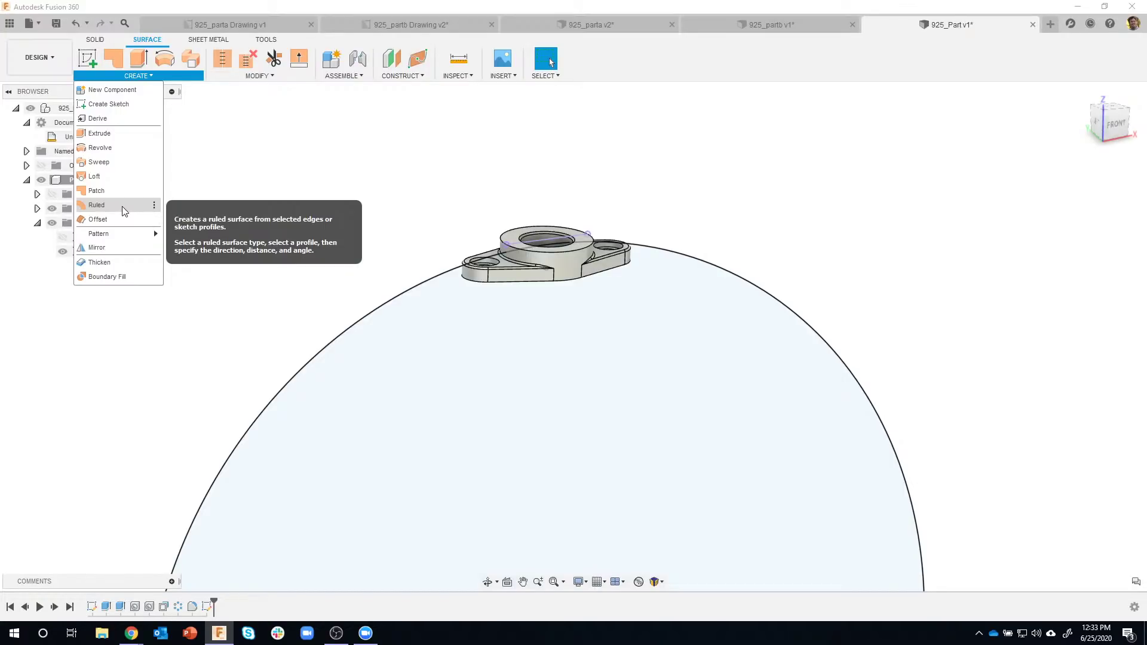
# - Open the What's New page for the June 2020 product update in the web browser and maximise its window
pyautogui.click(1108, 27)
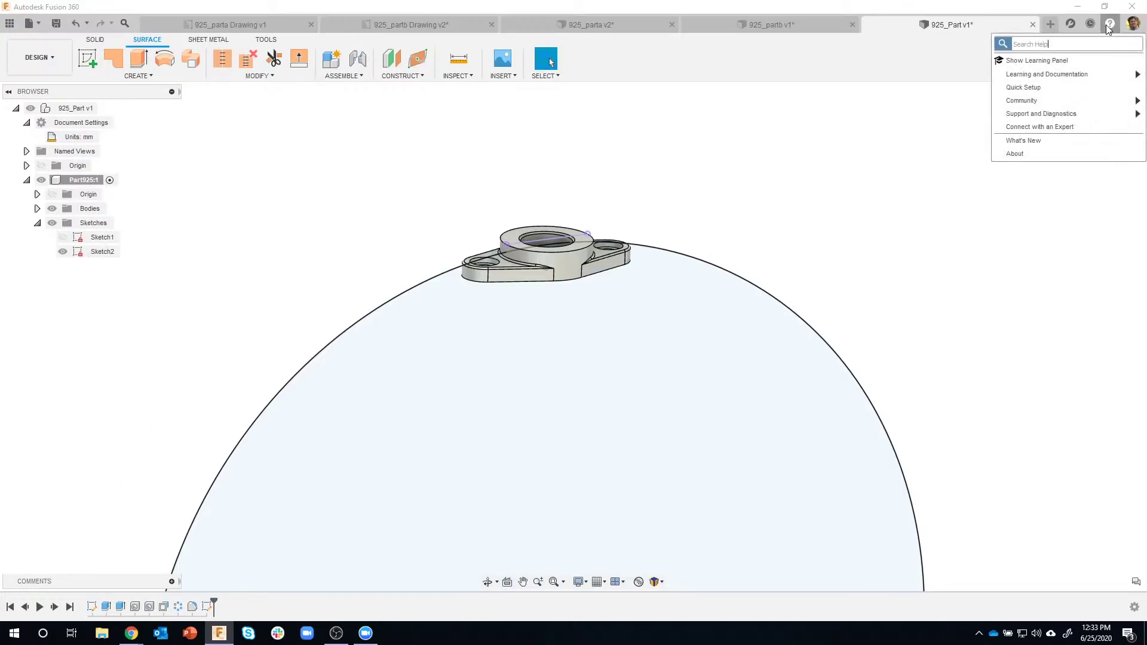
pyautogui.click(1036, 141)
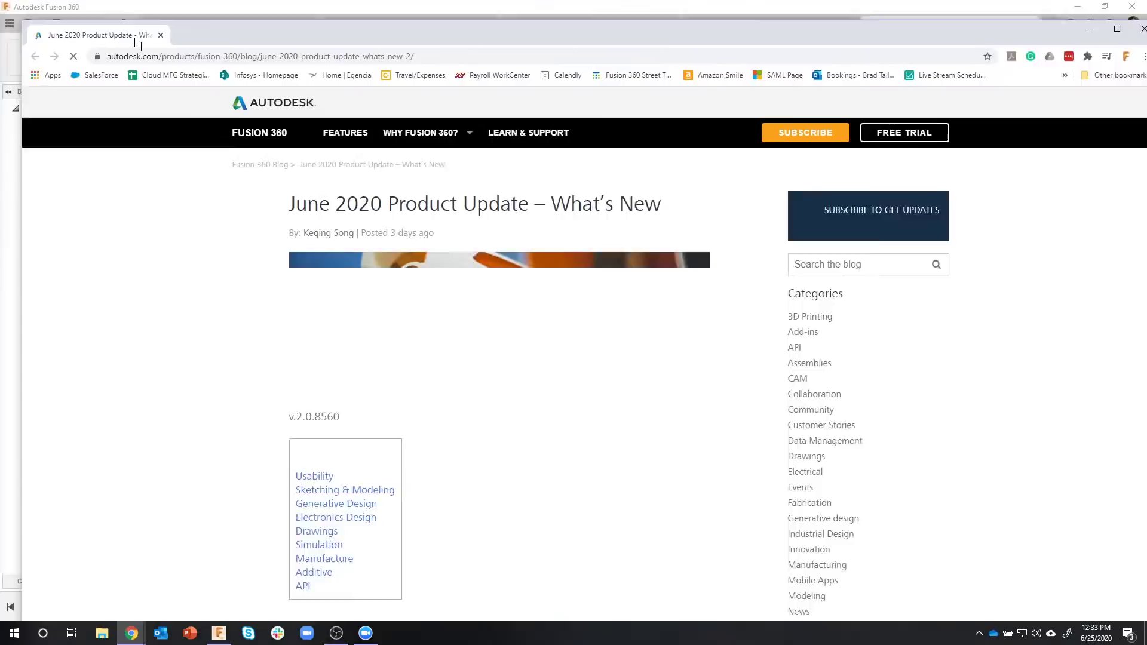
pyautogui.doubleClick(136, 40)
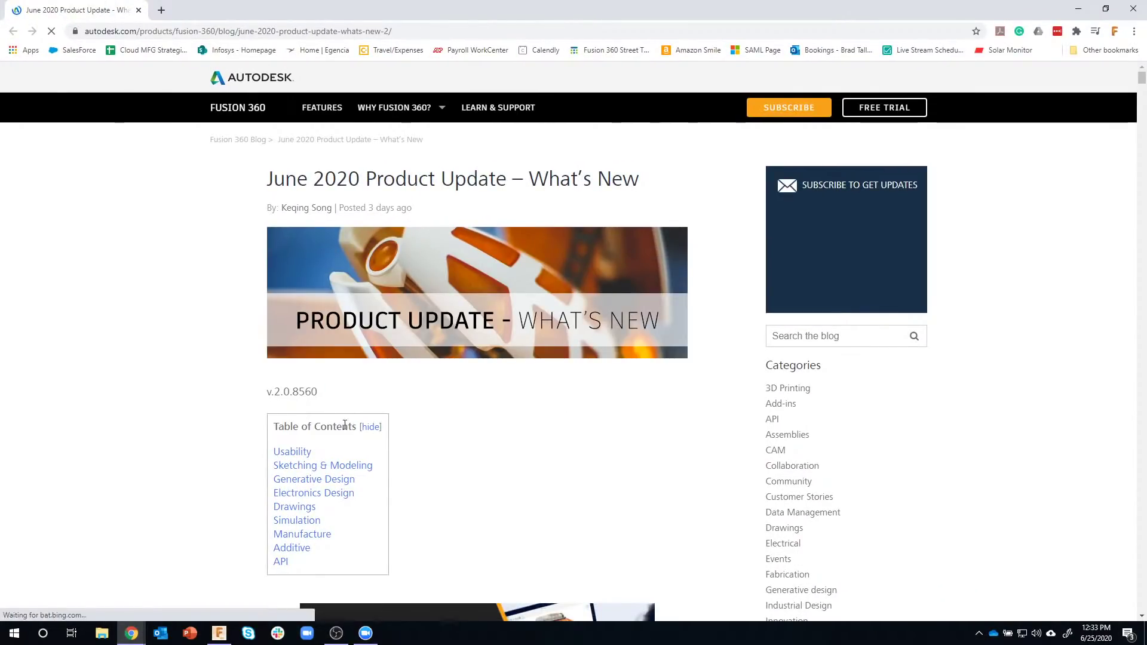
# - Read through the product update's Usability and Sketching & Modeling sections as far as the Ruled Surface Command entry
pyautogui.scroll(-9, 264, 430)
pyautogui.scroll(-8, 568, 173)
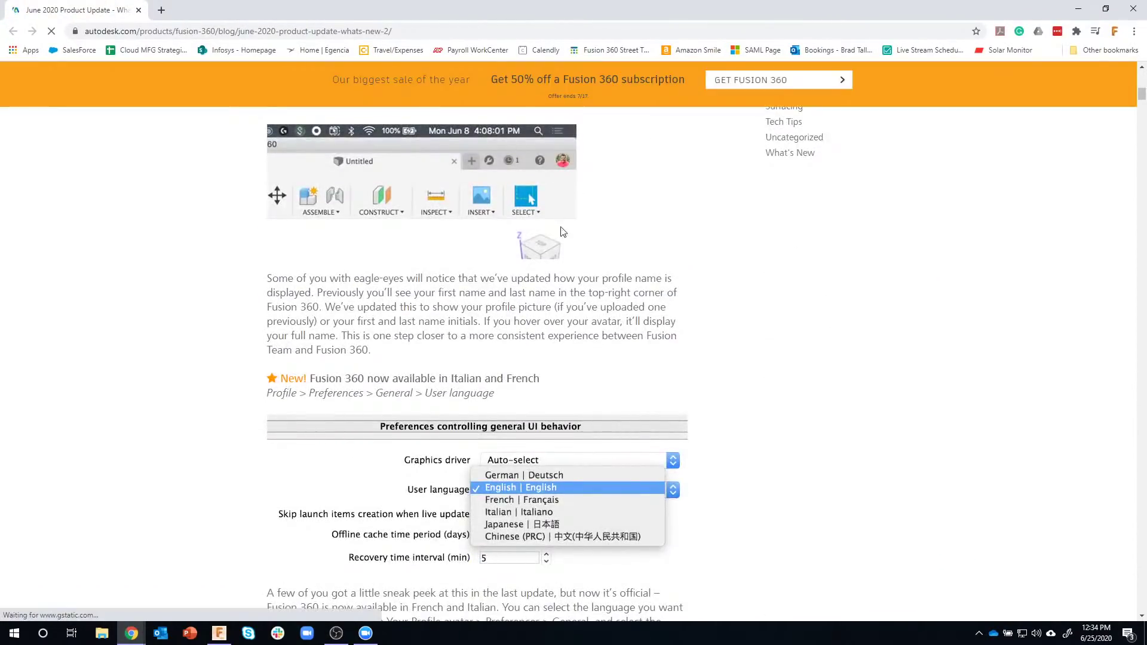
pyautogui.scroll(-2, 567, 173)
pyautogui.scroll(2, 519, 266)
pyautogui.scroll(-1, 507, 284)
pyautogui.scroll(-14, 506, 284)
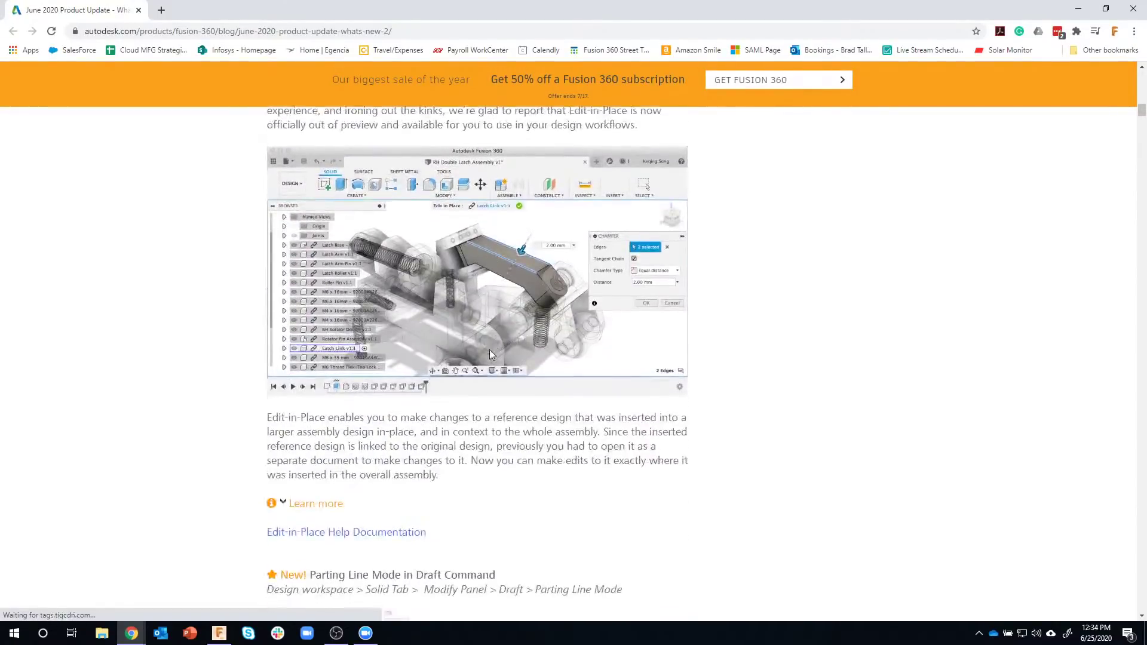
pyautogui.scroll(-2, 471, 353)
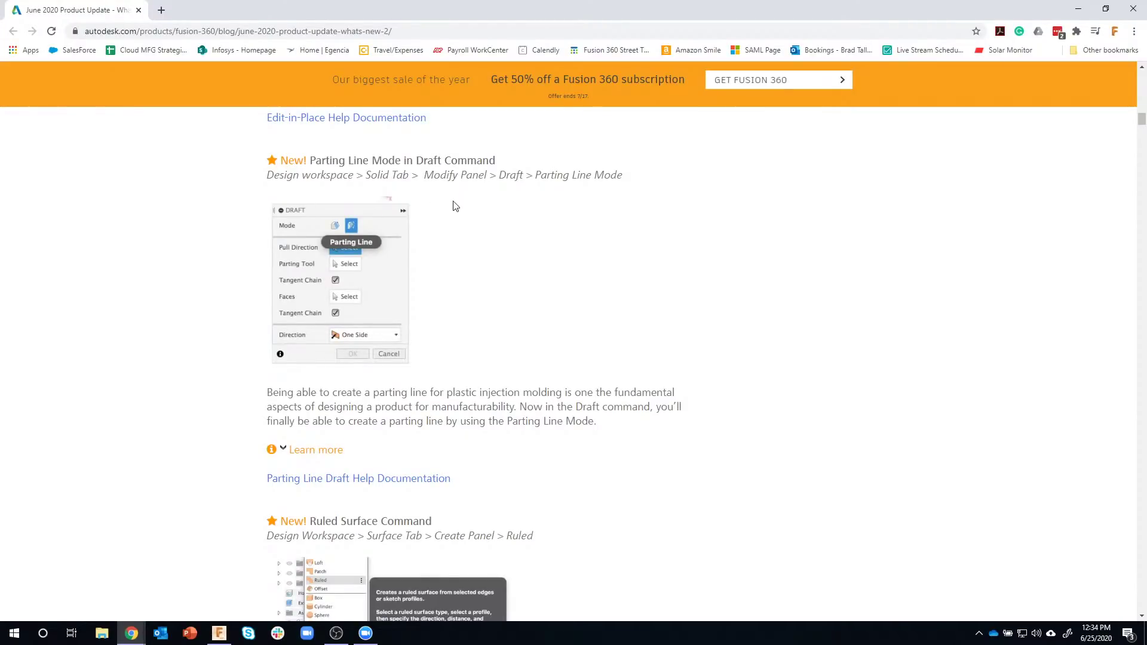
pyautogui.scroll(-7, 454, 206)
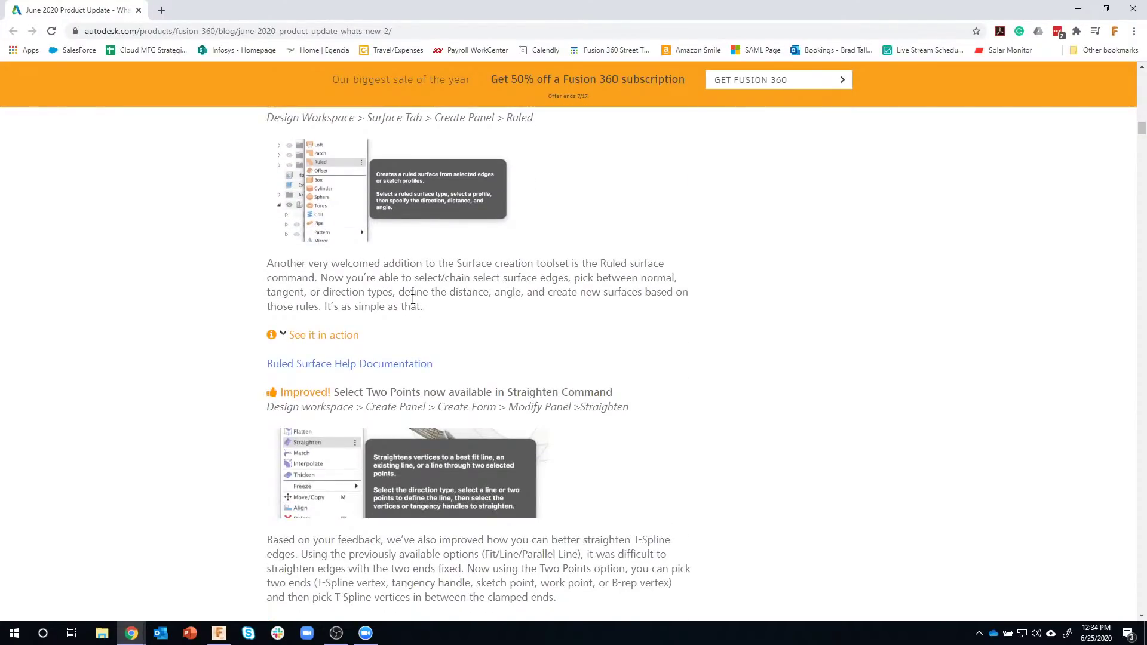
# - Expand the Ruled Surface Command's examples, view the animations, and close the browser to return to the 925_Part model
pyautogui.click(346, 340)
pyautogui.scroll(-2, 346, 345)
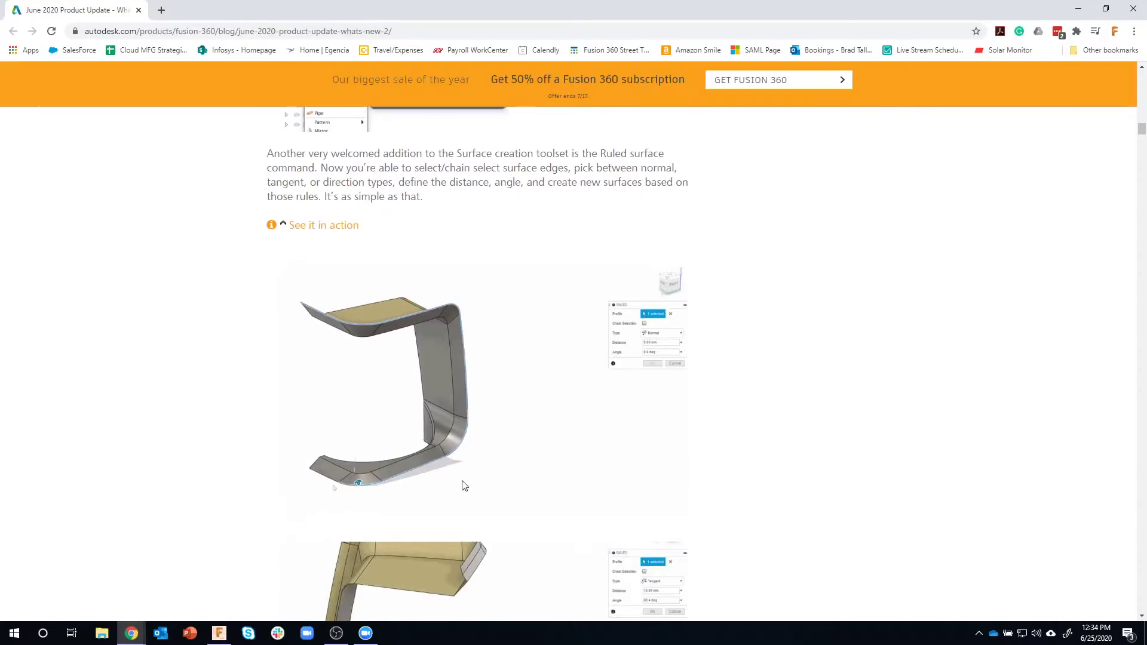
pyautogui.scroll(-1, 448, 418)
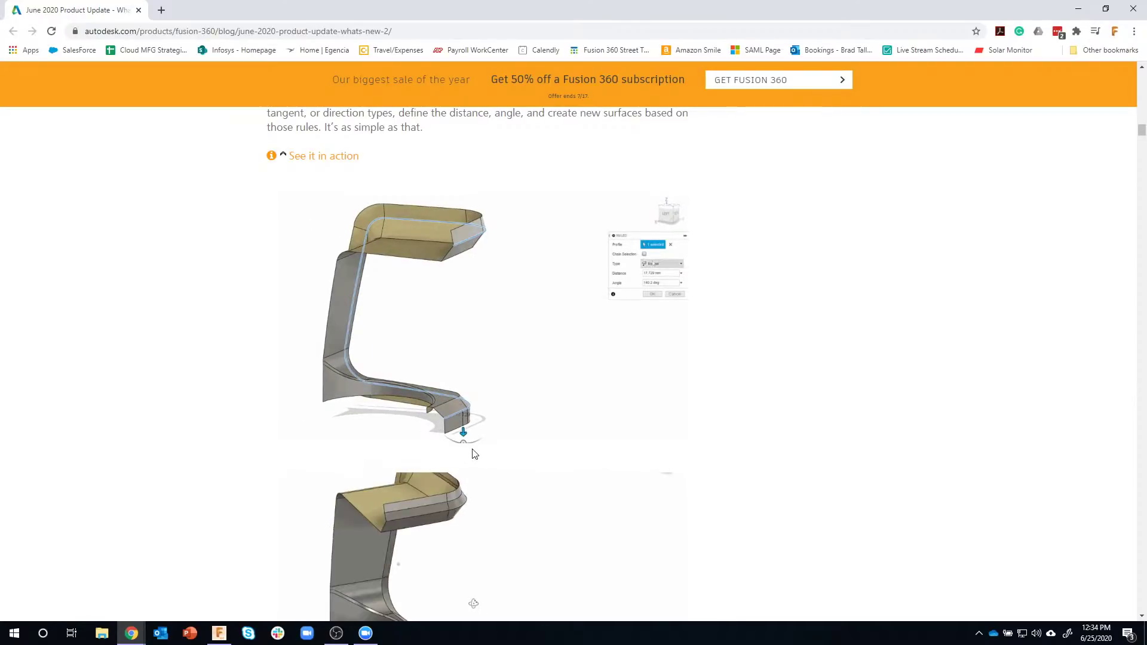
pyautogui.scroll(-3, 501, 458)
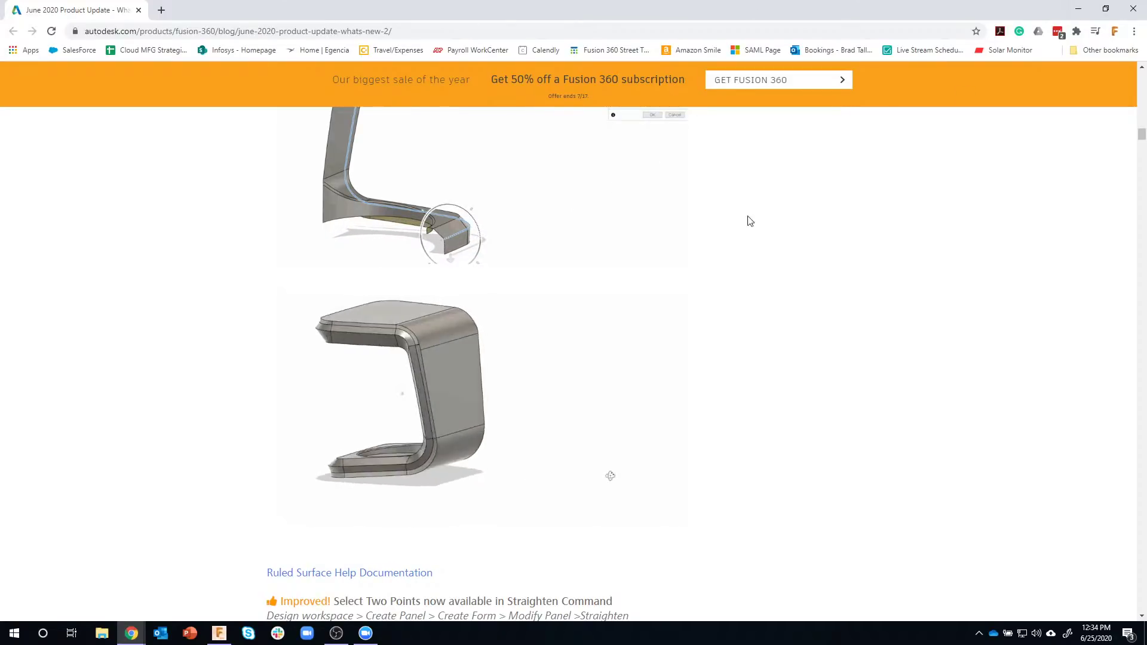
pyautogui.scroll(20, 577, 302)
pyautogui.scroll(4, 577, 302)
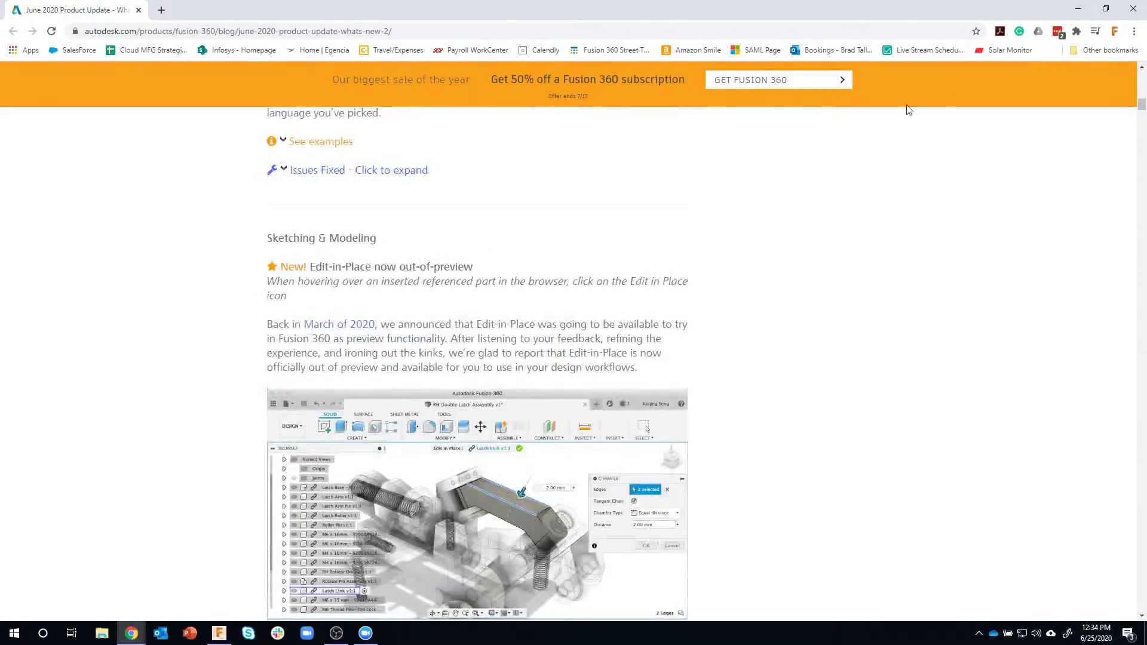
pyautogui.click(1133, 8)
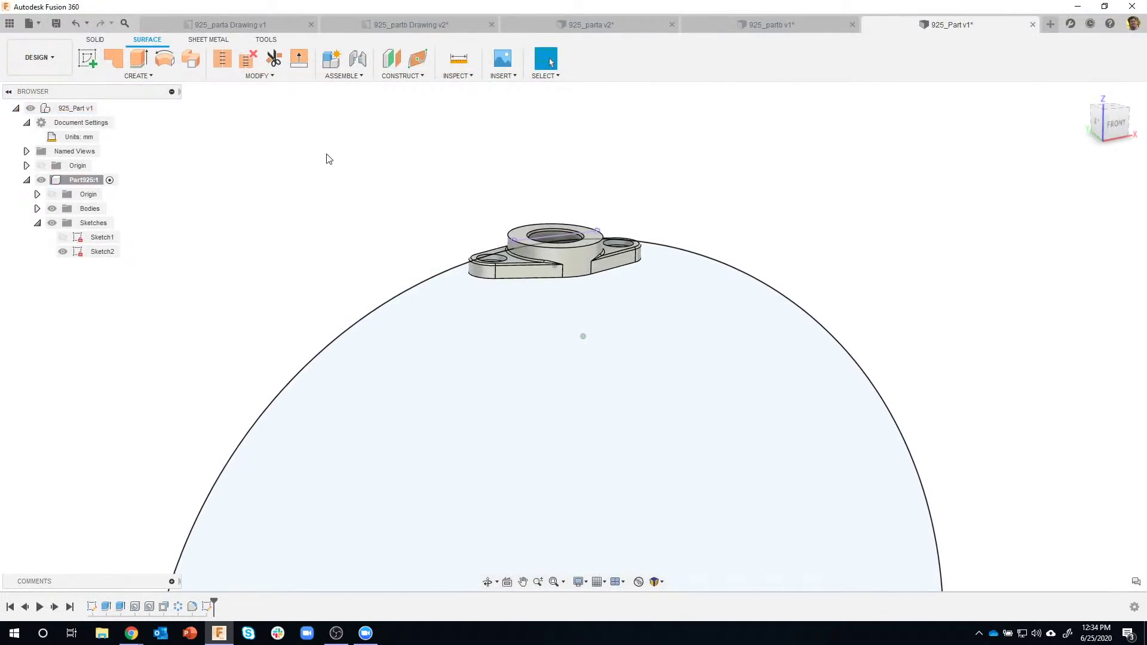
# - Start a surface Extrude of the R240 circle and pull it about 57.4 mm to one side
pyautogui.click(137, 76)
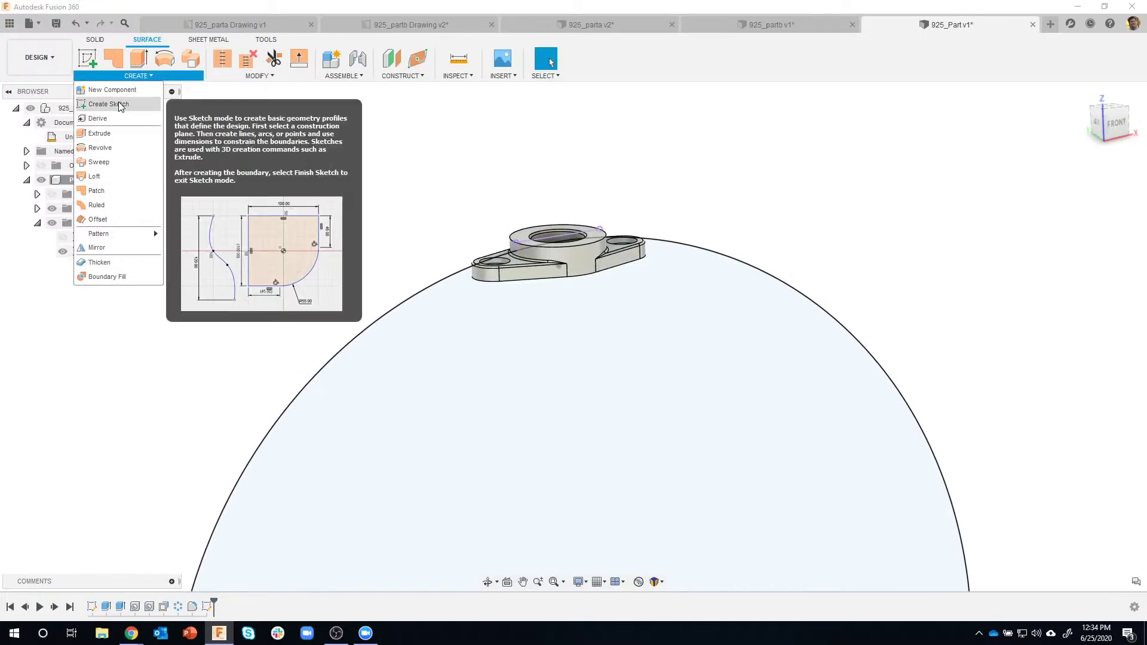
pyautogui.click(106, 134)
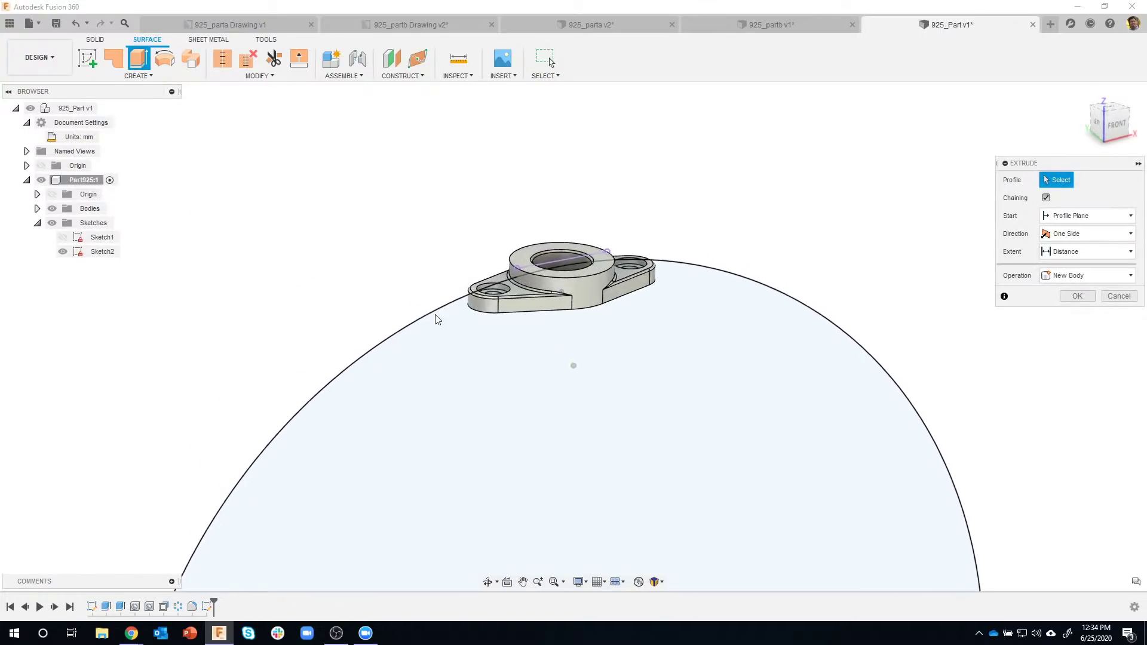
pyautogui.click(410, 332)
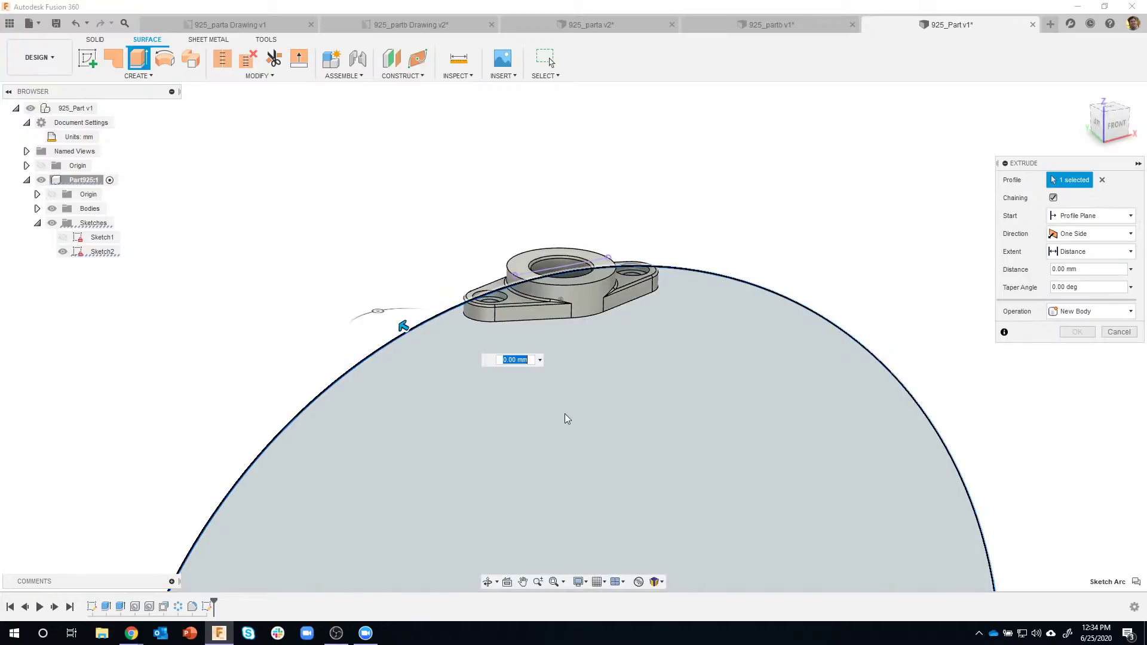
pyautogui.moveTo(397, 323); pyautogui.dragTo(334, 283)
pyautogui.keyDown('shift'); pyautogui.moveTo(396, 274); pyautogui.dragTo(583, 244, button='middle'); pyautogui.keyUp('shift')
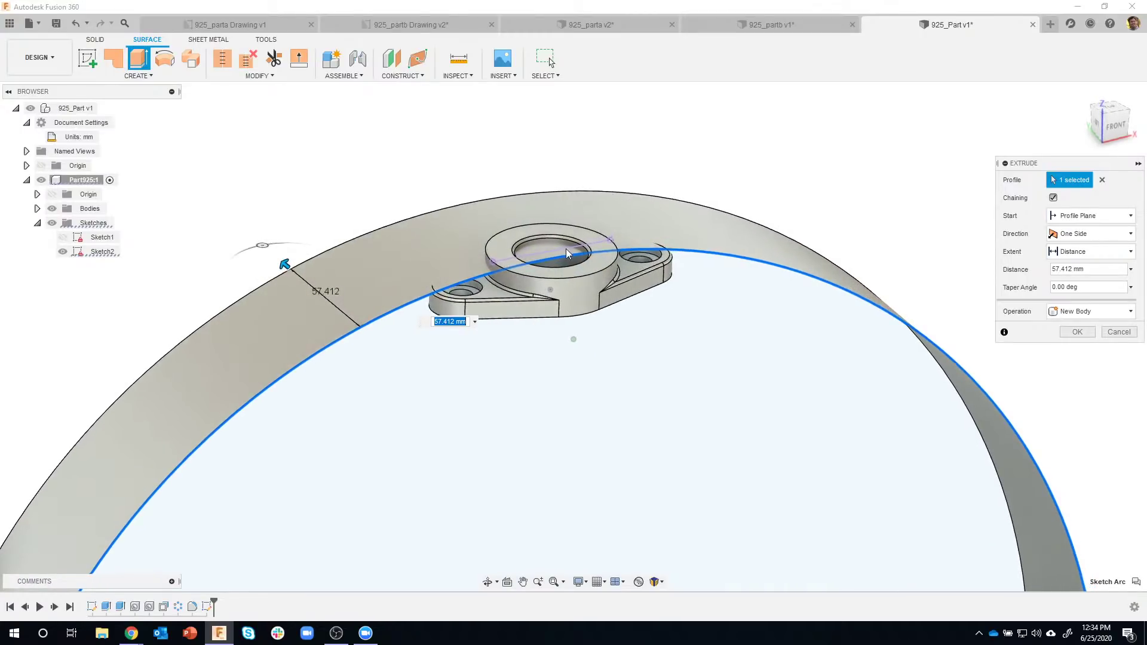
# - Make the surface extrusion symmetric at about 56.2 mm per side, create it as a new body, and select the flange's solid body
pyautogui.click(1090, 234)
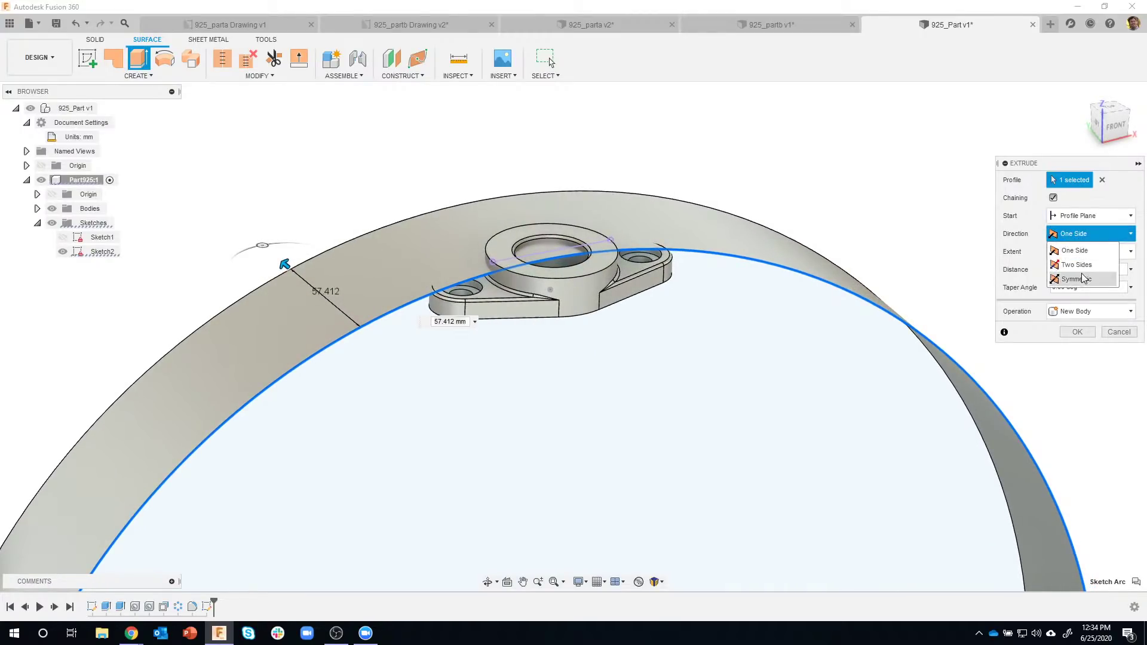
pyautogui.click(1066, 279)
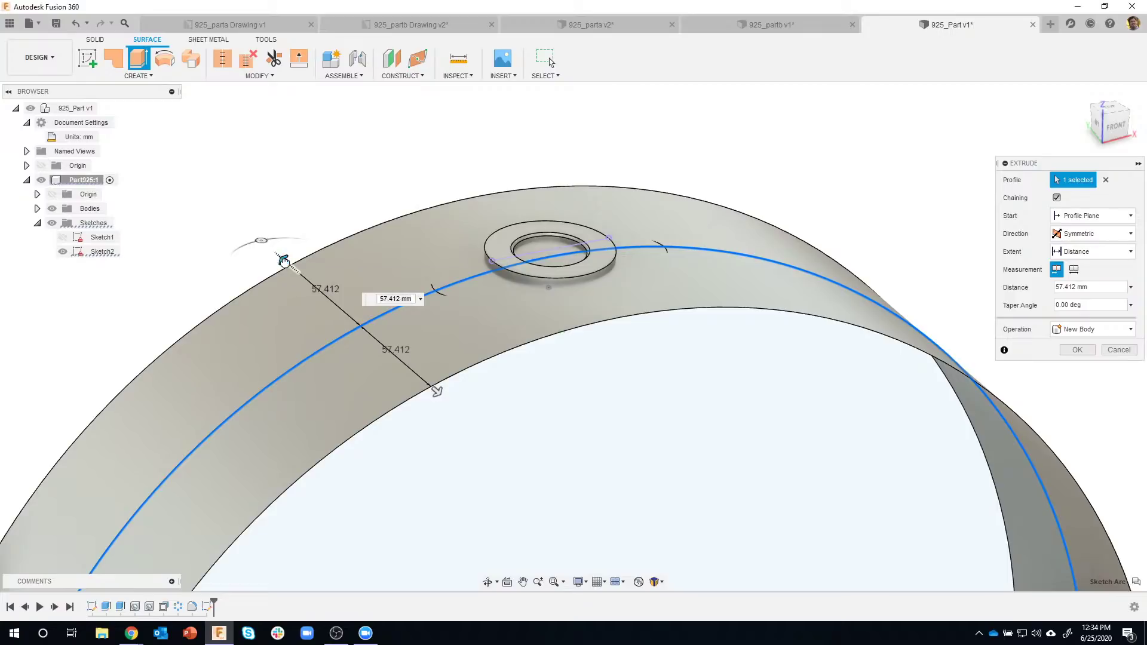
pyautogui.moveTo(286, 264)
pyautogui.mouseDown()
pyautogui.moveTo(327, 300)
pyautogui.moveTo(297, 246)
pyautogui.mouseUp()
pyautogui.keyDown('shift'); pyautogui.moveTo(636, 478); pyautogui.dragTo(374, 248, button='middle'); pyautogui.keyUp('shift')
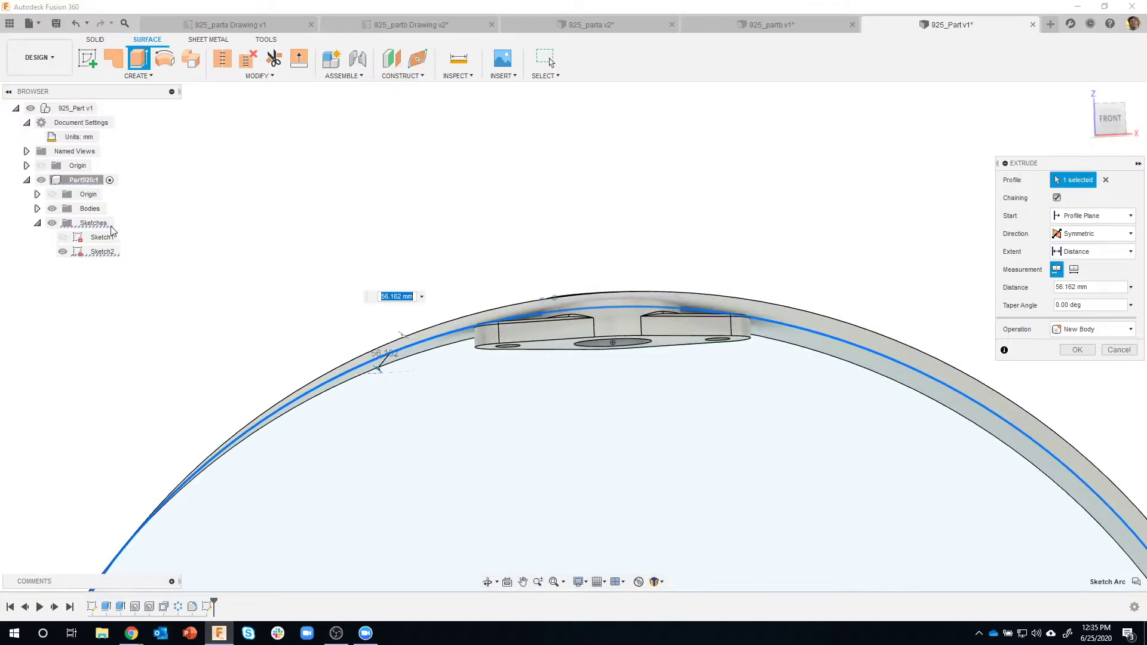
pyautogui.click(37, 209)
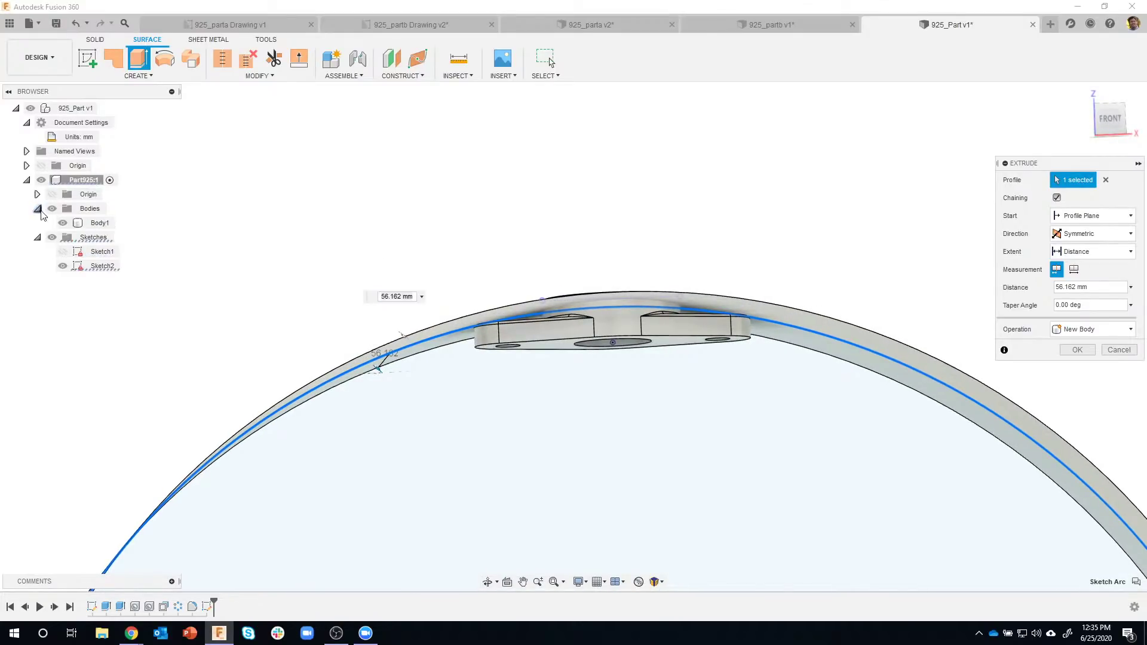
pyautogui.click(1077, 350)
pyautogui.click(103, 223)
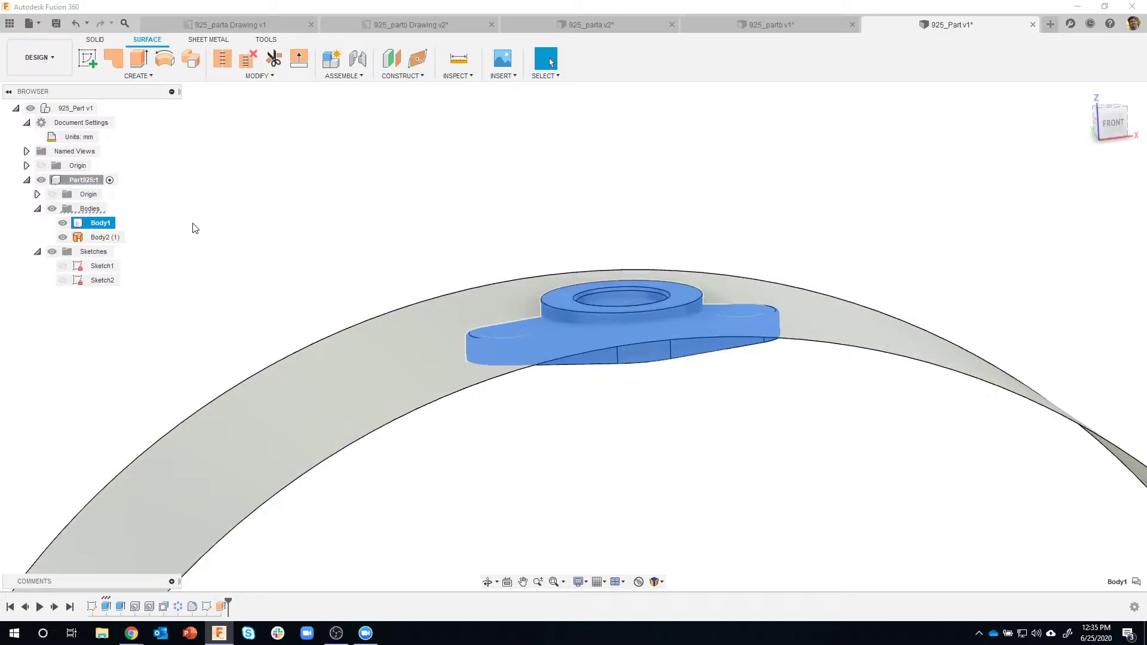
# - Examine how the curved surface body intersects the flange body and its two ears
pyautogui.click(102, 237)
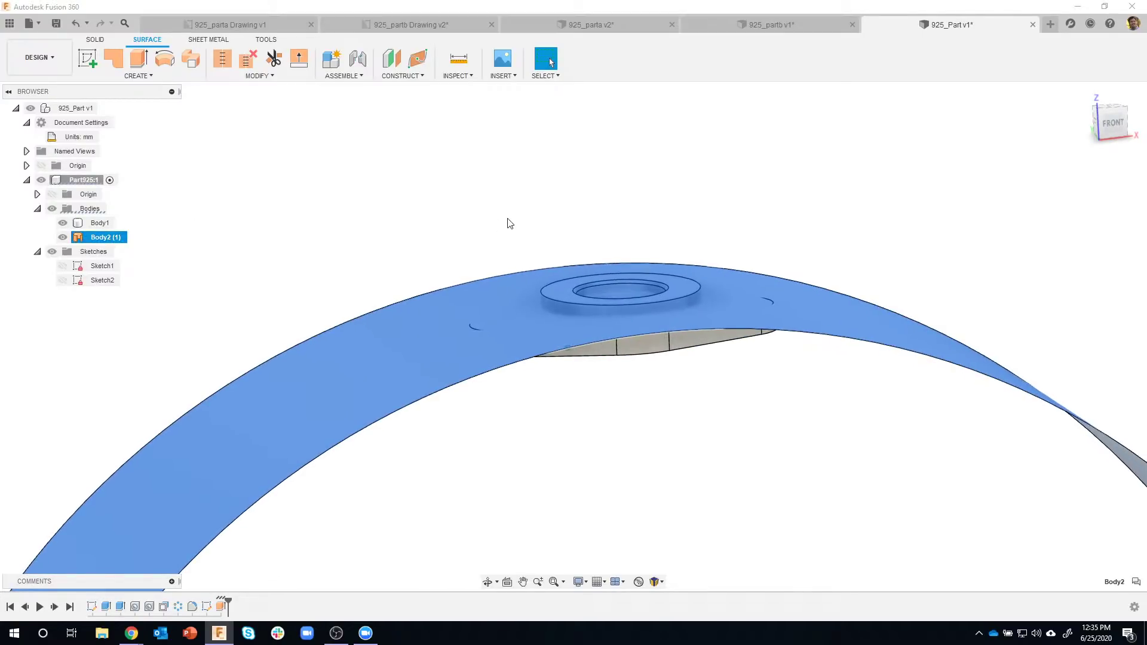
pyautogui.click(472, 221)
pyautogui.keyDown('shift'); pyautogui.moveTo(741, 409); pyautogui.dragTo(616, 164, button='middle'); pyautogui.keyUp('shift')
pyautogui.scroll(5, 615, 164)
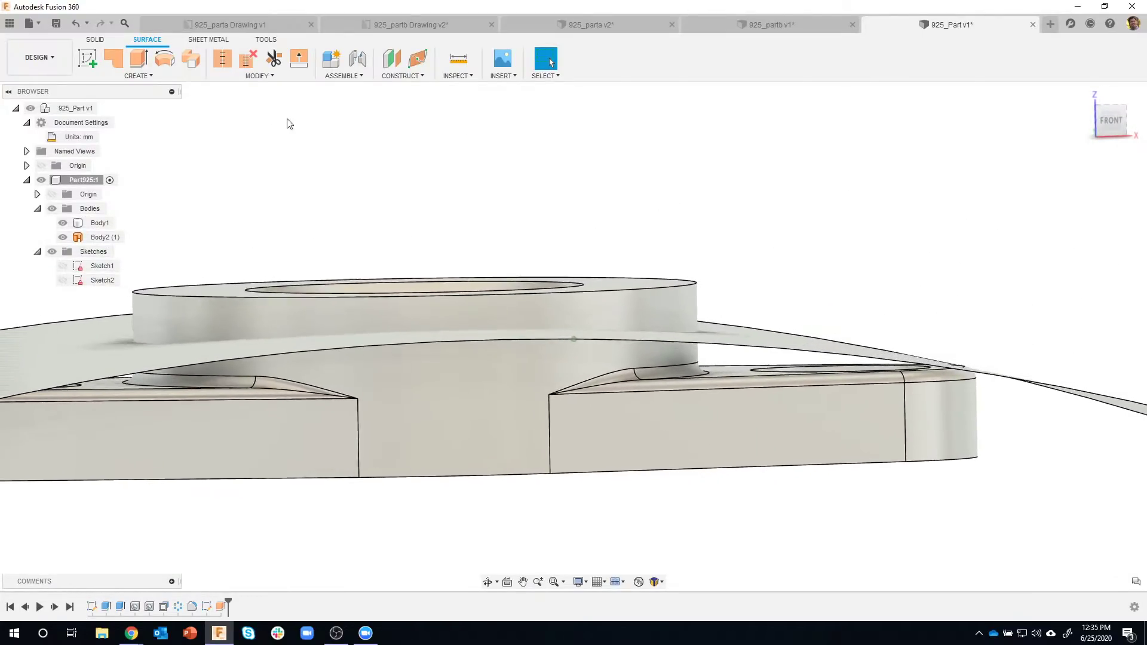
pyautogui.click(94, 40)
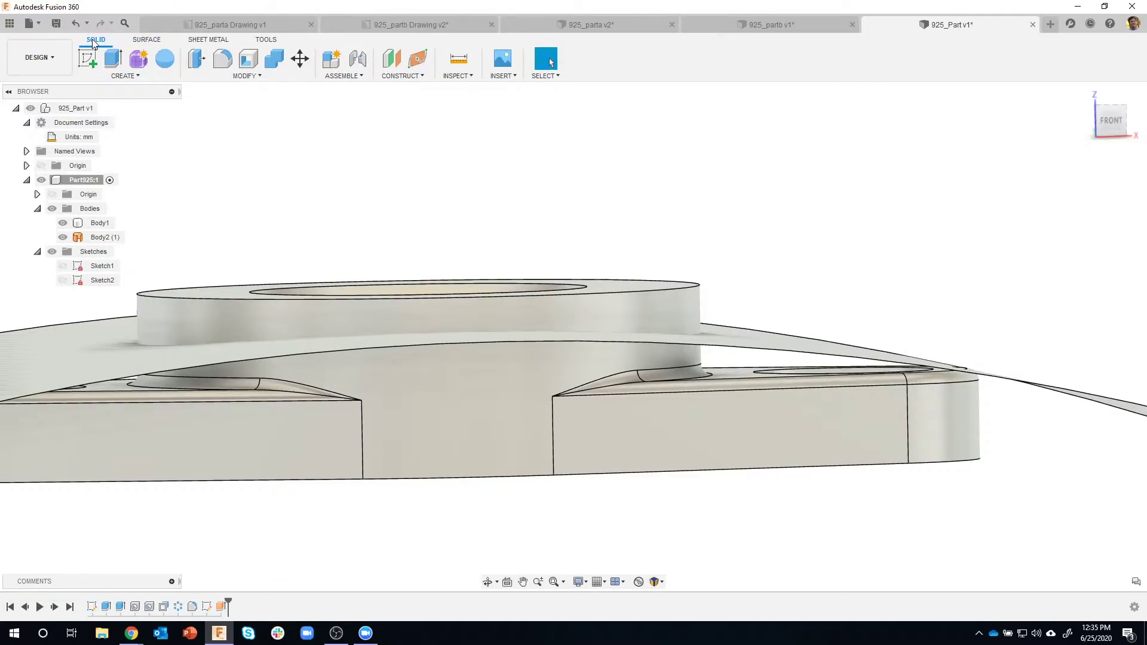
pyautogui.click(241, 80)
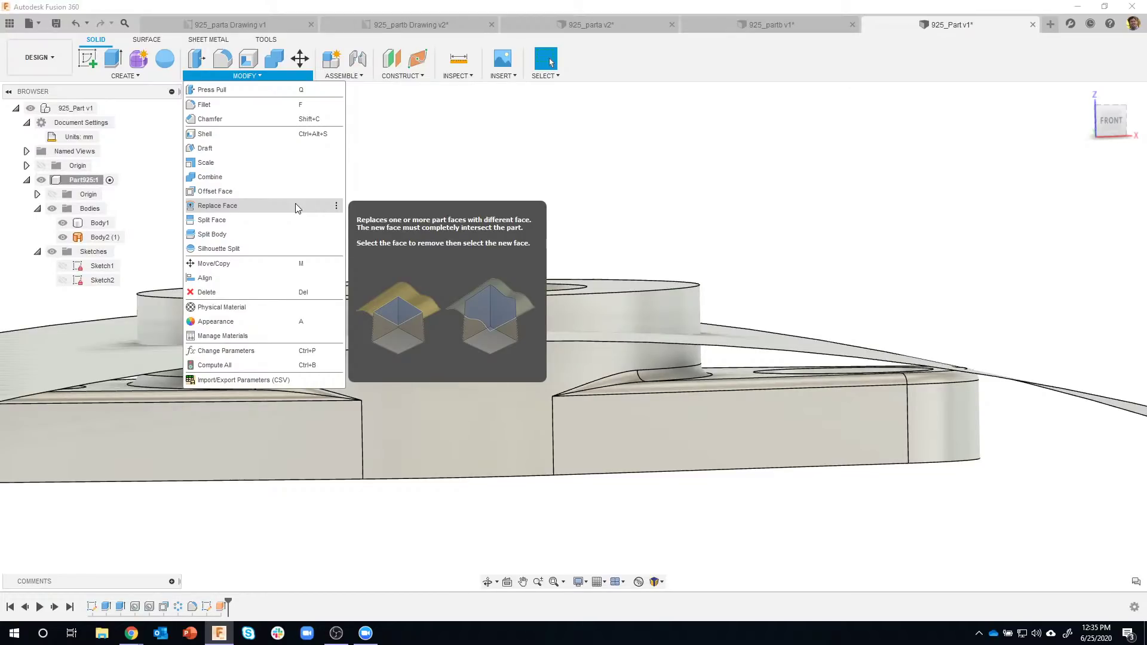
pyautogui.keyDown('shift'); pyautogui.moveTo(550, 169); pyautogui.dragTo(352, 273, button='middle'); pyautogui.keyUp('shift')
pyautogui.click(351, 273)
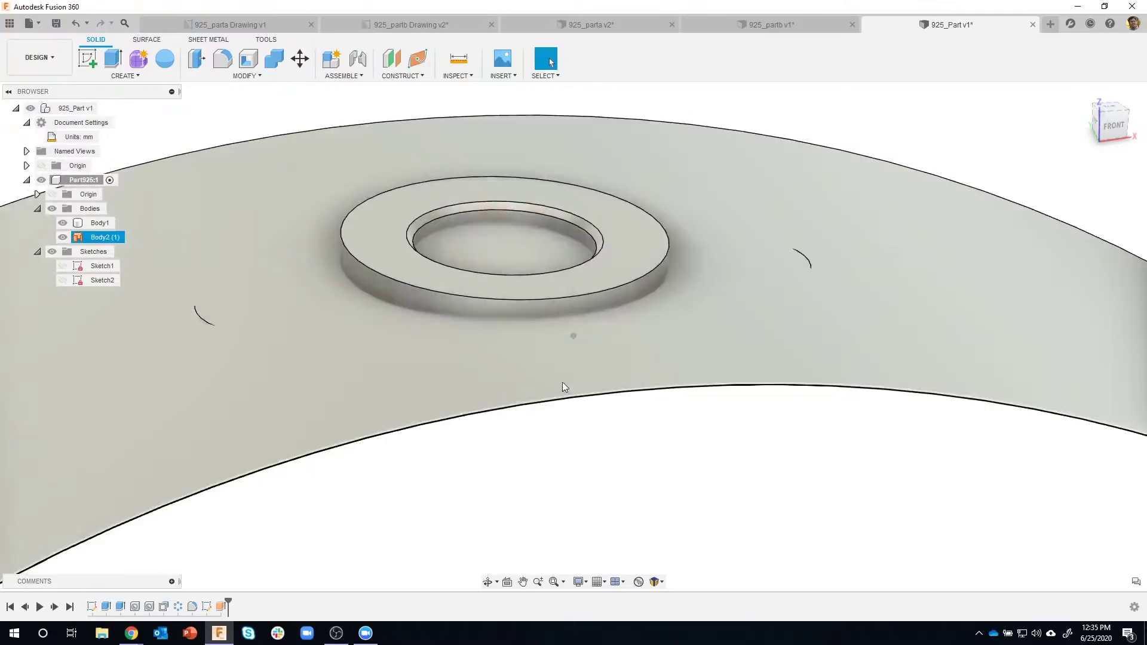
pyautogui.keyDown('shift'); pyautogui.moveTo(562, 382); pyautogui.dragTo(288, 135, button='middle'); pyautogui.keyUp('shift')
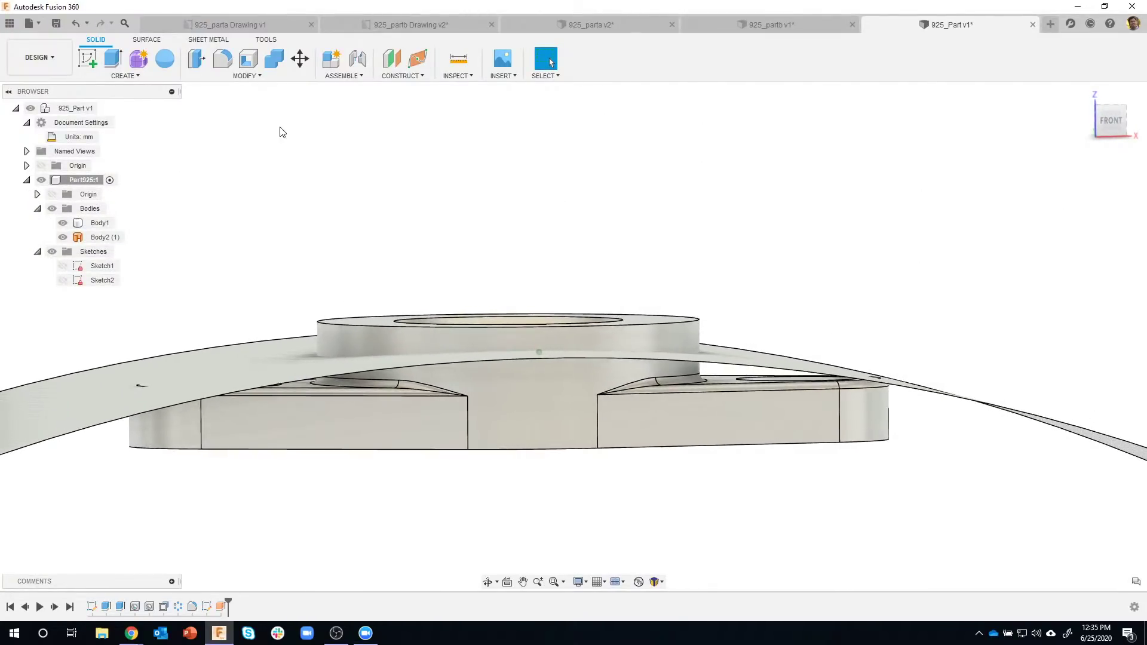
# - Replace the flat top faces of both flange ears with the curved surface body using Replace Face
pyautogui.click(228, 80)
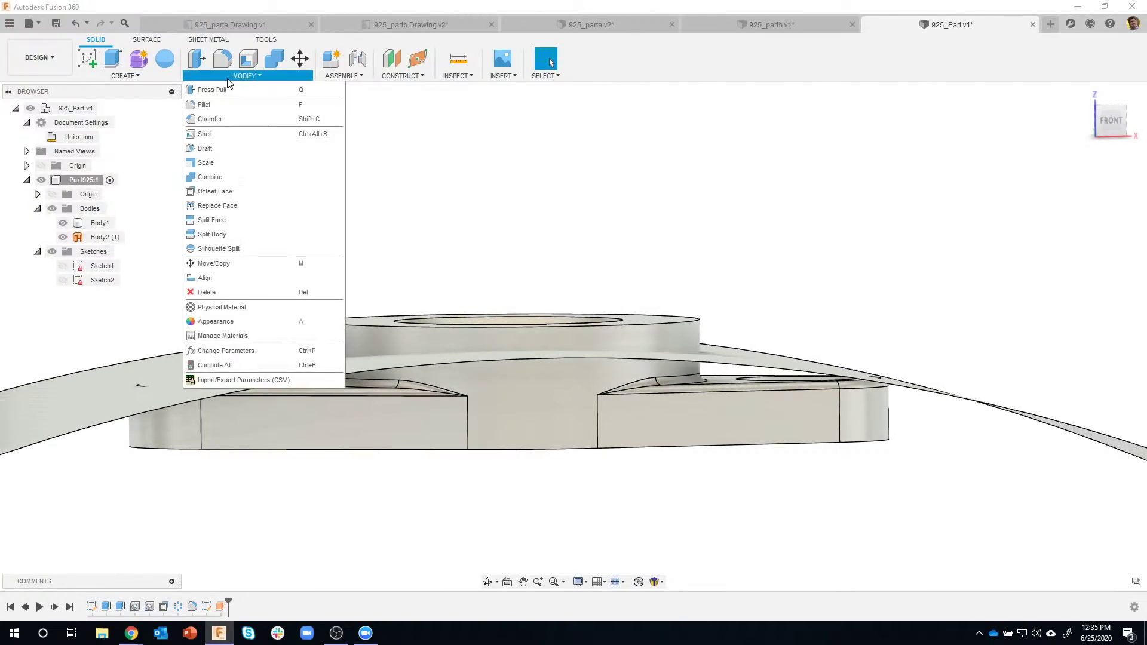
pyautogui.click(232, 206)
pyautogui.scroll(3, 746, 292)
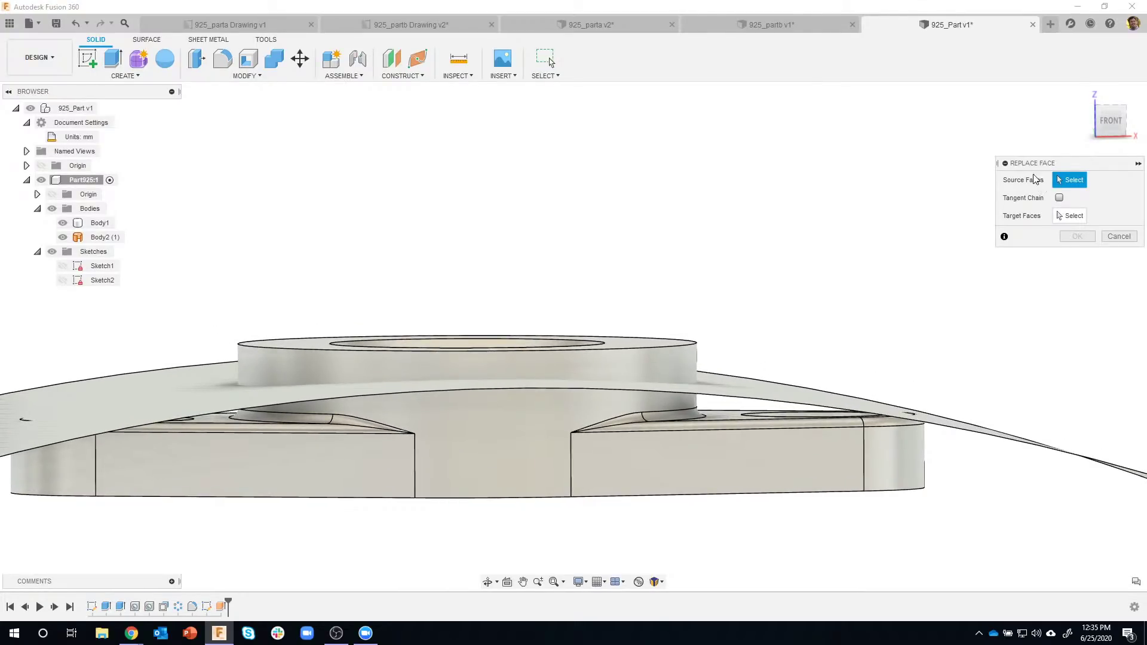
pyautogui.click(721, 418)
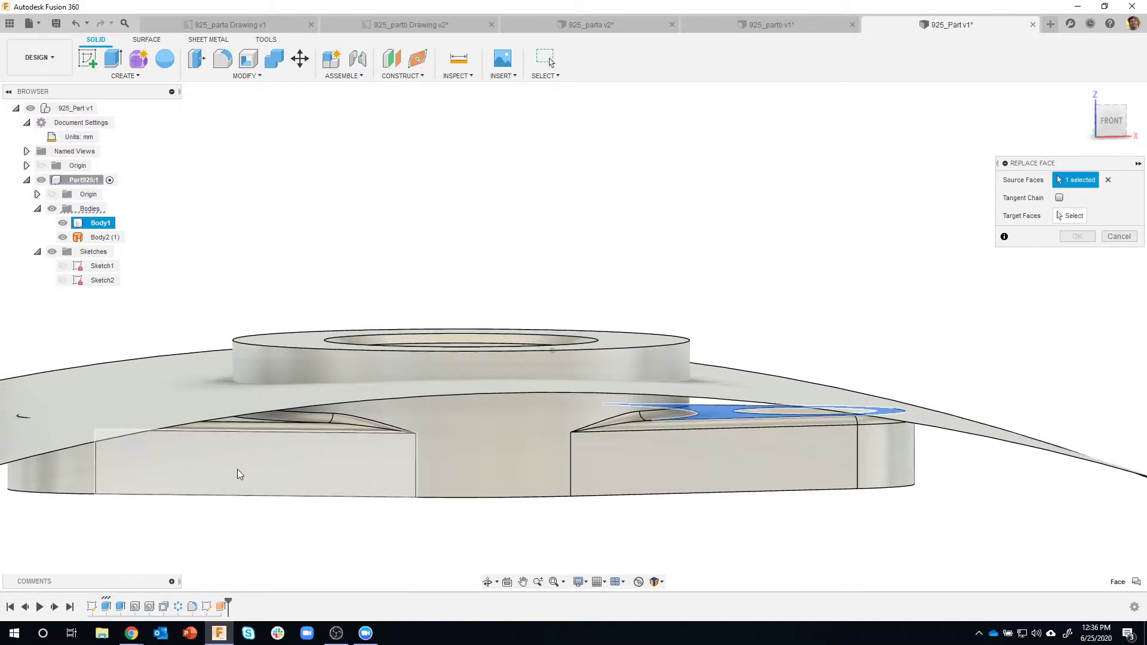
pyautogui.keyDown('shift'); pyautogui.moveTo(230, 467); pyautogui.dragTo(215, 465, button='middle'); pyautogui.keyUp('shift')
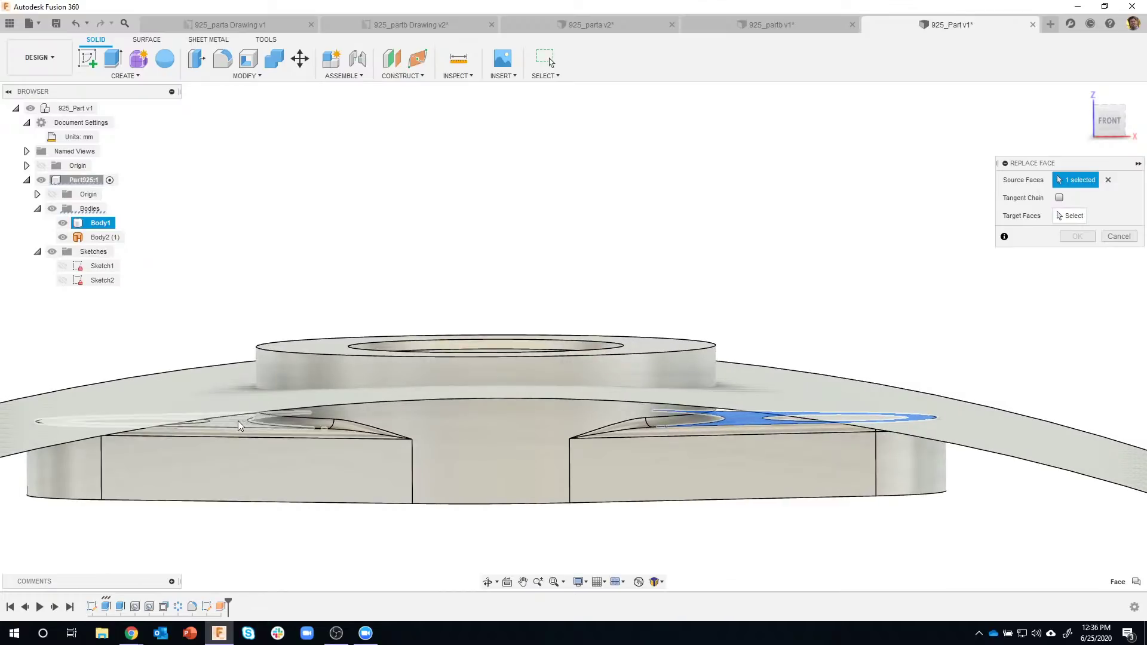
pyautogui.keyDown('shift'); pyautogui.moveTo(751, 538); pyautogui.dragTo(747, 514, button='middle'); pyautogui.keyUp('shift')
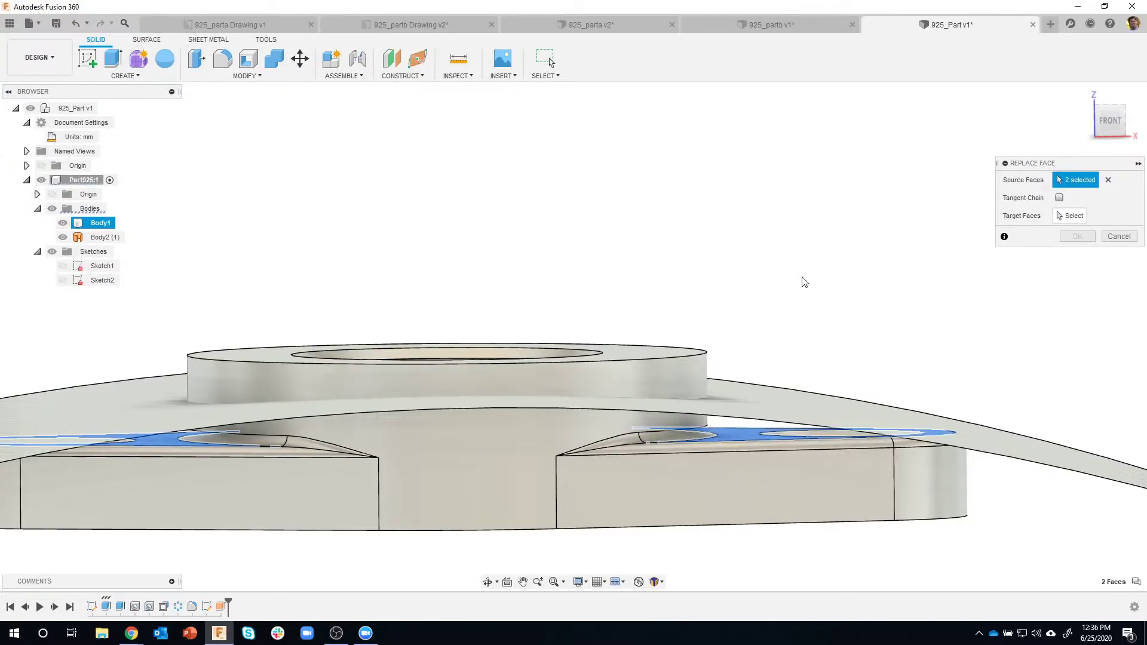
pyautogui.keyDown('shift'); pyautogui.moveTo(803, 277); pyautogui.dragTo(802, 277, button='middle'); pyautogui.keyUp('shift')
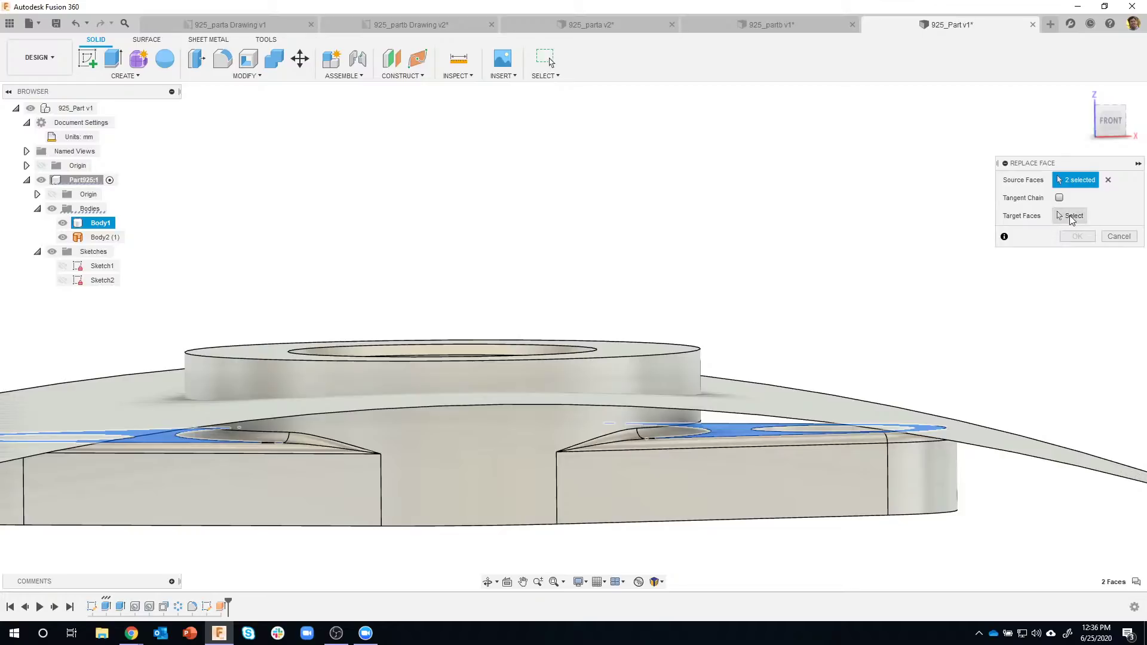
pyautogui.keyDown('shift'); pyautogui.moveTo(1042, 248); pyautogui.dragTo(775, 439, button='middle'); pyautogui.keyUp('shift')
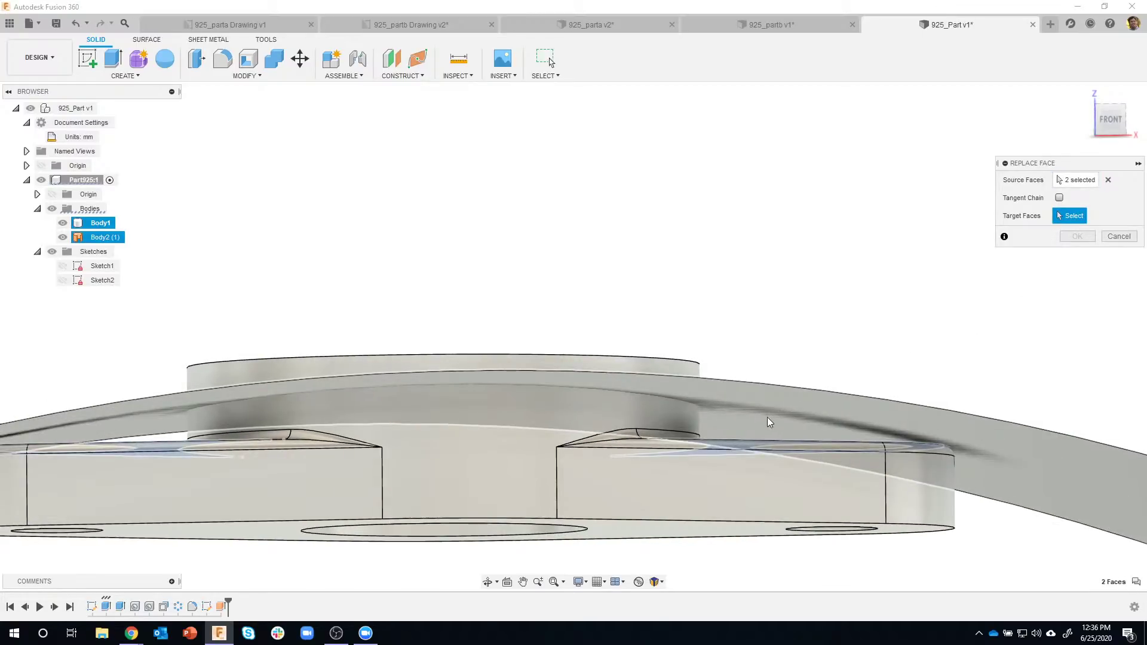
pyautogui.click(770, 423)
pyautogui.keyDown('shift'); pyautogui.moveTo(905, 270); pyautogui.dragTo(1057, 247, button='middle'); pyautogui.keyUp('shift')
pyautogui.click(1067, 240)
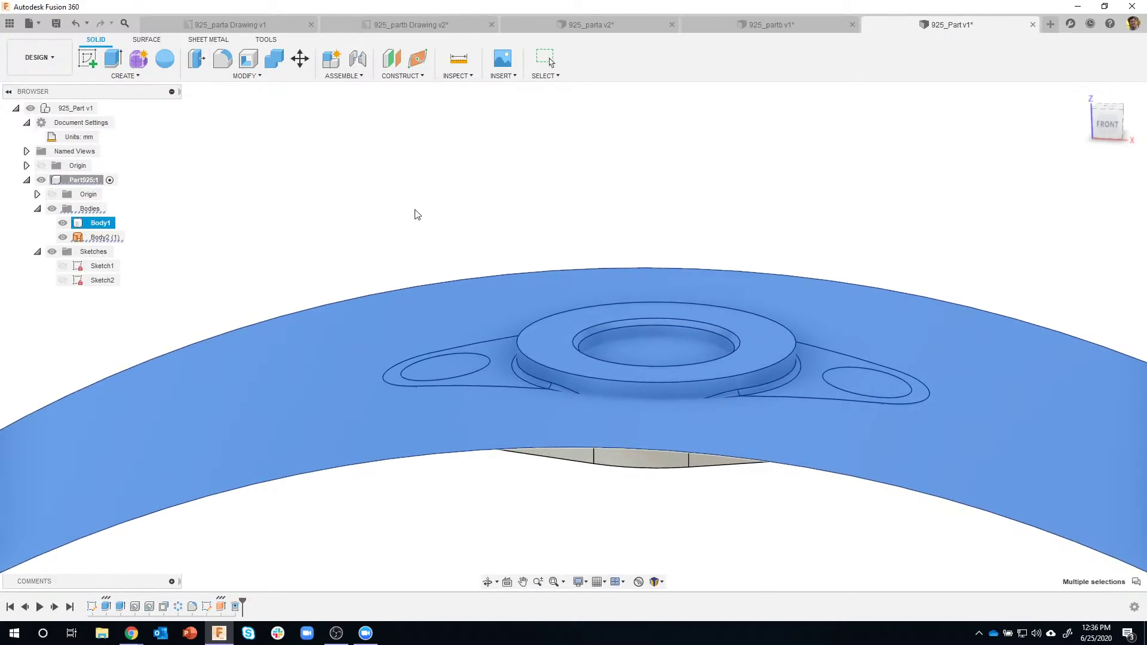
# - Hide the curved surface body to inspect the flange, and undo both the hiding and the face replacement
pyautogui.click(444, 212)
pyautogui.click(63, 238)
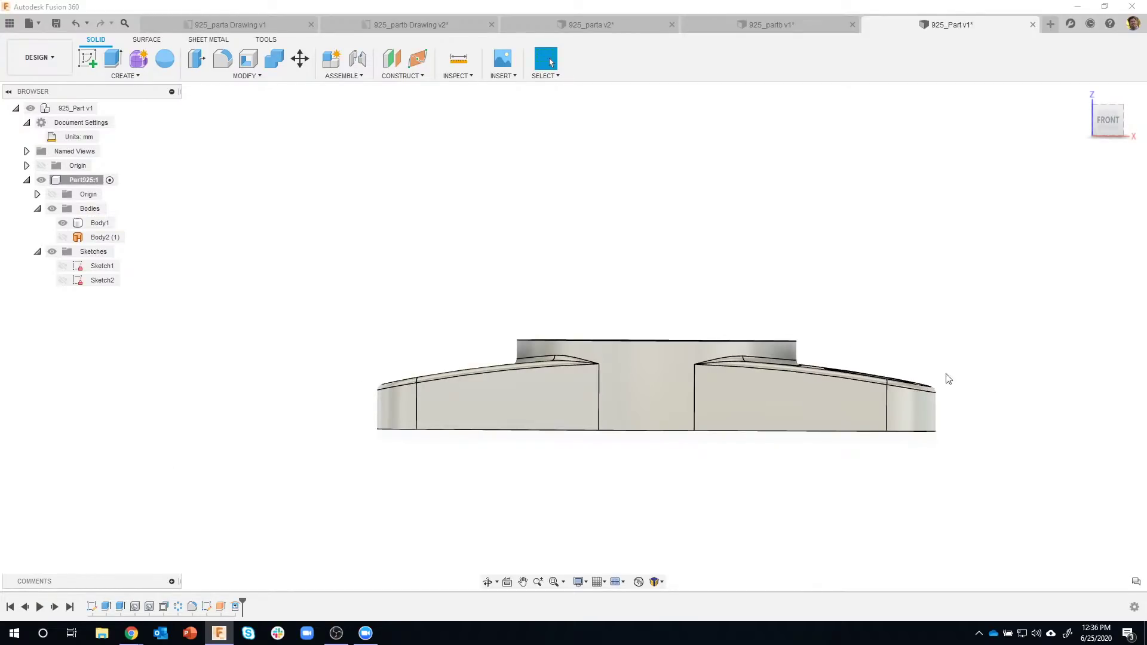
pyautogui.keyDown('shift'); pyautogui.moveTo(908, 407); pyautogui.dragTo(935, 451, button='middle'); pyautogui.keyUp('shift')
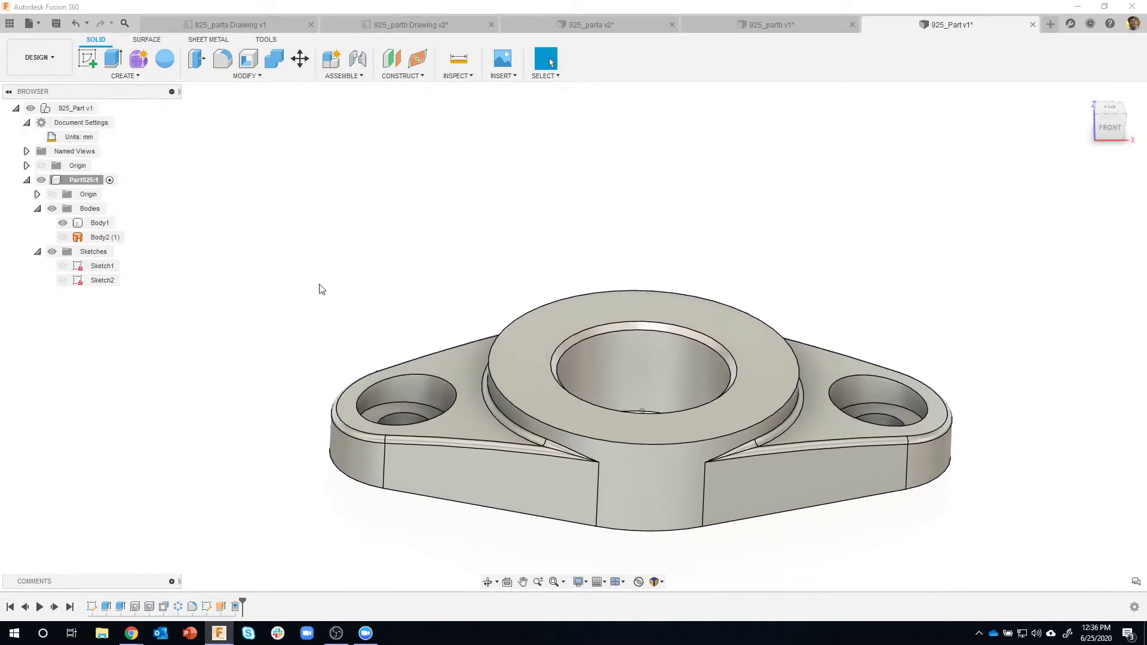
pyautogui.click(79, 25)
pyautogui.click(80, 25)
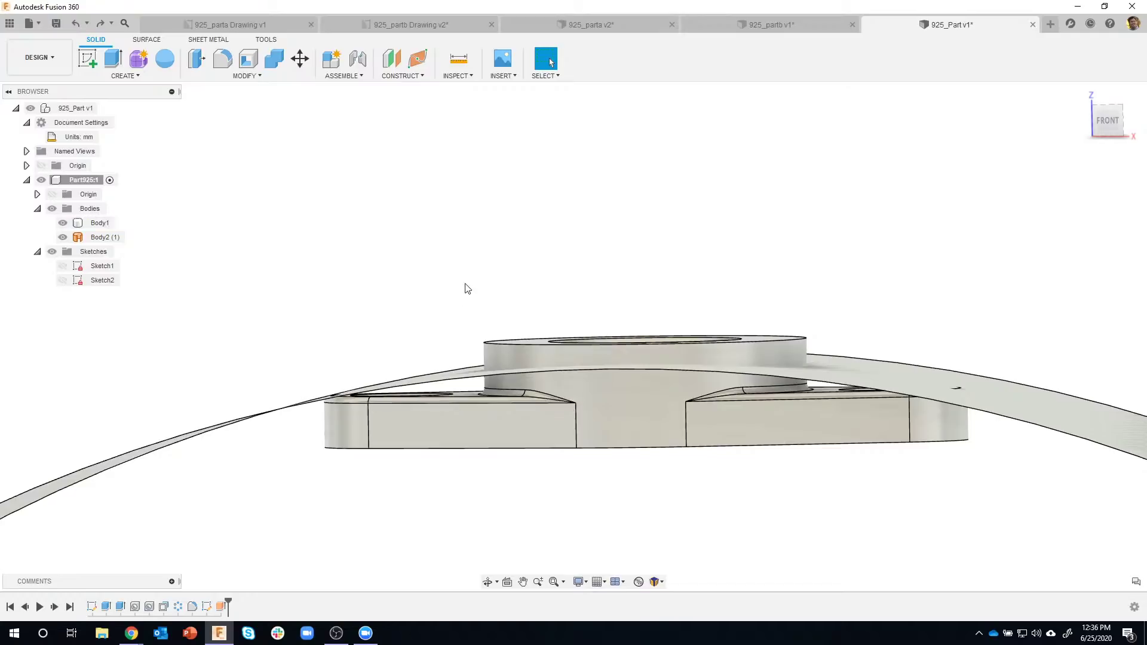
# - Use Replace Face with the two flat ear top faces as source and the curved surface as target
pyautogui.click(222, 76)
pyautogui.click(218, 205)
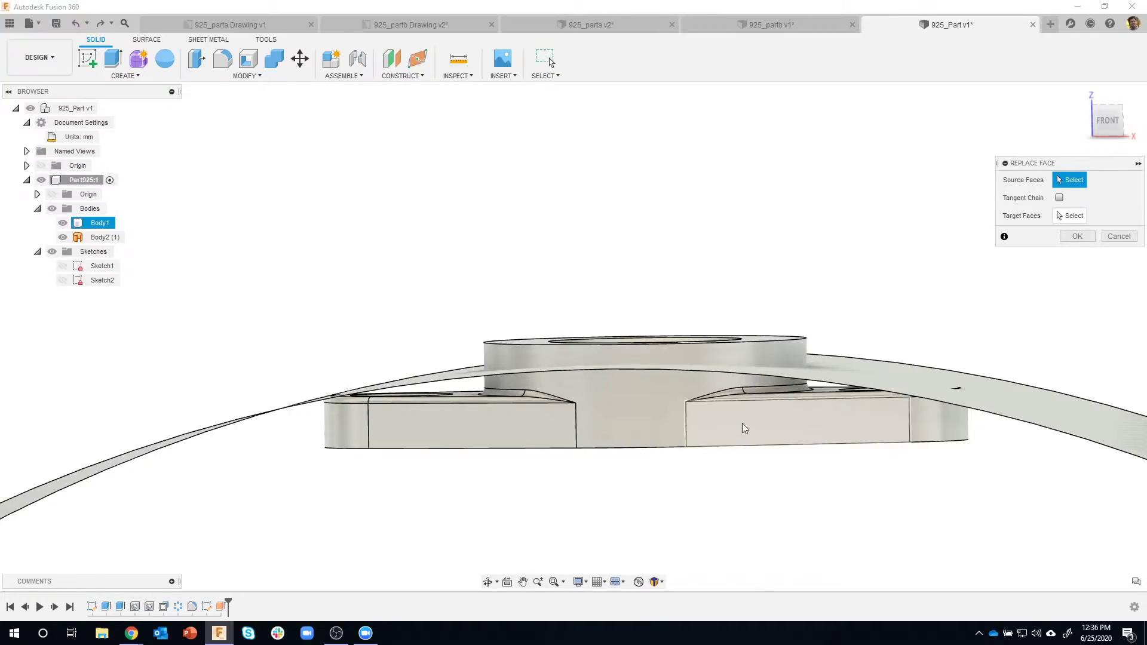
pyautogui.scroll(5, 472, 399)
pyautogui.click(413, 397)
pyautogui.keyDown('shift'); pyautogui.moveTo(1070, 416); pyautogui.dragTo(1050, 396, button='middle'); pyautogui.keyUp('shift')
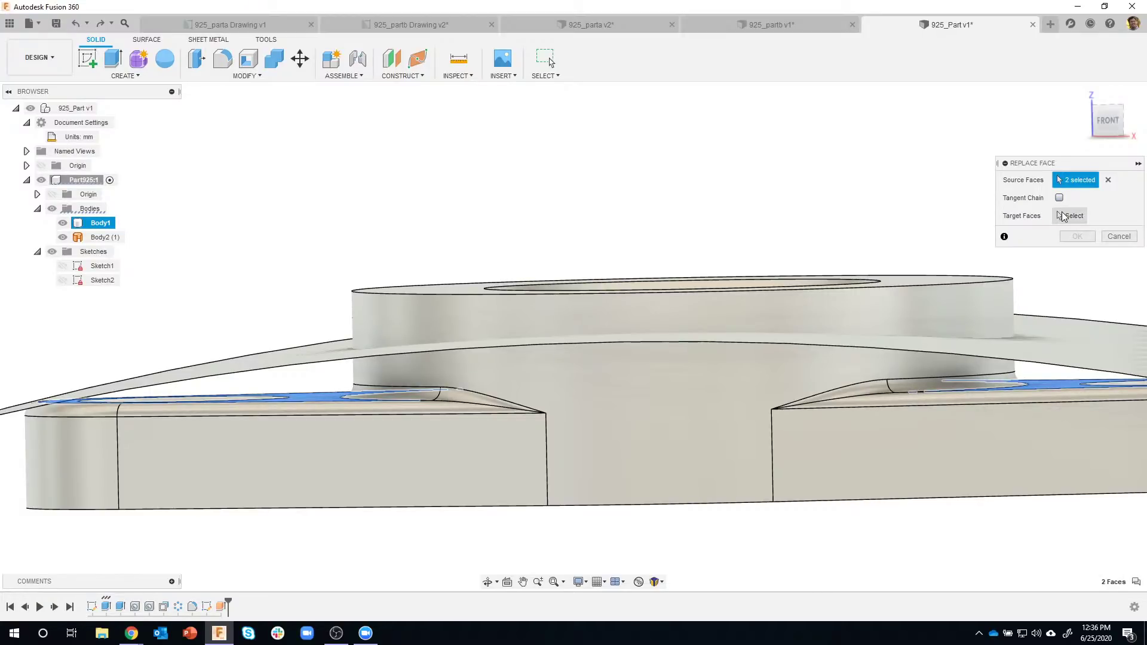
pyautogui.keyDown('shift'); pyautogui.moveTo(1028, 254); pyautogui.dragTo(924, 365, button='middle'); pyautogui.keyUp('shift')
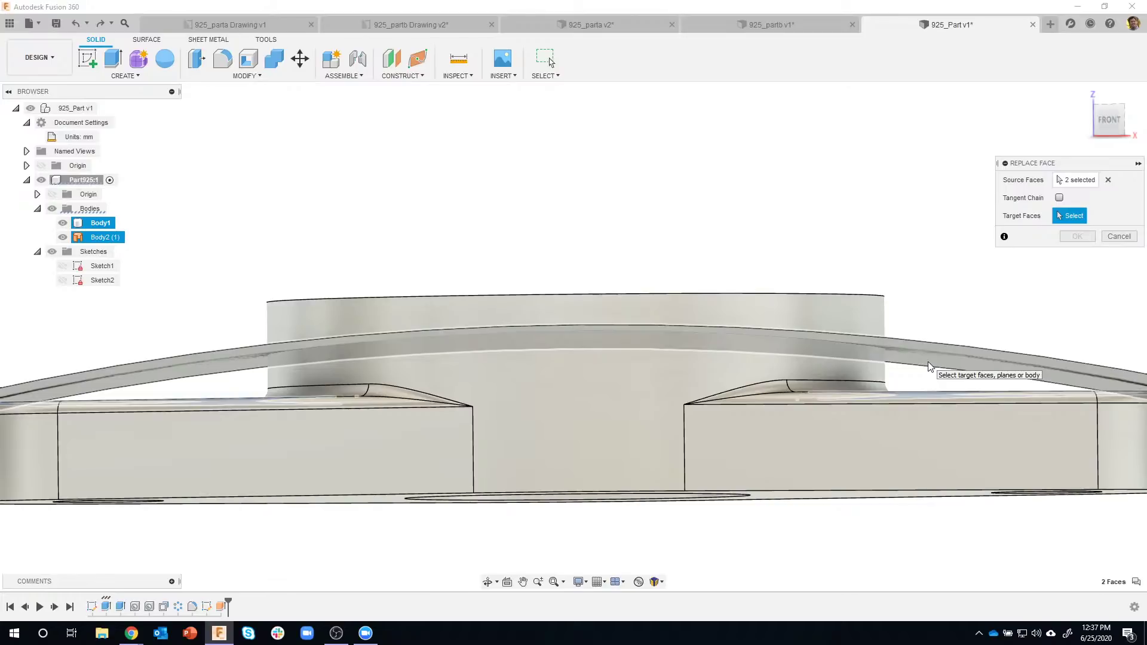
pyautogui.click(929, 367)
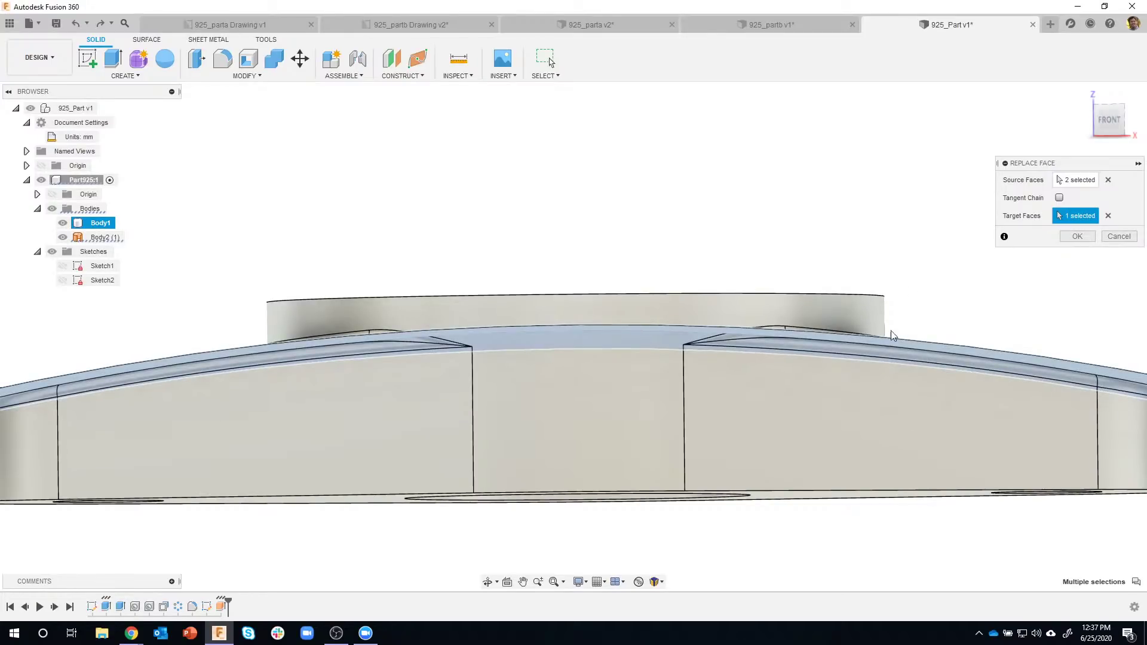
pyautogui.keyDown('shift'); pyautogui.moveTo(1002, 281); pyautogui.dragTo(320, 304, button='middle'); pyautogui.keyUp('shift')
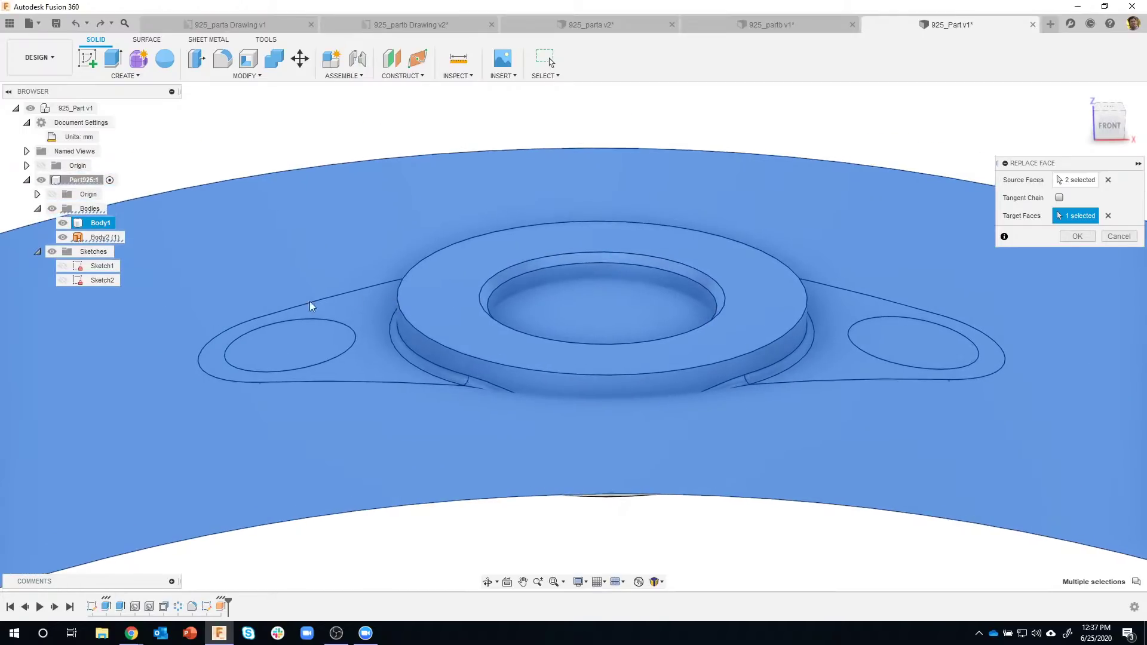
pyautogui.click(1076, 236)
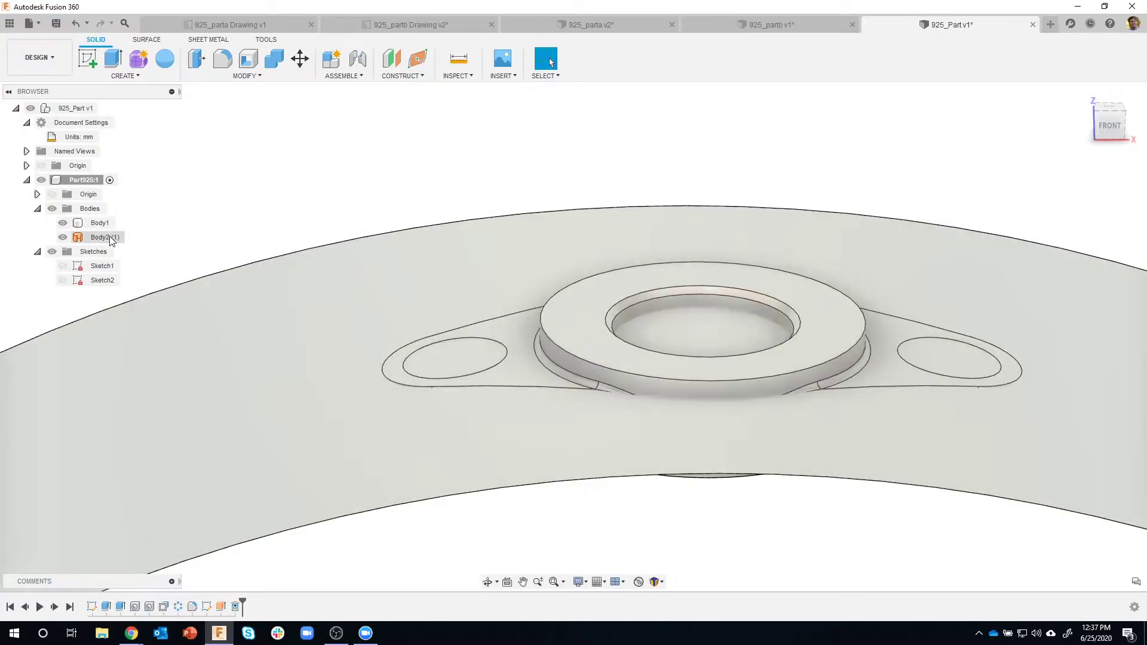
# - Hide the curved surface body so only the solid flange is displayed
pyautogui.click(105, 236)
pyautogui.click(62, 238)
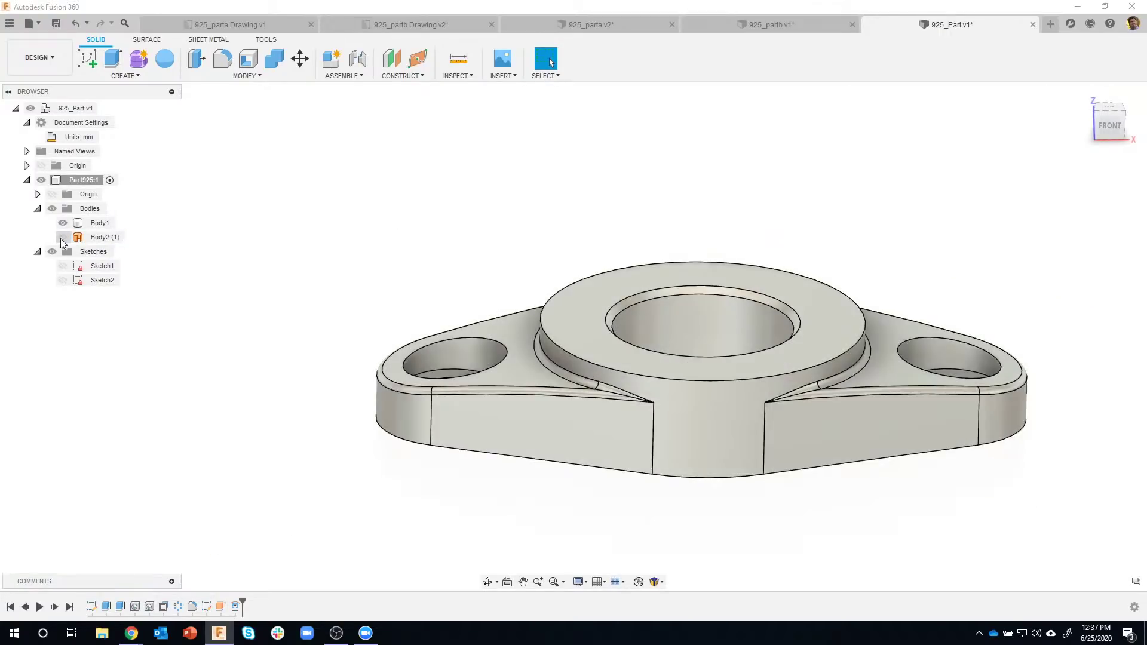
pyautogui.keyDown('shift'); pyautogui.moveTo(302, 234); pyautogui.dragTo(421, 399, button='middle'); pyautogui.keyUp('shift')
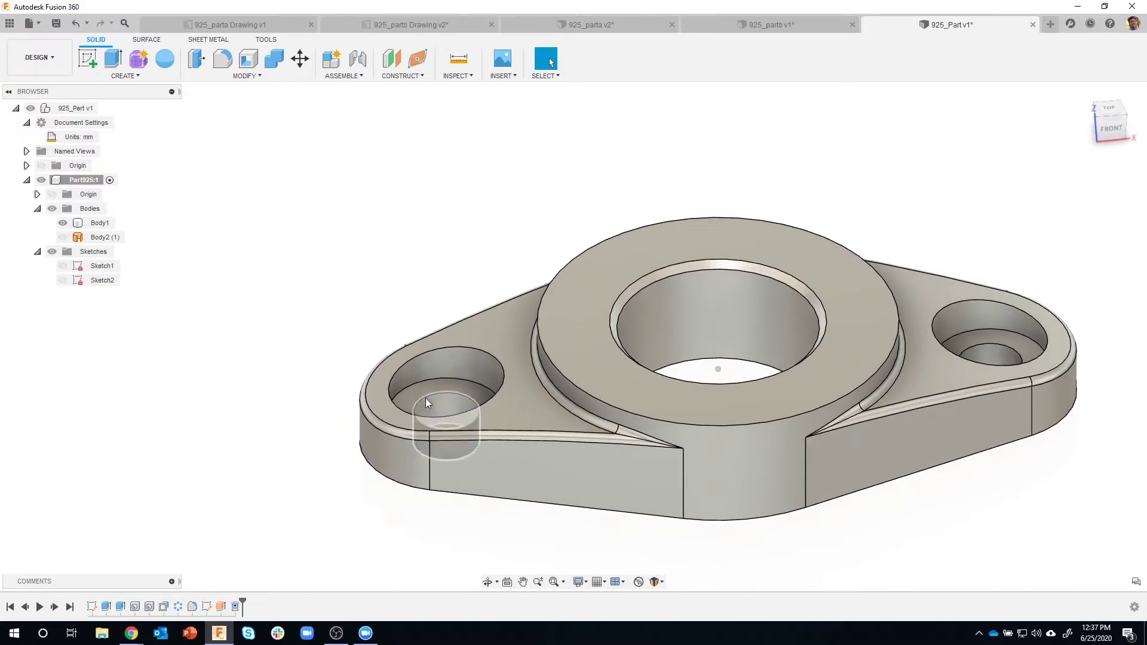
# - Measure the distance between one ear's counterbore floor and the flange's underside
pyautogui.keyDown('shift'); pyautogui.moveTo(436, 350); pyautogui.dragTo(411, 270, button='middle'); pyautogui.keyUp('shift')
pyautogui.click(469, 71)
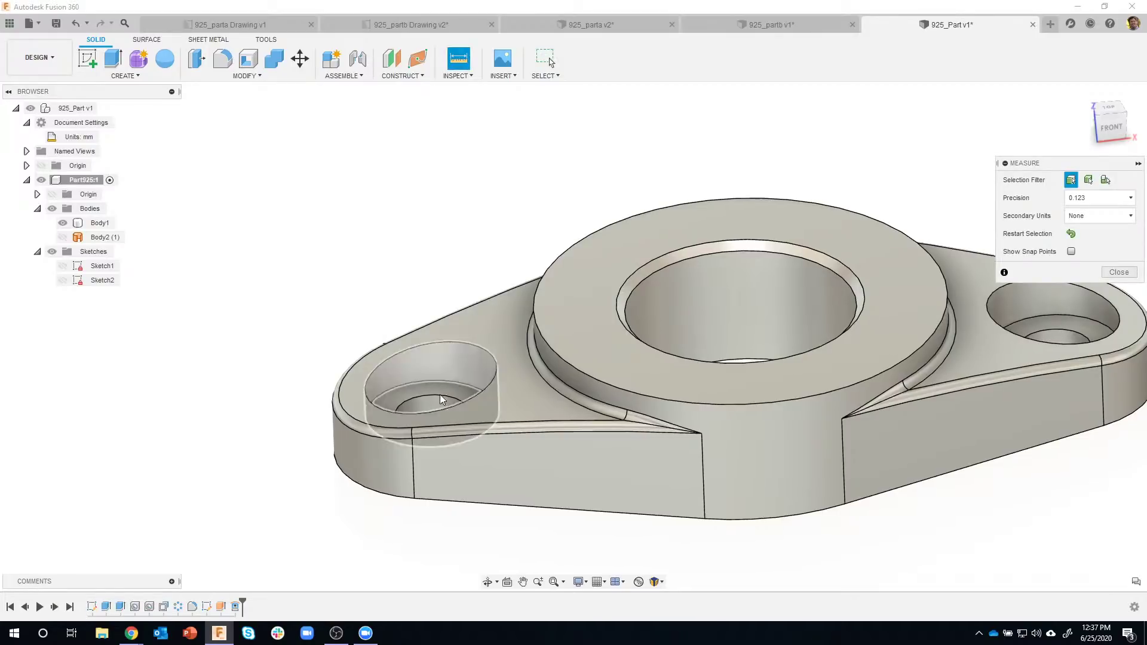
pyautogui.click(417, 397)
pyautogui.keyDown('shift'); pyautogui.moveTo(510, 524); pyautogui.dragTo(484, 454, button='middle'); pyautogui.keyUp('shift')
pyautogui.click(493, 413)
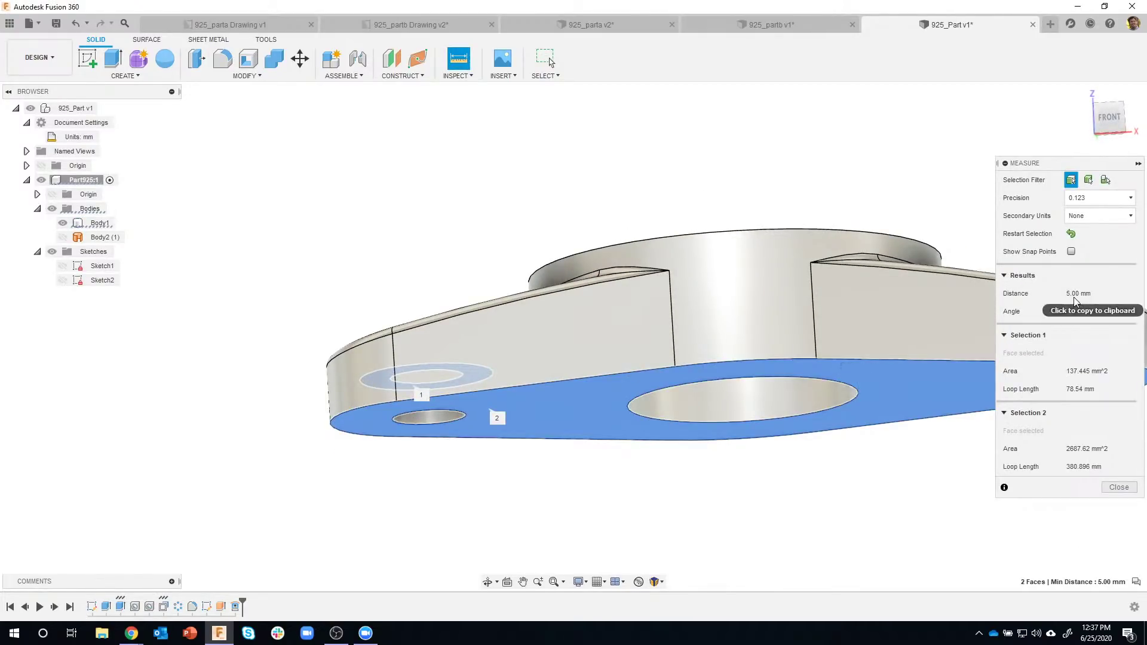
pyautogui.keyDown('shift'); pyautogui.moveTo(418, 326); pyautogui.dragTo(421, 384, button='middle'); pyautogui.keyUp('shift')
pyautogui.keyDown('shift'); pyautogui.moveTo(424, 423); pyautogui.dragTo(433, 316, button='middle'); pyautogui.keyUp('shift')
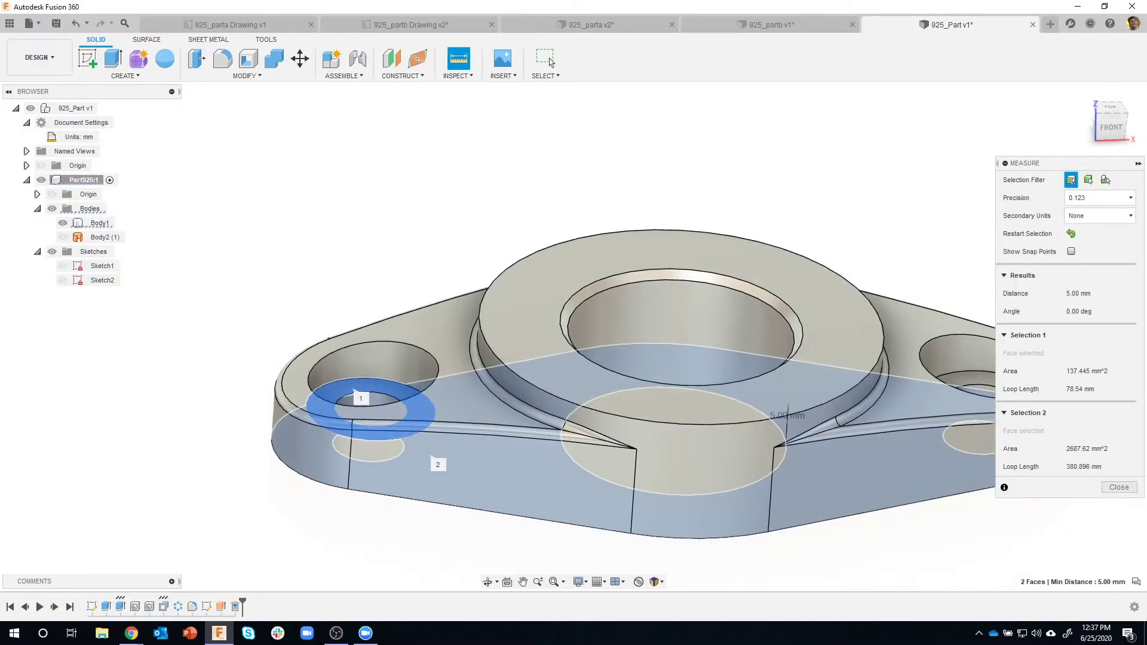
pyautogui.click(1119, 488)
pyautogui.keyDown('shift'); pyautogui.moveTo(384, 230); pyautogui.dragTo(845, 338, button='middle'); pyautogui.keyUp('shift')
pyautogui.press('Escape')
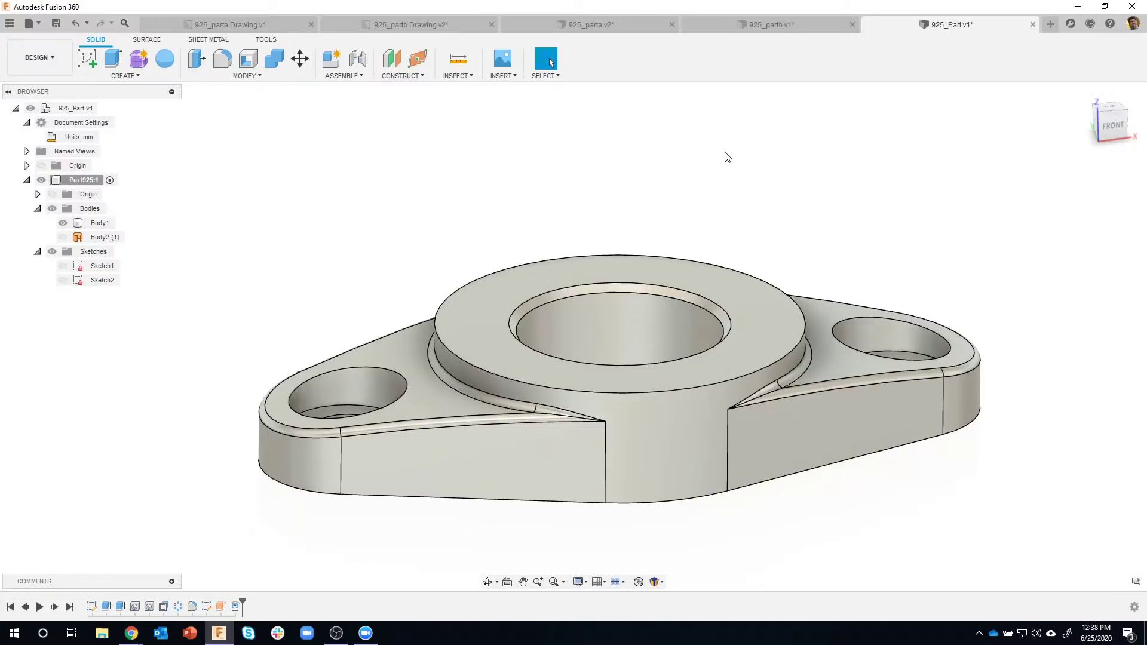
# - Examine the orthographic and isometric views in the 925_partb drawing, and return to the 925_Part model
pyautogui.keyDown('shift'); pyautogui.moveTo(874, 187); pyautogui.dragTo(306, 64, button='middle'); pyautogui.keyUp('shift')
pyautogui.click(417, 28)
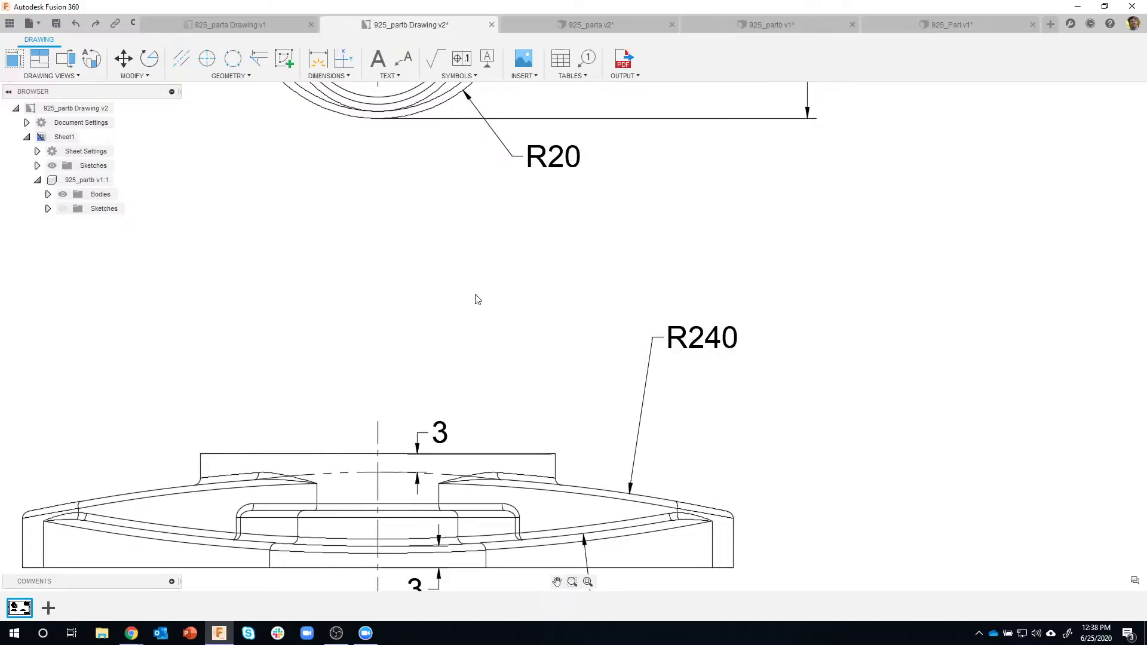
pyautogui.moveTo(467, 377); pyautogui.dragTo(465, 409, button='middle')
pyautogui.scroll(-3, 465, 409)
pyautogui.moveTo(641, 341); pyautogui.dragTo(553, 357, button='middle')
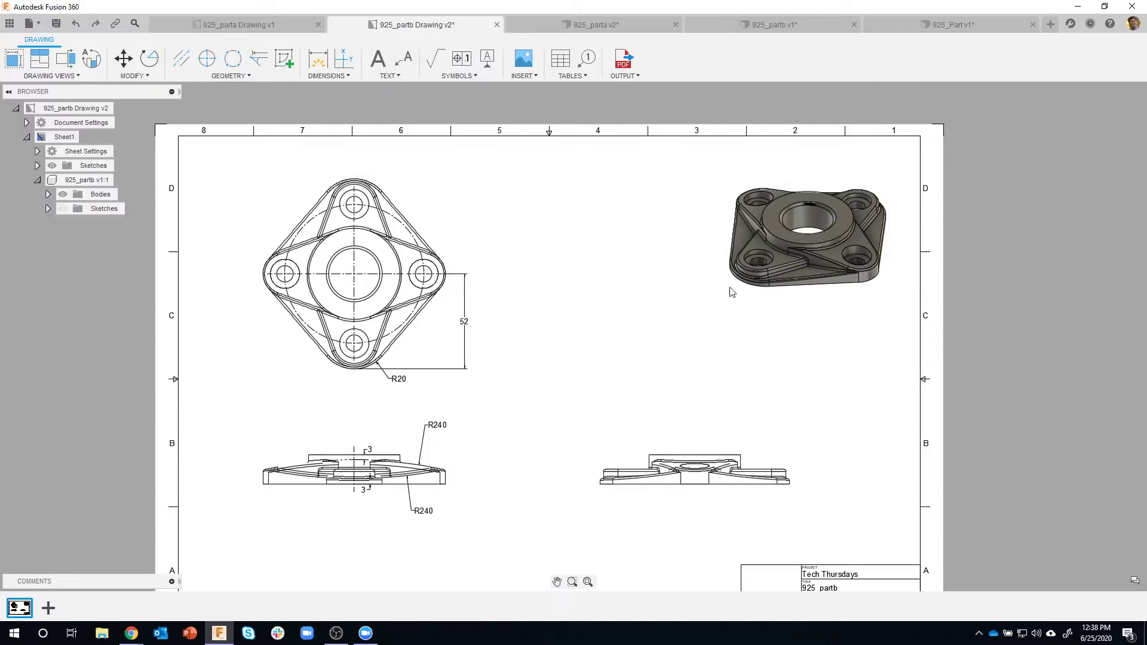
pyautogui.scroll(5, 812, 272)
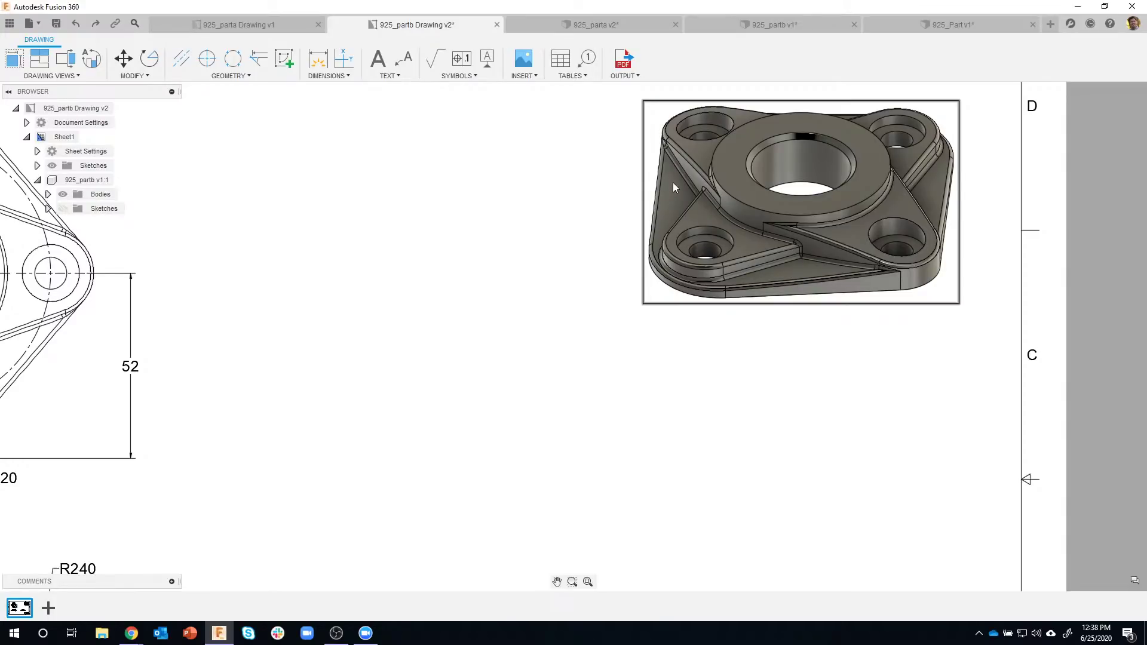
pyautogui.scroll(-5, 381, 297)
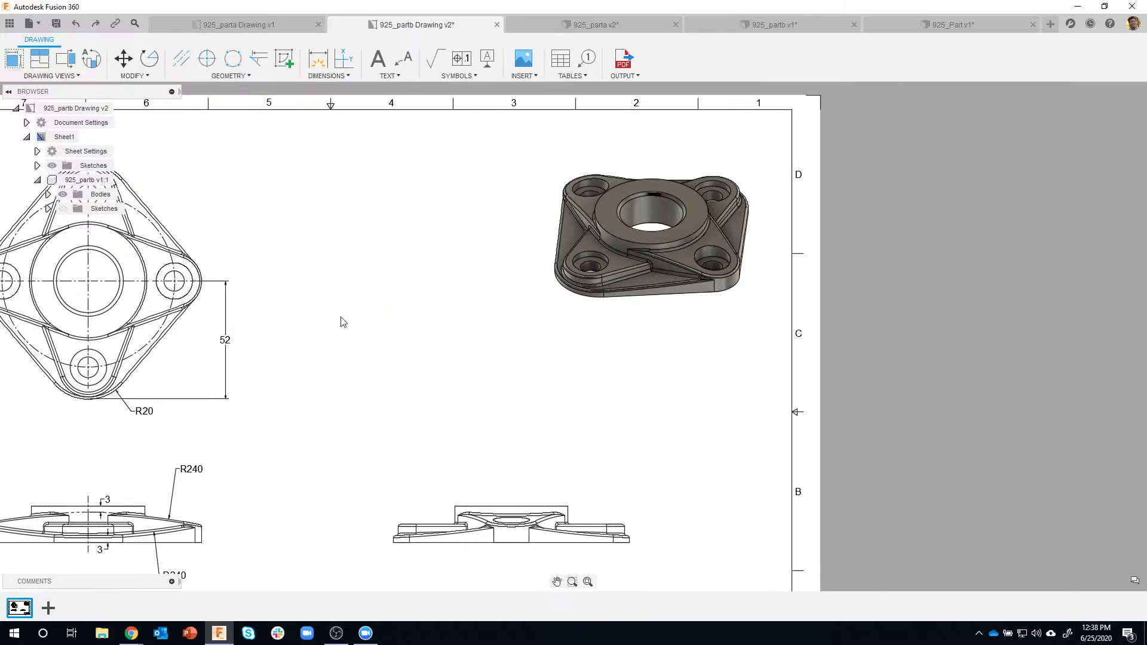
pyautogui.moveTo(504, 331); pyautogui.dragTo(522, 331, button='middle')
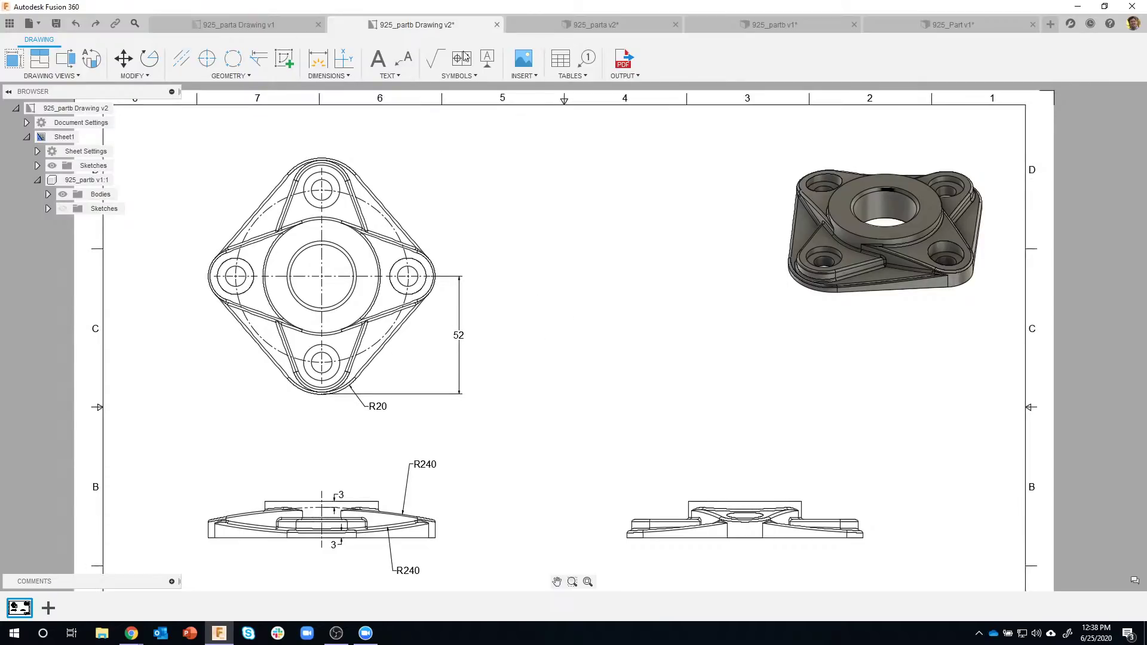
pyautogui.click(909, 23)
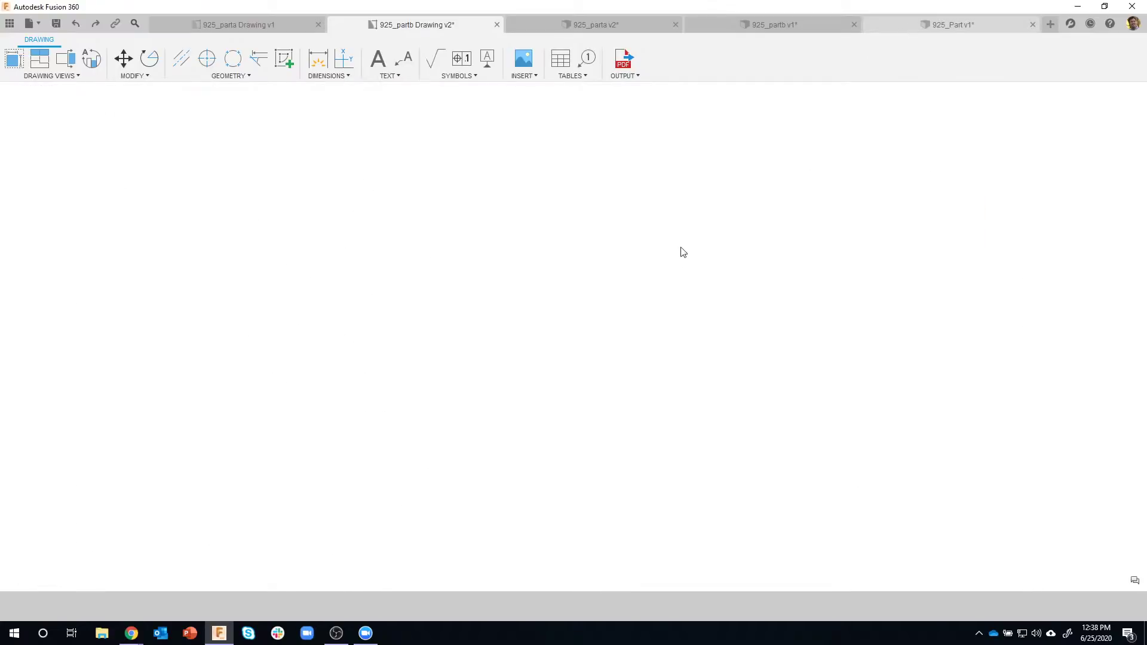
# - Start a new sketch on the flat underside face of the flange
pyautogui.keyDown('shift'); pyautogui.moveTo(719, 215); pyautogui.dragTo(711, 365, button='middle'); pyautogui.keyUp('shift')
pyautogui.click(711, 366)
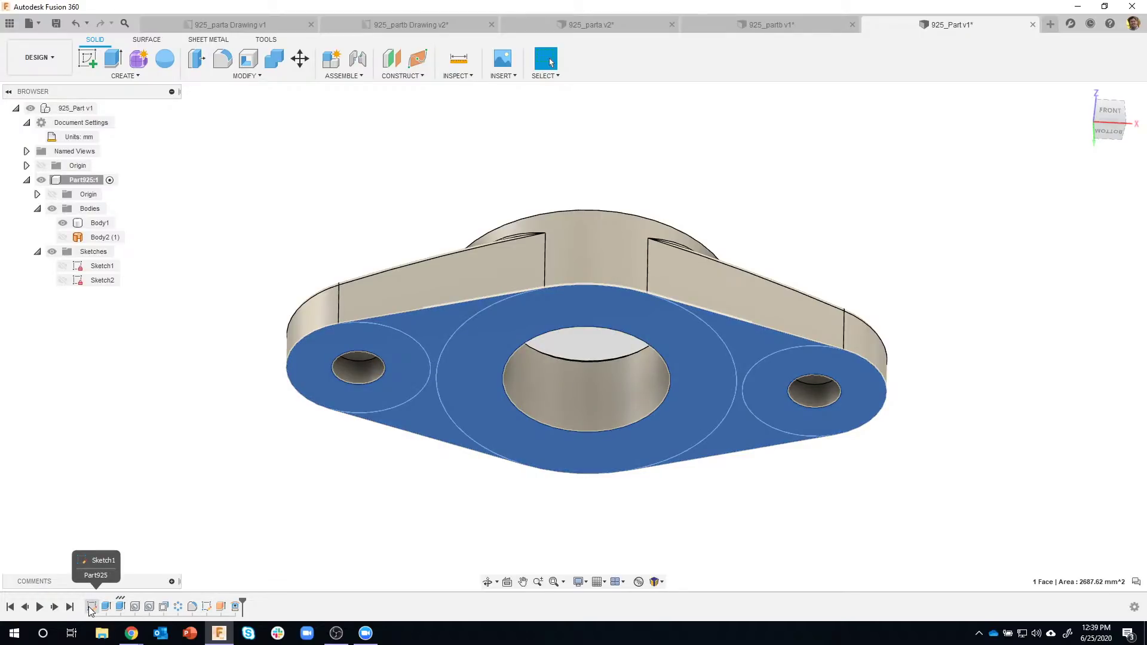
pyautogui.rightClick(435, 367)
pyautogui.click(438, 425)
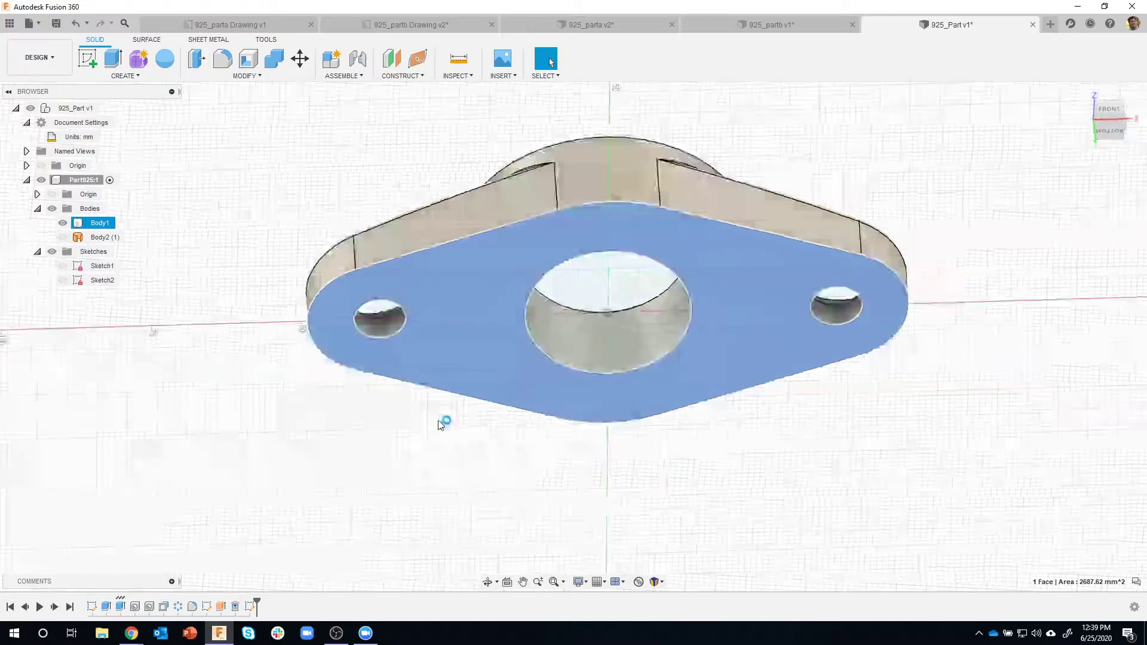
pyautogui.moveTo(486, 536)
pyautogui.mouseDown(button='middle')
pyautogui.moveTo(363, 512)
pyautogui.moveTo(309, 465)
pyautogui.mouseUp(button='middle')
pyautogui.scroll(-1, 363, 496)
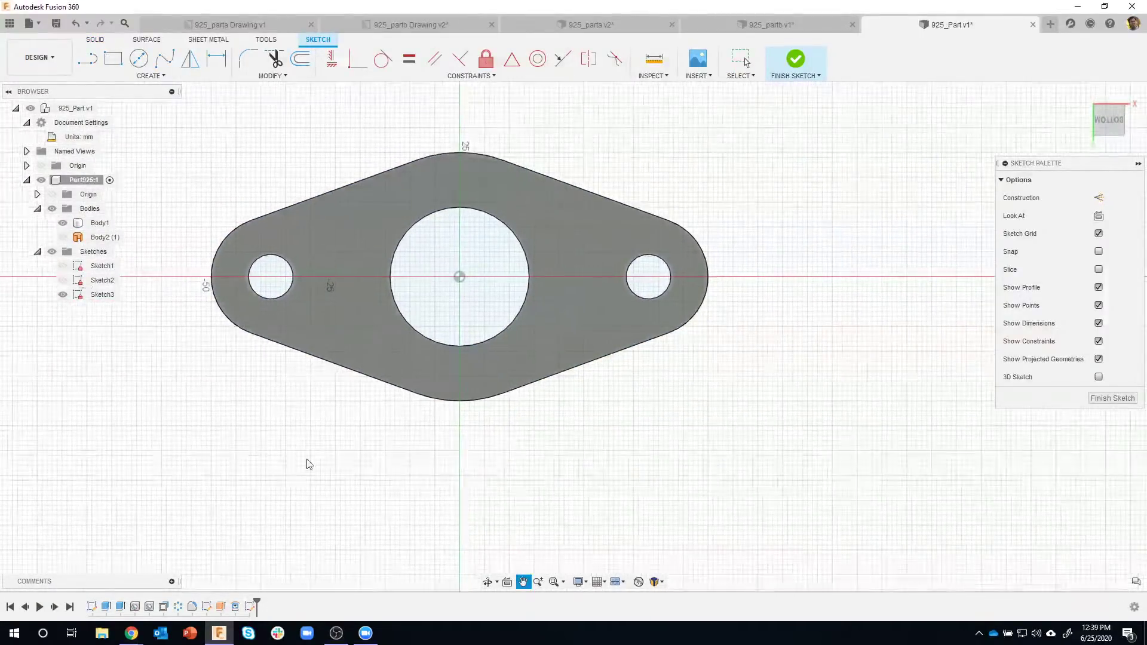
# - Draw a circle outside the flange outline, beyond one long side, and dimension its radius to 20 mm
pyautogui.click(139, 58)
pyautogui.click(503, 477)
pyautogui.click(541, 509)
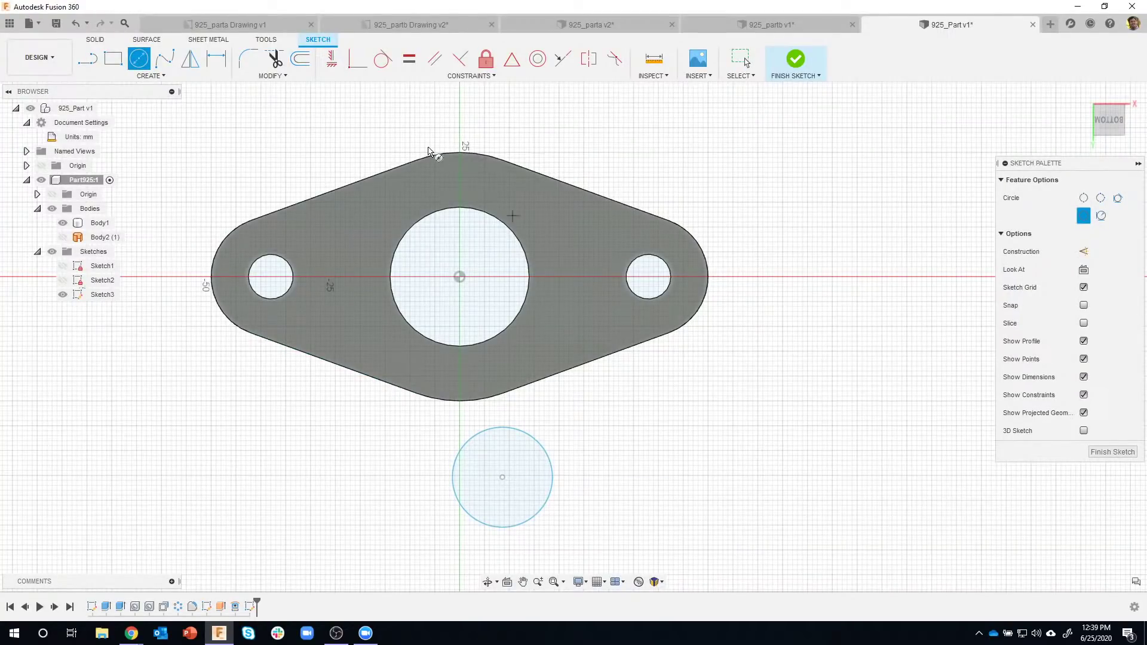
pyautogui.click(216, 58)
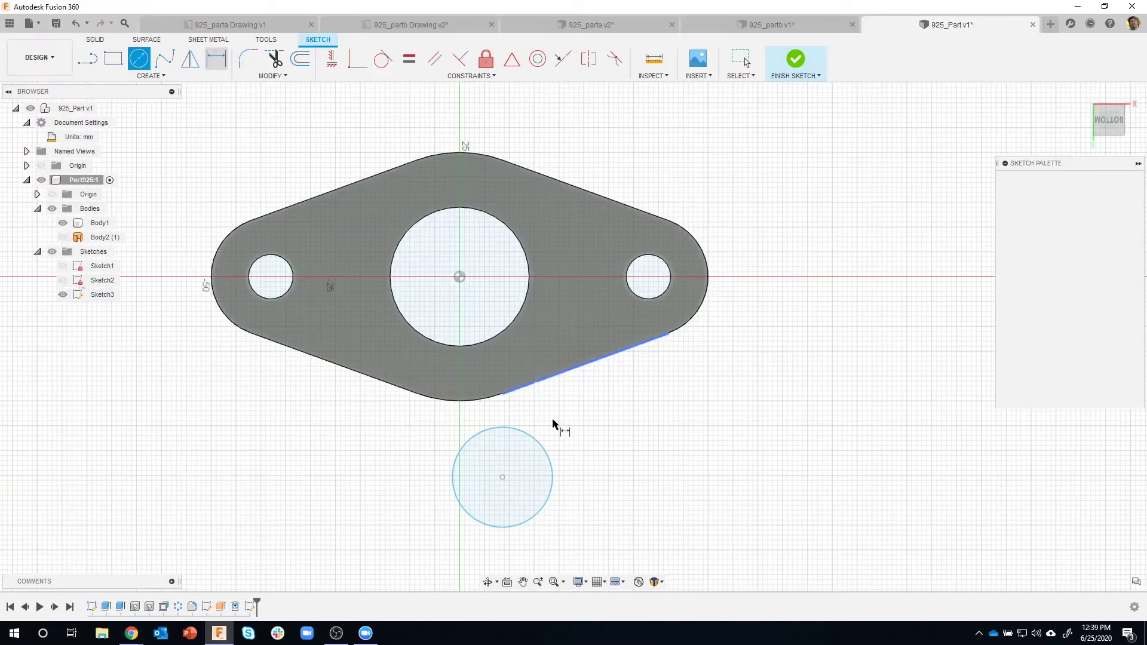
pyautogui.click(553, 475)
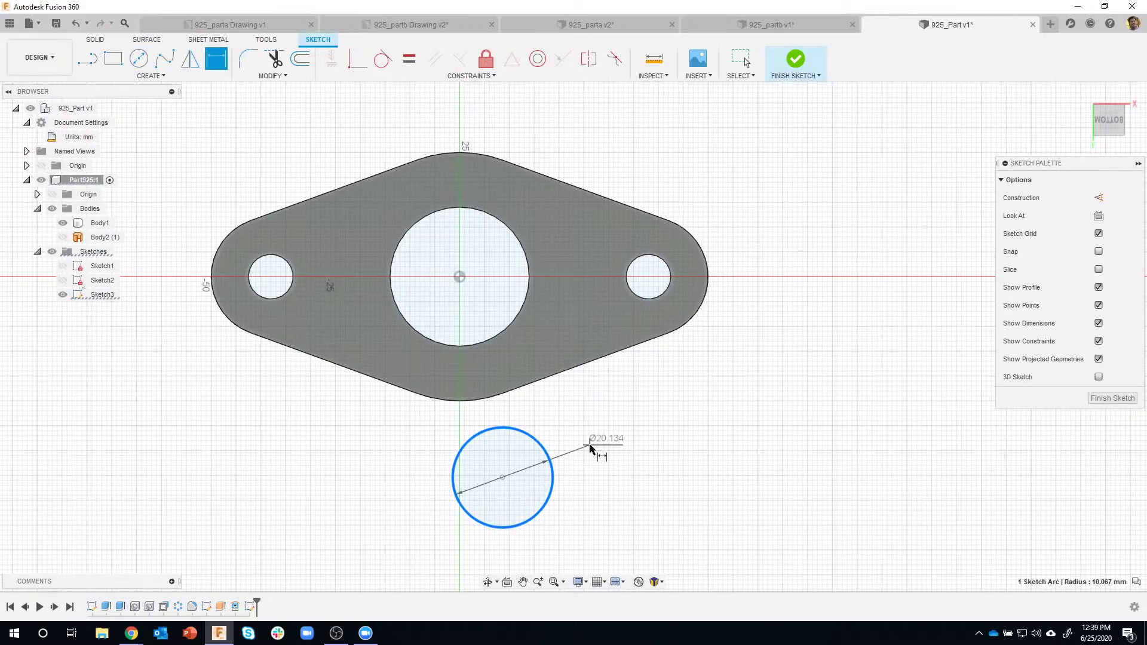
pyautogui.rightClick(590, 449)
pyautogui.click(577, 507)
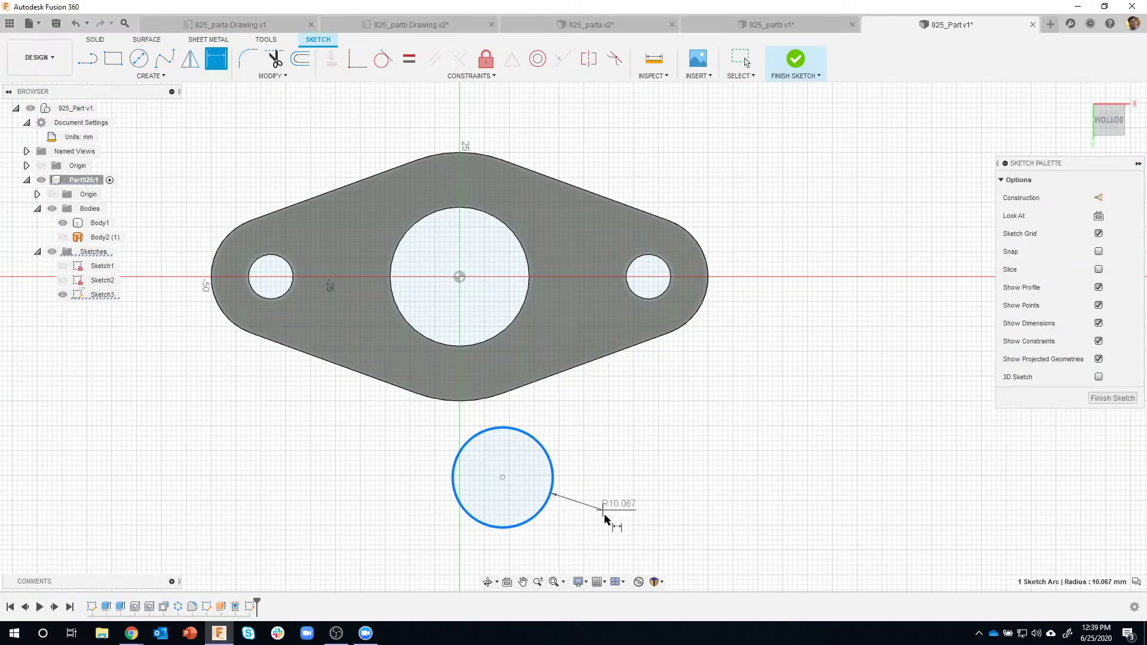
pyautogui.click(603, 524)
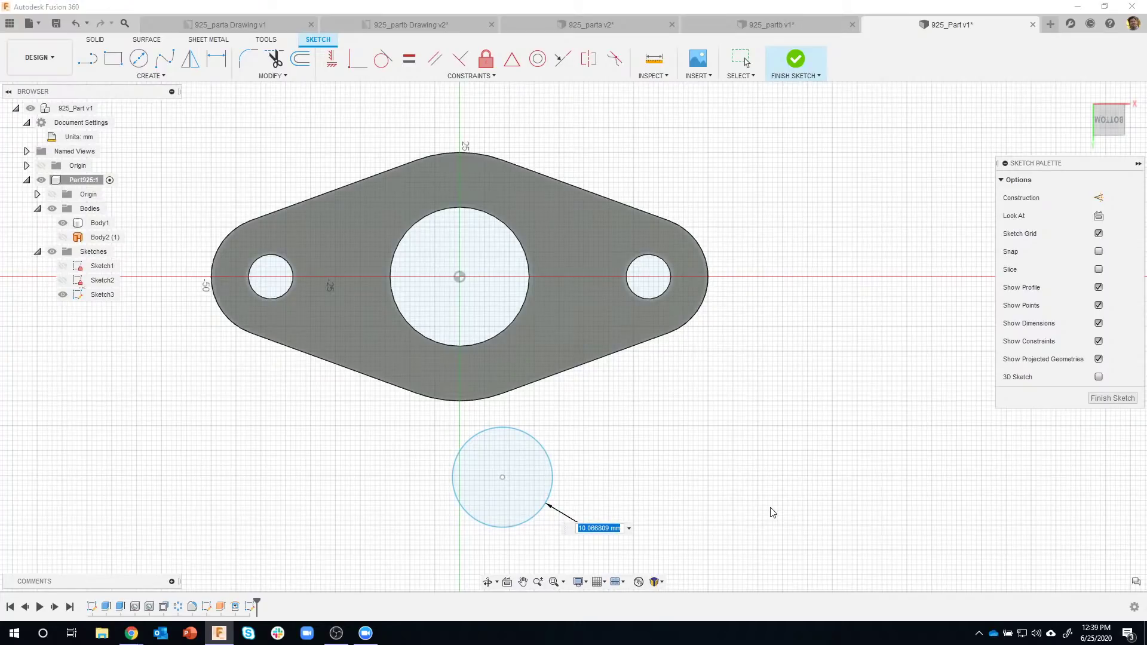
pyautogui.write('20')
pyautogui.press('Return')
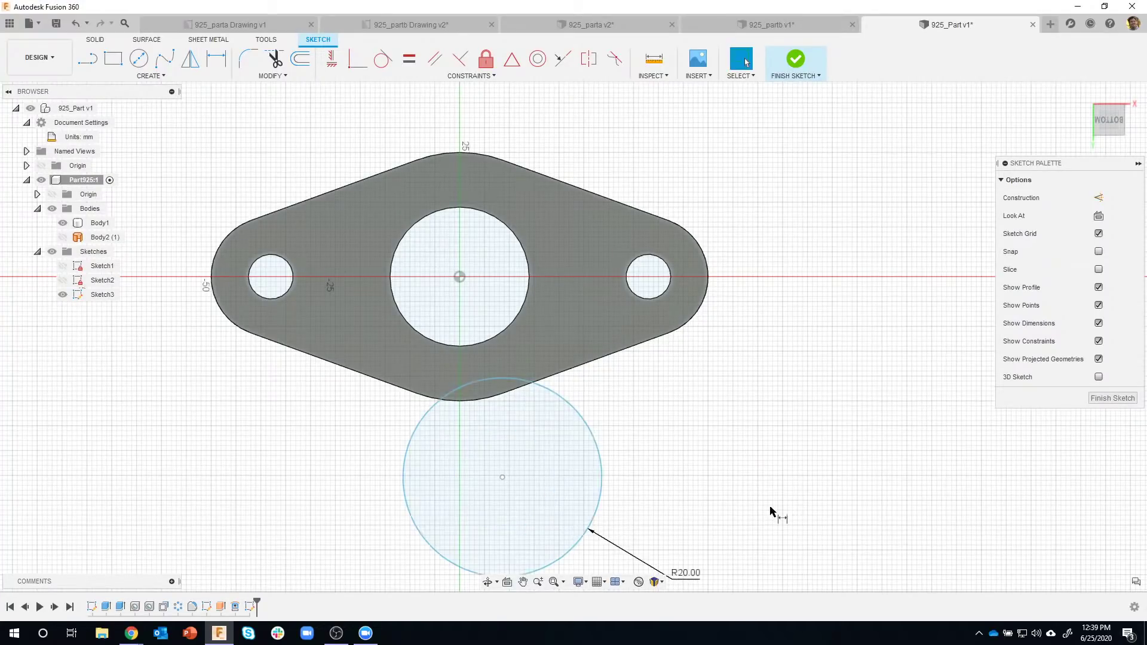
# - Draw two lines tangent to the R20 circle, one to each rounded ear end of the flange outline
pyautogui.moveTo(645, 468); pyautogui.dragTo(653, 360, button='middle')
pyautogui.press('d')
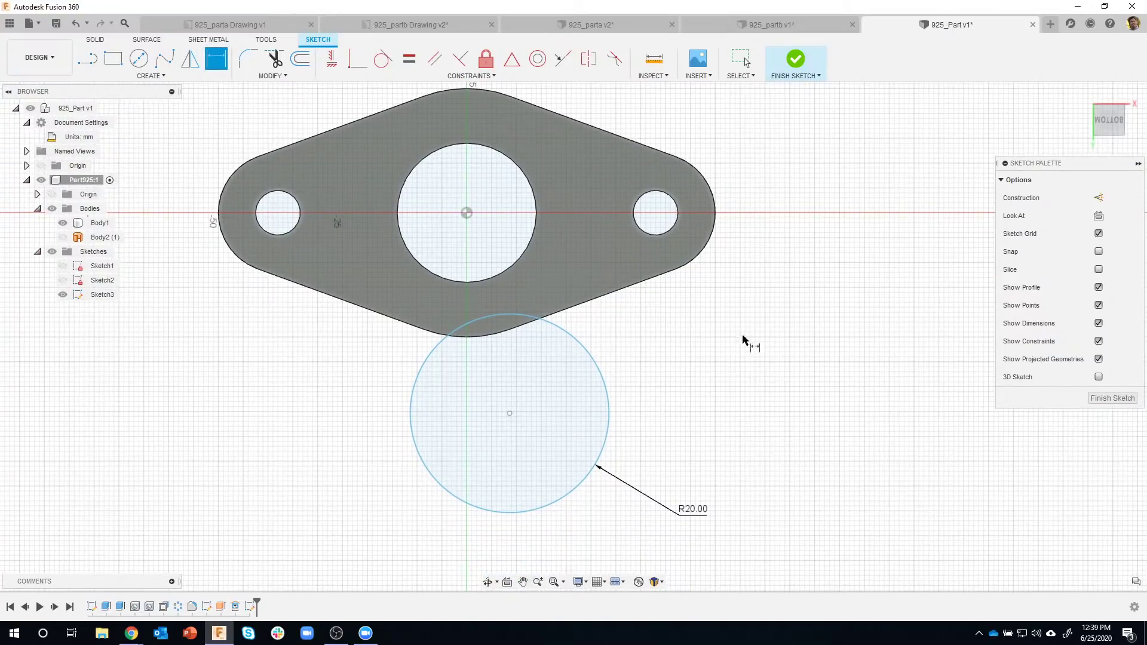
pyautogui.press('l')
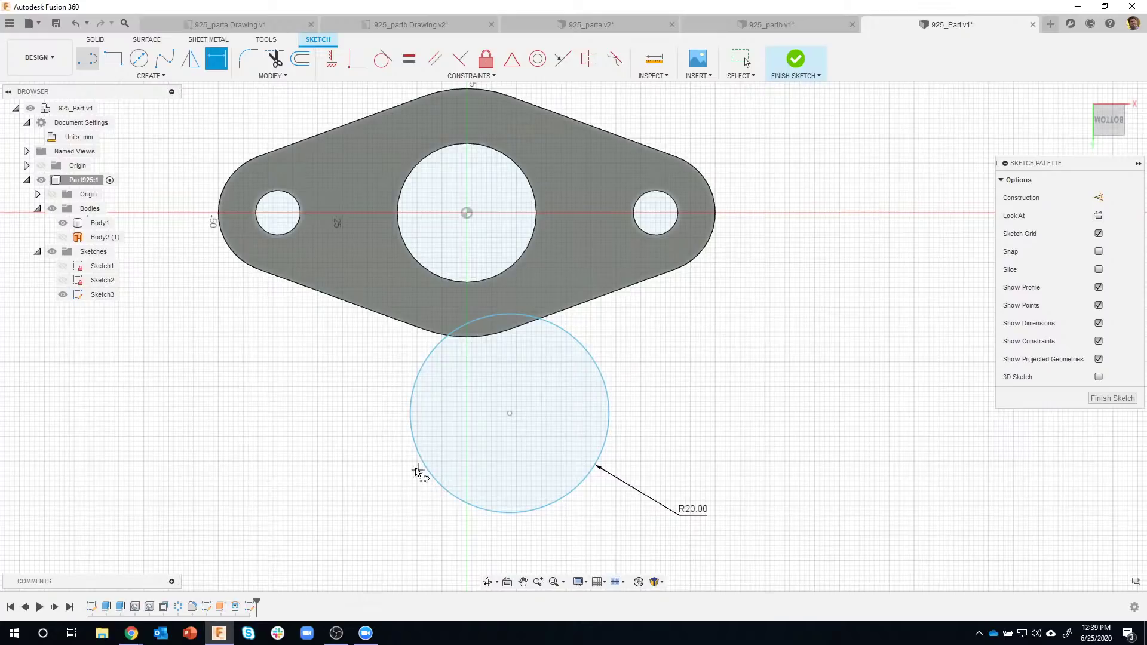
pyautogui.press('l')
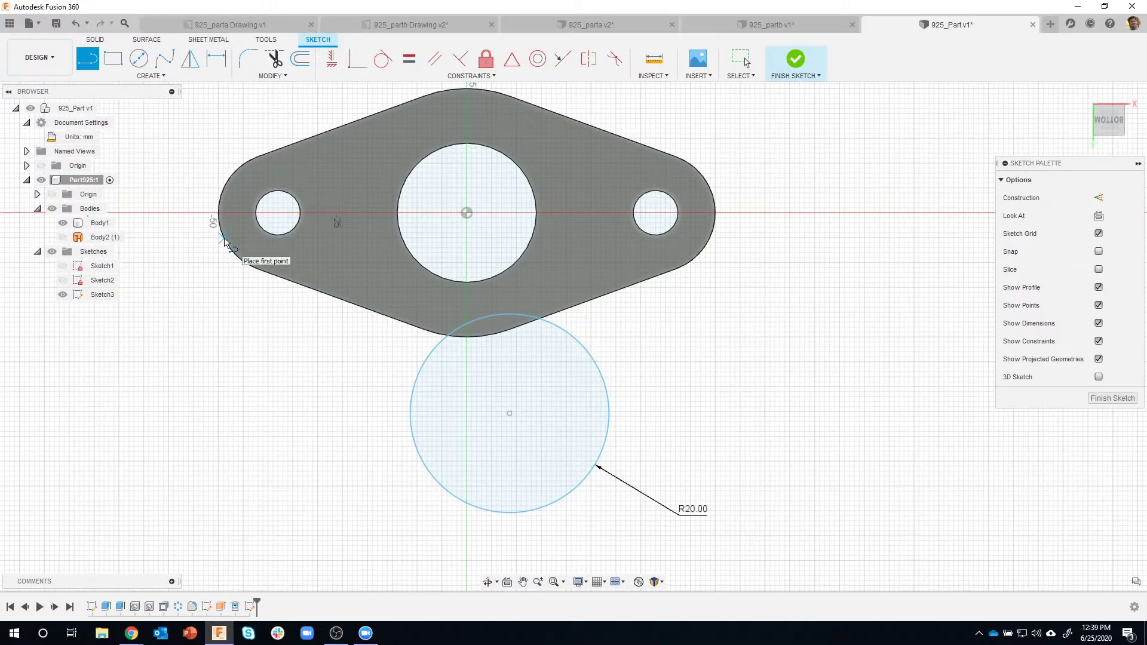
pyautogui.click(222, 231)
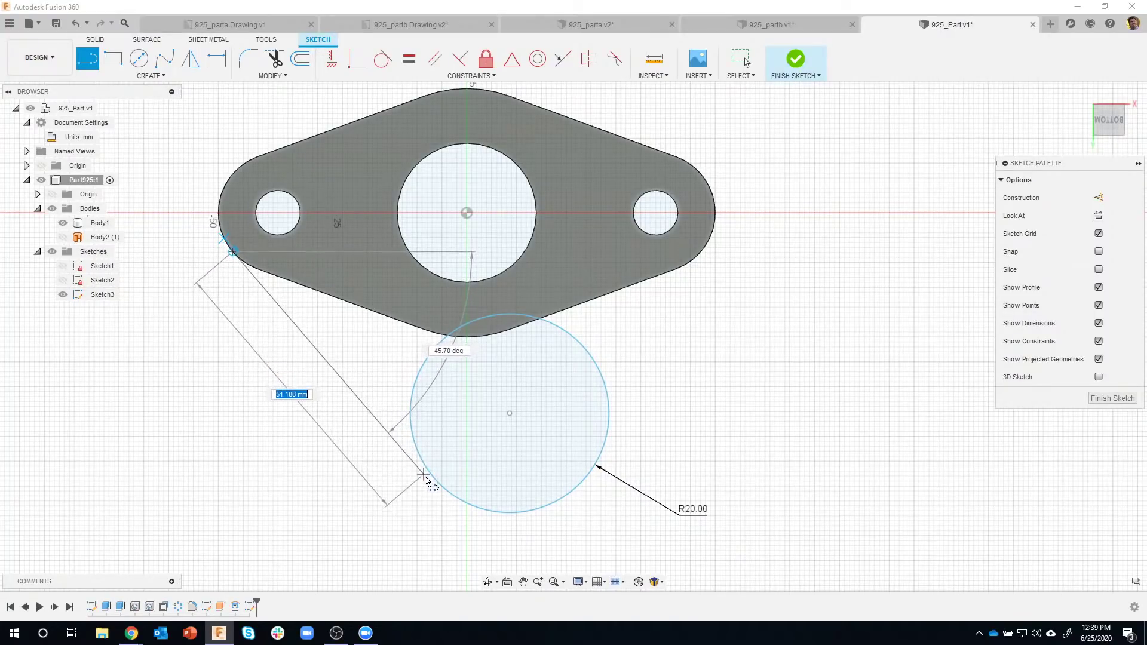
pyautogui.doubleClick(436, 479)
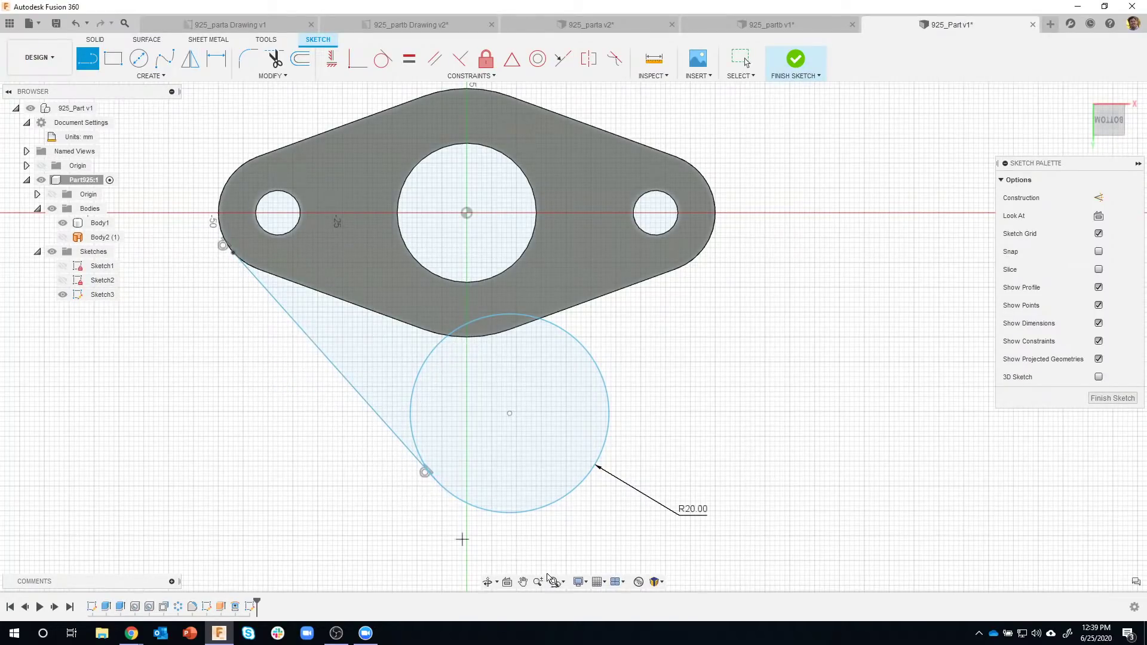
pyautogui.click(588, 474)
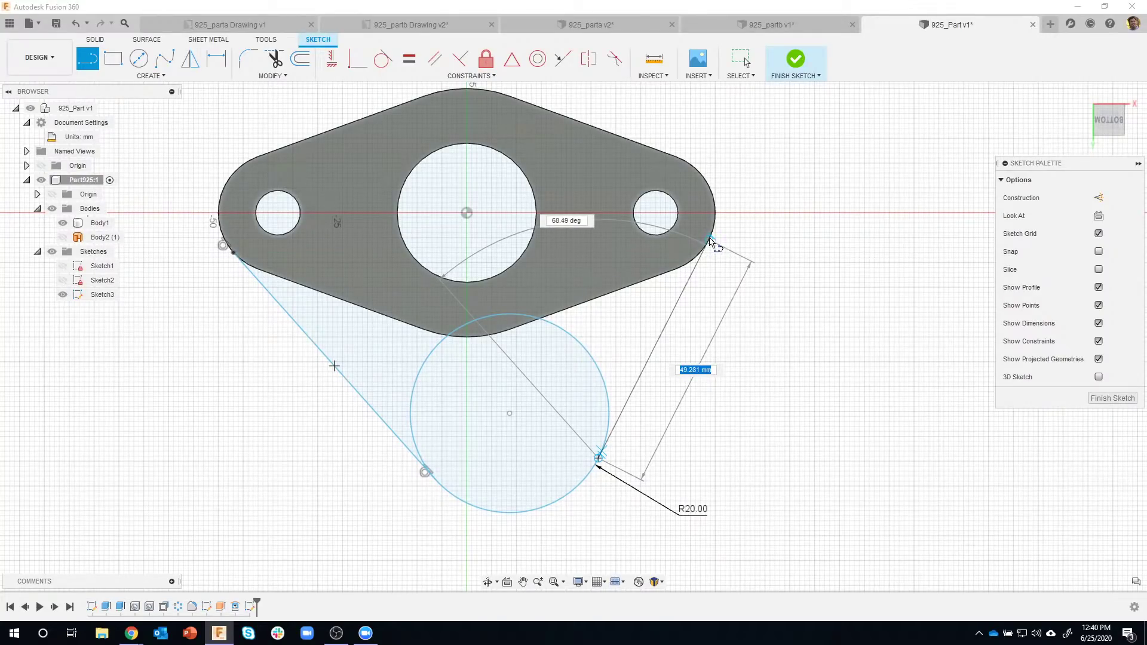
pyautogui.doubleClick(710, 241)
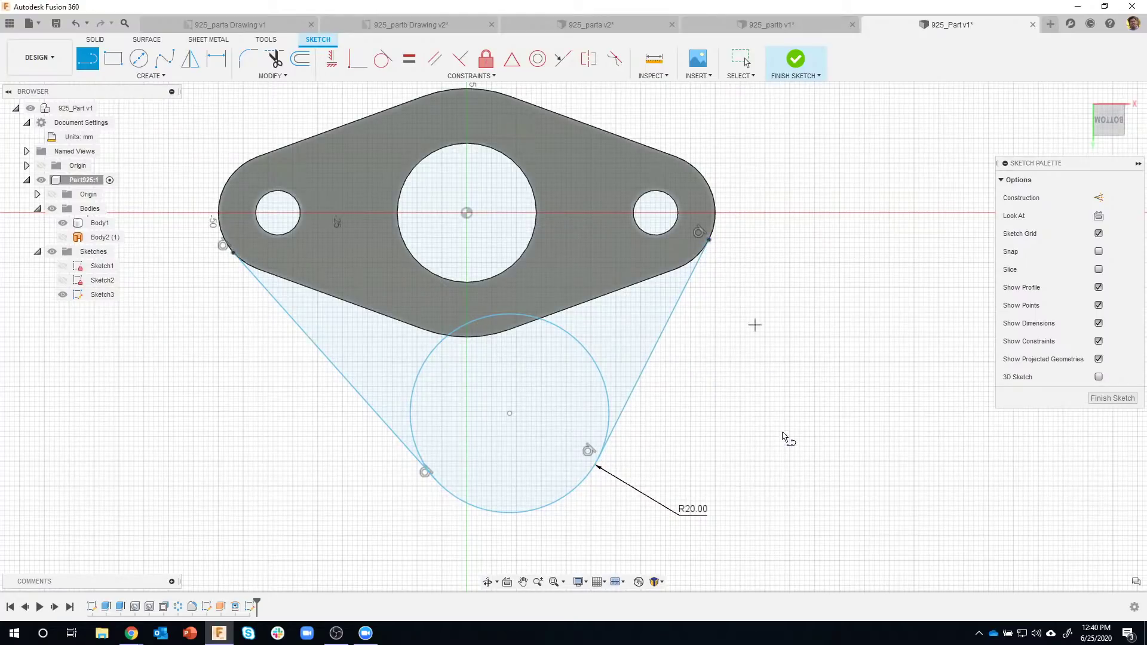
pyautogui.press('Escape')
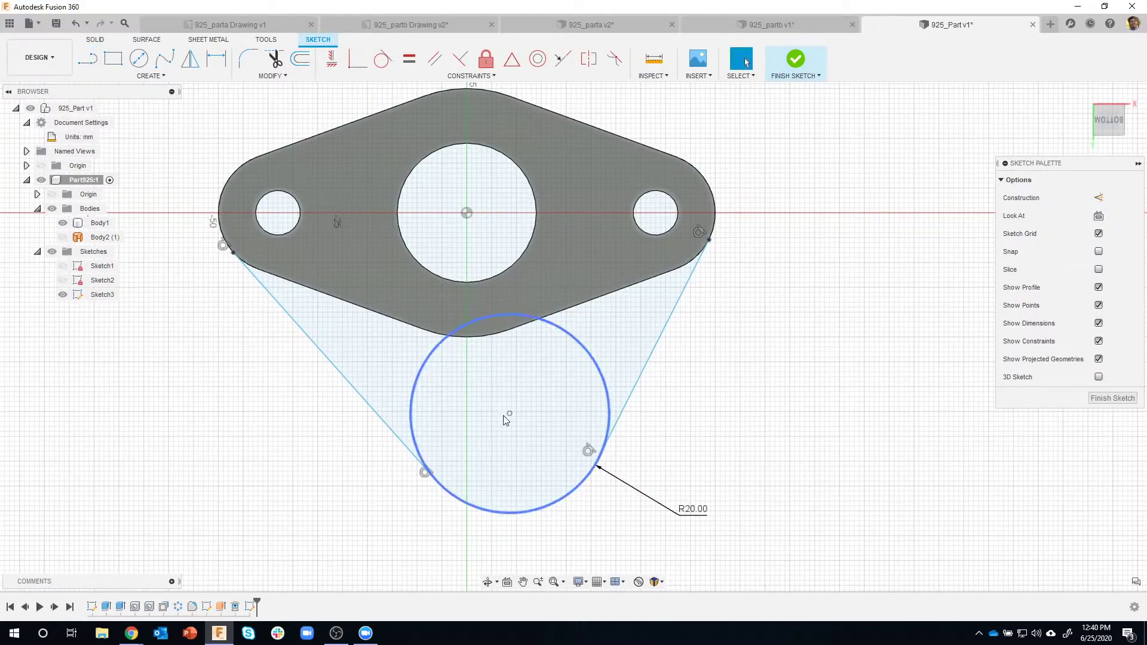
# - Move the R20 circle slightly and align its centre vertically with the sketch origin using a Horizontal/Vertical constraint
pyautogui.moveTo(509, 415)
pyautogui.mouseDown()
pyautogui.moveTo(458, 428)
pyautogui.moveTo(564, 426)
pyautogui.moveTo(450, 433)
pyautogui.moveTo(498, 429)
pyautogui.mouseUp()
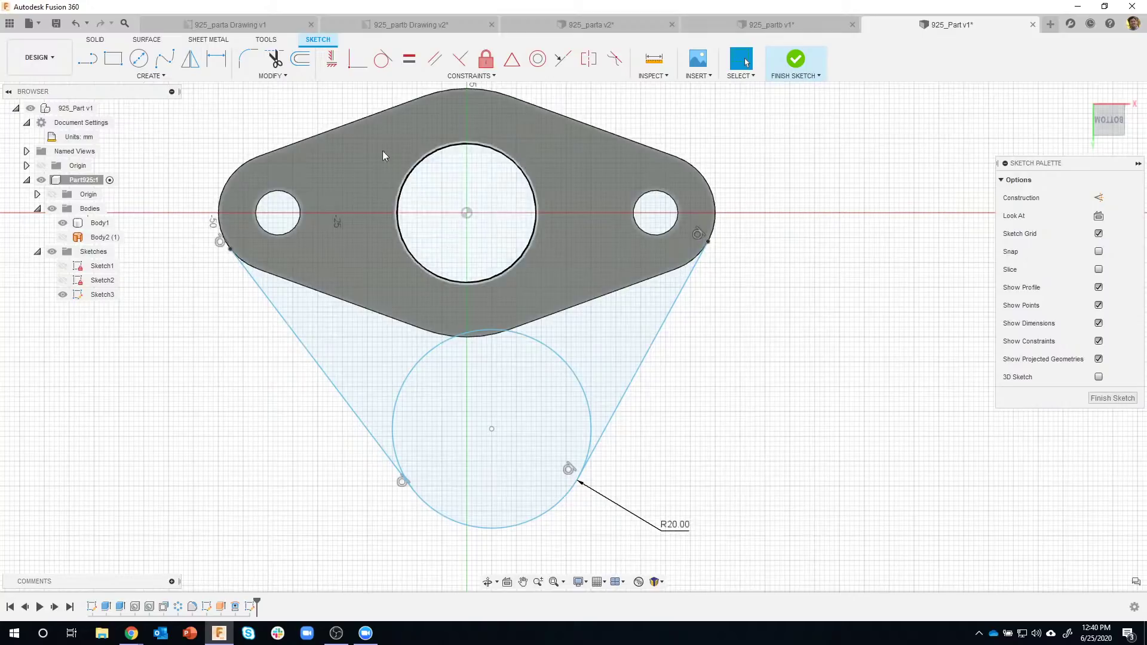
pyautogui.click(332, 58)
pyautogui.click(491, 429)
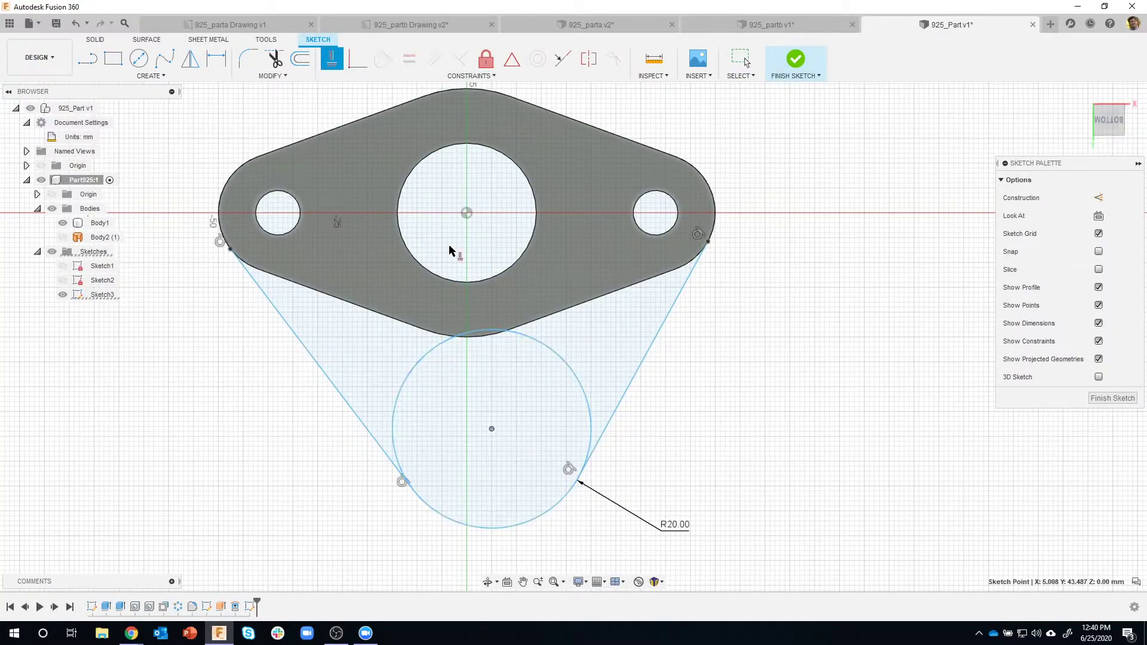
pyautogui.click(467, 213)
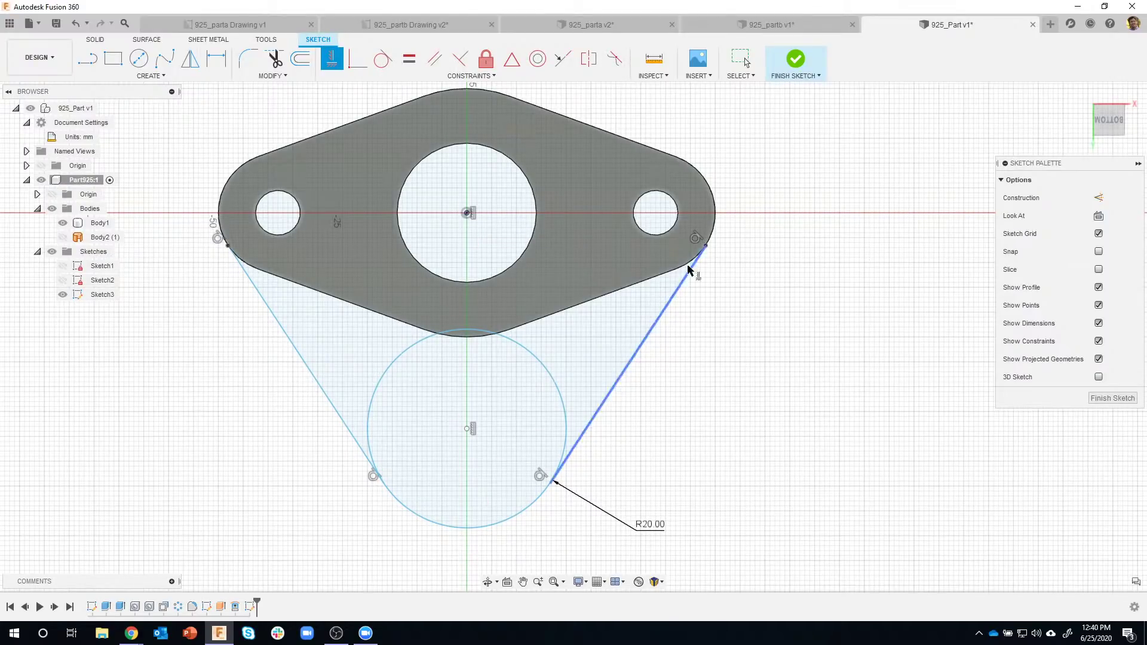
# - Check the 925_parta and 925_partb drawings for the distance from flange centre to the R20 arc, and return to the 925_Part model
pyautogui.click(217, 58)
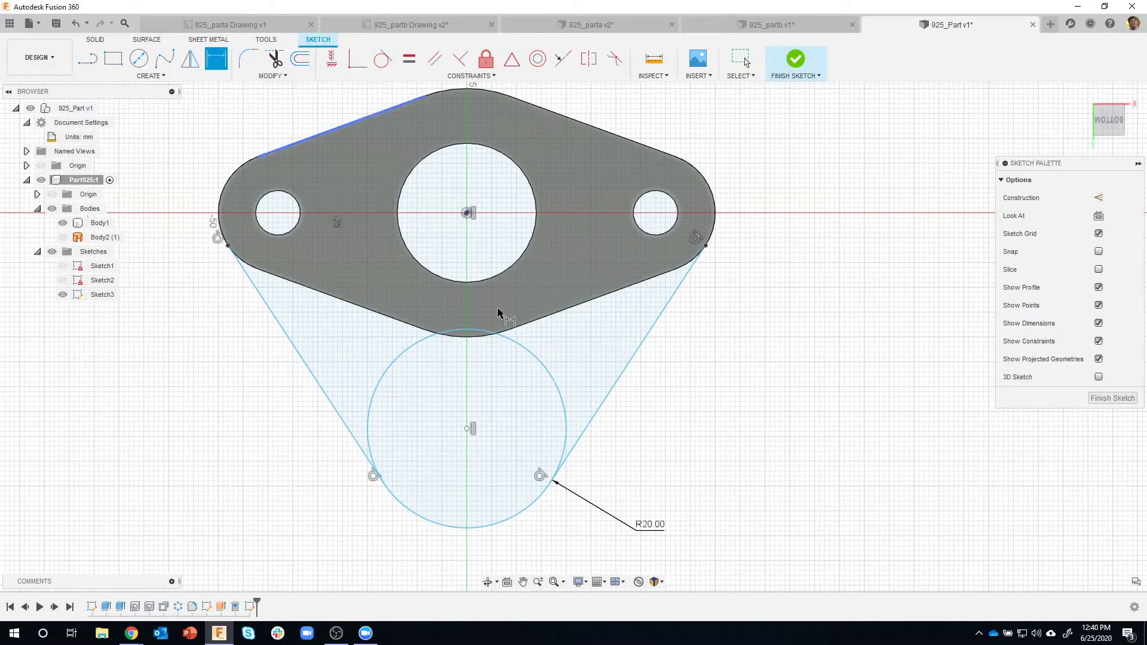
pyautogui.click(467, 214)
pyautogui.click(216, 26)
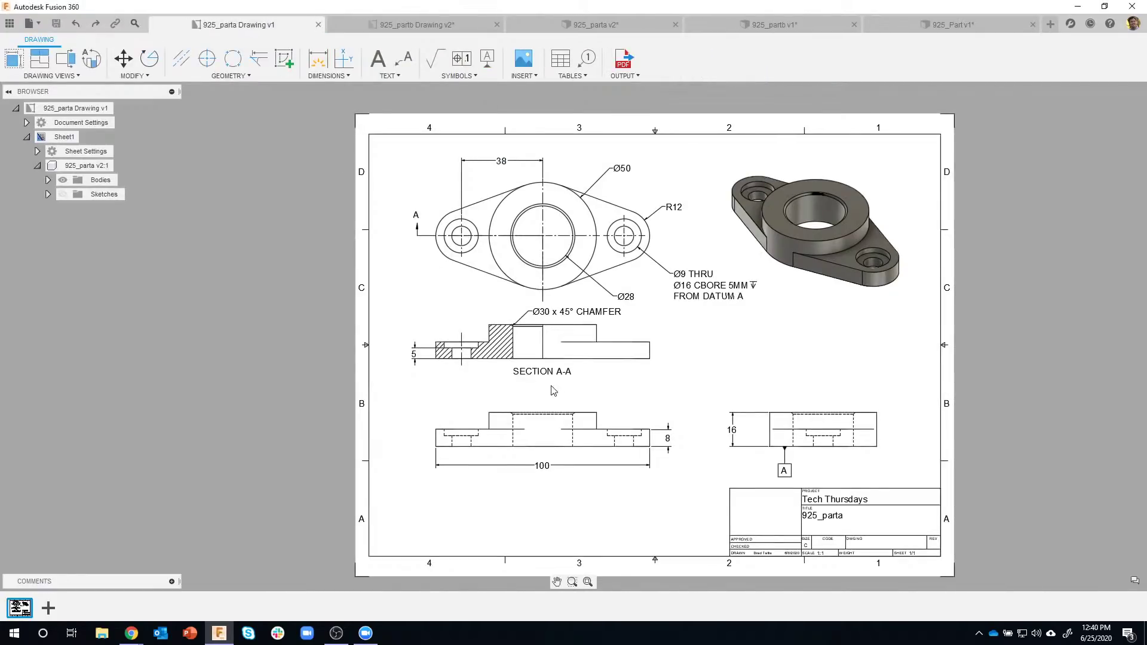
pyautogui.click(395, 28)
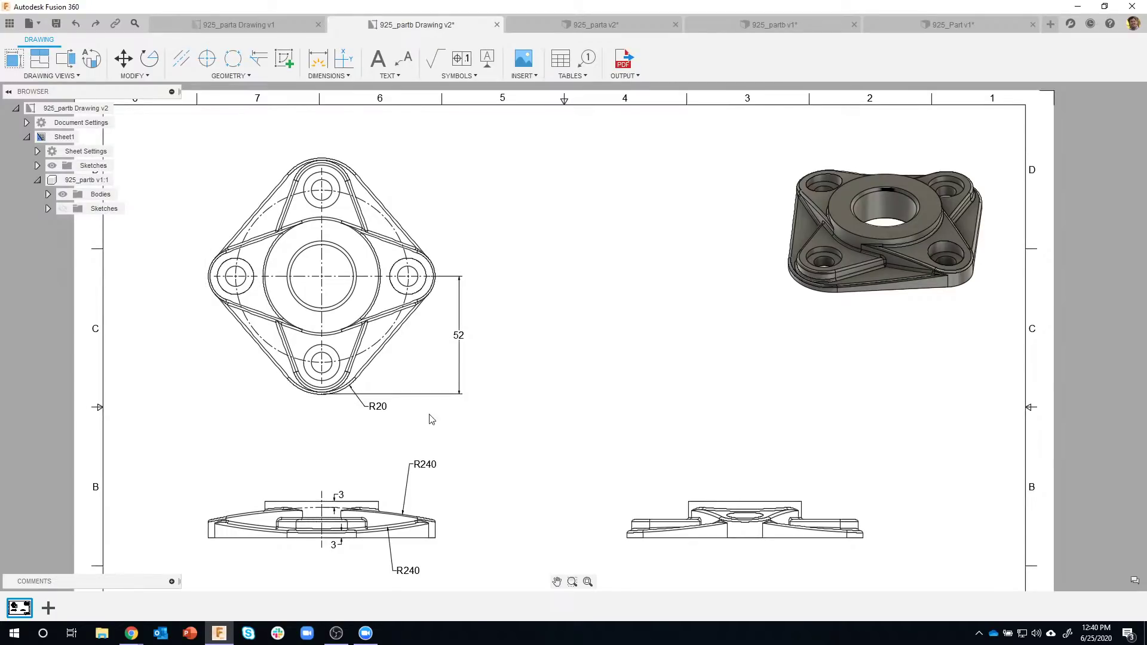
pyautogui.click(947, 24)
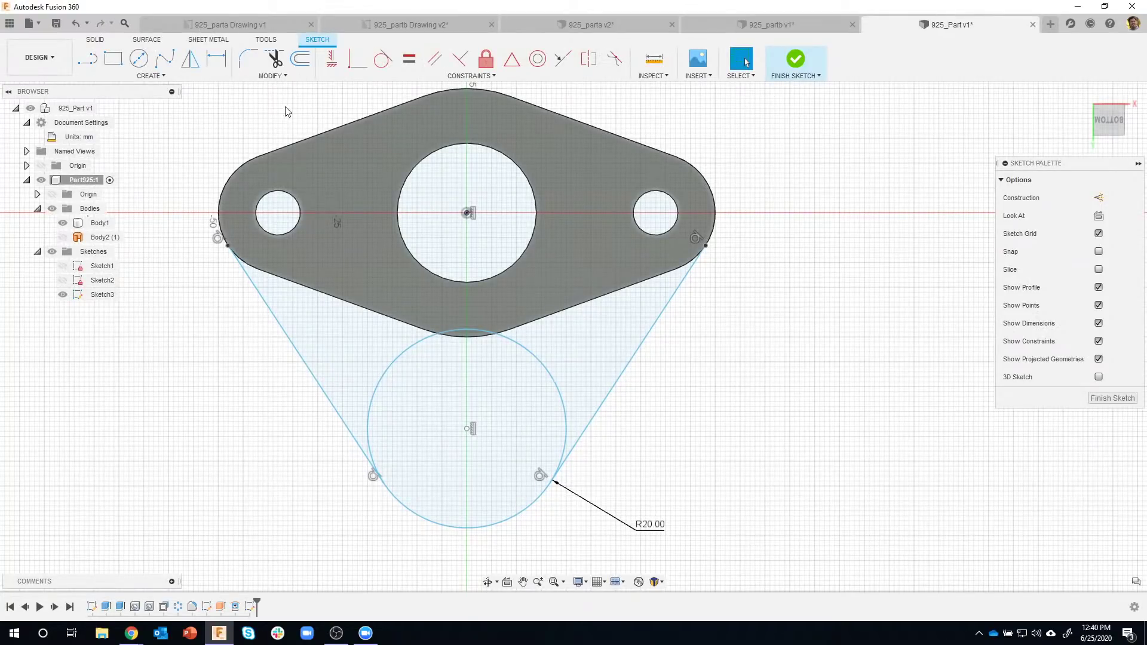
# - Dimension from the flange centre to the R20 circle's far tangent edge at 52 mm, and finish the sketch
pyautogui.click(216, 58)
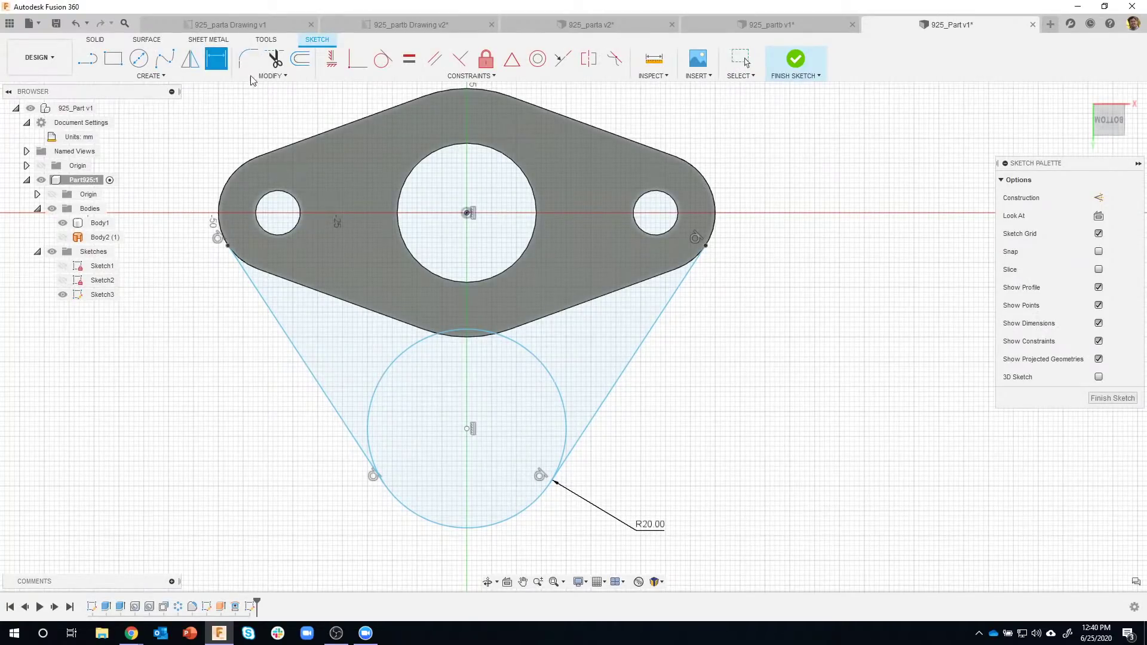
pyautogui.rightClick(672, 383)
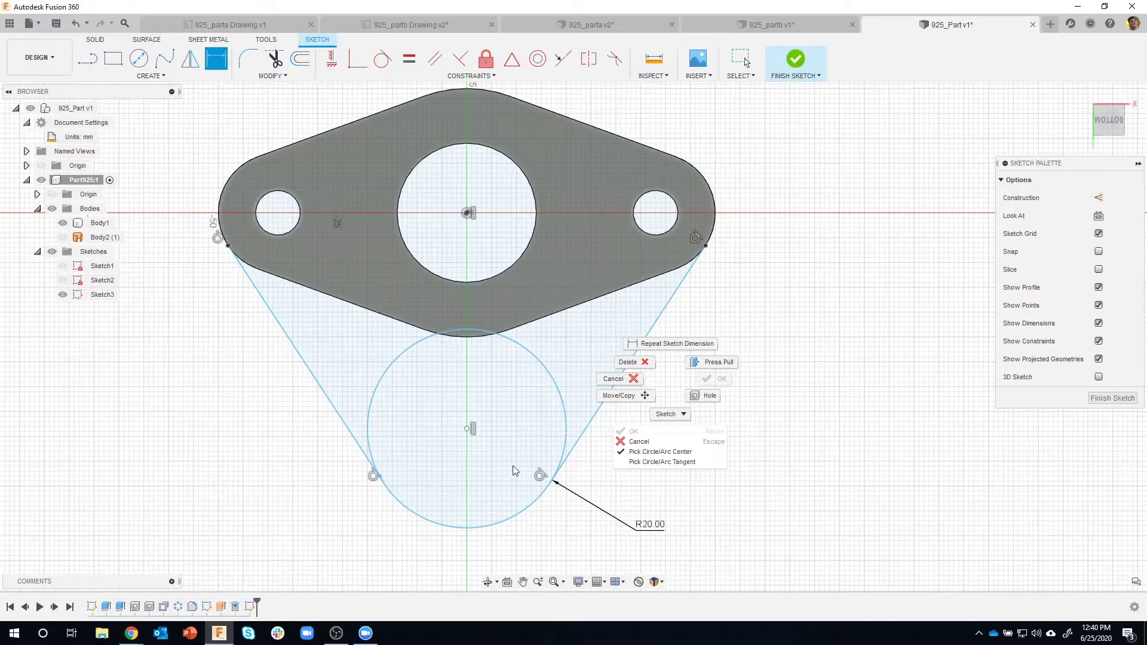
pyautogui.click(659, 463)
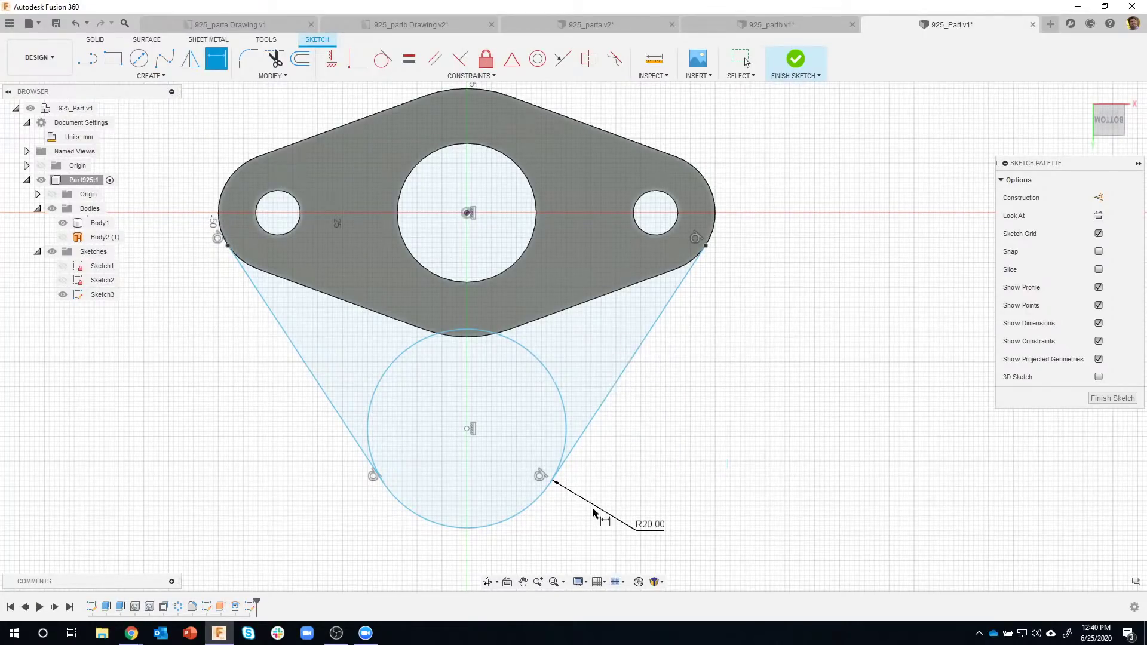
pyautogui.click(505, 522)
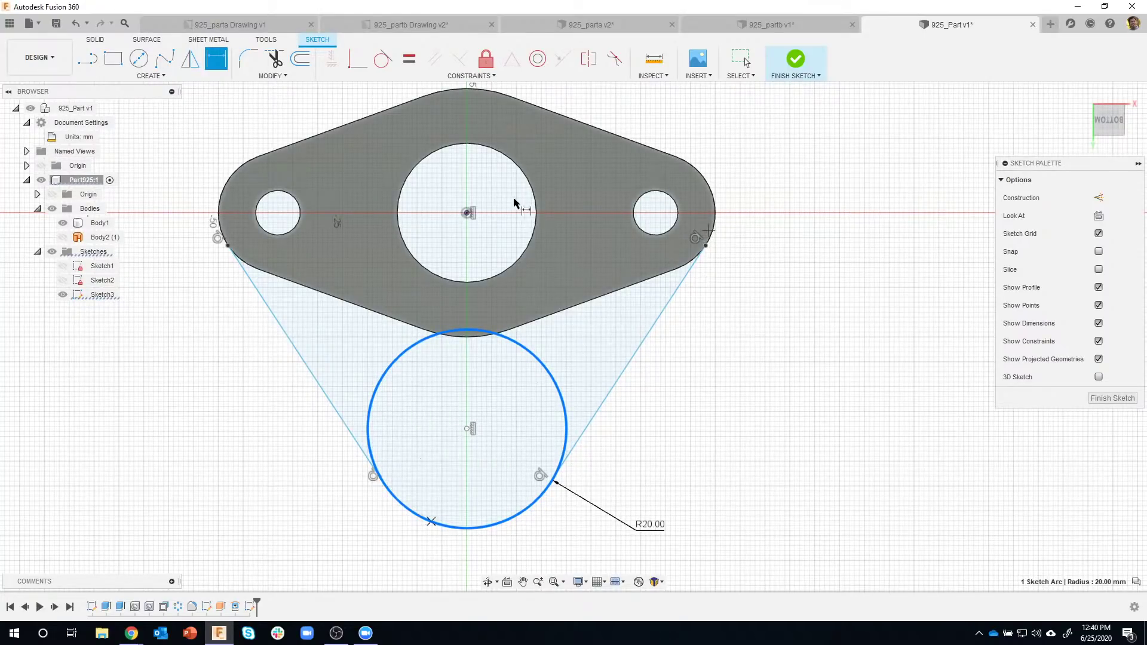
pyautogui.click(467, 213)
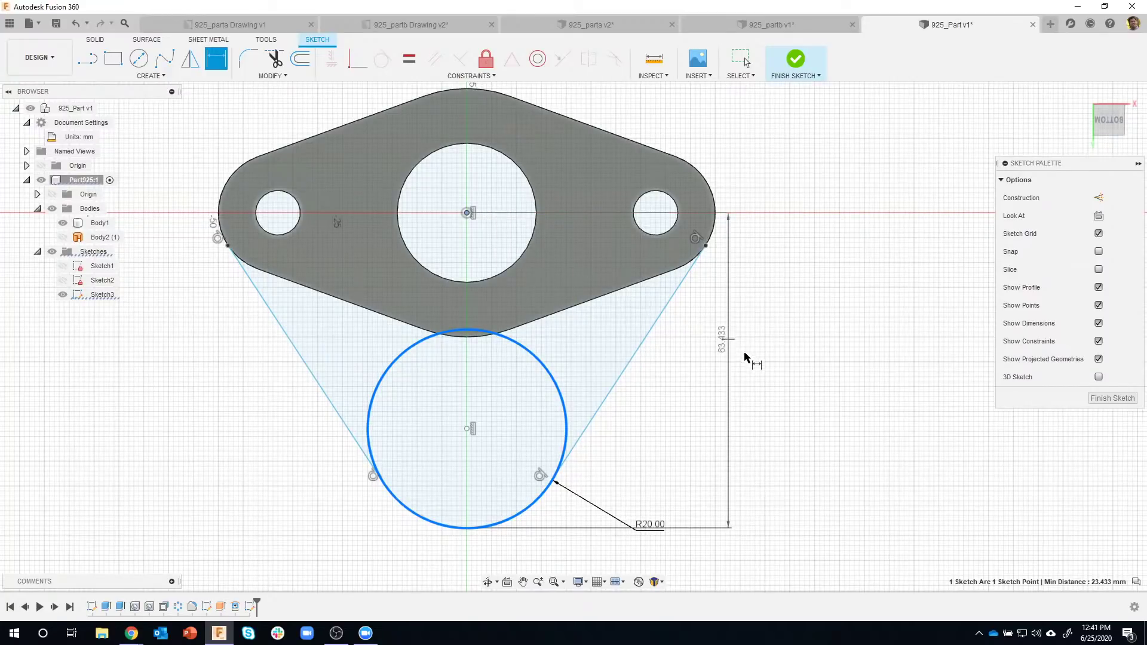
pyautogui.click(764, 371)
pyautogui.press('Return')
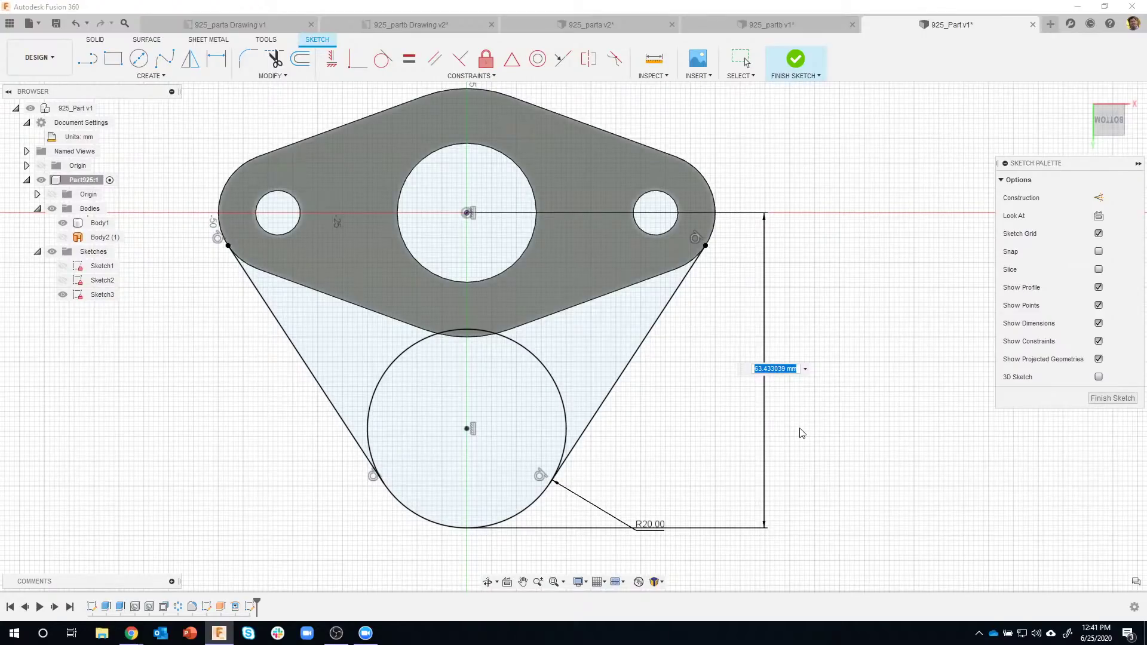
pyautogui.write('5')
pyautogui.press('Return')
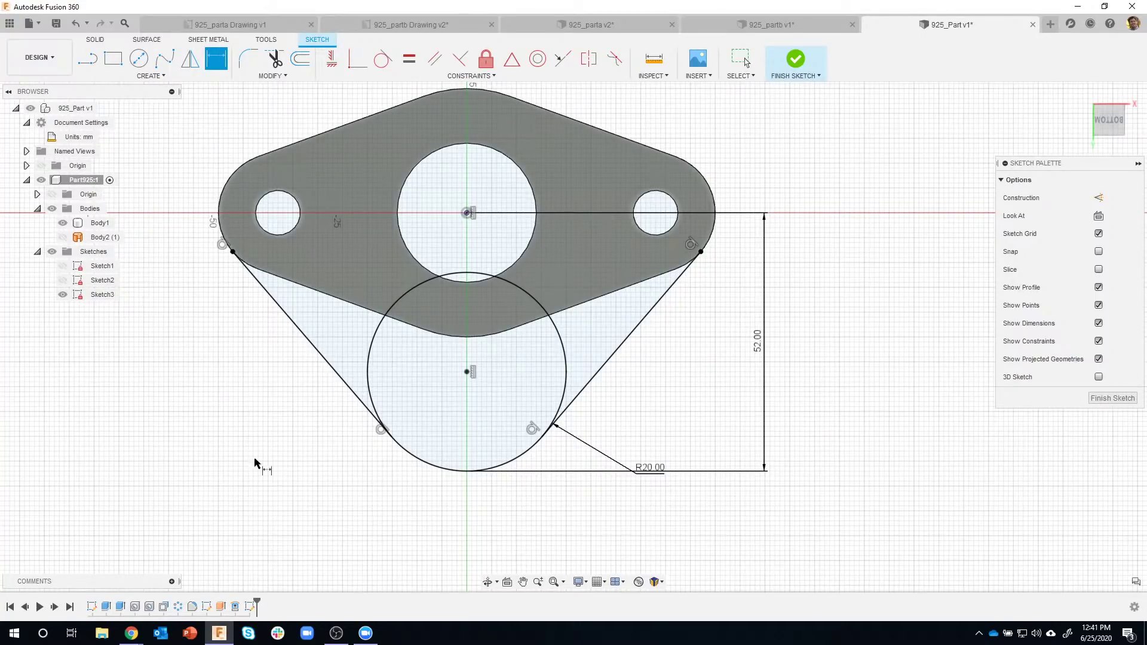
pyautogui.click(795, 62)
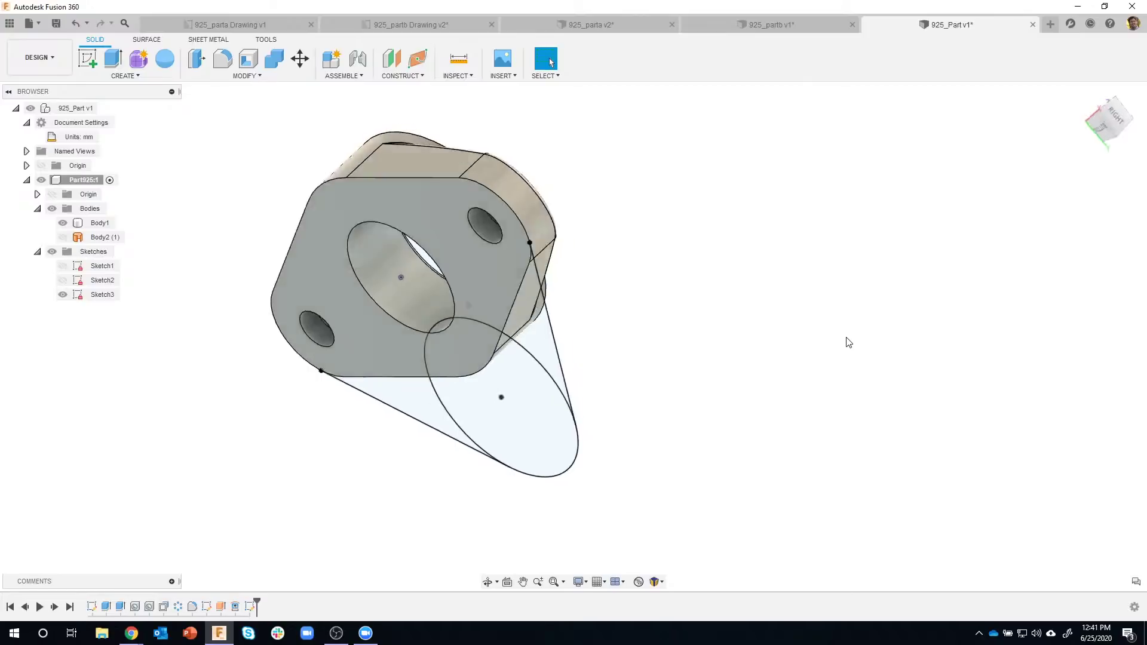
# - Extrude the three sketch regions that form the R20 side ear by -8 mm, upward into the flange thickness
pyautogui.keyDown('shift'); pyautogui.moveTo(700, 397); pyautogui.dragTo(685, 435, button='middle'); pyautogui.keyUp('shift')
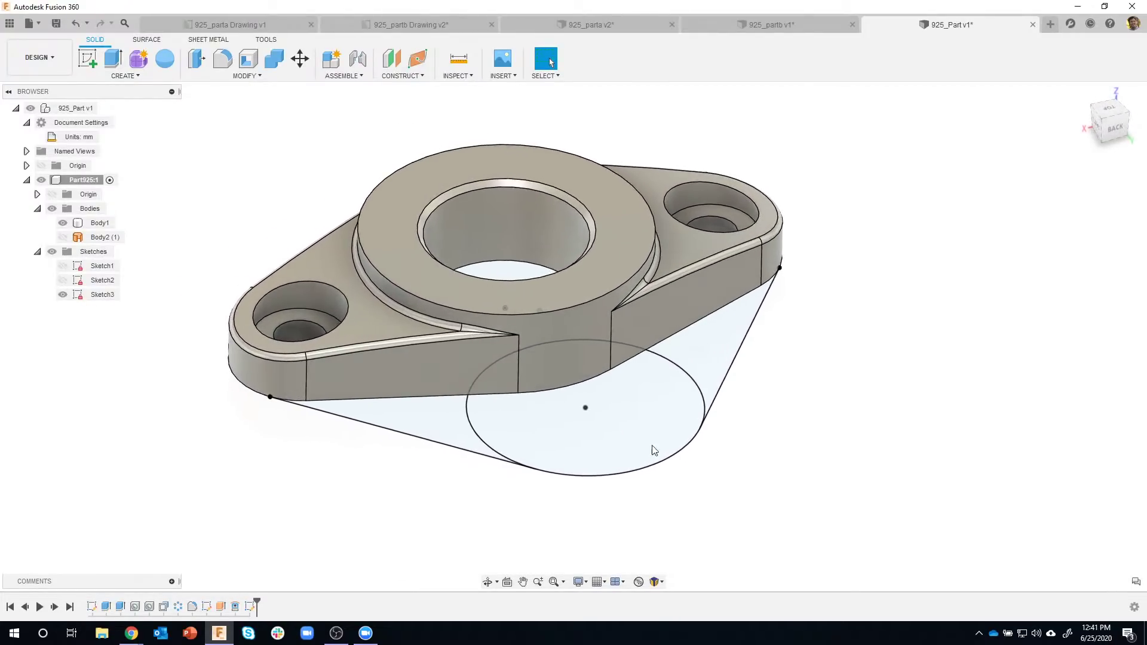
pyautogui.keyDown('shift'); pyautogui.moveTo(423, 446); pyautogui.dragTo(417, 432, button='middle'); pyautogui.keyUp('shift')
pyautogui.click(422, 431)
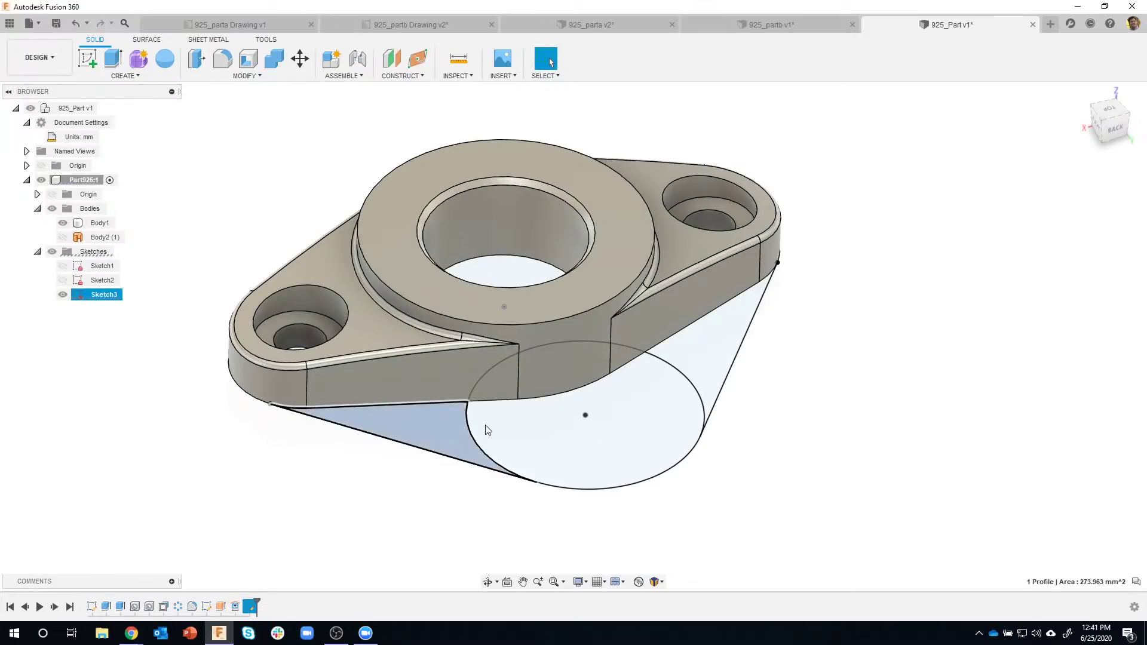
pyautogui.keyDown('shift'); pyautogui.click(518, 425); pyautogui.keyUp('shift')
pyautogui.keyDown('shift'); pyautogui.click(686, 353); pyautogui.keyUp('shift')
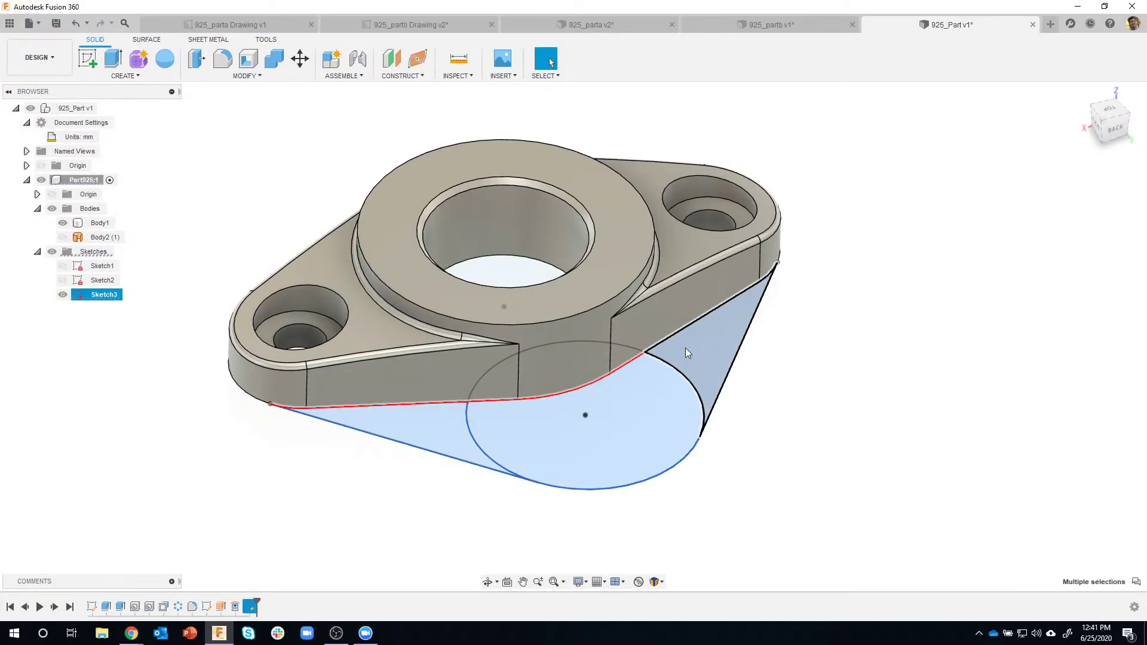
pyautogui.rightClick(686, 349)
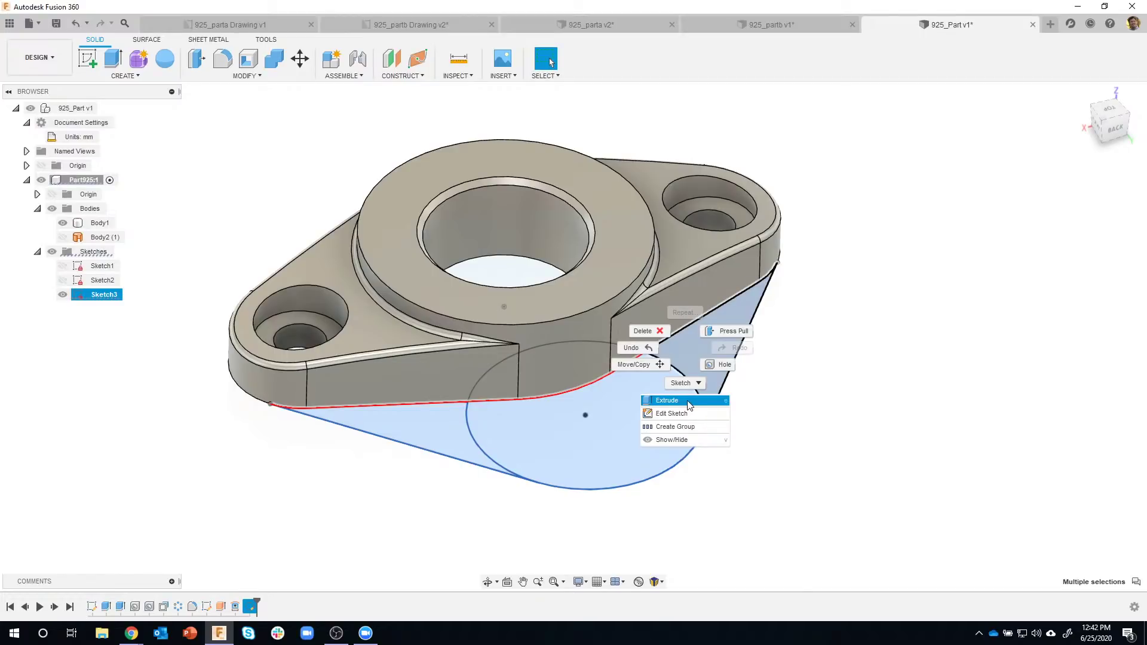
pyautogui.press('e')
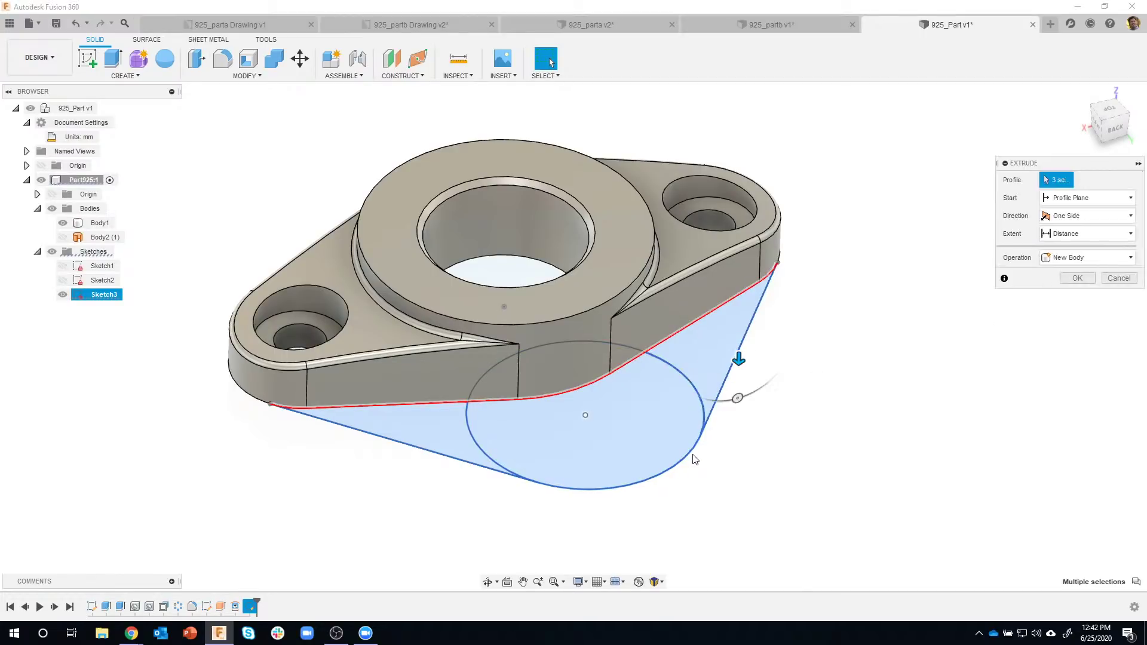
pyautogui.moveTo(720, 401); pyautogui.dragTo(720, 359)
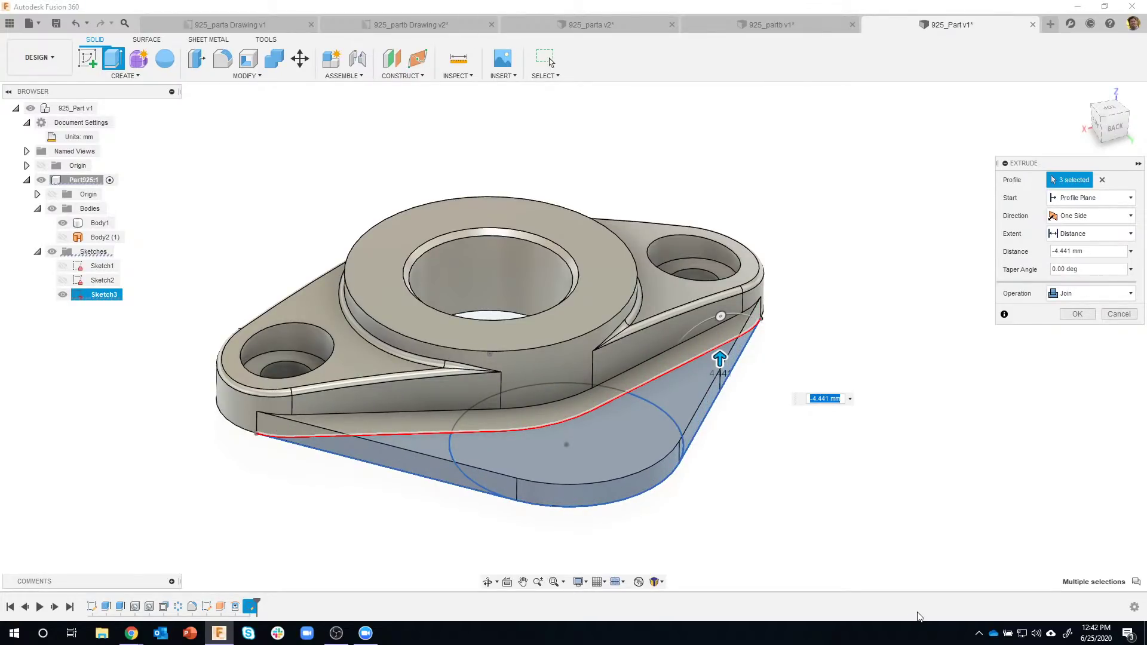
pyautogui.write('8')
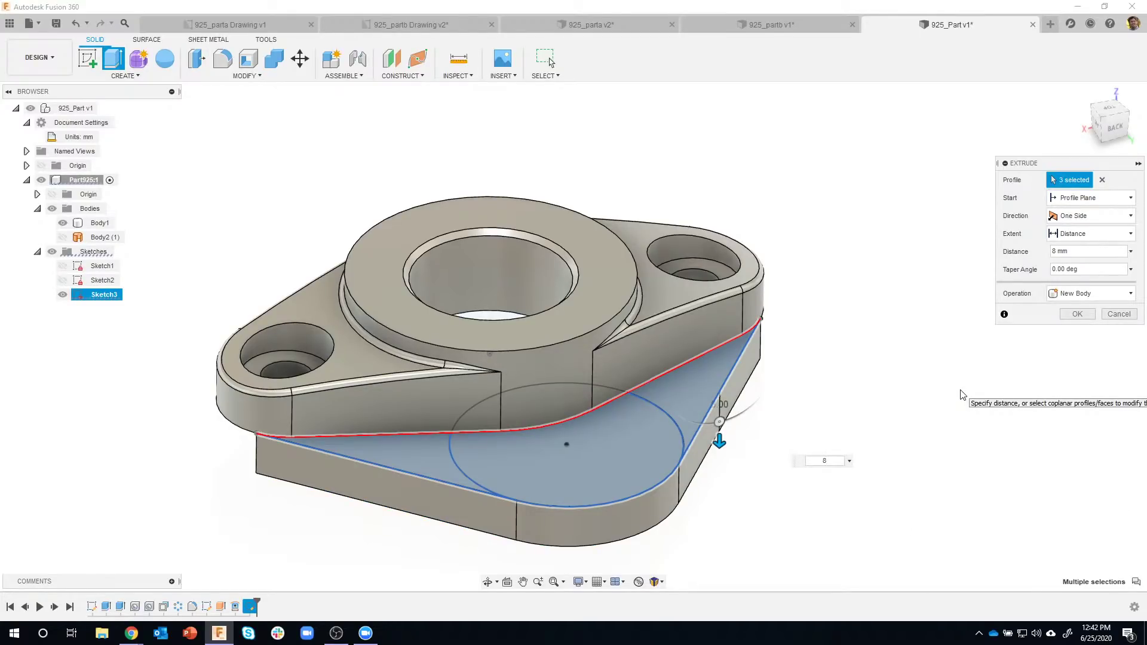
pyautogui.write('8')
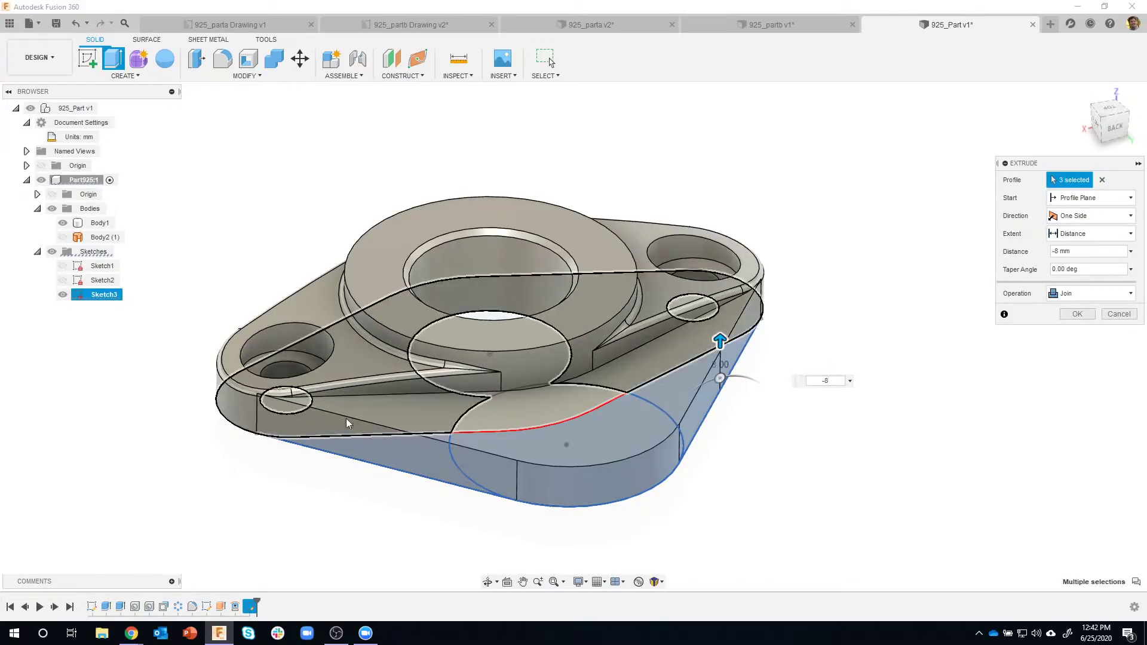
# - Set the side ear's extrusion to create a new body instead of joining the flange, and finish the extrusion
pyautogui.scroll(5, 263, 394)
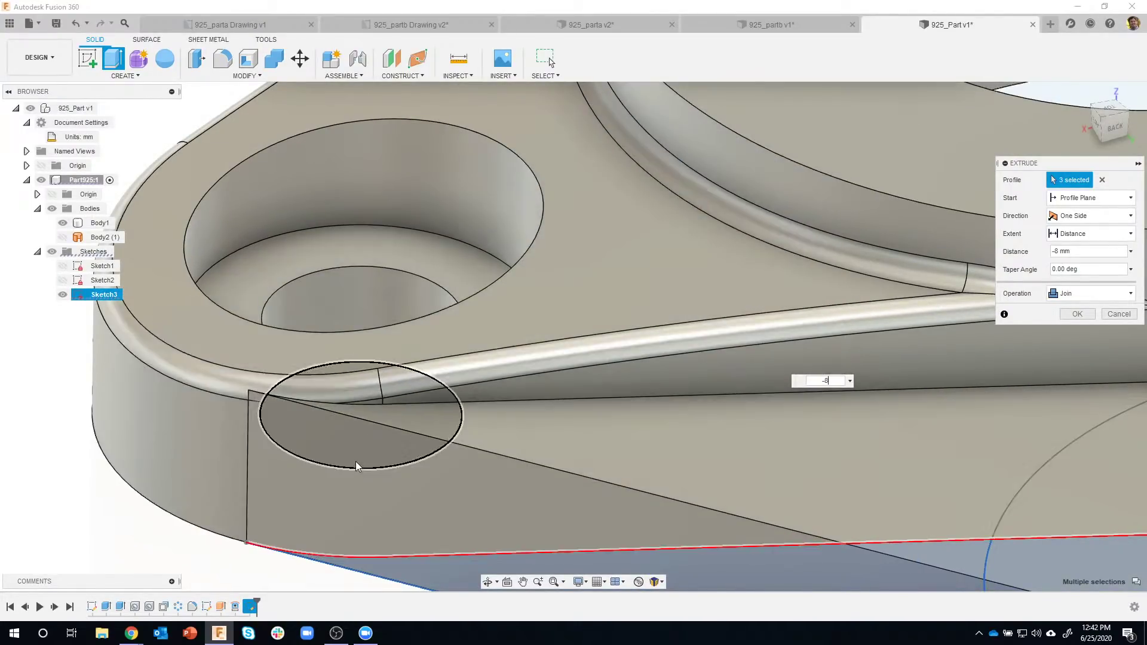
pyautogui.scroll(-8, 357, 468)
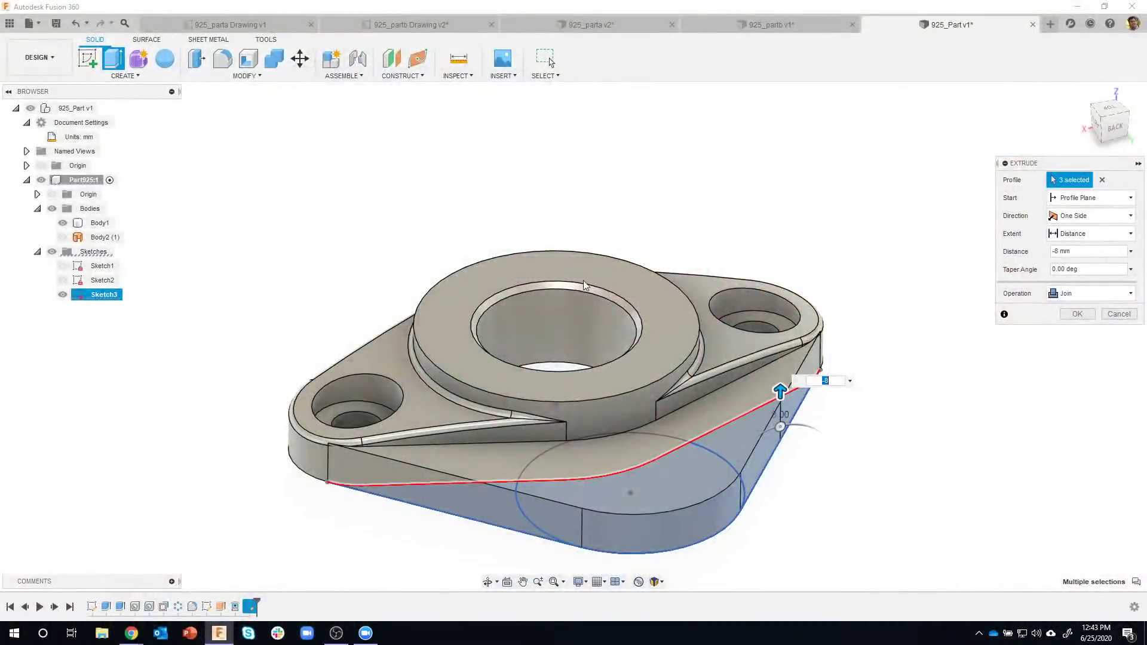
pyautogui.keyDown('shift'); pyautogui.moveTo(729, 256); pyautogui.dragTo(625, 388, button='middle'); pyautogui.keyUp('shift')
pyautogui.keyDown('shift'); pyautogui.moveTo(440, 449); pyautogui.dragTo(458, 544, button='middle'); pyautogui.keyUp('shift')
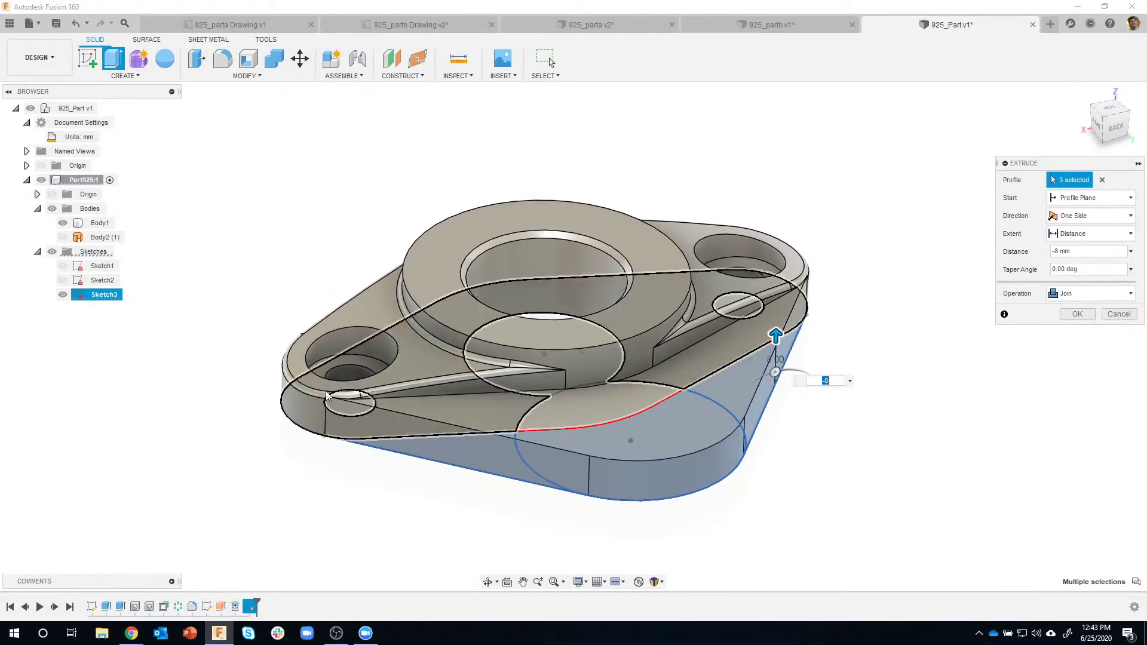
pyautogui.moveTo(665, 526)
pyautogui.keyDown('shift'); pyautogui.mouseDown(button='middle')
pyautogui.moveTo(616, 477)
pyautogui.moveTo(762, 355)
pyautogui.moveTo(681, 510)
pyautogui.mouseUp(button='middle'); pyautogui.keyUp('shift')
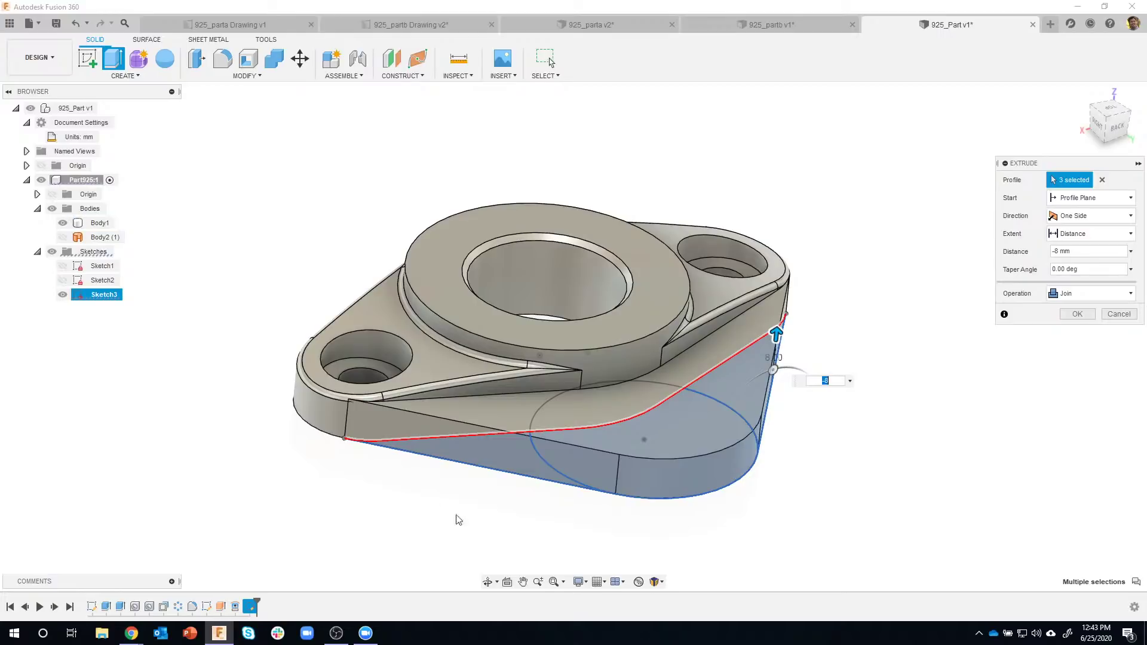
pyautogui.keyDown('shift'); pyautogui.moveTo(831, 512); pyautogui.dragTo(856, 536, button='middle'); pyautogui.keyUp('shift')
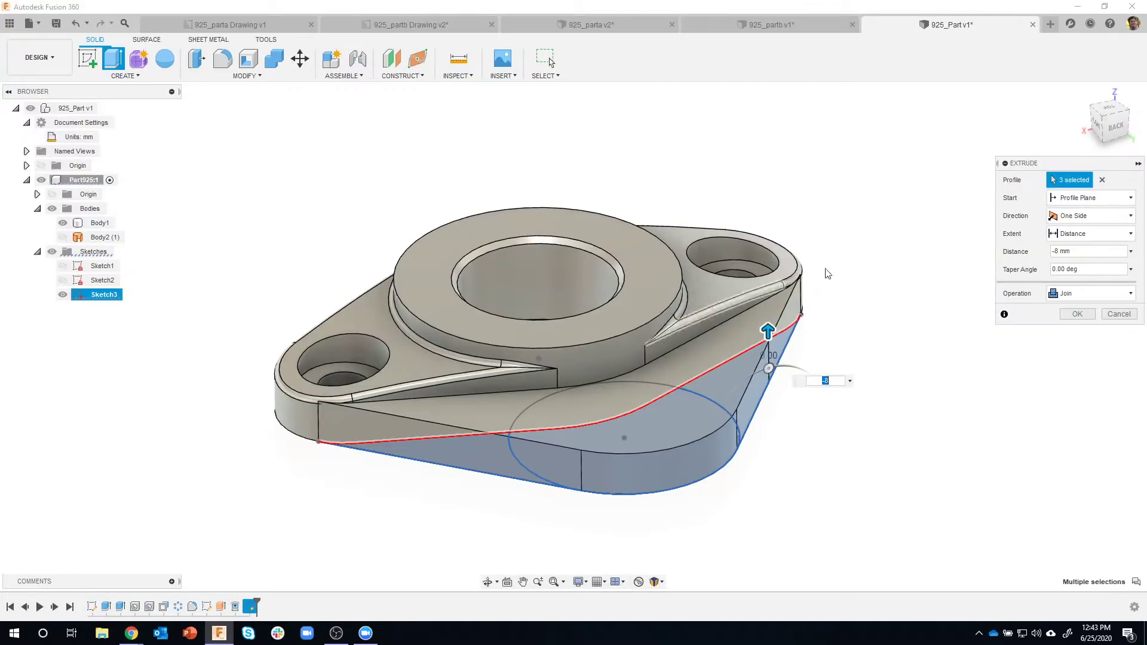
pyautogui.click(1088, 296)
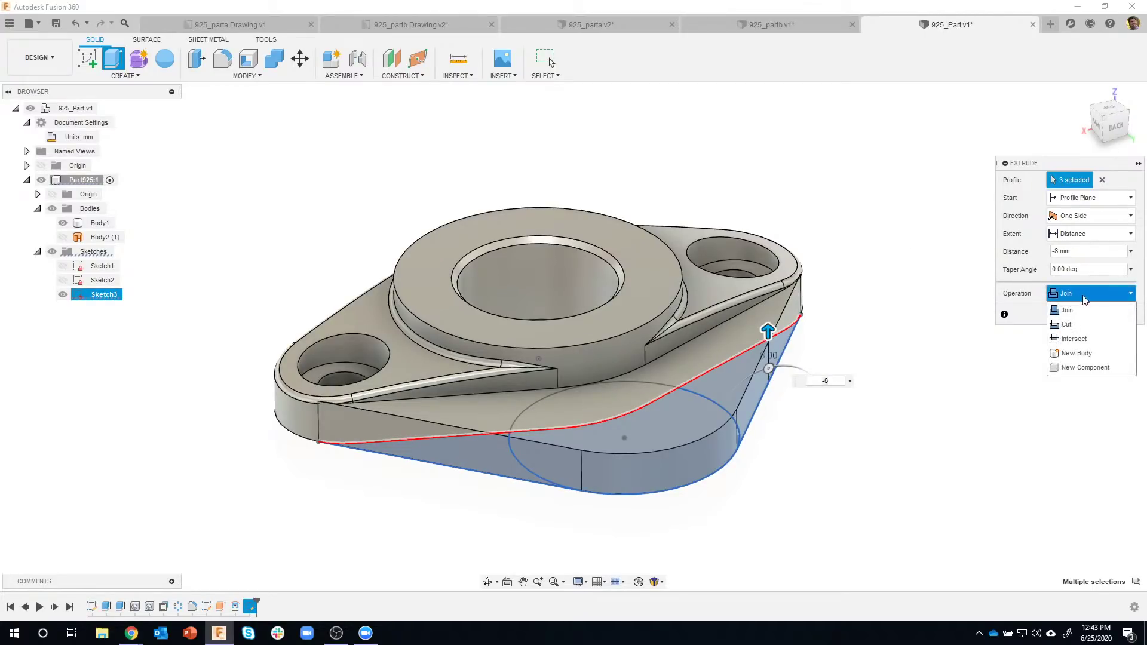
pyautogui.click(1083, 354)
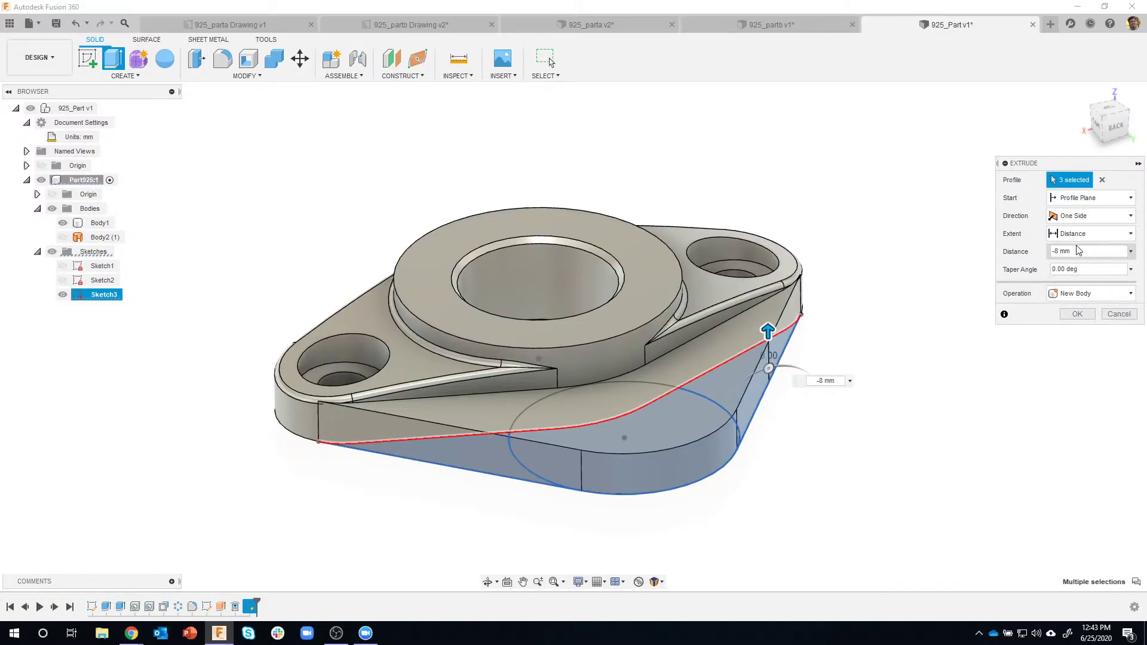
pyautogui.click(1077, 314)
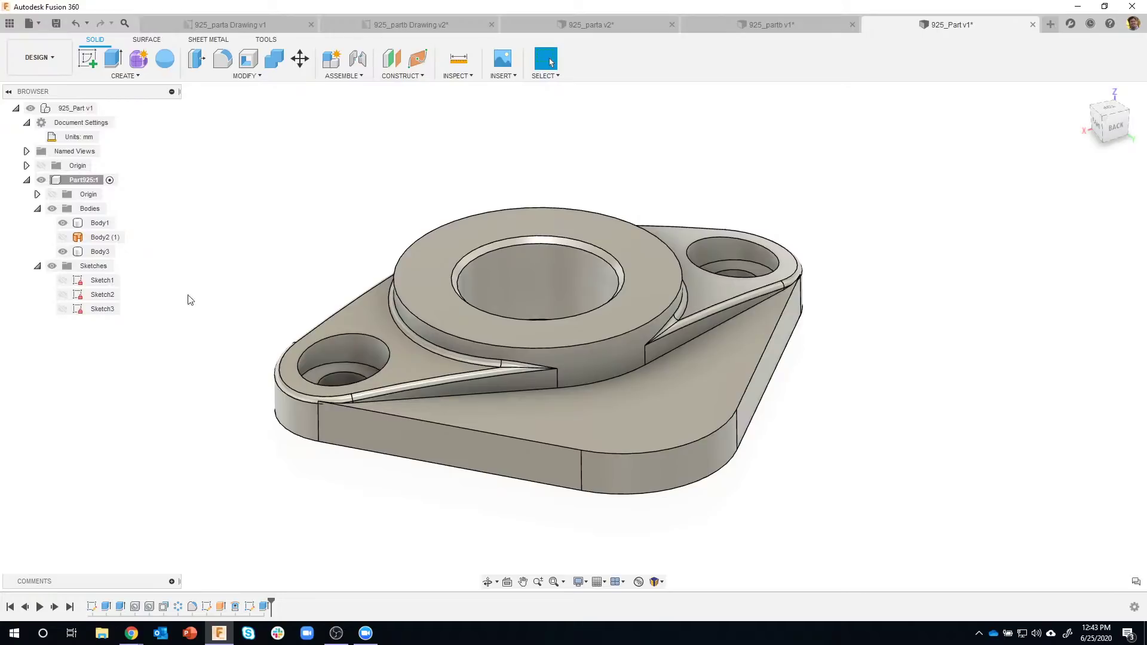
# - Highlight the side ear body and the original flange body in turn to examine how they are separated
pyautogui.click(113, 255)
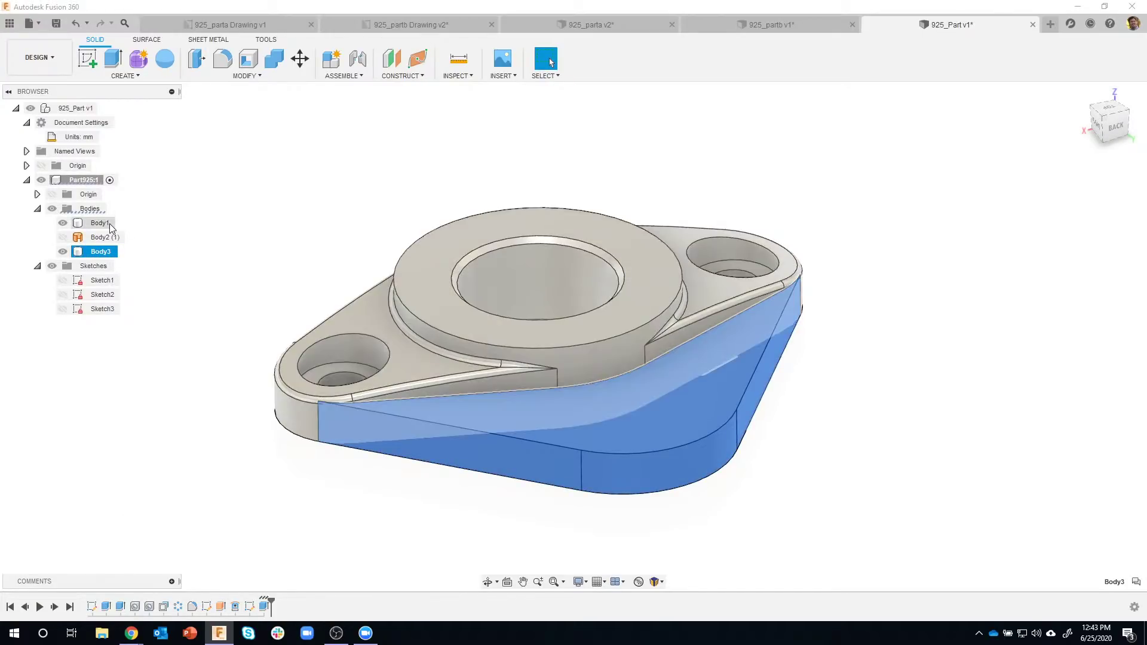
pyautogui.click(109, 224)
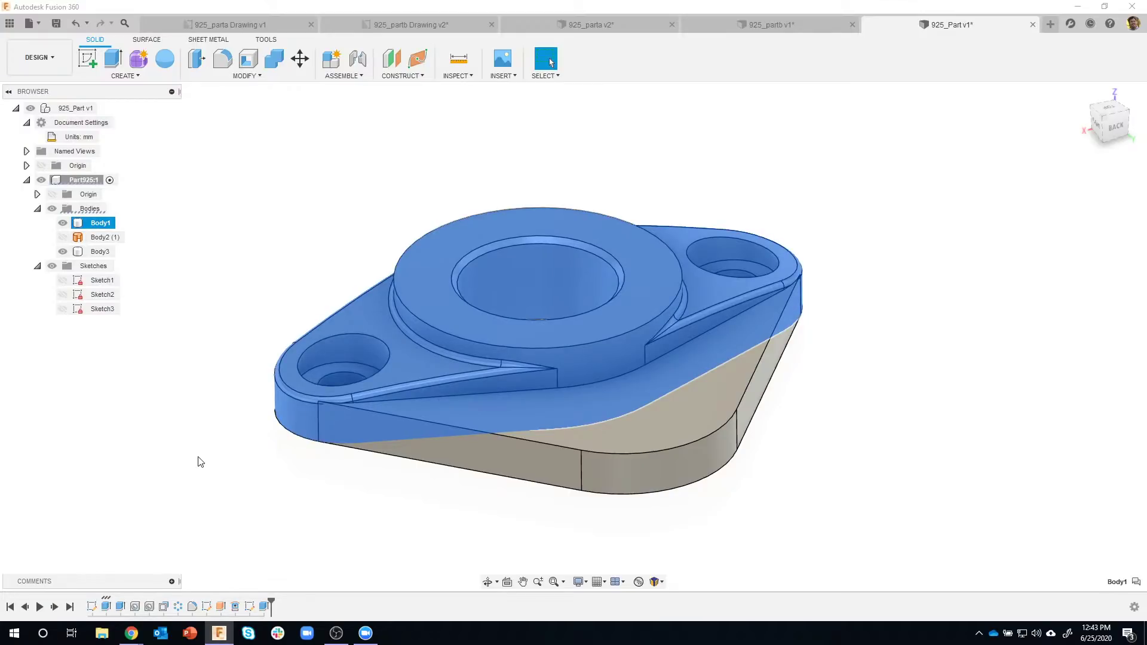
pyautogui.click(201, 462)
pyautogui.keyDown('shift'); pyautogui.moveTo(687, 350); pyautogui.dragTo(366, 342, button='middle'); pyautogui.keyUp('shift')
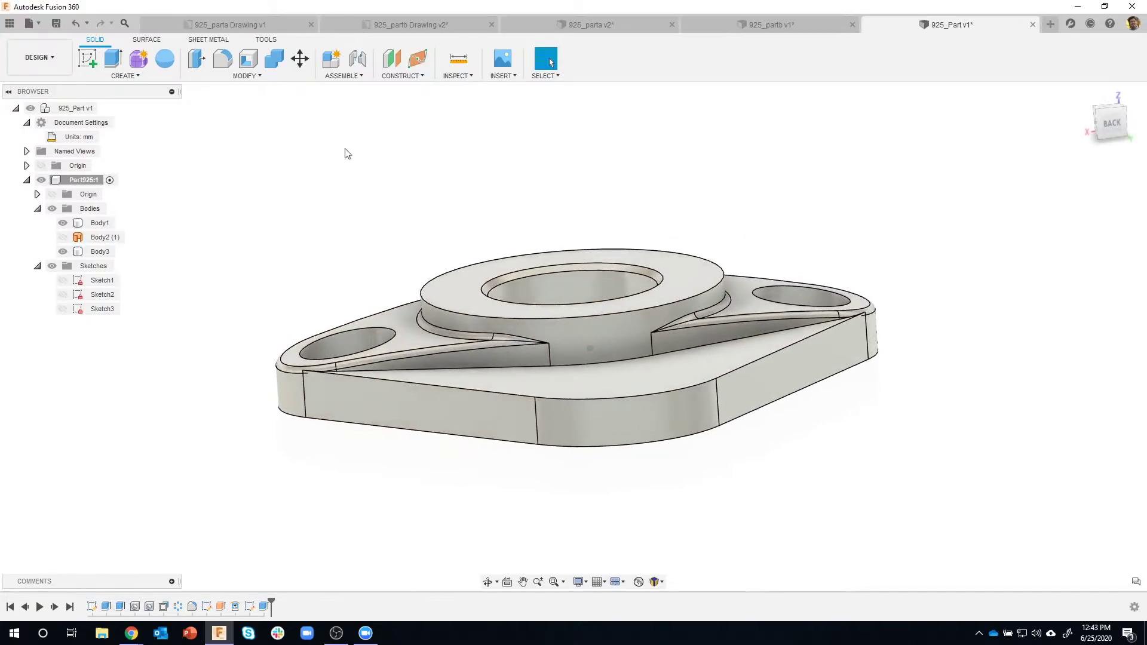
# - Check the 925_partb drawing's front view for the lower arc's radius and offset, and return to the 925_Part model
pyautogui.click(376, 25)
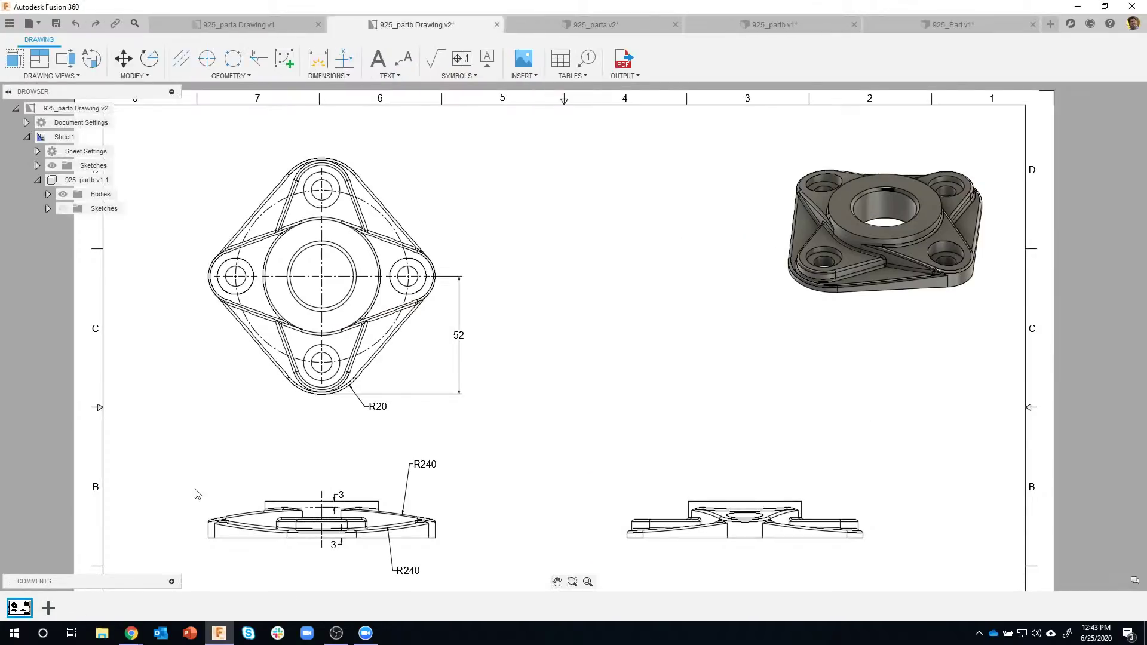
pyautogui.scroll(5, 391, 497)
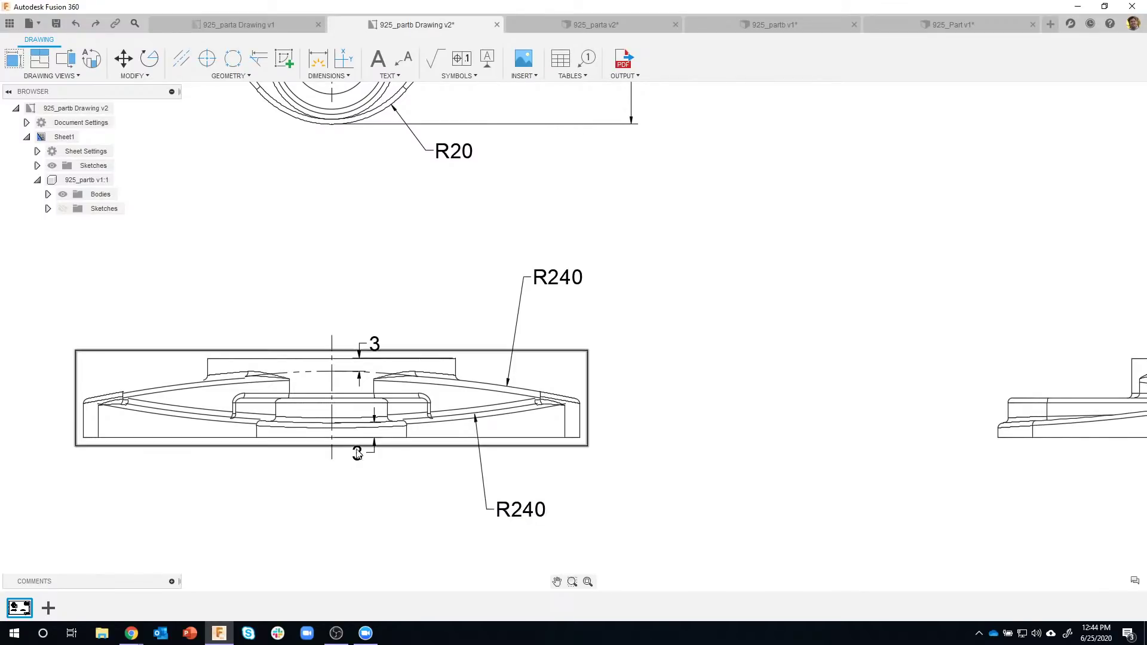
pyautogui.click(938, 30)
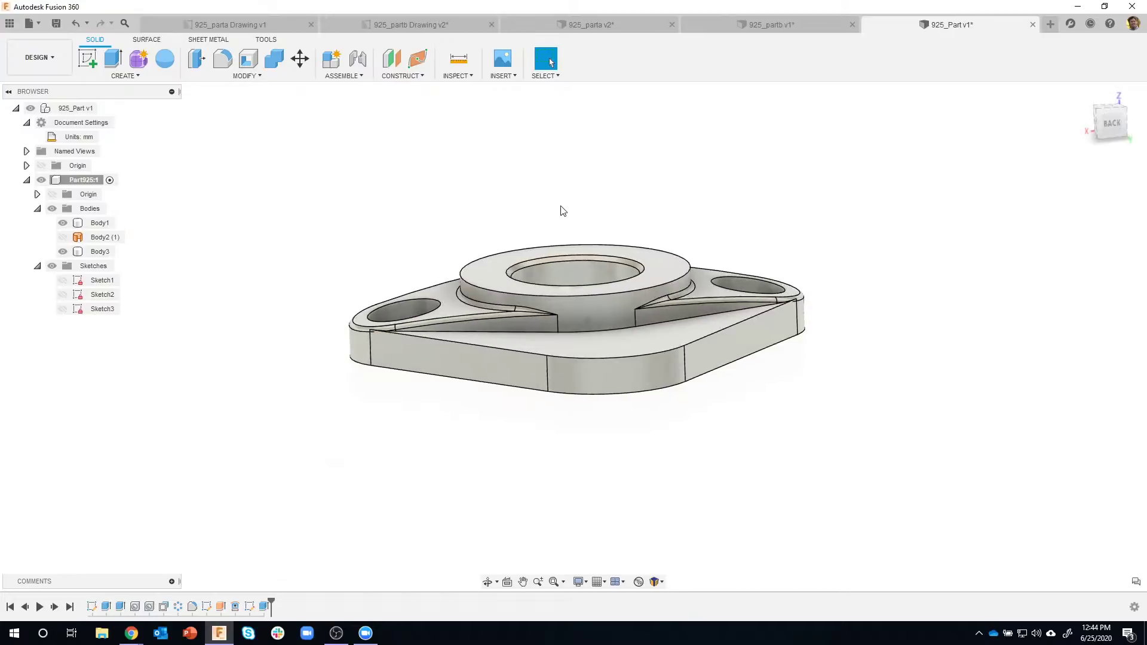
# - Start a sketch on the vertical XZ origin plane and draw a circle about 47 mm in diameter above the flange
pyautogui.click(87, 59)
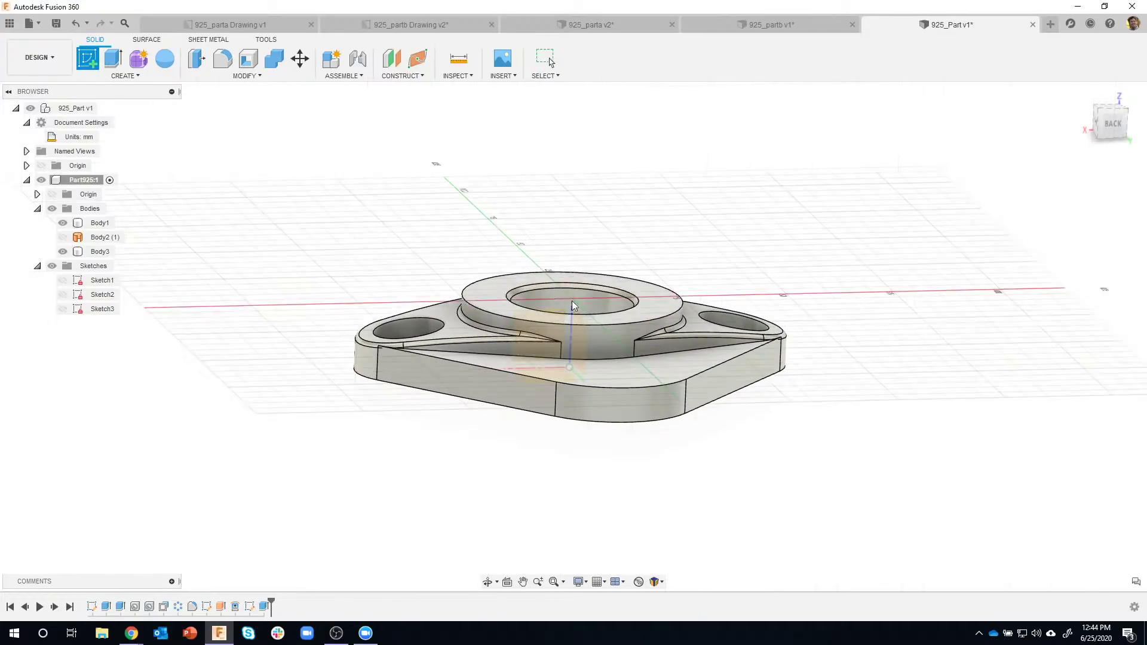
pyautogui.click(545, 325)
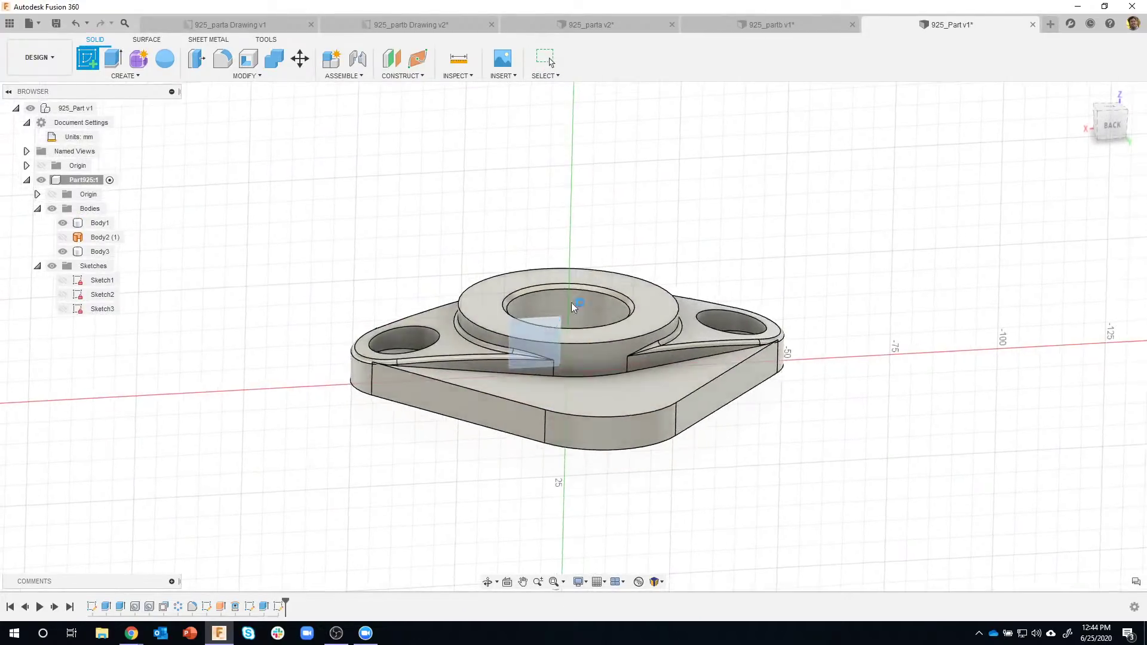
pyautogui.moveTo(632, 196); pyautogui.dragTo(550, 264)
pyautogui.press('Escape')
pyautogui.click(139, 58)
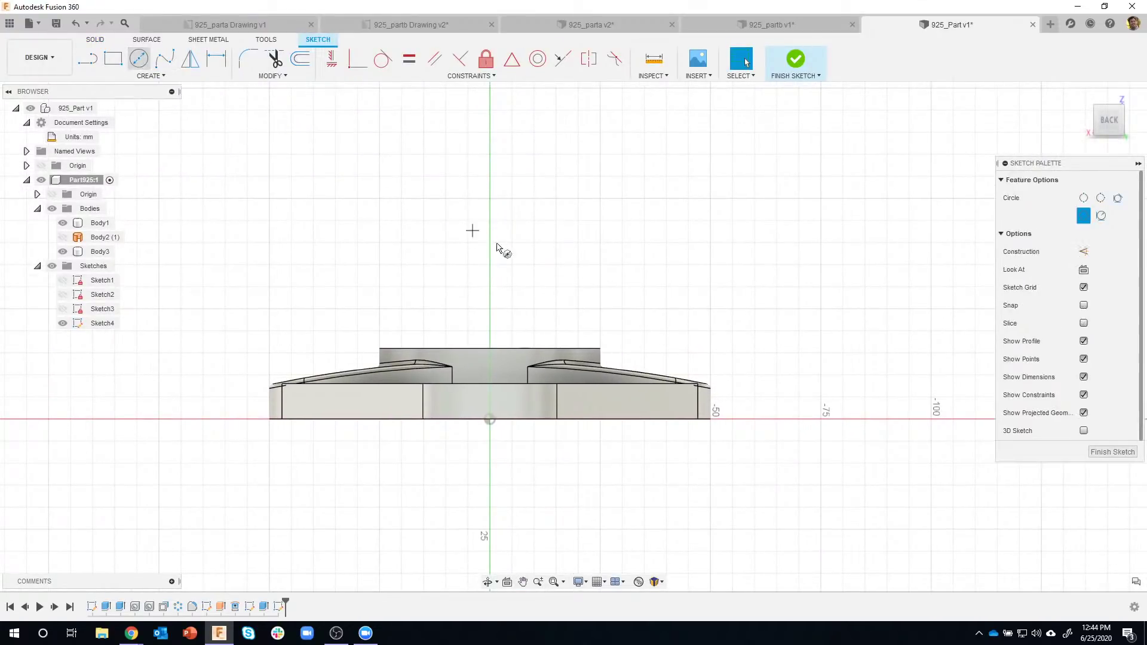
pyautogui.click(527, 190)
pyautogui.click(604, 255)
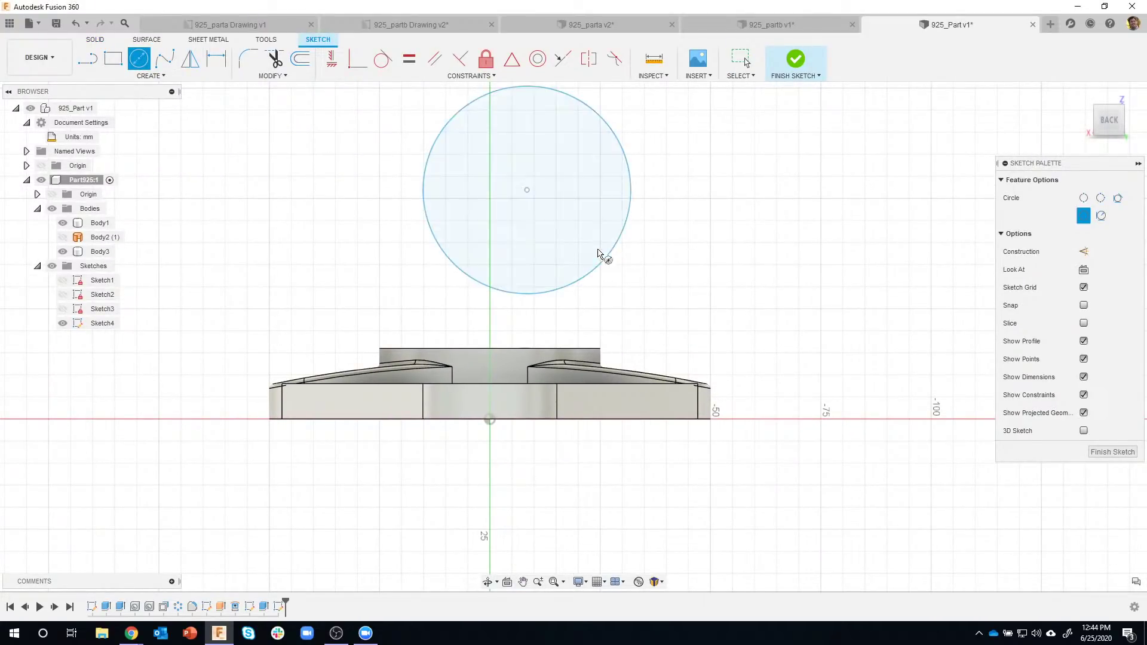
# - Dimension the new circle above the flange by radius and set it to 240 mm
pyautogui.click(226, 63)
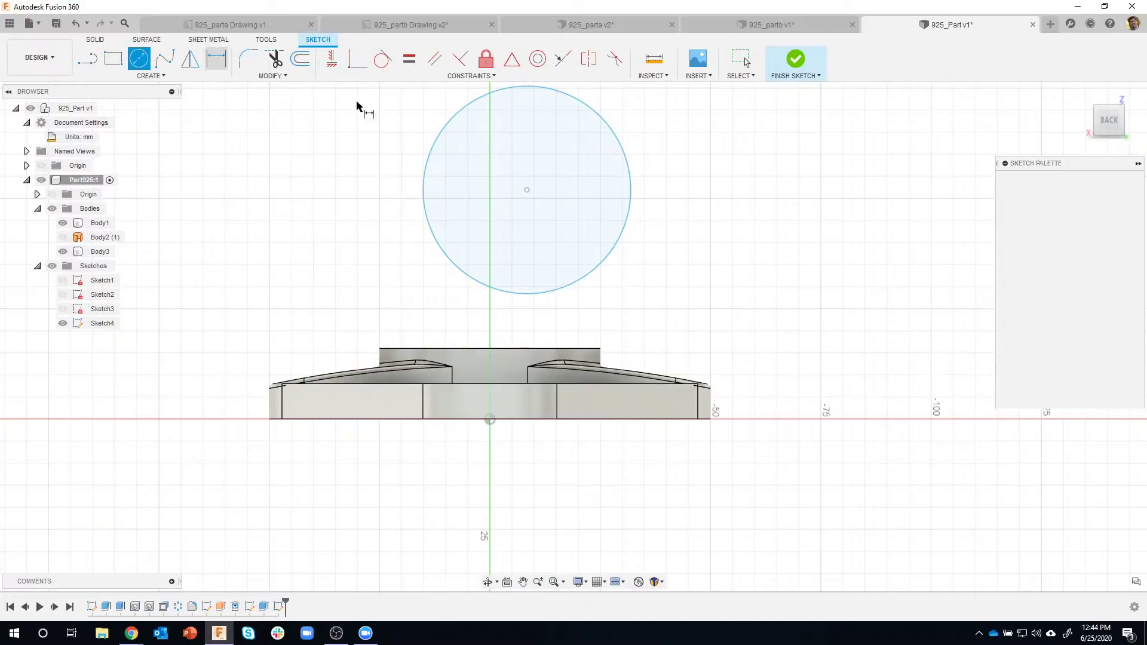
pyautogui.click(619, 247)
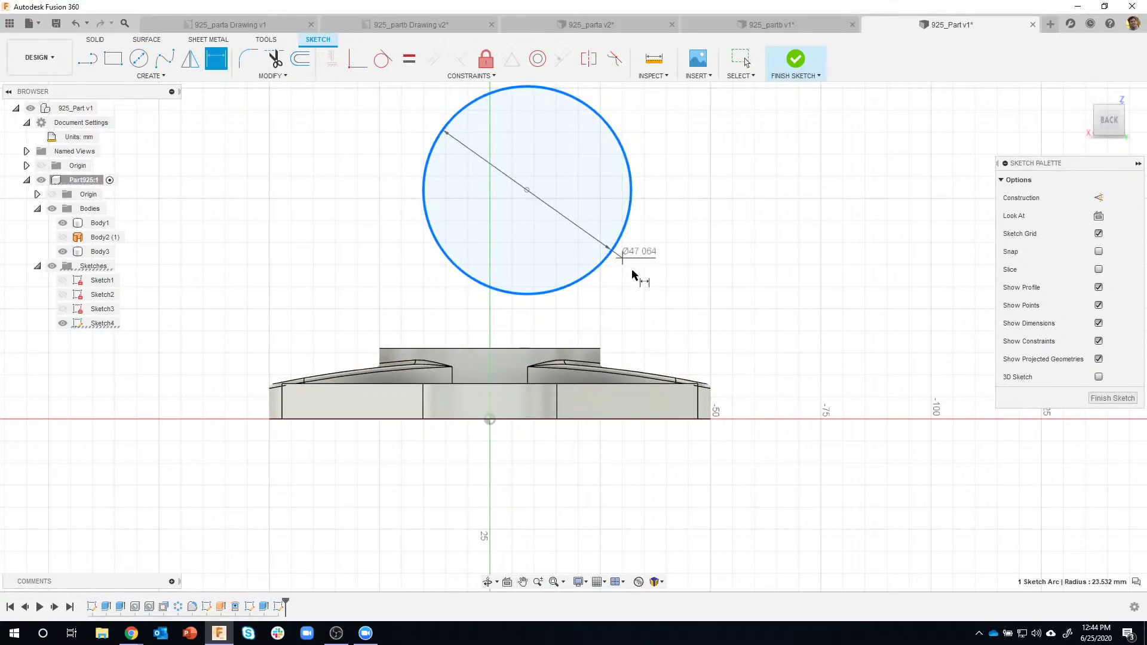
pyautogui.rightClick(649, 279)
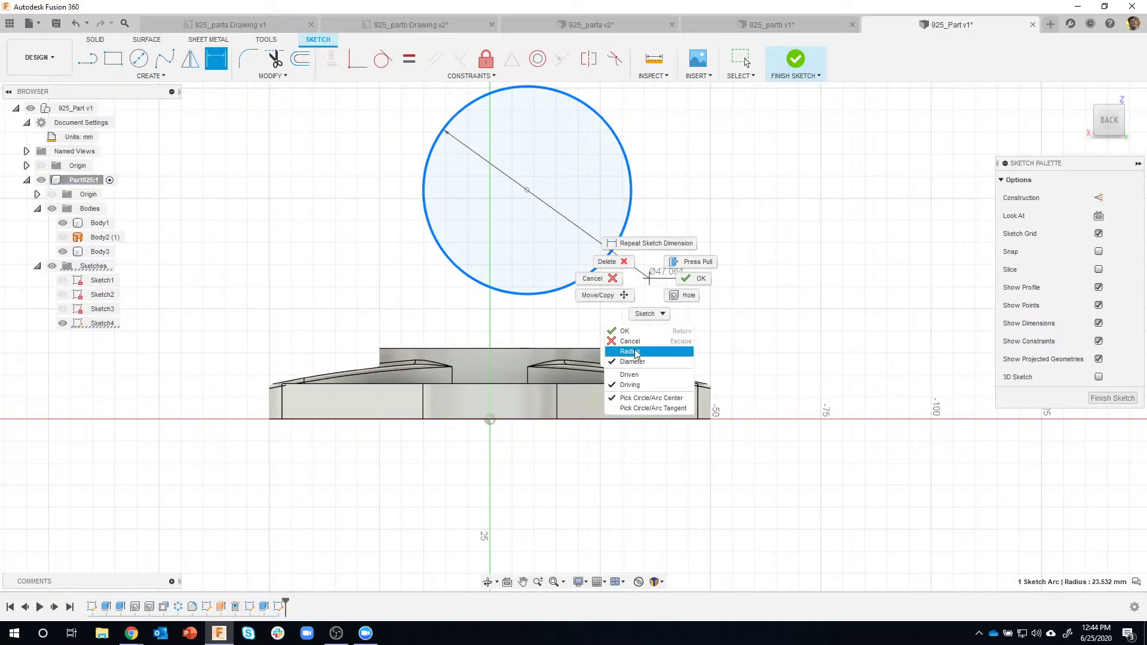
pyautogui.click(628, 352)
pyautogui.click(660, 296)
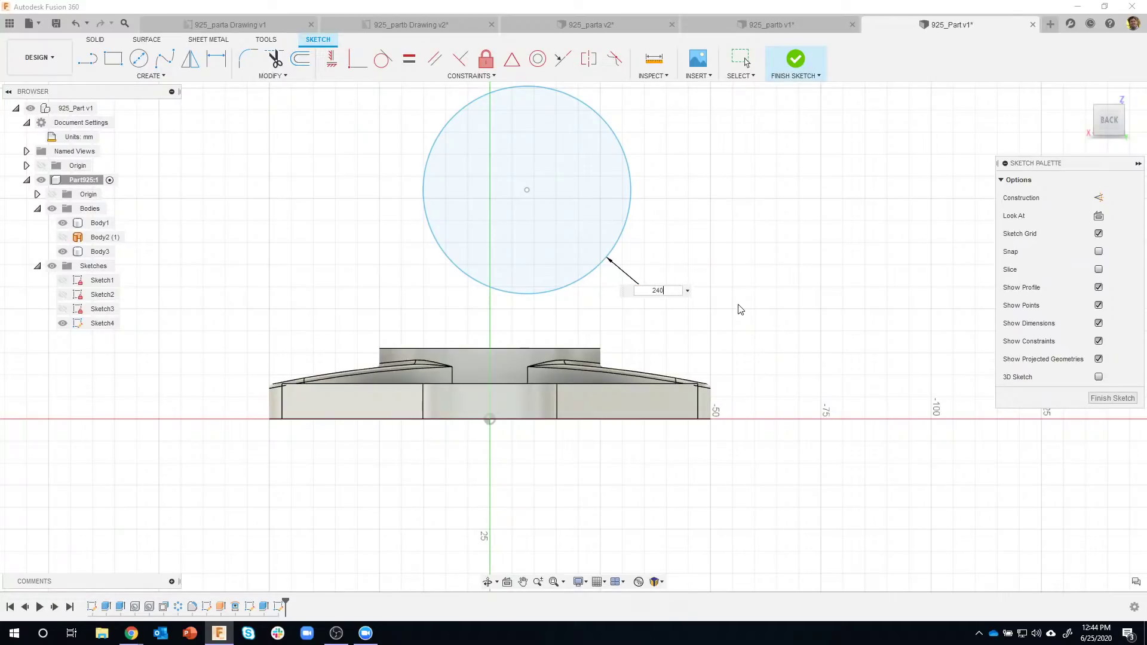
pyautogui.write('240')
pyautogui.press('Return')
# - Move the R240 circle down so that it sits just above the flange with its centre near the vertical axis
pyautogui.scroll(5, 714, 303)
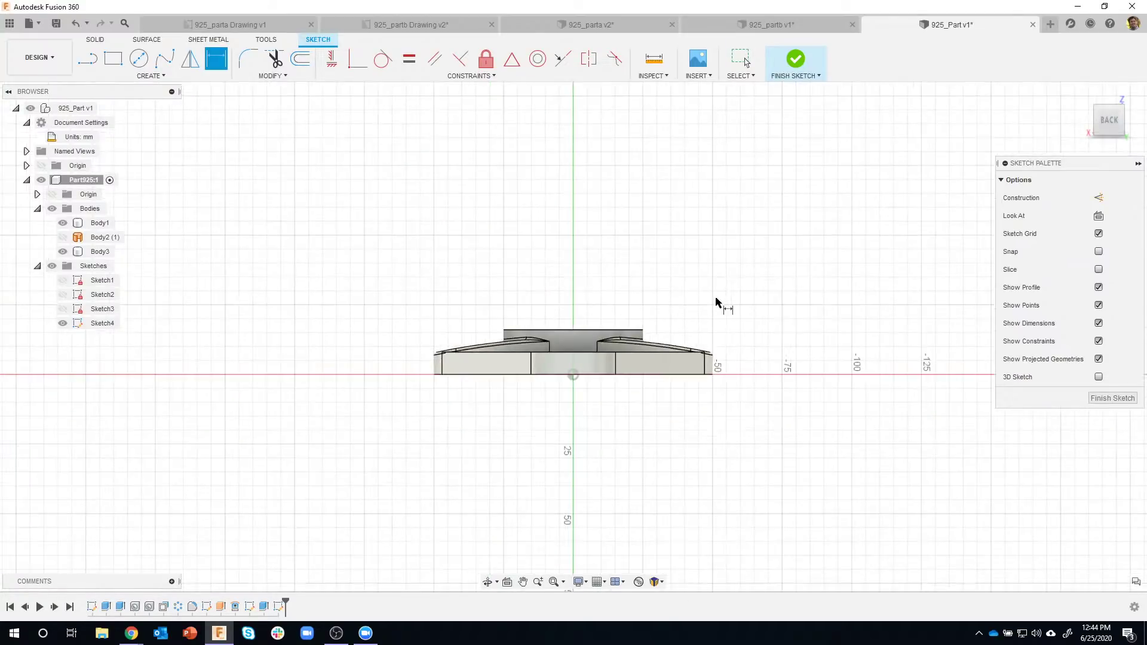
pyautogui.scroll(5, 687, 305)
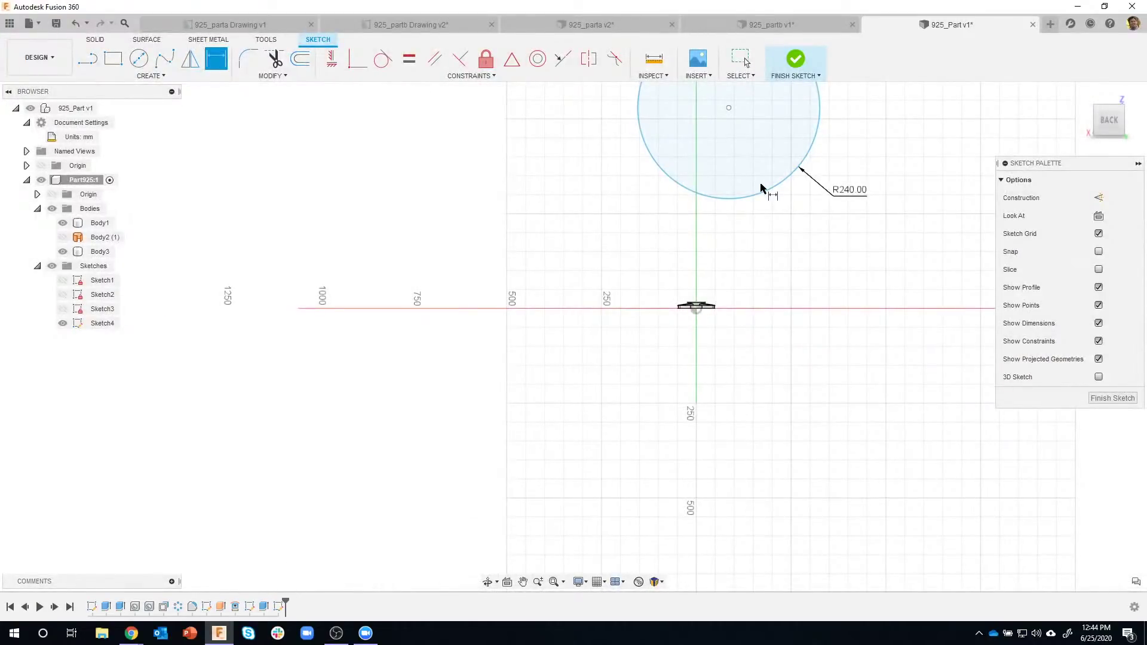
pyautogui.press('Escape')
pyautogui.moveTo(729, 108); pyautogui.dragTo(702, 207)
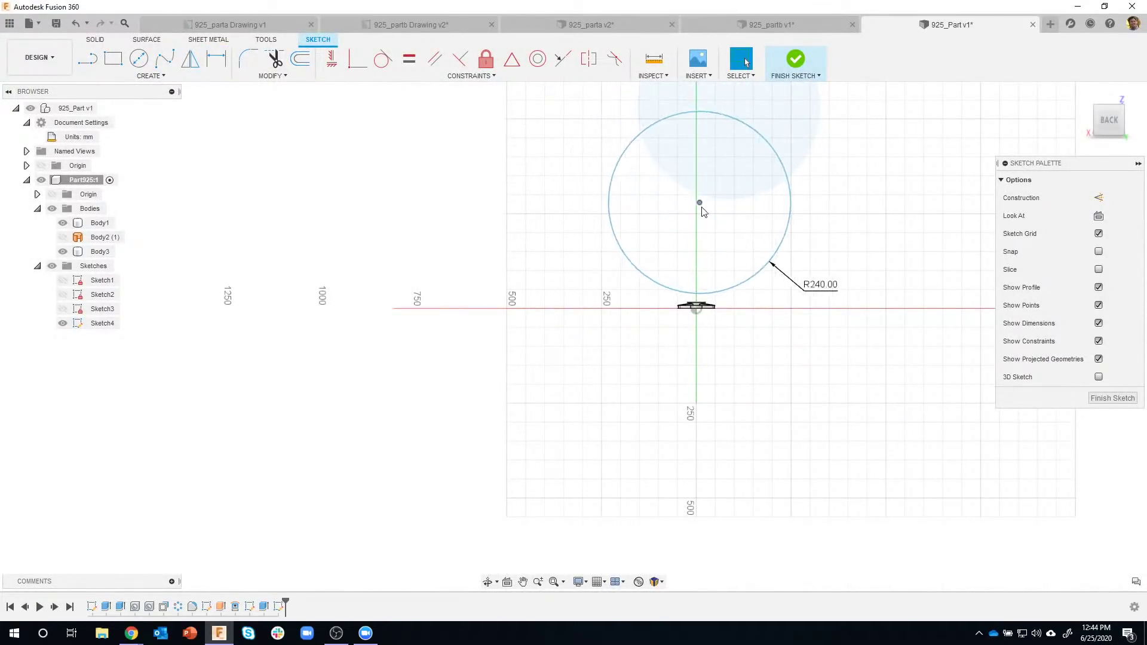
pyautogui.scroll(-4, 702, 245)
pyautogui.scroll(-5, 744, 415)
pyautogui.moveTo(743, 423); pyautogui.dragTo(713, 523, button='middle')
# - Constrain the centre of the R240 circle vertically in line with the sketch origin
pyautogui.click(332, 58)
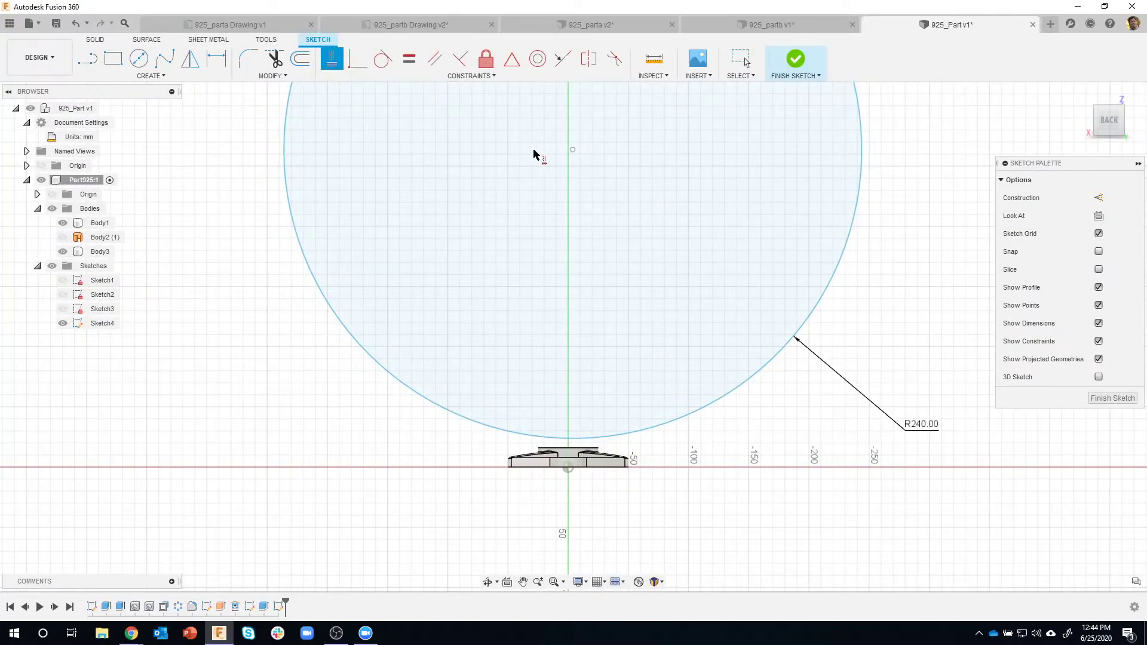
pyautogui.click(572, 151)
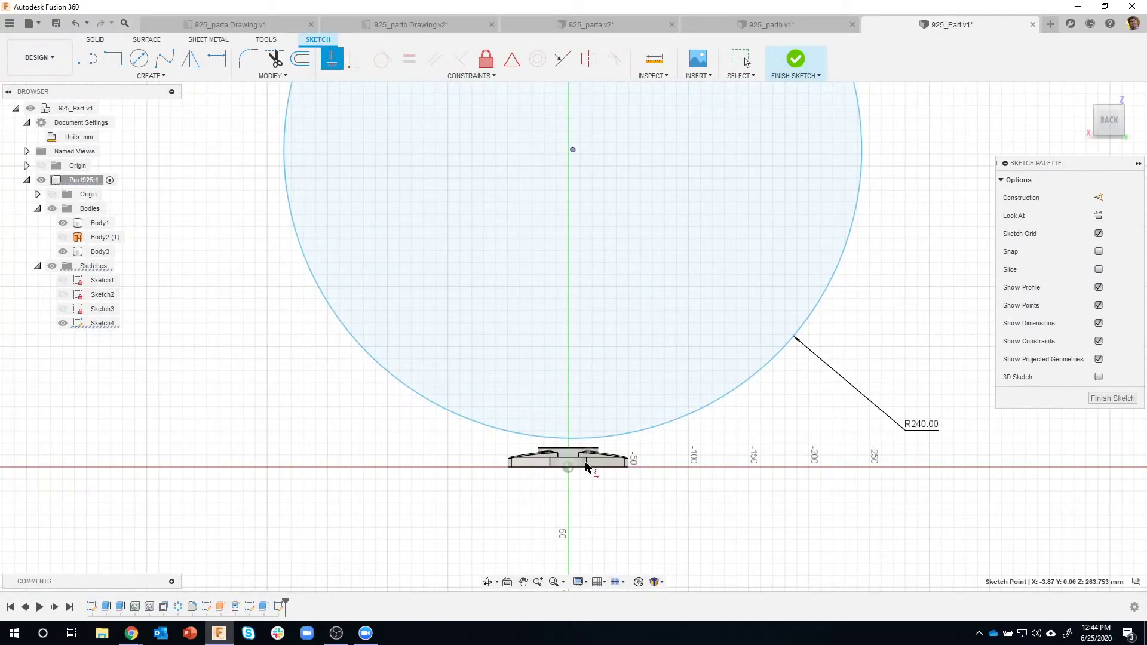
pyautogui.click(570, 471)
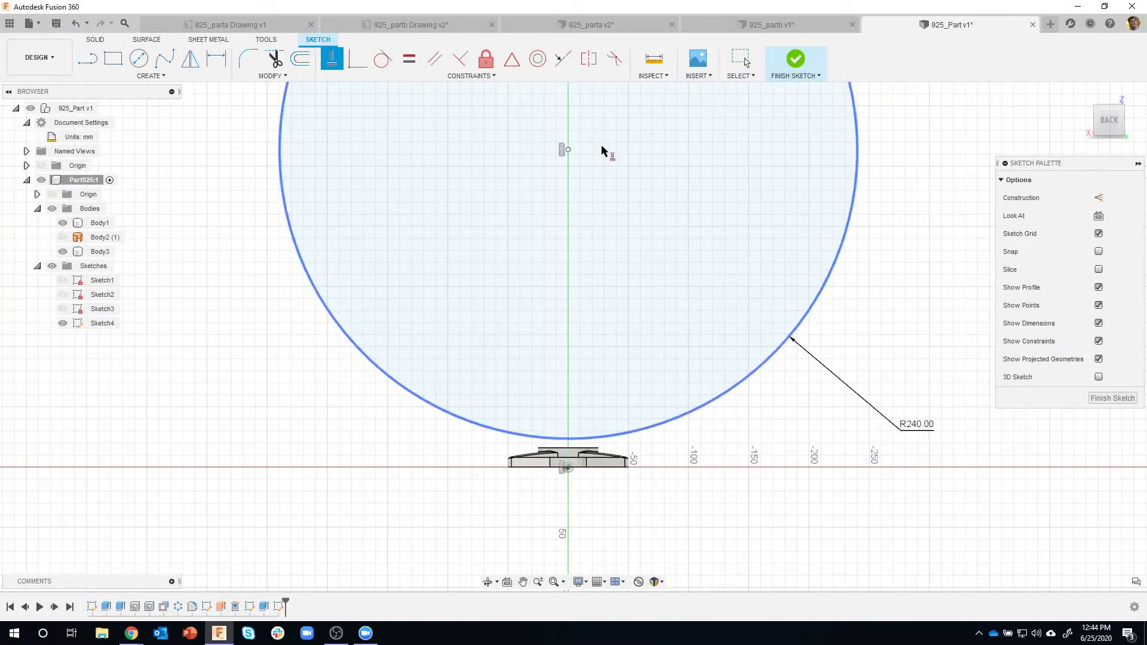
# - Dimension the gap between the R240 circle's lower tangent and the flange's bottom edge, and set it to 3 mm
pyautogui.scroll(6, 690, 459)
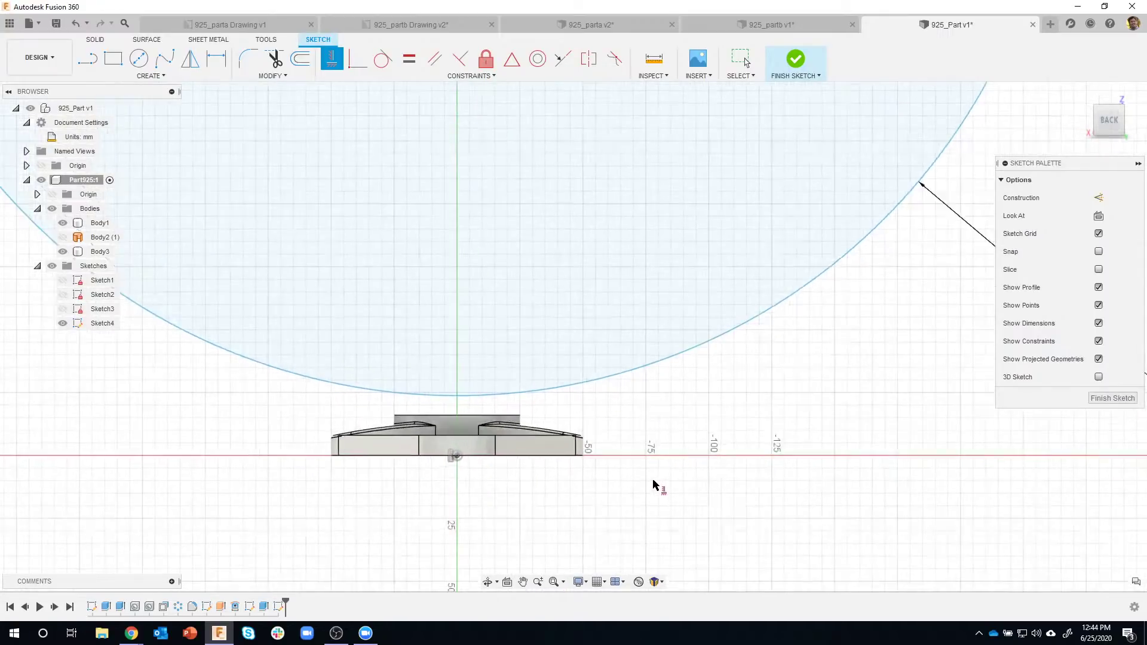
pyautogui.click(216, 58)
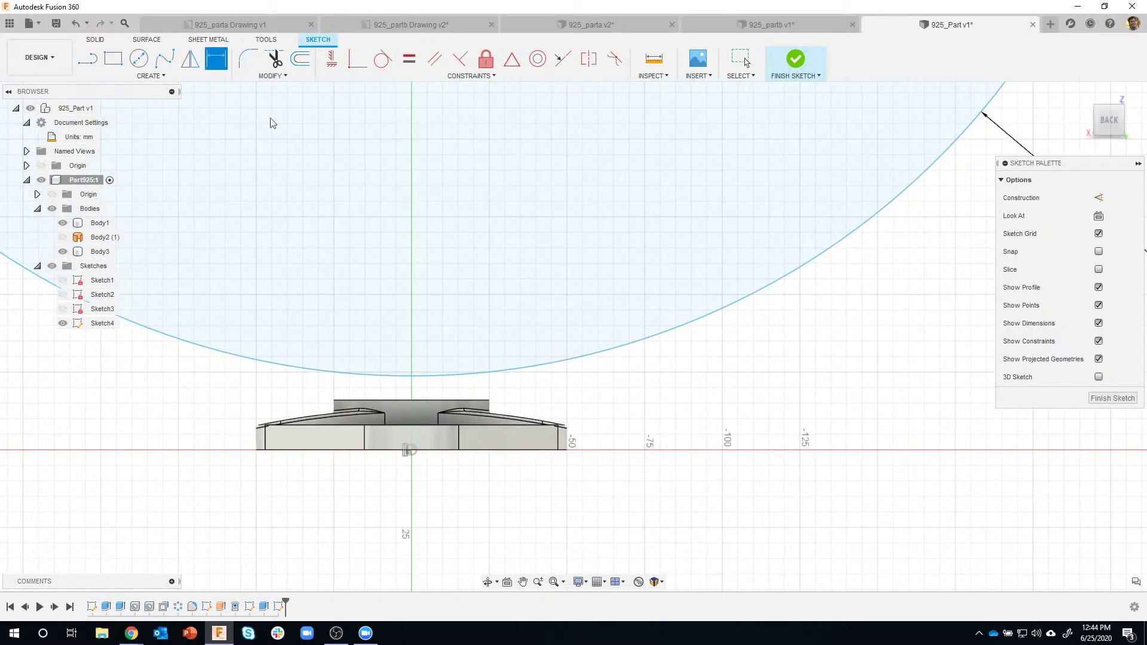
pyautogui.rightClick(597, 382)
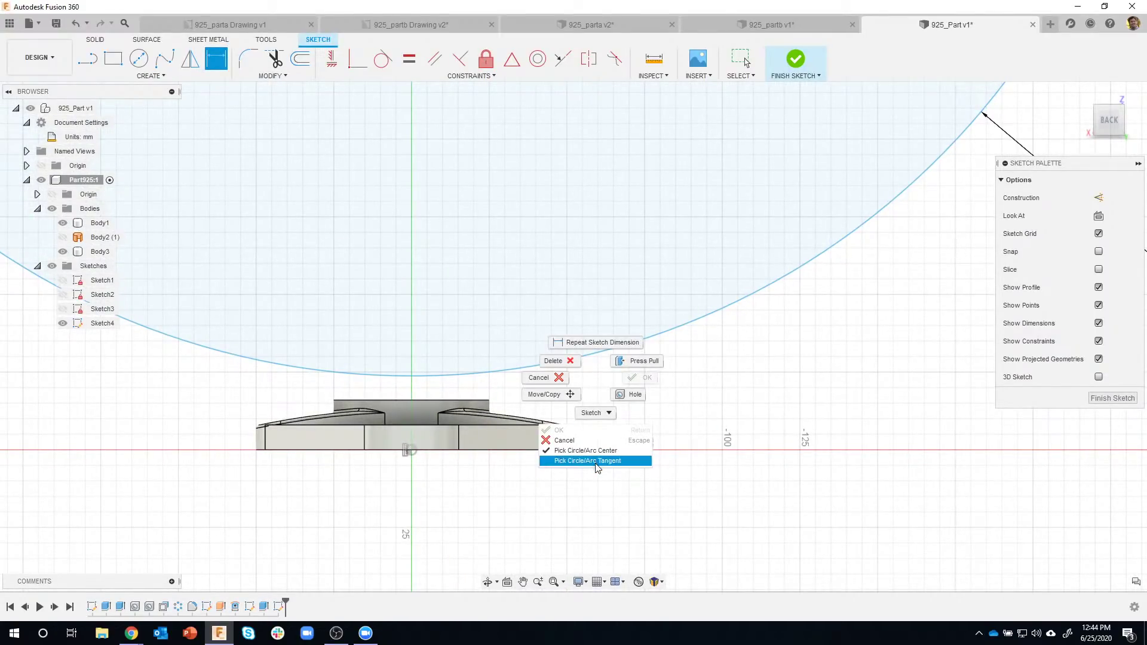
pyautogui.click(583, 461)
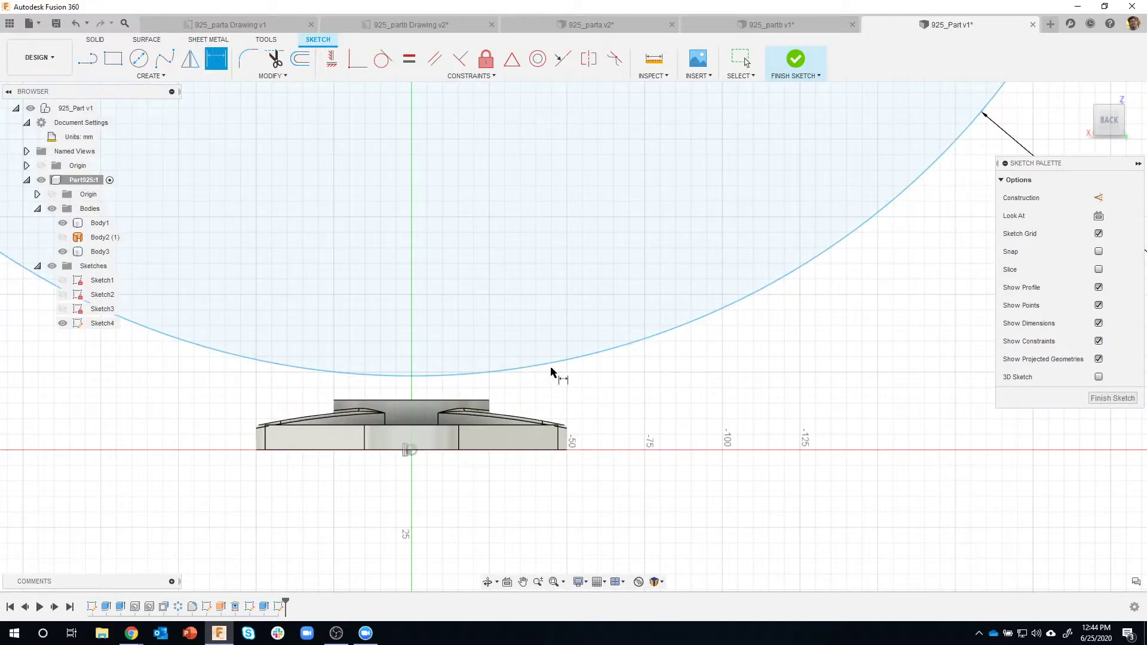
pyautogui.click(541, 366)
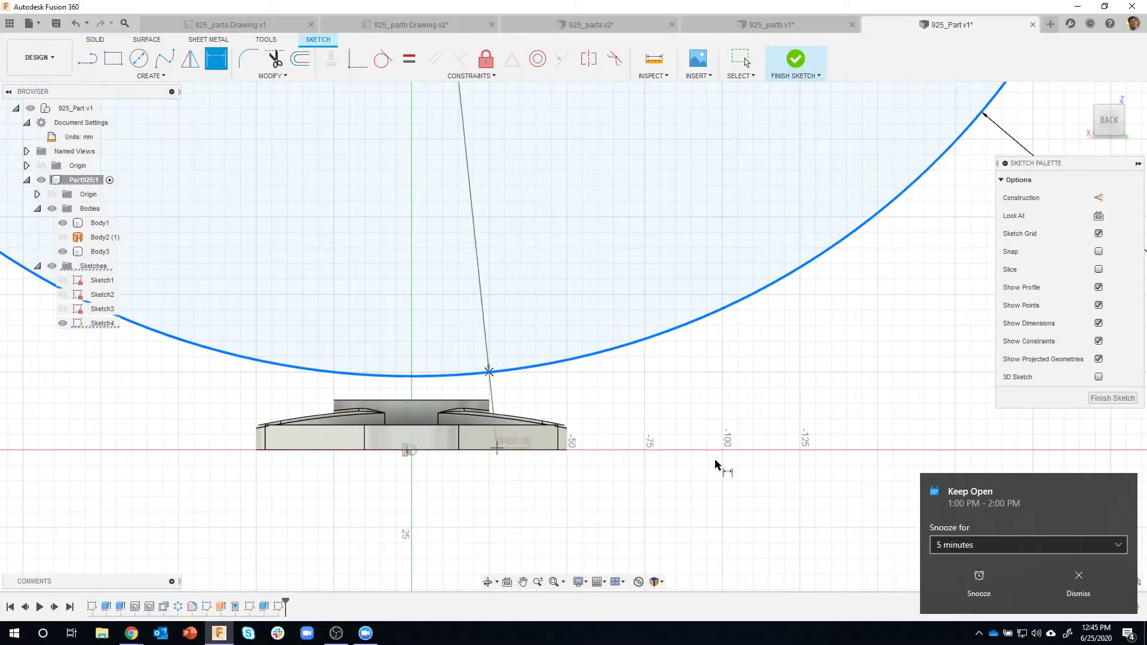
pyautogui.click(1088, 582)
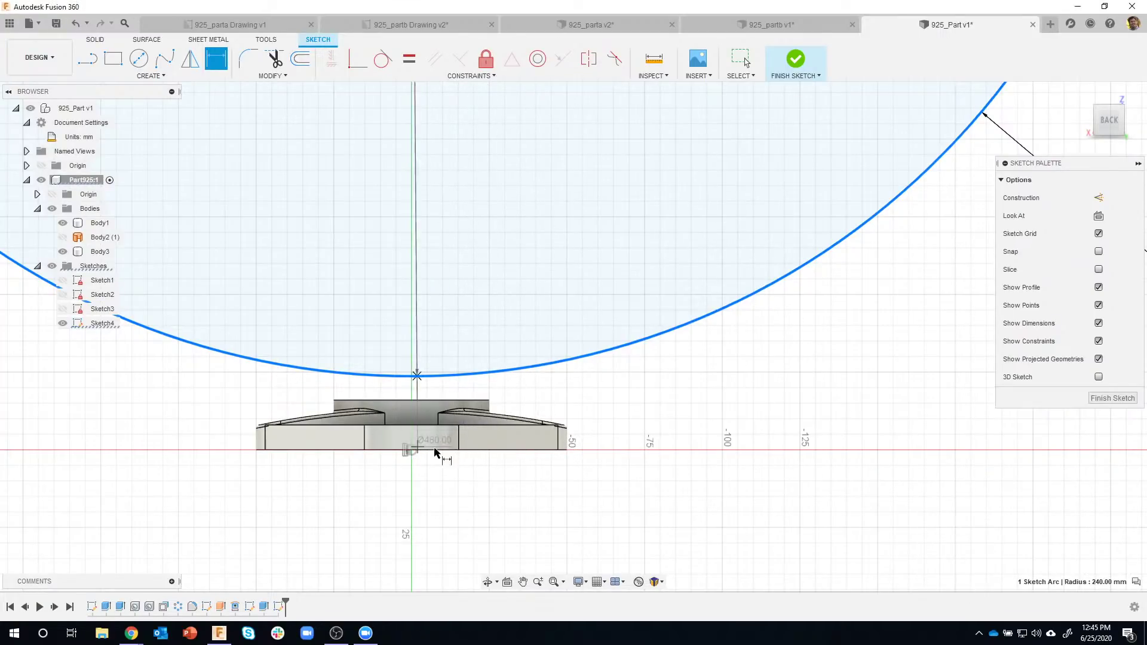
pyautogui.press('Escape')
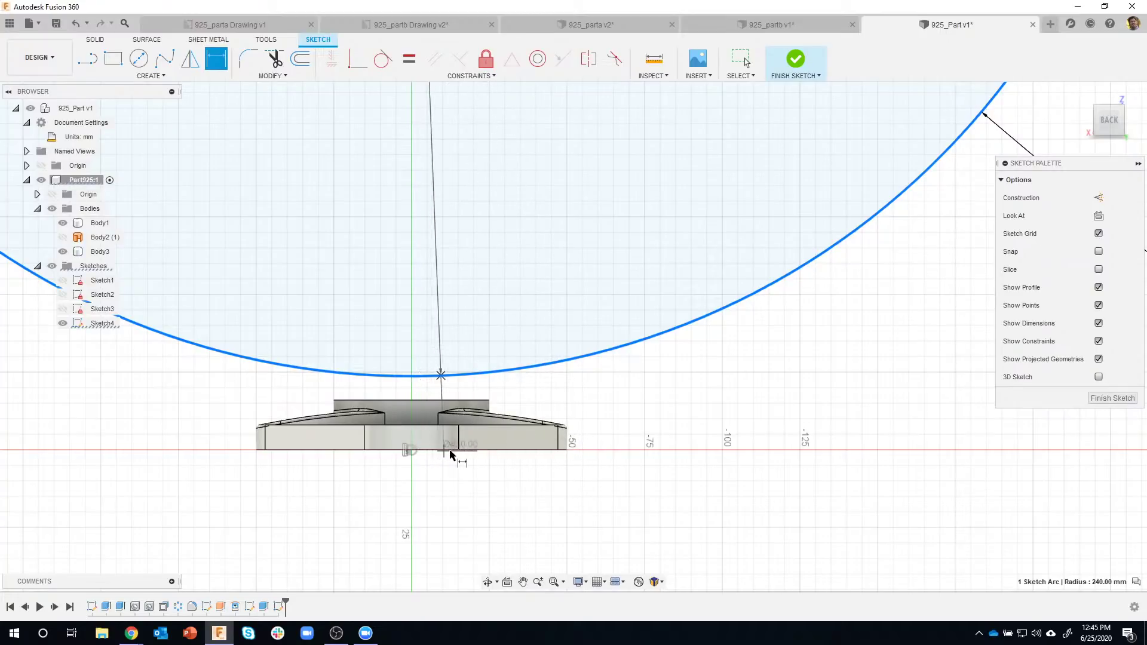
pyautogui.press('Escape')
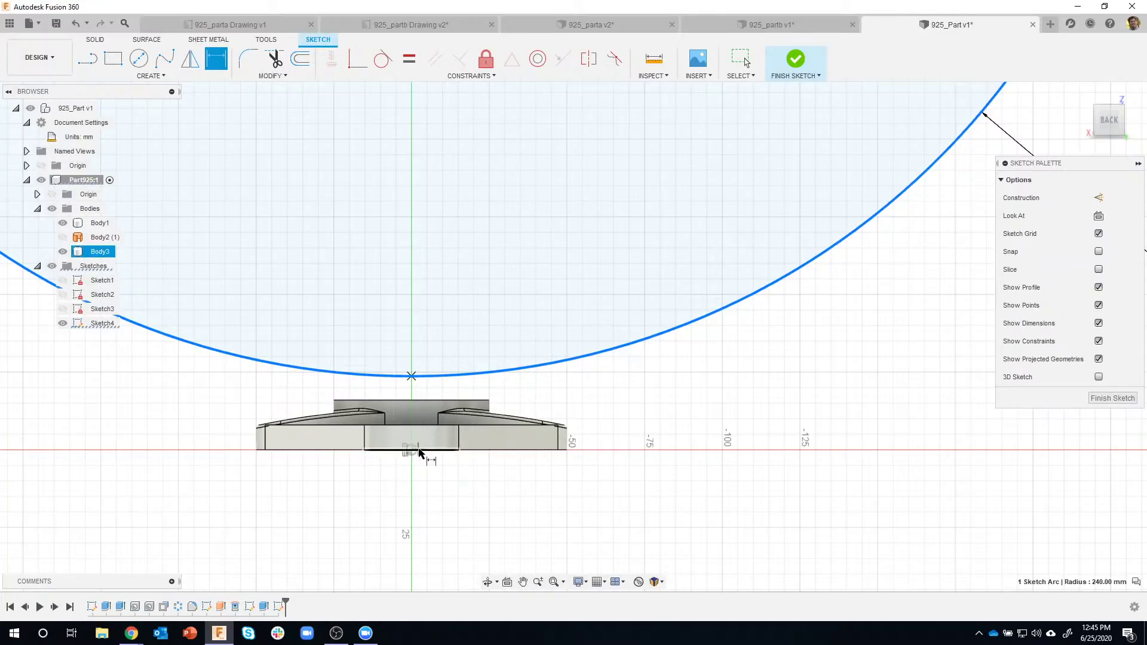
pyautogui.click(428, 452)
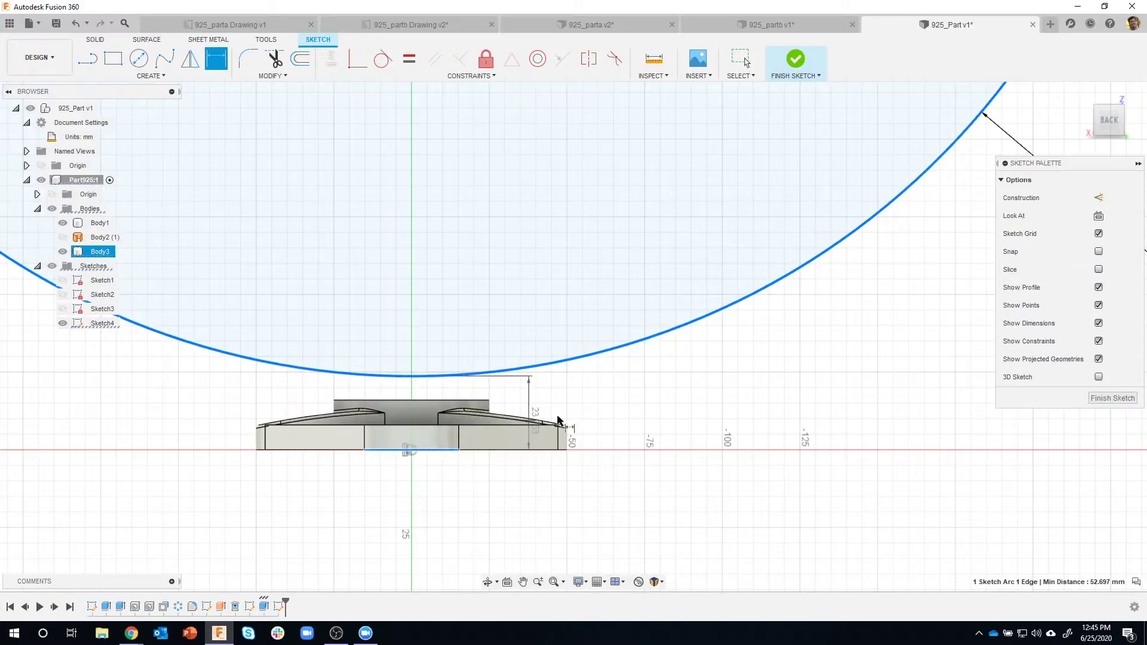
pyautogui.click(734, 421)
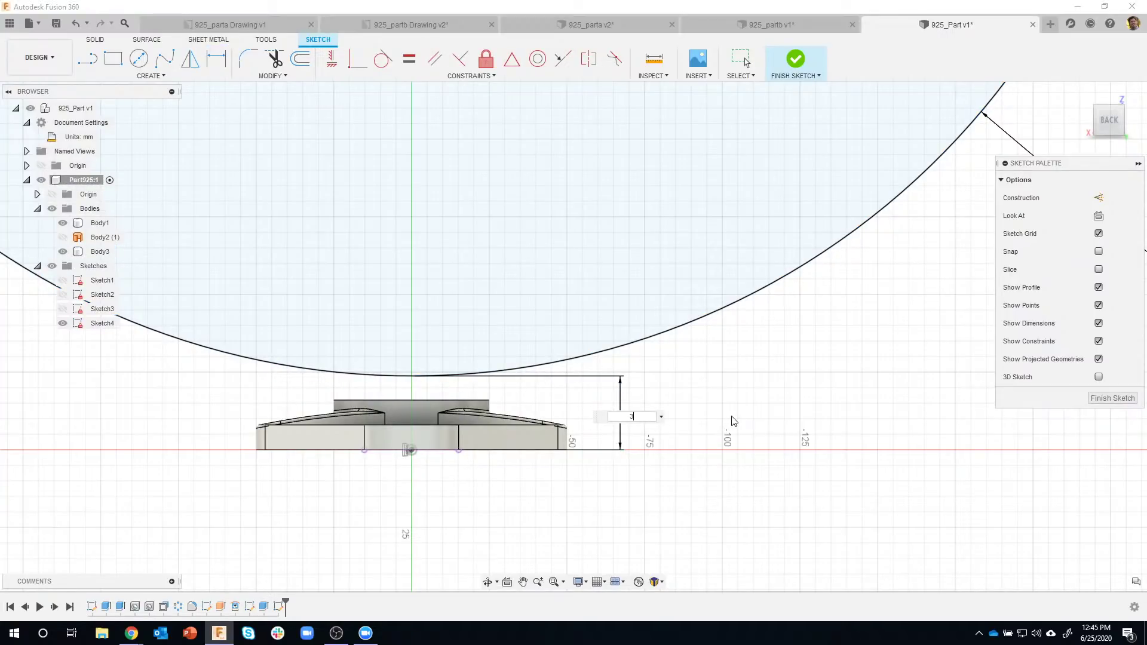
pyautogui.write('3')
pyautogui.press('Return')
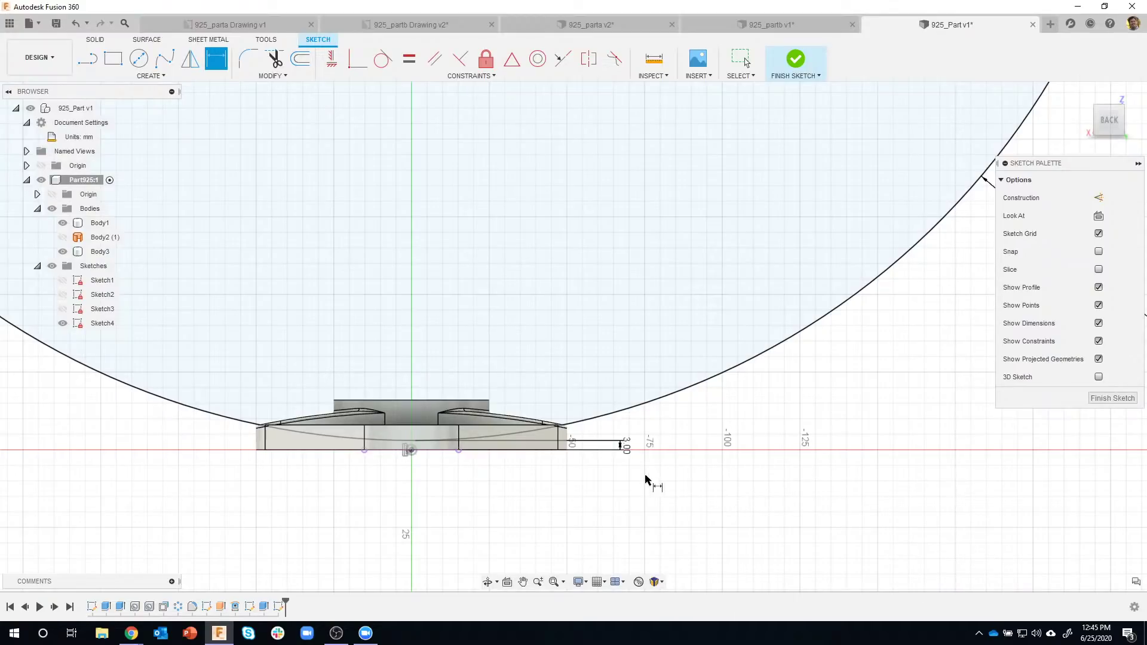
pyautogui.press('Escape')
# - Check the circle's 3 mm offset against the flange's bottom edge, and finish the sketch
pyautogui.scroll(5, 563, 477)
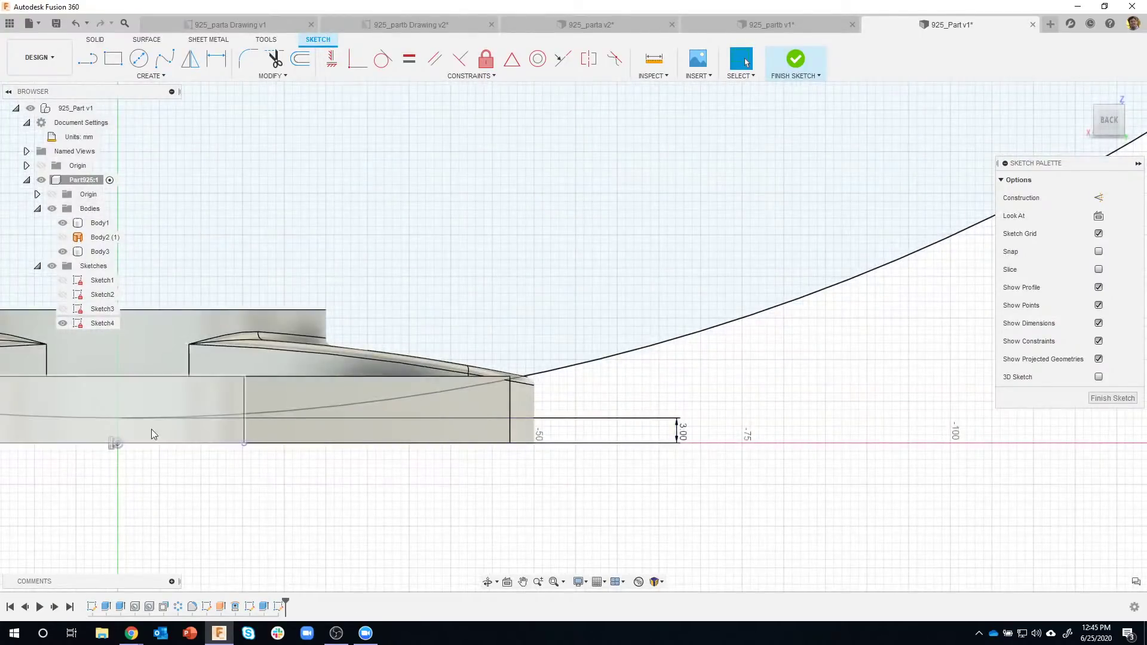
pyautogui.scroll(-5, 670, 444)
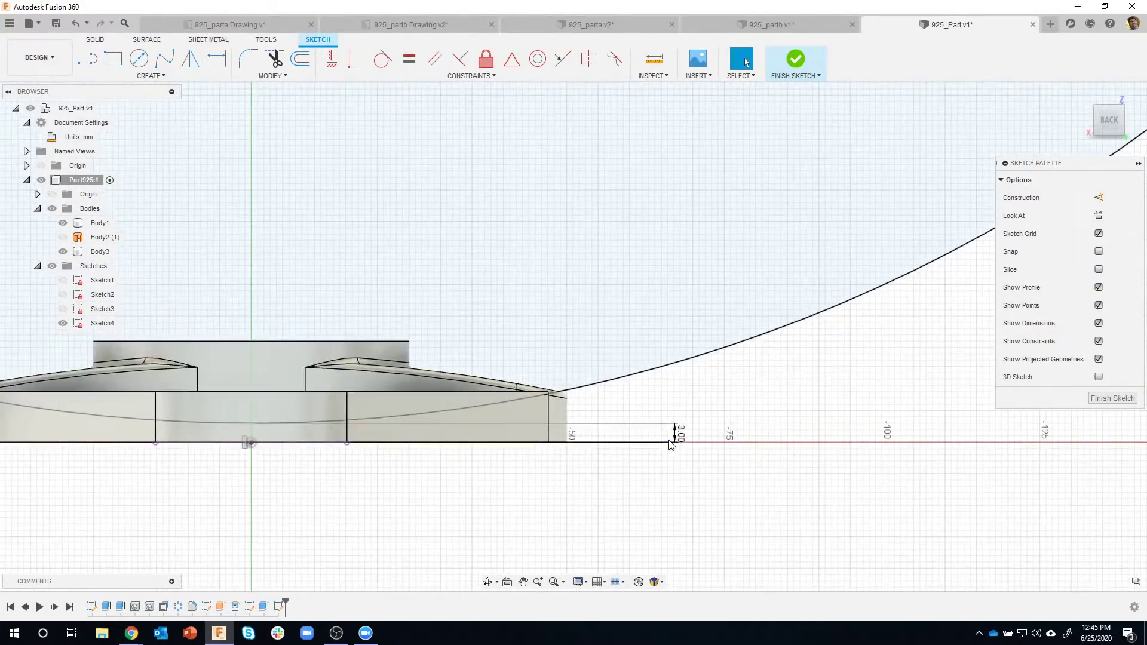
pyautogui.scroll(-3, 641, 488)
pyautogui.scroll(1, 654, 469)
pyautogui.click(796, 60)
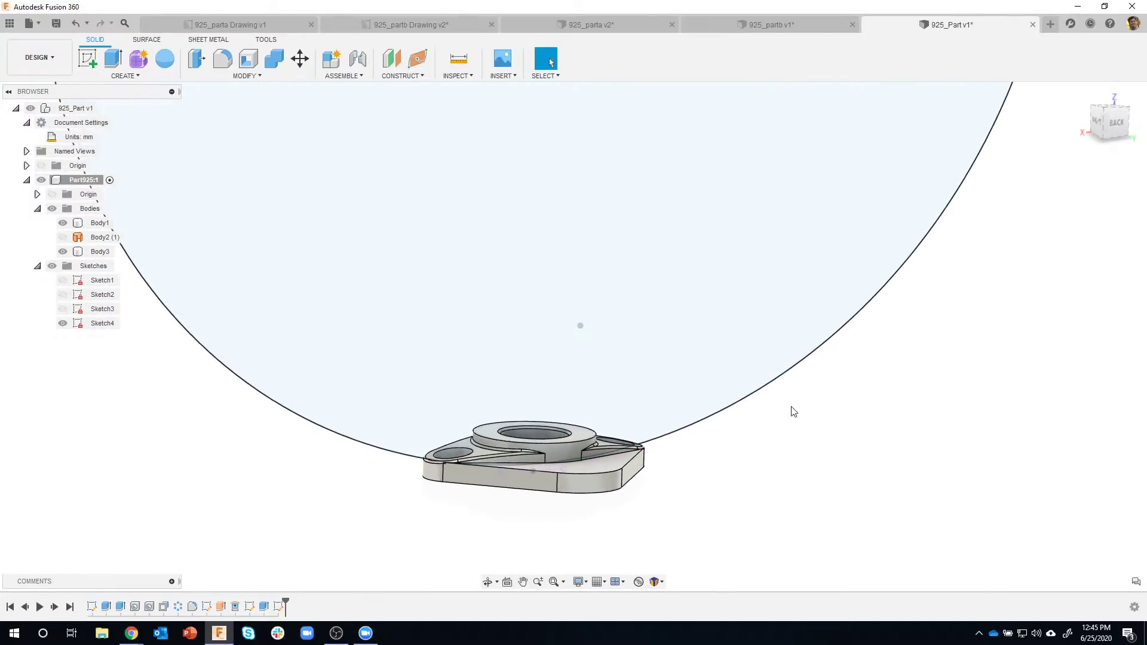
pyautogui.scroll(2, 751, 426)
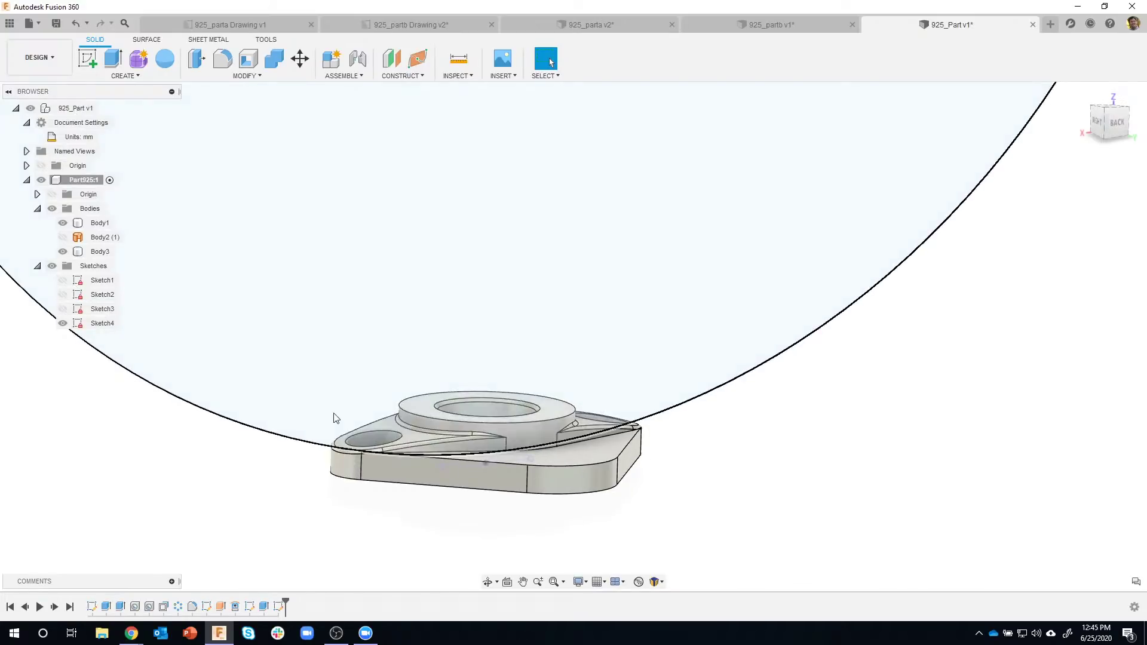
pyautogui.click(568, 472)
pyautogui.click(413, 437)
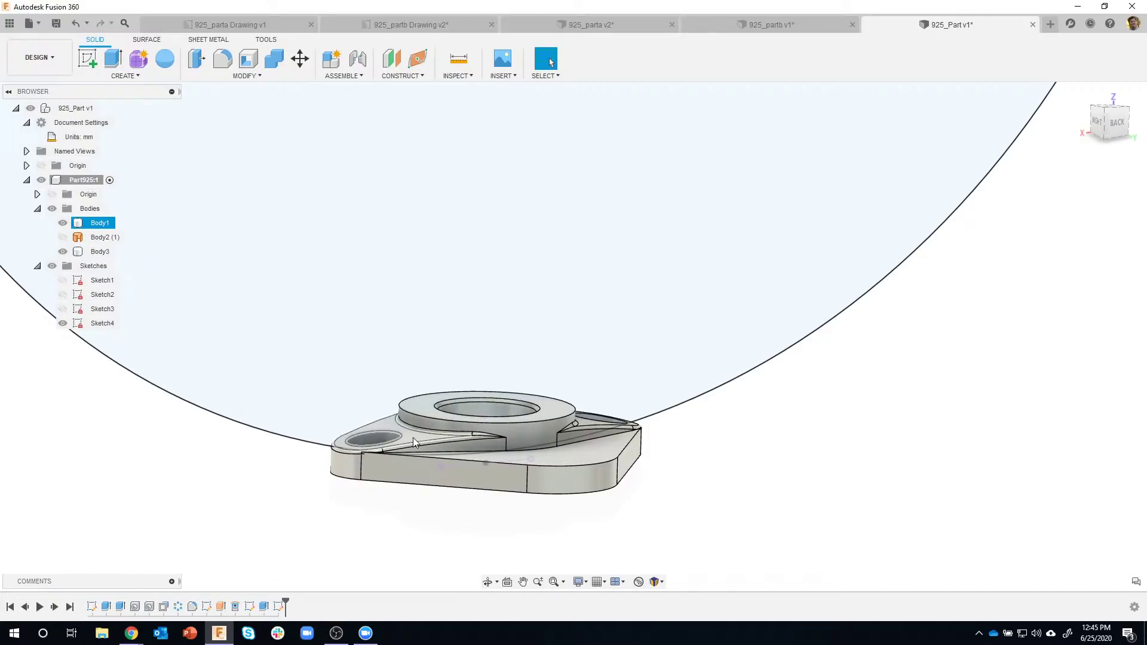
pyautogui.click(603, 461)
pyautogui.keyDown('shift'); pyautogui.moveTo(956, 520); pyautogui.dragTo(708, 478, button='middle'); pyautogui.keyUp('shift')
pyautogui.click(824, 502)
pyautogui.keyDown('shift'); pyautogui.moveTo(937, 340); pyautogui.dragTo(299, 77, button='middle'); pyautogui.keyUp('shift')
# - Split the side ear body using the R240 circle as the splitting tool, with the splitting tool extended
pyautogui.click(245, 76)
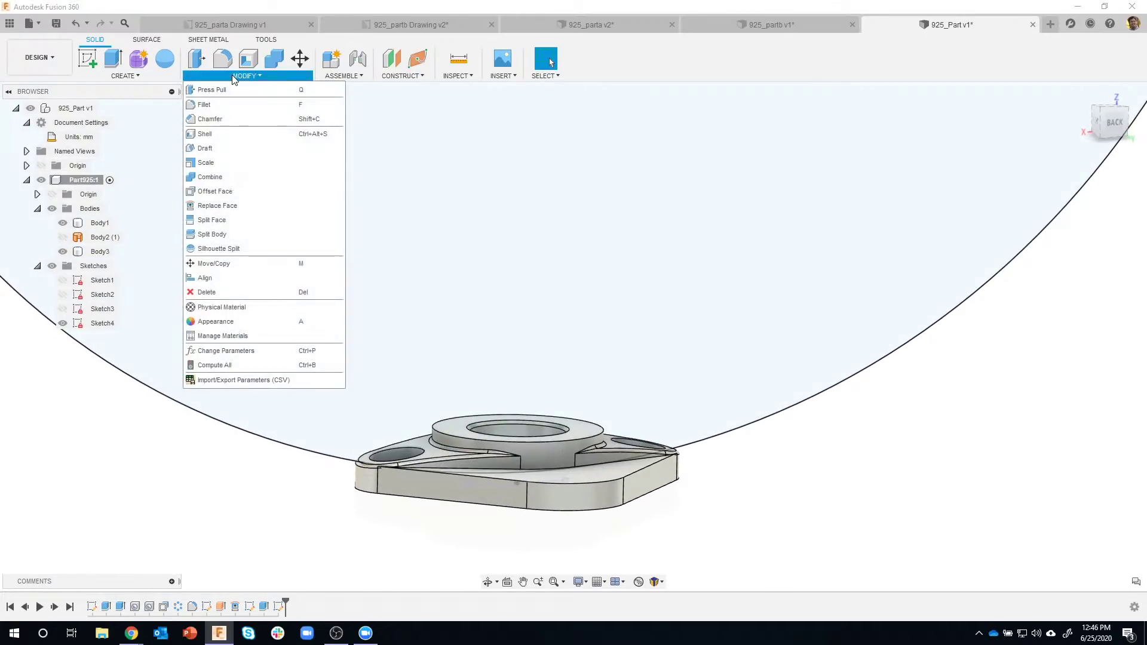
pyautogui.click(223, 239)
pyautogui.keyDown('shift'); pyautogui.moveTo(866, 537); pyautogui.dragTo(610, 492, button='middle'); pyautogui.keyUp('shift')
pyautogui.click(610, 492)
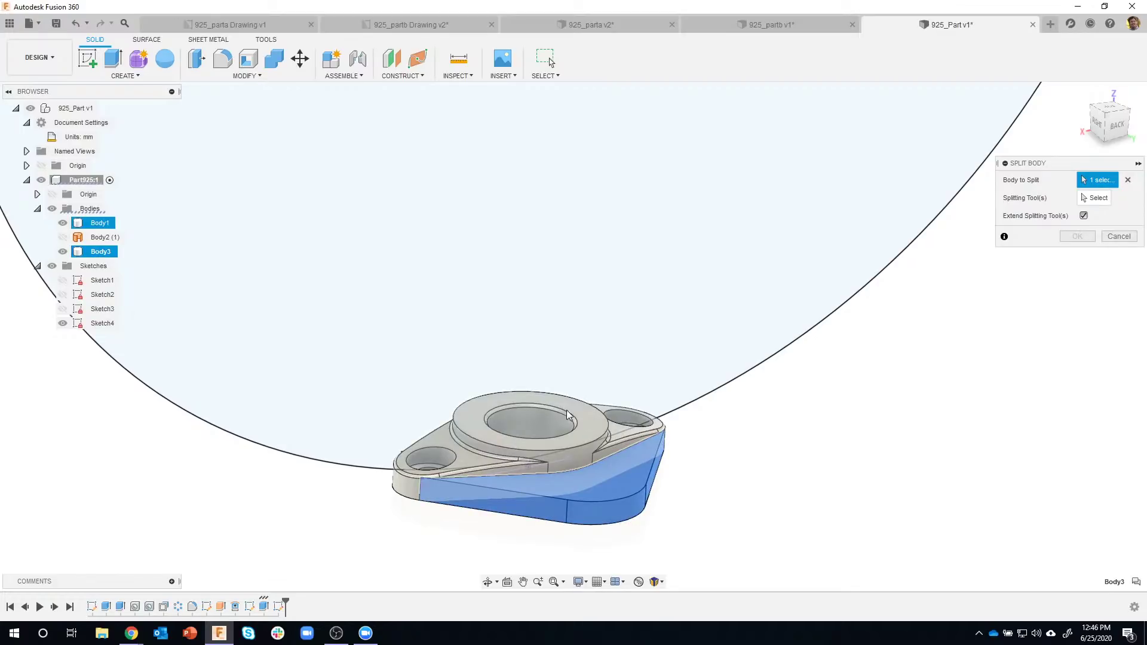
pyautogui.keyDown('shift'); pyautogui.moveTo(894, 405); pyautogui.dragTo(1074, 240, button='middle'); pyautogui.keyUp('shift')
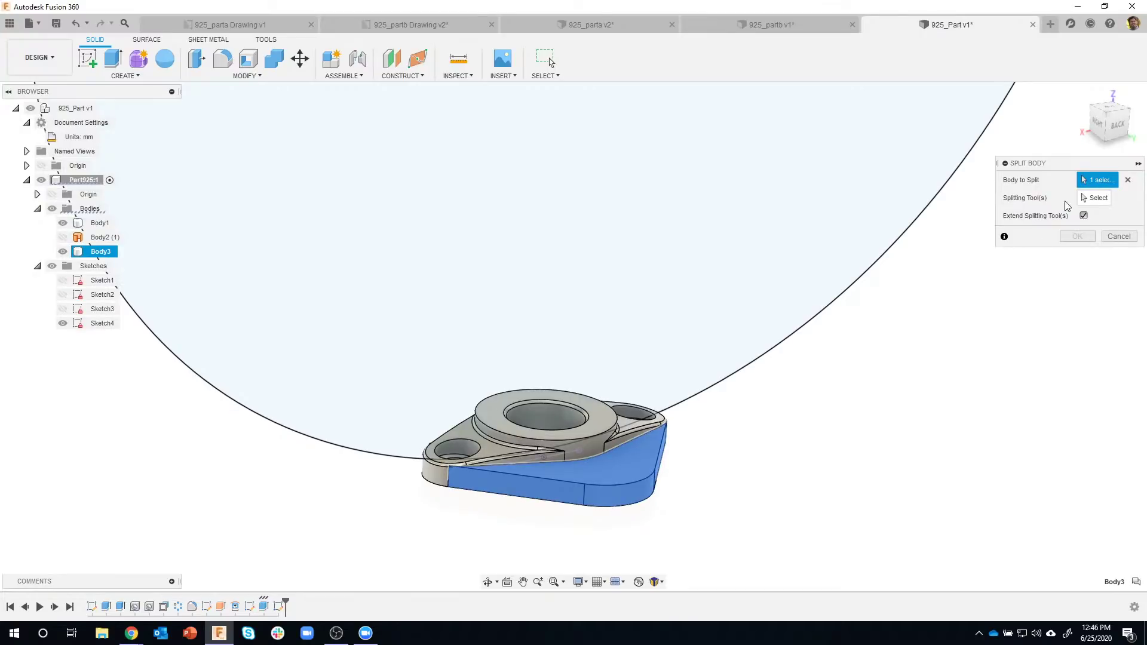
pyautogui.click(1082, 199)
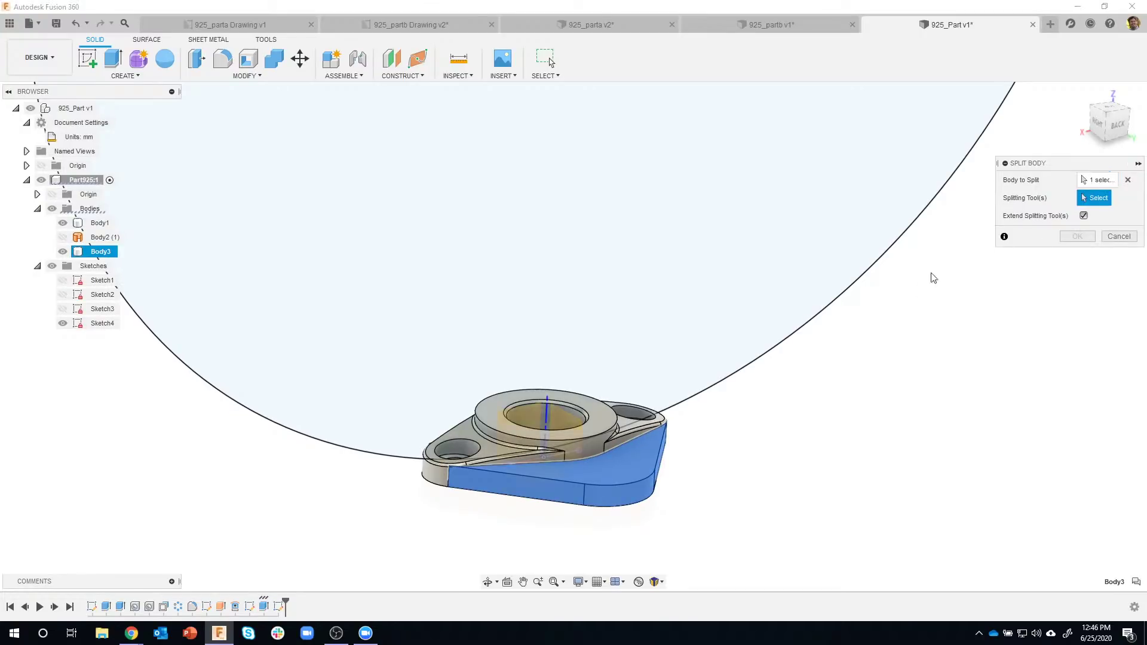
pyautogui.click(820, 321)
pyautogui.keyDown('shift'); pyautogui.moveTo(815, 486); pyautogui.dragTo(636, 473, button='middle'); pyautogui.keyUp('shift')
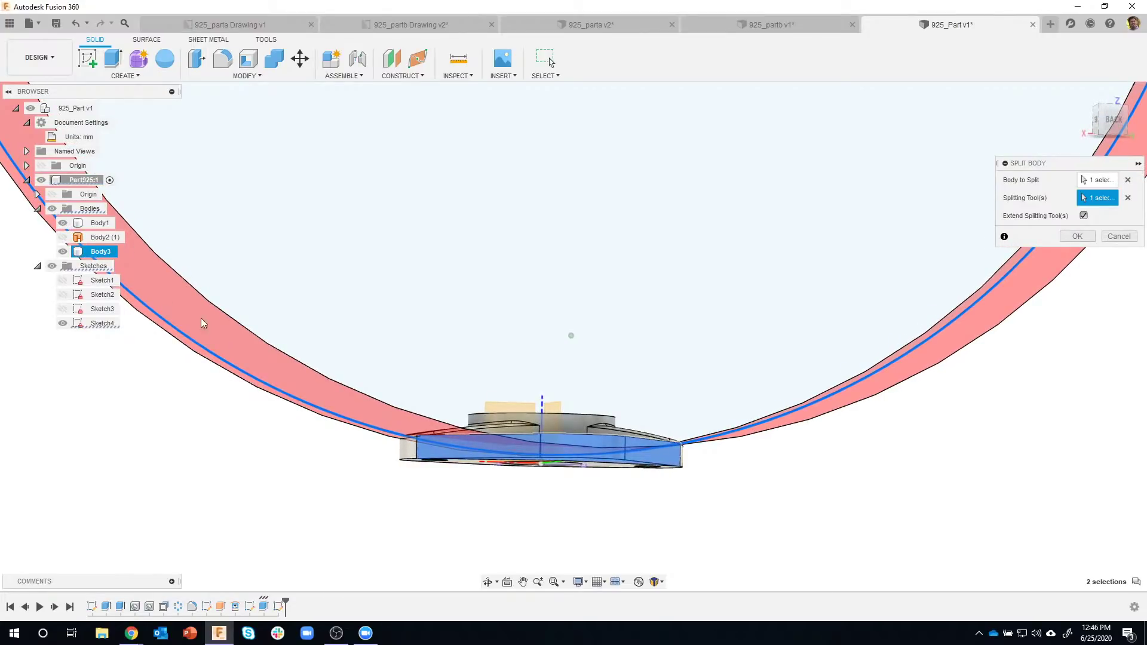
pyautogui.keyDown('shift'); pyautogui.moveTo(878, 323); pyautogui.dragTo(780, 463, button='middle'); pyautogui.keyUp('shift')
pyautogui.click(1076, 241)
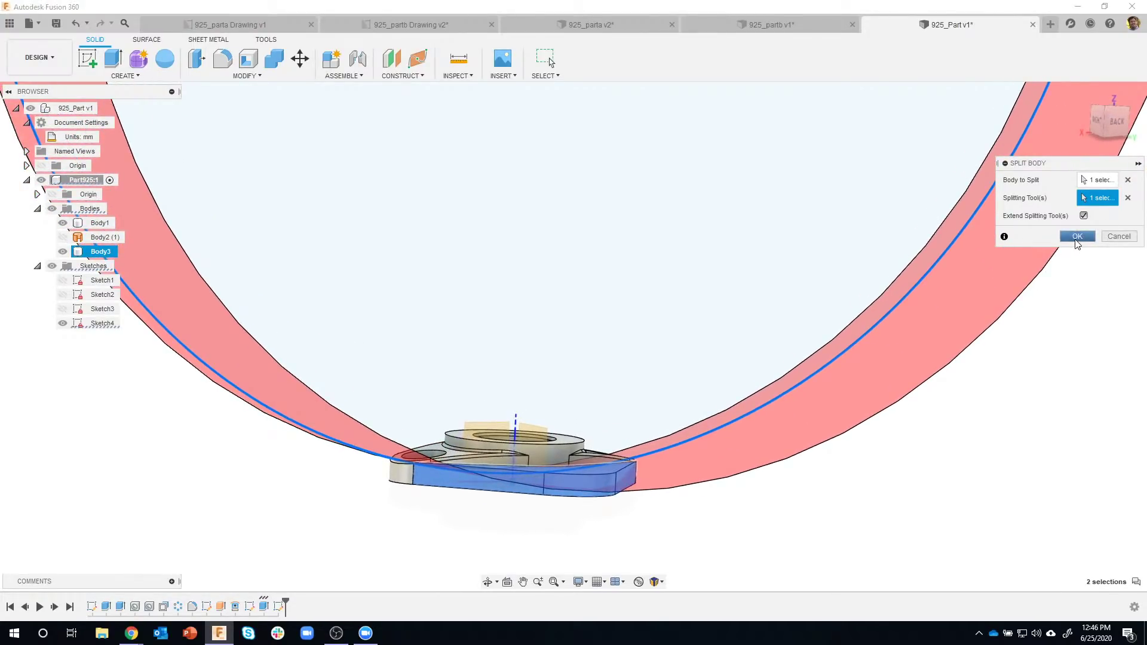
# - Remove the upper piece of the split ear body, keeping the lower piece with the curved top
pyautogui.keyDown('shift'); pyautogui.moveTo(886, 476); pyautogui.dragTo(322, 241, button='middle'); pyautogui.keyUp('shift')
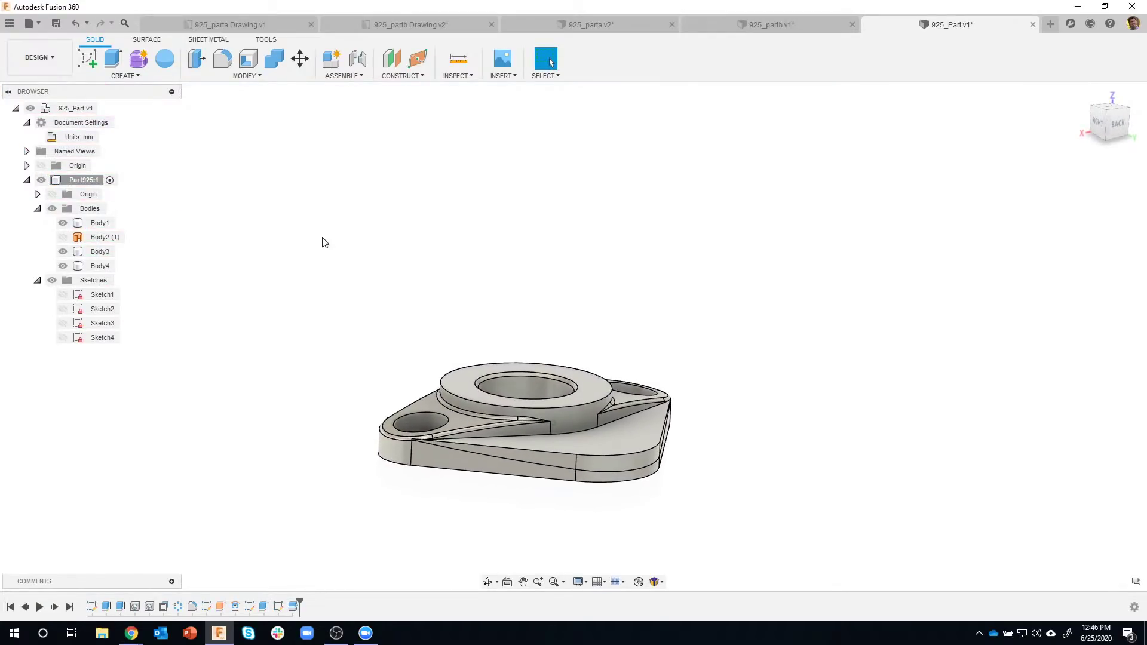
pyautogui.scroll(2, 265, 316)
pyautogui.moveTo(304, 344); pyautogui.dragTo(269, 309, button='middle')
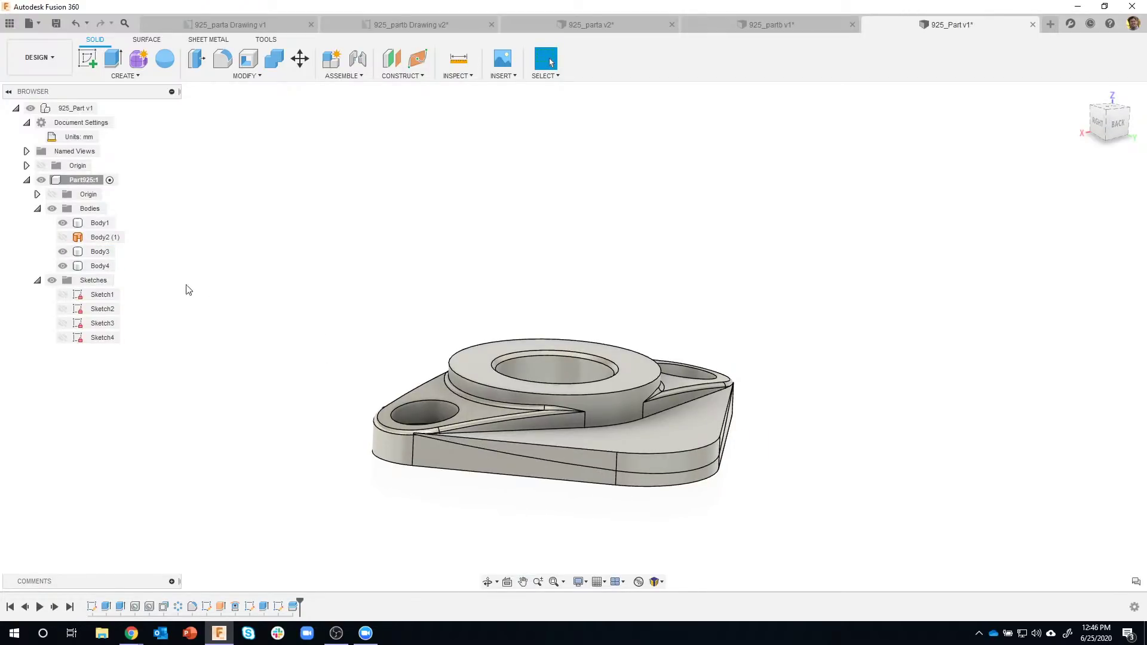
pyautogui.click(106, 253)
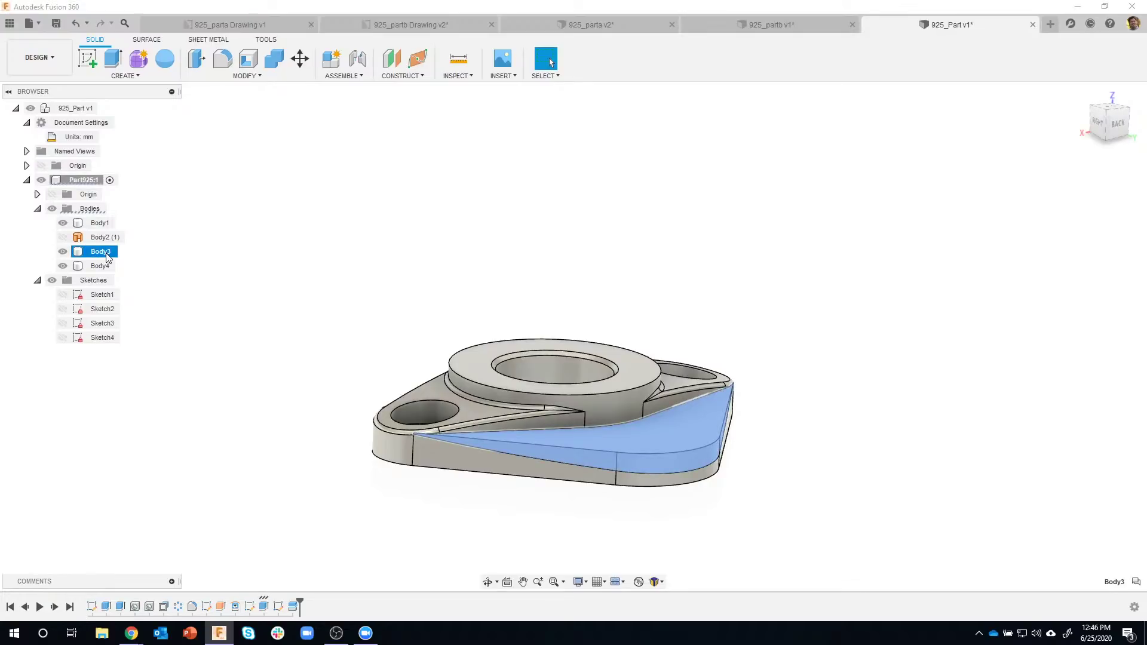
pyautogui.rightClick(100, 257)
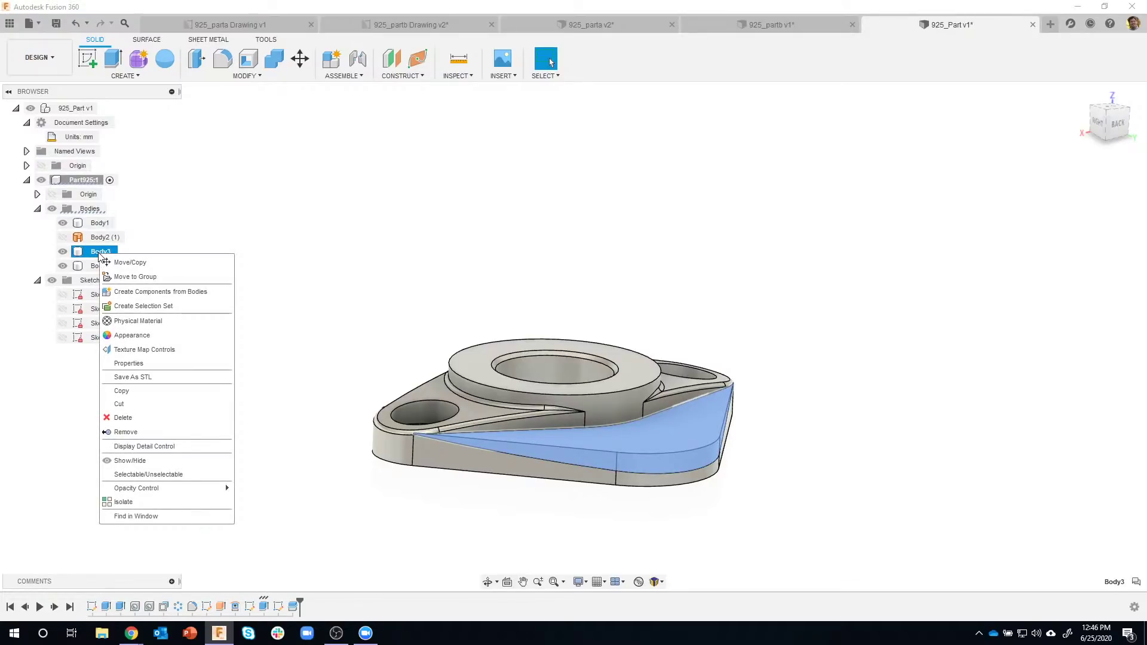
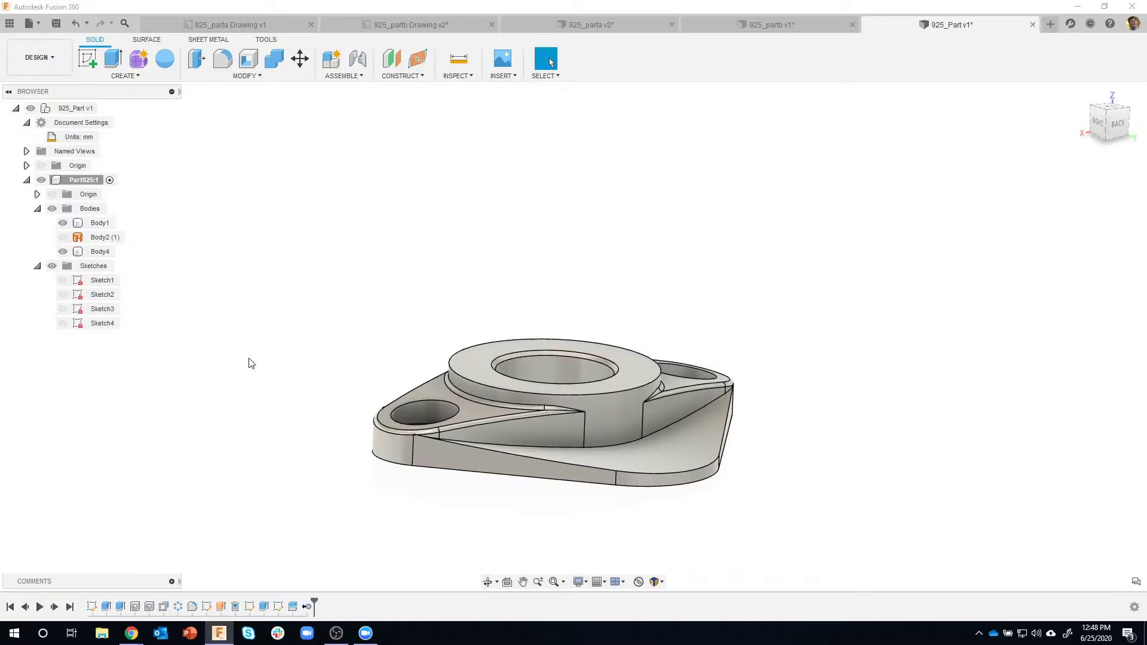
# - Mirror the lower side ear body across the vertical origin plane through the flange's centre, with Bodies as the pattern type
pyautogui.keyDown('shift'); pyautogui.moveTo(251, 363); pyautogui.dragTo(646, 137, button='middle'); pyautogui.keyUp('shift')
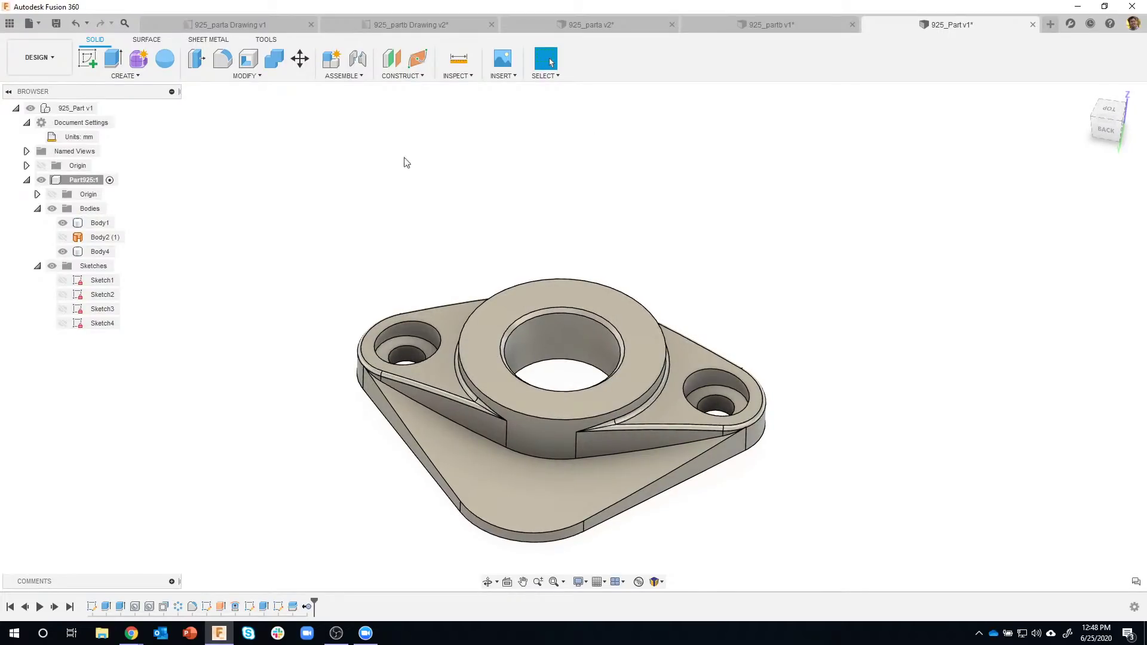
pyautogui.click(137, 77)
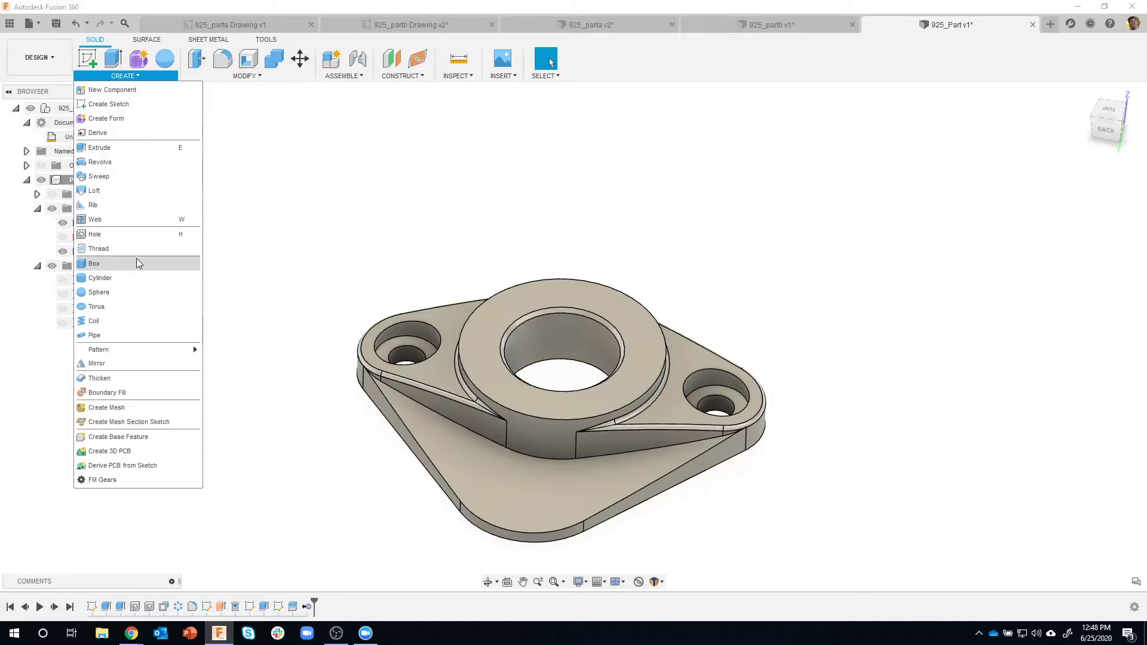
pyautogui.click(128, 363)
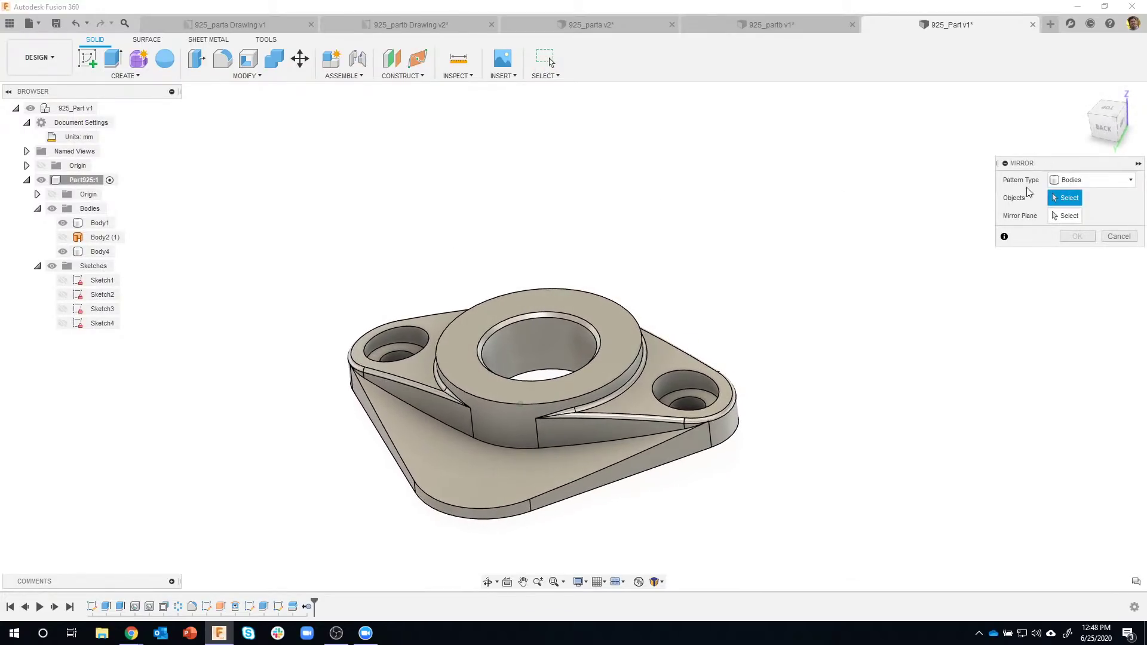
pyautogui.click(493, 470)
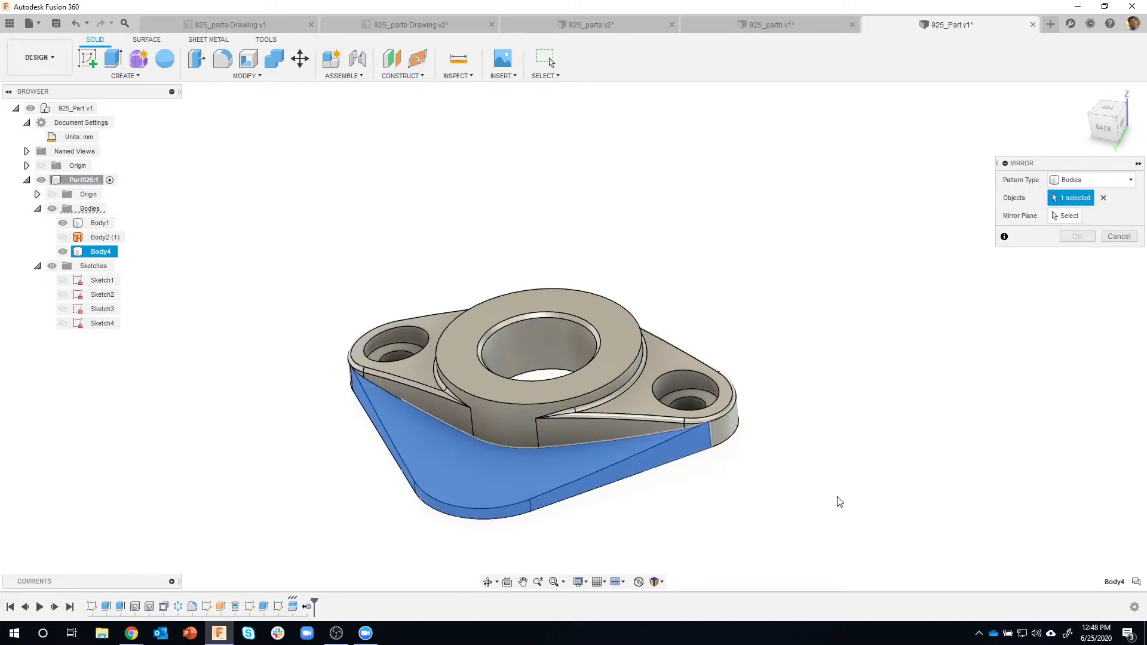
pyautogui.click(1072, 223)
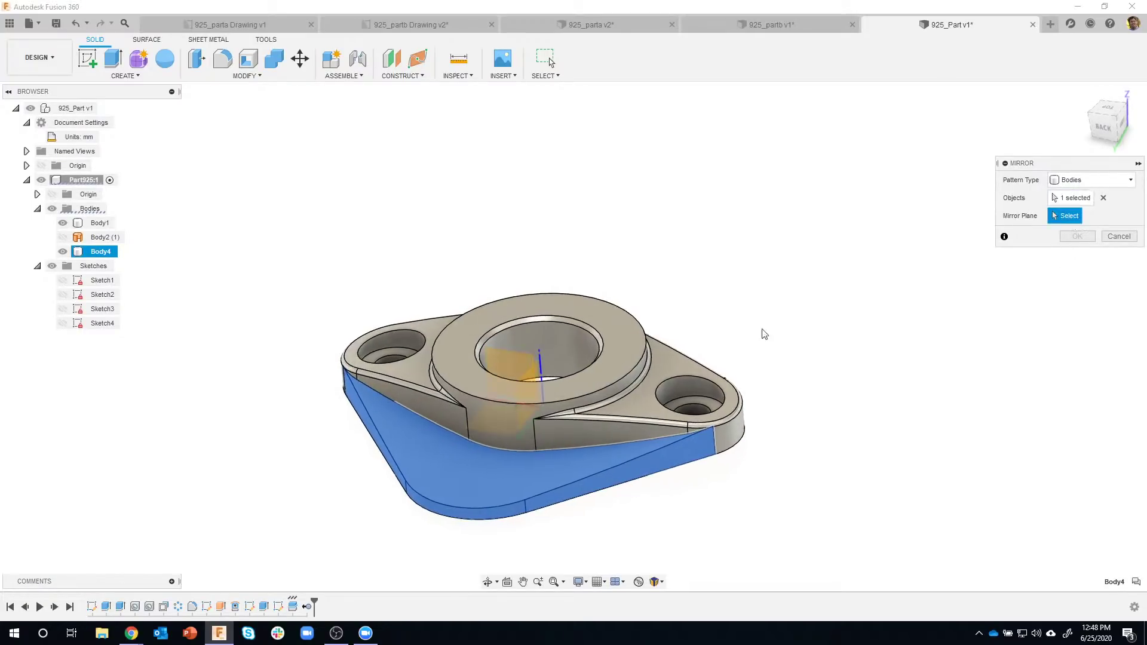
pyautogui.click(519, 364)
pyautogui.keyDown('shift'); pyautogui.moveTo(952, 496); pyautogui.dragTo(1001, 401, button='middle'); pyautogui.keyUp('shift')
pyautogui.click(1069, 240)
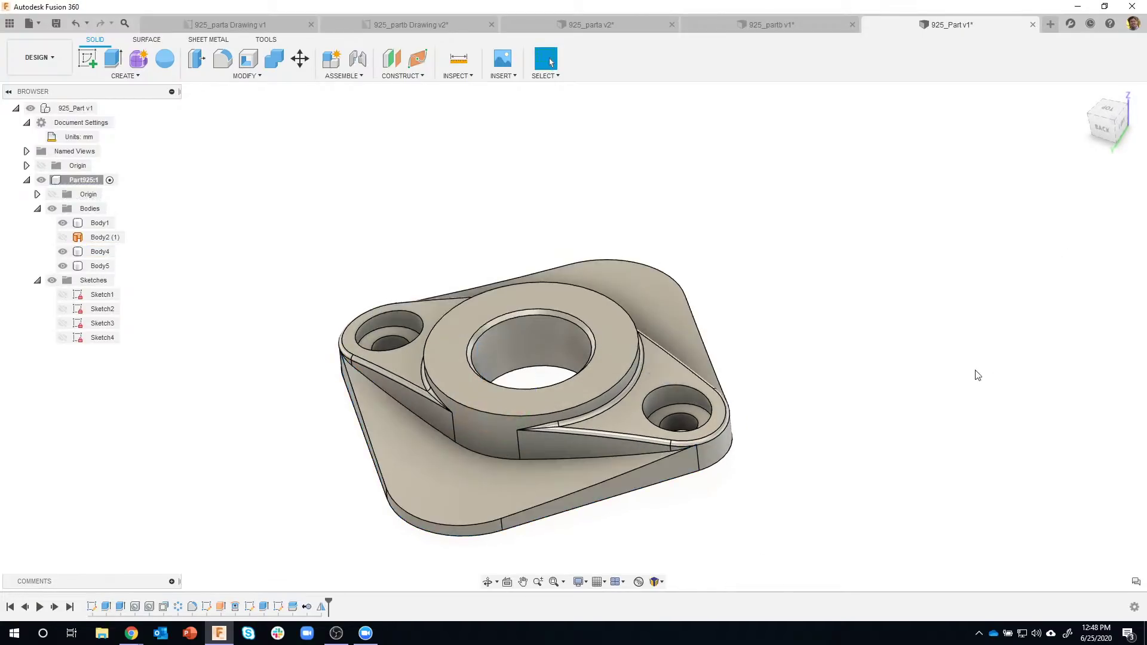
# - Find the Combine command in the design shortcuts search and add it to the shortcuts box
pyautogui.keyDown('shift'); pyautogui.moveTo(422, 184); pyautogui.dragTo(102, 229, button='middle'); pyautogui.keyUp('shift')
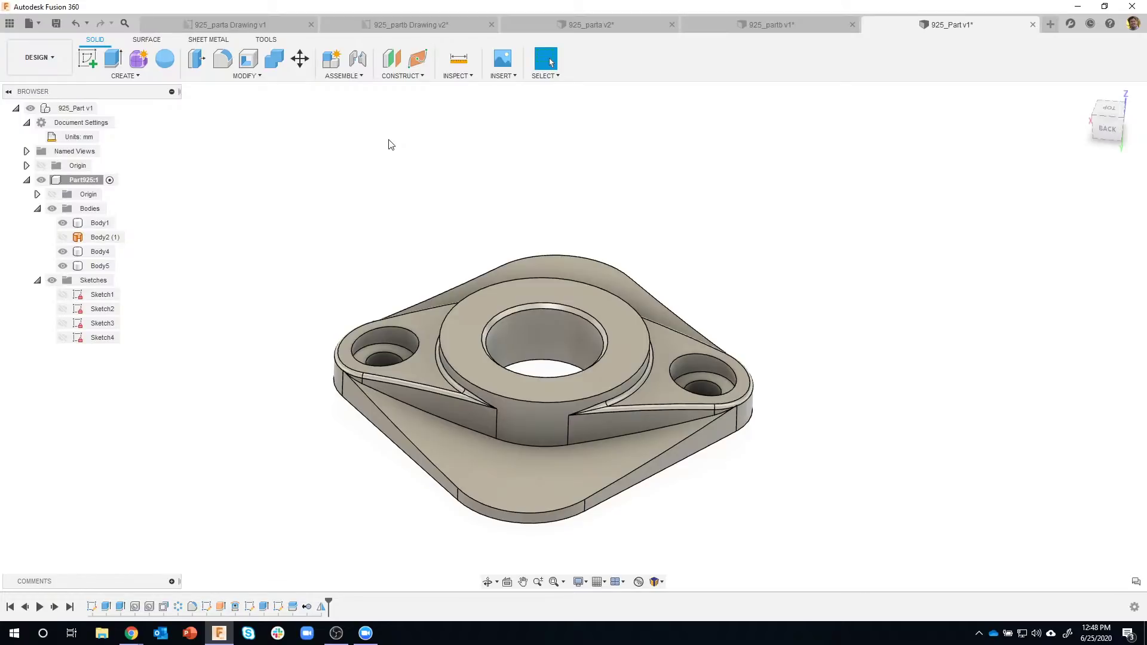
pyautogui.keyDown('shift'); pyautogui.moveTo(484, 180); pyautogui.dragTo(425, 174, button='middle'); pyautogui.keyUp('shift')
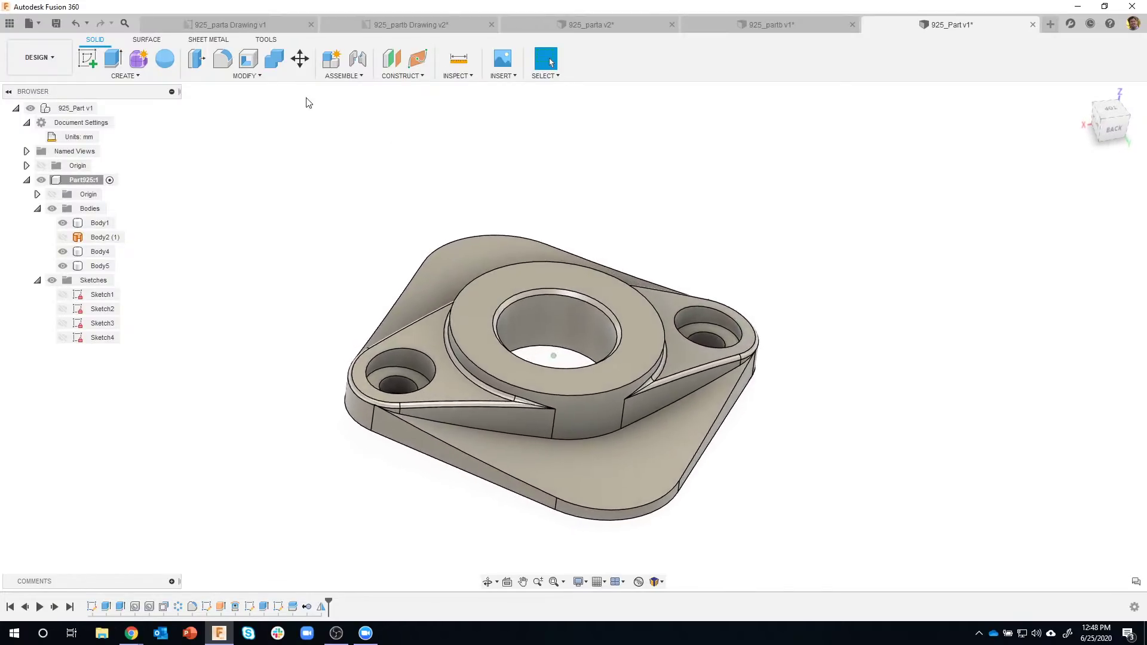
pyautogui.click(256, 76)
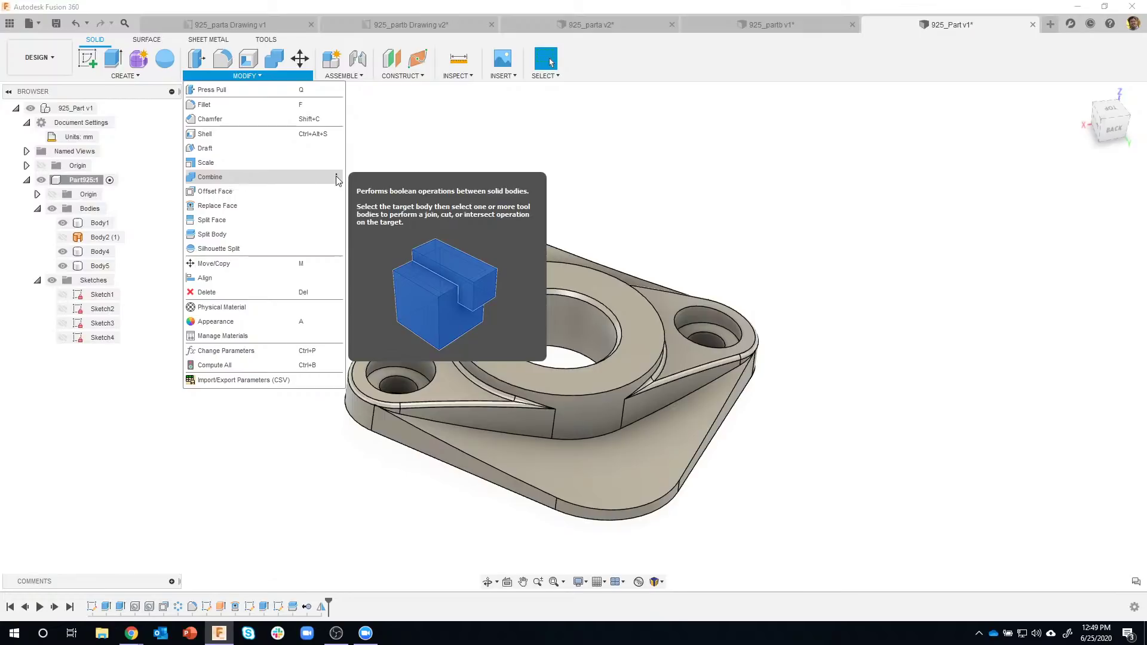
pyautogui.keyDown('shift'); pyautogui.moveTo(783, 182); pyautogui.dragTo(791, 188, button='middle'); pyautogui.keyUp('shift')
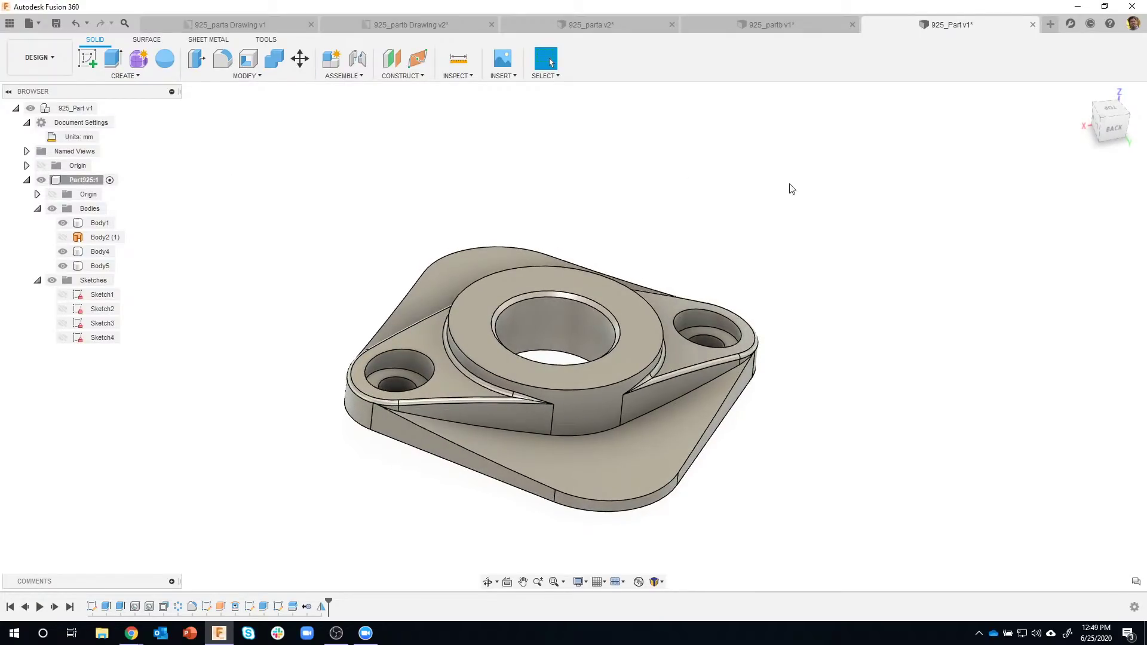
pyautogui.press('s')
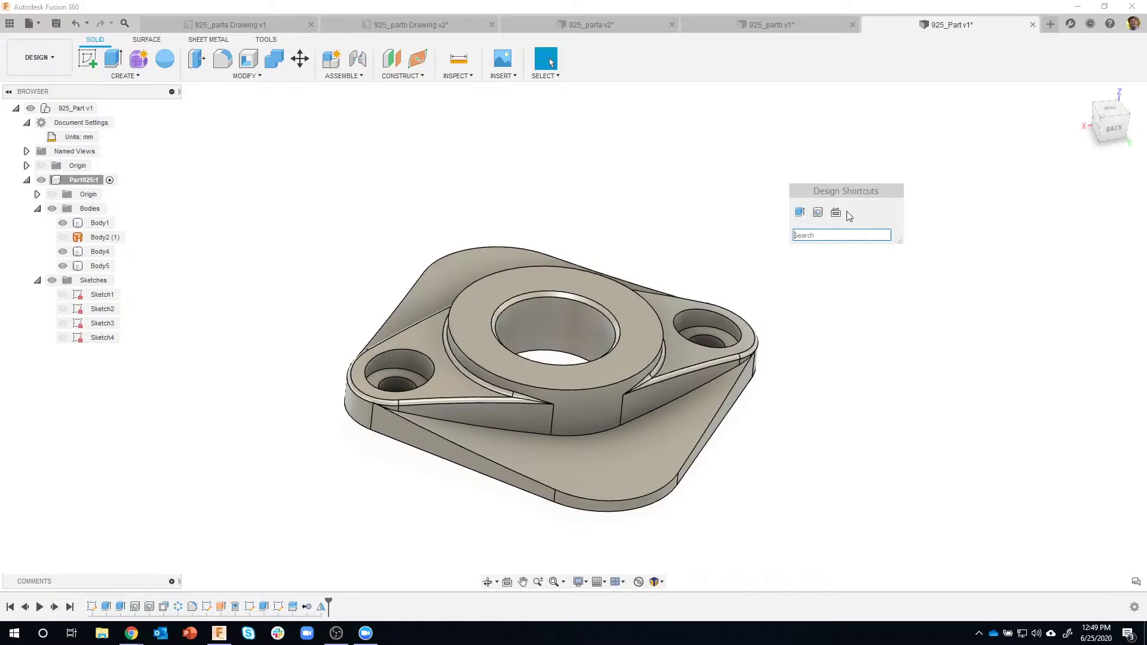
pyautogui.click(826, 234)
pyautogui.write('co')
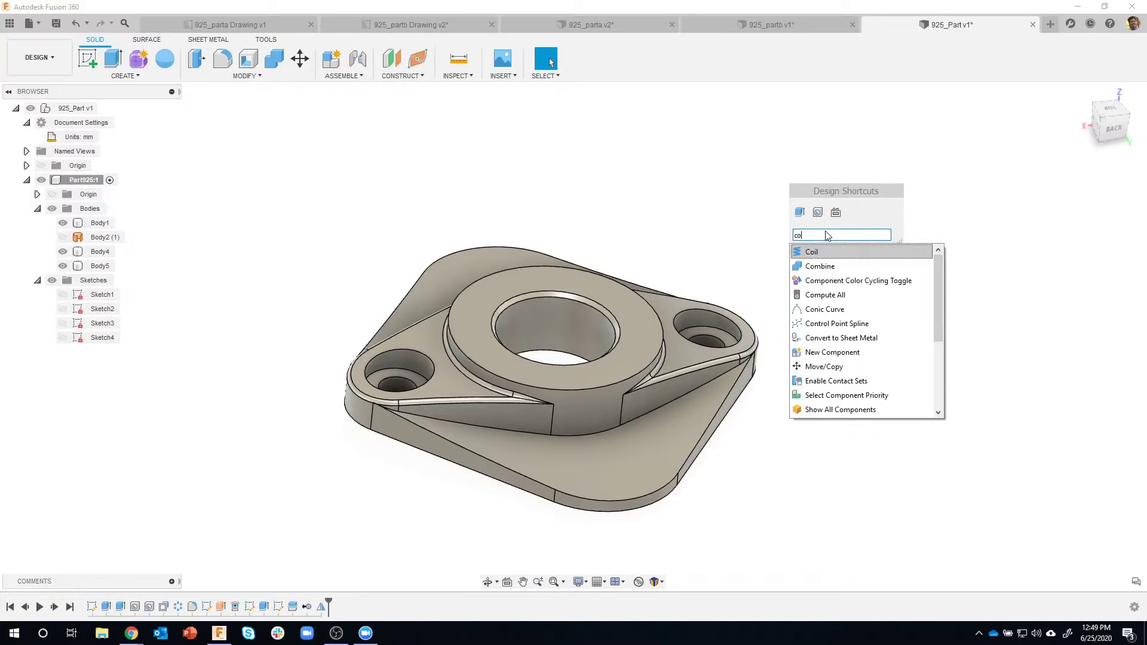
pyautogui.write('m')
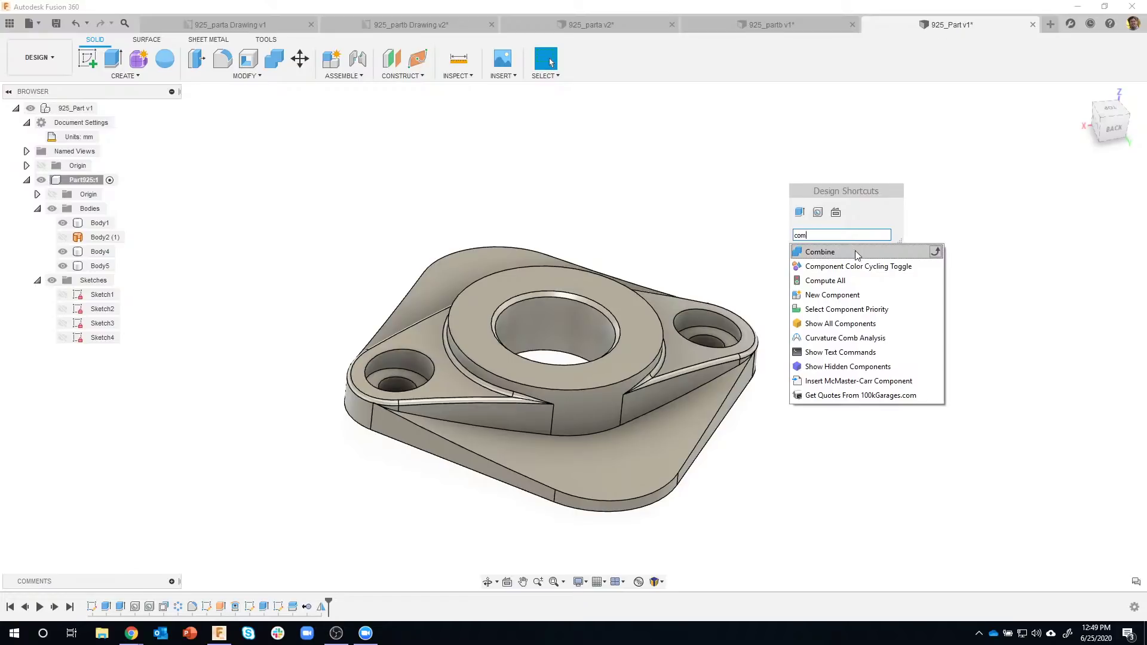
pyautogui.click(935, 252)
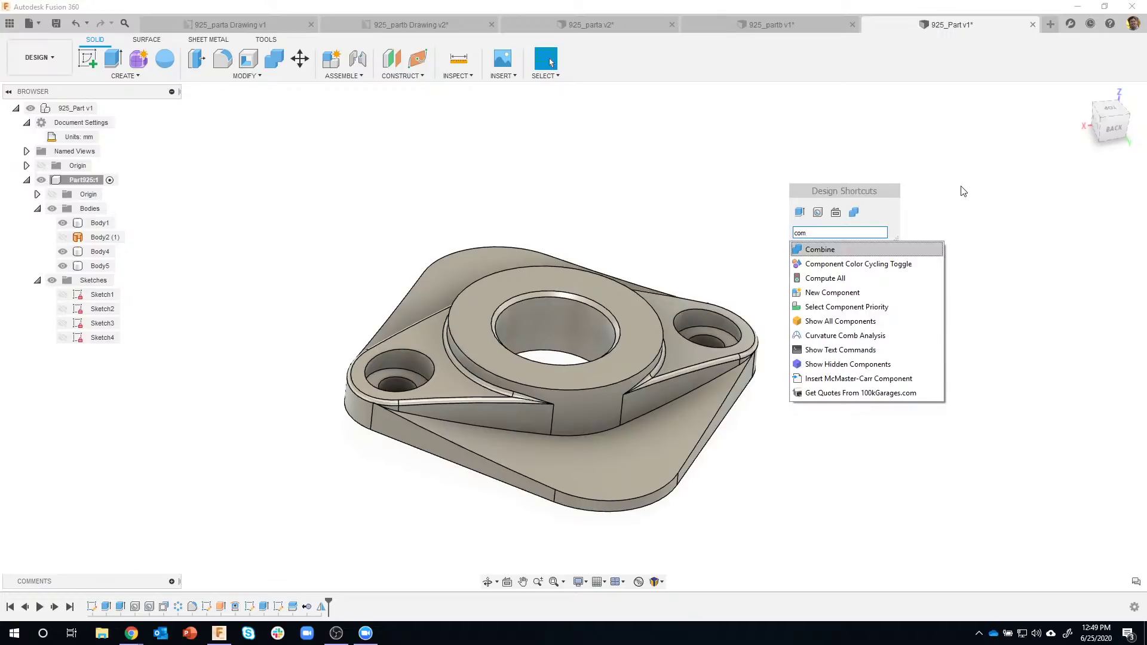
pyautogui.press('Escape')
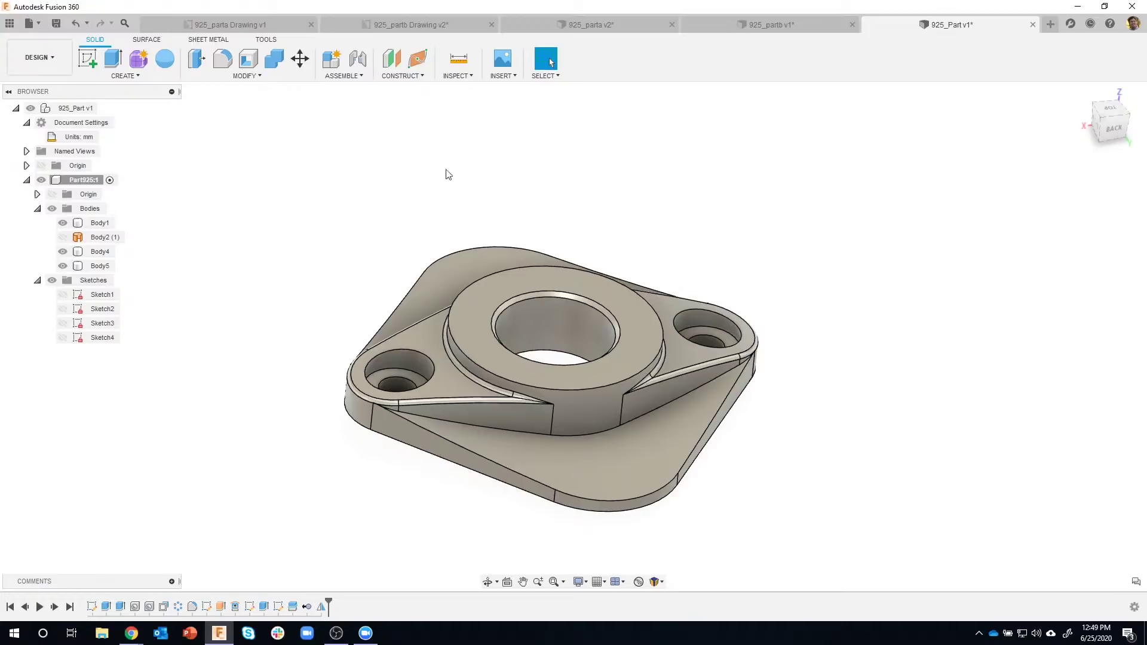
# - Combine the flange body as target with both side ear bodies as tools, using the Join operation
pyautogui.click(238, 83)
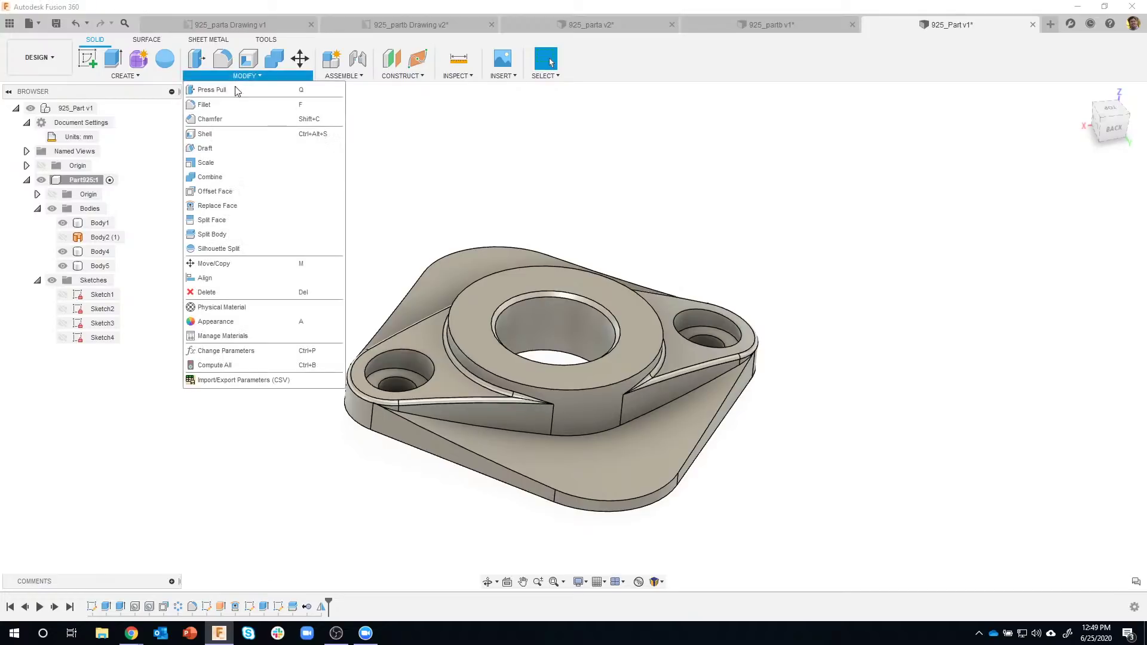
pyautogui.click(635, 174)
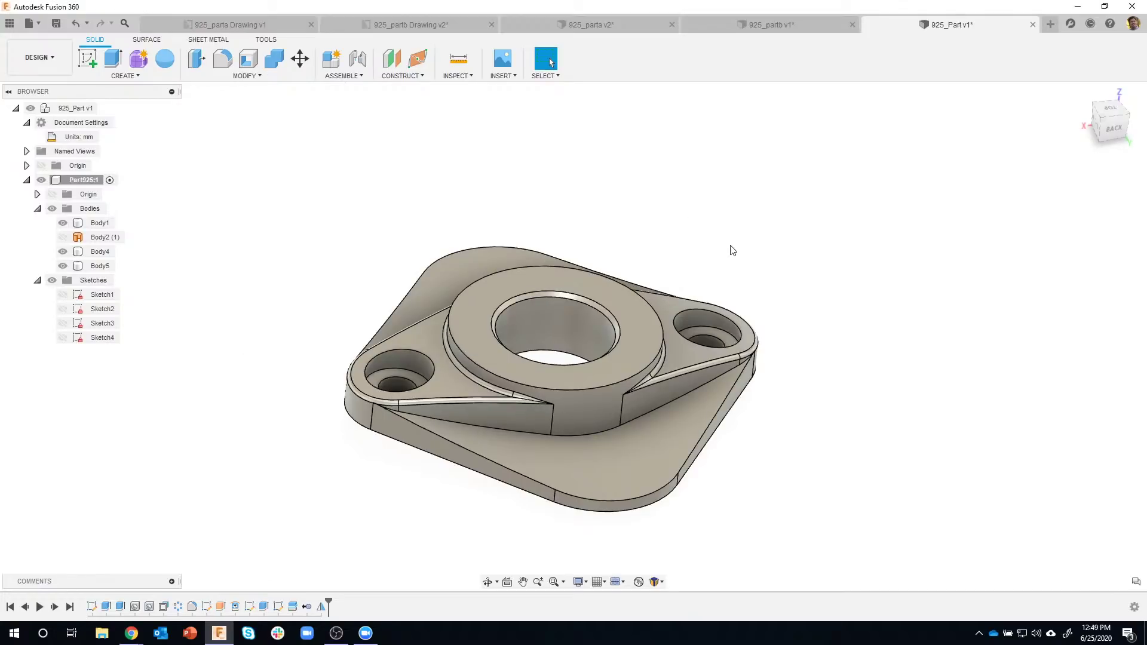
pyautogui.press('s')
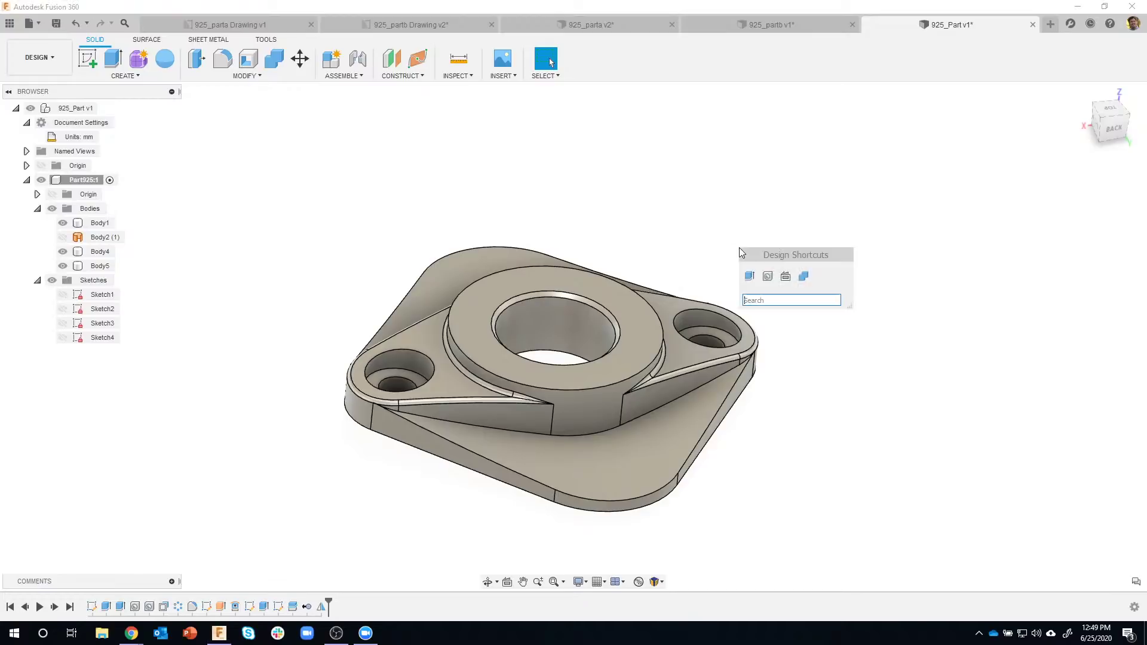
pyautogui.click(803, 278)
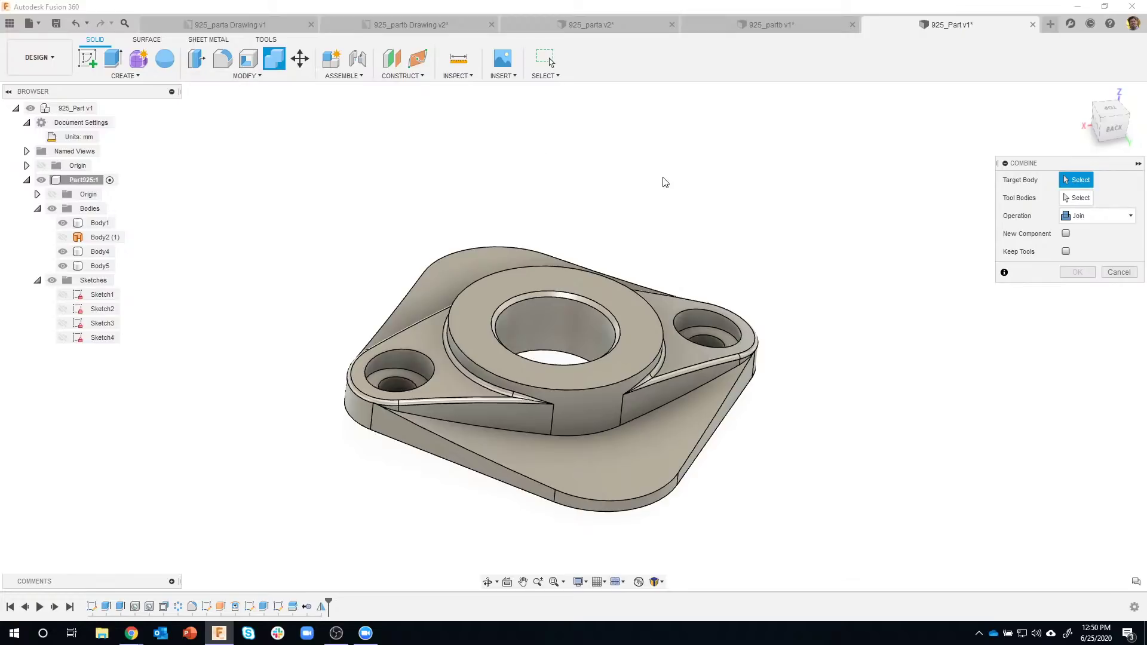
pyautogui.keyDown('shift'); pyautogui.moveTo(666, 182); pyautogui.dragTo(687, 179, button='middle'); pyautogui.keyUp('shift')
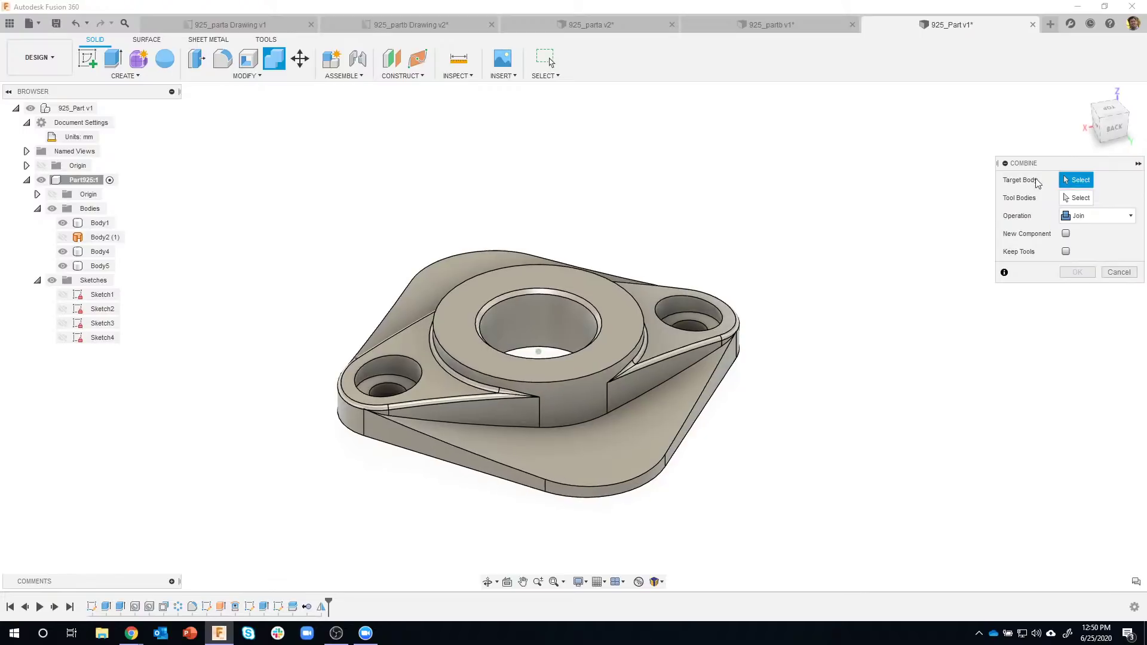
pyautogui.click(603, 303)
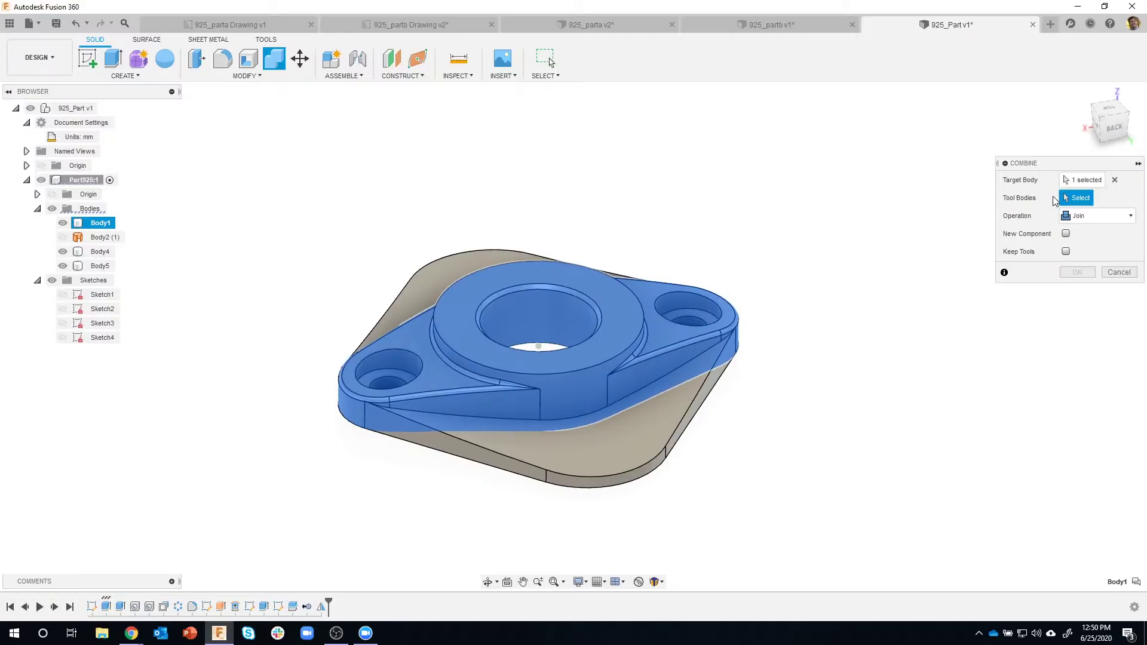
pyautogui.click(664, 439)
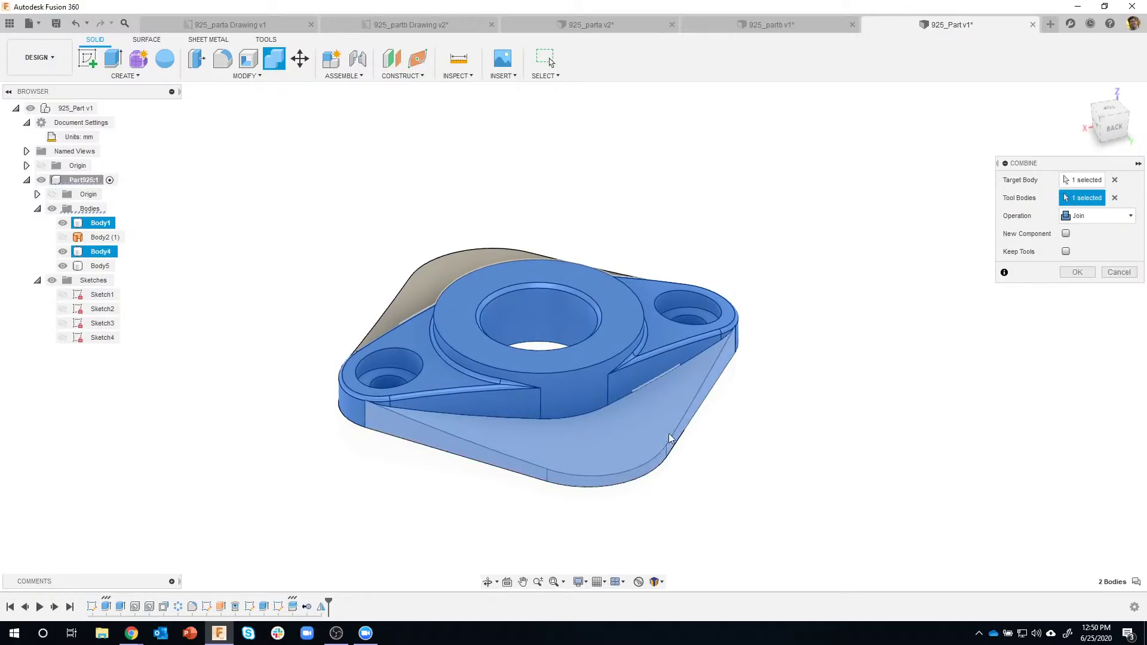
pyautogui.click(461, 264)
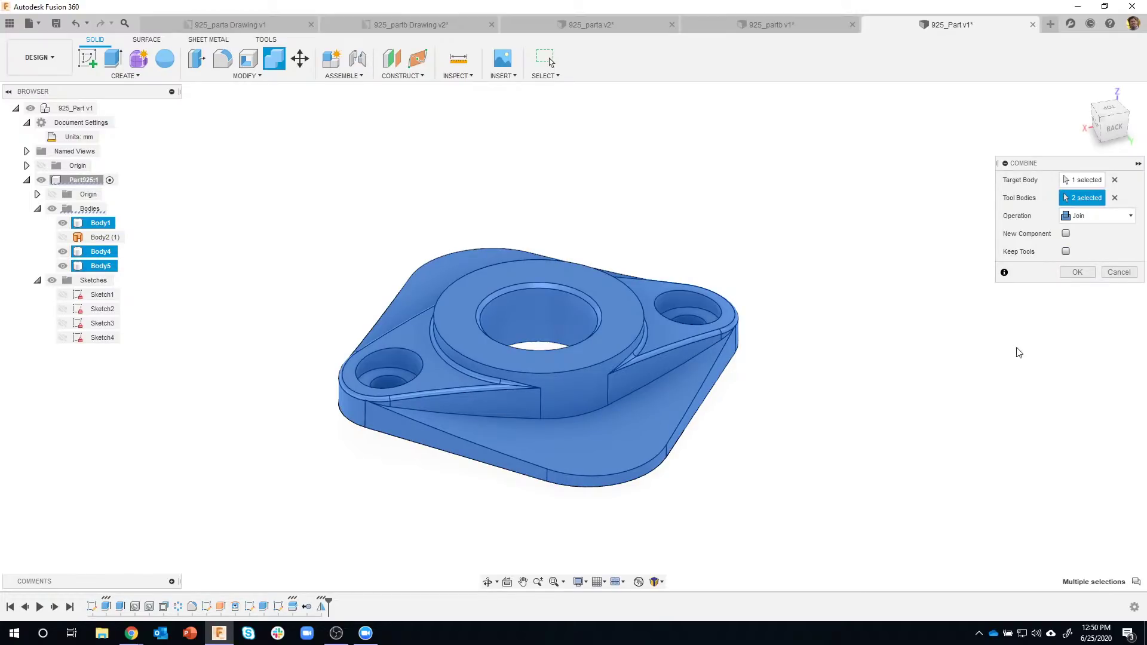
pyautogui.click(1078, 272)
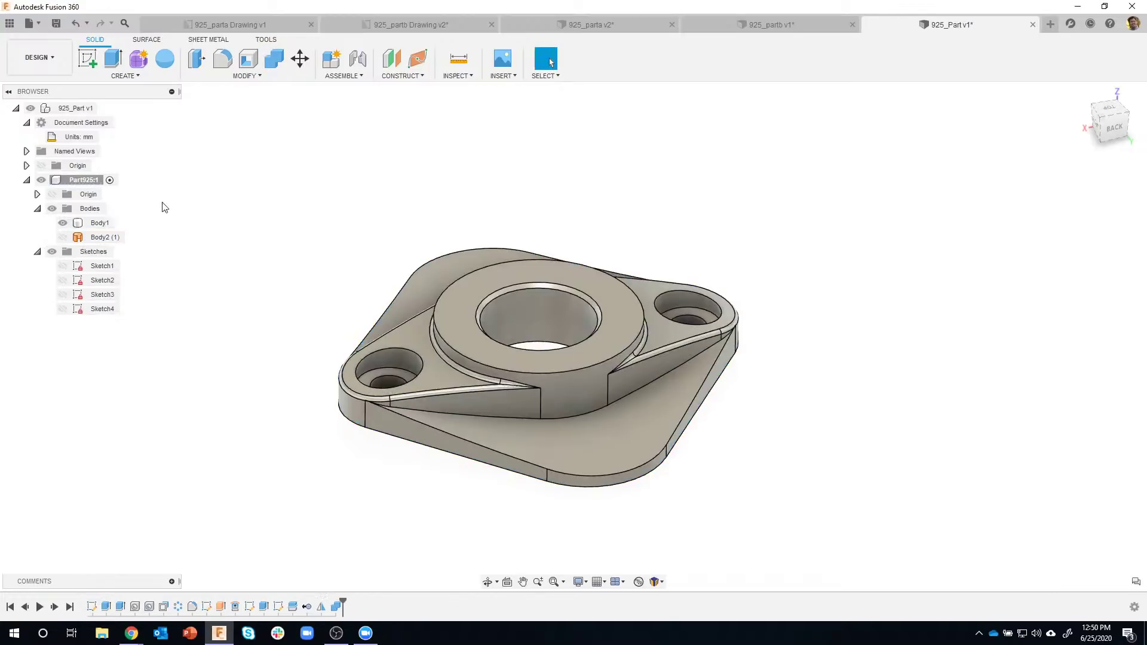
# - Examine the combined flange body, including where the side ear meets the rounded end around the counterbored hole
pyautogui.click(107, 223)
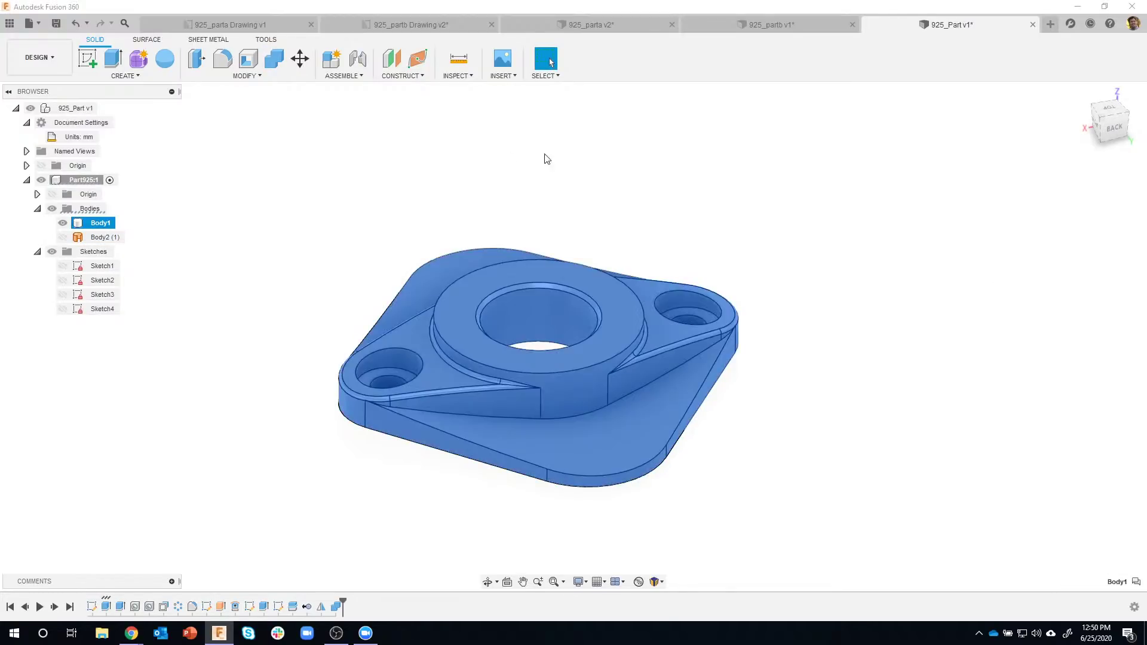
pyautogui.click(603, 159)
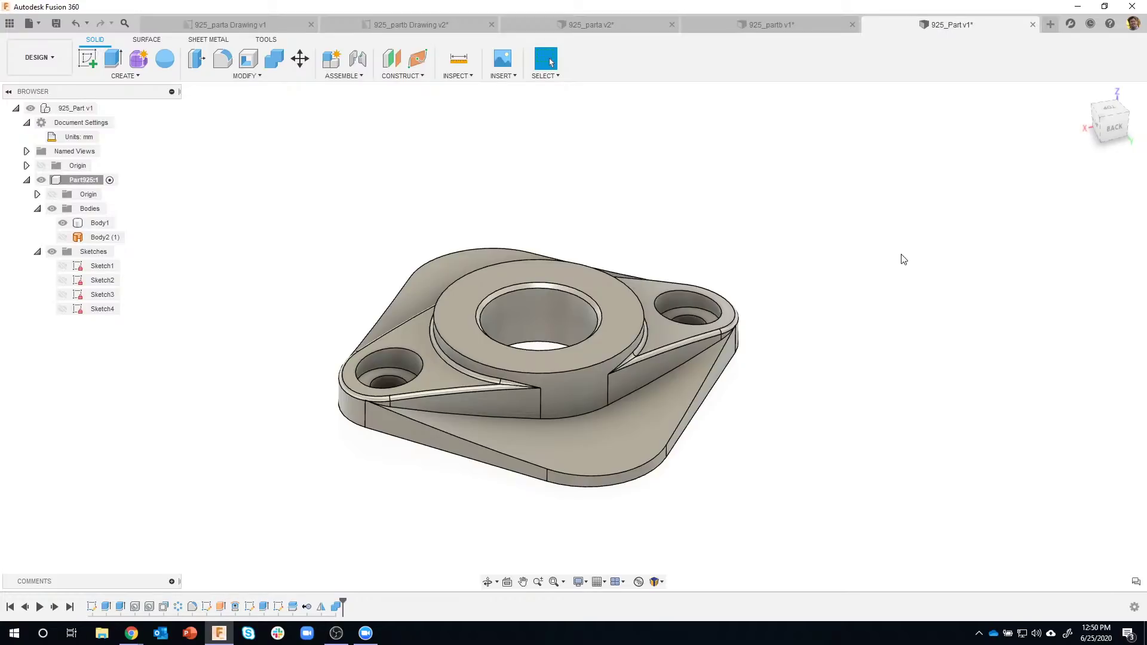
pyautogui.scroll(8, 374, 399)
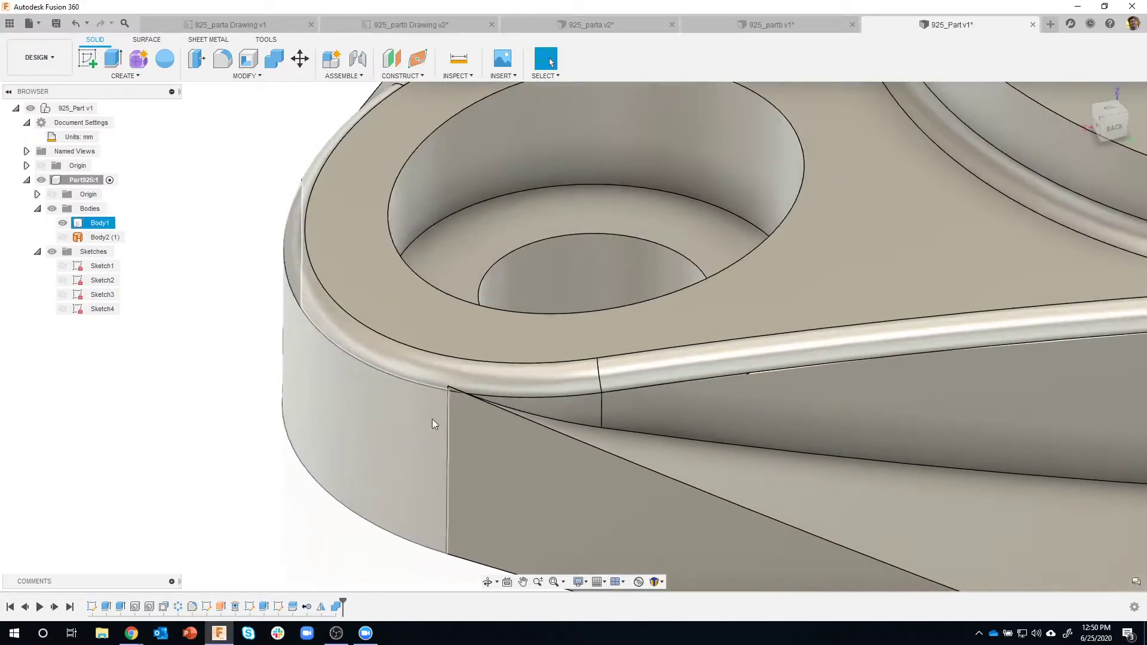
pyautogui.scroll(5, 458, 395)
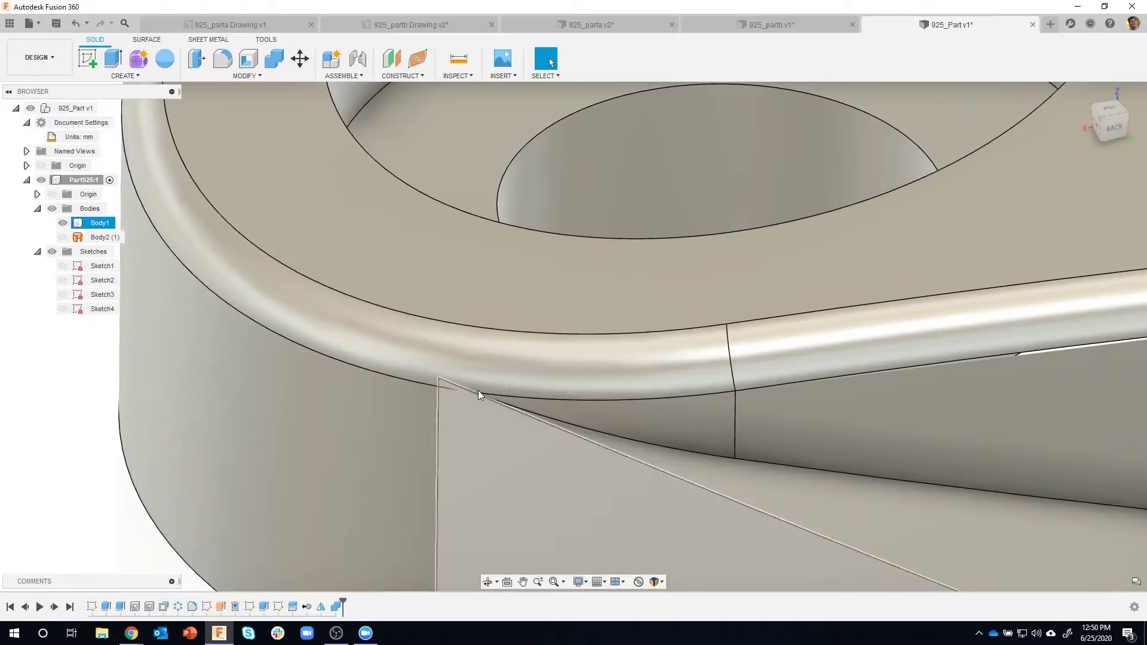
pyautogui.scroll(-5, 432, 403)
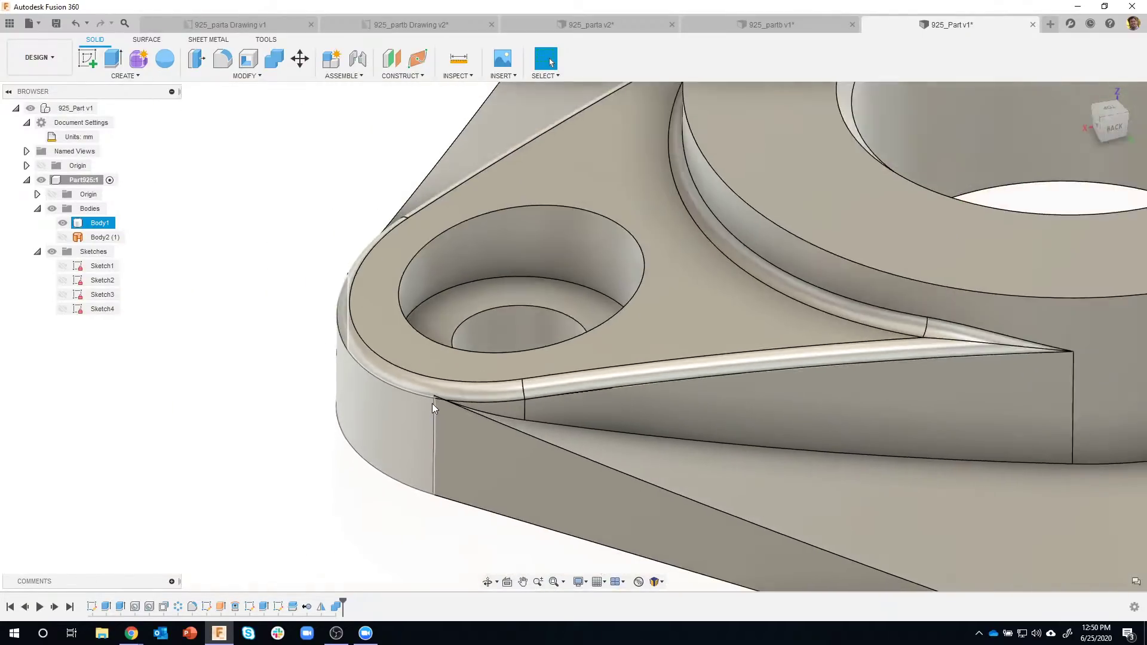
pyautogui.scroll(-10, 432, 403)
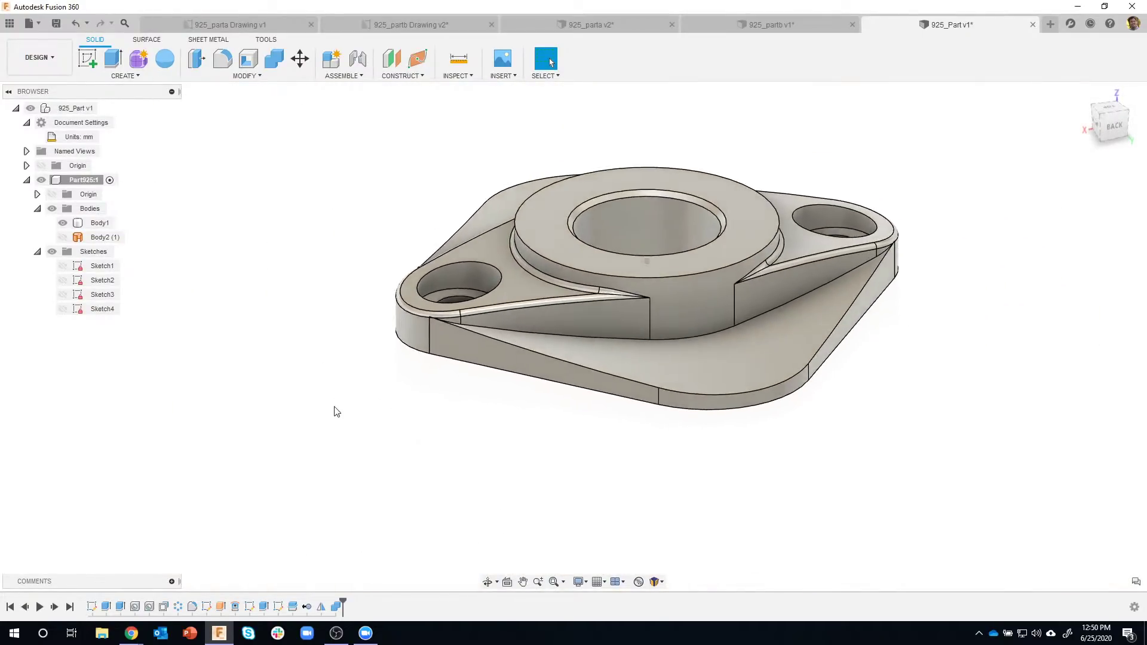
pyautogui.keyDown('shift'); pyautogui.moveTo(334, 411); pyautogui.dragTo(327, 417, button='middle'); pyautogui.keyUp('shift')
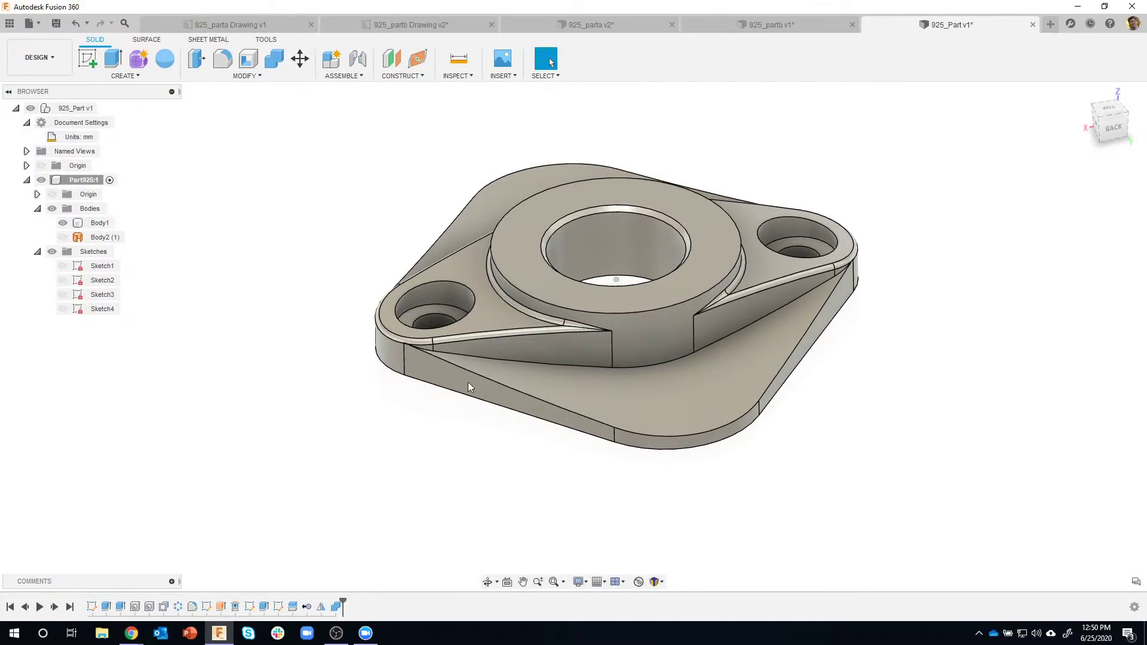
pyautogui.keyDown('shift'); pyautogui.moveTo(468, 386); pyautogui.dragTo(605, 296, button='middle'); pyautogui.keyUp('shift')
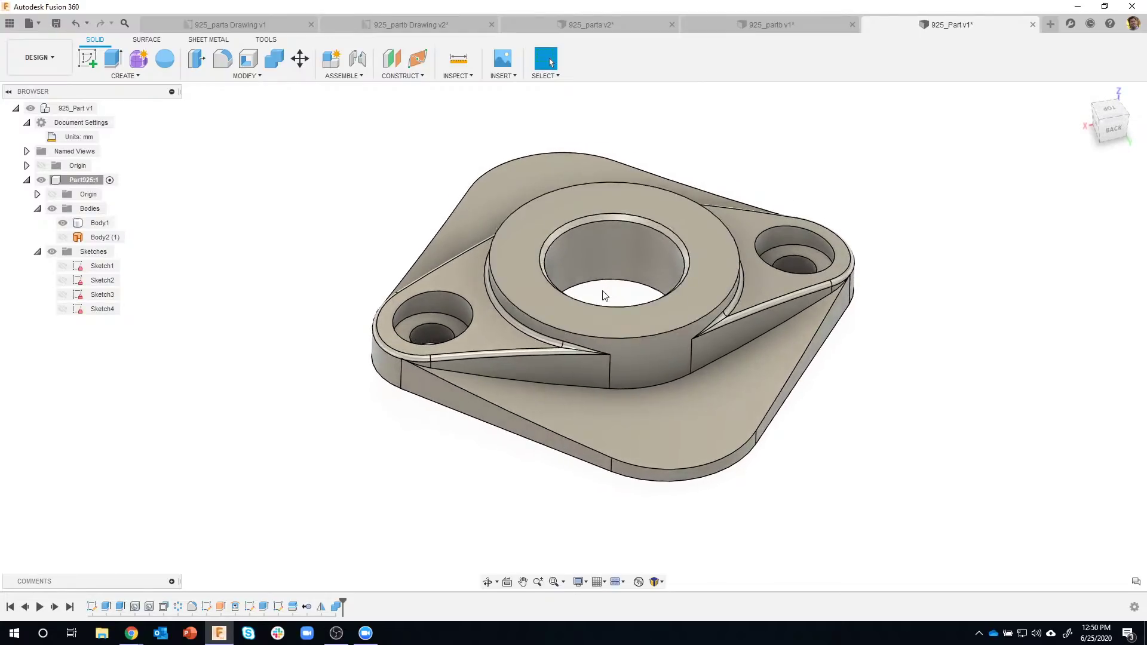
pyautogui.moveTo(590, 193); pyautogui.dragTo(591, 222, button='middle')
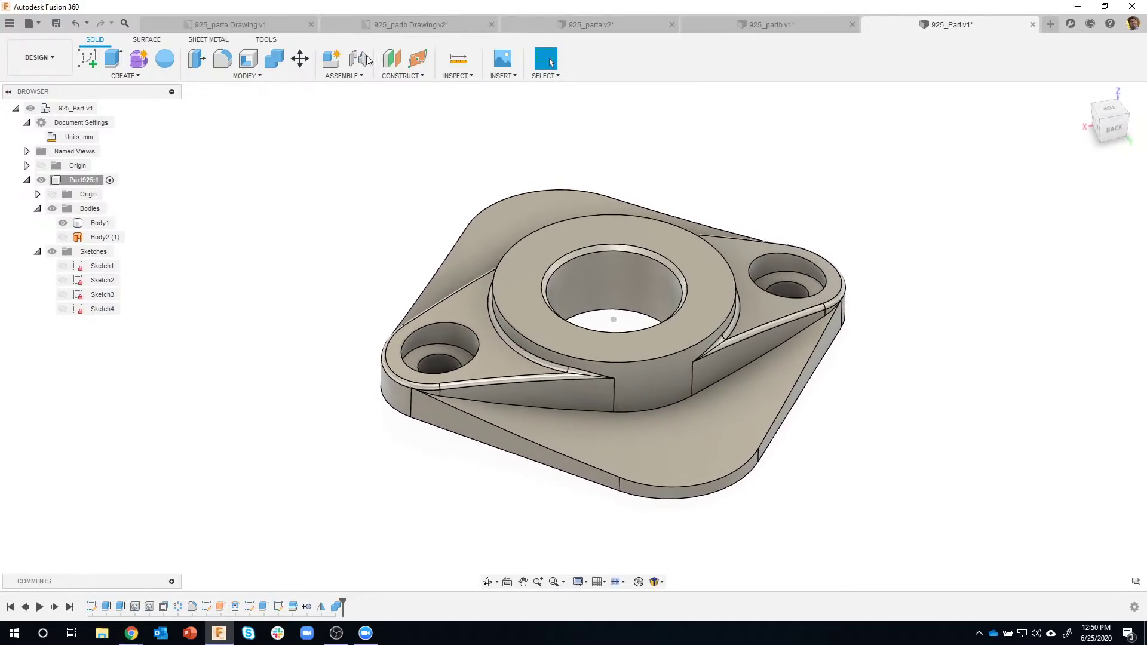
# - Check the 925_partb drawing's top, side and isometric views for the remaining ears, and return to the 925_Part model
pyautogui.click(413, 27)
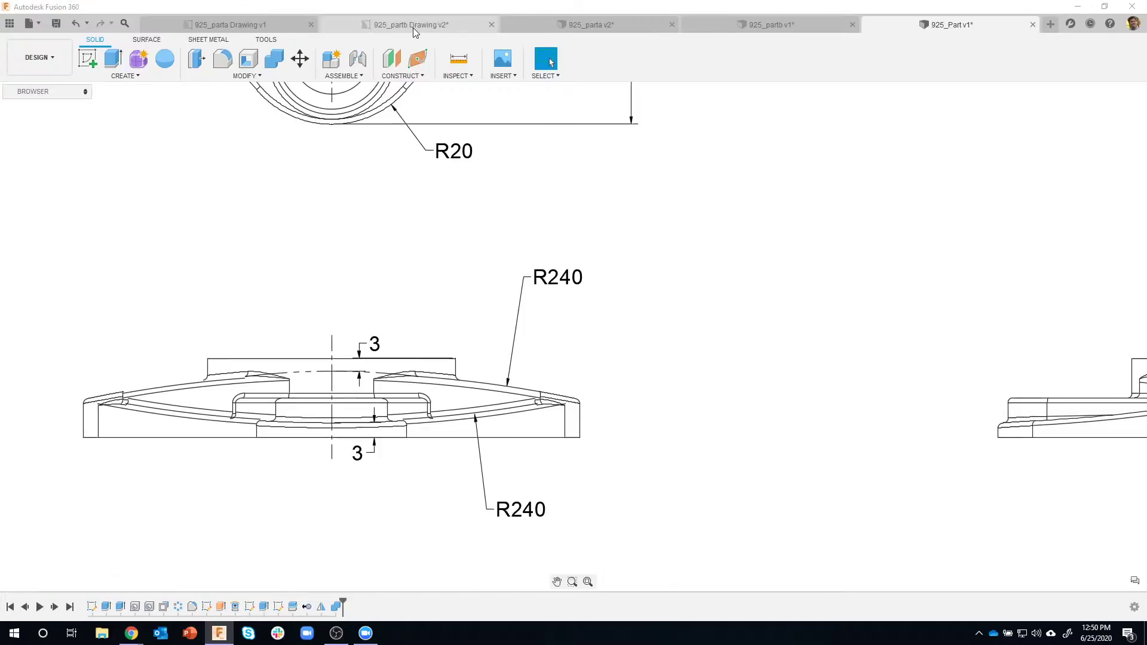
pyautogui.moveTo(688, 189); pyautogui.dragTo(580, 325, button='middle')
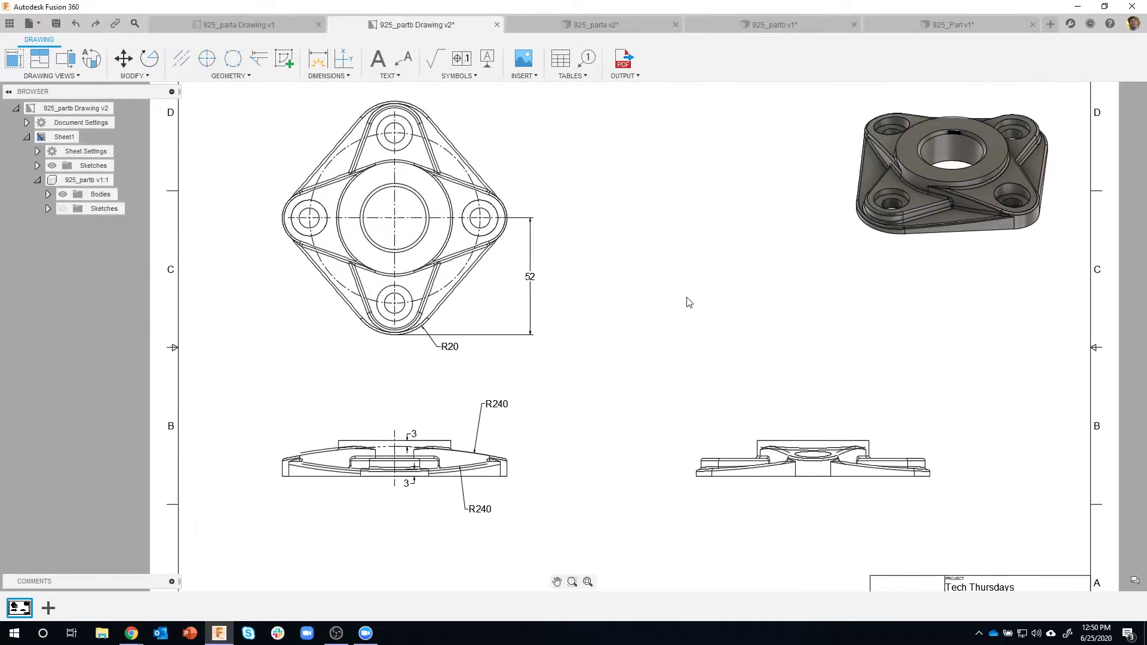
pyautogui.moveTo(713, 284); pyautogui.dragTo(647, 309, button='middle')
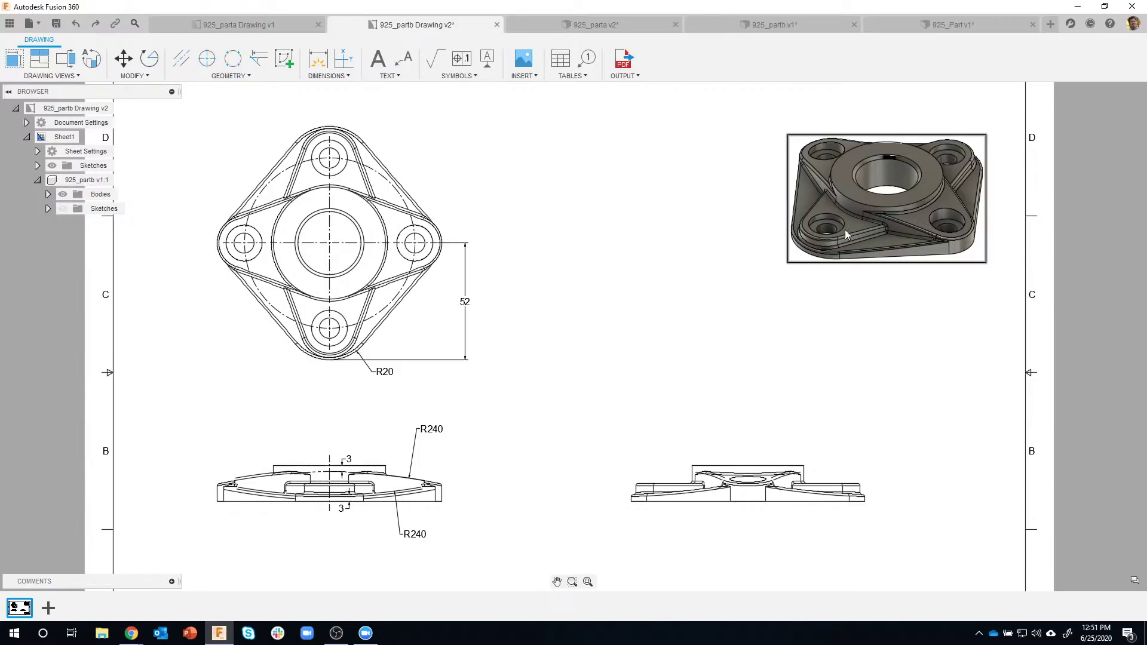
pyautogui.click(932, 27)
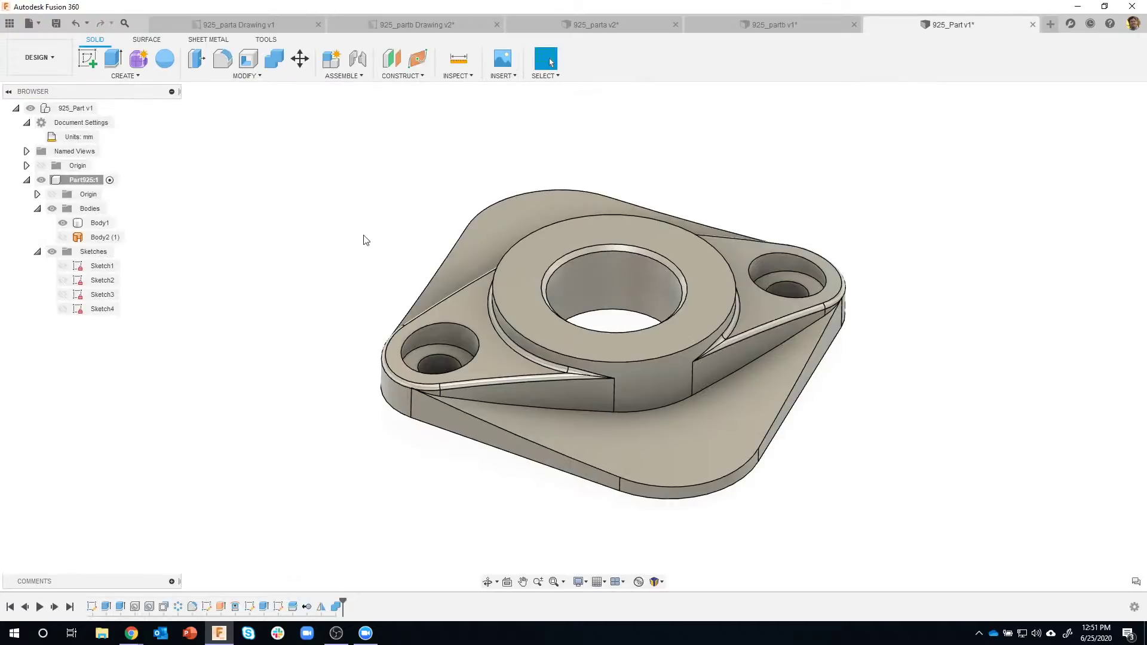
# - Set up a circular pattern of features, selecting the six timeline features from Extrude1 through the counterbored hole's circular pattern
pyautogui.keyDown('shift'); pyautogui.moveTo(366, 241); pyautogui.dragTo(791, 191, button='middle'); pyautogui.keyUp('shift')
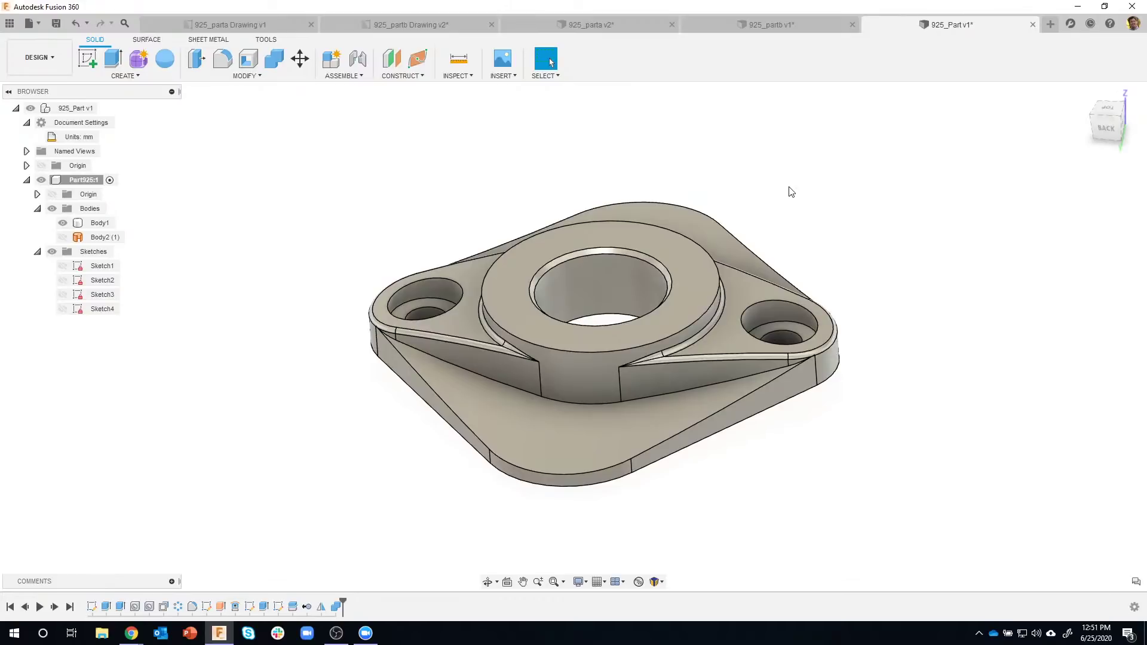
pyautogui.keyDown('shift'); pyautogui.moveTo(789, 187); pyautogui.dragTo(127, 91, button='middle'); pyautogui.keyUp('shift')
pyautogui.click(125, 77)
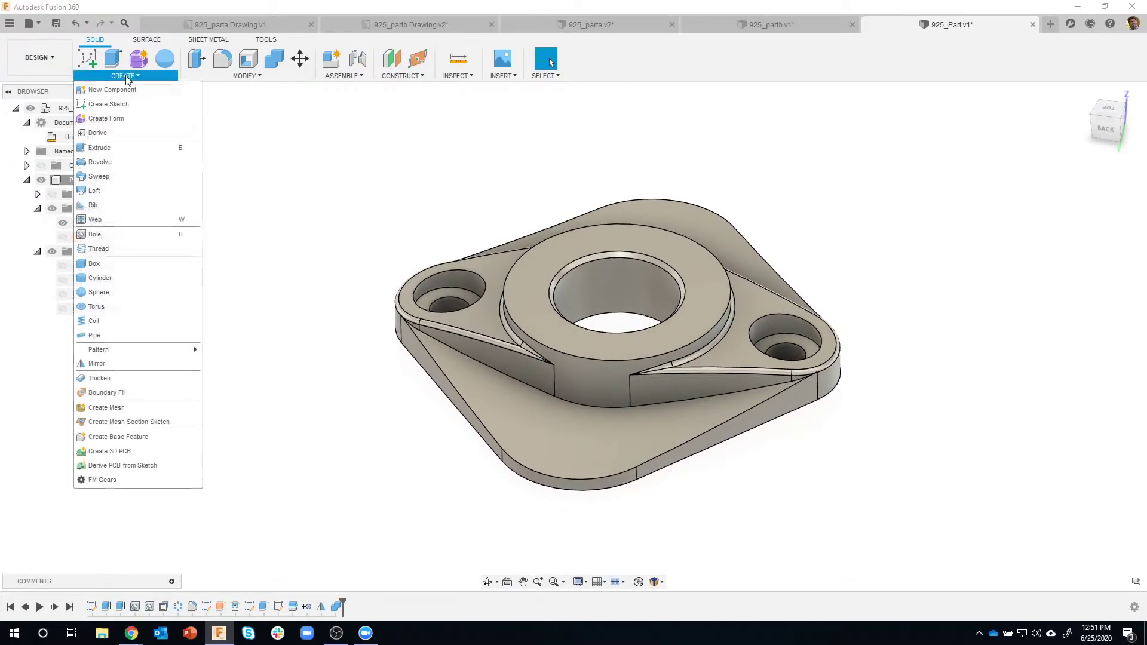
pyautogui.moveTo(138, 349)
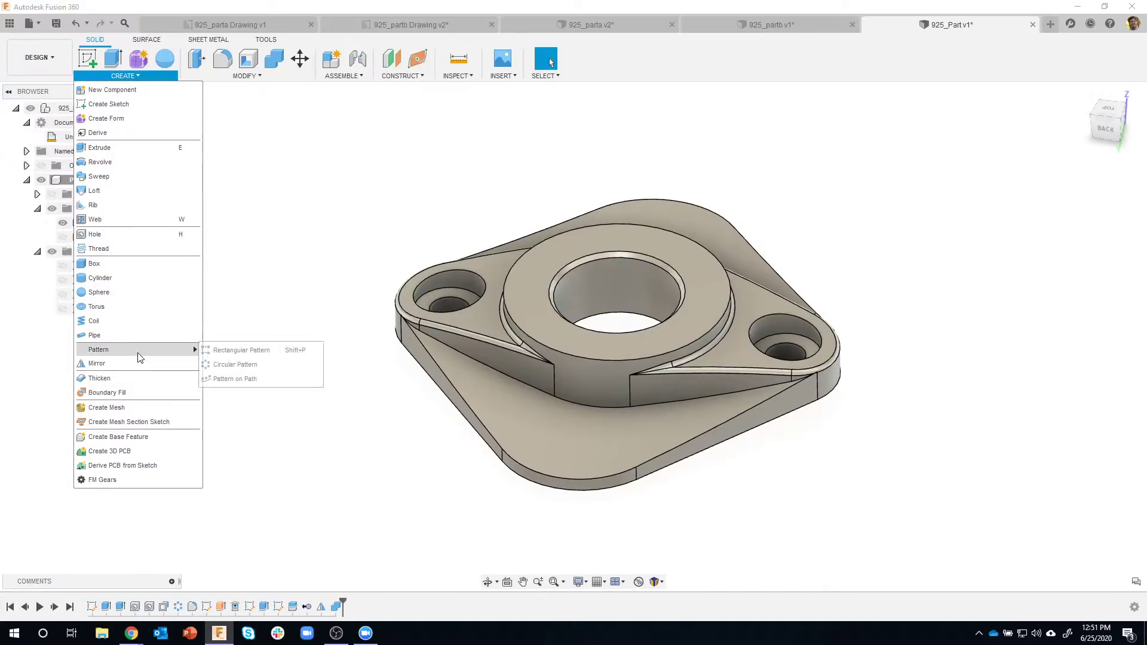
pyautogui.click(235, 364)
pyautogui.keyDown('shift'); pyautogui.moveTo(611, 322); pyautogui.dragTo(580, 325, button='middle'); pyautogui.keyUp('shift')
pyautogui.keyDown('shift'); pyautogui.moveTo(1043, 189); pyautogui.dragTo(1070, 184, button='middle'); pyautogui.keyUp('shift')
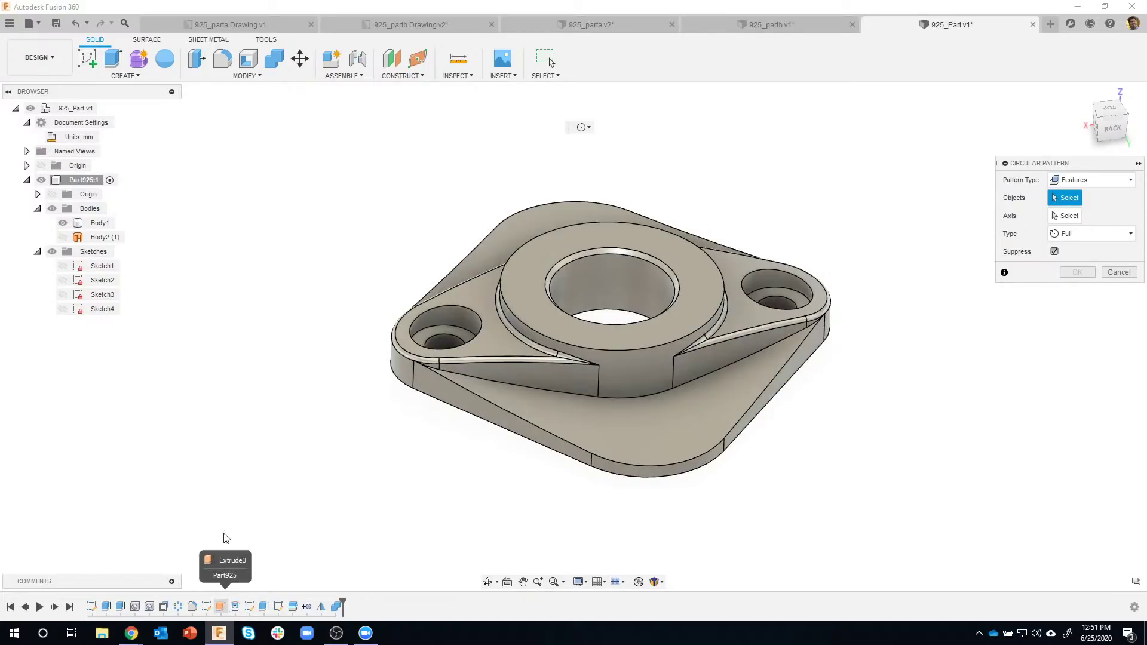
pyautogui.click(107, 607)
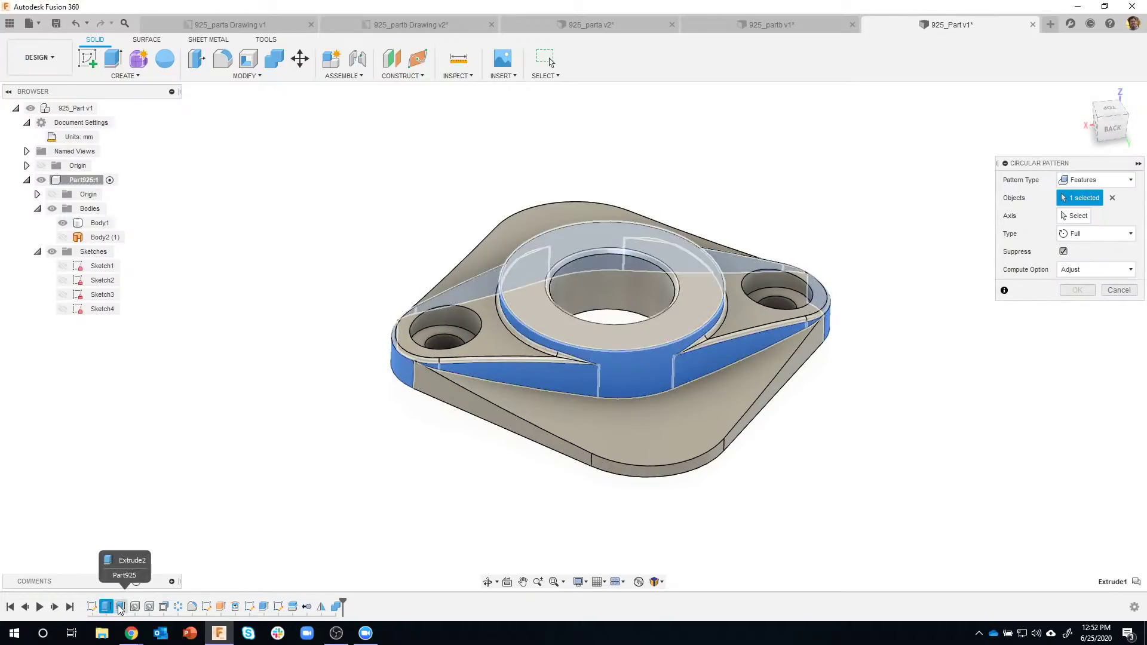
pyautogui.click(120, 607)
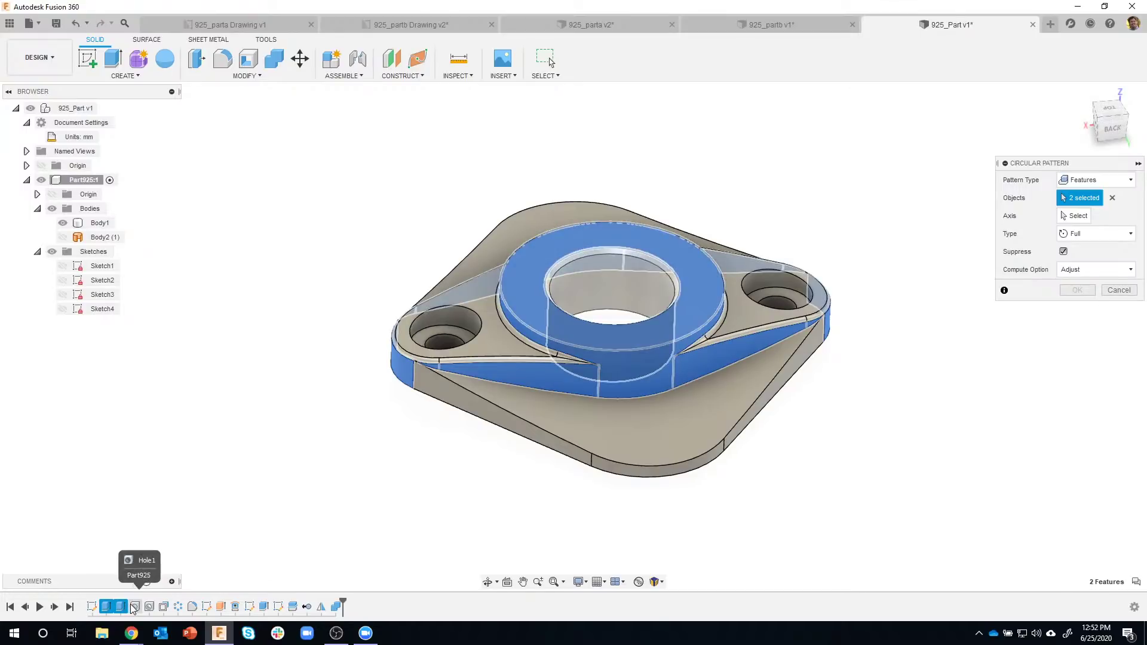
pyautogui.click(132, 607)
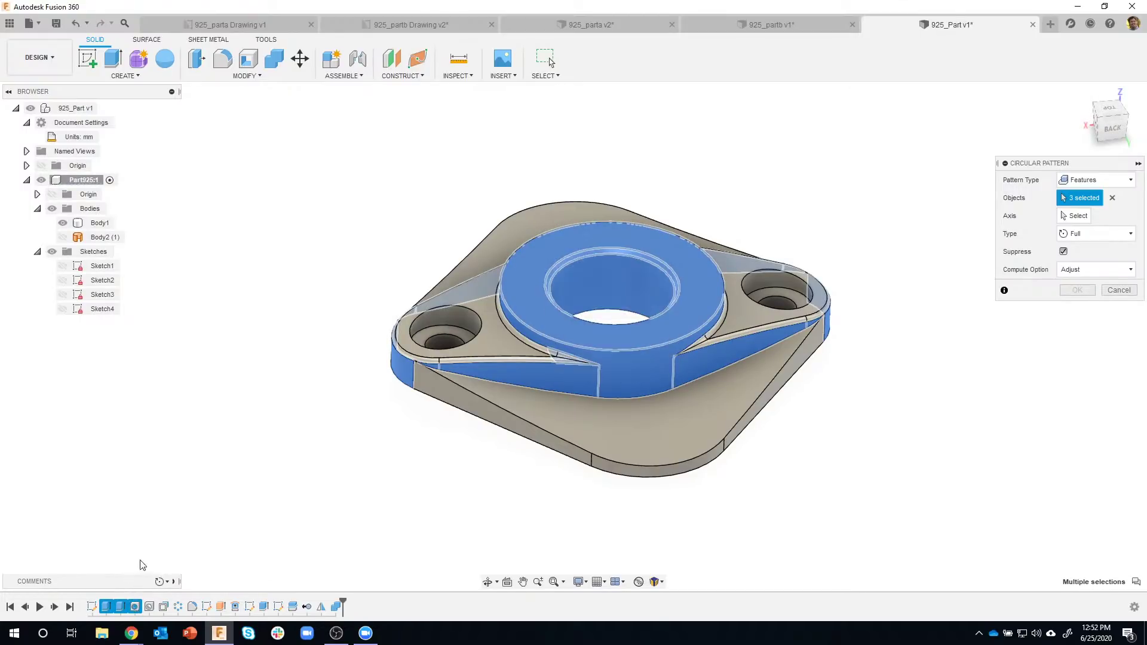
pyautogui.click(150, 608)
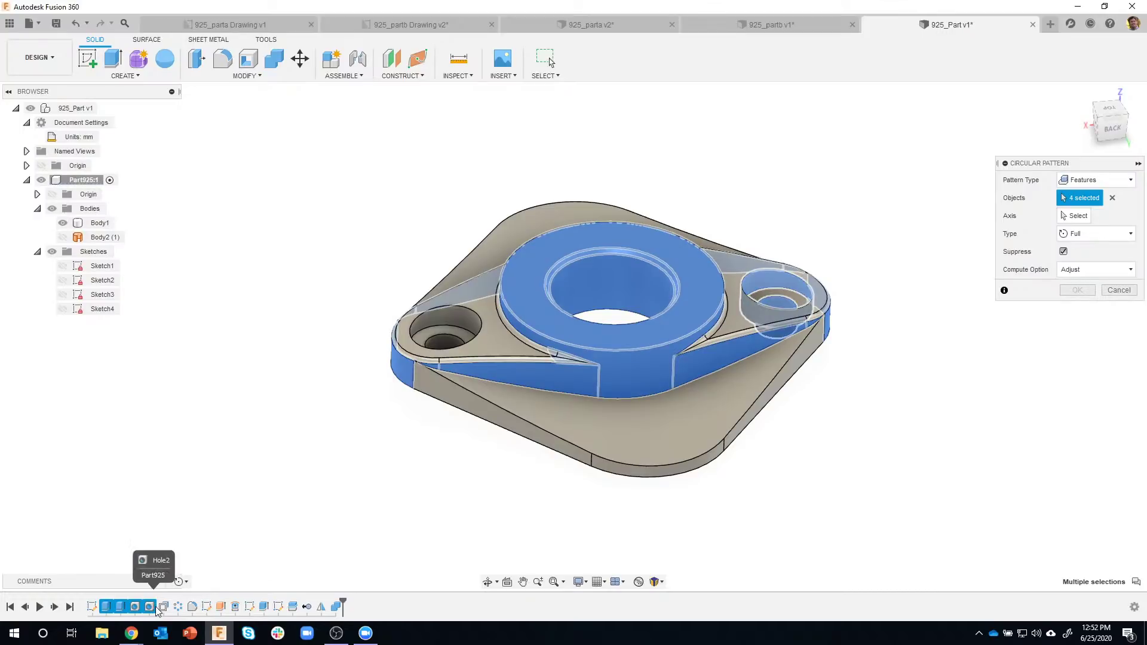
pyautogui.click(162, 608)
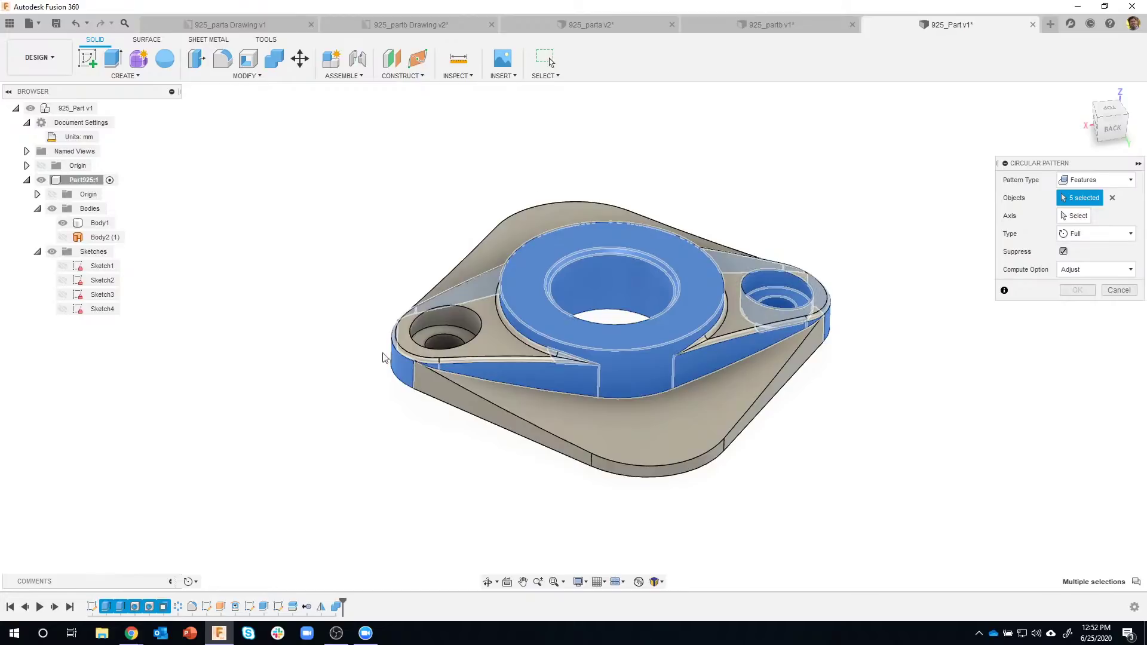
pyautogui.click(178, 607)
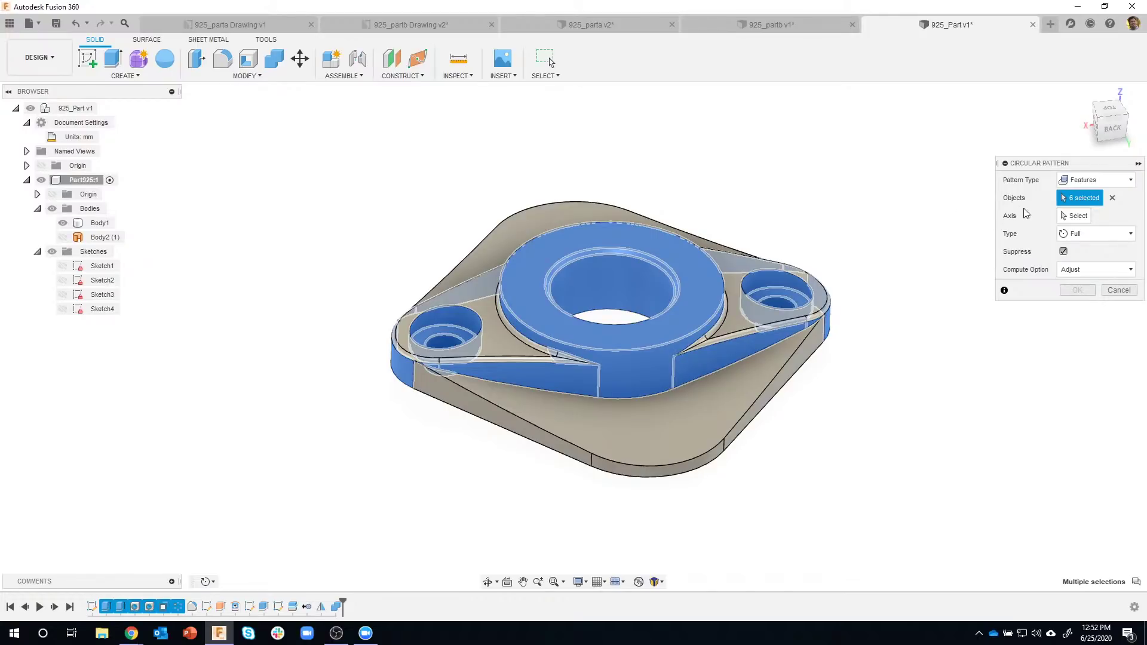
# - Try to pattern the selected features fully around the vertical centre axis with a quantity of 4
pyautogui.click(1076, 216)
pyautogui.keyDown('shift'); pyautogui.moveTo(833, 205); pyautogui.dragTo(644, 283, button='middle'); pyautogui.keyUp('shift')
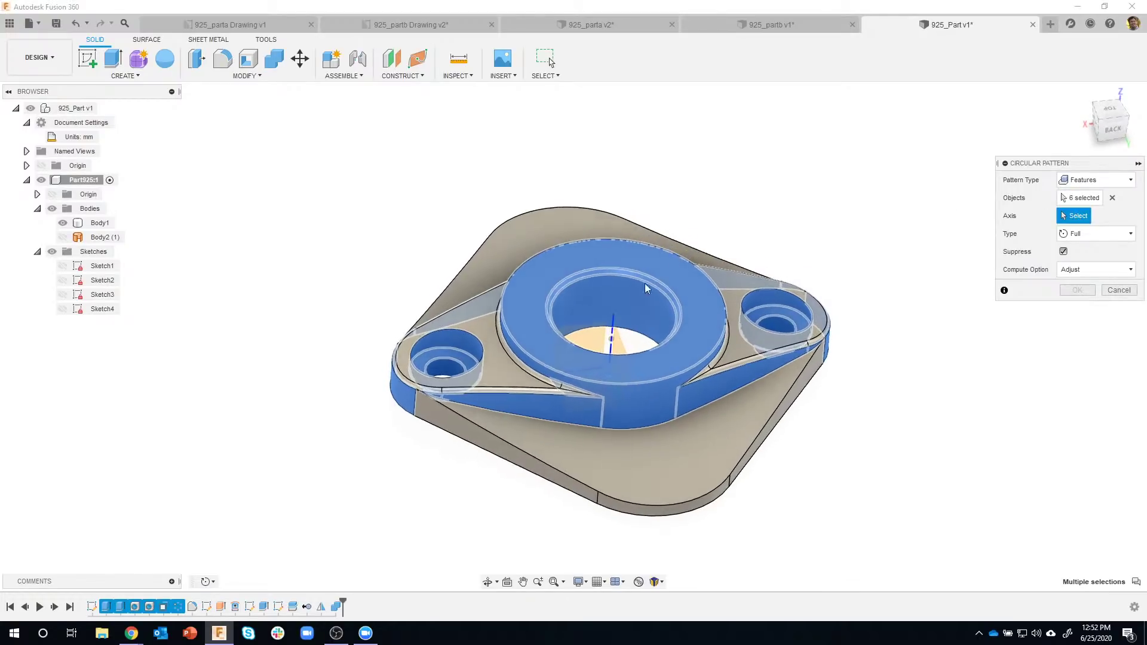
pyautogui.click(613, 338)
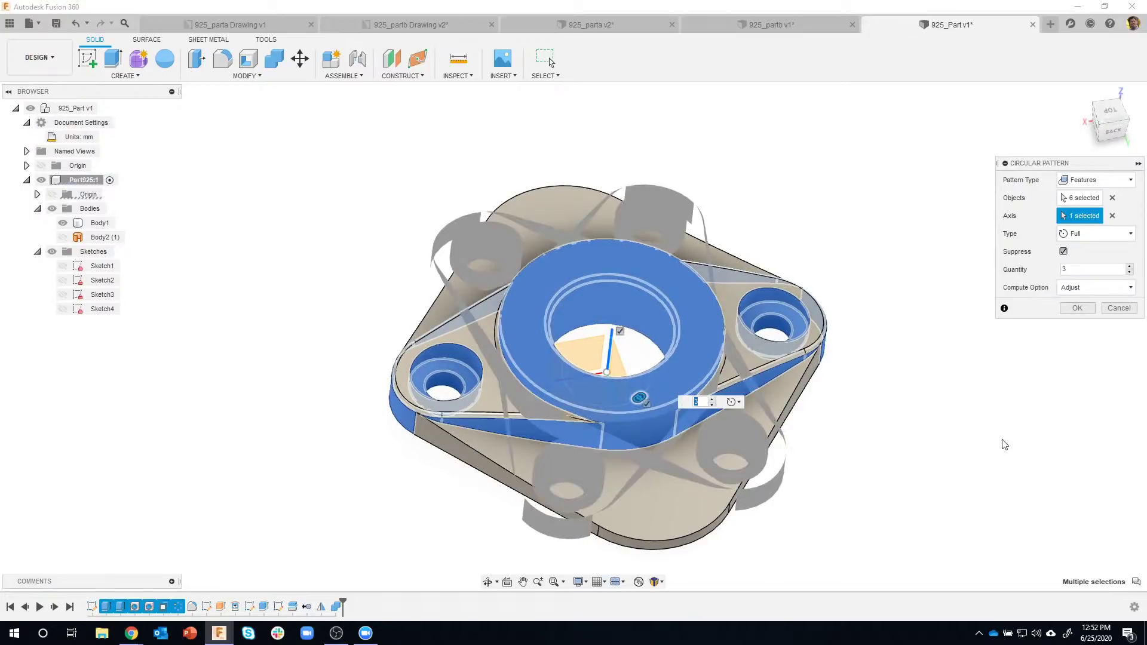
pyautogui.keyDown('shift'); pyautogui.moveTo(758, 206); pyautogui.dragTo(868, 289, button='middle'); pyautogui.keyUp('shift')
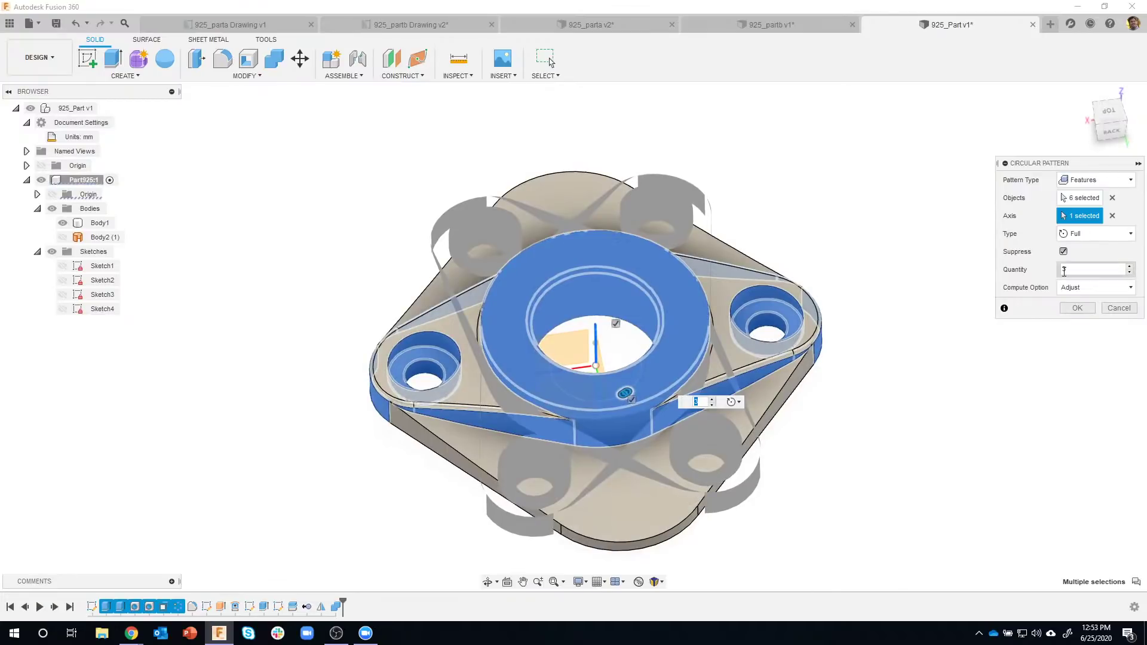
pyautogui.click(1130, 273)
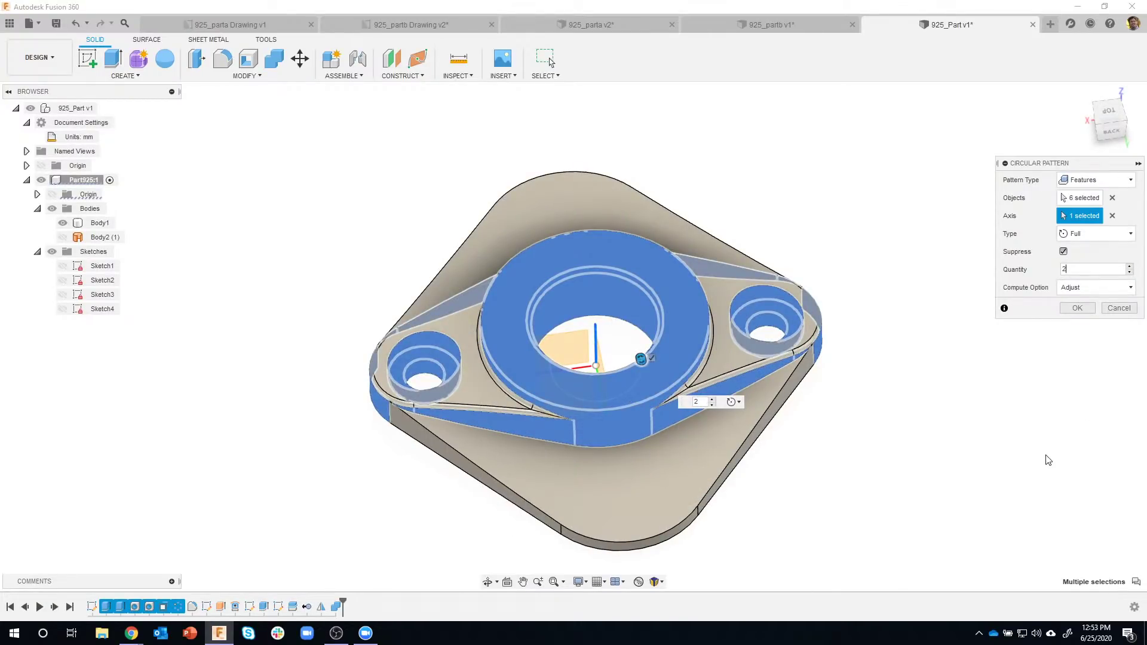
pyautogui.keyDown('shift'); pyautogui.moveTo(827, 323); pyautogui.dragTo(740, 369, button='middle'); pyautogui.keyUp('shift')
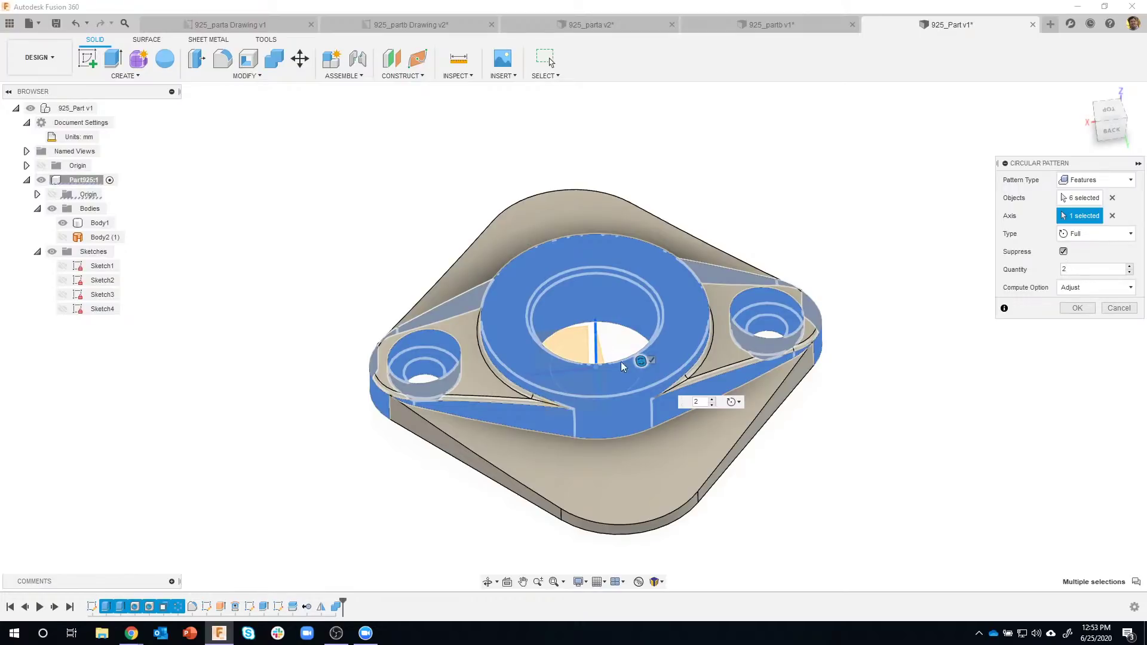
pyautogui.click(1129, 265)
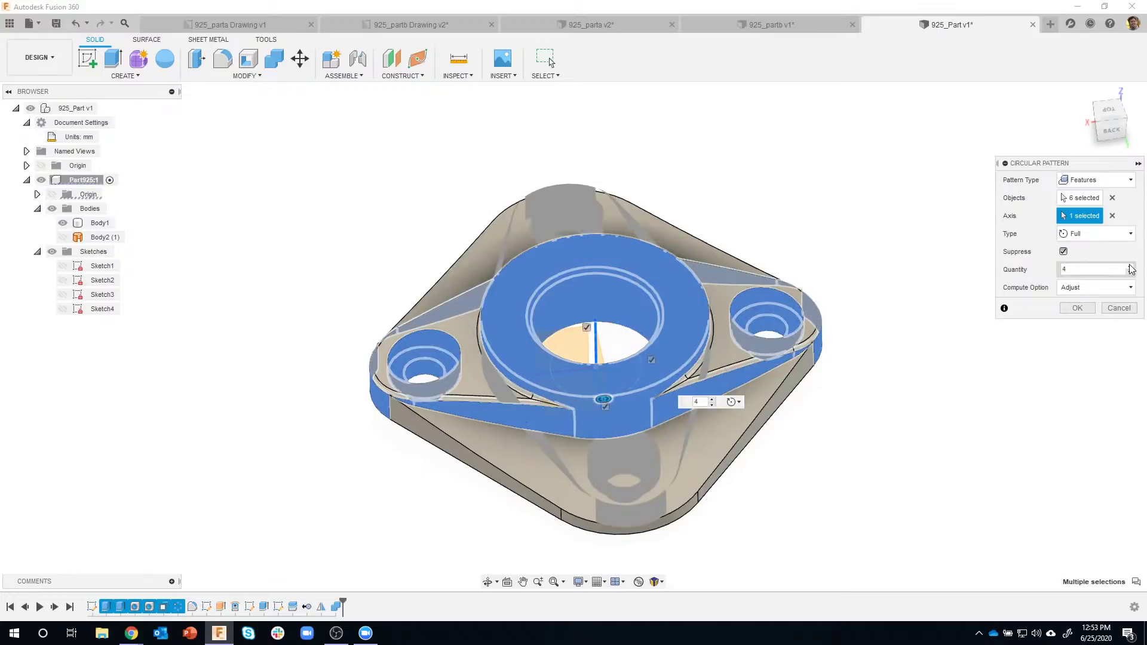
pyautogui.click(1129, 266)
pyautogui.keyDown('shift'); pyautogui.moveTo(687, 198); pyautogui.dragTo(516, 189, button='middle'); pyautogui.keyUp('shift')
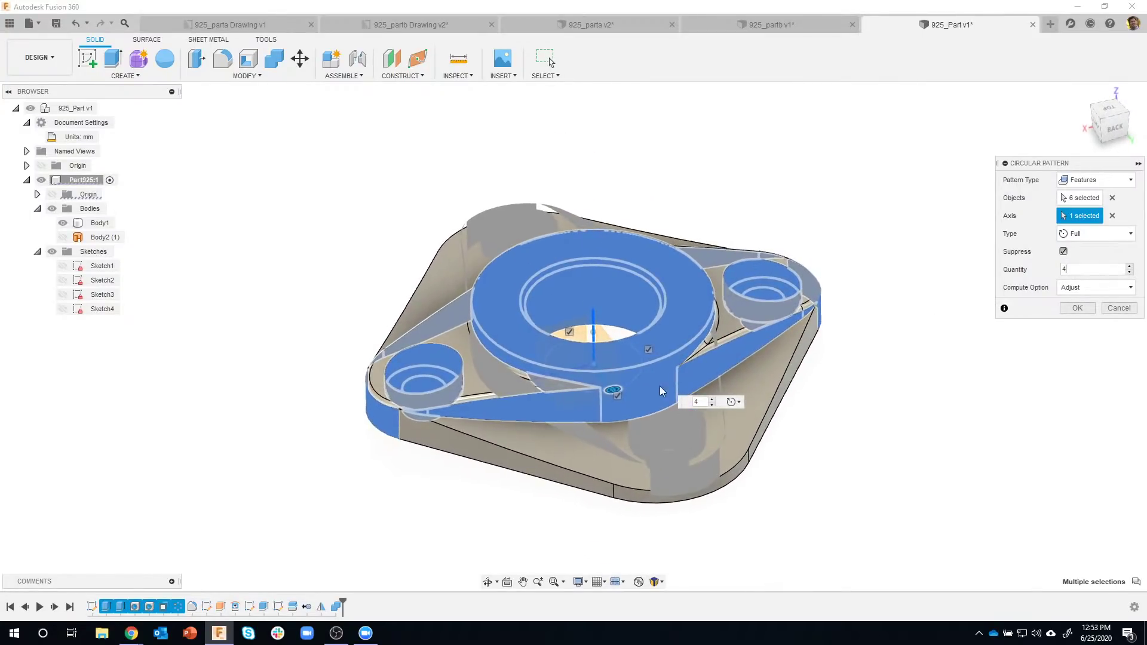
pyautogui.keyDown('shift'); pyautogui.moveTo(688, 441); pyautogui.dragTo(711, 451, button='middle'); pyautogui.keyUp('shift')
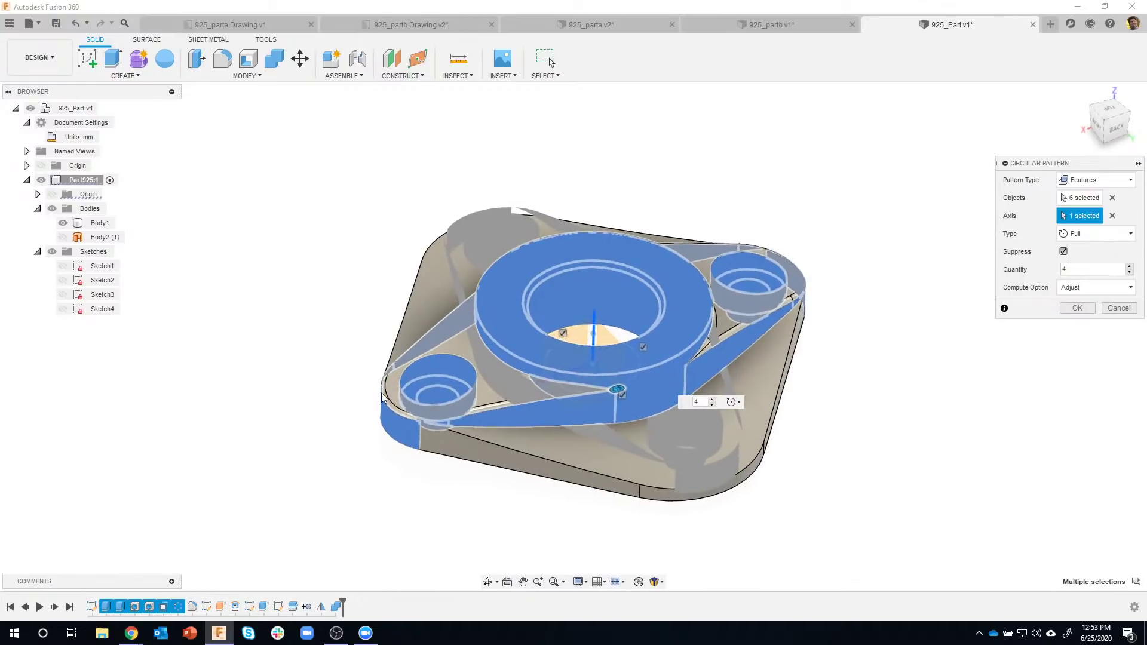
pyautogui.keyDown('shift'); pyautogui.moveTo(896, 272); pyautogui.dragTo(356, 400, button='middle'); pyautogui.keyUp('shift')
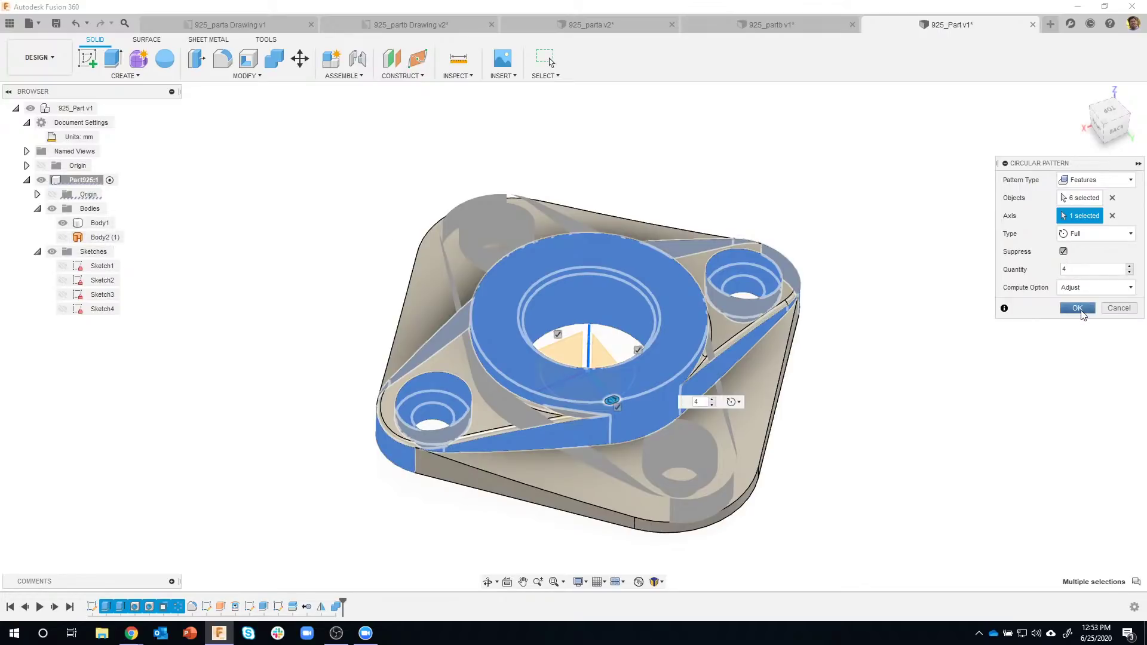
pyautogui.click(1078, 309)
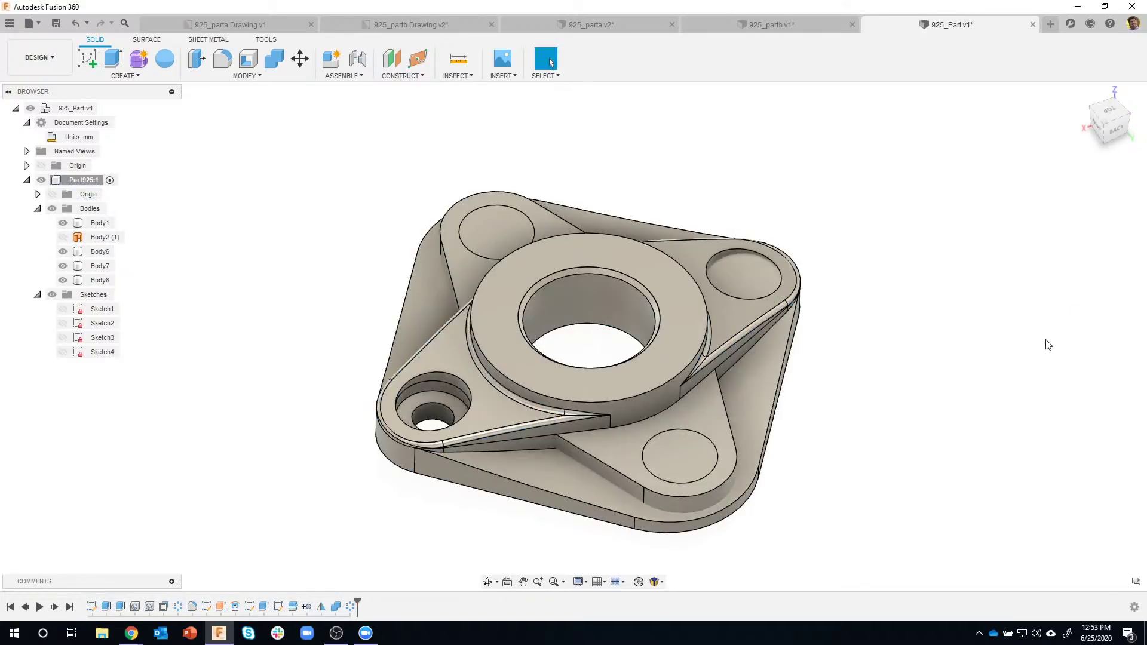
# - Examine the patterned geometry by hiding Body6 and Body7 and toggling the visibility of Body8
pyautogui.keyDown('shift'); pyautogui.moveTo(929, 186); pyautogui.dragTo(654, 438, button='middle'); pyautogui.keyUp('shift')
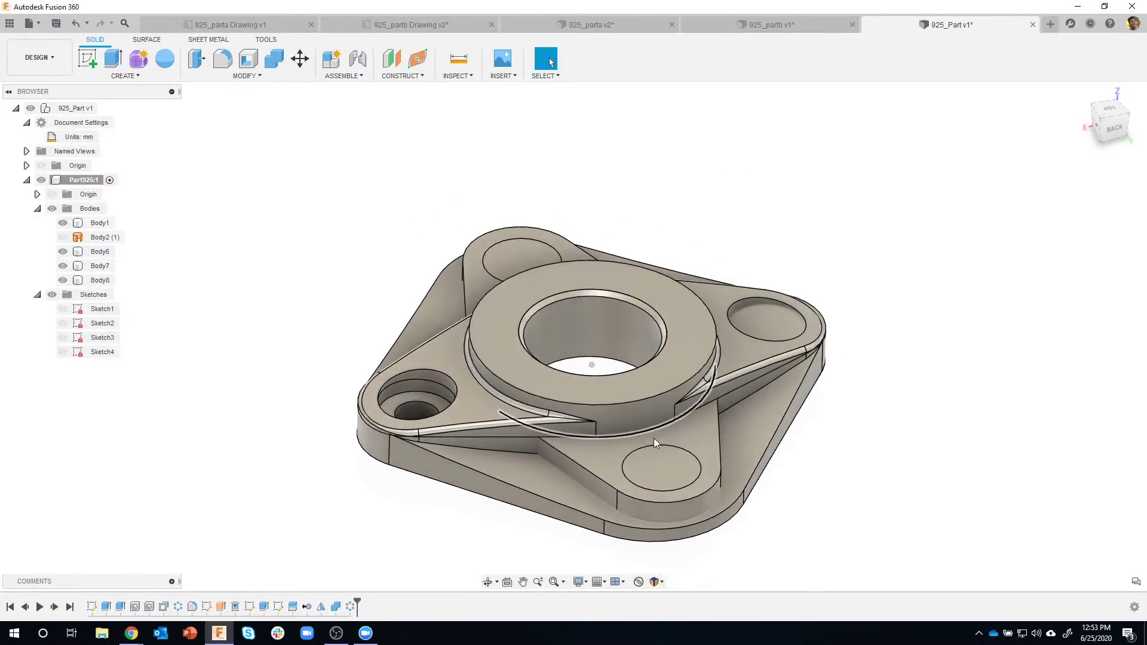
pyautogui.click(686, 438)
pyautogui.keyDown('shift'); pyautogui.moveTo(459, 399); pyautogui.dragTo(295, 263, button='middle'); pyautogui.keyUp('shift')
pyautogui.click(295, 263)
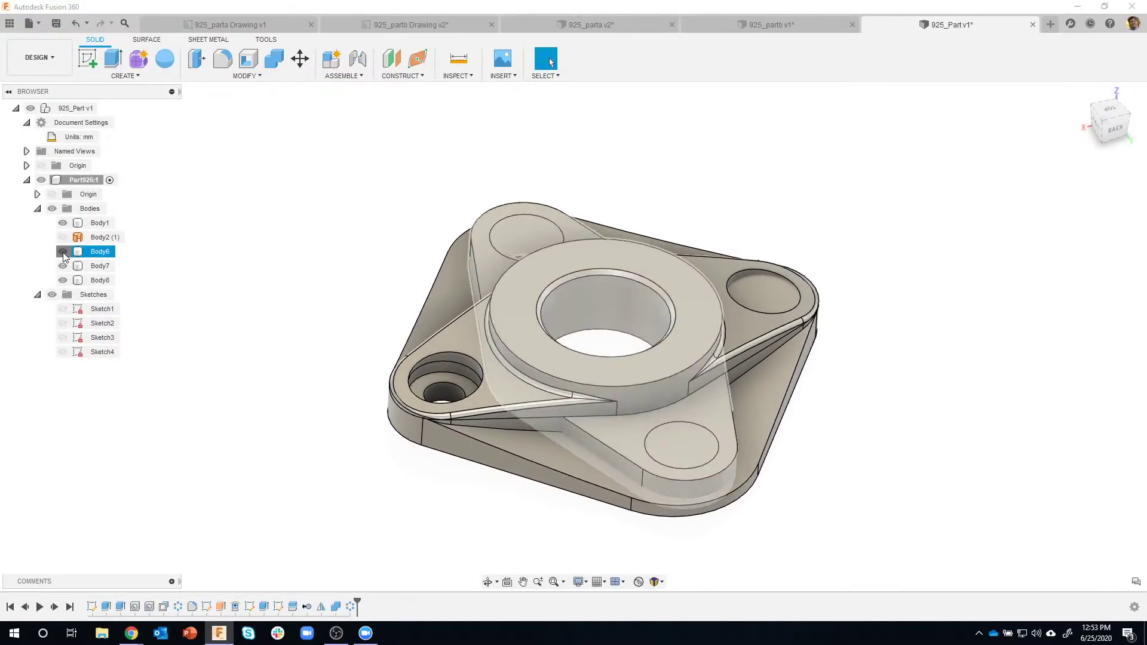
pyautogui.click(63, 252)
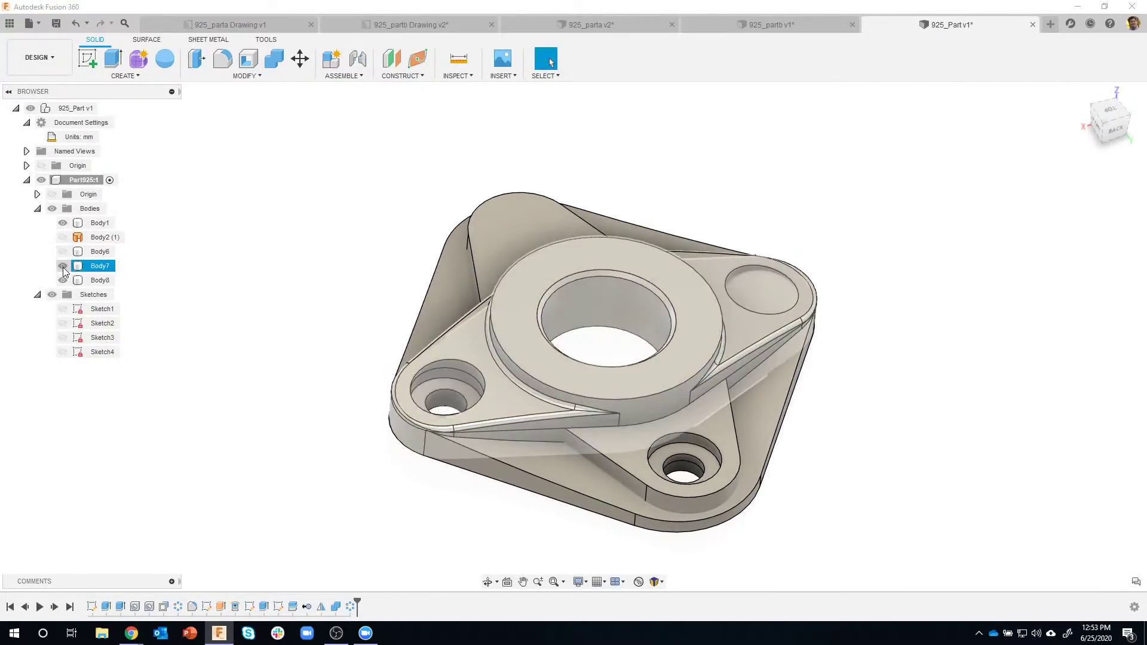
pyautogui.click(63, 266)
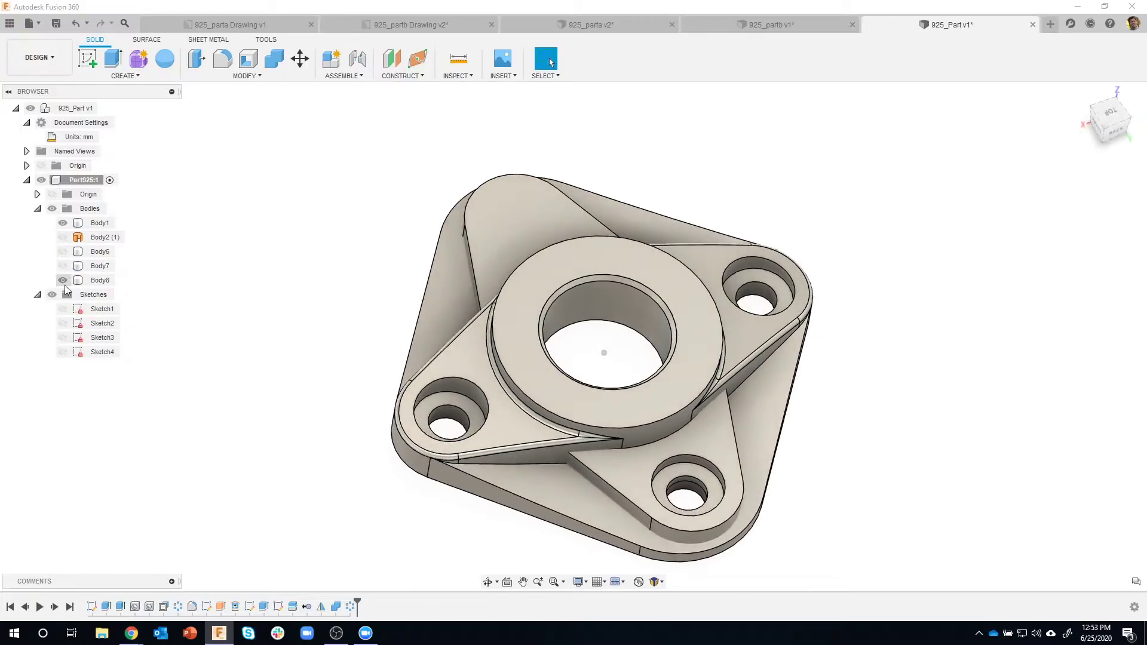
pyautogui.keyDown('shift'); pyautogui.moveTo(486, 248); pyautogui.dragTo(543, 226, button='middle'); pyautogui.keyUp('shift')
pyautogui.click(63, 282)
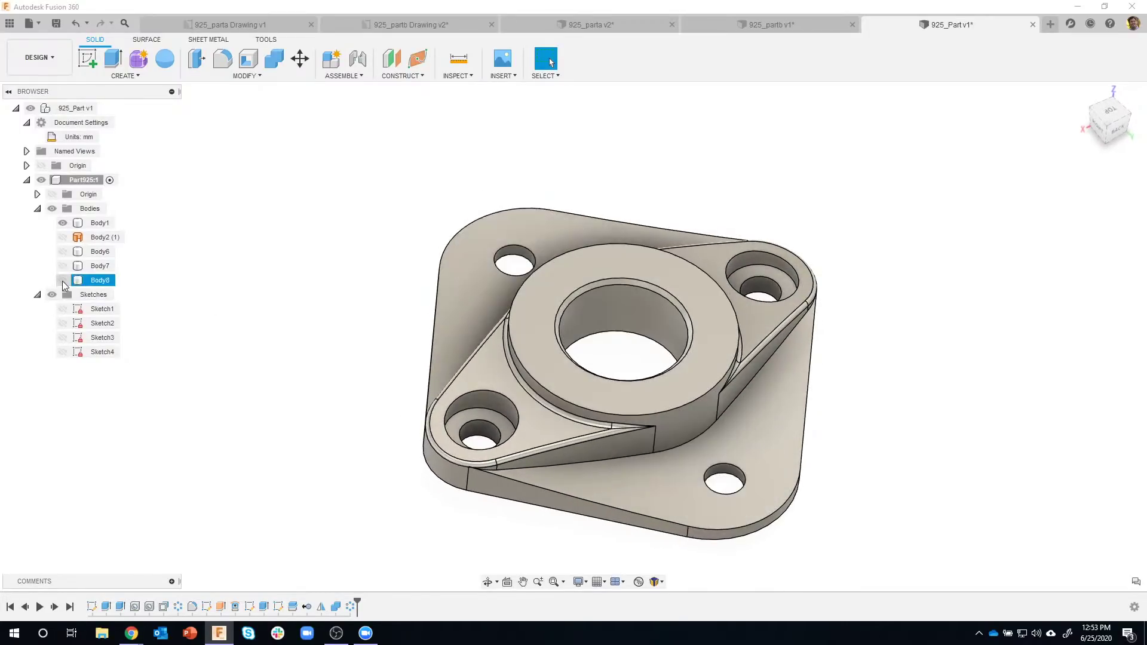
pyautogui.click(64, 281)
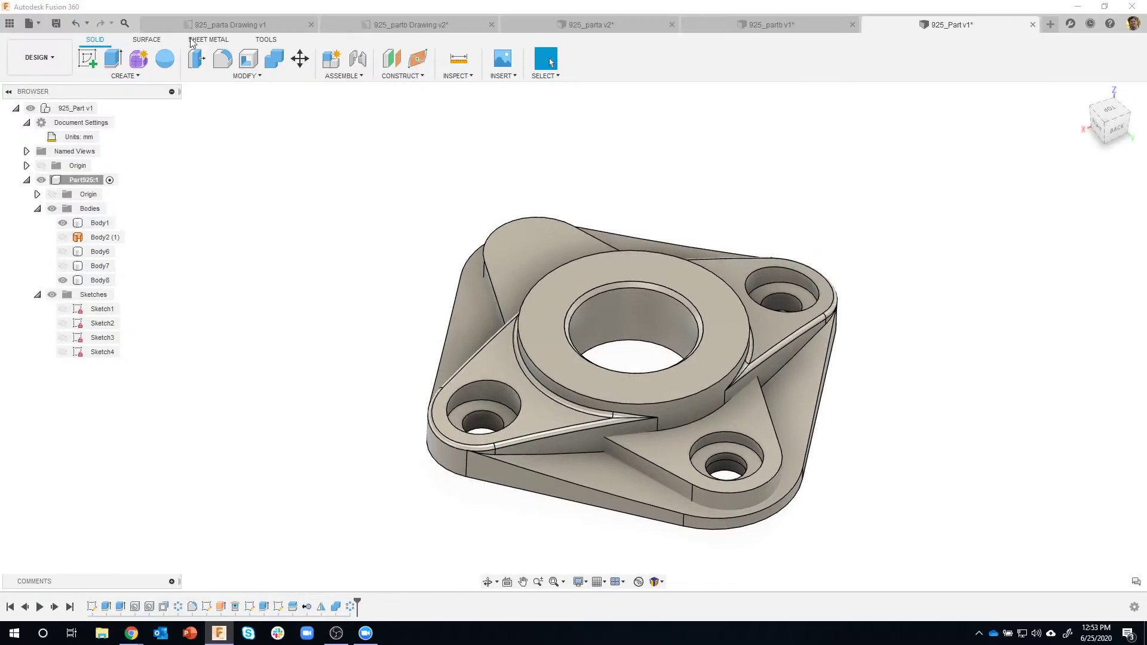
# - Undo the body visibility changes and the circular pattern of the six features
pyautogui.click(78, 26)
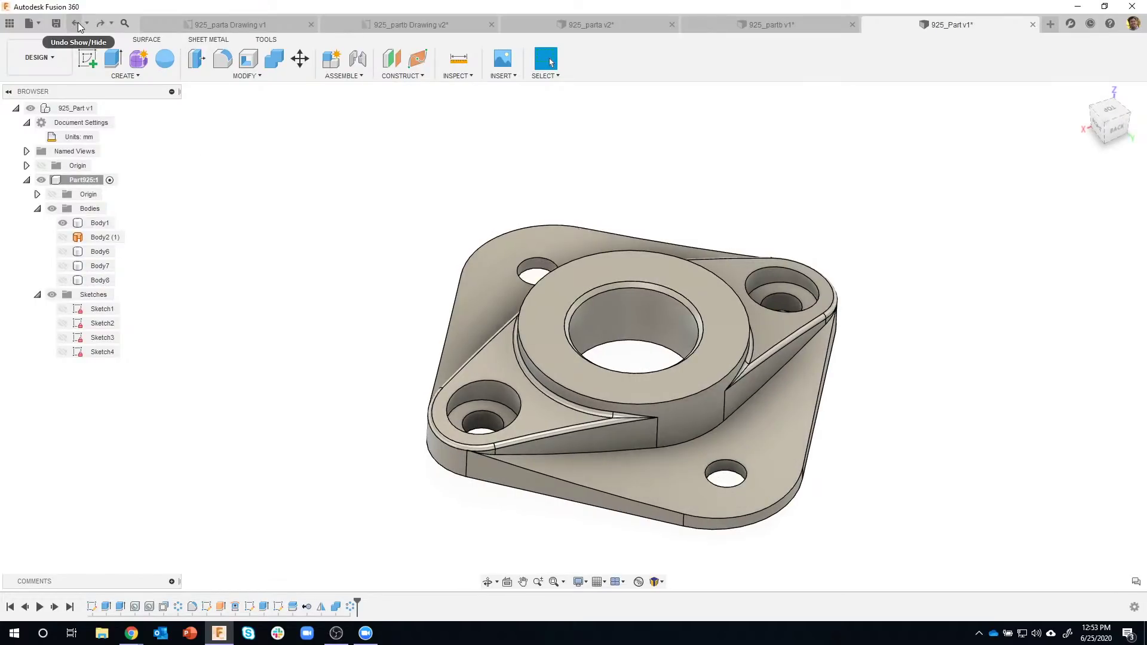
pyautogui.click(78, 26)
pyautogui.click(79, 26)
pyautogui.click(78, 27)
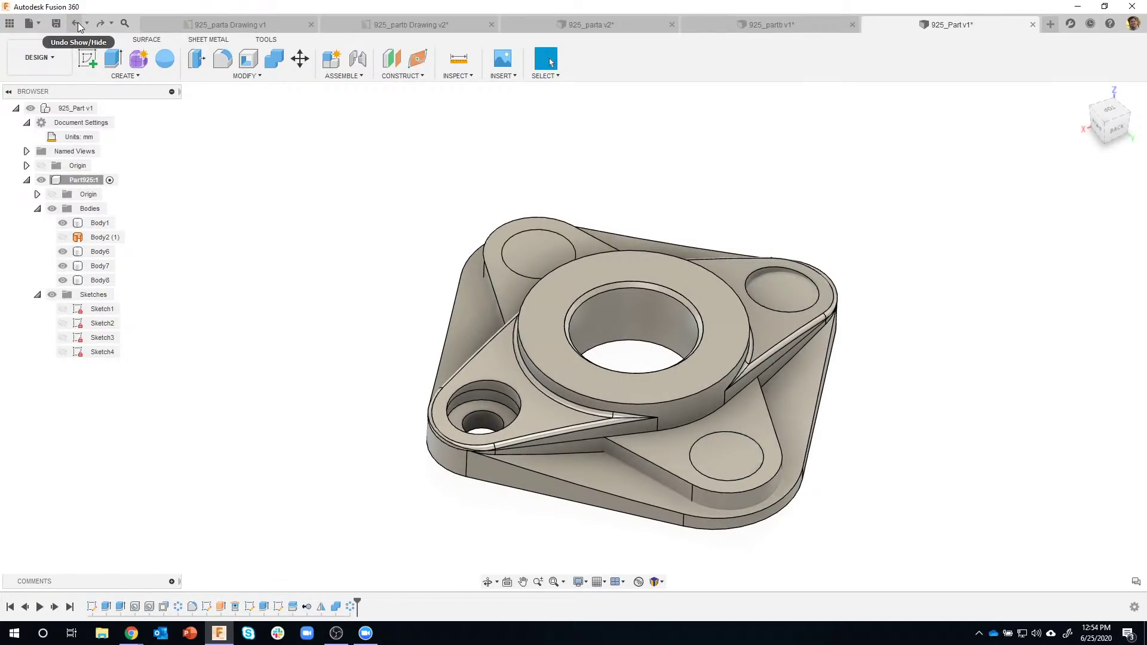
pyautogui.click(78, 26)
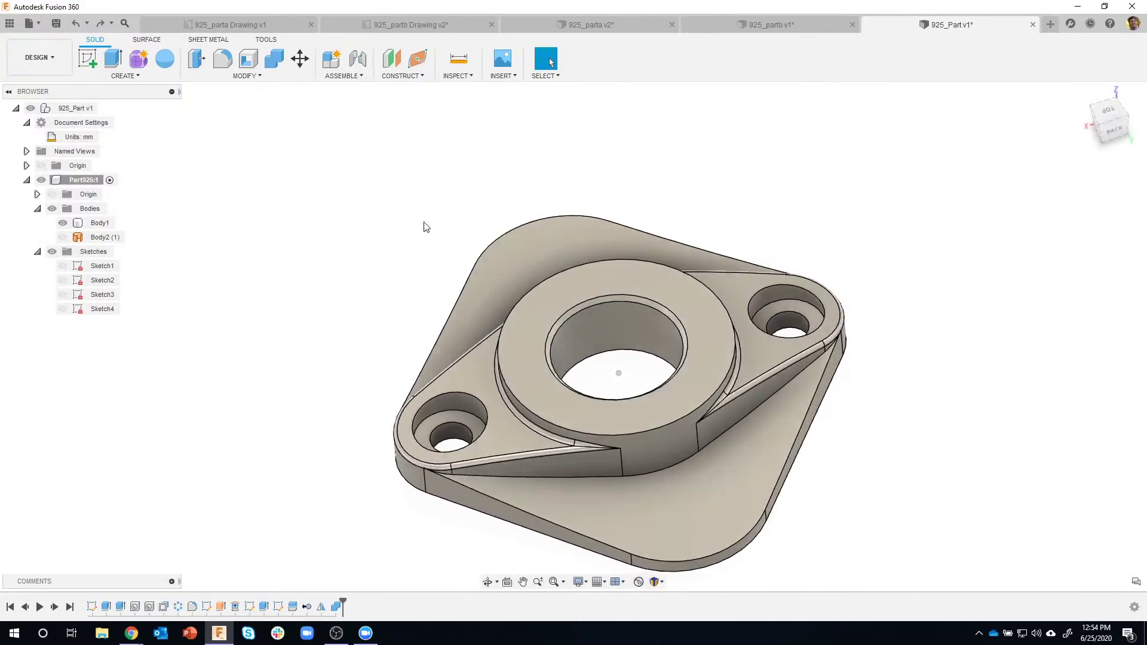
# - Circularly pattern the six timeline features from Extrude1 through the counterbored hole's pattern fully around the central bore axis with quantity 4
pyautogui.click(134, 77)
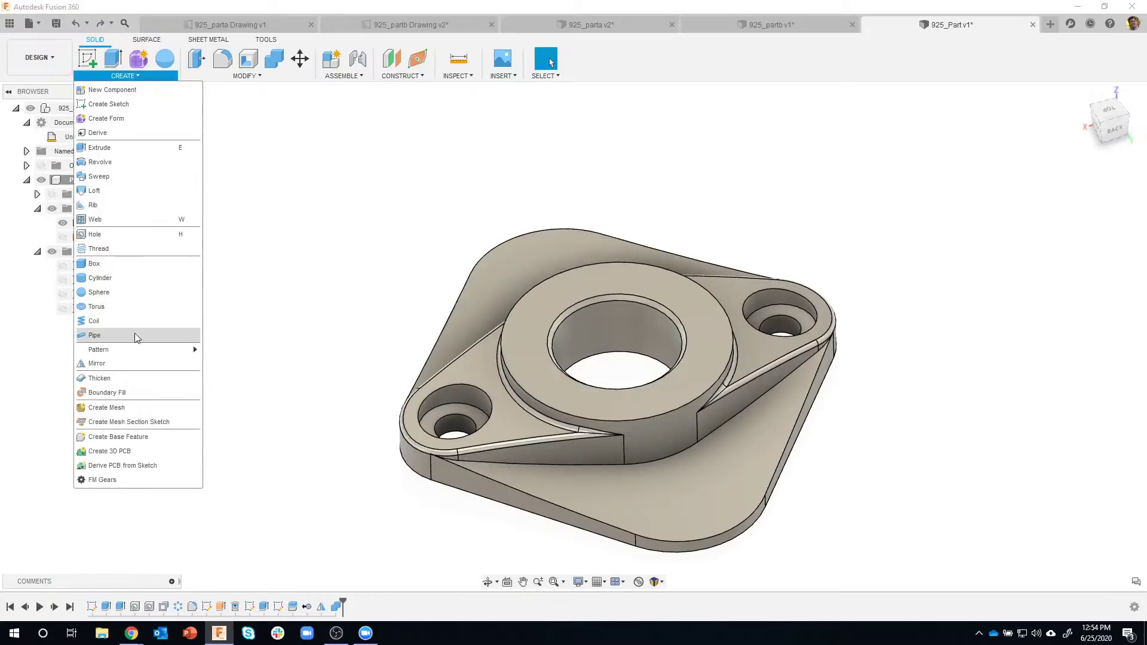
pyautogui.moveTo(136, 351)
pyautogui.click(241, 363)
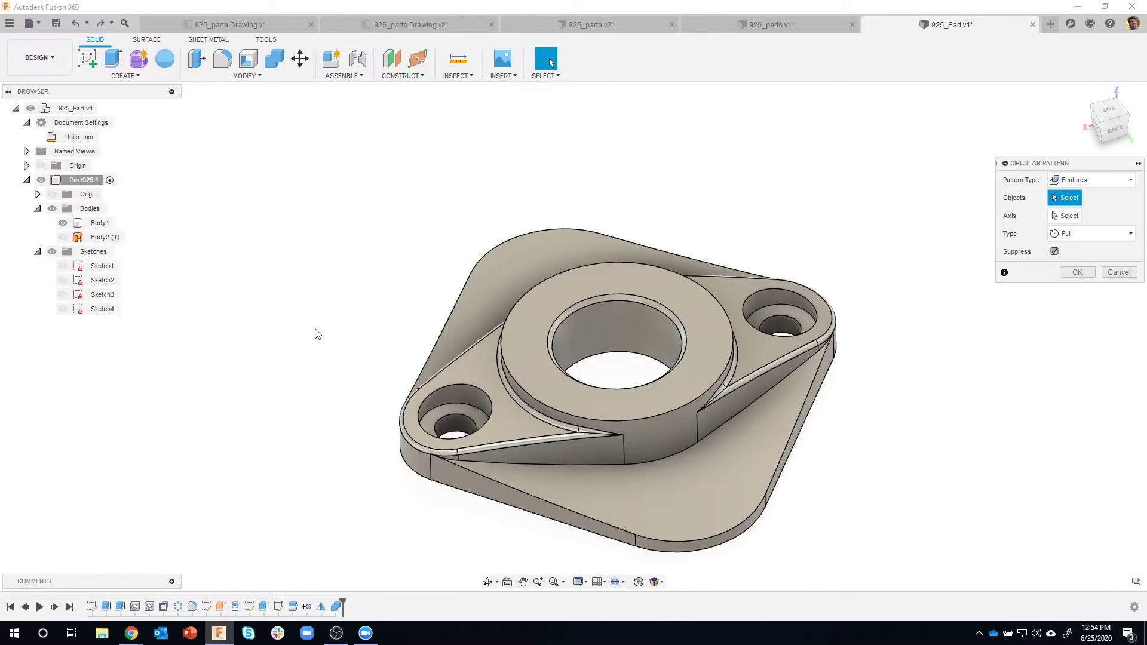
pyautogui.click(106, 607)
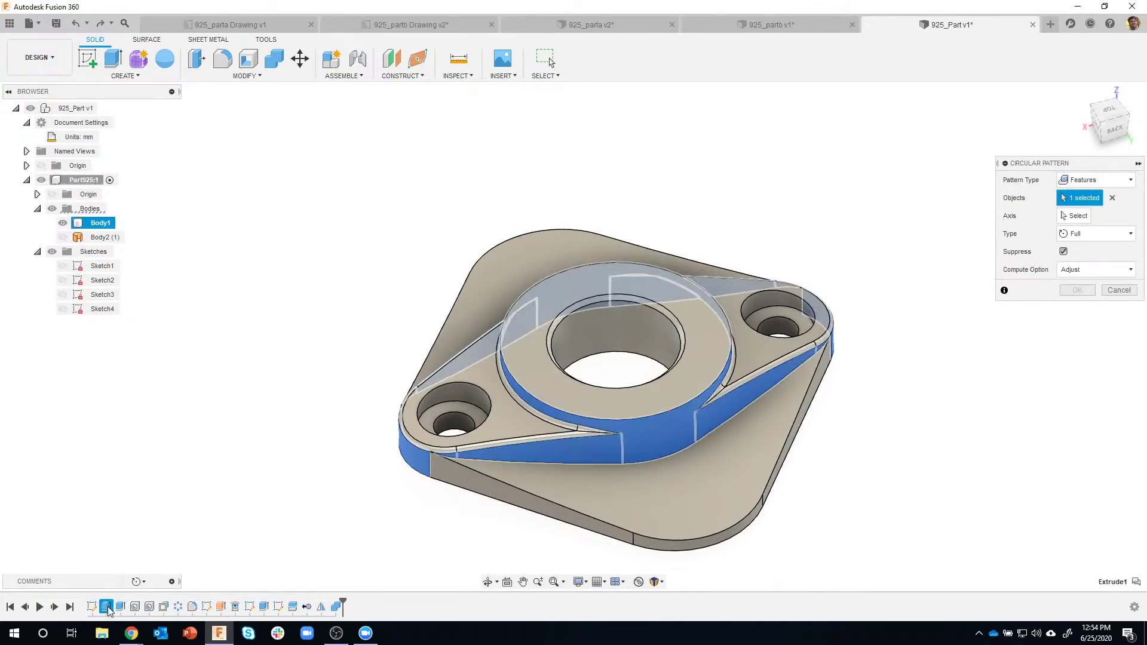
pyautogui.keyDown('shift'); pyautogui.click(178, 607); pyautogui.keyUp('shift')
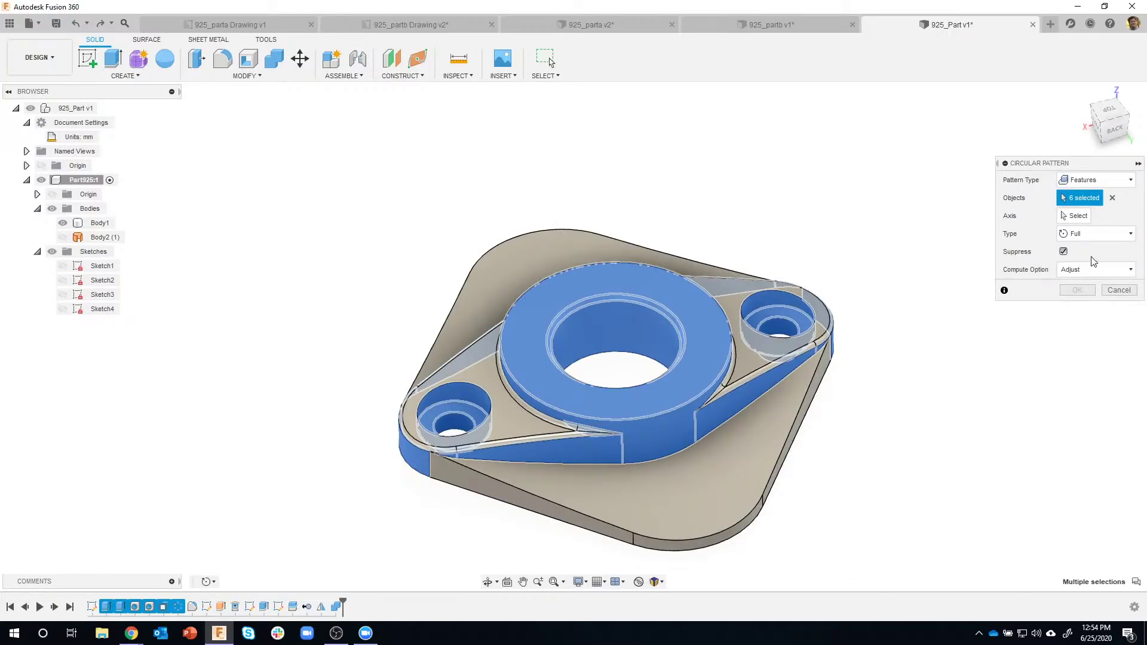
pyautogui.click(1066, 215)
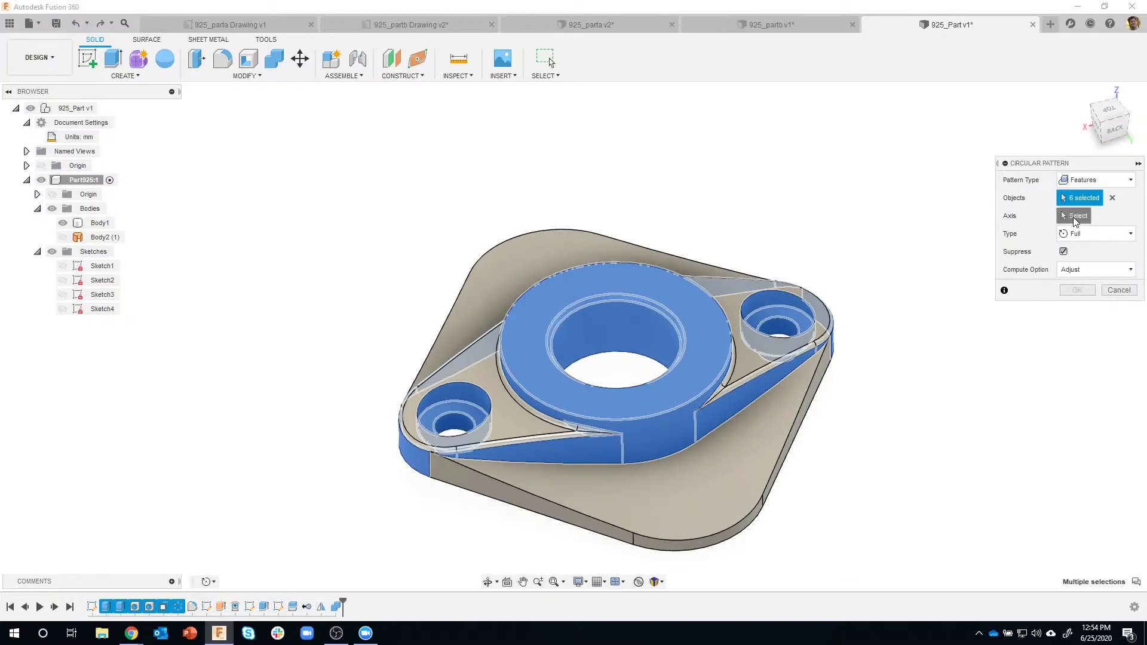
pyautogui.click(623, 323)
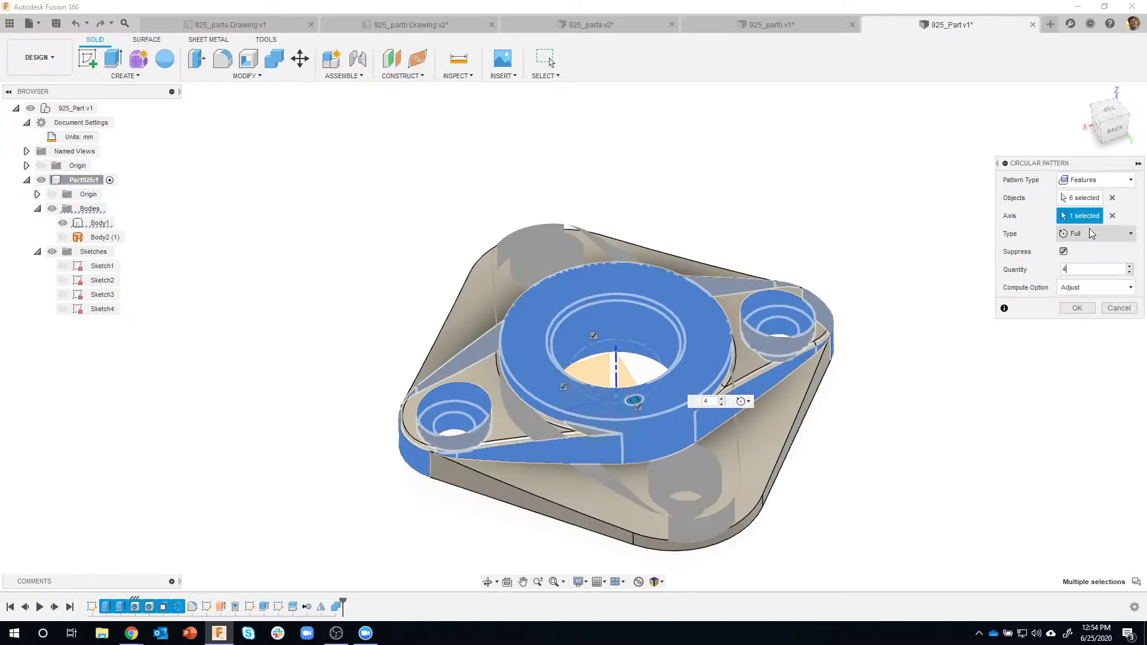
pyautogui.click(1089, 308)
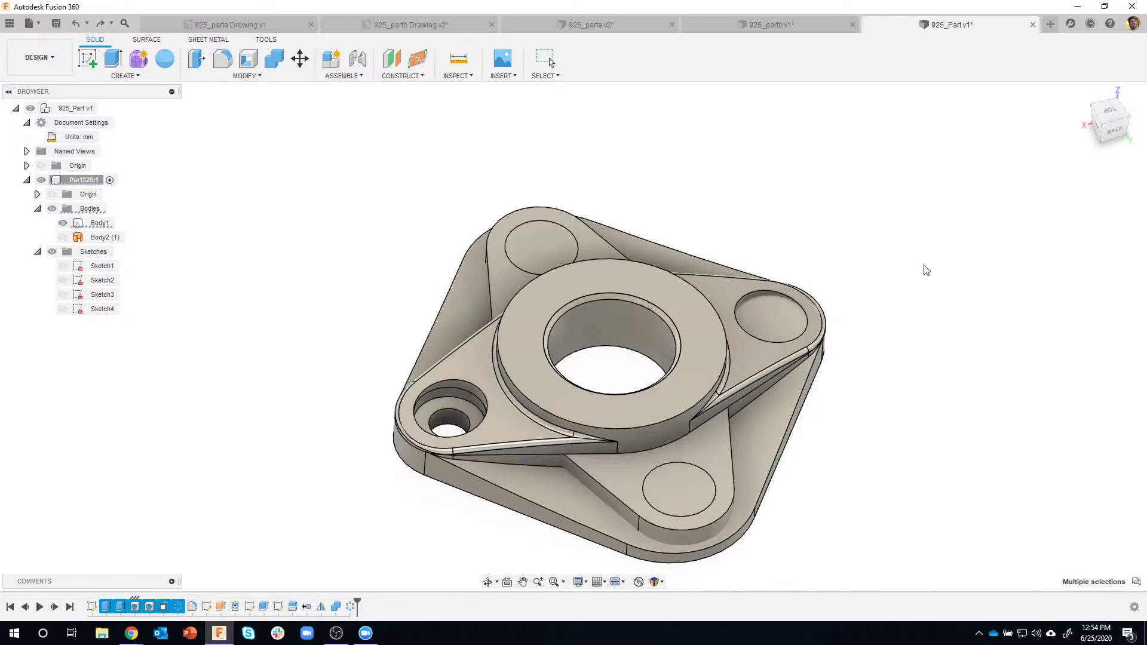
# - Examine the patterned bodies by toggling the visibility of Body6 and Body8 while viewing the counterbored holes on each ear
pyautogui.keyDown('shift'); pyautogui.moveTo(879, 245); pyautogui.dragTo(251, 303, button='middle'); pyautogui.keyUp('shift')
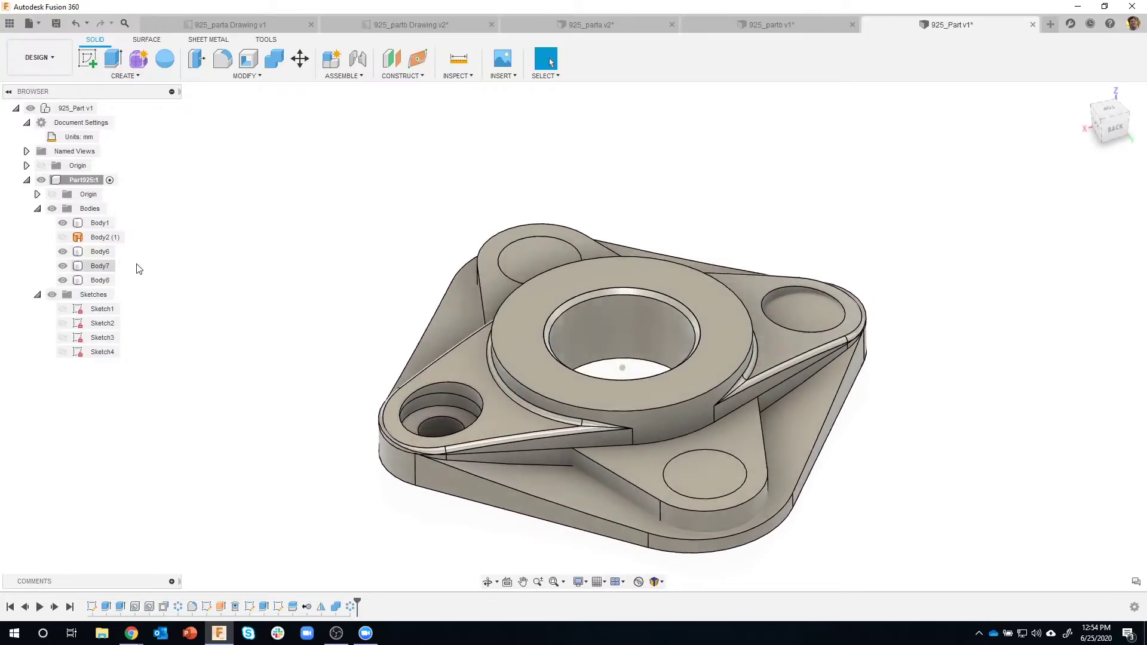
pyautogui.click(64, 252)
pyautogui.click(63, 253)
pyautogui.keyDown('shift'); pyautogui.moveTo(589, 470); pyautogui.dragTo(571, 466, button='middle'); pyautogui.keyUp('shift')
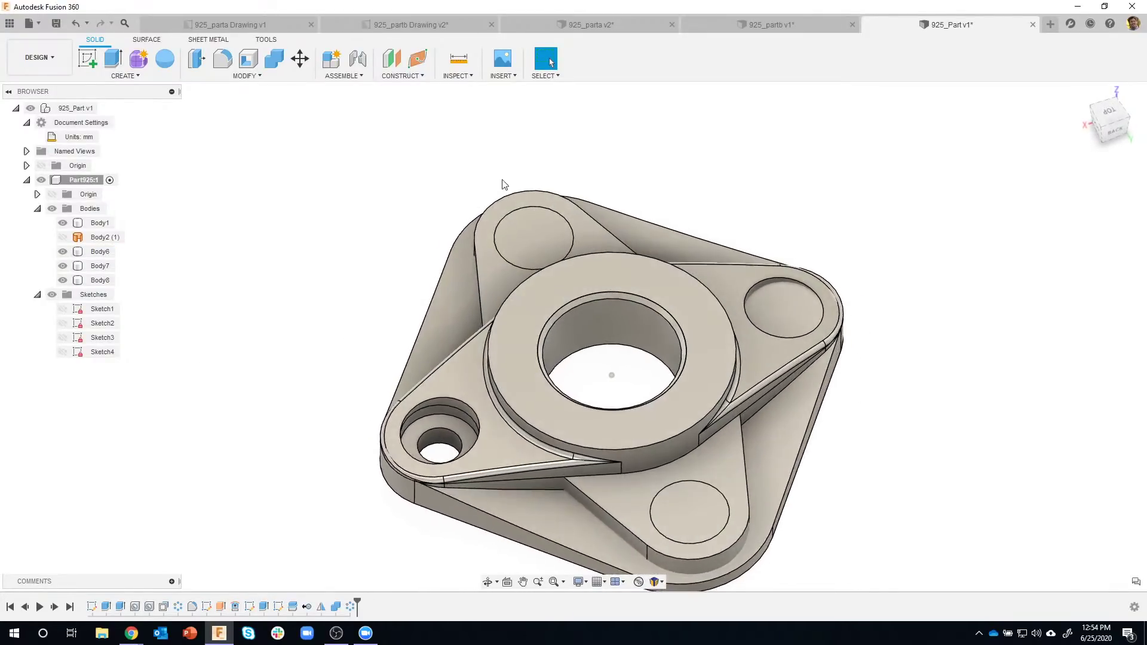
pyautogui.click(63, 252)
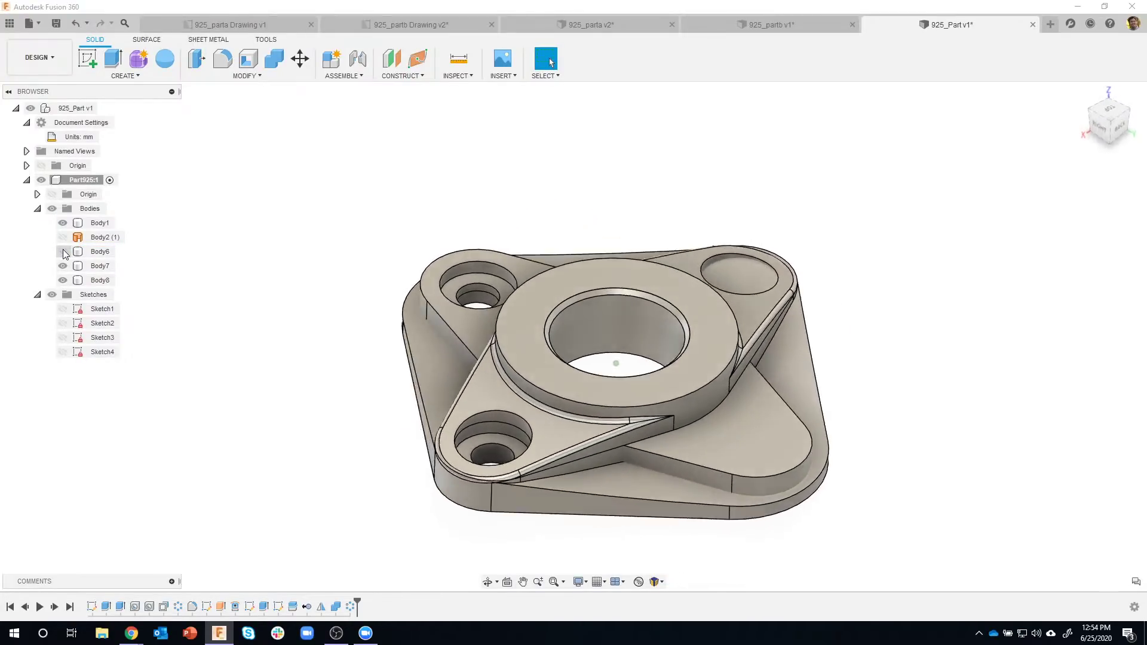
pyautogui.click(84, 253)
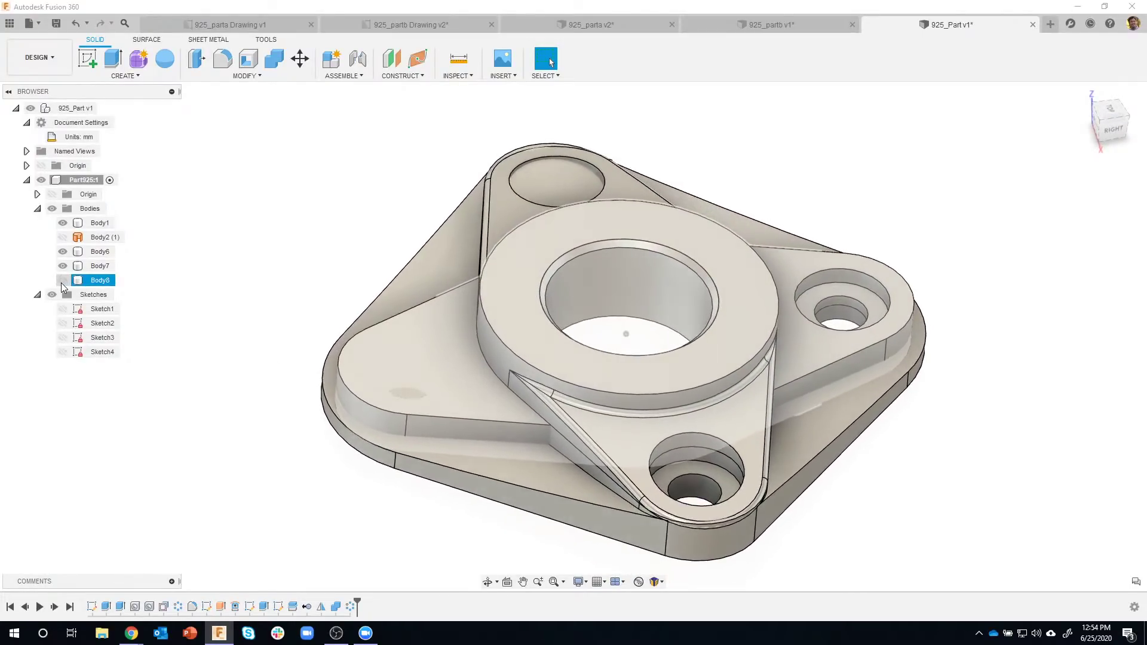
pyautogui.click(130, 282)
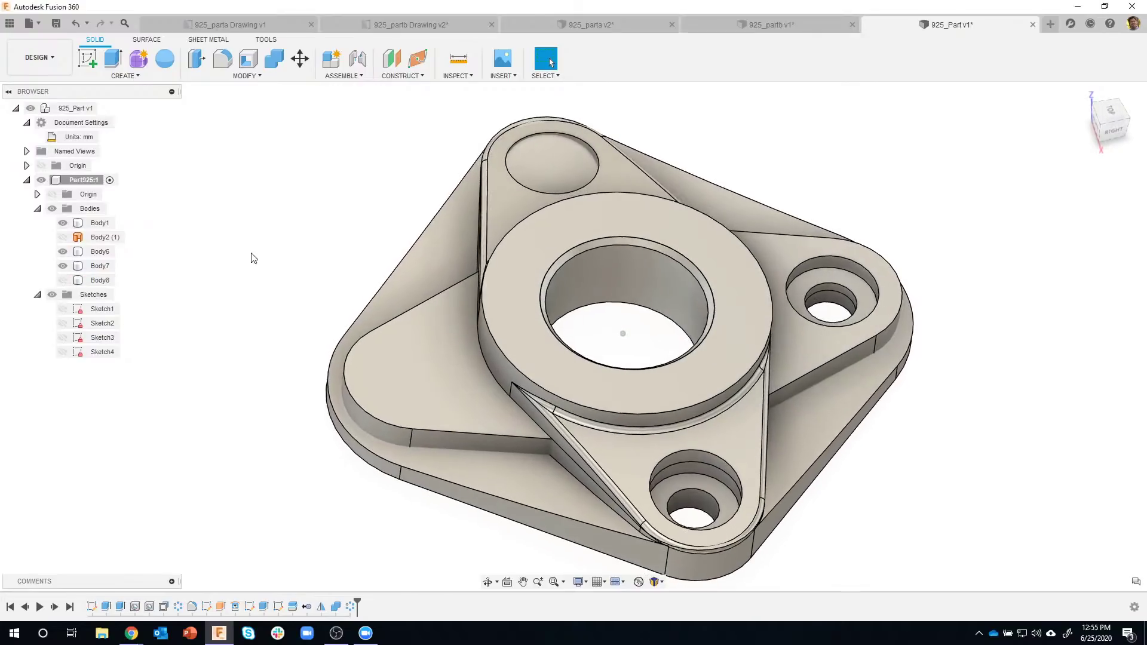
pyautogui.click(64, 285)
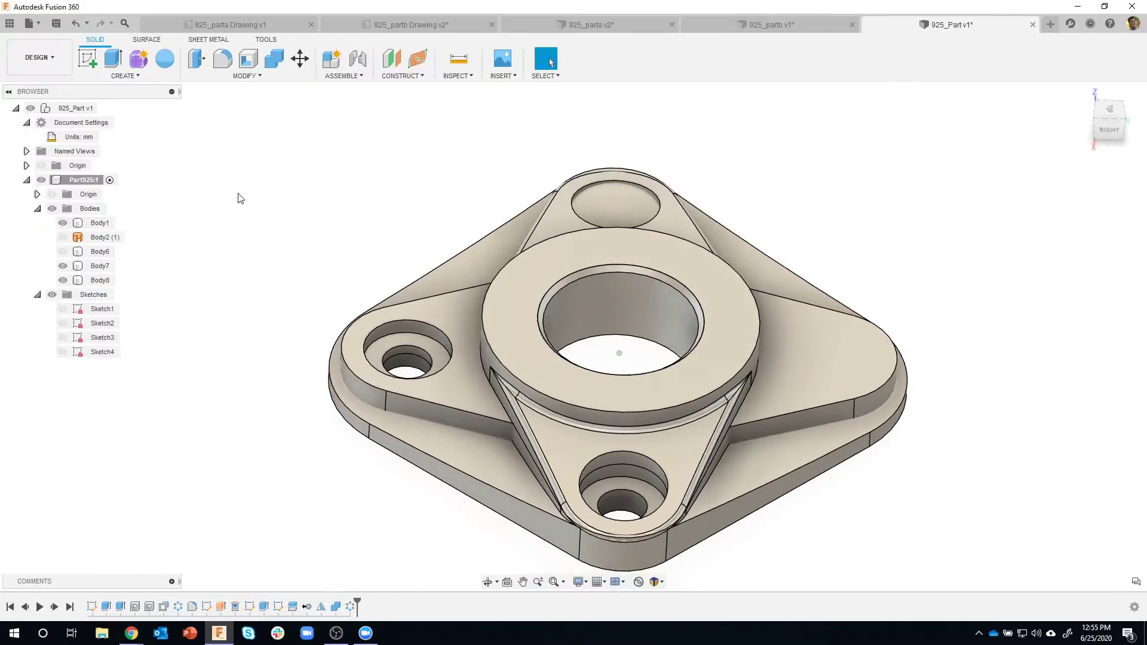
# - Remove the surplus pattern bodies Body6 and Body7 from the part, keeping their timeline history
pyautogui.rightClick(105, 256)
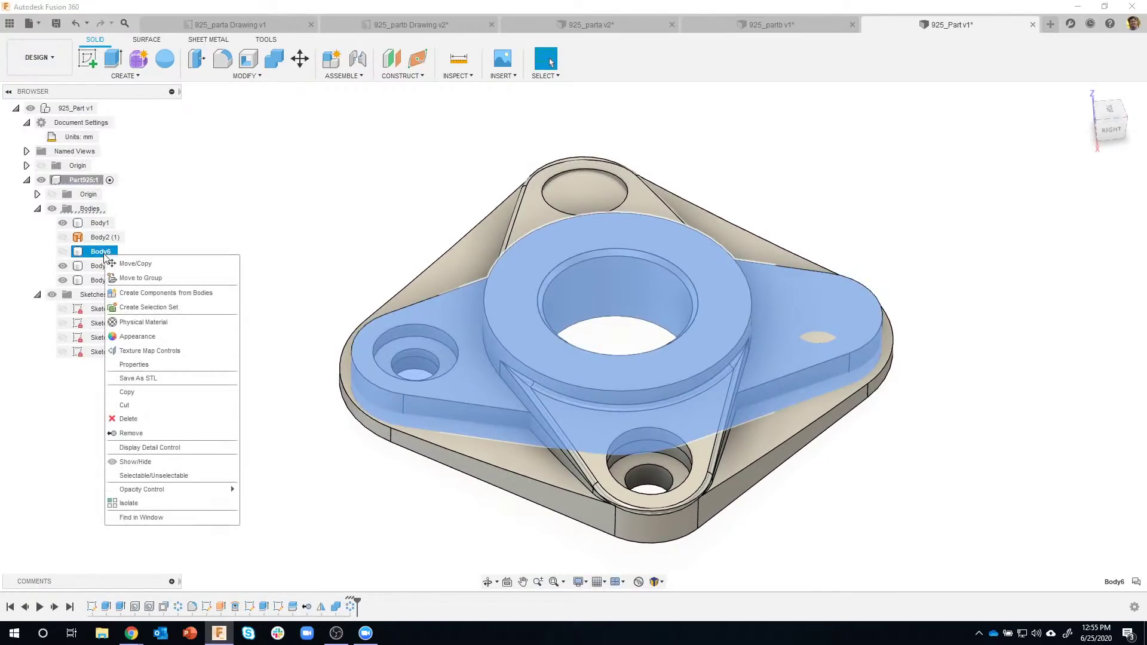
pyautogui.click(131, 433)
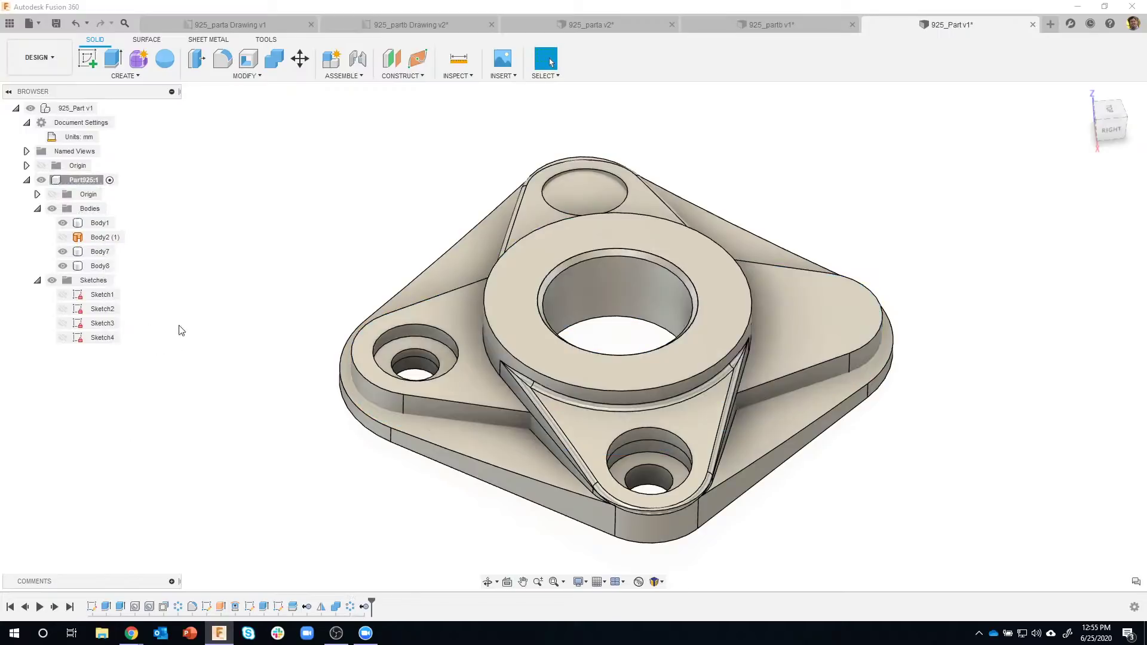
pyautogui.rightClick(101, 256)
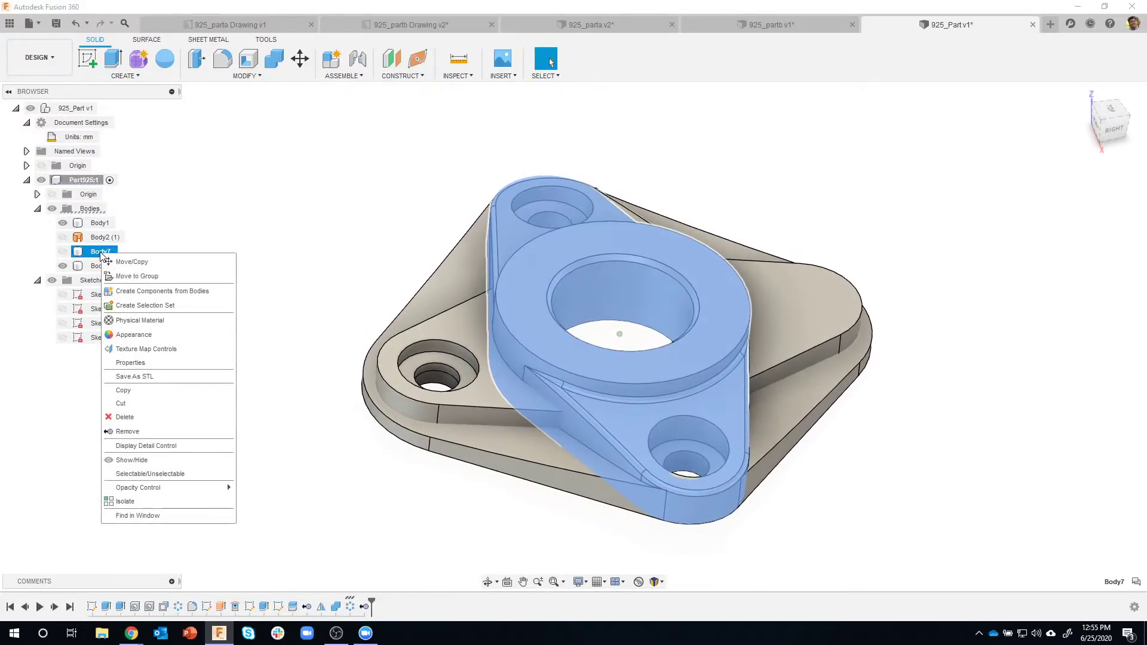
pyautogui.click(134, 433)
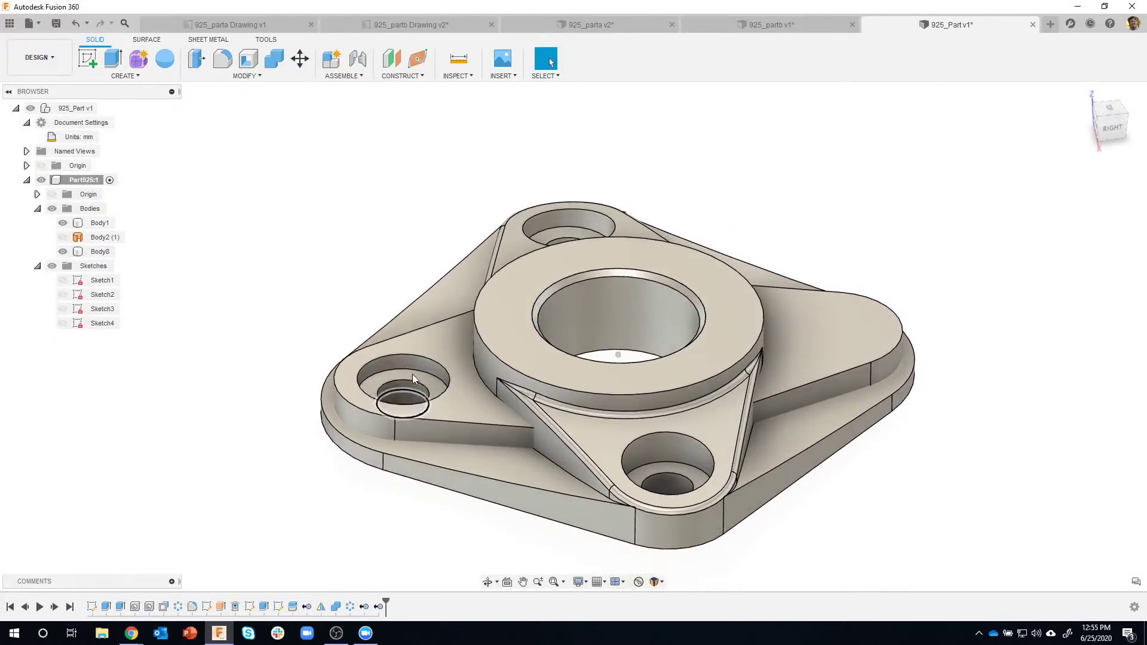
pyautogui.click(813, 333)
pyautogui.click(283, 277)
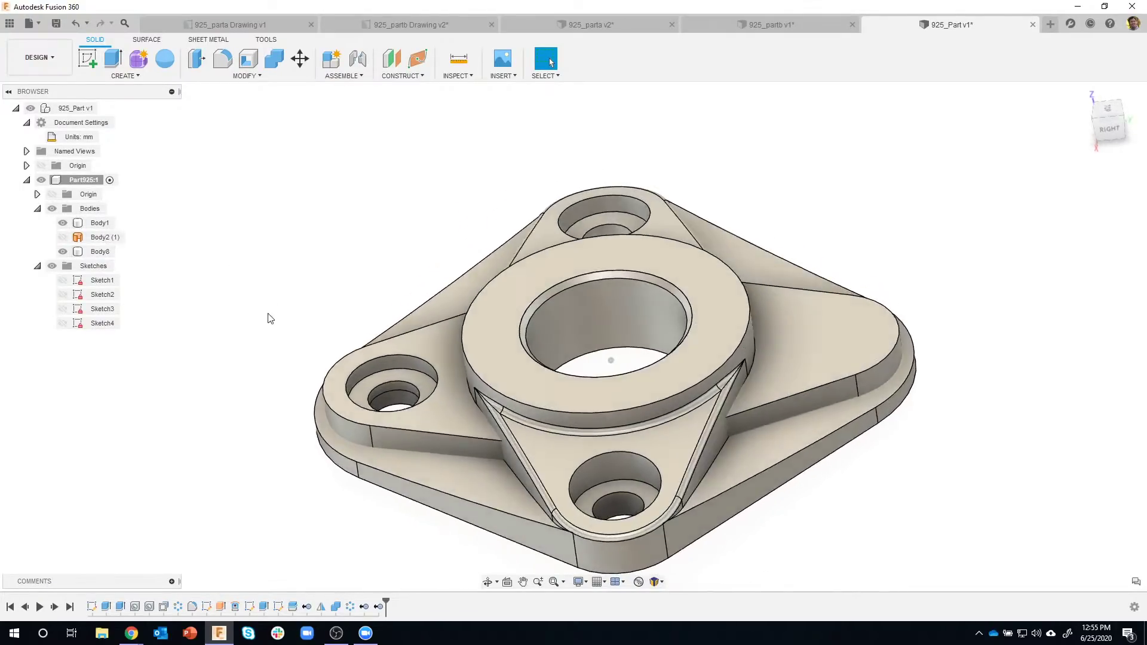
# - Hide Body1 so that only Body8 is shown
pyautogui.click(102, 253)
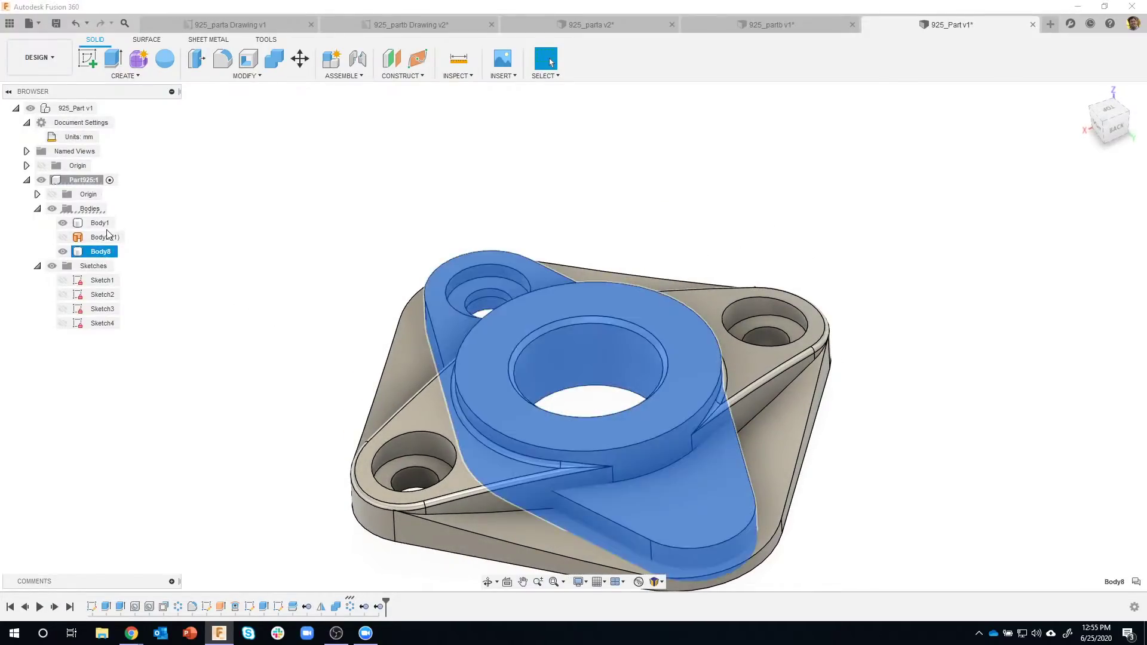
pyautogui.click(100, 223)
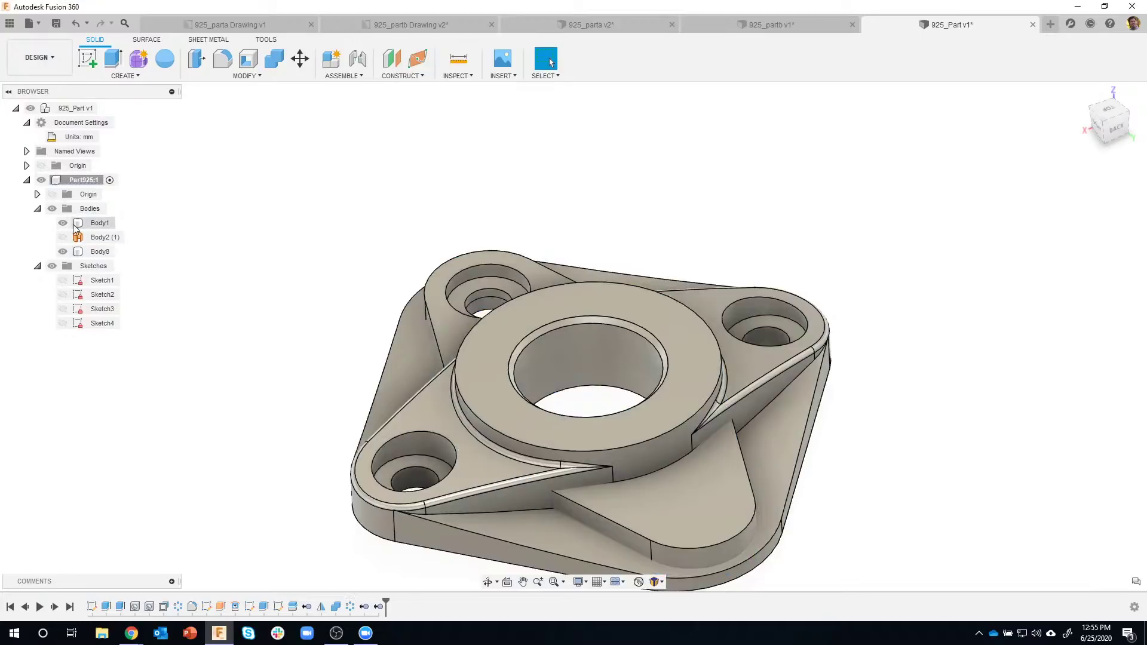
pyautogui.press('v')
pyautogui.click(280, 214)
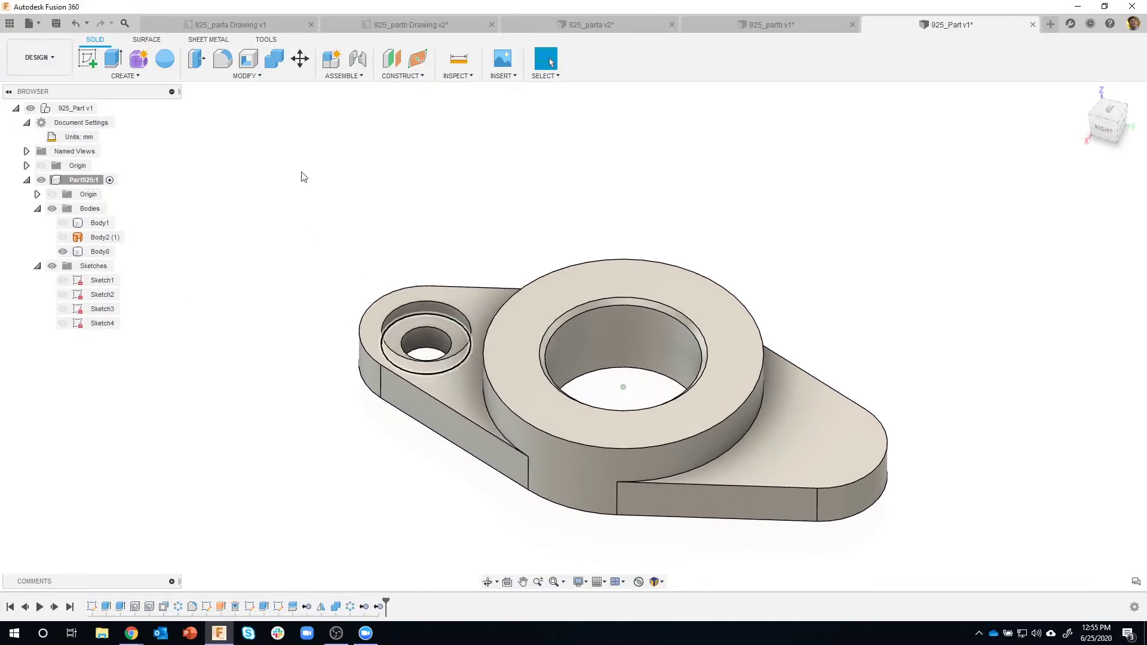
# - Circularly pattern the three faces of Body8's counterbored hole fully around the central bore axis with quantity 2
pyautogui.click(158, 76)
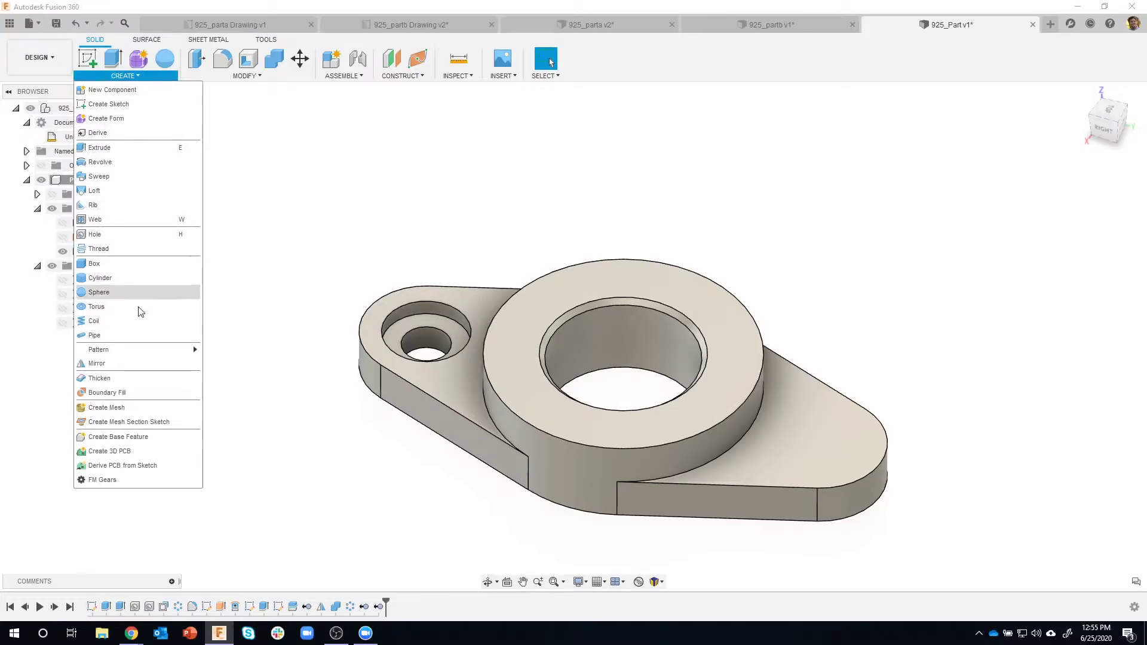
pyautogui.moveTo(138, 351)
pyautogui.click(227, 364)
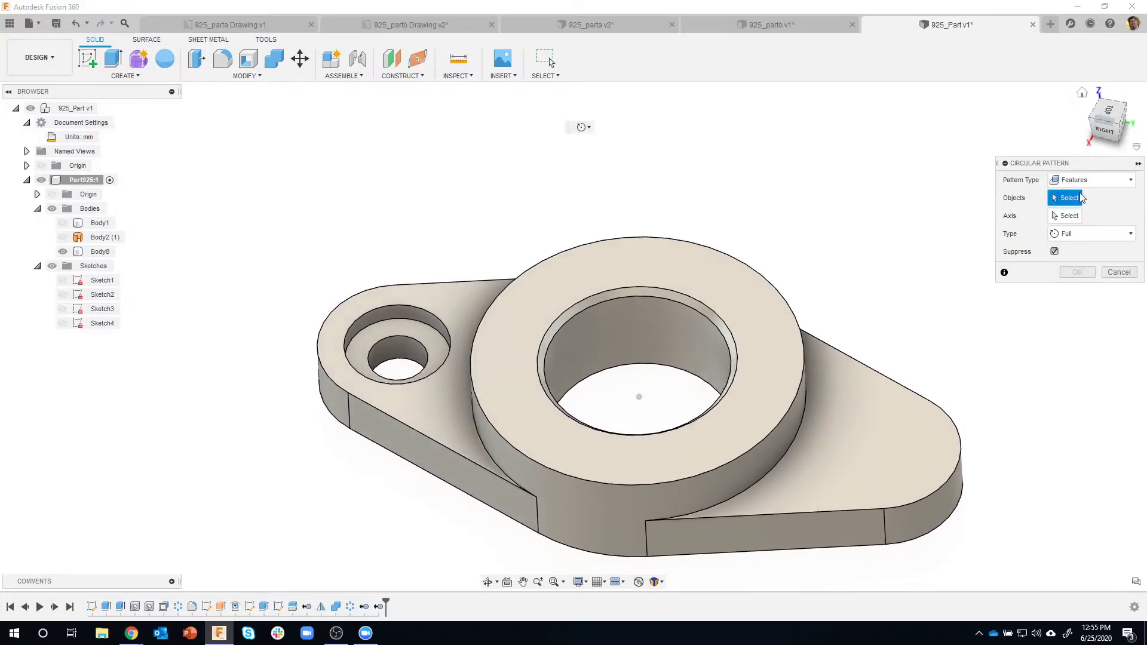
pyautogui.click(1093, 180)
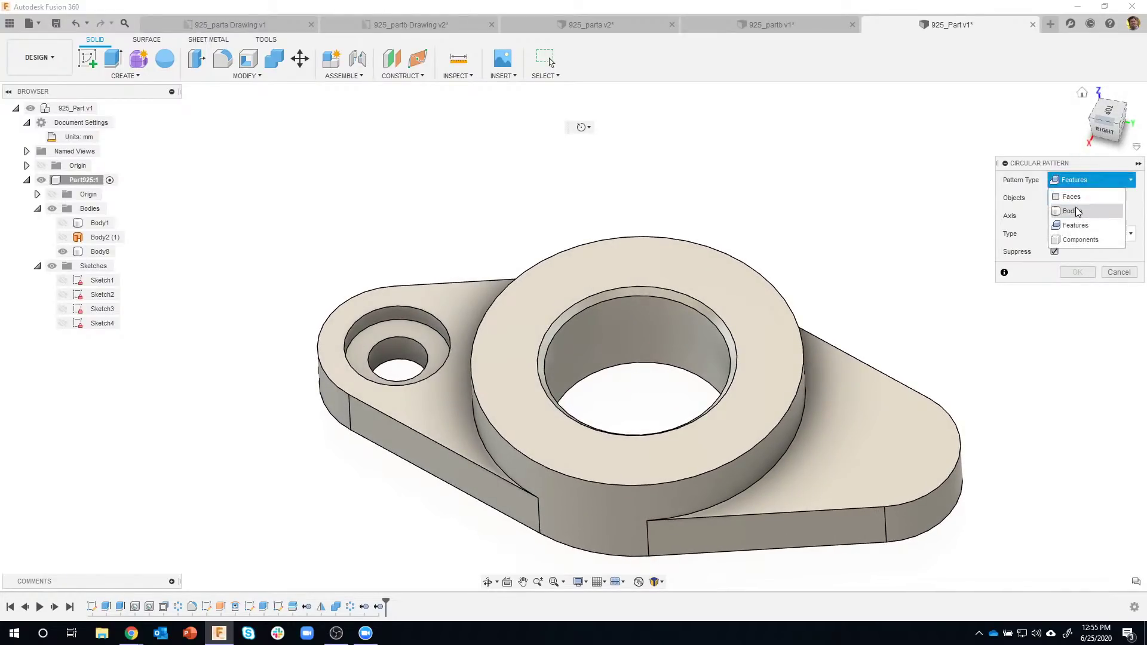
pyautogui.click(1069, 196)
pyautogui.click(365, 354)
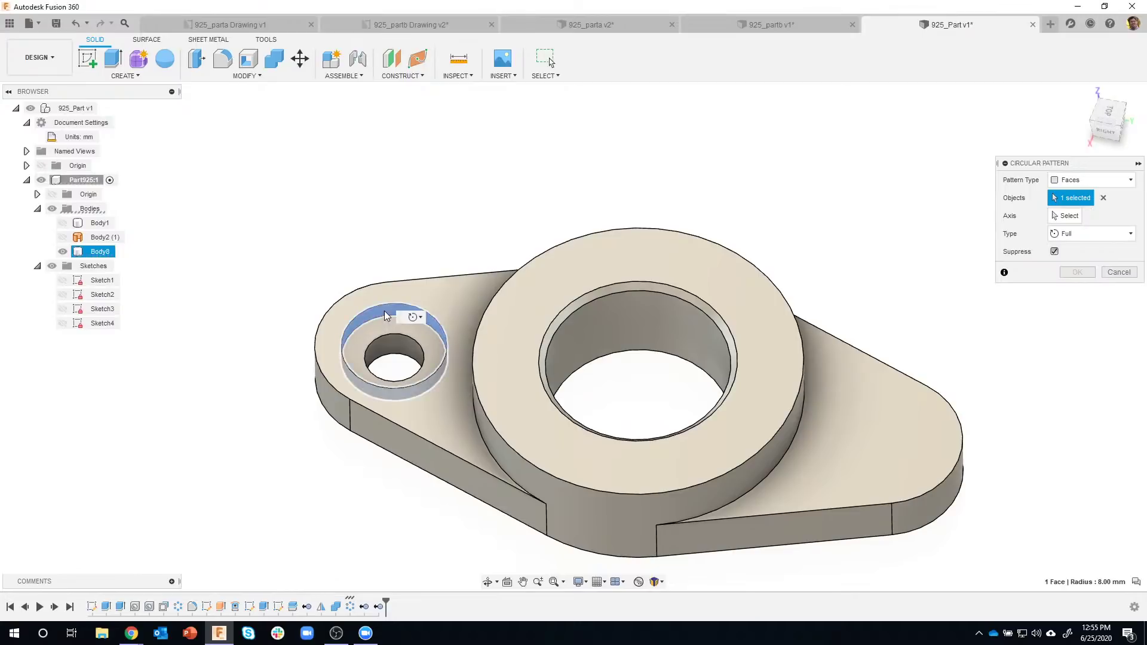
pyautogui.click(386, 331)
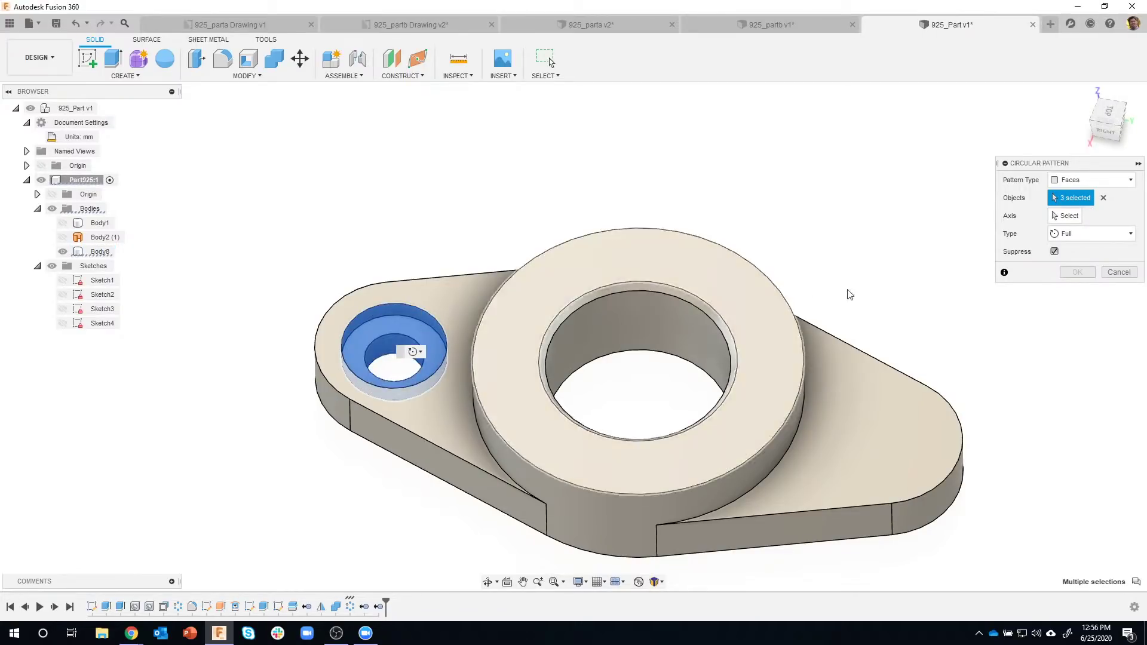
pyautogui.click(1065, 215)
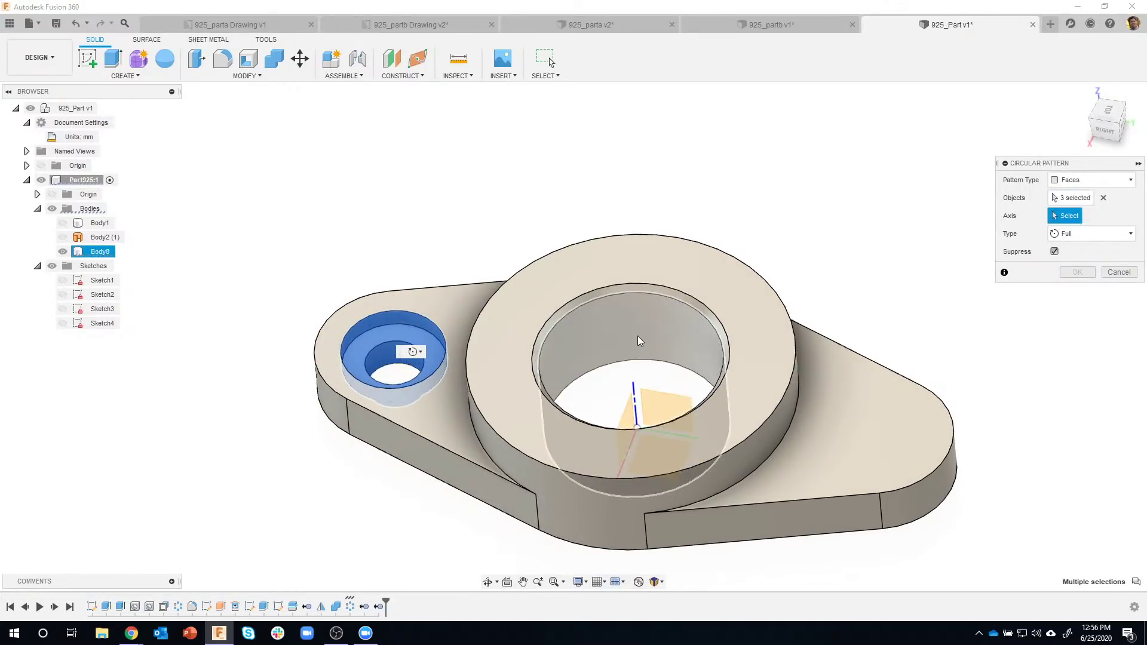
pyautogui.click(562, 366)
pyautogui.click(1129, 273)
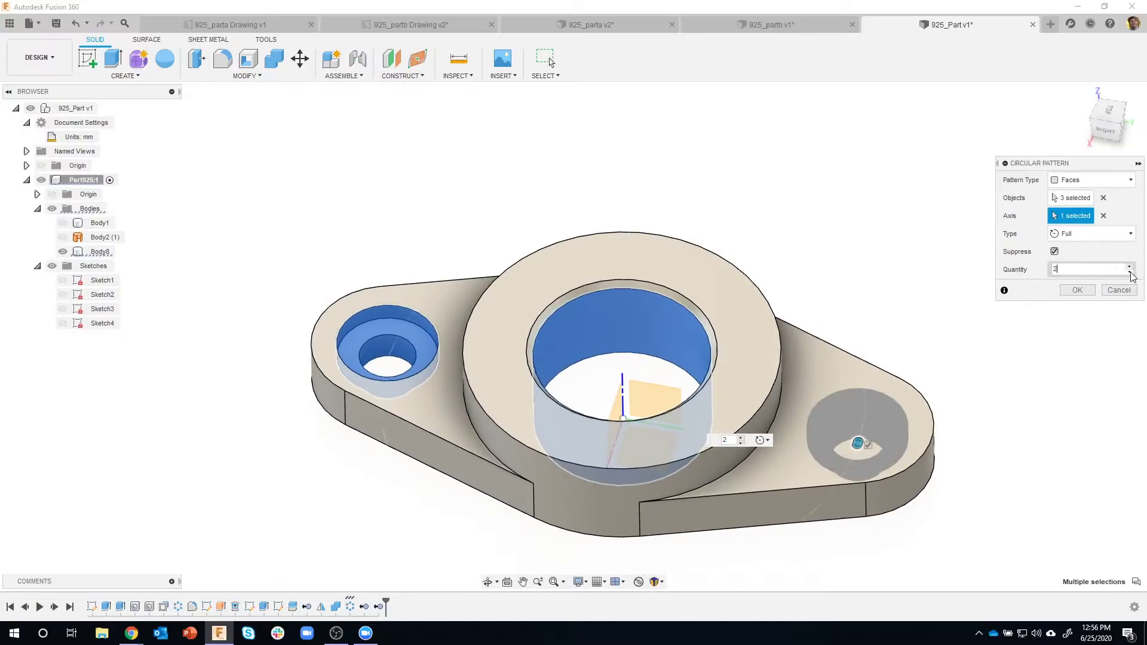
pyautogui.click(1078, 291)
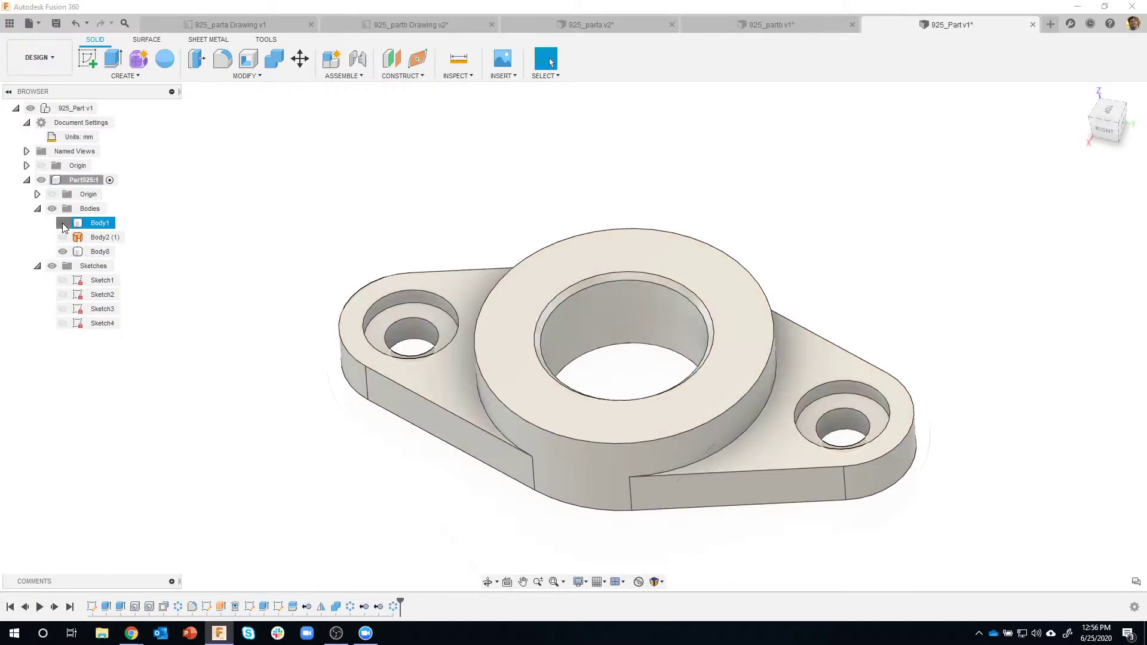
# - Show Body1 again and inspect the four counterbored holes on the flange
pyautogui.click(62, 223)
pyautogui.keyDown('shift'); pyautogui.moveTo(606, 383); pyautogui.dragTo(233, 325, button='middle'); pyautogui.keyUp('shift')
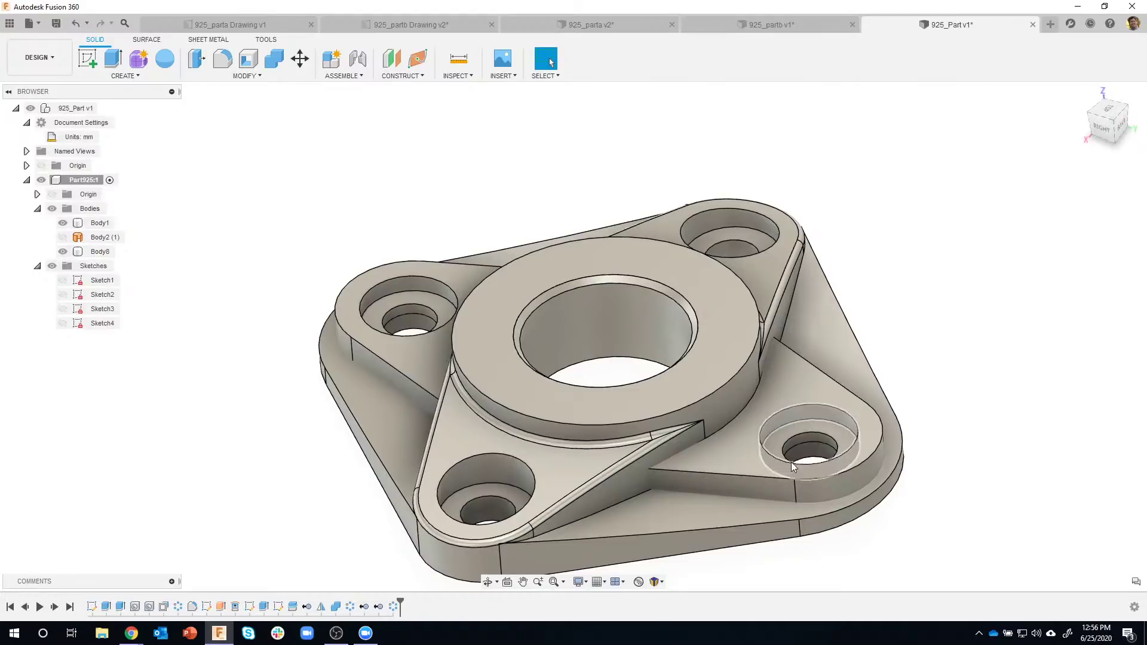
pyautogui.keyDown('shift'); pyautogui.moveTo(667, 488); pyautogui.dragTo(274, 64, button='middle'); pyautogui.keyUp('shift')
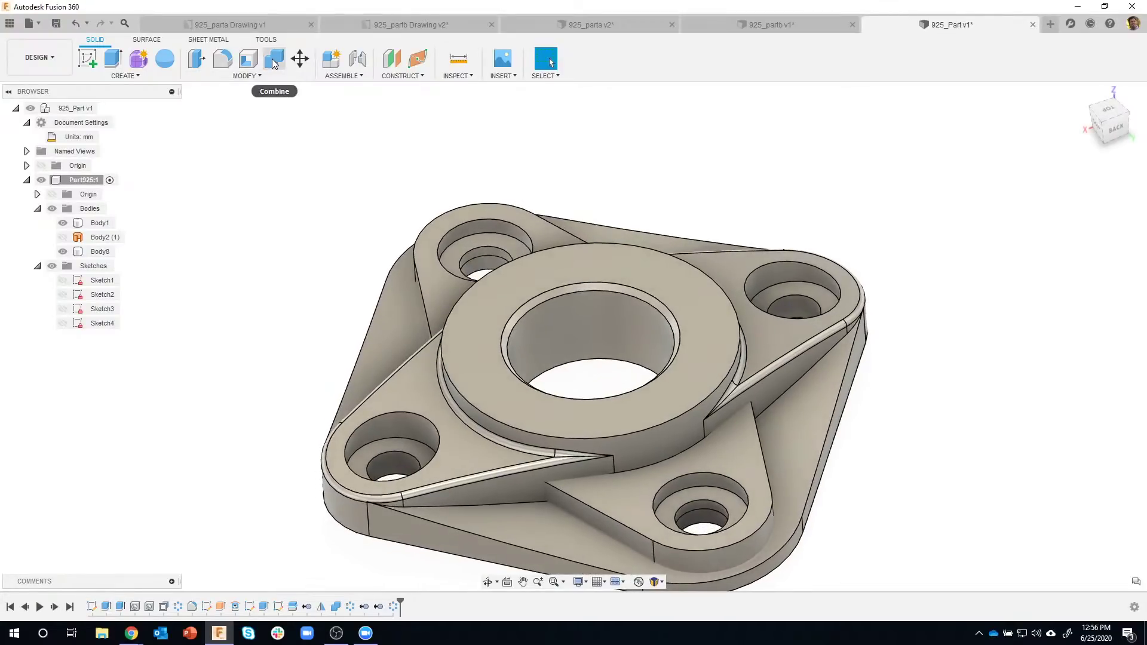
# - Combine Body8 into target Body1 with the Join operation and select the merged body to check it
pyautogui.click(274, 62)
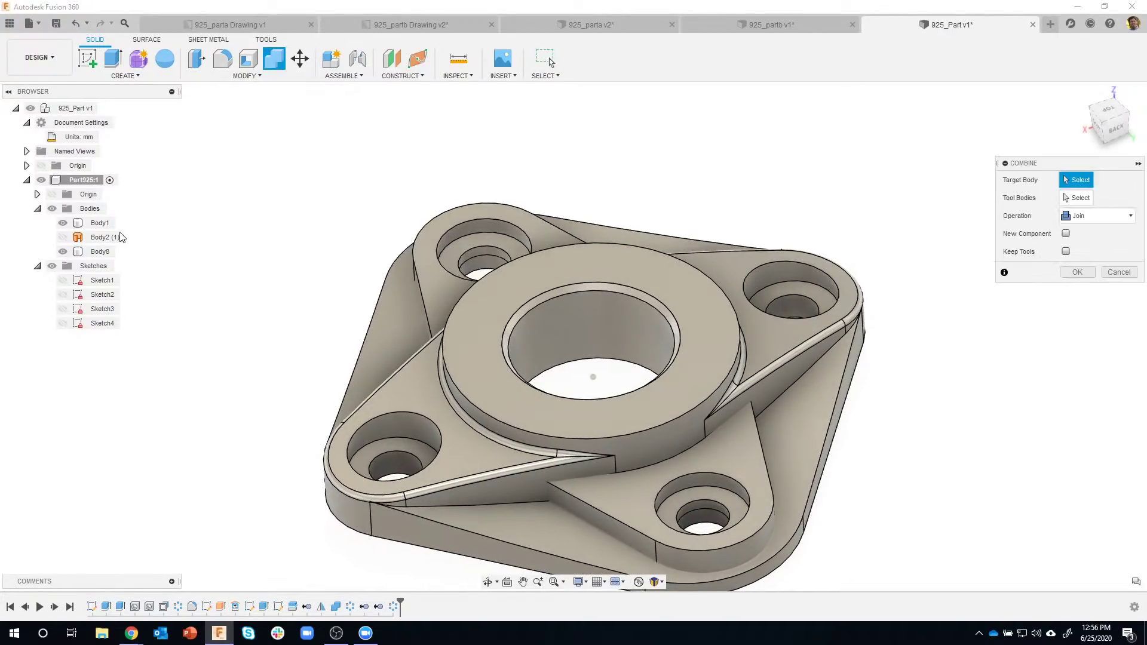
pyautogui.click(99, 223)
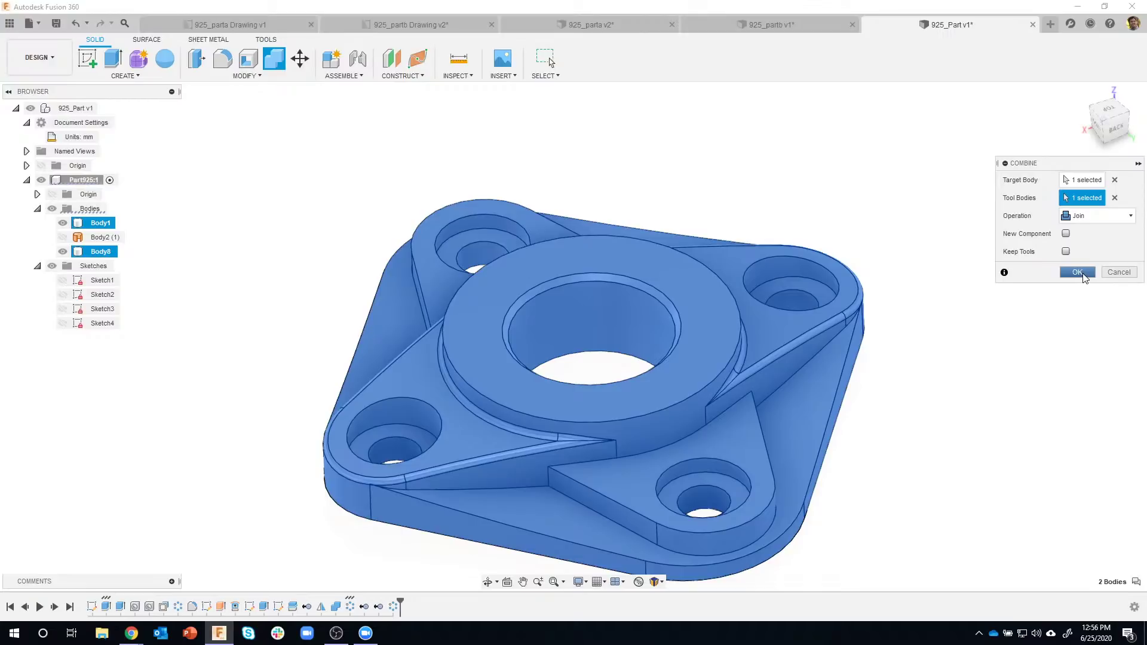
pyautogui.click(1078, 273)
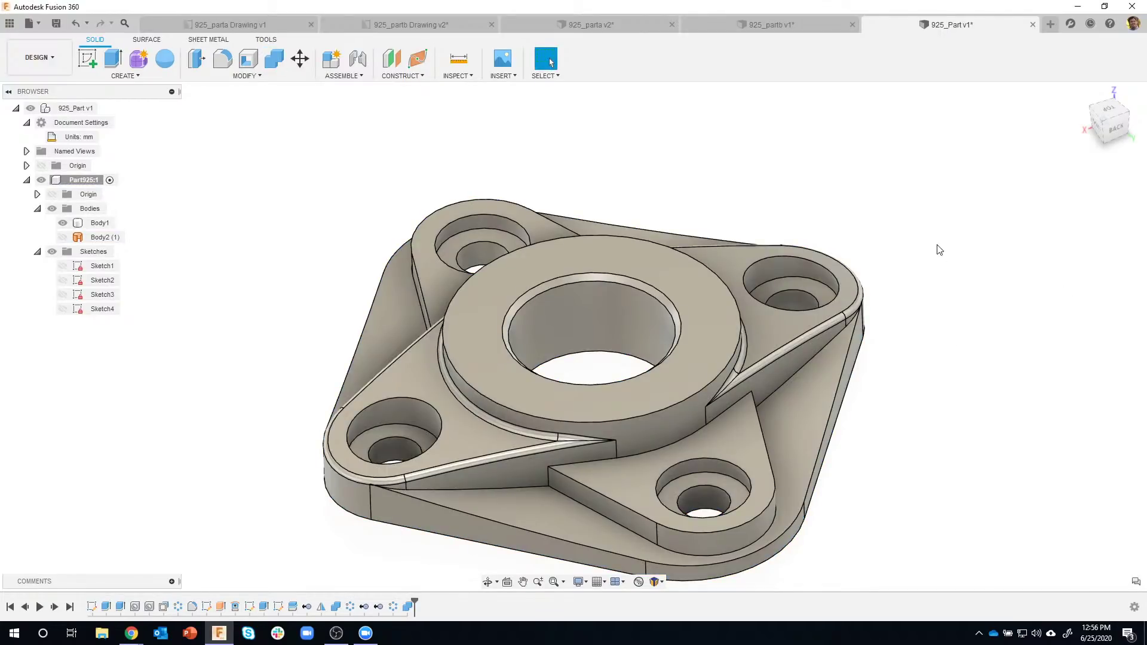
pyautogui.click(102, 226)
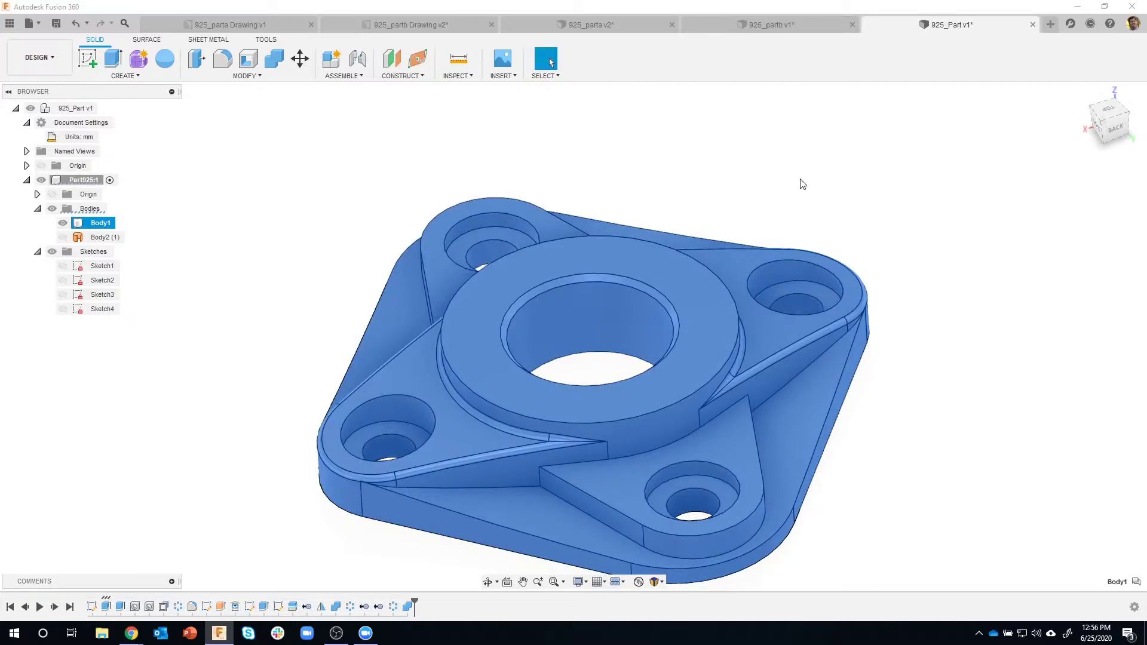
# - Try to fillet the edges of the base's recessed upper face around the lower ear with a constant 1 mm radius
pyautogui.click(802, 183)
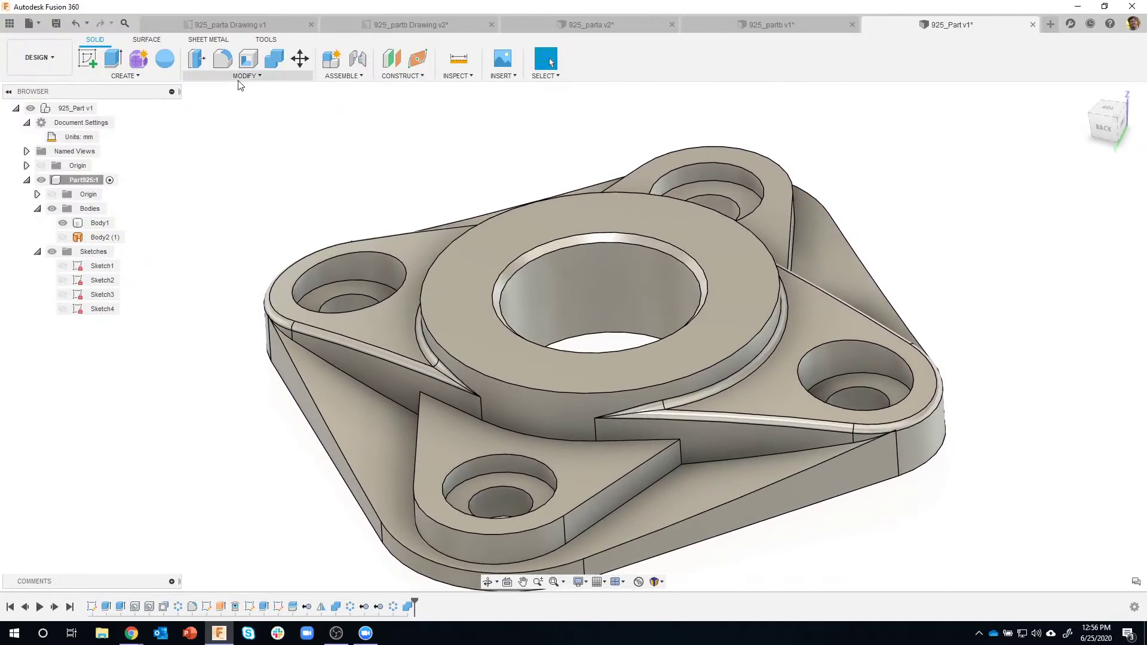
pyautogui.click(223, 62)
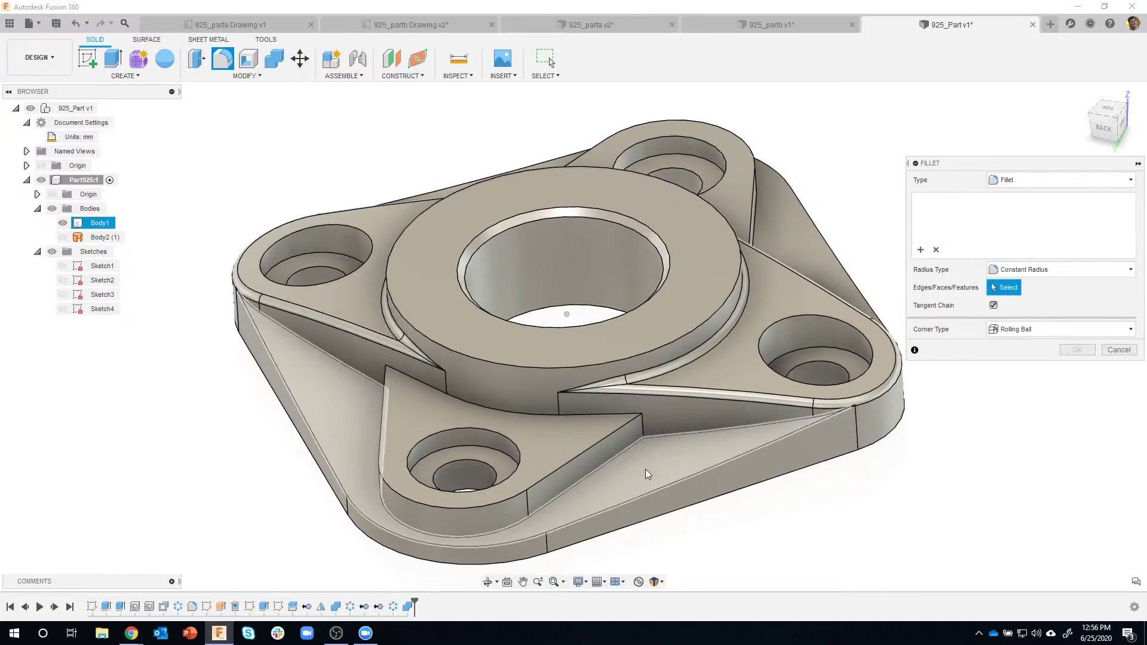
pyautogui.click(646, 474)
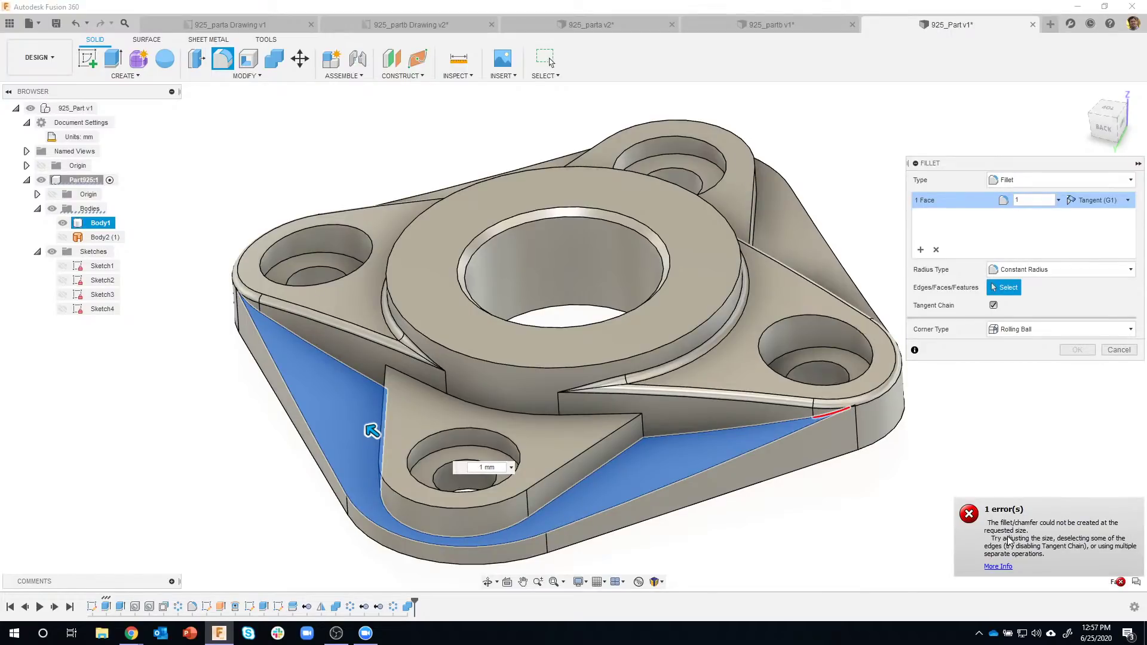
pyautogui.moveTo(1010, 541); pyautogui.dragTo(953, 539, button='middle')
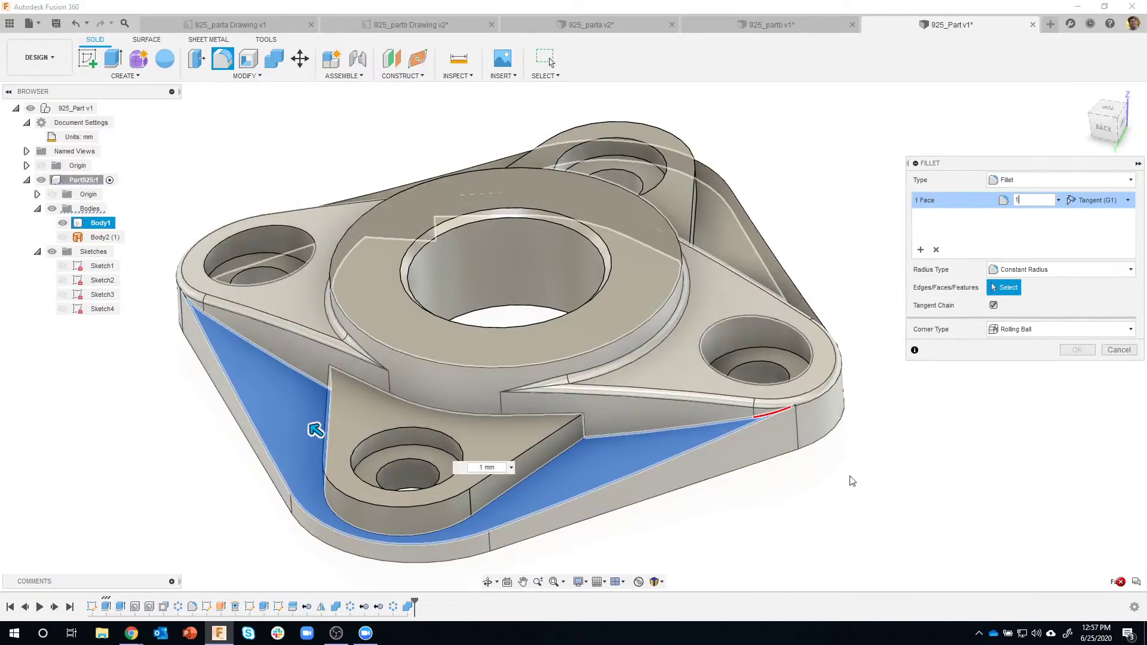
# - Examine the highlighted edge where the recessed base face runs into the raised ear's rounded corner, and cancel the fillet
pyautogui.scroll(2, 843, 490)
pyautogui.scroll(3, 818, 462)
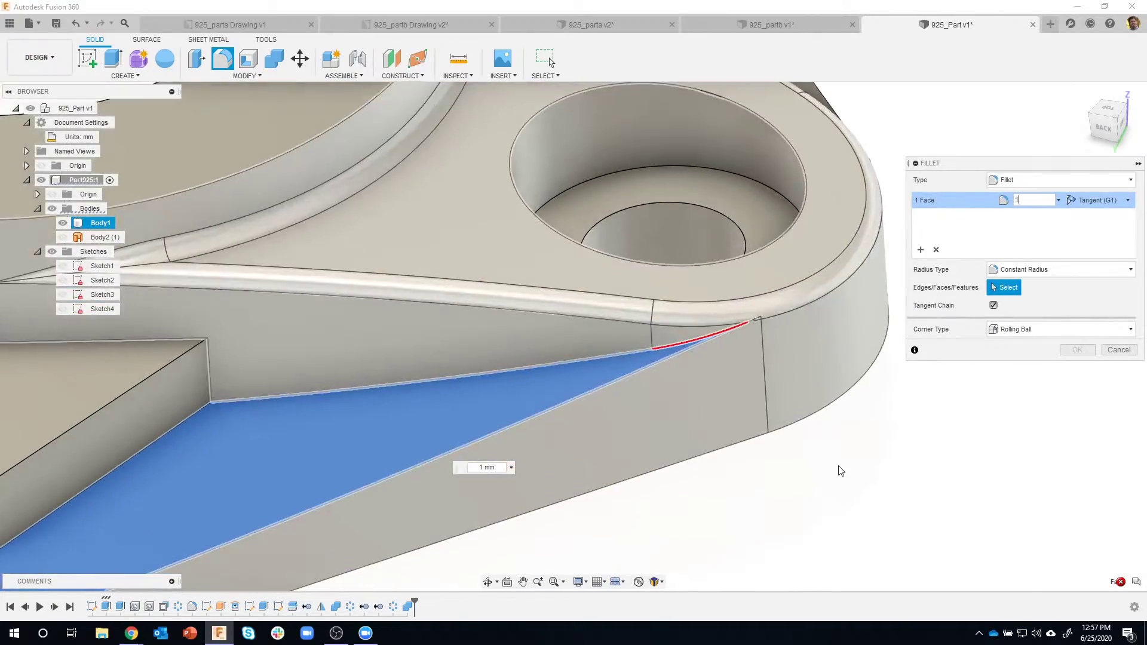
pyautogui.scroll(2, 745, 319)
pyautogui.keyDown('shift'); pyautogui.moveTo(746, 323); pyautogui.dragTo(862, 488, button='middle'); pyautogui.keyUp('shift')
pyautogui.scroll(-5, 855, 496)
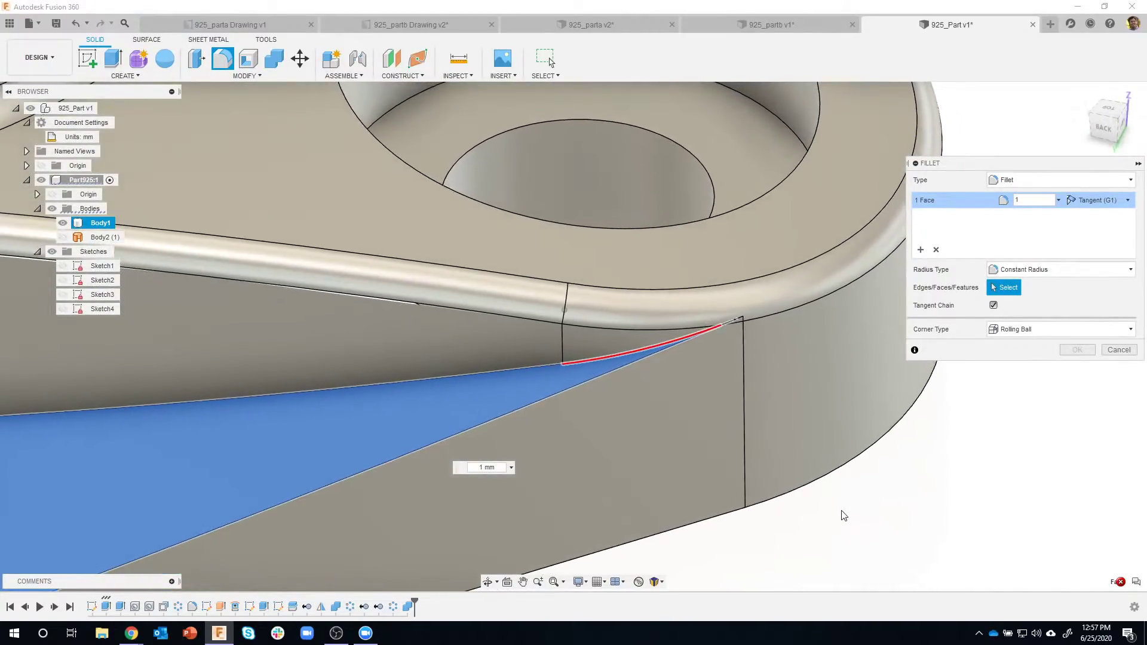
pyautogui.scroll(-8, 842, 515)
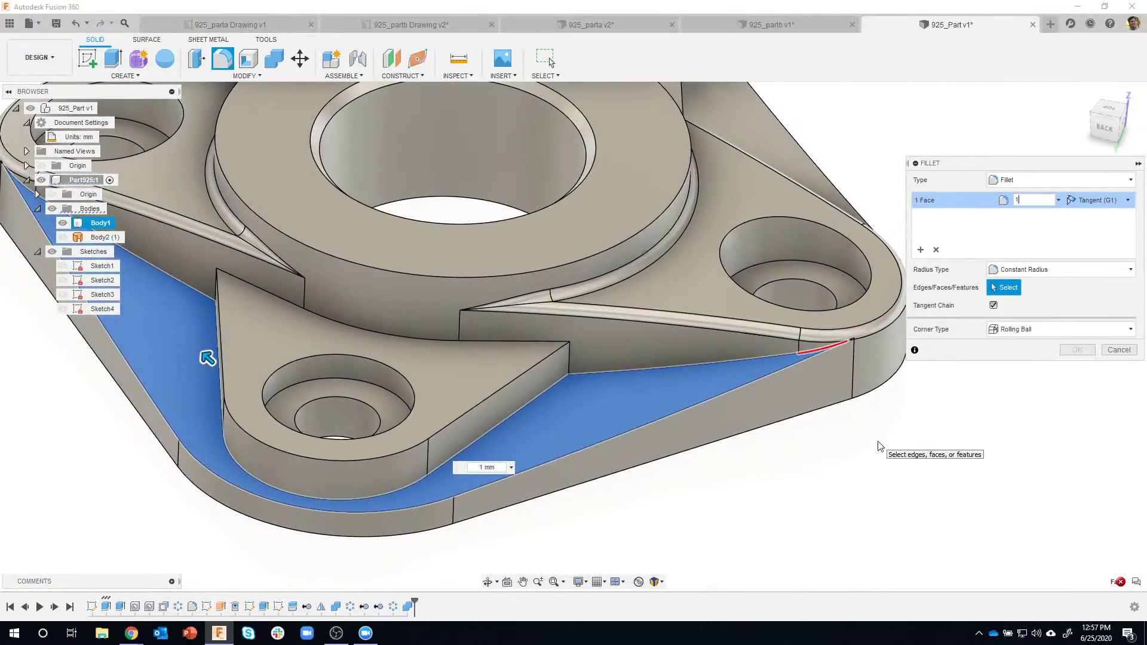
pyautogui.keyDown('shift'); pyautogui.moveTo(878, 445); pyautogui.dragTo(806, 405, button='middle'); pyautogui.keyUp('shift')
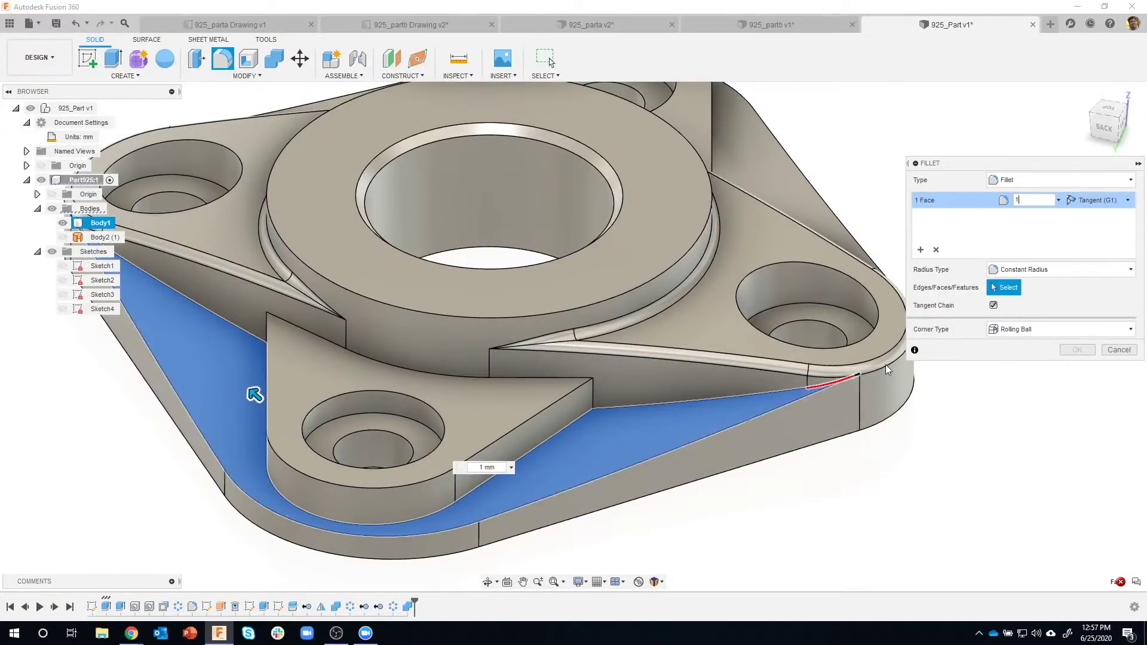
pyautogui.keyDown('shift'); pyautogui.moveTo(889, 371); pyautogui.dragTo(862, 376, button='middle'); pyautogui.keyUp('shift')
pyautogui.scroll(2, 857, 378)
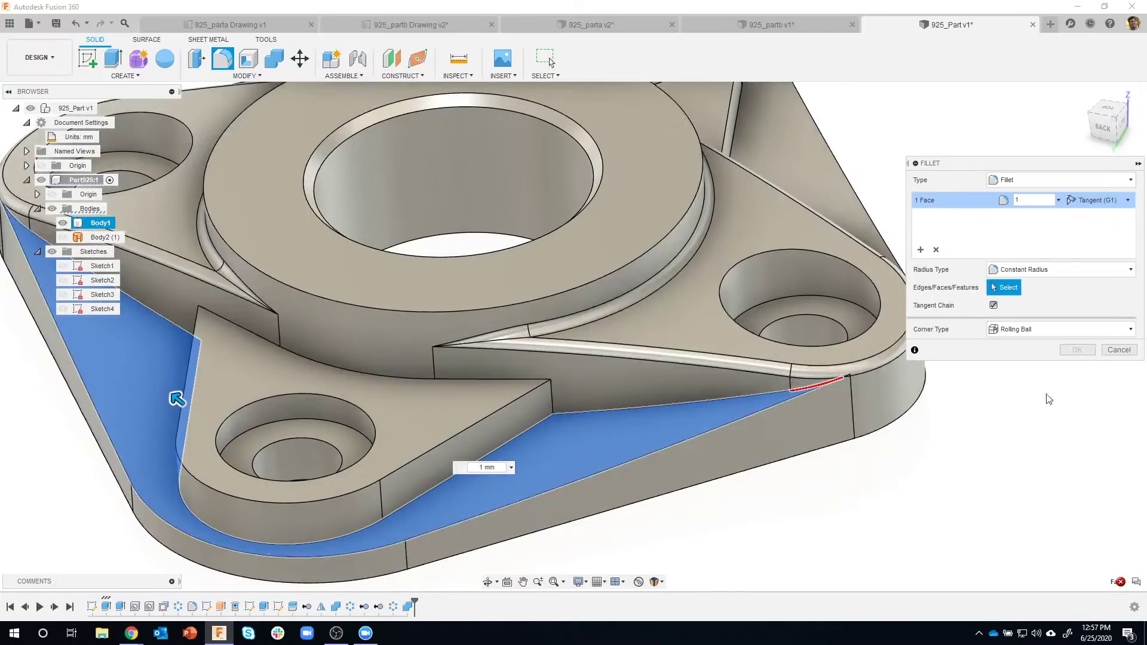
pyautogui.click(1119, 350)
pyautogui.scroll(-3, 956, 502)
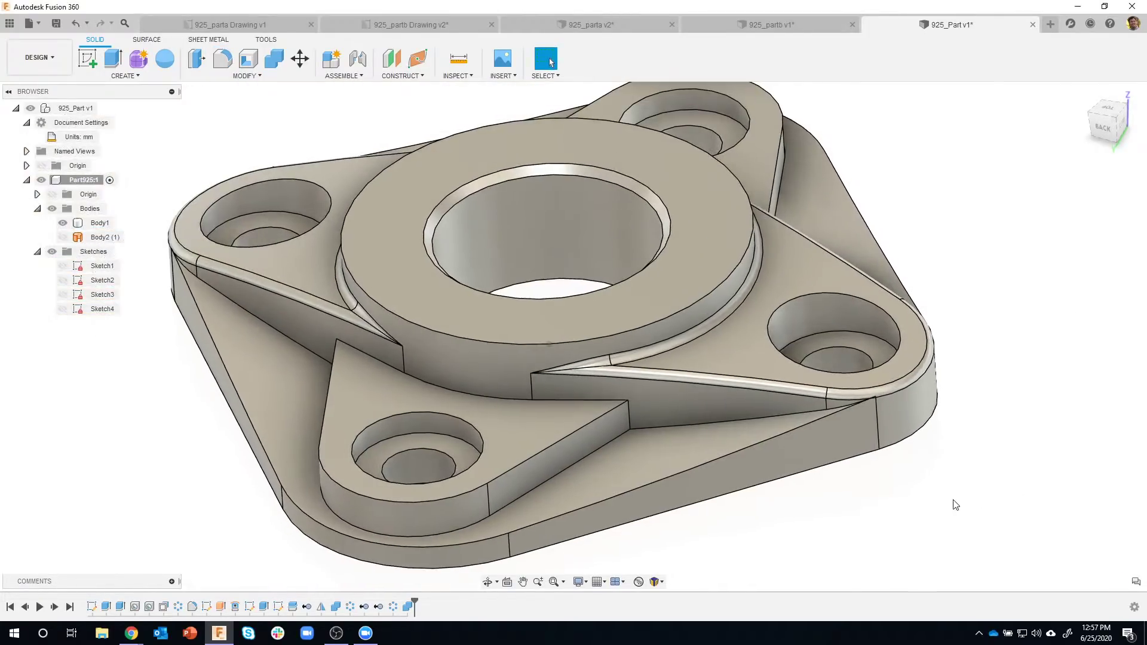
# - Suppress the existing fillet that runs around the upper edges of the two raised ears
pyautogui.click(886, 390)
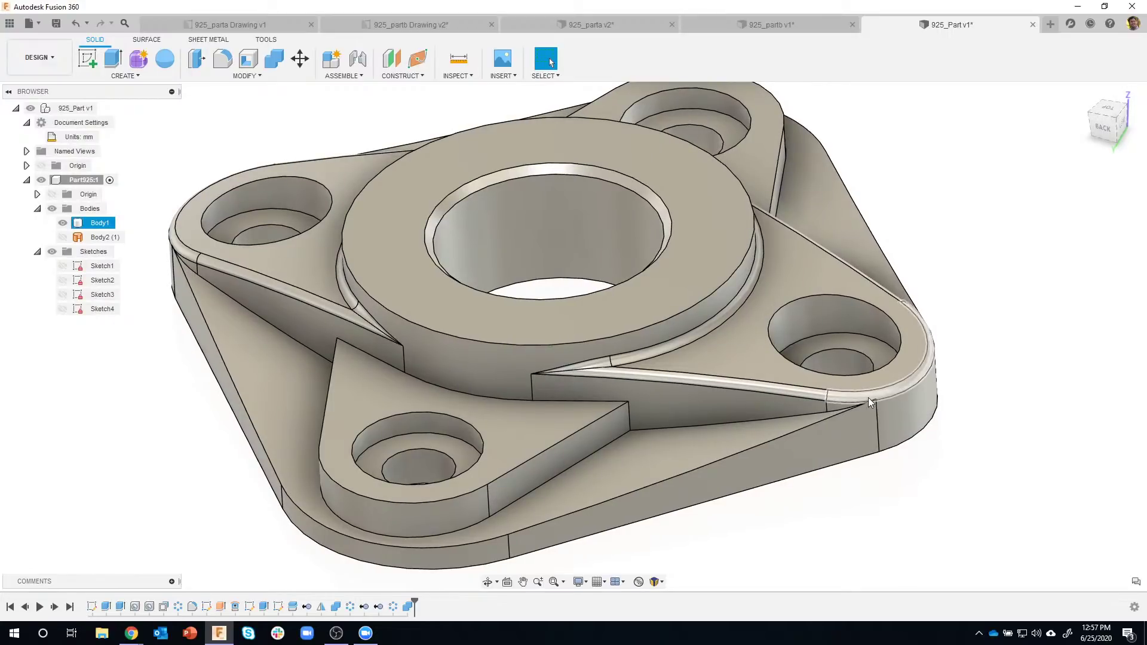
pyautogui.scroll(-2, 870, 411)
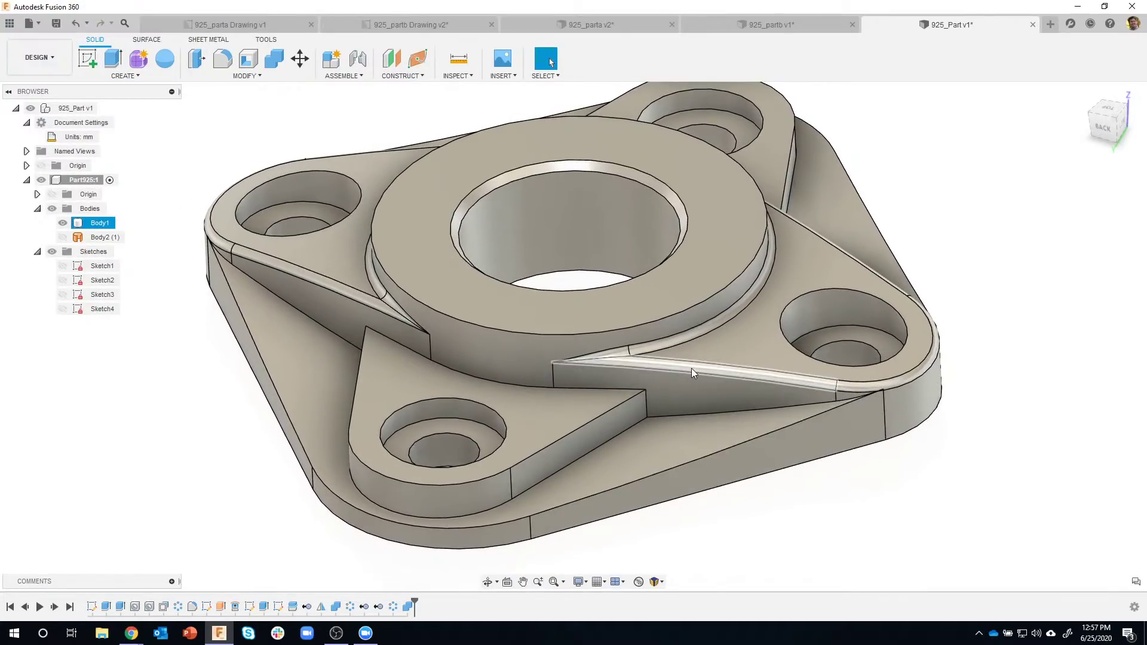
pyautogui.click(691, 368)
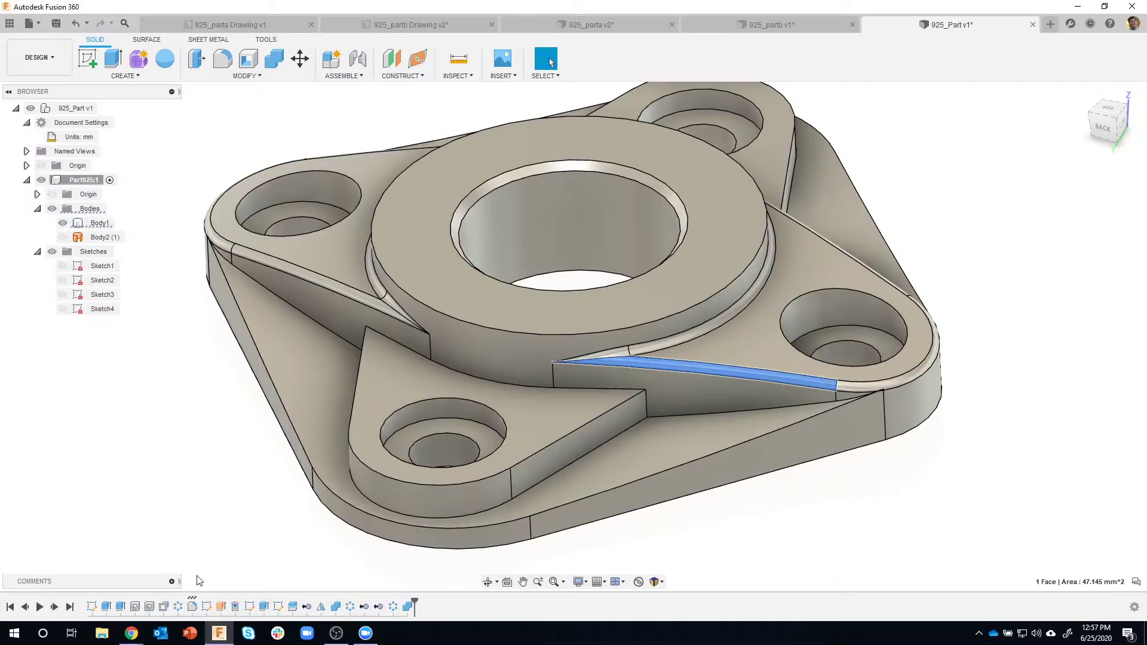
pyautogui.click(192, 608)
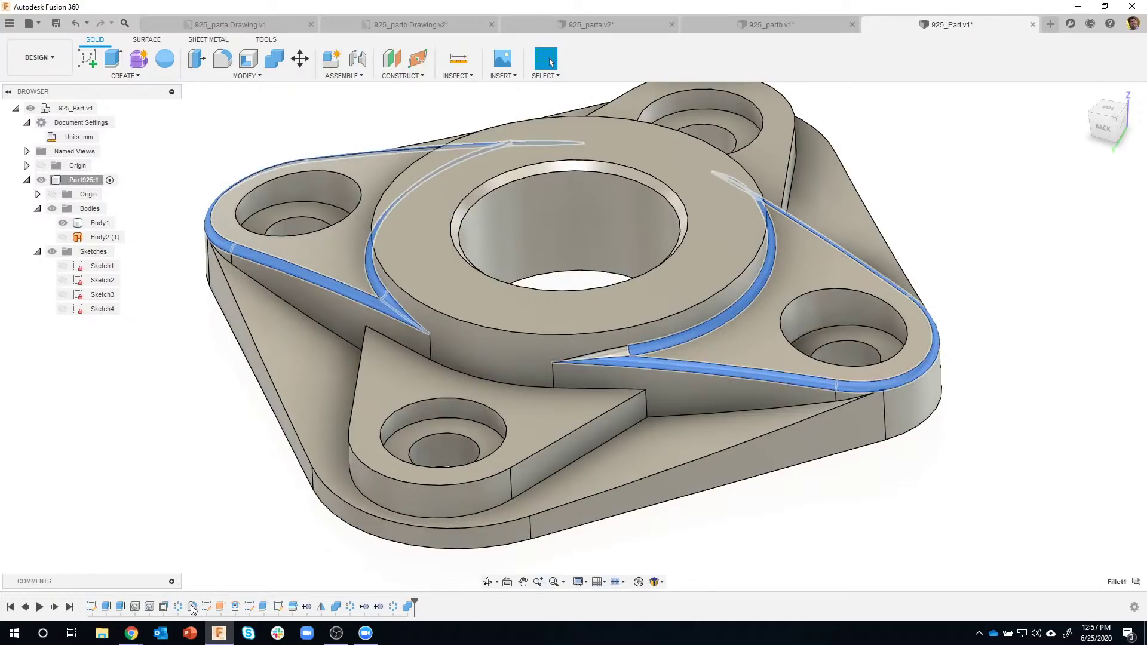
pyautogui.rightClick(192, 609)
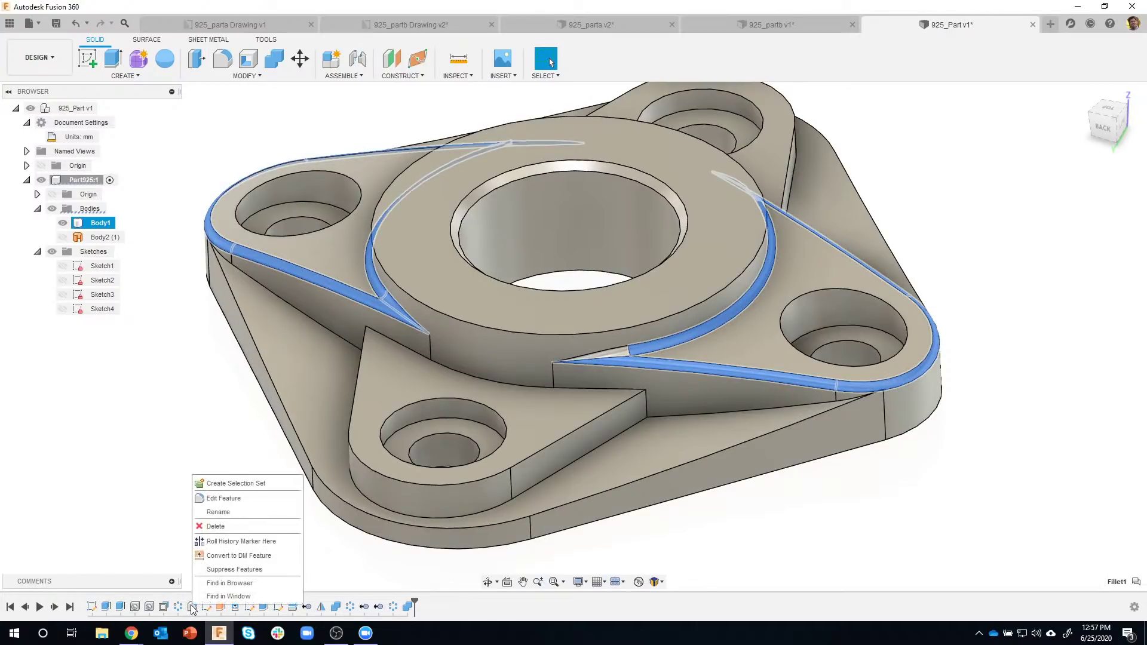
pyautogui.click(213, 569)
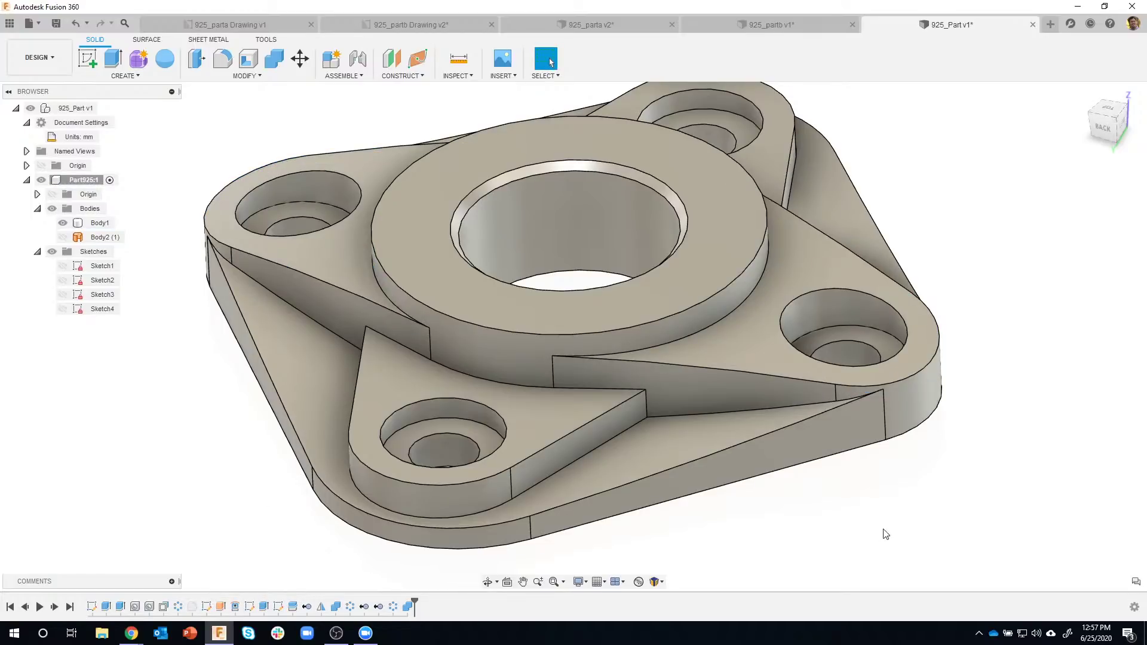
# - Try a constant 1 mm fillet on the recessed base face and the matching face on the opposite side, and cancel it
pyautogui.scroll(5, 924, 400)
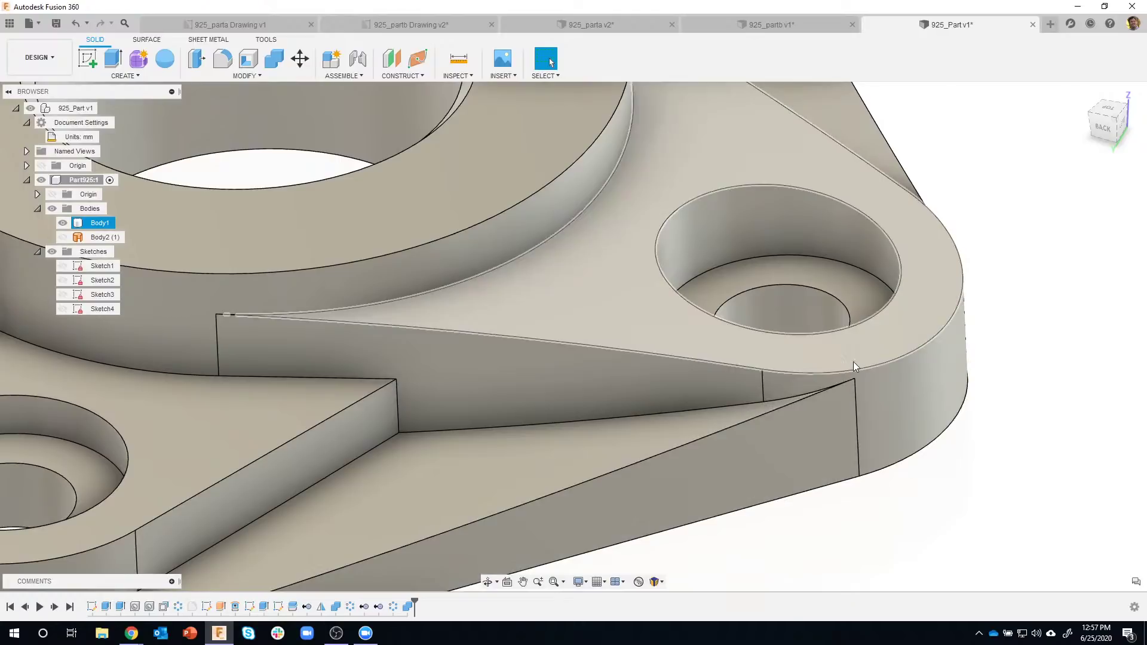
pyautogui.scroll(-5, 922, 531)
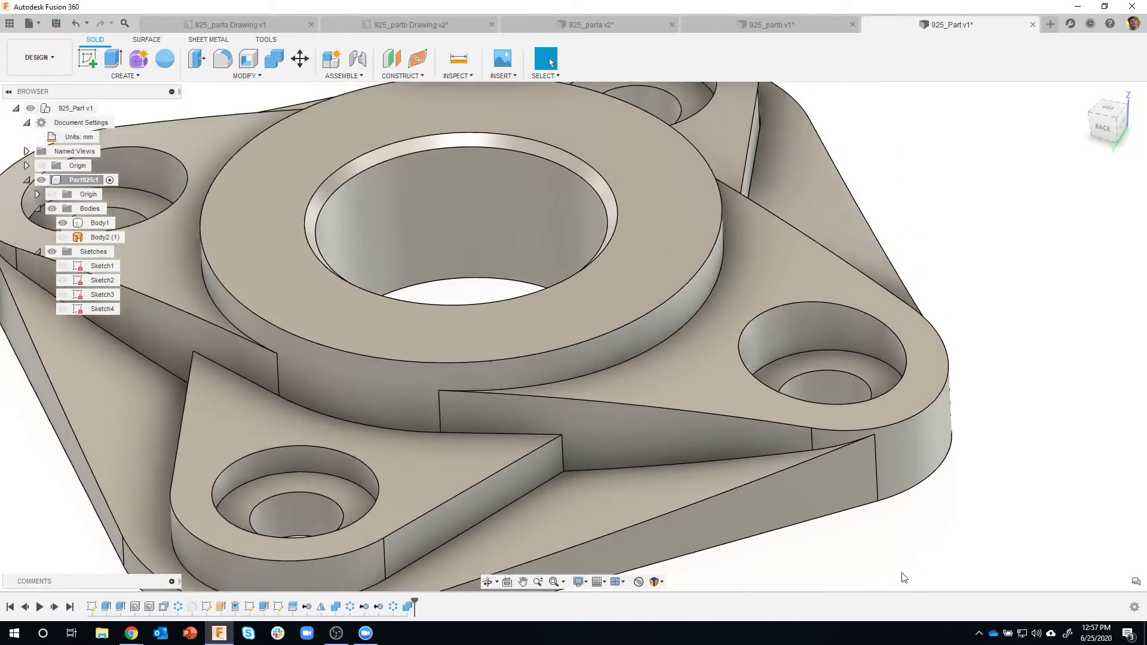
pyautogui.moveTo(597, 376); pyautogui.dragTo(584, 278, button='middle')
pyautogui.scroll(-5, 521, 393)
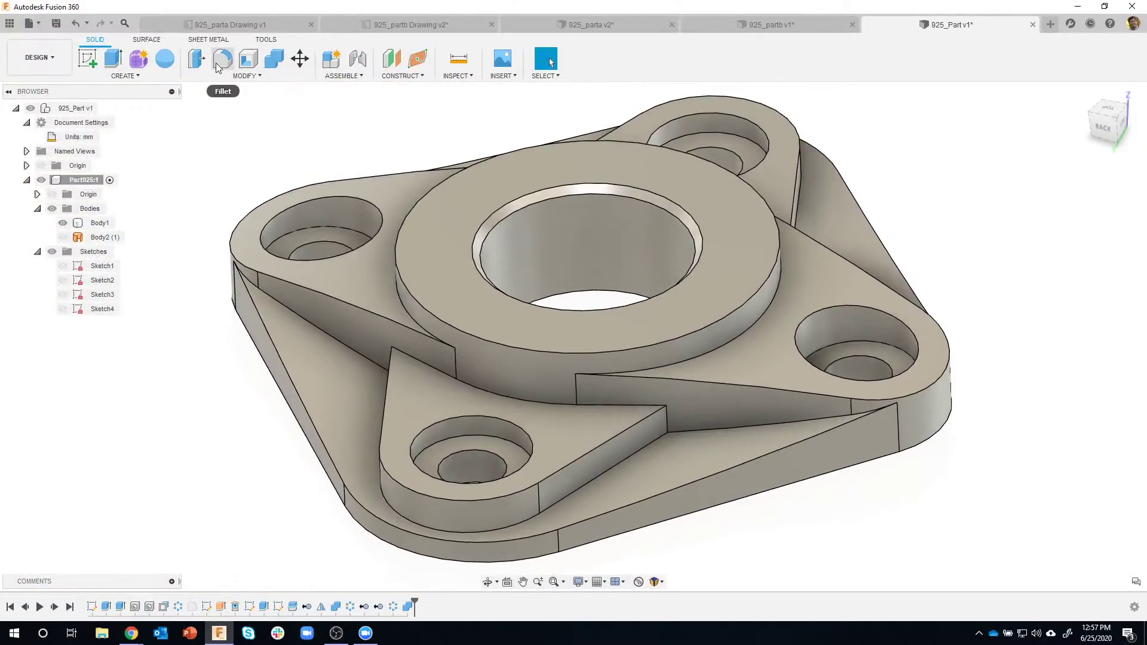
pyautogui.click(221, 60)
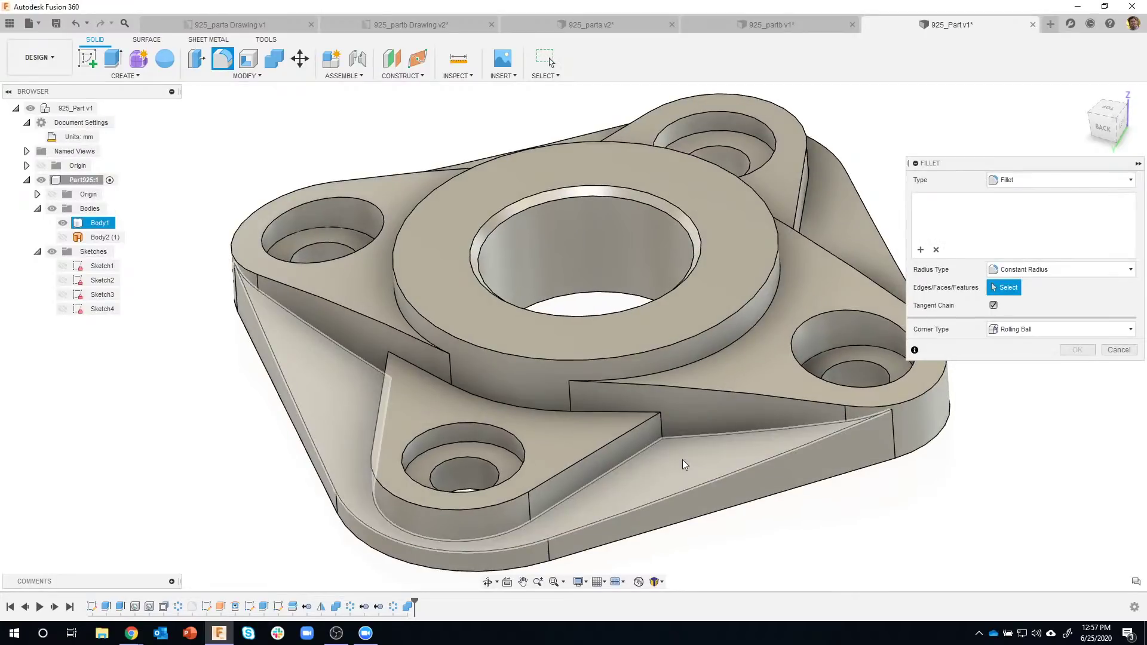
pyautogui.click(692, 468)
pyautogui.keyDown('shift'); pyautogui.moveTo(692, 468); pyautogui.dragTo(707, 476, button='middle'); pyautogui.keyUp('shift')
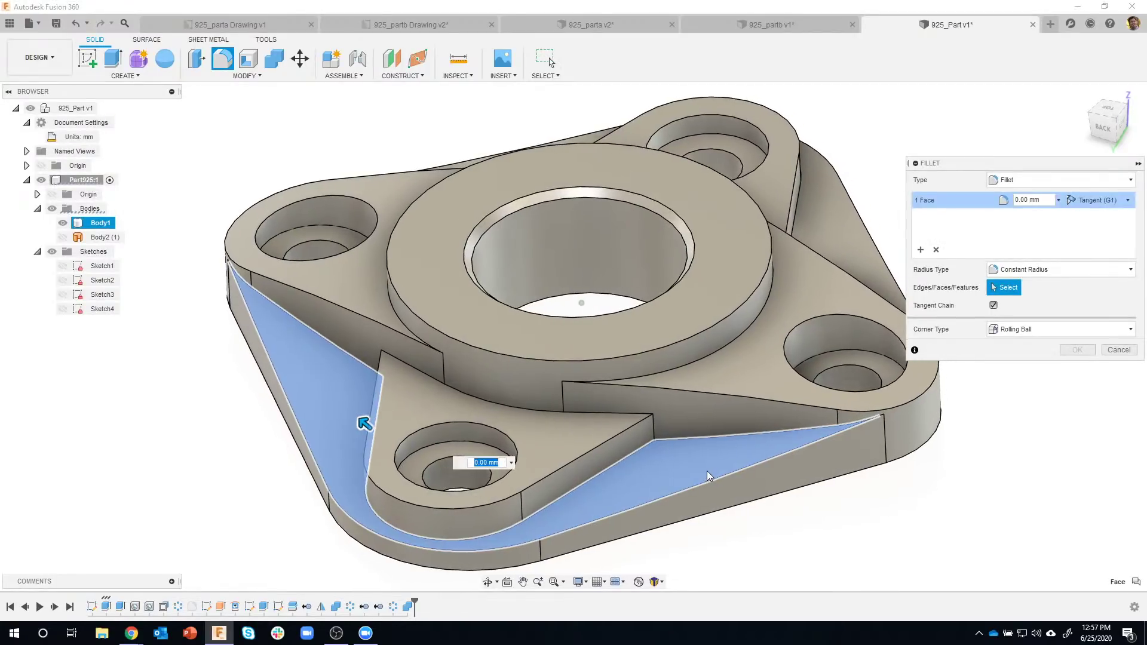
pyautogui.click(1049, 198)
pyautogui.write('1')
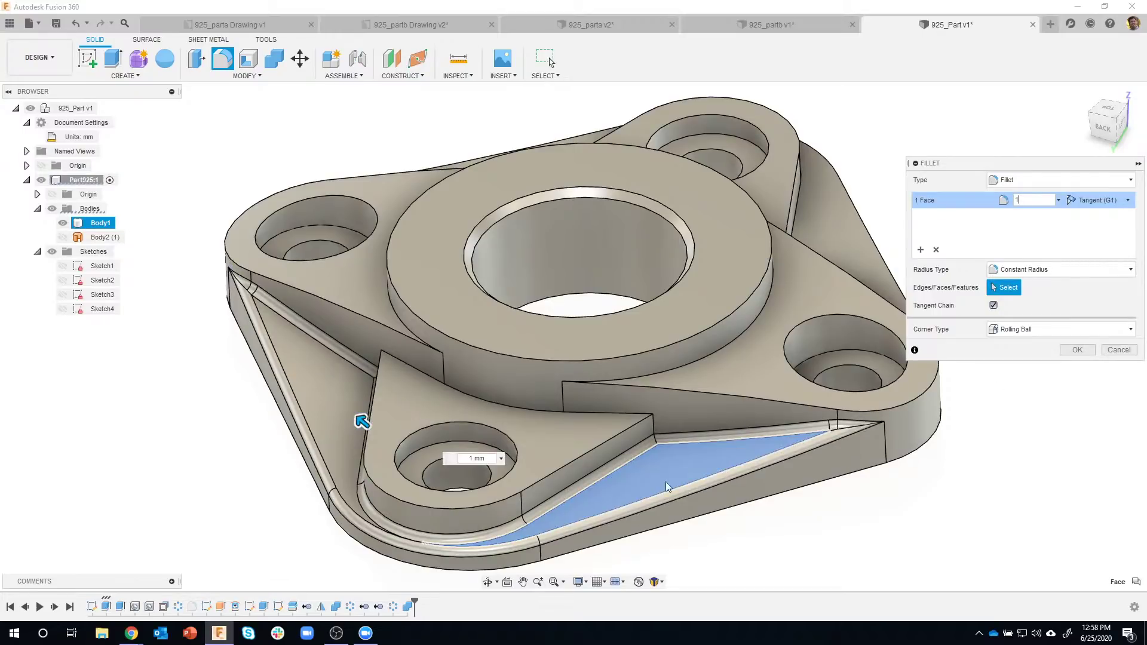
pyautogui.click(834, 214)
pyautogui.keyDown('shift'); pyautogui.moveTo(994, 500); pyautogui.dragTo(901, 417, button='middle'); pyautogui.keyUp('shift')
pyautogui.keyDown('shift'); pyautogui.moveTo(819, 417); pyautogui.dragTo(843, 478, button='middle'); pyautogui.keyUp('shift')
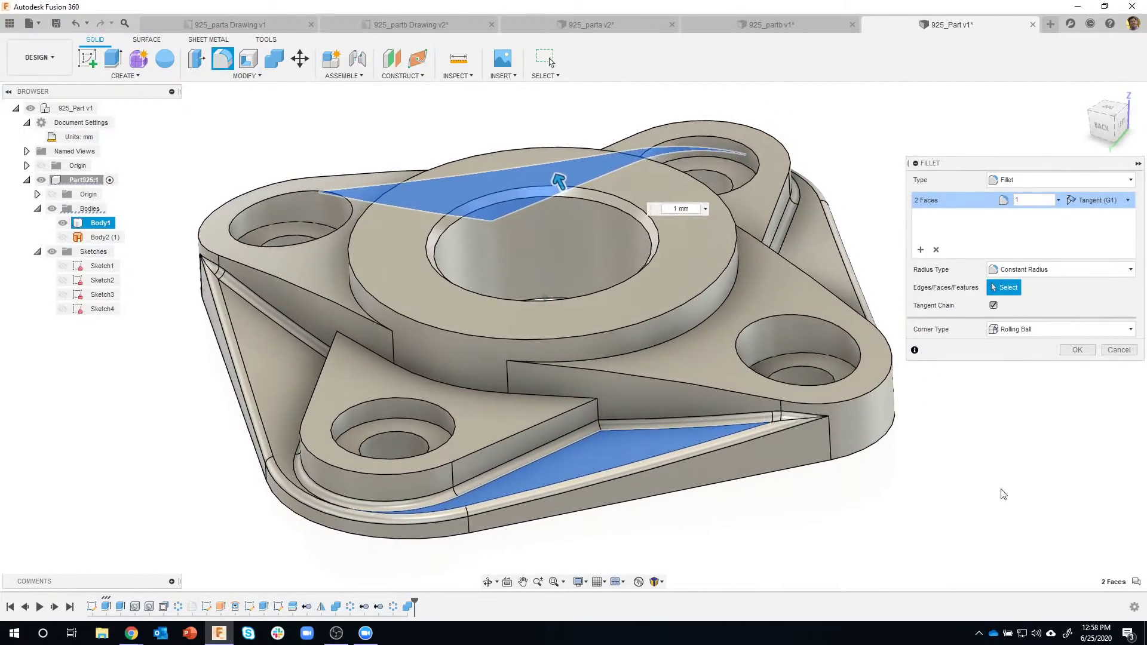
pyautogui.click(1118, 350)
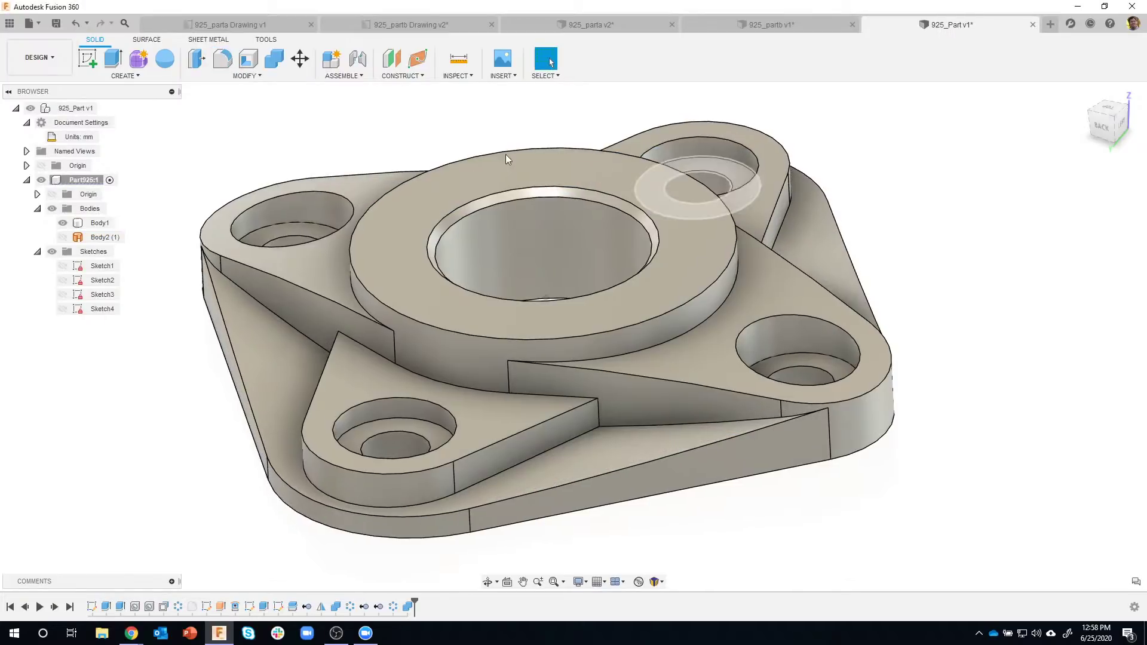
# - Undo the suppression of the fillet on the raised ears' upper edges
pyautogui.click(76, 29)
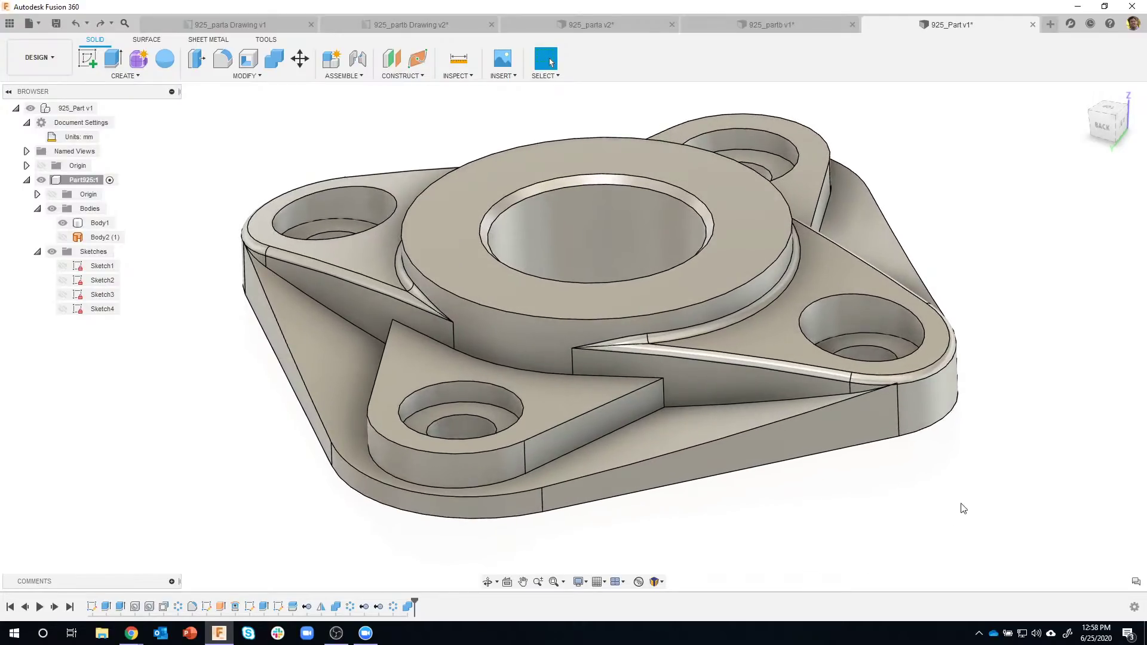
pyautogui.scroll(6, 870, 396)
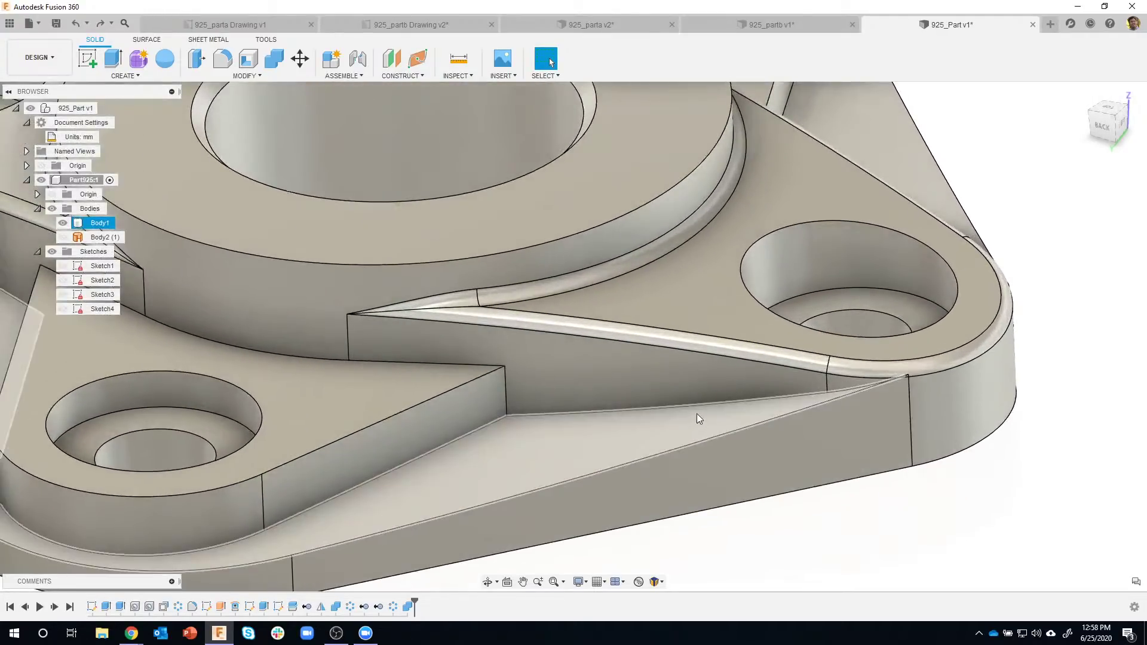
# - Select the two base-face edges that converge at the raised ear's rounded corner and examine where they meet the fillet
pyautogui.click(708, 402)
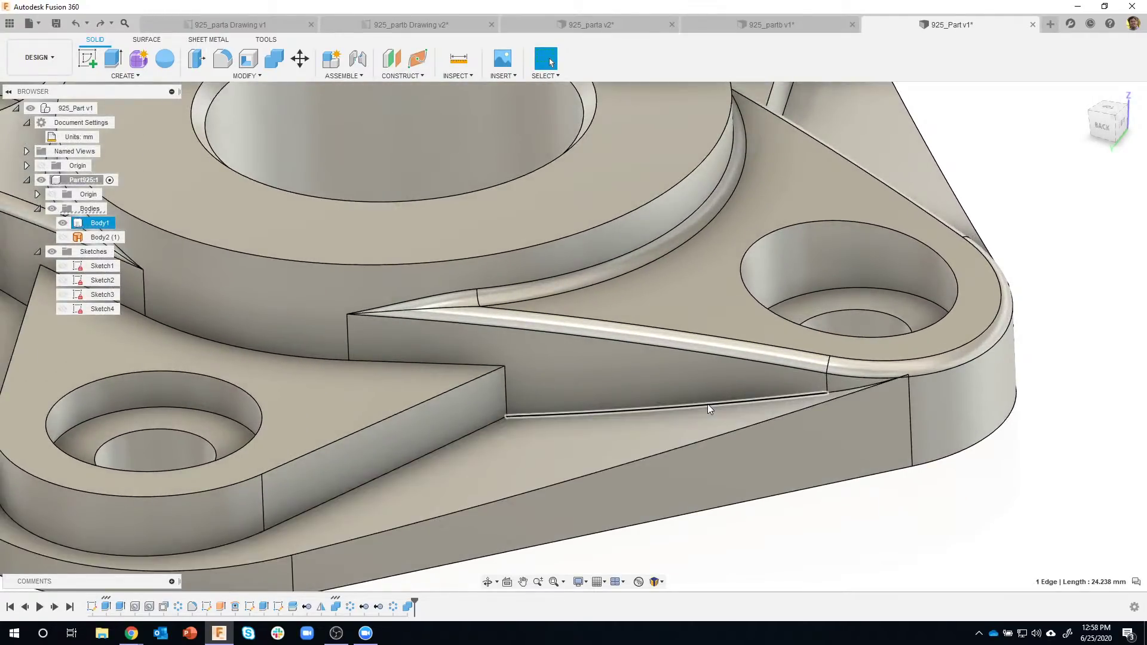
pyautogui.keyDown('ctrl'); pyautogui.click(833, 396); pyautogui.keyUp('ctrl')
pyautogui.scroll(1, 924, 385)
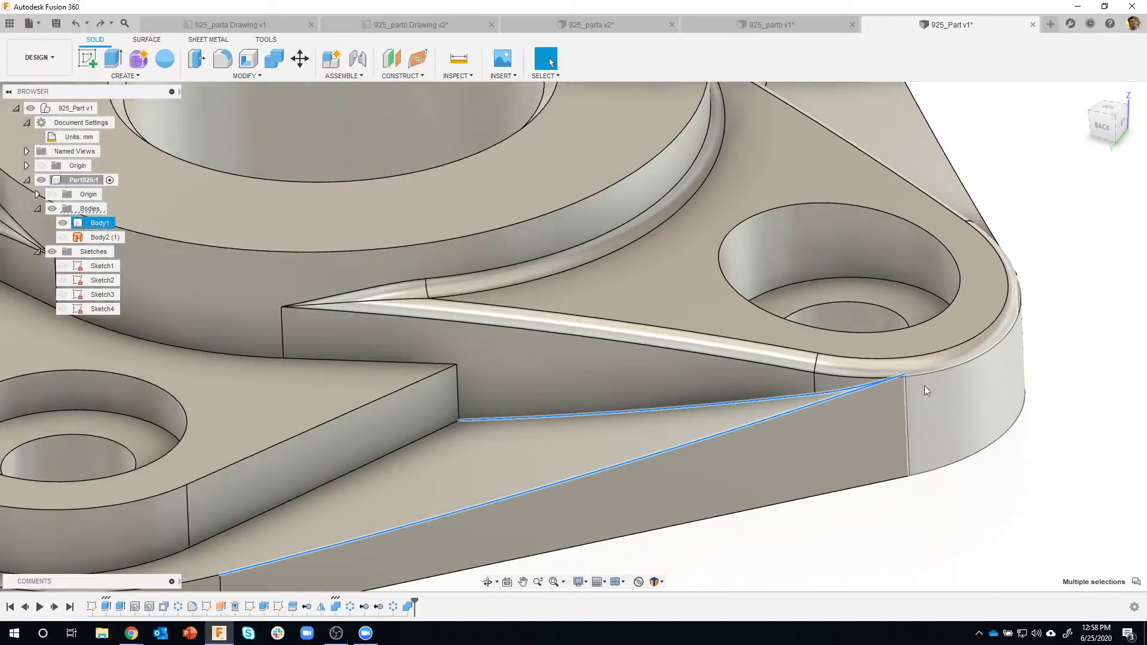
pyautogui.scroll(2, 898, 386)
pyautogui.keyDown('shift'); pyautogui.moveTo(899, 386); pyautogui.dragTo(936, 412, button='middle'); pyautogui.keyUp('shift')
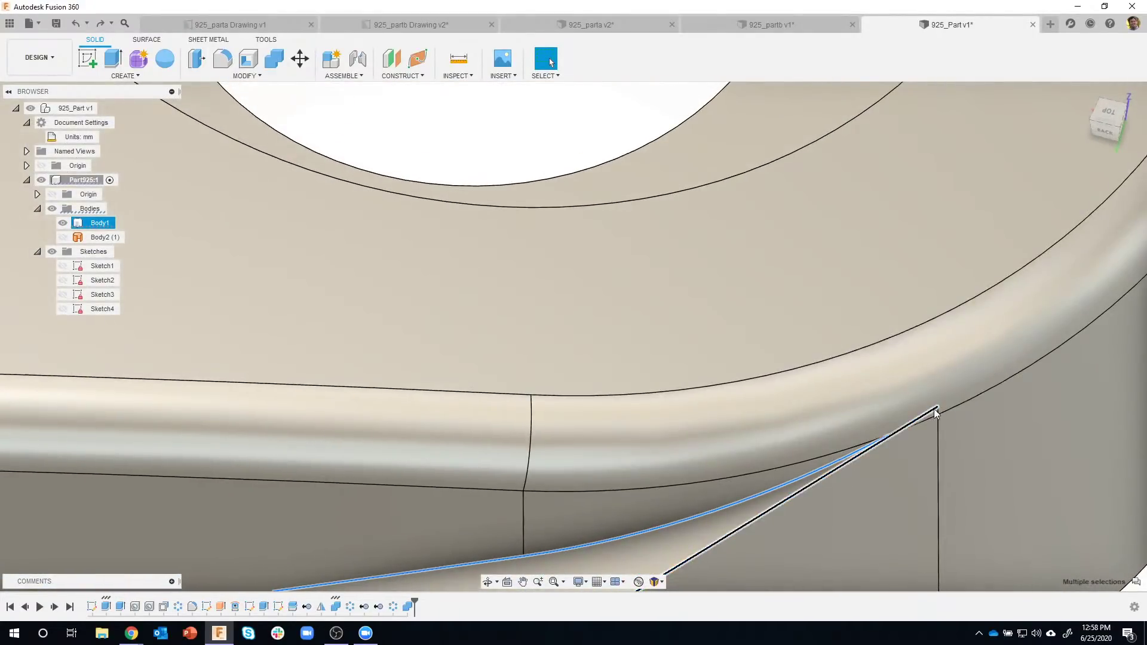
pyautogui.scroll(-10, 929, 417)
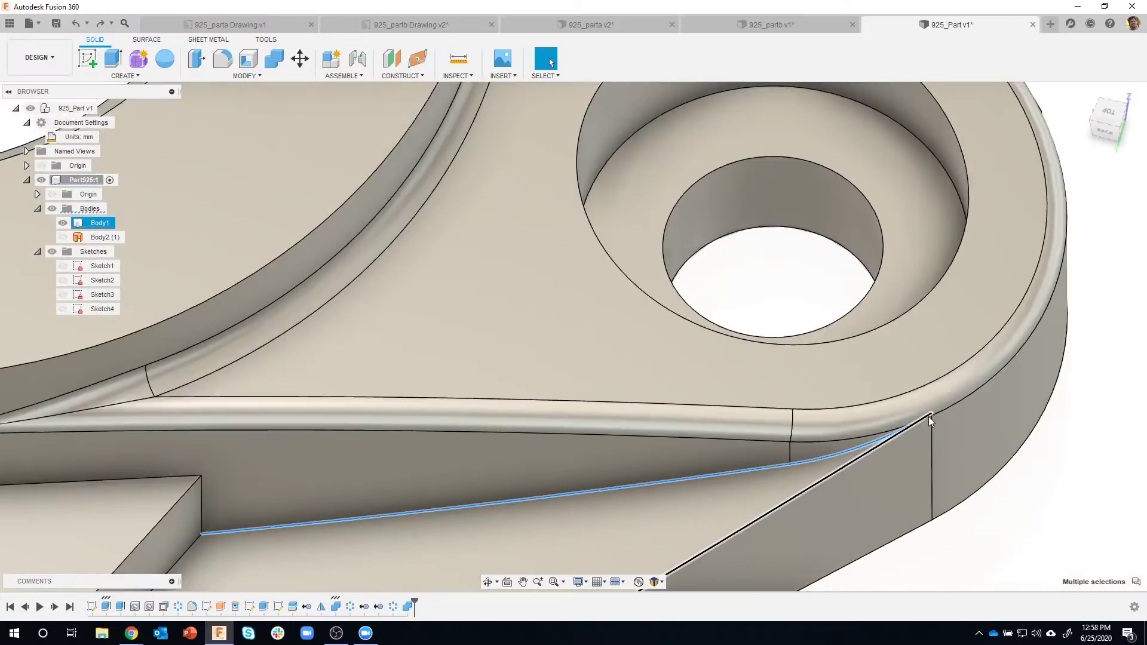
pyautogui.scroll(-3, 927, 446)
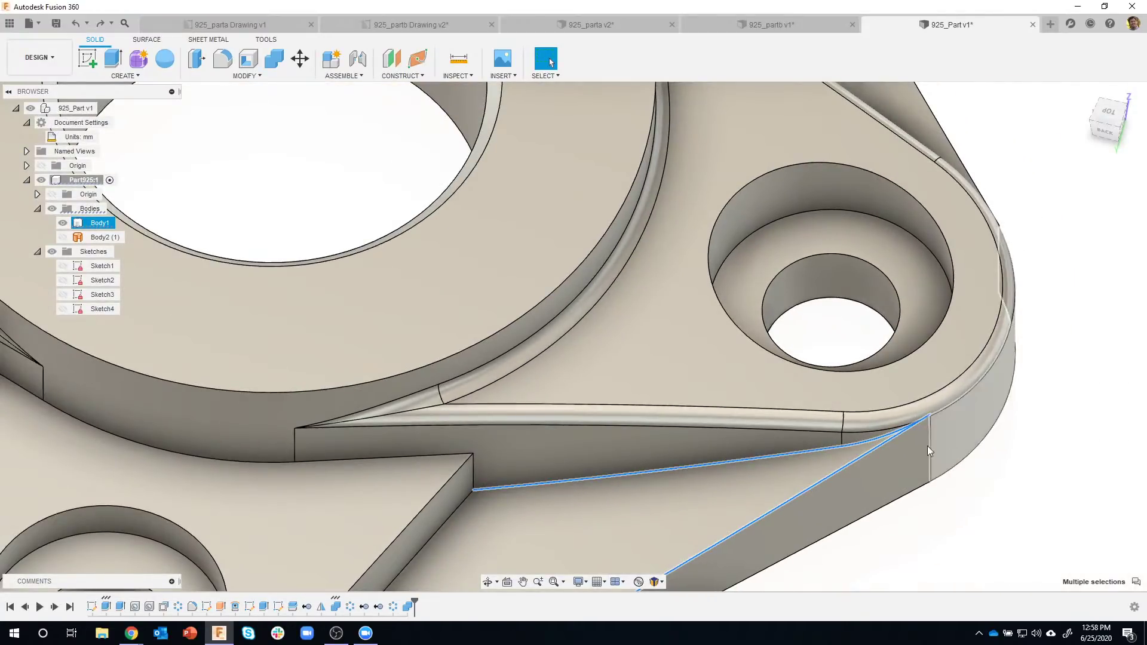
pyautogui.click(1033, 457)
pyautogui.scroll(-10, 909, 383)
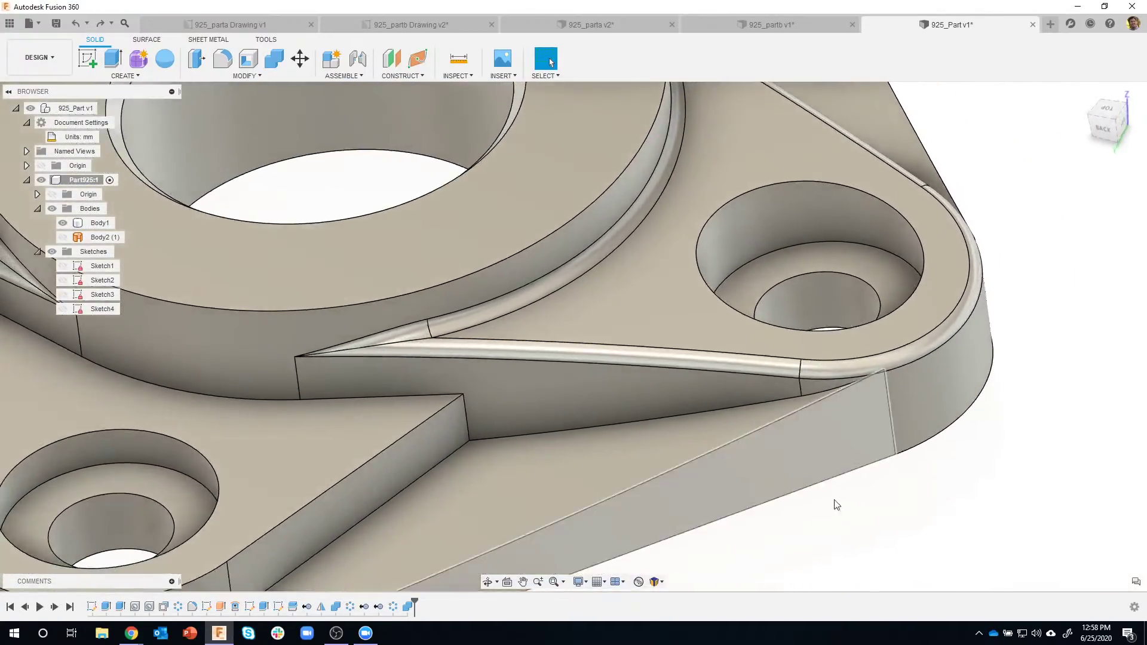
pyautogui.scroll(-3, 873, 422)
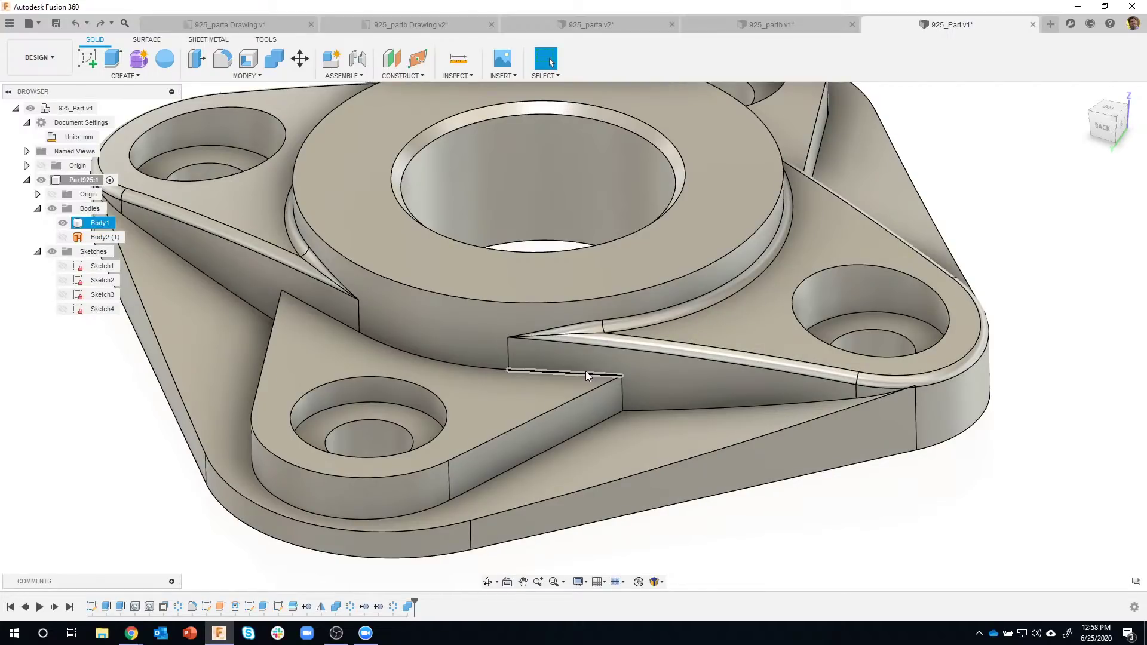
# - Suppress the fillet feature that includes the rounded straight edge of the raised ear
pyautogui.click(631, 347)
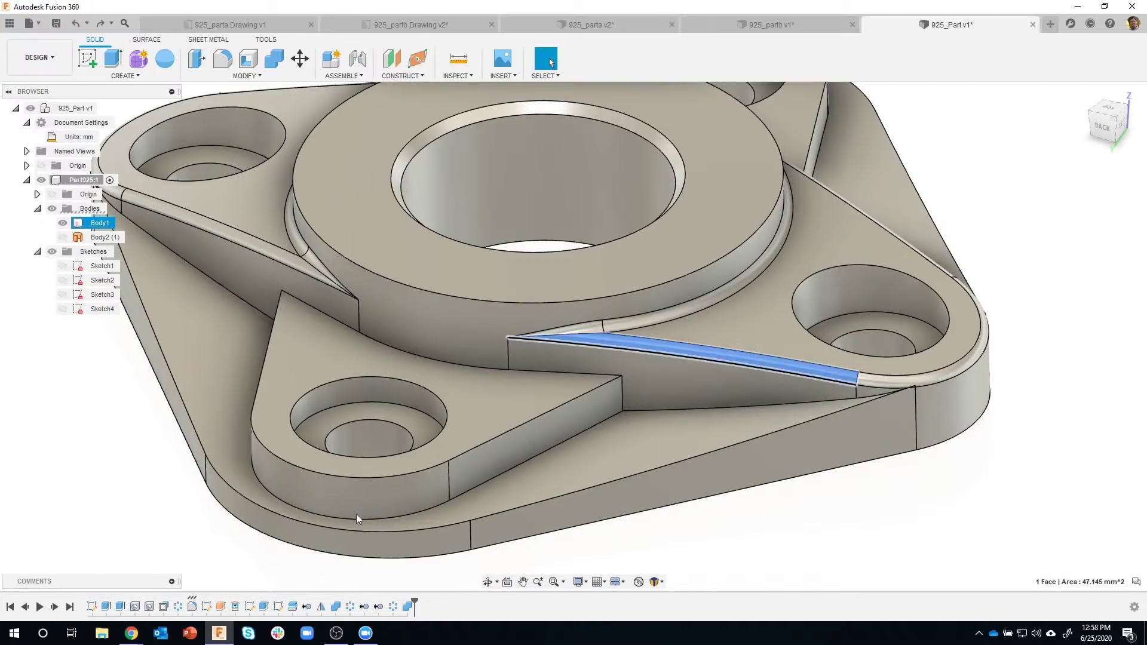
pyautogui.rightClick(191, 607)
pyautogui.click(222, 575)
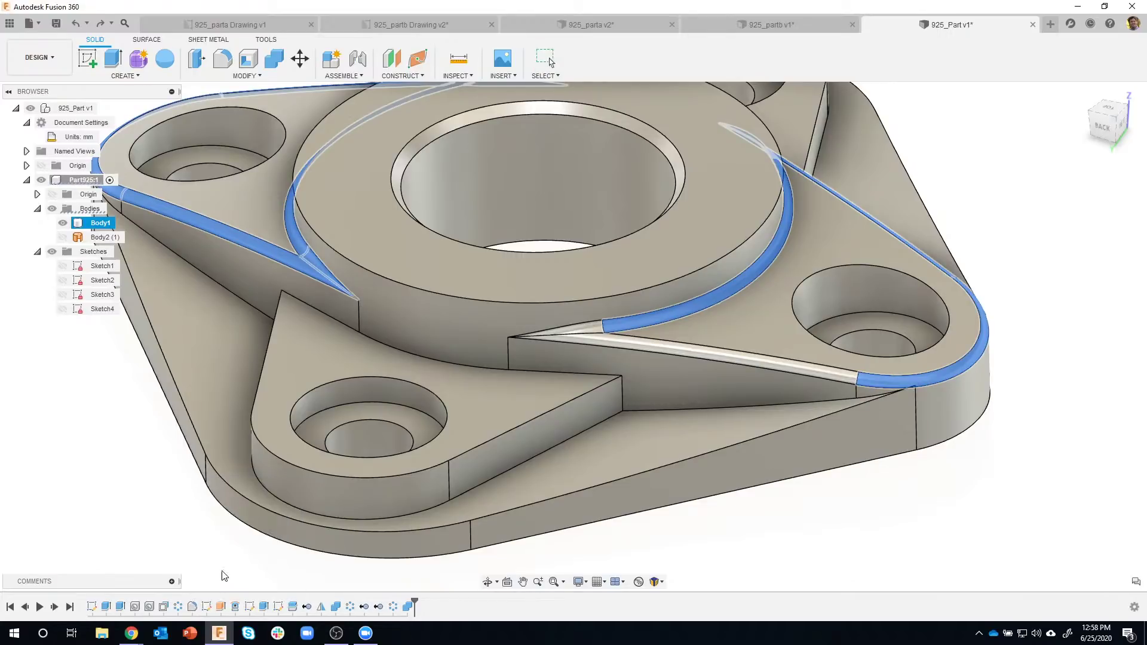
# - Apply a constant 1 mm fillet around the recessed base face and the matching face on the opposite side
pyautogui.press('Delete')
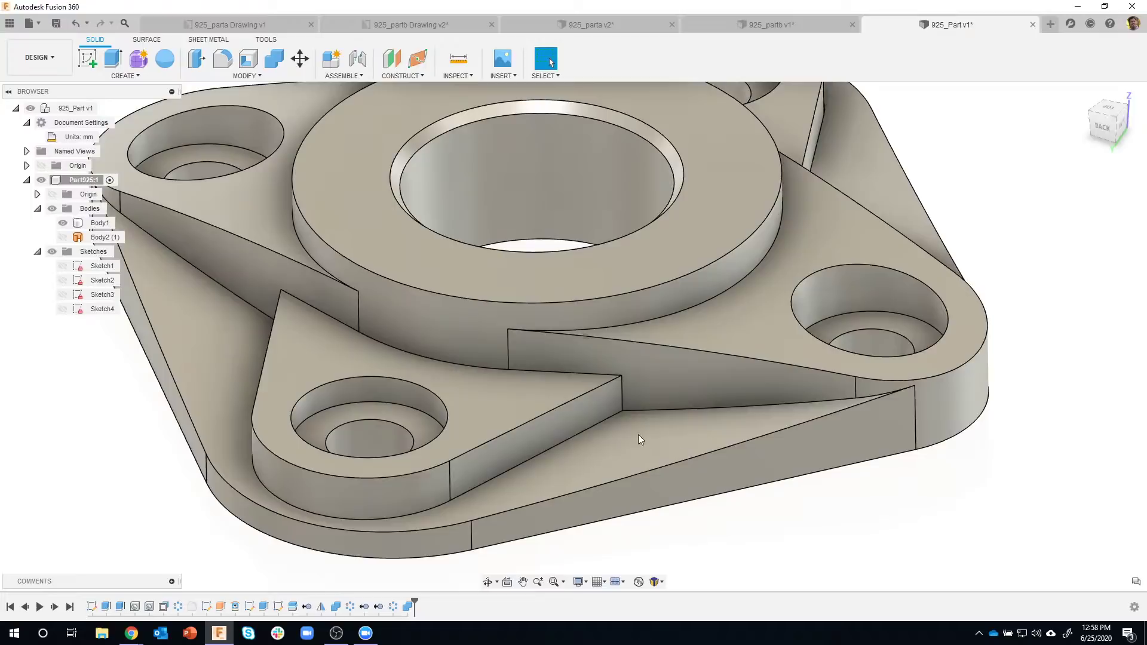
pyautogui.scroll(-2, 555, 321)
pyautogui.press('f')
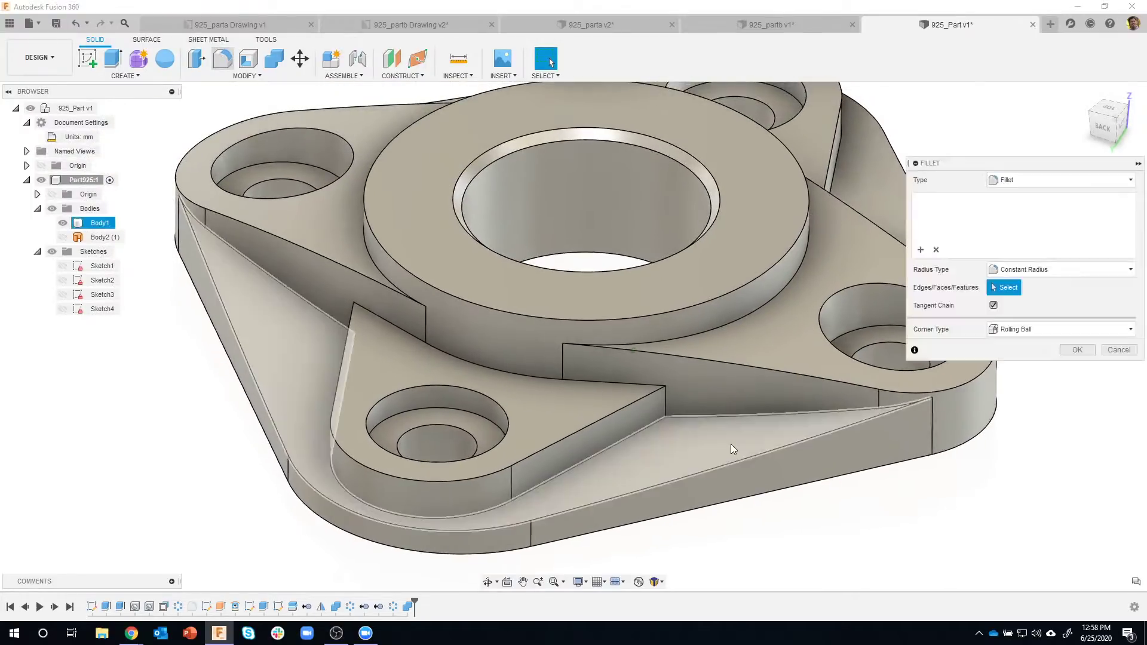
pyautogui.click(732, 448)
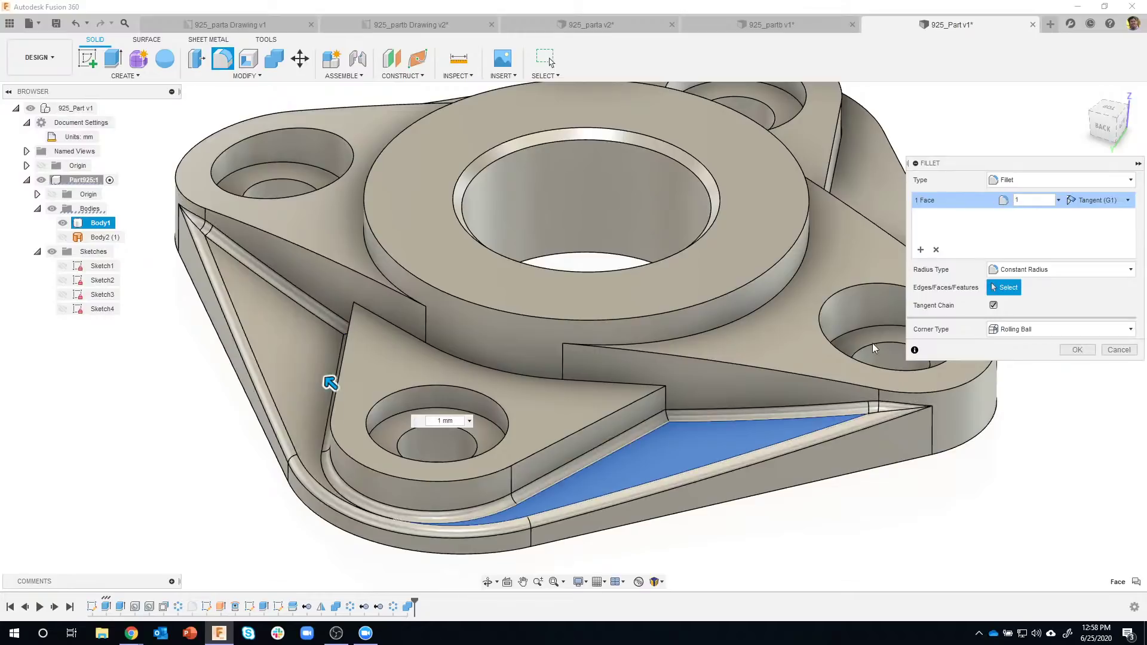
pyautogui.scroll(-1, 646, 495)
pyautogui.scroll(-2, 645, 496)
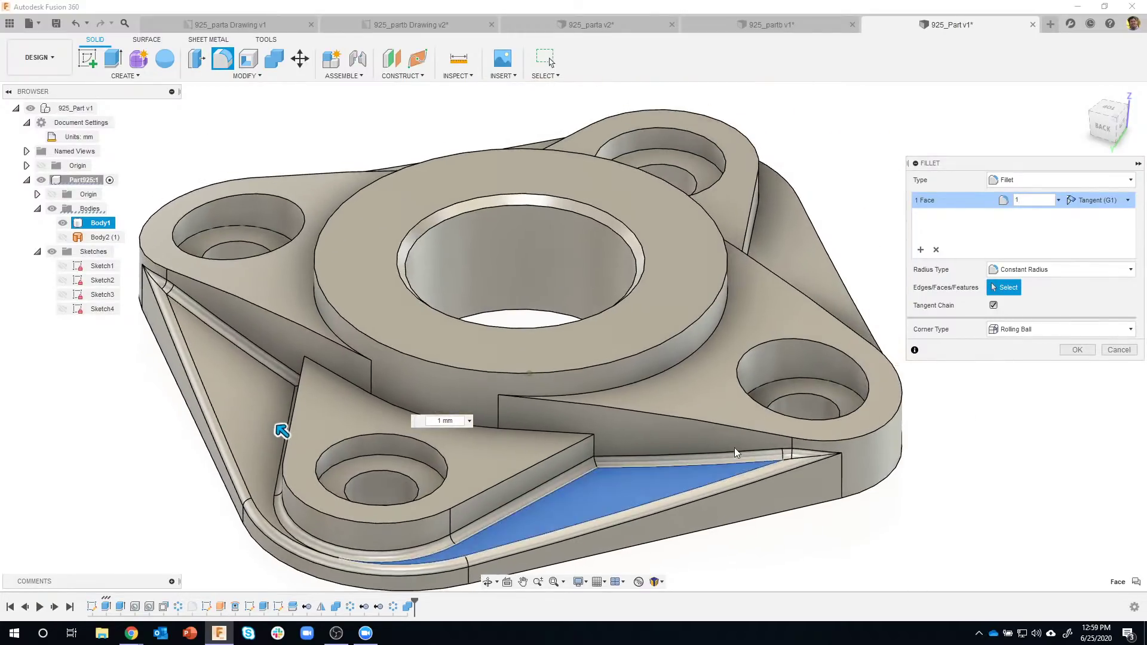
pyautogui.click(792, 251)
pyautogui.keyDown('shift'); pyautogui.moveTo(925, 439); pyautogui.dragTo(1003, 370, button='middle'); pyautogui.keyUp('shift')
pyautogui.click(1075, 350)
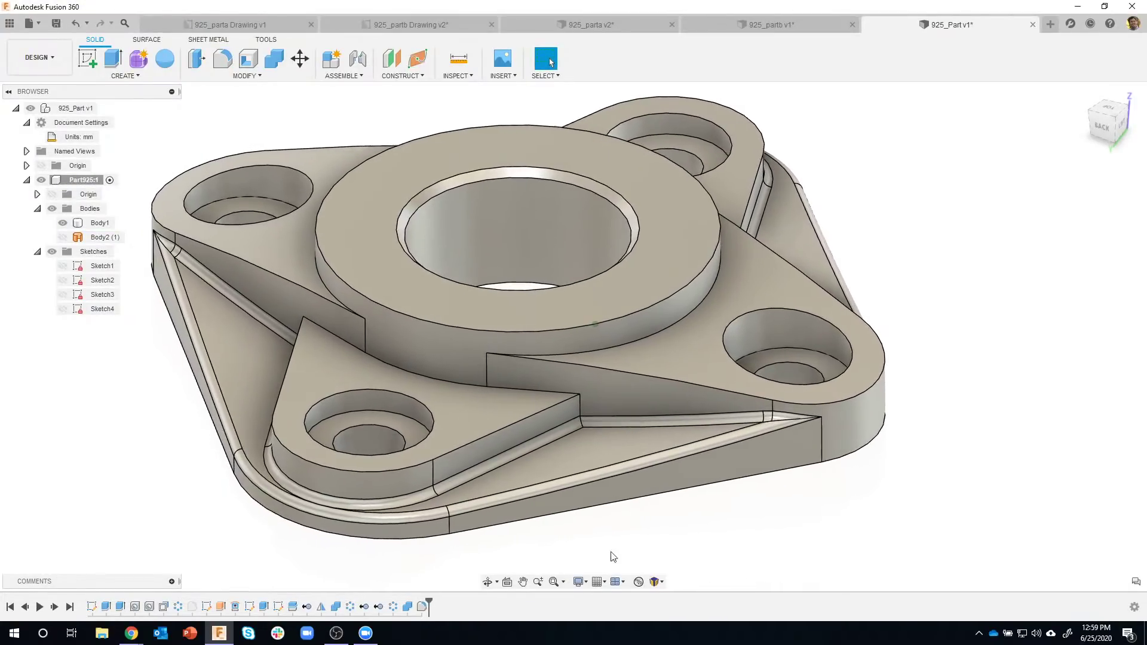
# - Unsuppress the fillet on the raised ears' upper edges and move it after the base-face fillet in the feature history
pyautogui.rightClick(193, 607)
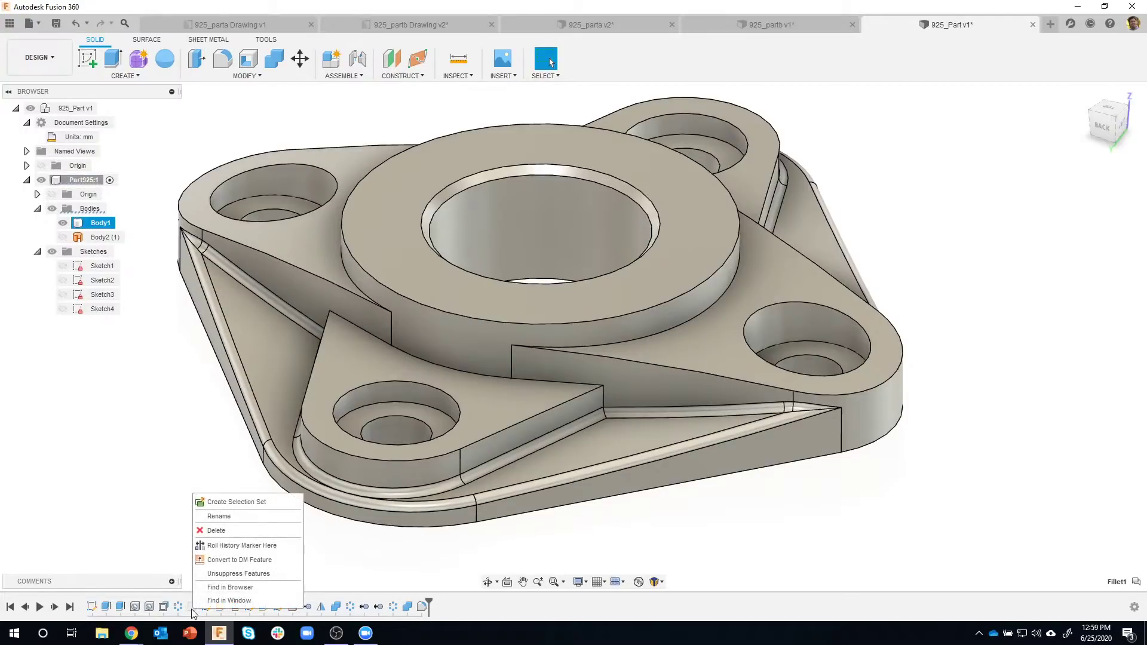
pyautogui.click(214, 575)
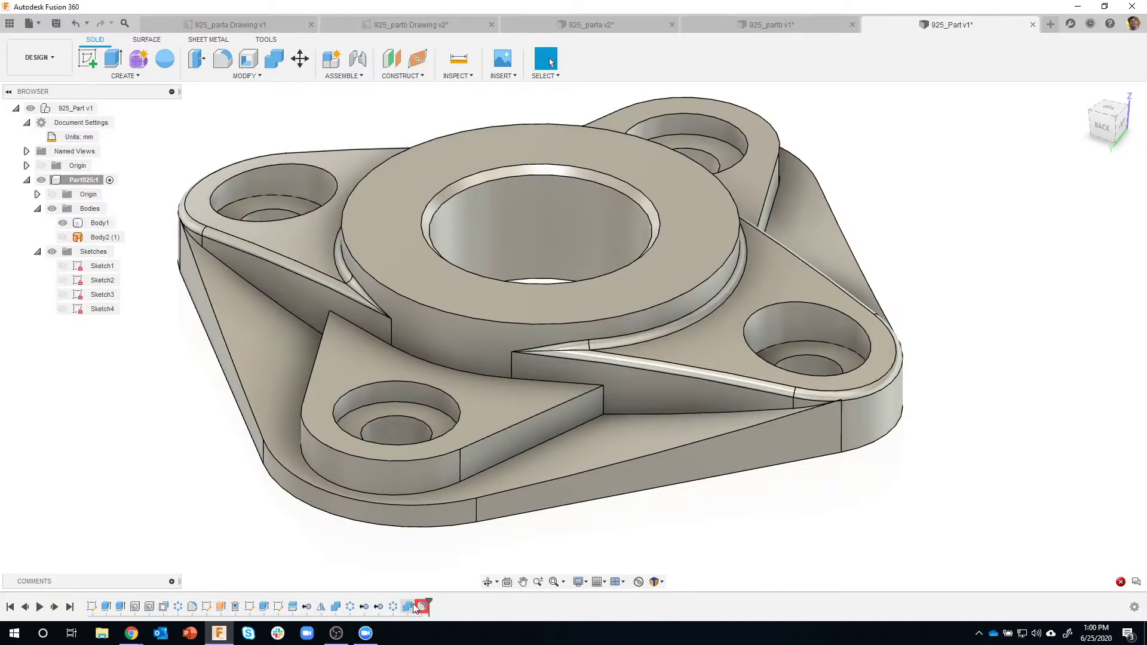
pyautogui.click(612, 443)
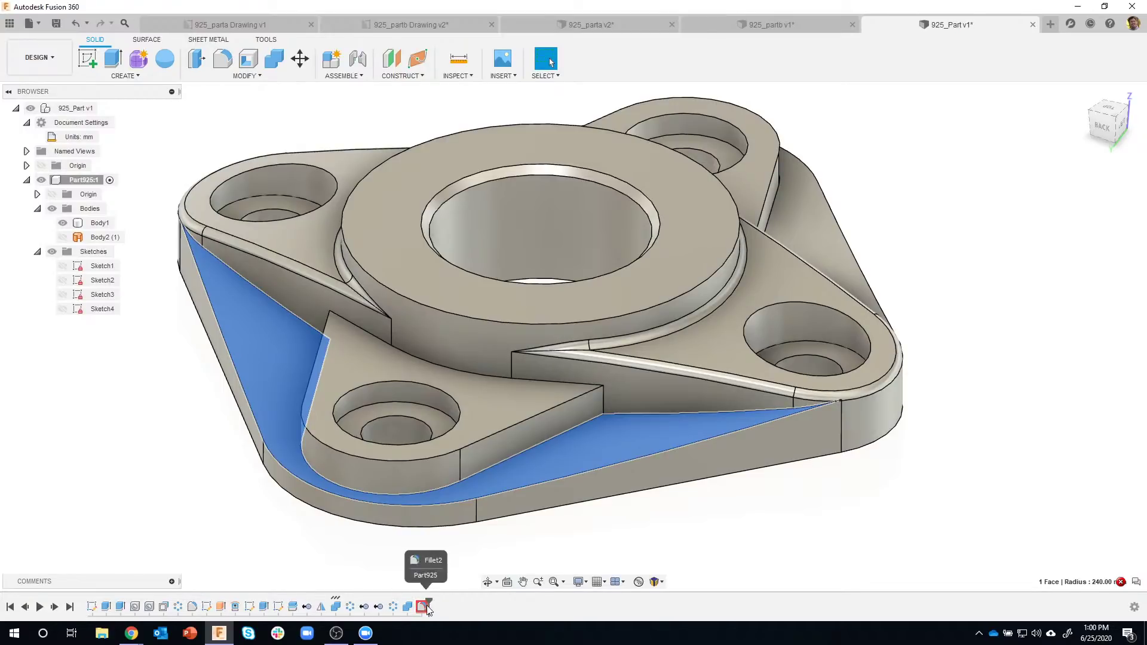
pyautogui.click(193, 607)
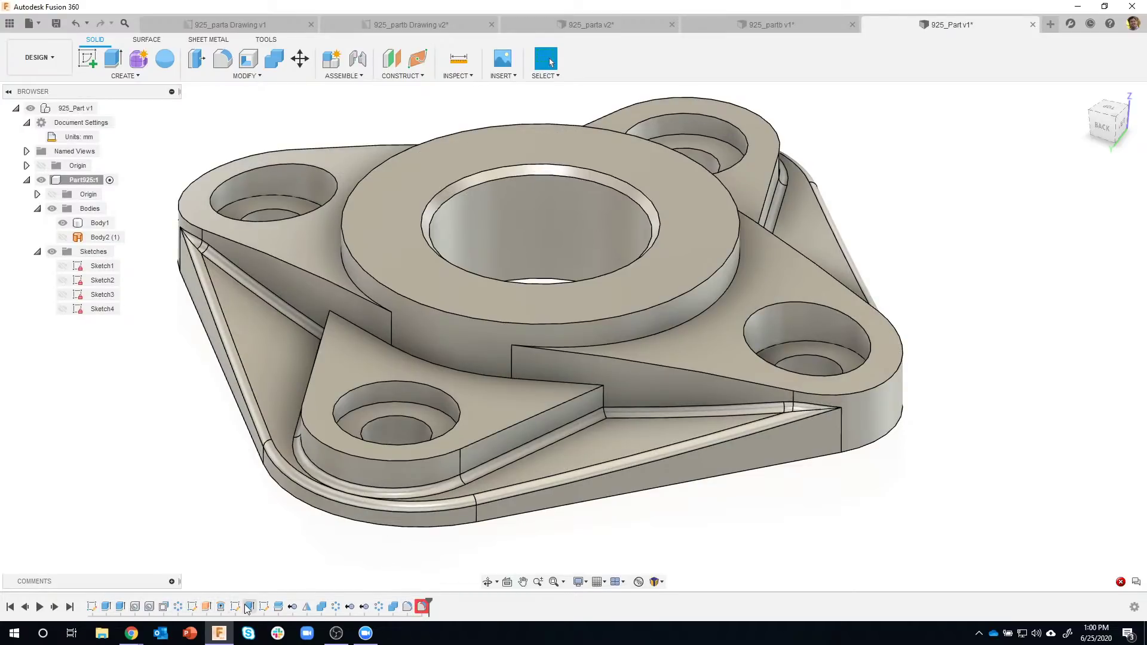
# - Review the warning on the last fillet and examine its lost edge references around the two raised ears
pyautogui.click(406, 607)
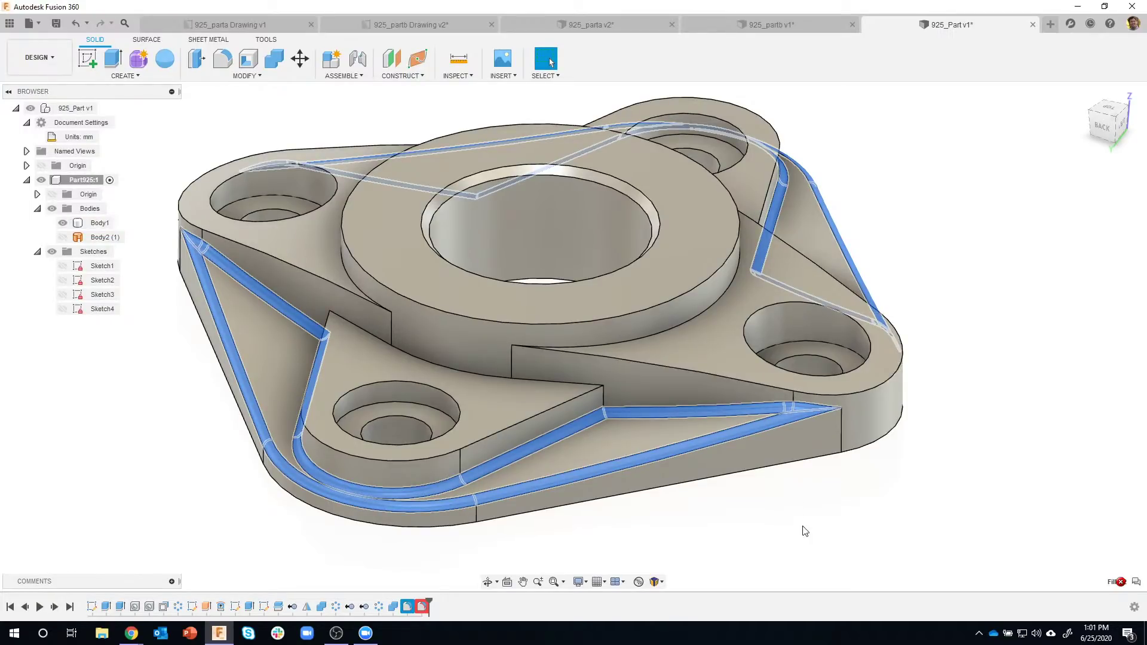
pyautogui.click(728, 535)
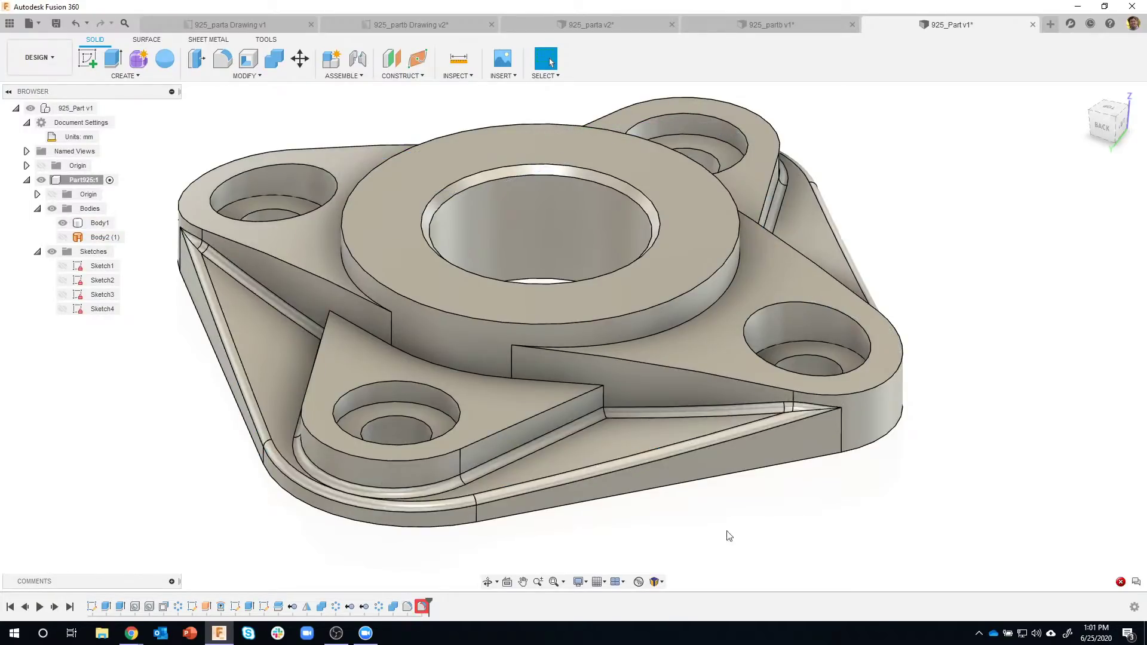
pyautogui.rightClick(420, 608)
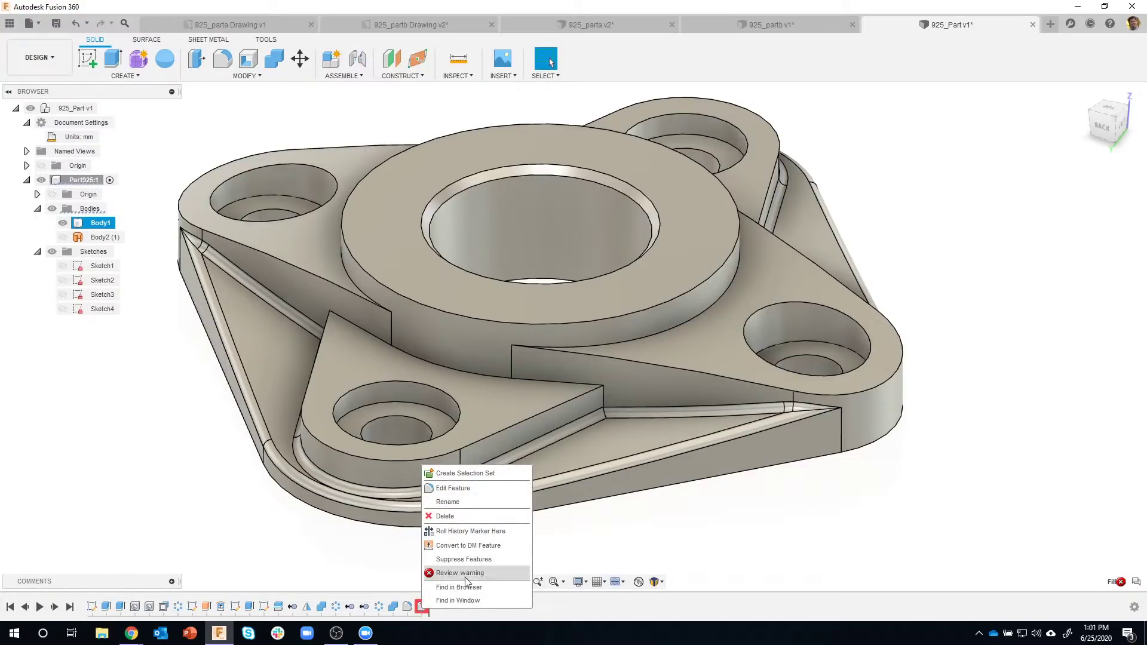
pyautogui.click(504, 574)
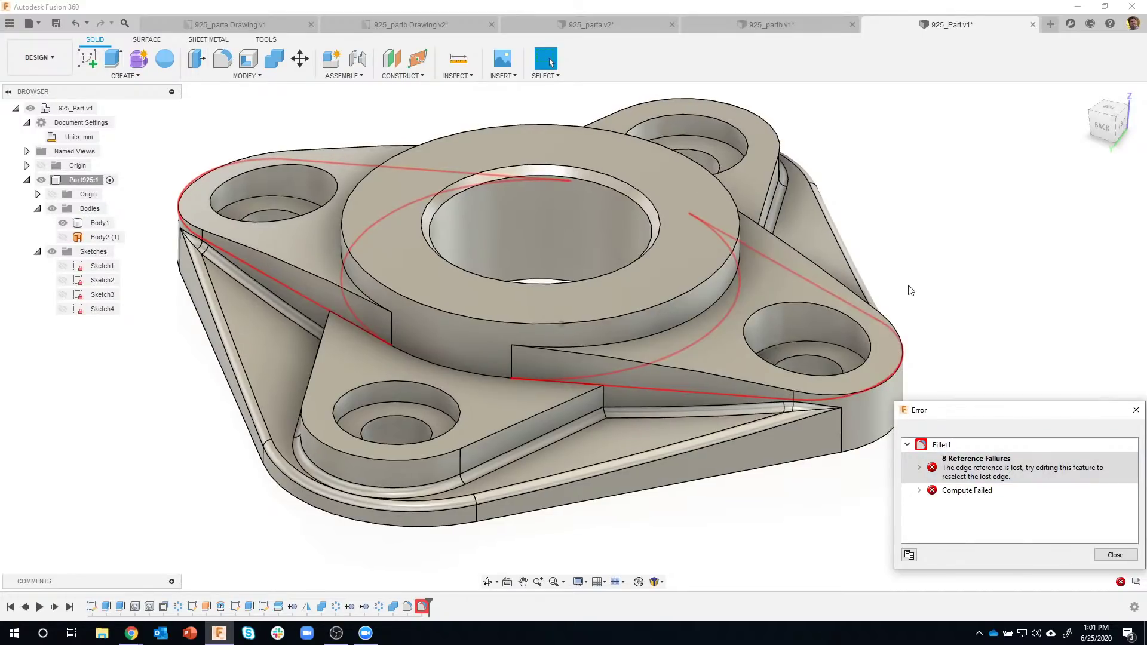
pyautogui.keyDown('shift'); pyautogui.moveTo(911, 291); pyautogui.dragTo(698, 419, button='middle'); pyautogui.keyUp('shift')
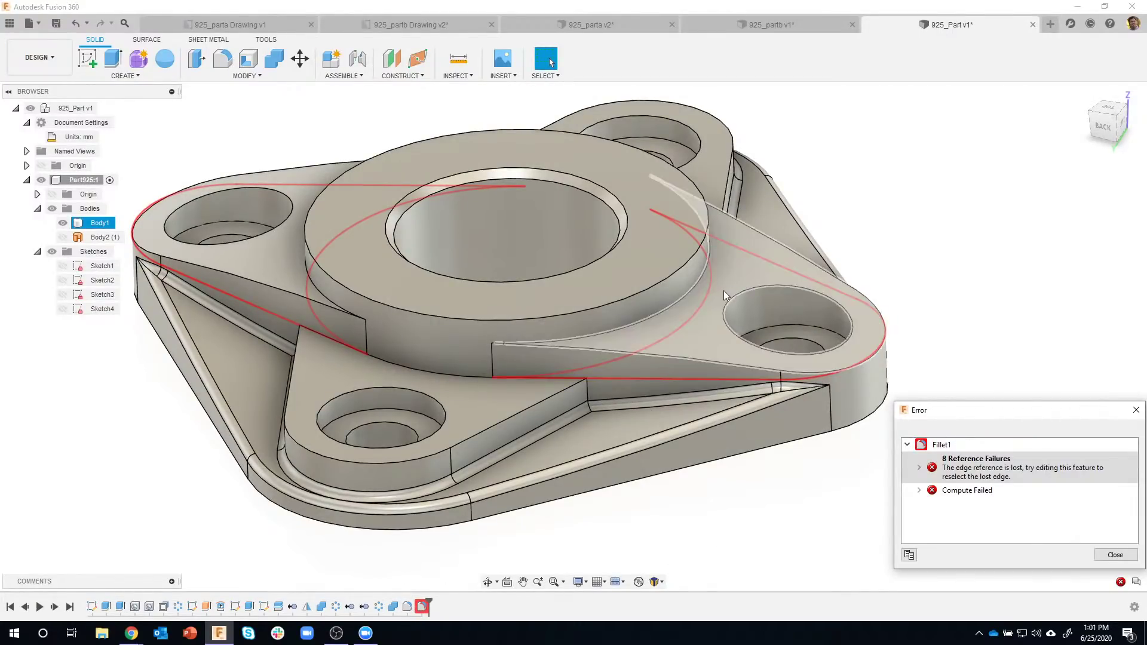
pyautogui.keyDown('shift'); pyautogui.moveTo(723, 275); pyautogui.dragTo(733, 249, button='middle'); pyautogui.keyUp('shift')
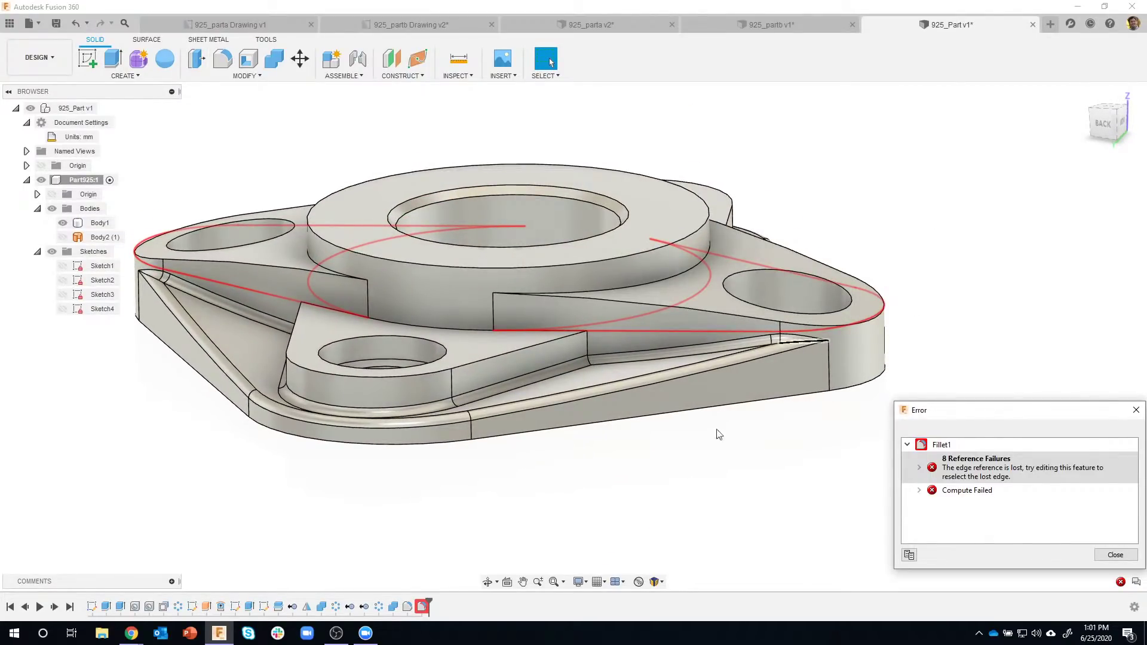
pyautogui.keyDown('shift'); pyautogui.moveTo(916, 496); pyautogui.dragTo(1080, 546, button='middle'); pyautogui.keyUp('shift')
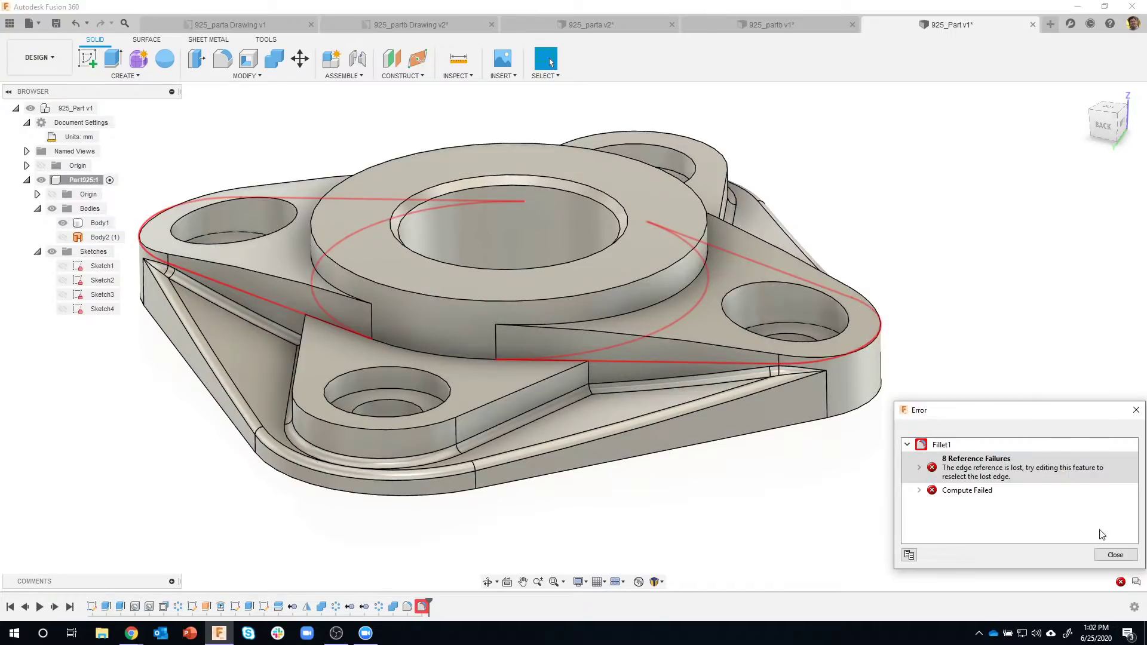
pyautogui.click(1115, 555)
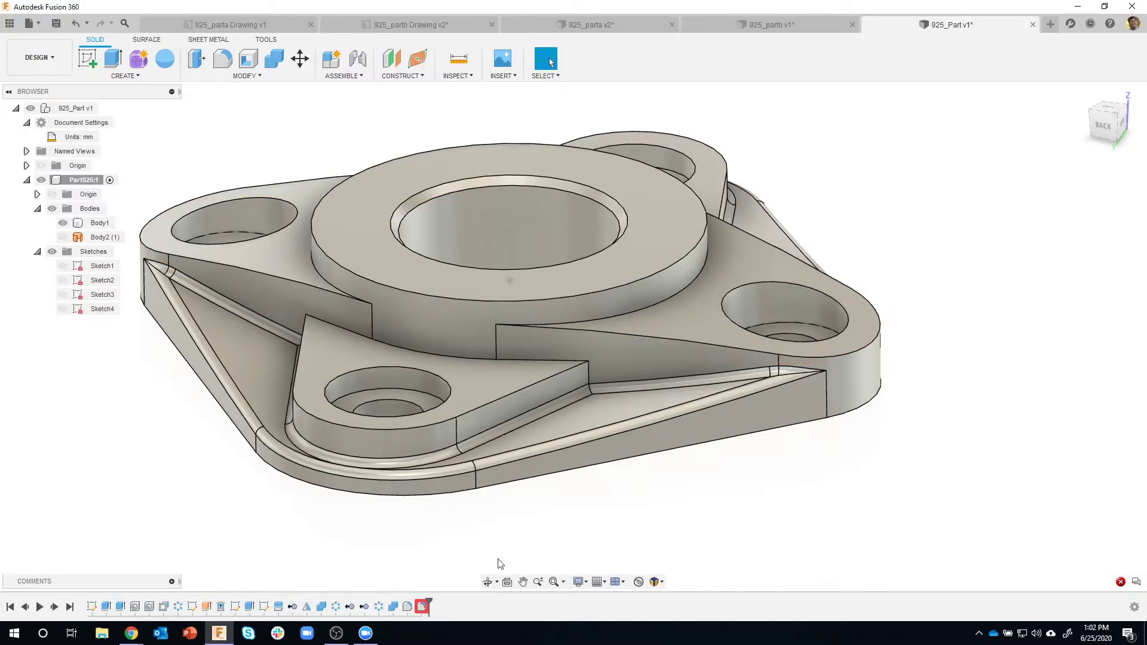
# - Edit the failed fillet to reselect the upper outer edges and hub-side arcs of both raised ears with a 1 mm radius
pyautogui.doubleClick(422, 607)
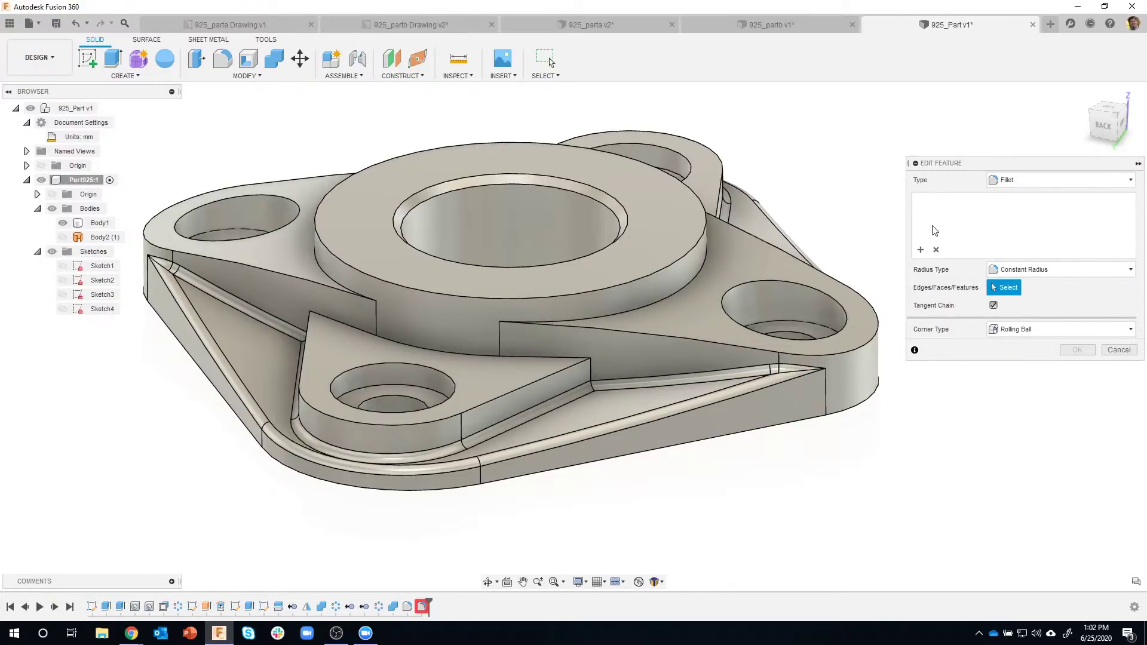
pyautogui.click(656, 332)
pyautogui.click(644, 315)
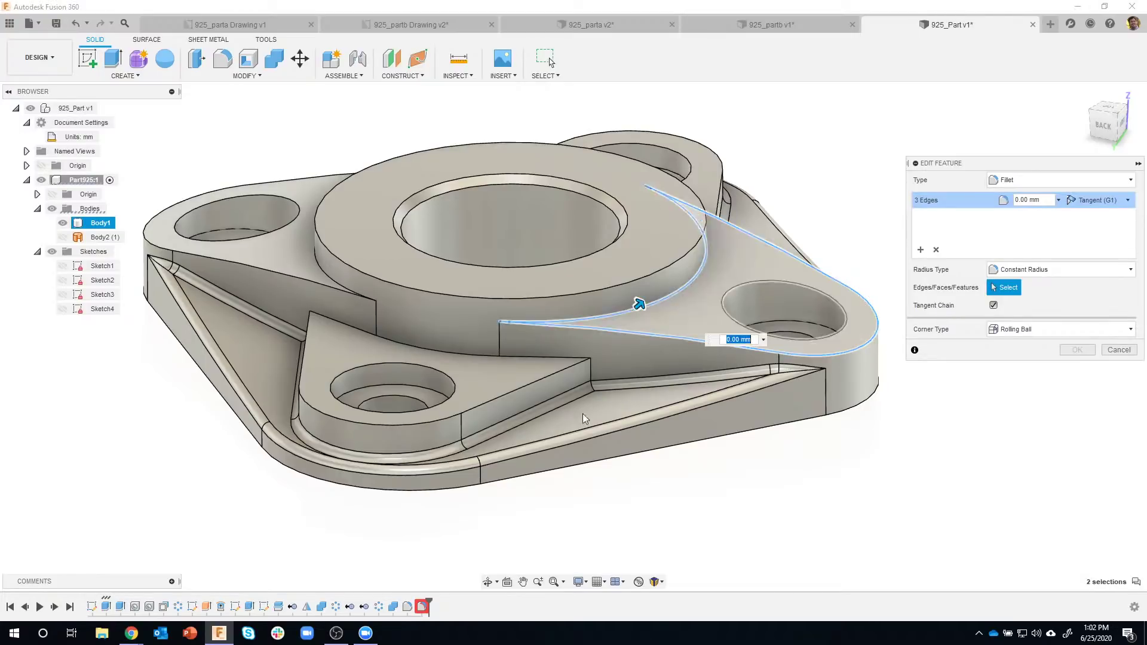
pyautogui.click(318, 263)
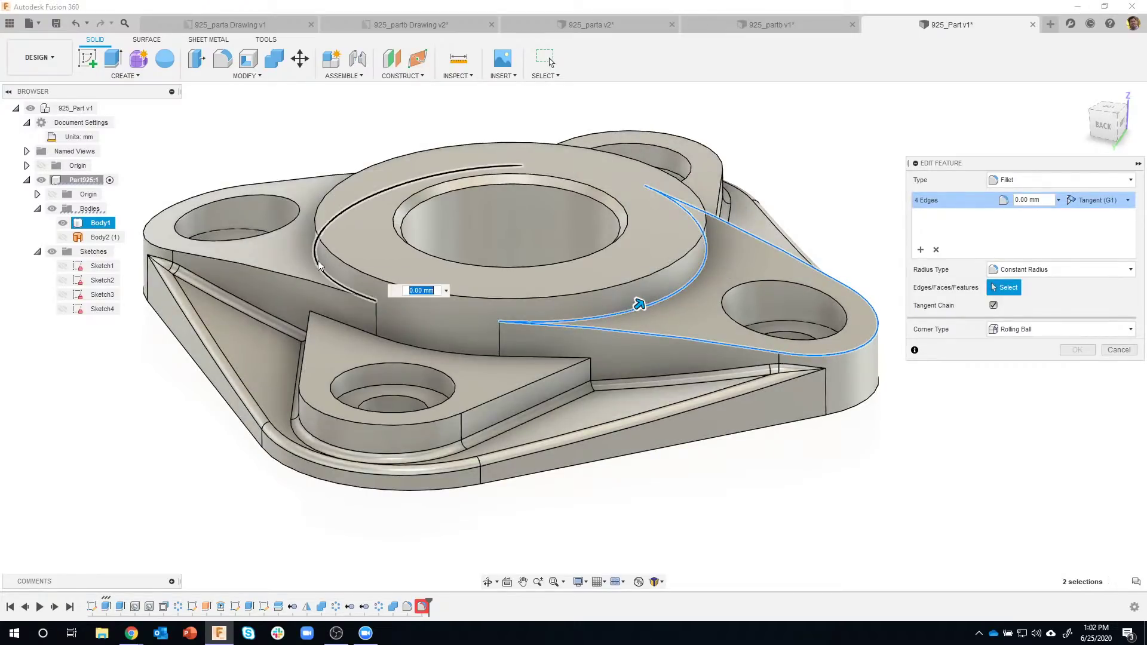
pyautogui.click(297, 280)
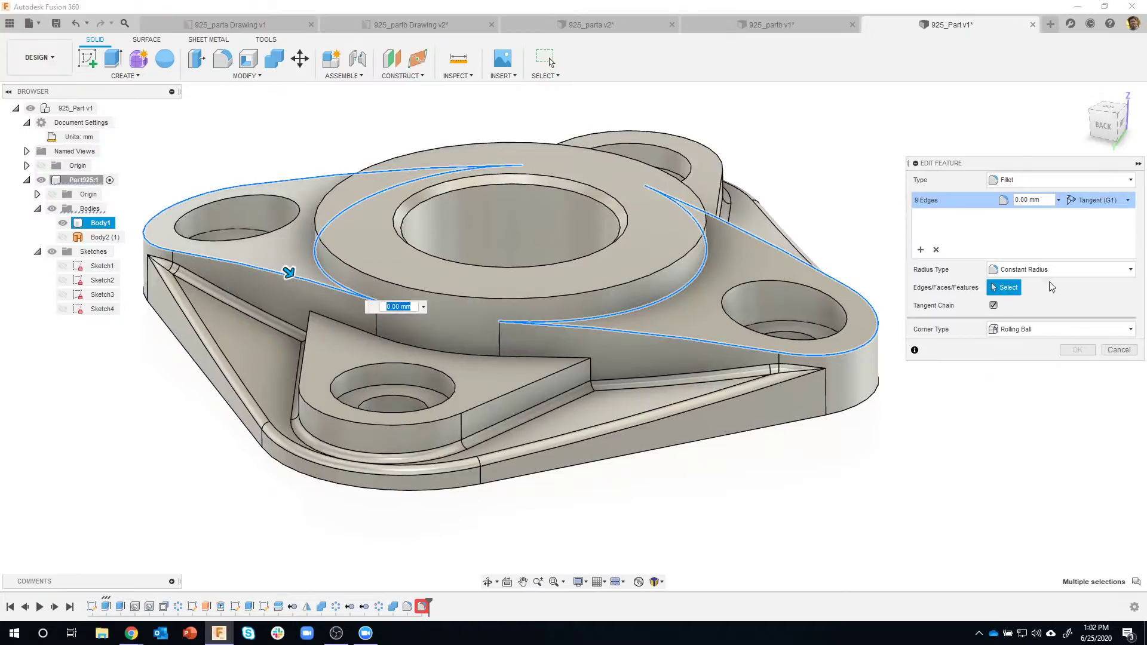
pyautogui.write('1')
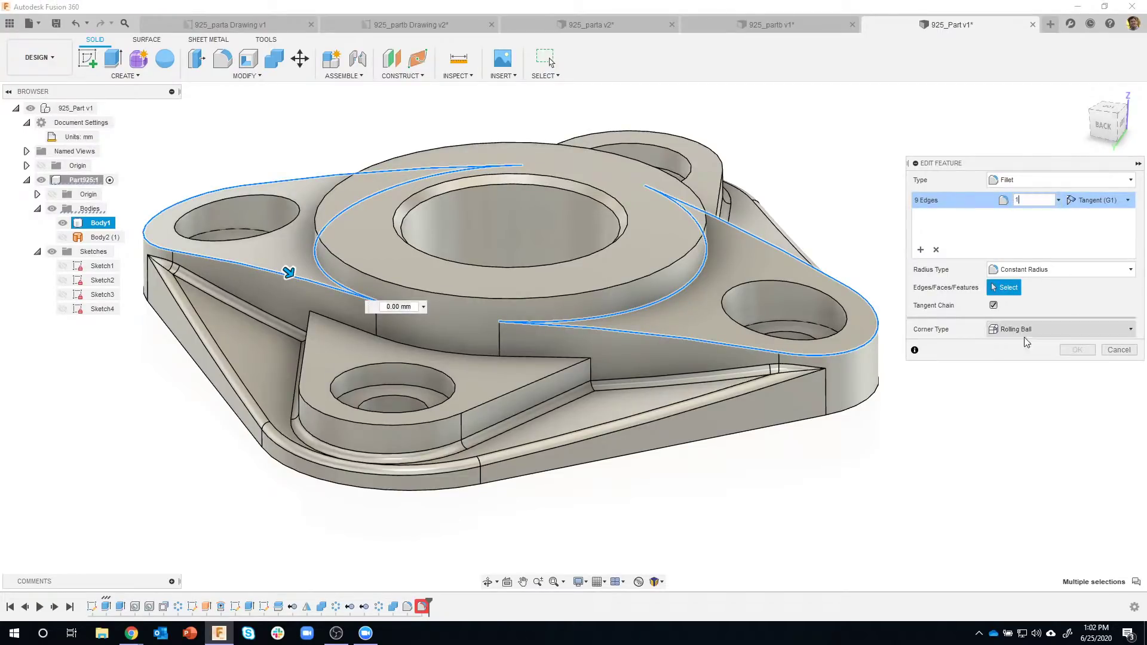
pyautogui.moveTo(866, 335)
pyautogui.keyDown('shift'); pyautogui.mouseDown(button='middle')
pyautogui.moveTo(841, 371)
pyautogui.moveTo(784, 380)
pyautogui.mouseUp(button='middle'); pyautogui.keyUp('shift')
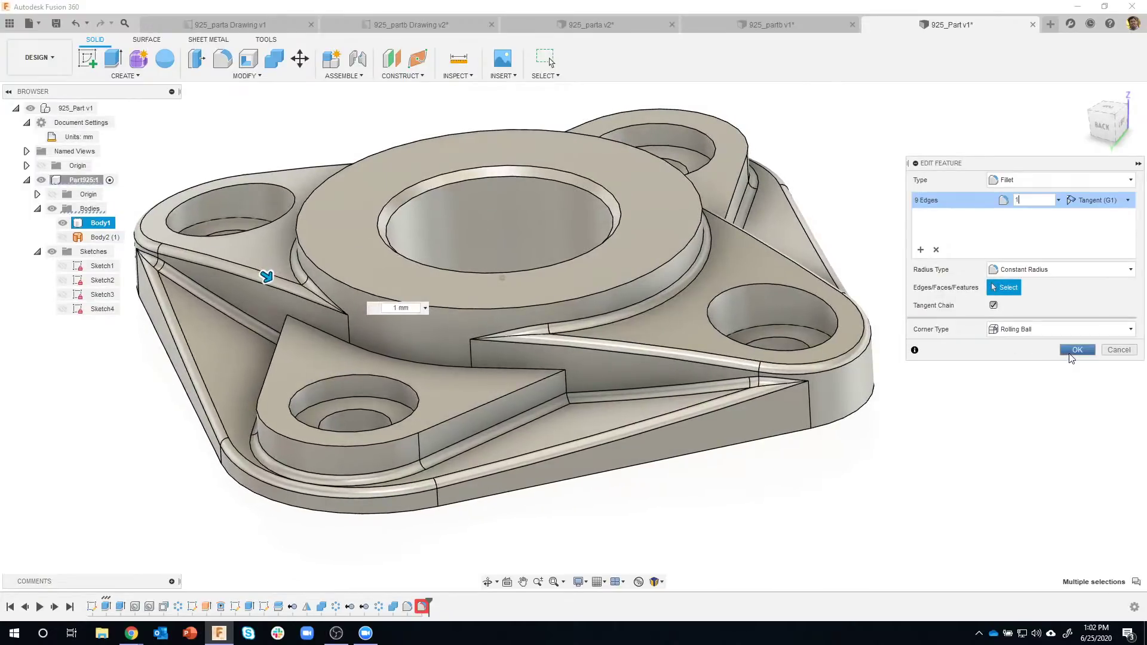
pyautogui.click(1077, 350)
pyautogui.moveTo(917, 422)
pyautogui.keyDown('shift'); pyautogui.mouseDown(button='middle')
pyautogui.moveTo(909, 403)
pyautogui.moveTo(941, 425)
pyautogui.mouseUp(button='middle'); pyautogui.keyUp('shift')
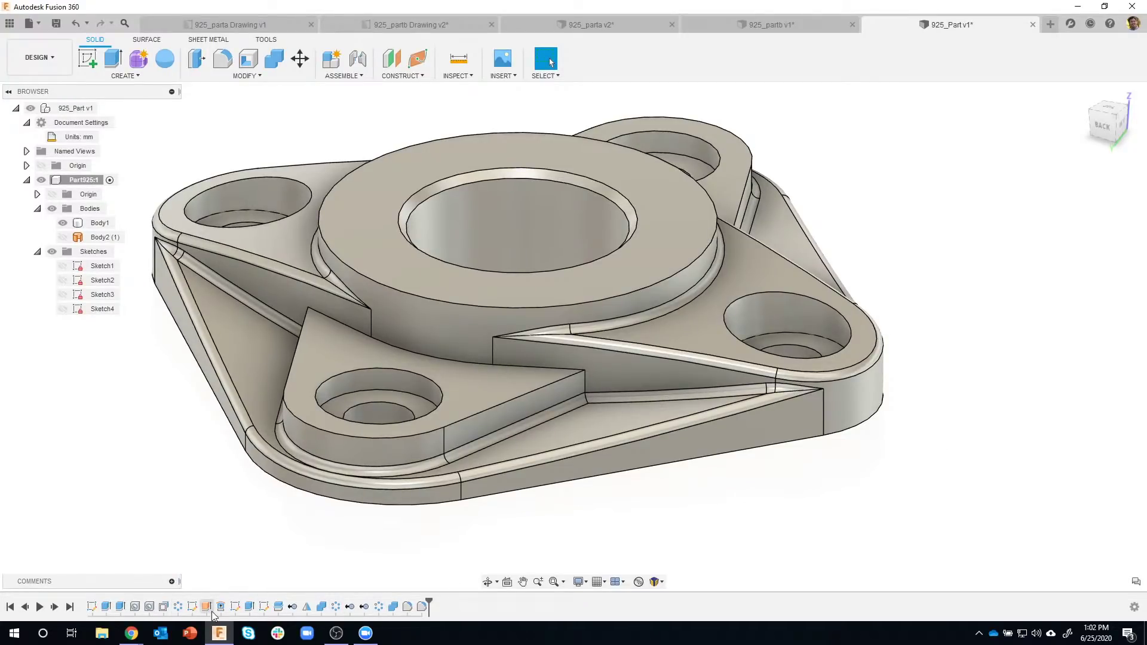
# - Examine the history features that build the raised ears and the edges covered by each of the two fillets
pyautogui.click(105, 607)
pyautogui.keyDown('shift'); pyautogui.click(178, 608); pyautogui.keyUp('shift')
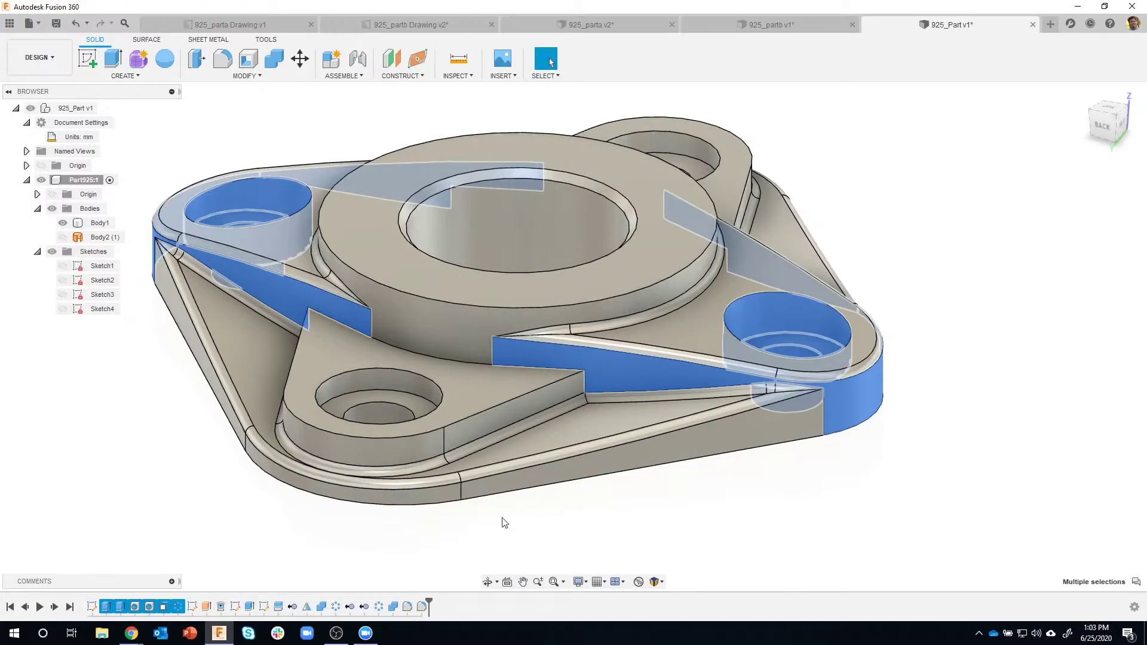
pyautogui.click(380, 390)
pyautogui.click(663, 529)
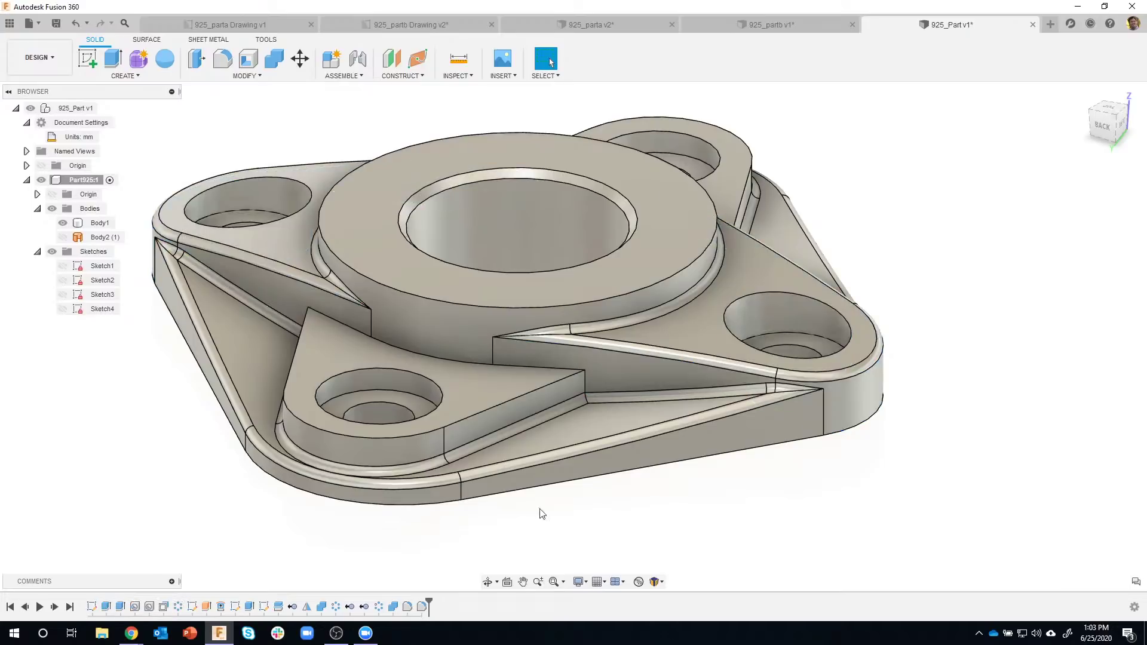
pyautogui.click(409, 606)
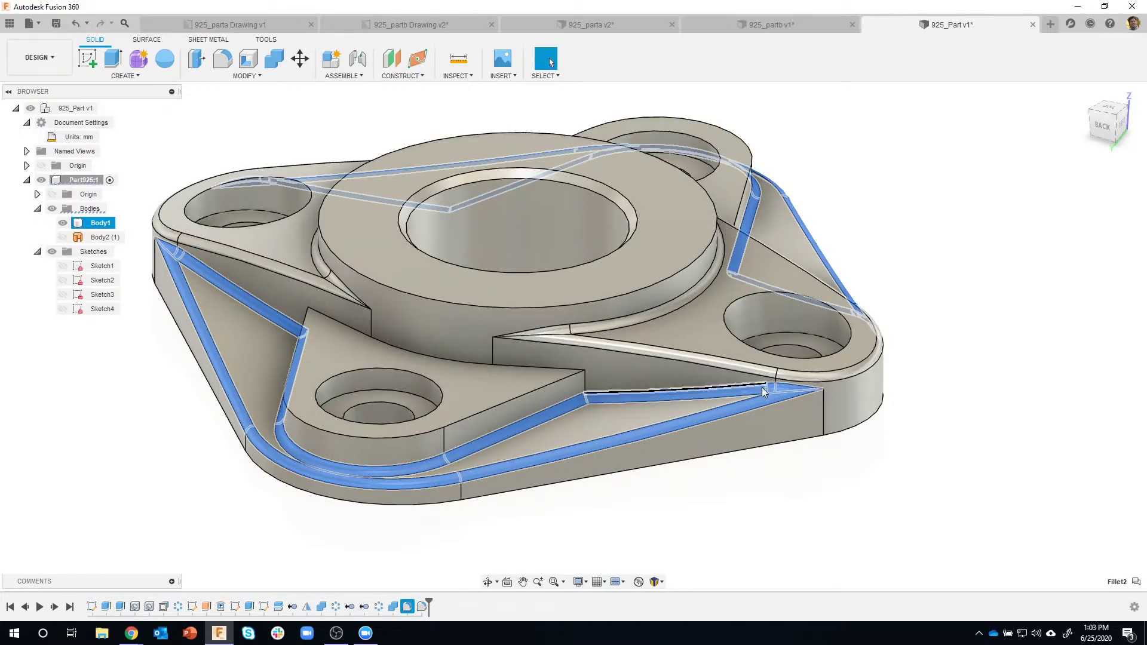
pyautogui.press('Escape')
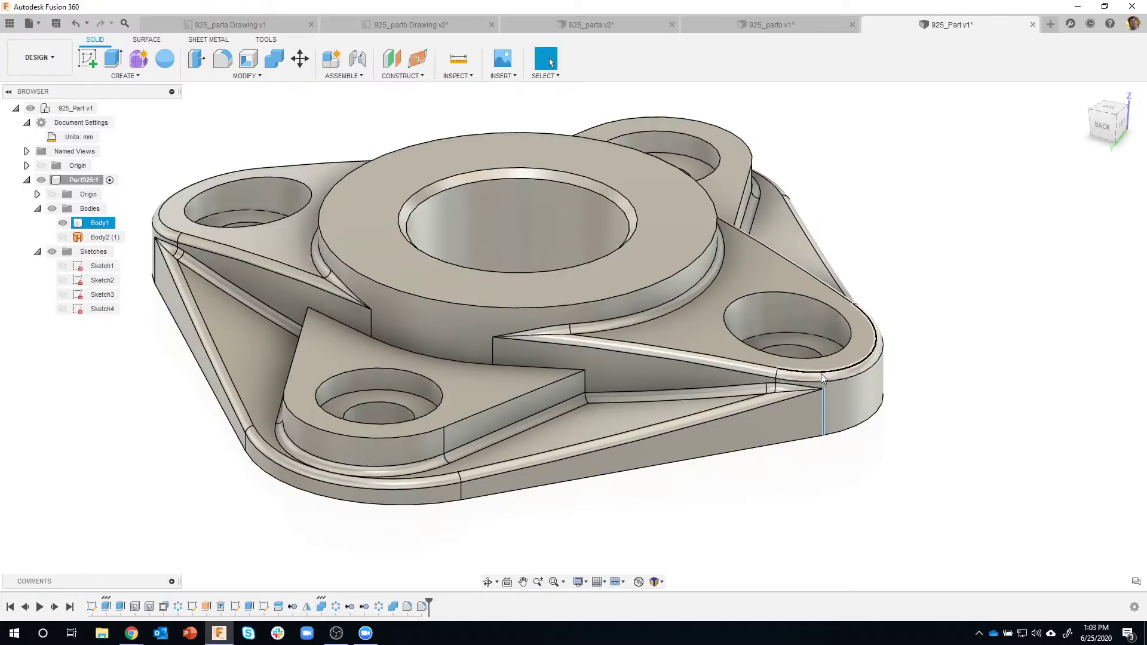
pyautogui.click(424, 607)
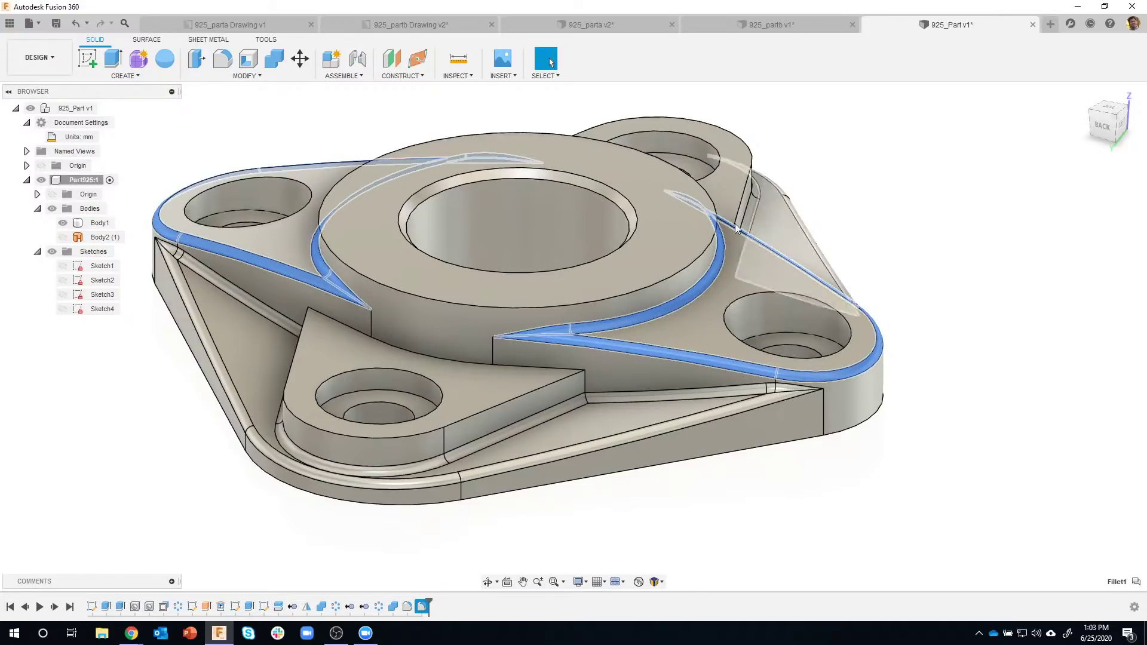
pyautogui.click(943, 257)
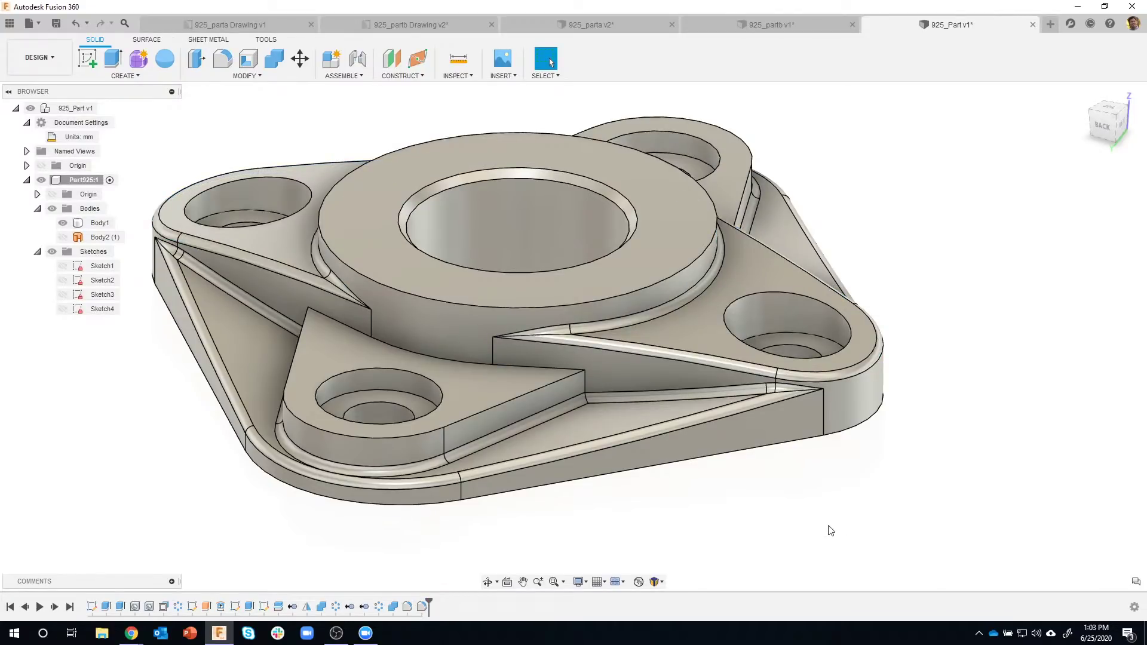
# - Start a 1 mm fillet on one unfilleted lower ear, covering its outer upper edges, corner edges and hub-side arc
pyautogui.keyDown('shift'); pyautogui.moveTo(830, 531); pyautogui.dragTo(385, 344, button='middle'); pyautogui.keyUp('shift')
pyautogui.click(222, 59)
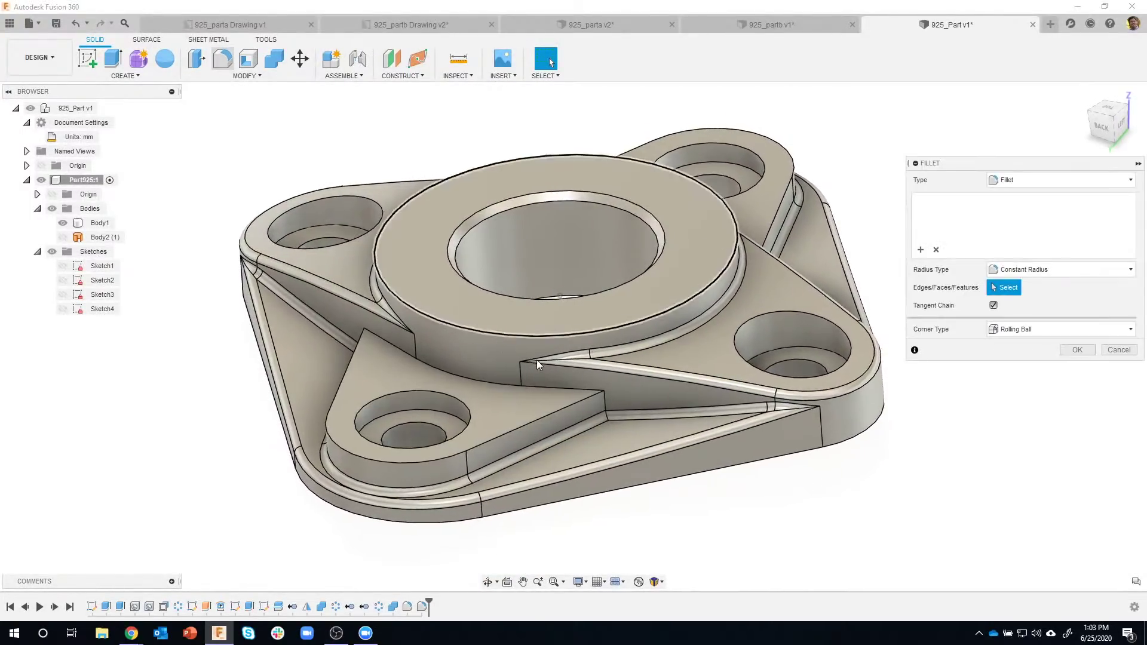
pyautogui.click(526, 428)
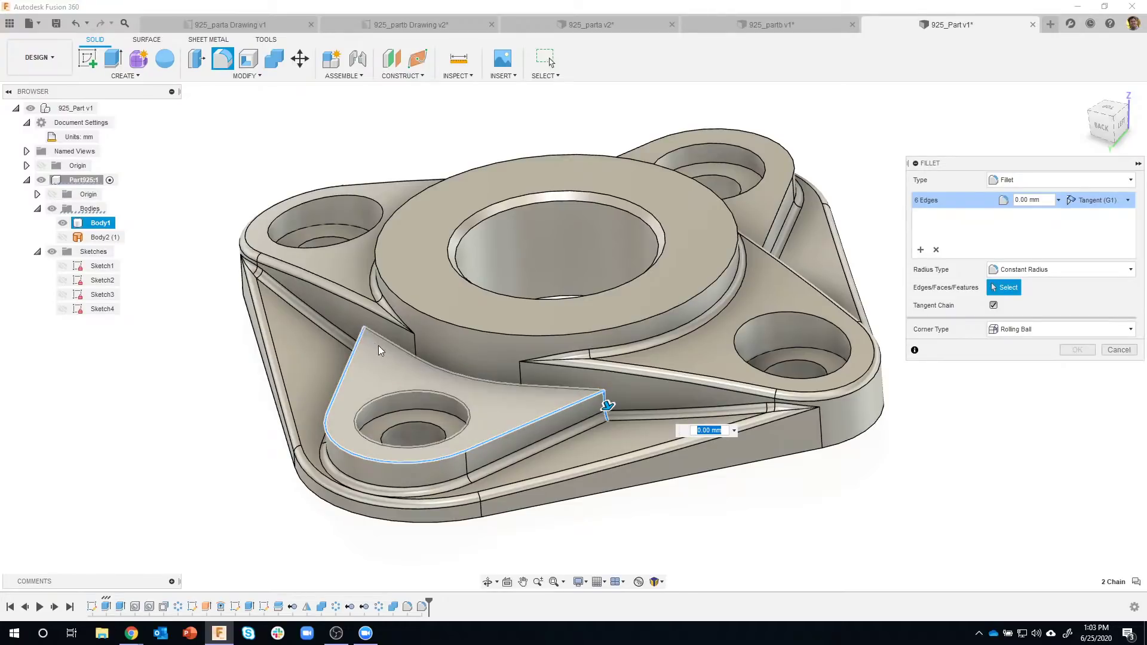
pyautogui.click(365, 344)
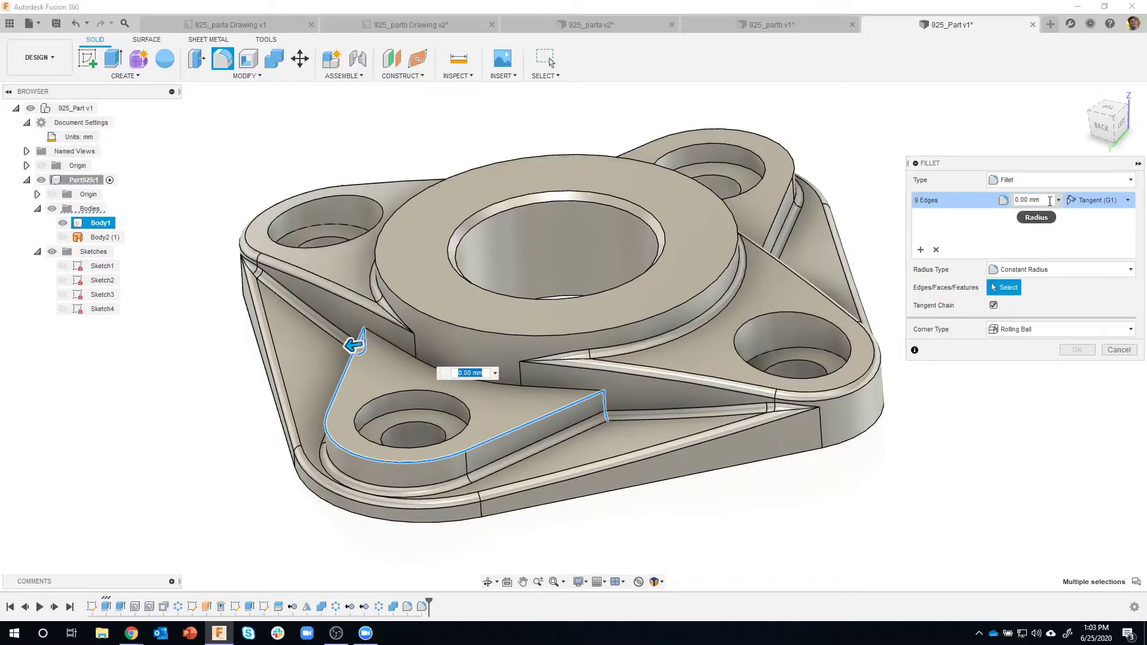
pyautogui.moveTo(1050, 202); pyautogui.dragTo(1022, 200)
pyautogui.write('1')
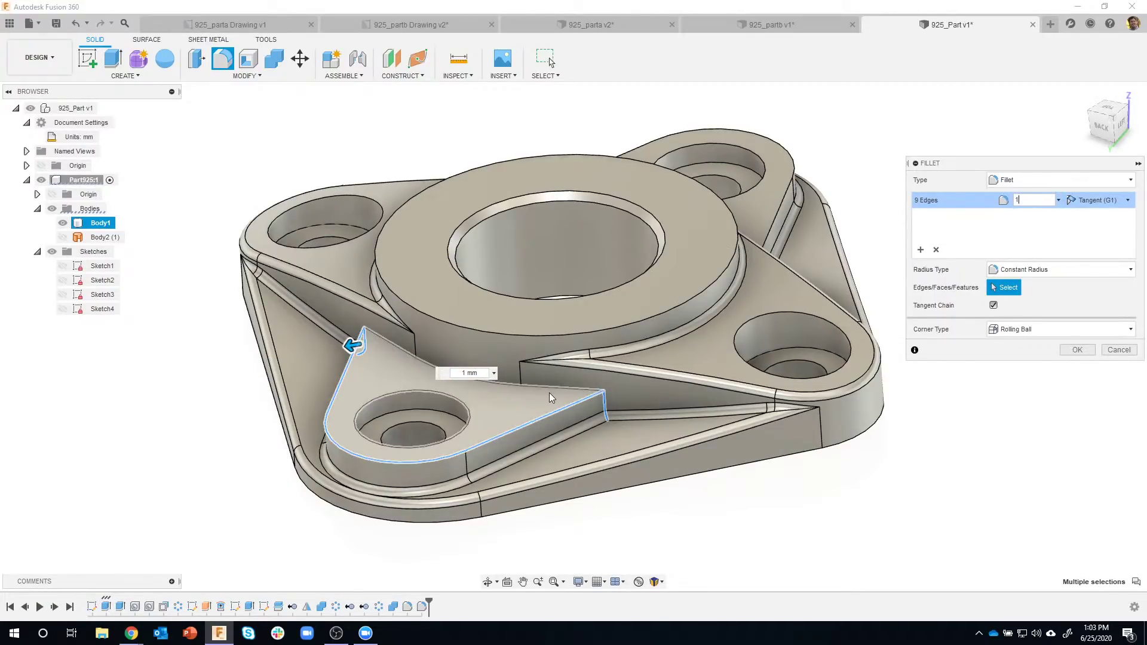
pyautogui.click(547, 386)
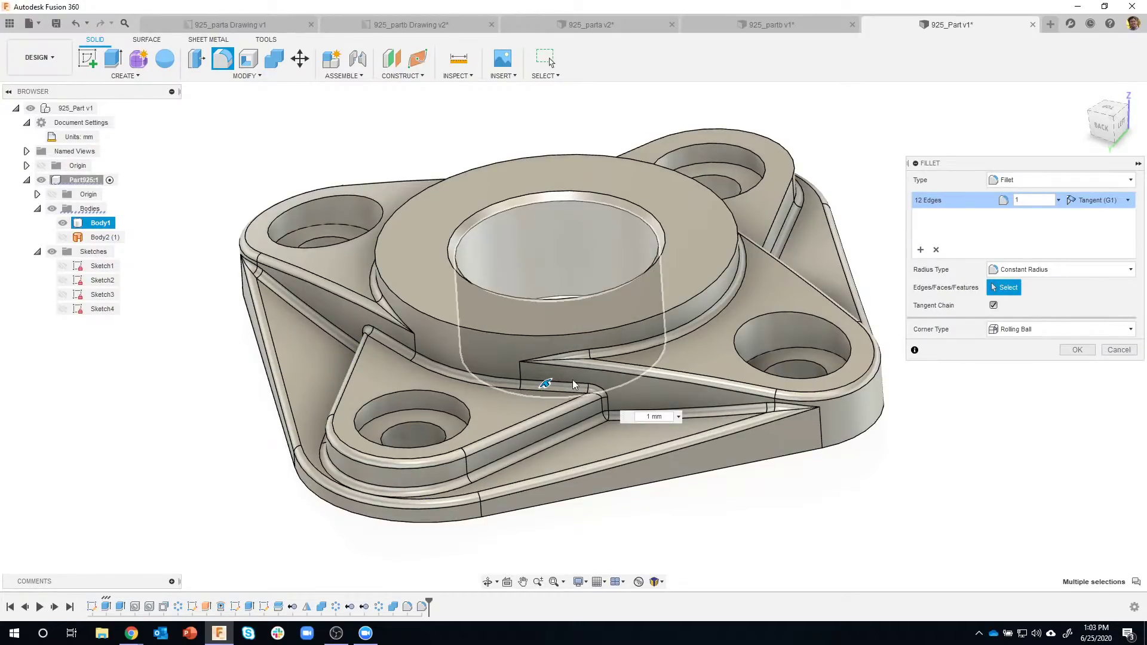
# - Add the opposite lower ear's outer upper edges, corner edges and hub-side arc to the 1 mm fillet and complete it
pyautogui.keyDown('shift'); pyautogui.moveTo(806, 476); pyautogui.dragTo(671, 410, button='middle'); pyautogui.keyUp('shift')
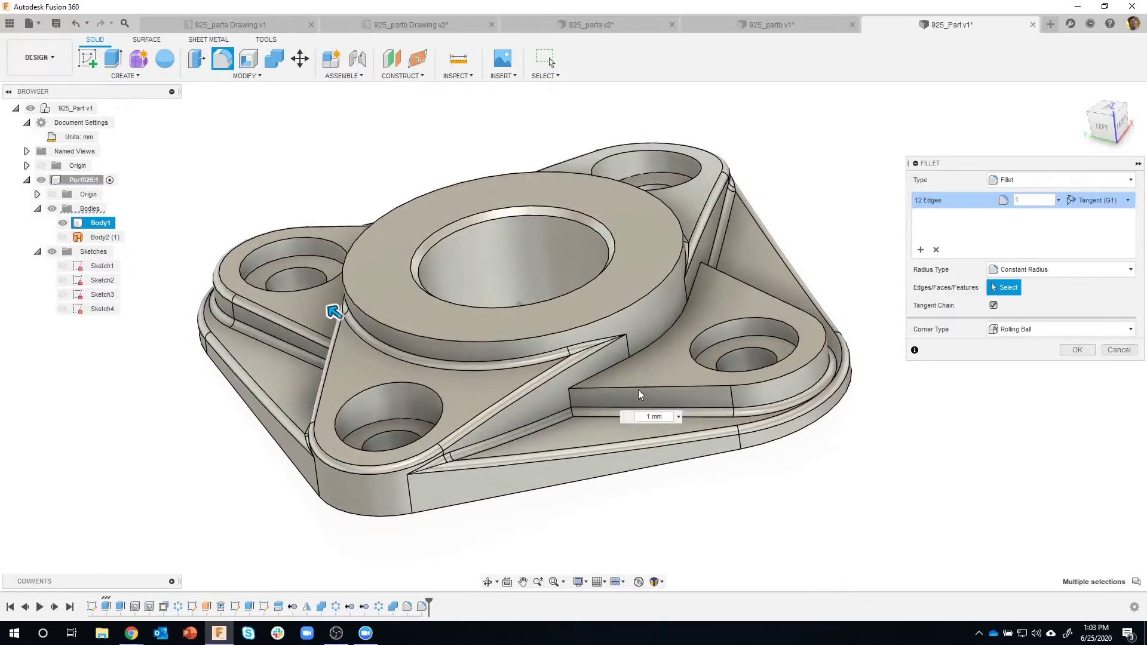
pyautogui.click(574, 401)
pyautogui.click(703, 283)
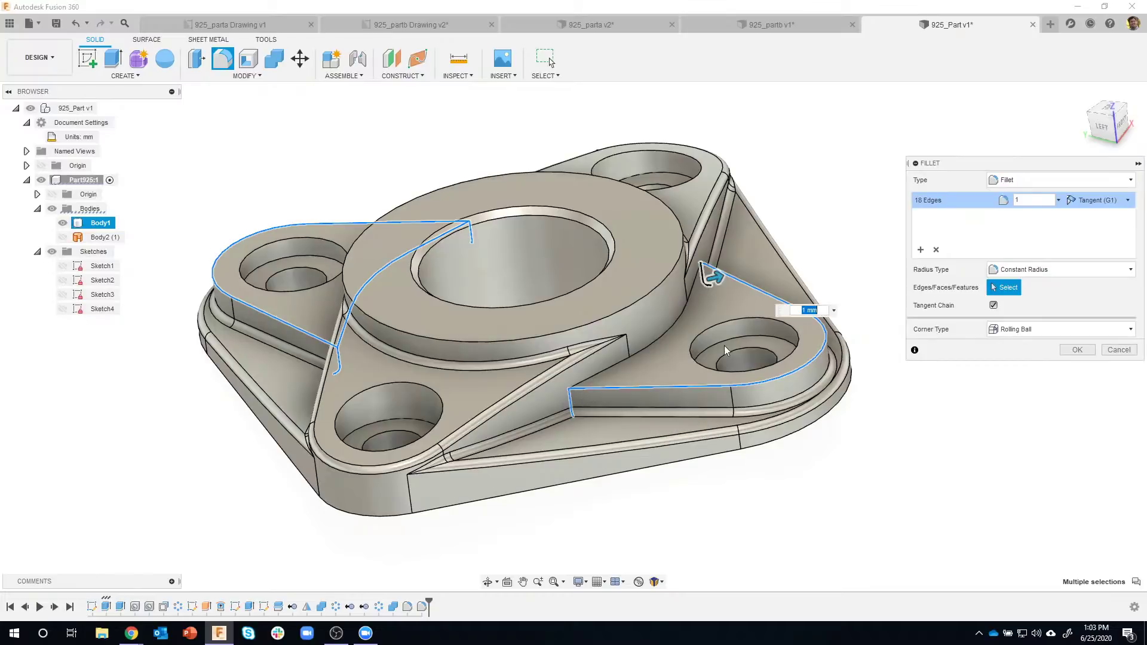
pyautogui.scroll(3, 576, 408)
pyautogui.scroll(2, 577, 408)
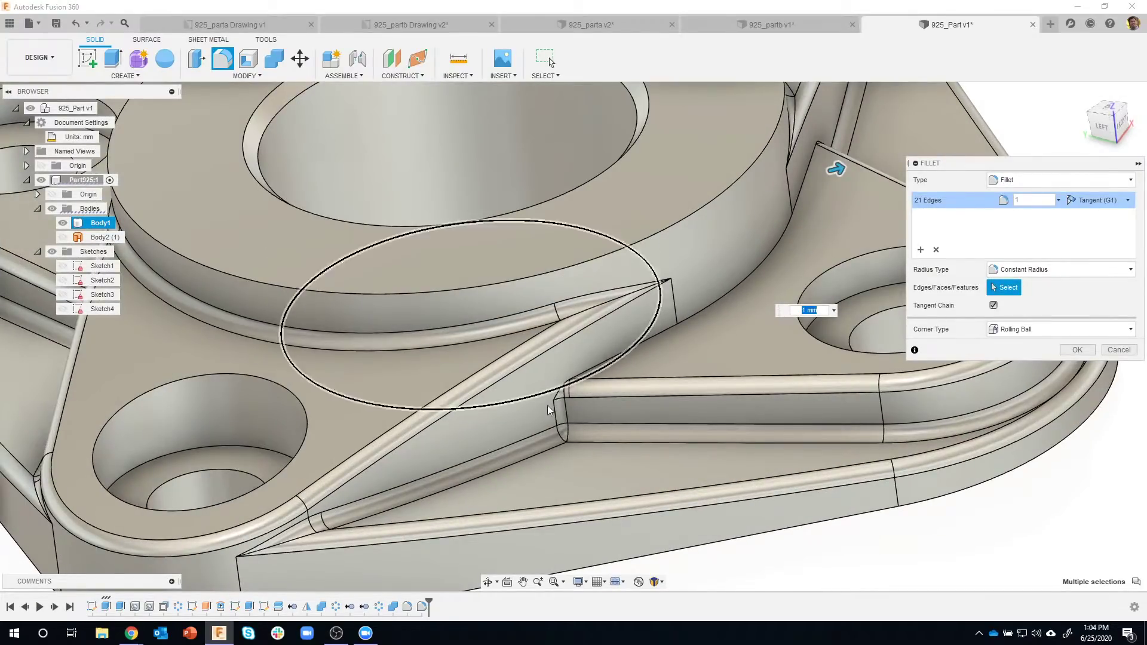
pyautogui.scroll(-5, 550, 414)
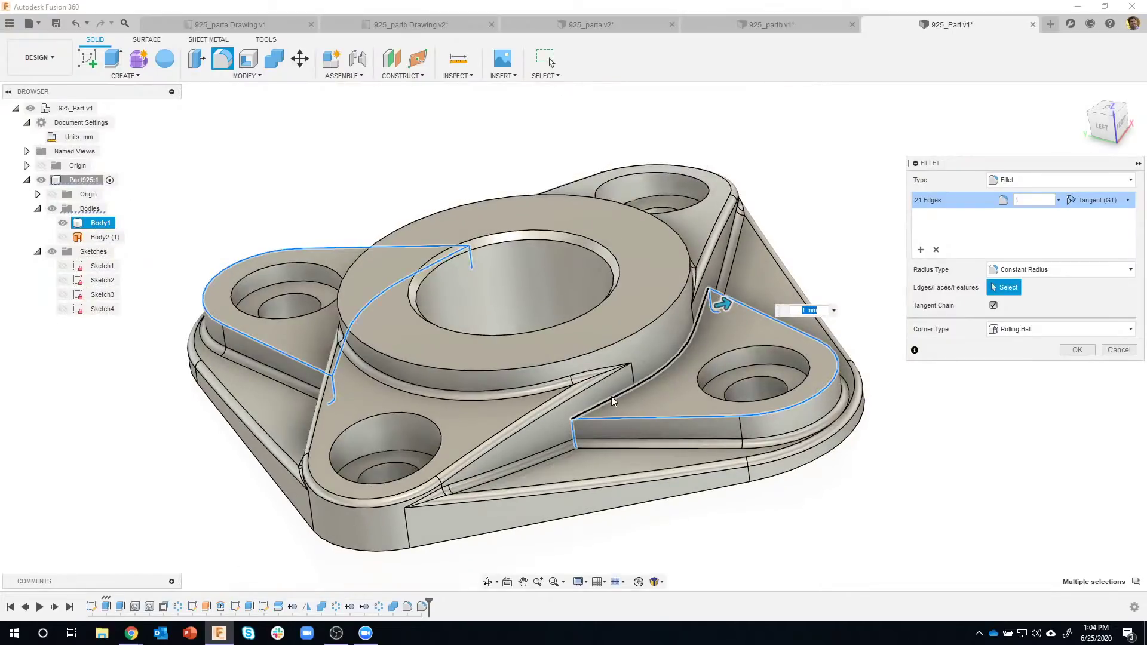
pyautogui.click(618, 395)
pyautogui.scroll(3, 593, 409)
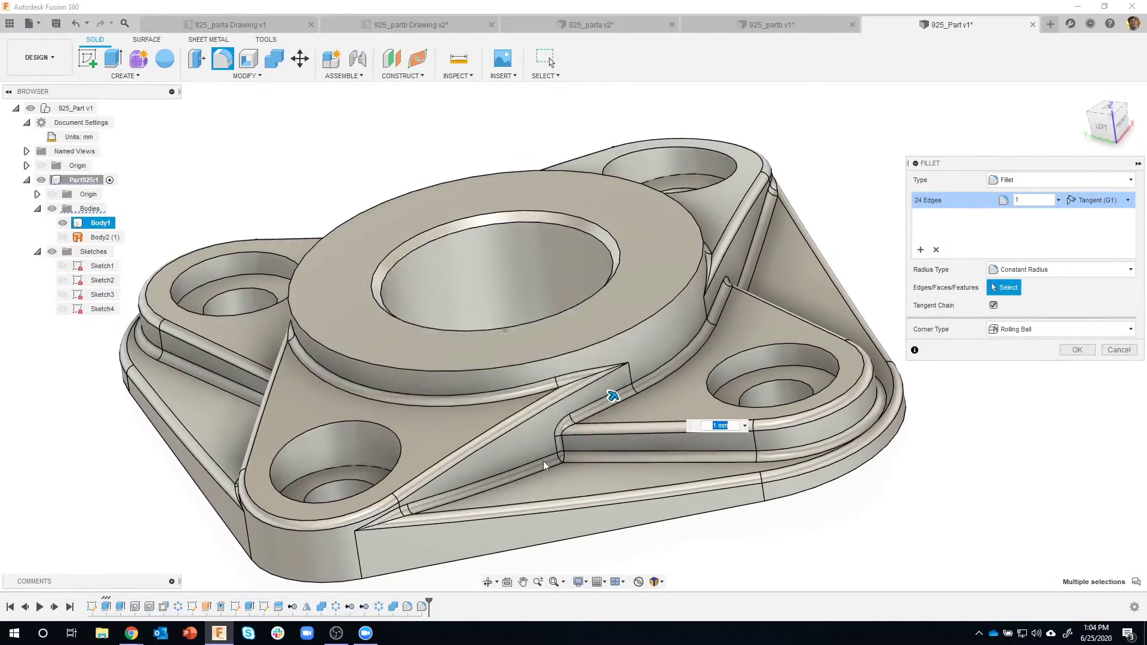
pyautogui.keyDown('shift'); pyautogui.moveTo(520, 478); pyautogui.dragTo(822, 464, button='middle'); pyautogui.keyUp('shift')
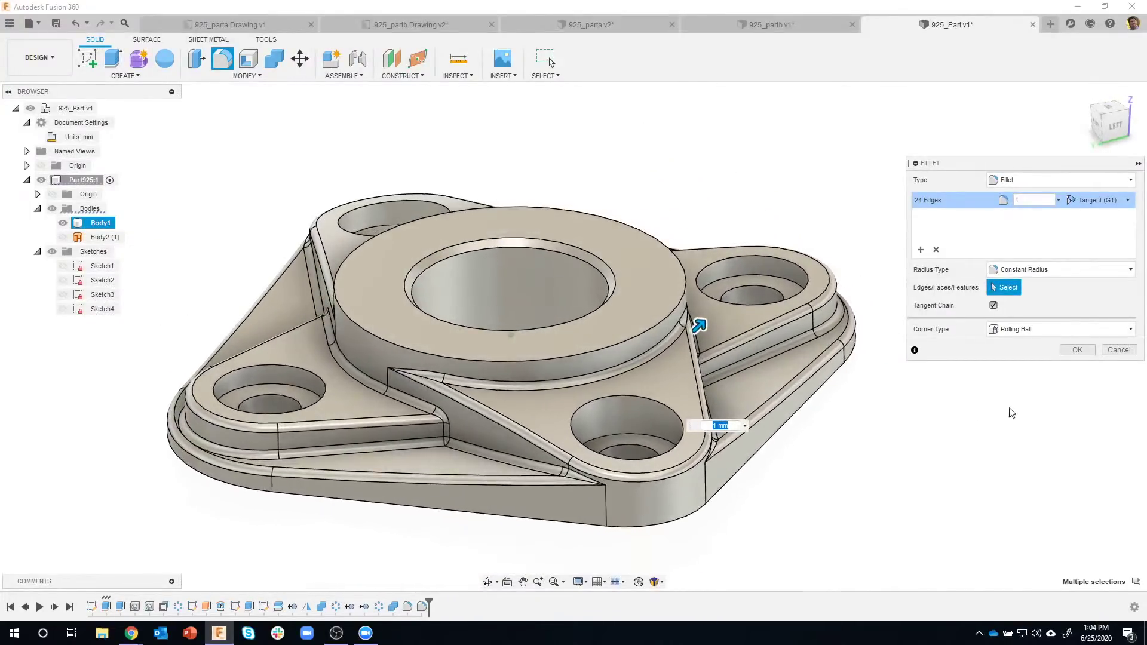
pyautogui.scroll(-1, 1012, 412)
pyautogui.click(1090, 357)
# - Compare the filleted flange with the 925_partb and 925_parta models, ending back on 925_Part
pyautogui.keyDown('shift'); pyautogui.moveTo(1047, 384); pyautogui.dragTo(857, 415, button='middle'); pyautogui.keyUp('shift')
pyautogui.scroll(-3, 873, 449)
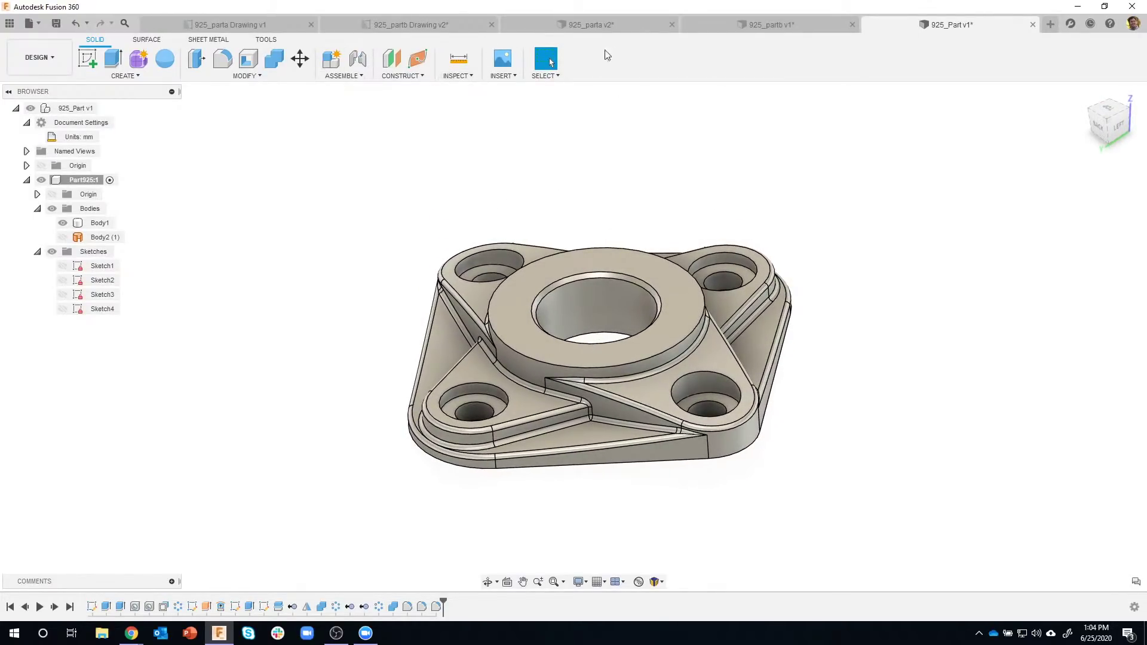
pyautogui.click(720, 20)
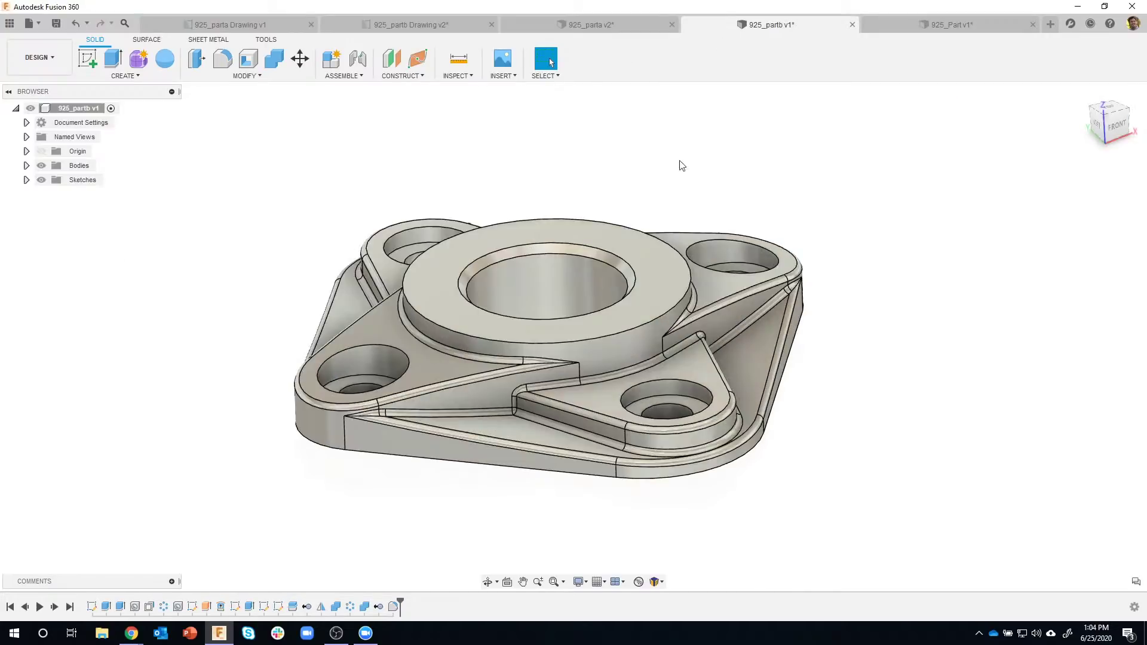
pyautogui.click(605, 28)
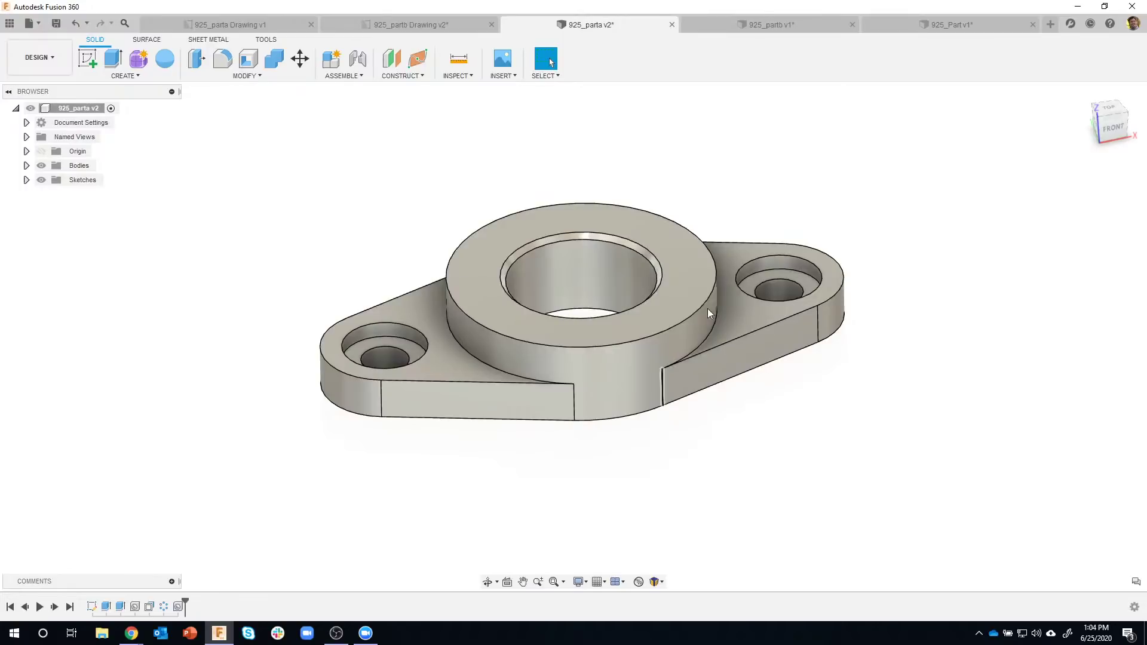
pyautogui.click(955, 29)
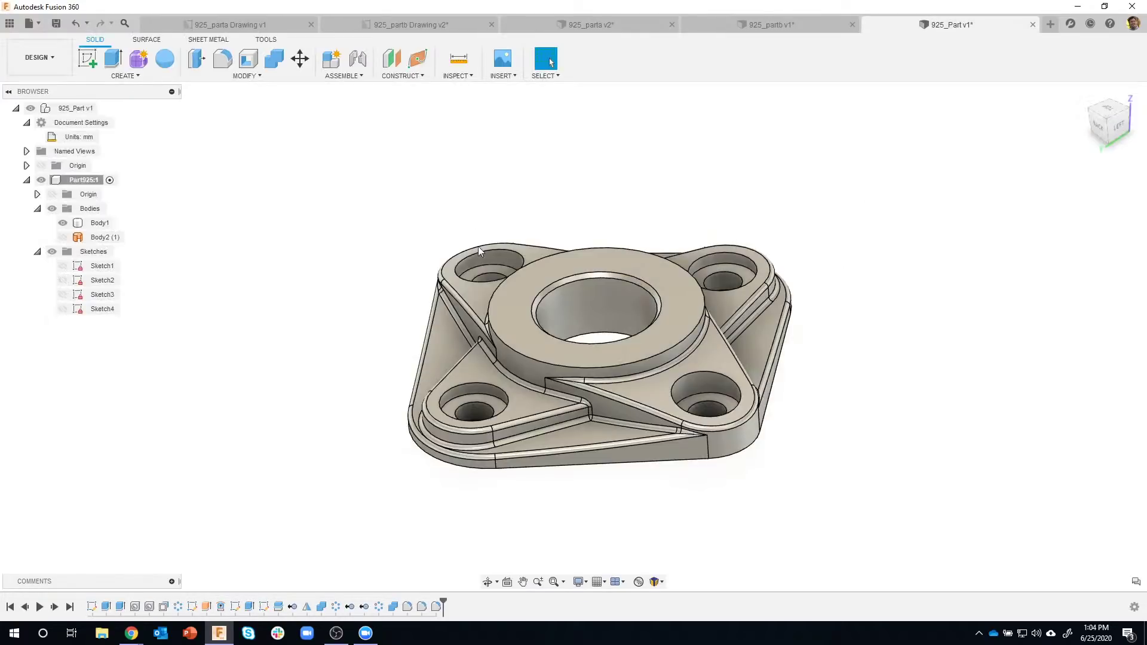
# - Open Sketch3 from the feature history to review the tangent base outline, and finish the sketch
pyautogui.moveTo(846, 393)
pyautogui.keyDown('shift'); pyautogui.mouseDown(button='middle')
pyautogui.moveTo(766, 435)
pyautogui.moveTo(858, 402)
pyautogui.moveTo(840, 392)
pyautogui.moveTo(833, 415)
pyautogui.moveTo(472, 566)
pyautogui.mouseUp(button='middle'); pyautogui.keyUp('shift')
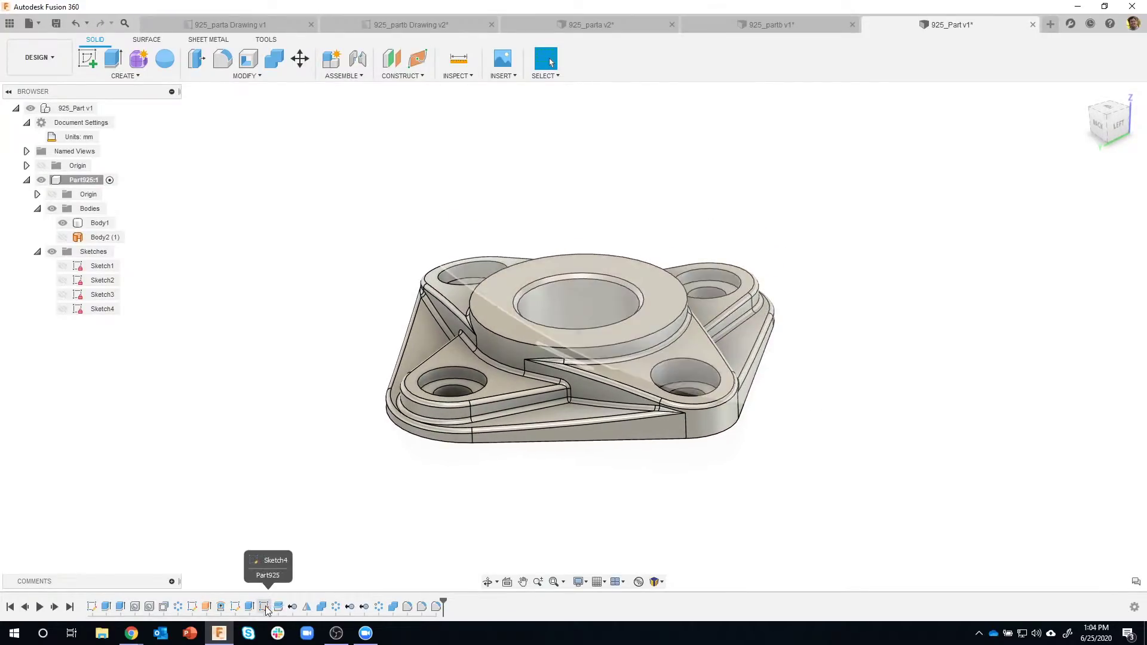
pyautogui.keyDown('shift'); pyautogui.moveTo(266, 609); pyautogui.dragTo(251, 610, button='middle'); pyautogui.keyUp('shift')
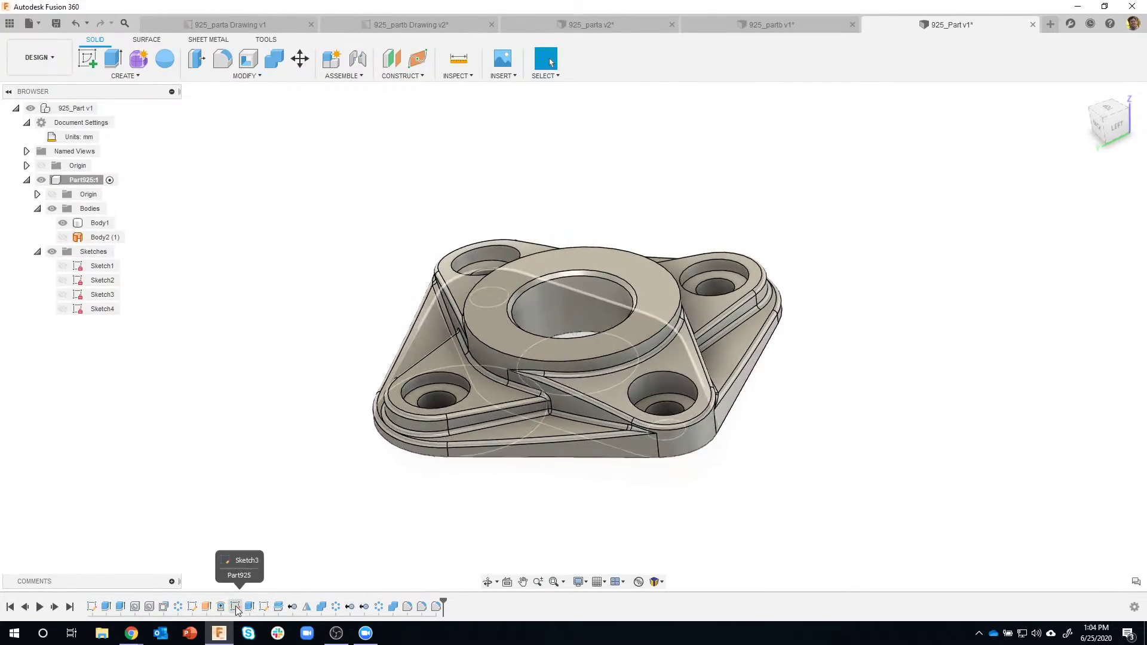
pyautogui.doubleClick(235, 607)
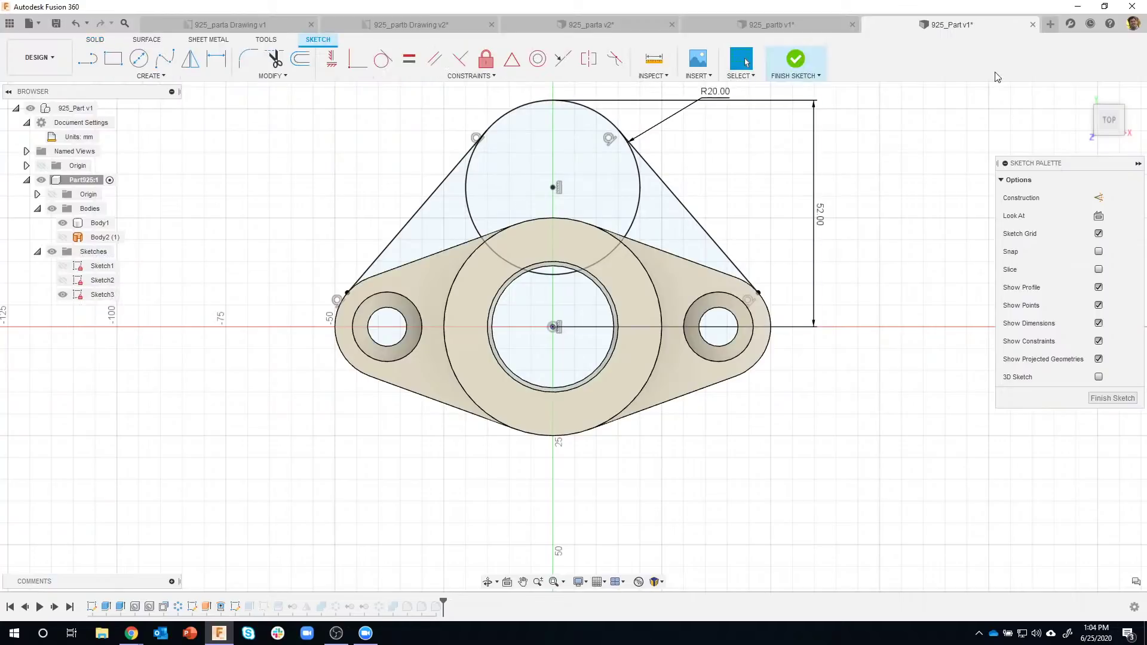
pyautogui.click(1103, 400)
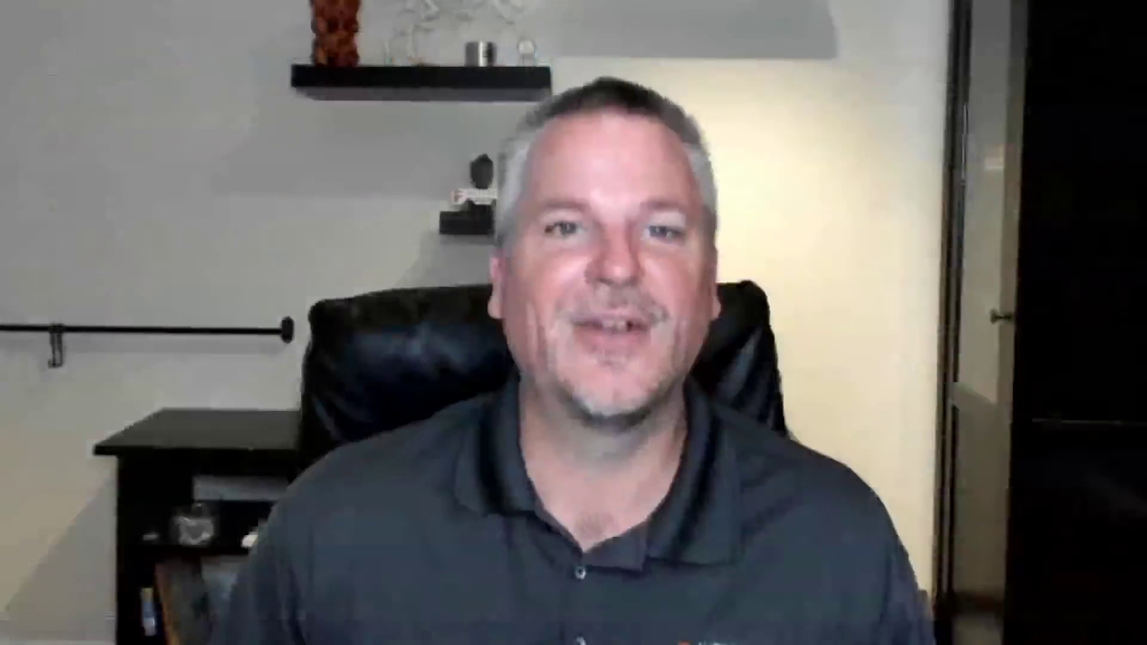